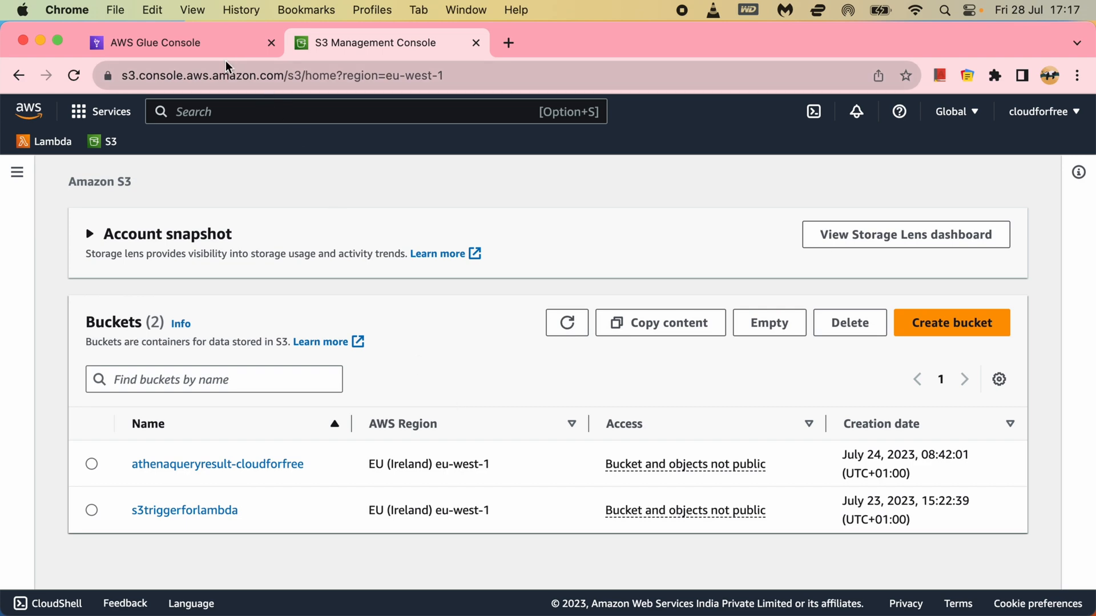
Open the ETL jobs page in AWS Glue and look at the Python Shell and Spark script editor job types
left_click(214, 50)
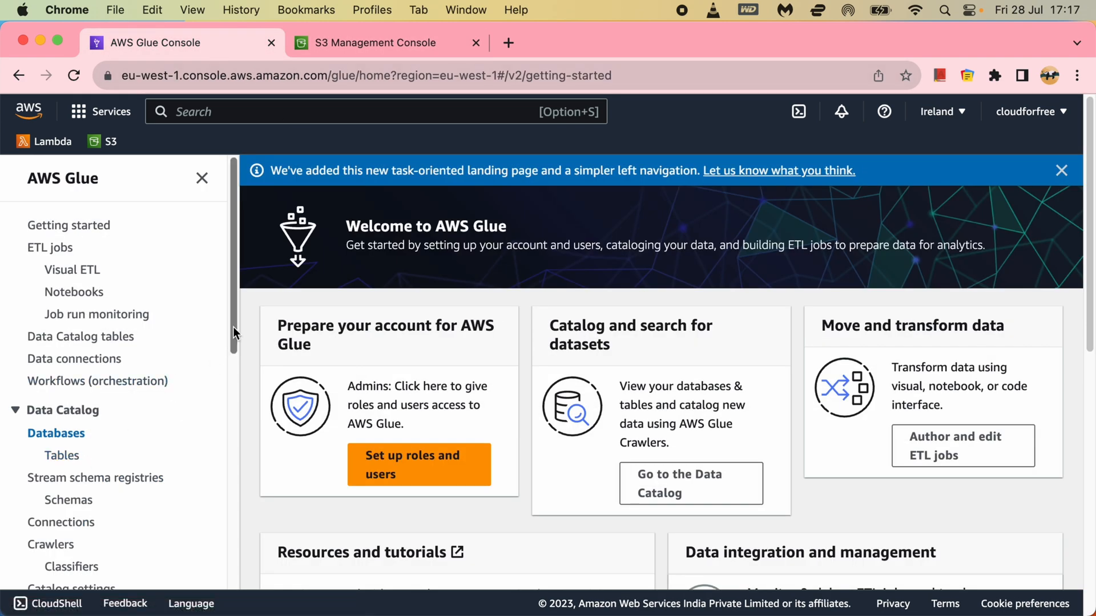
left_click_drag(233, 327, 233, 406)
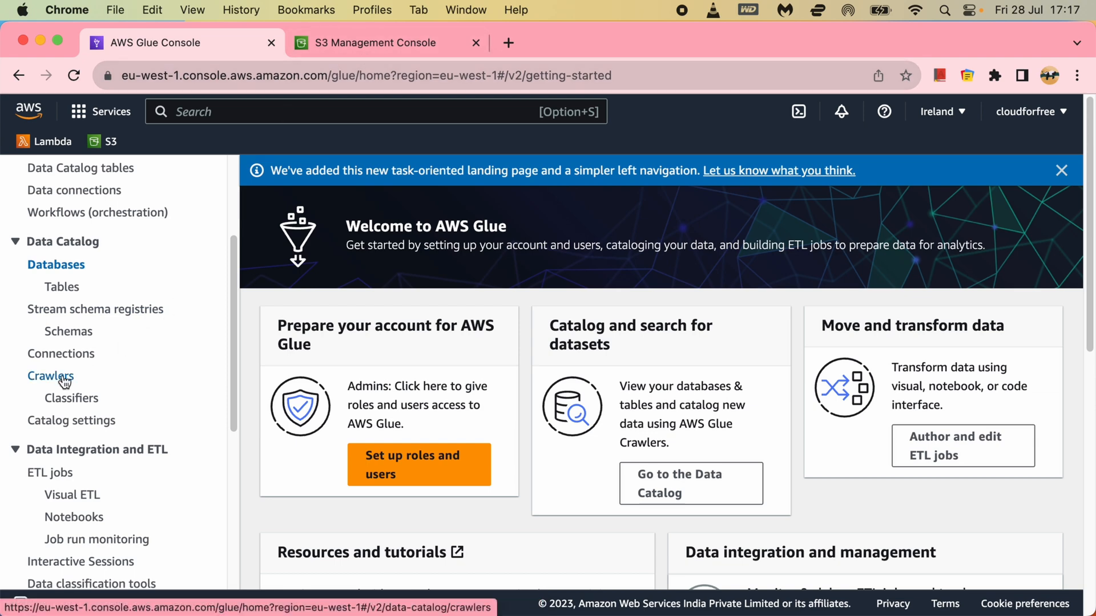
left_click_drag(233, 351, 222, 440)
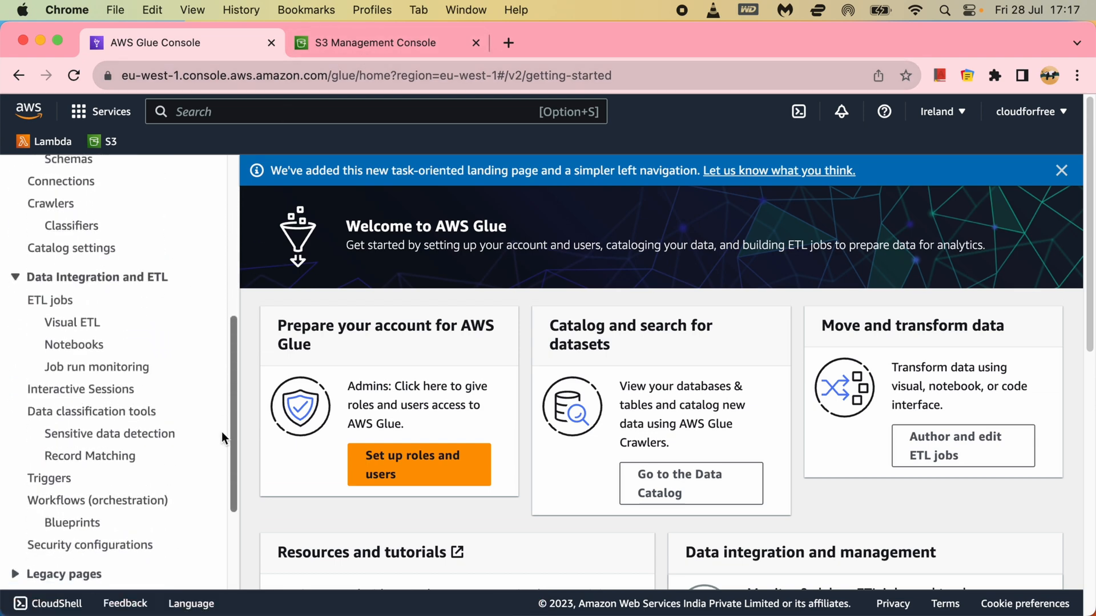
left_click(69, 299)
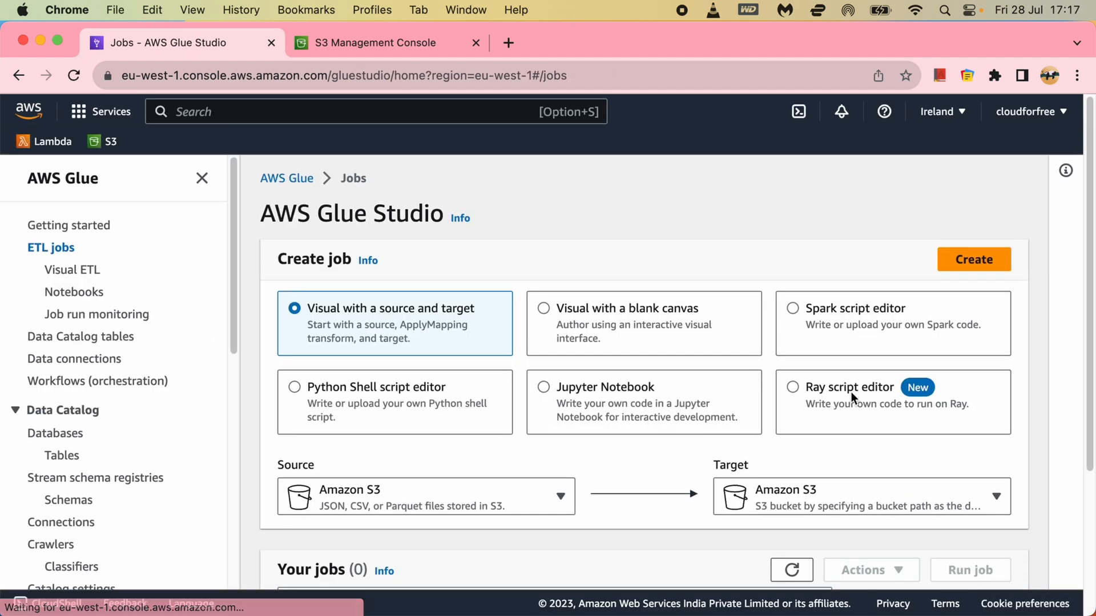
left_click(344, 400)
left_click(799, 320)
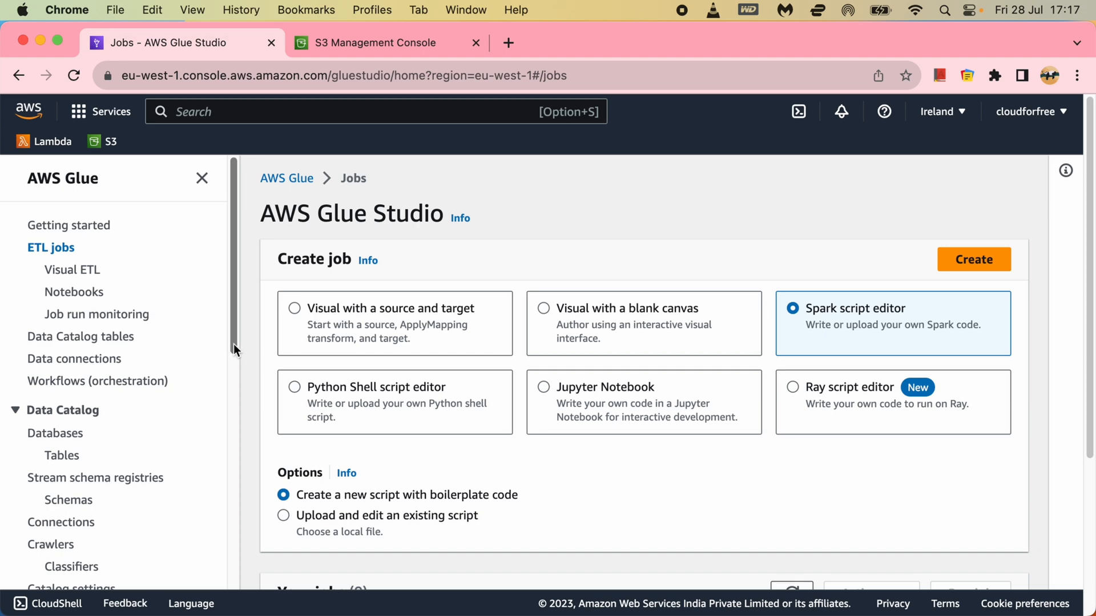
Look through the Glue navigation, collapse the Data Integration and ETL section, and open the Data Catalog's Databases page
left_click_drag(234, 344, 233, 529)
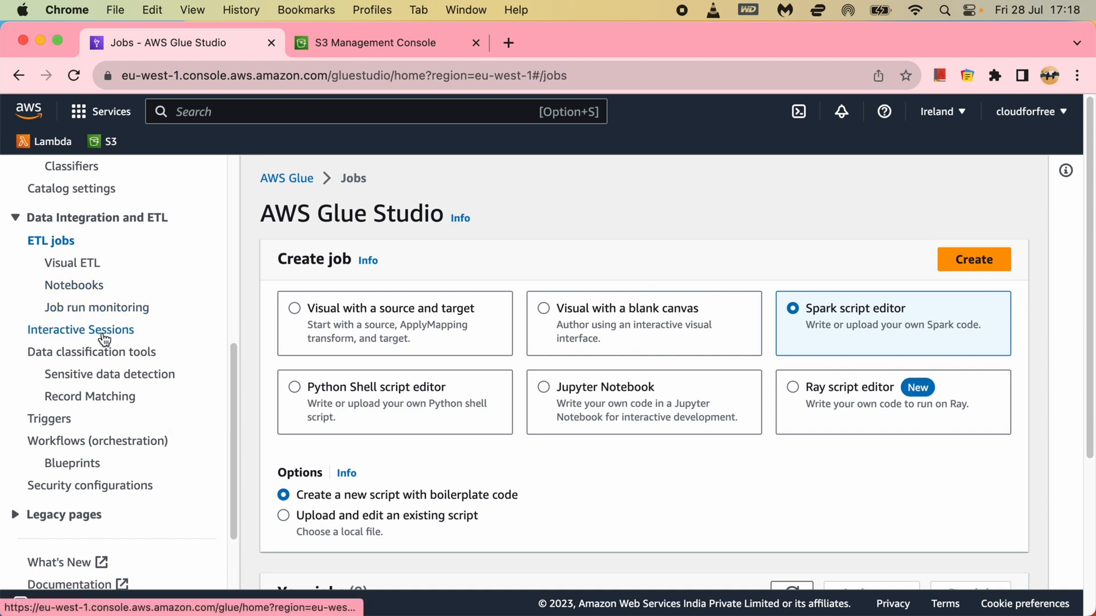
scroll(132, 405, "down", 1)
scroll(132, 408, "up", 5)
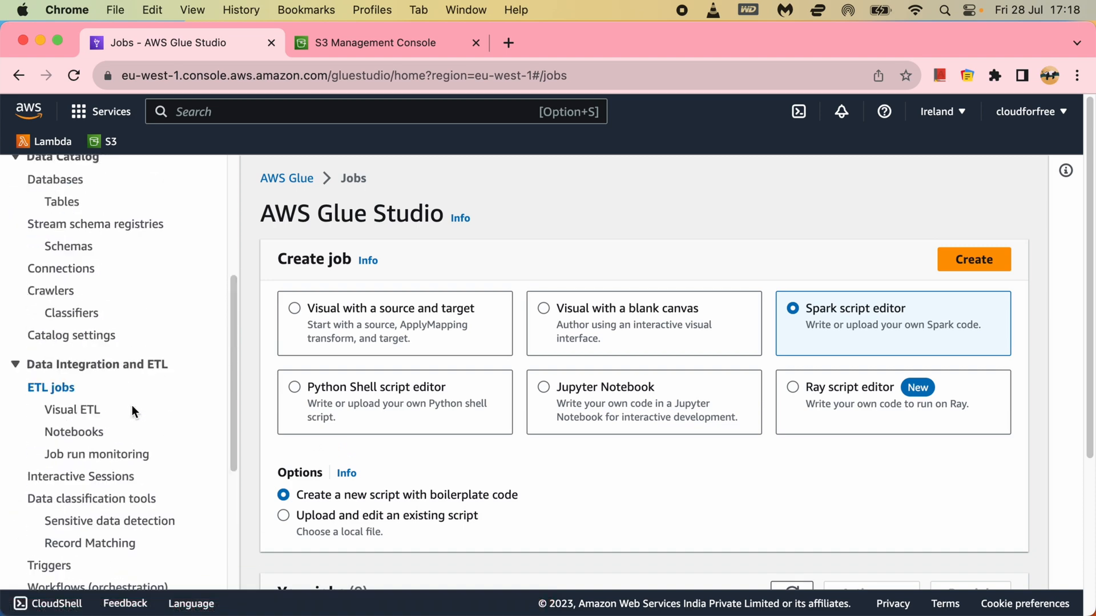
scroll(132, 409, "up", 3)
left_click(13, 494)
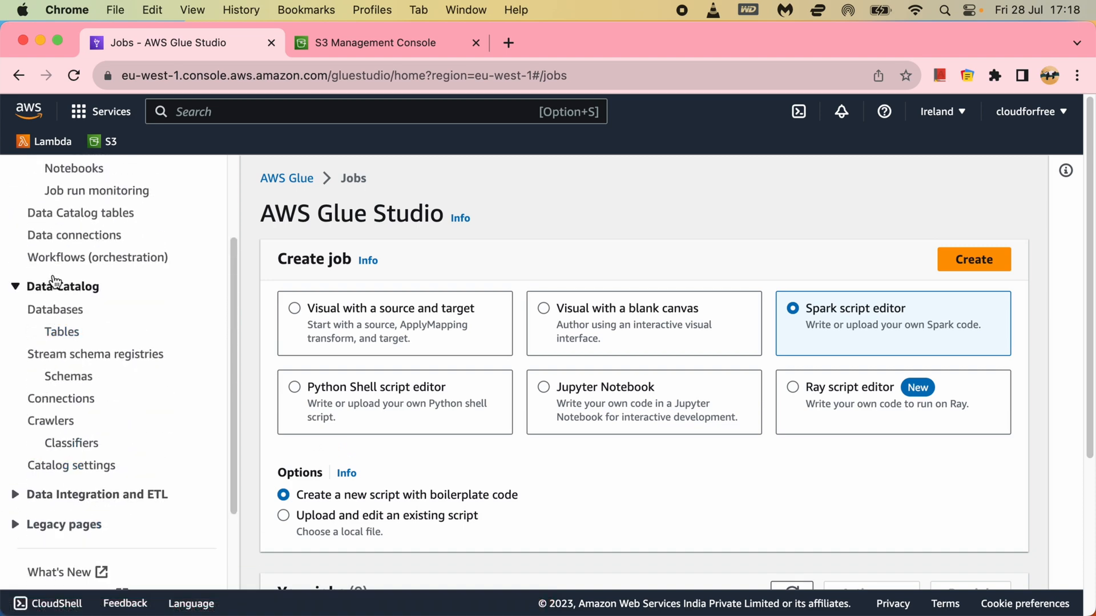
left_click(57, 309)
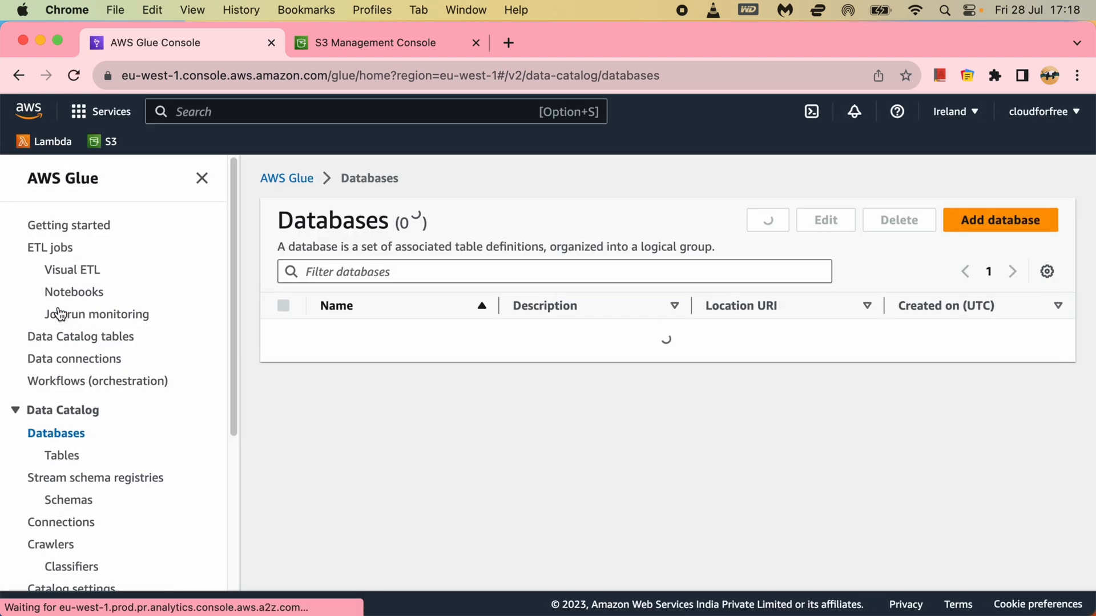
In the S3 console, create a bucket named canadawaterquality with the default settings and dismiss the success notice
left_click(367, 46)
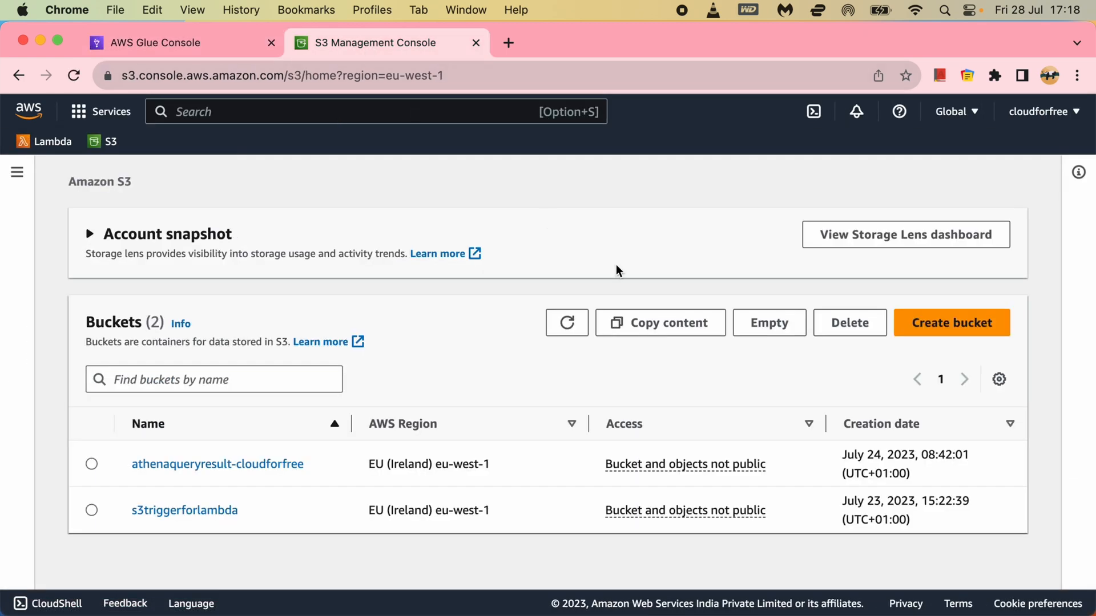
left_click(929, 320)
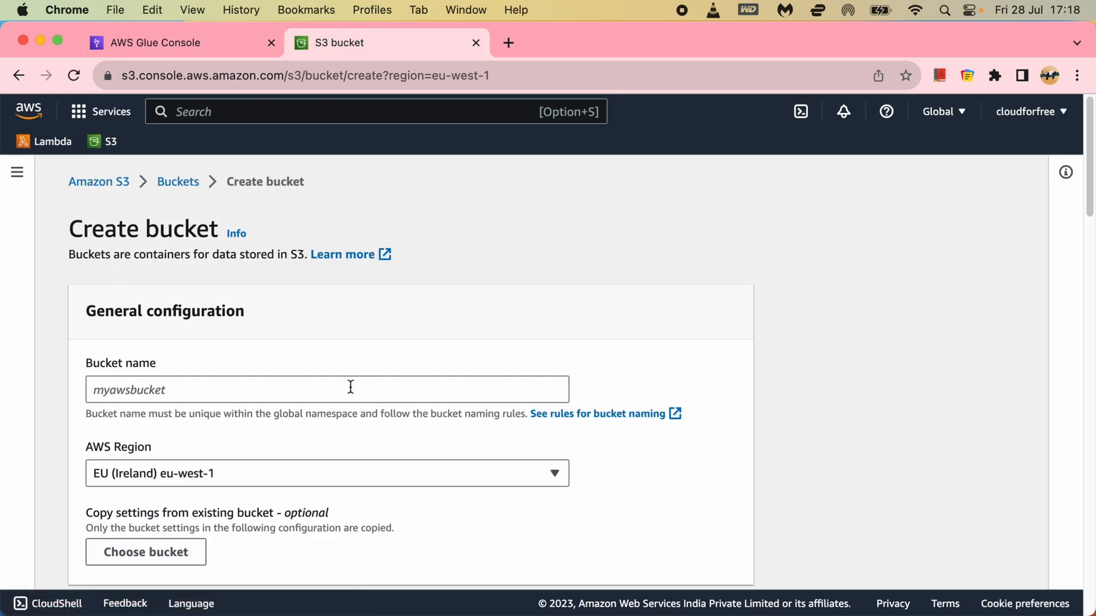
left_click(357, 387)
type("ca")
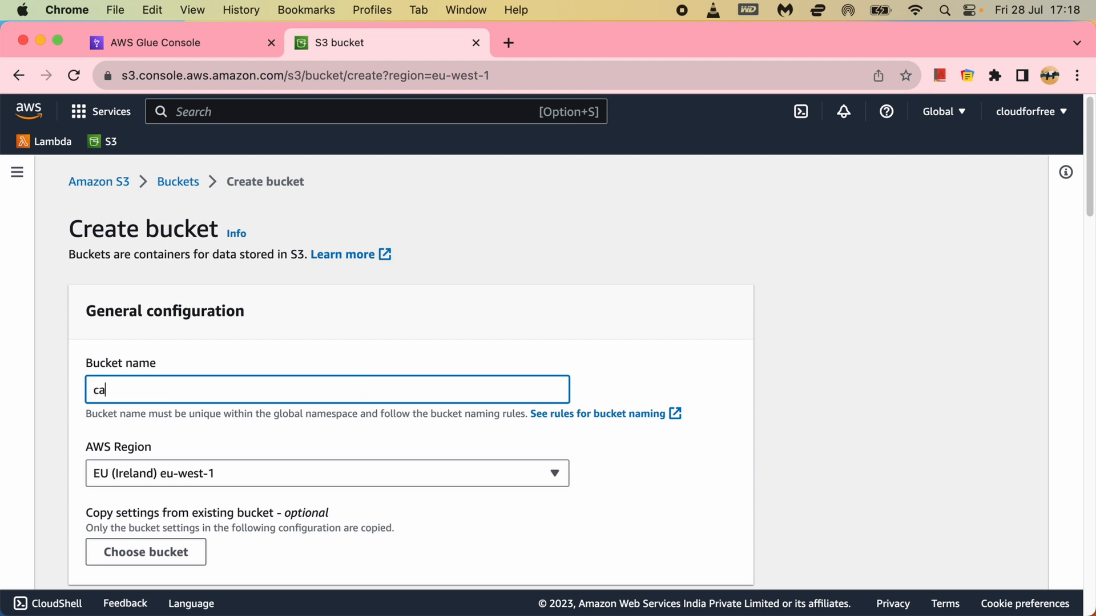
type("nadawaterquality")
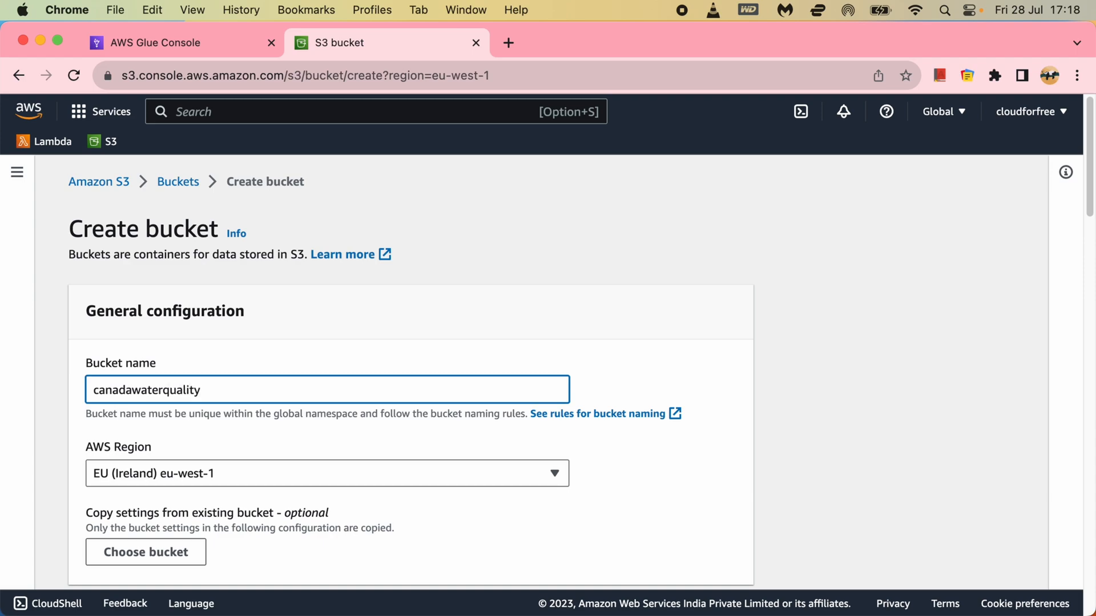
scroll(361, 399, "down", 15)
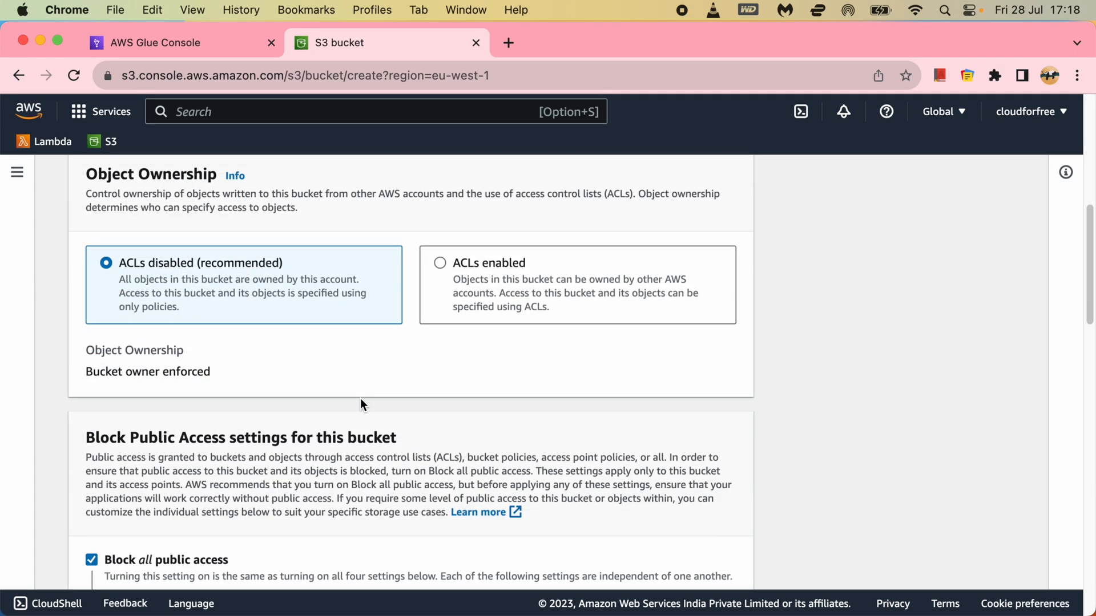
scroll(773, 533, "down", 15)
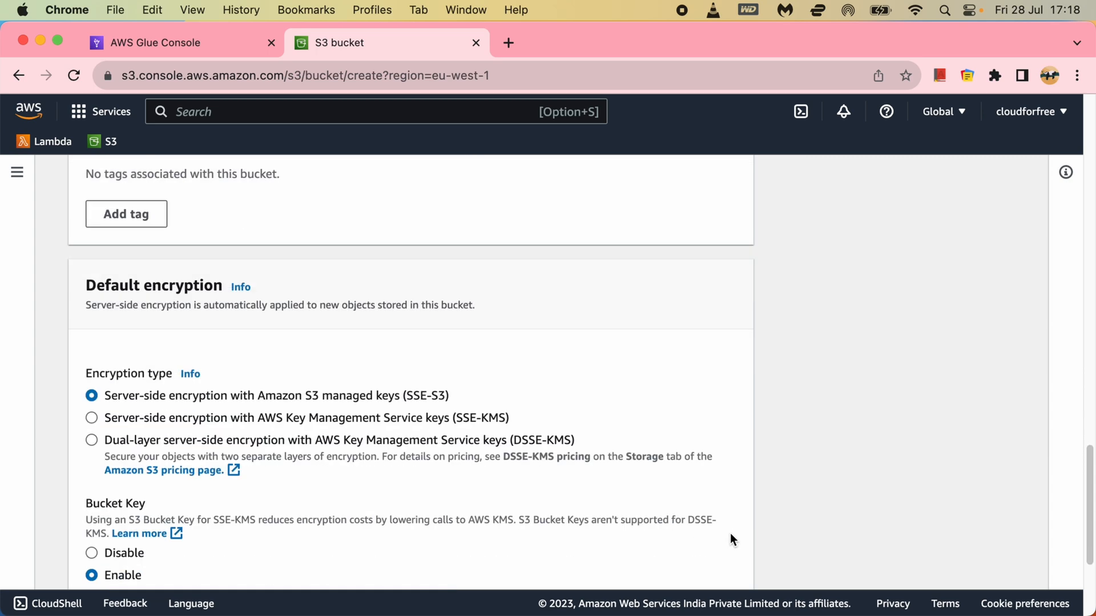
left_click(690, 558)
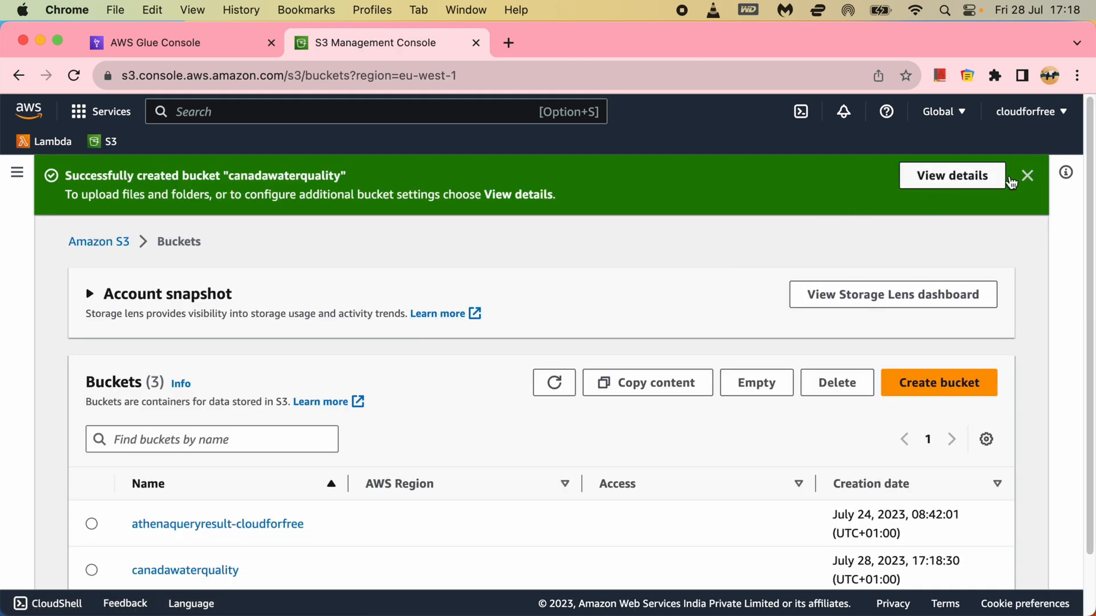
left_click(1027, 176)
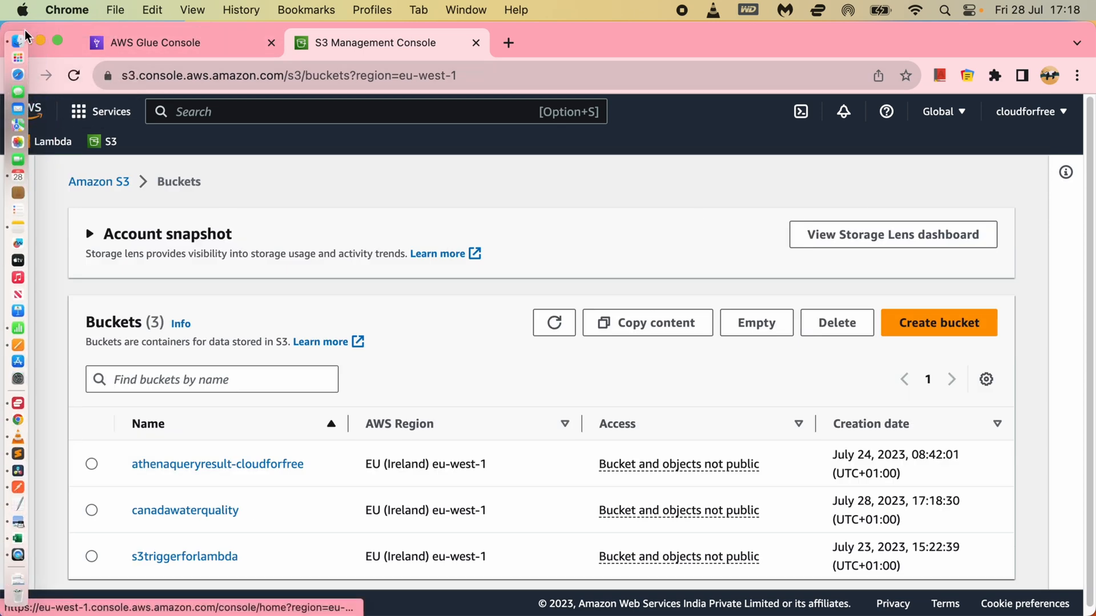
Examine the types of Water-Qual-Eau-VariableInfo.csv and Water-Qual-Eau-Sites-National in Finder's Documents folder, then return to Chrome
left_click(21, 44)
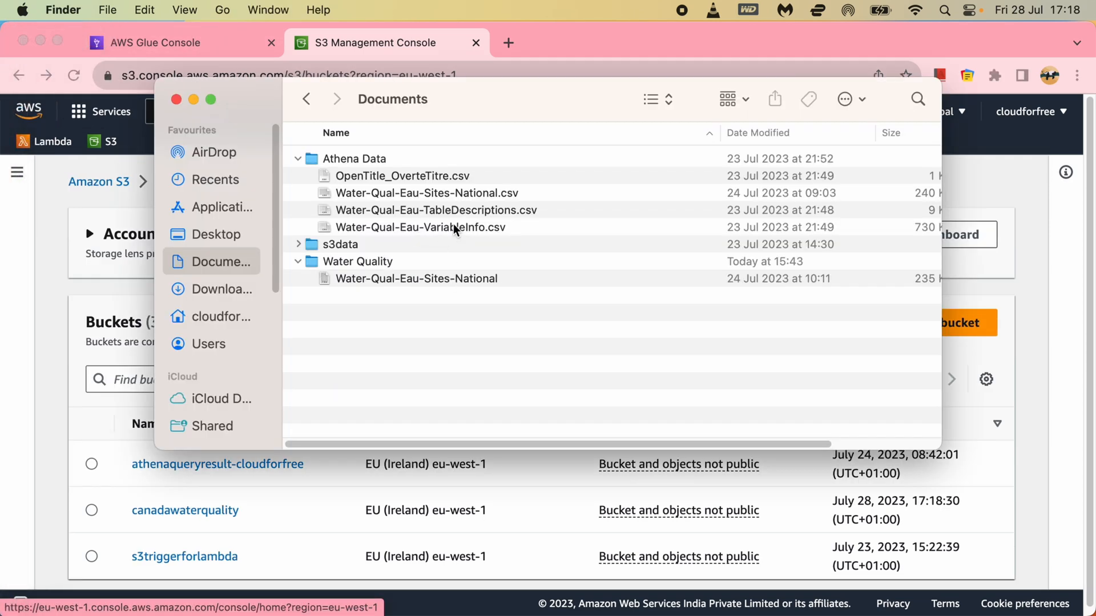
left_click(453, 225)
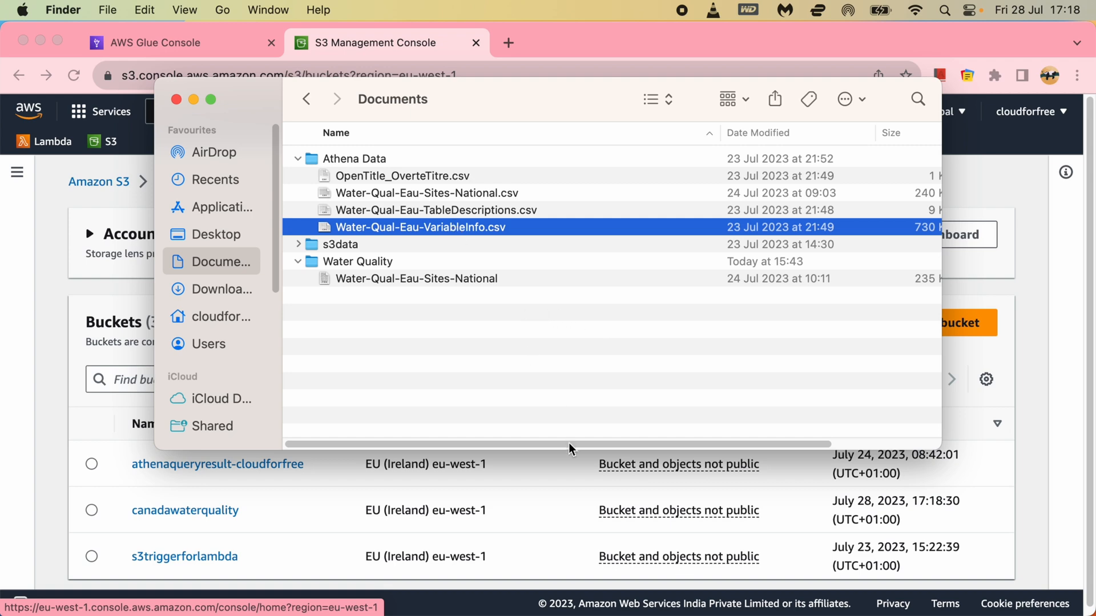
double_click(942, 86)
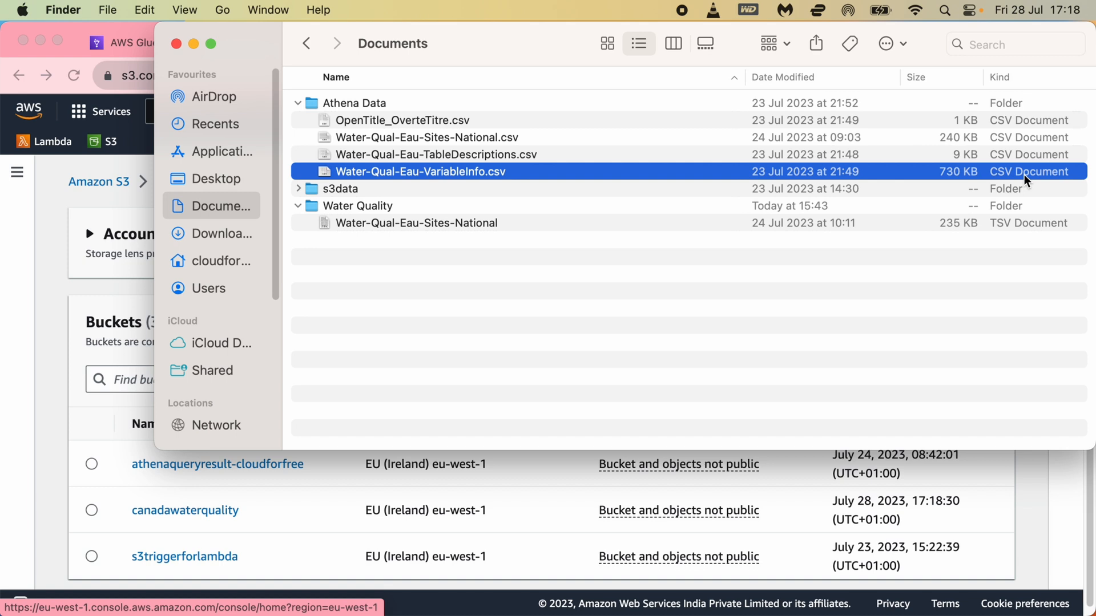
left_click(467, 226)
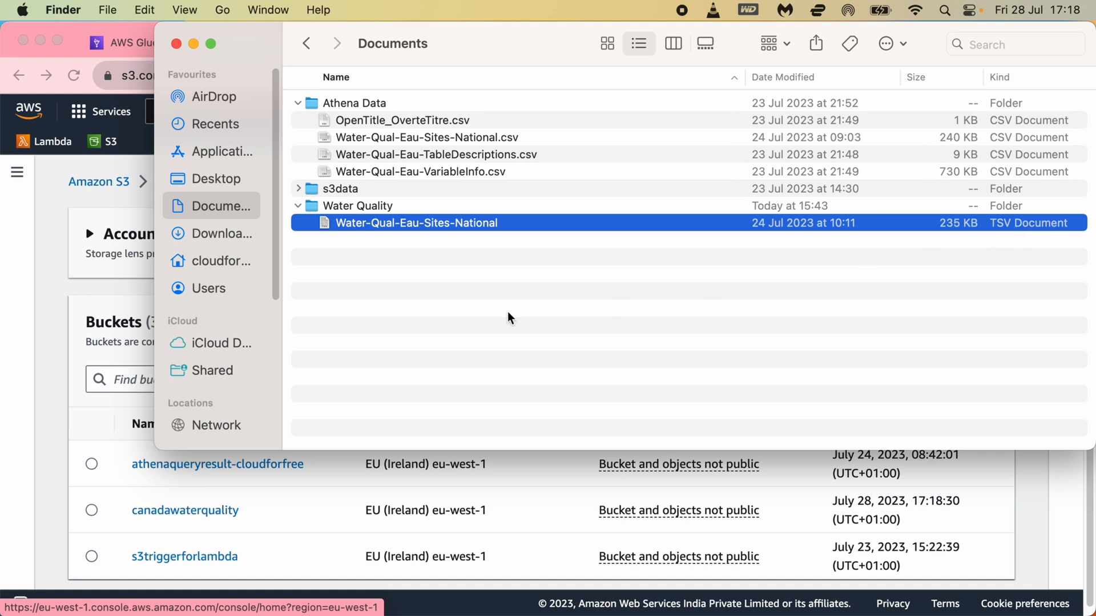
left_click(377, 170)
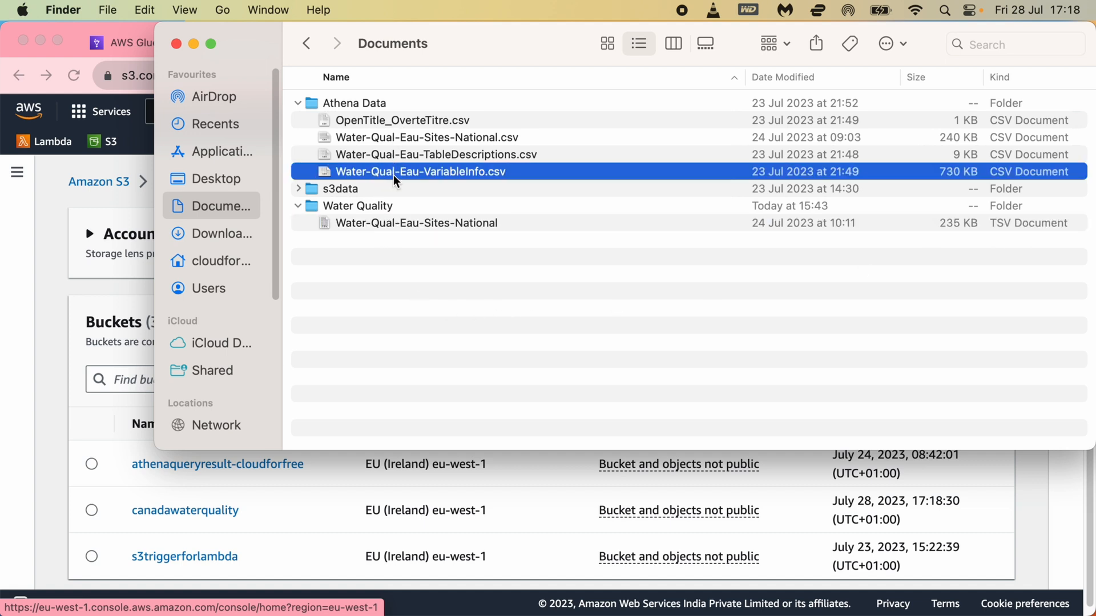
left_click(384, 224, "super")
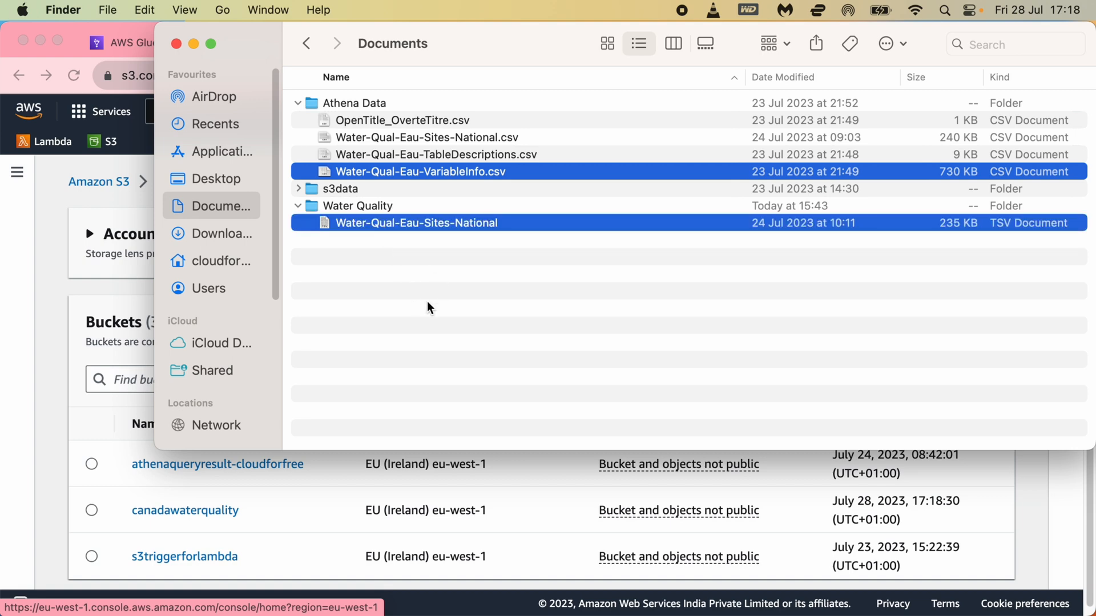
key("super+Tab")
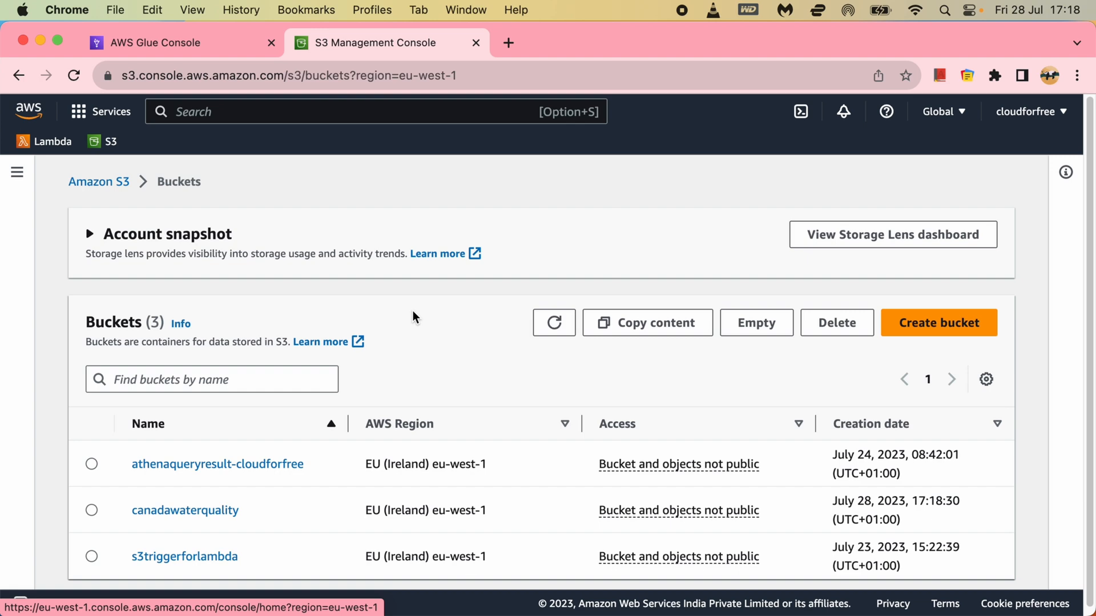
Create a folder named Water-Qual-Eau-VariableInfo in the canadawaterquality bucket, copying the name from the matching CSV file in Finder
left_click(183, 512)
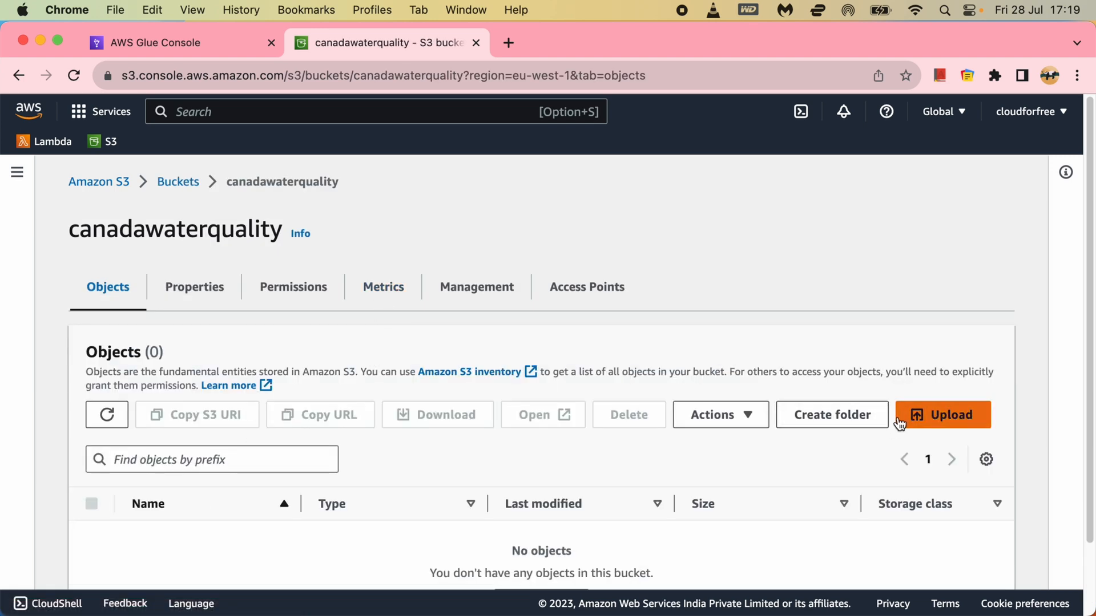
left_click(834, 417)
key("super+Tab")
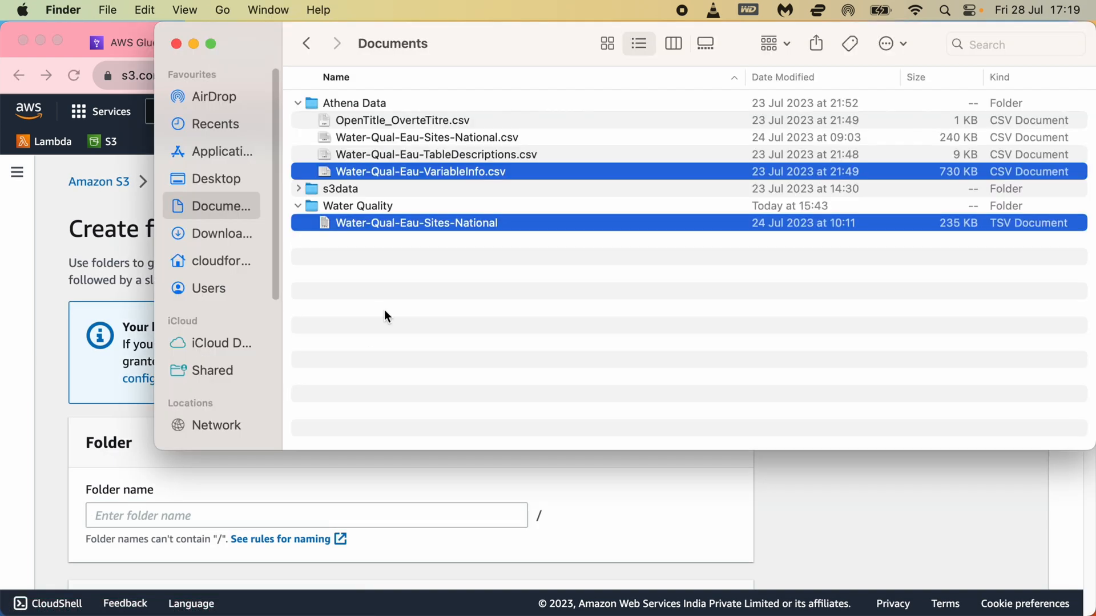
left_click(409, 170)
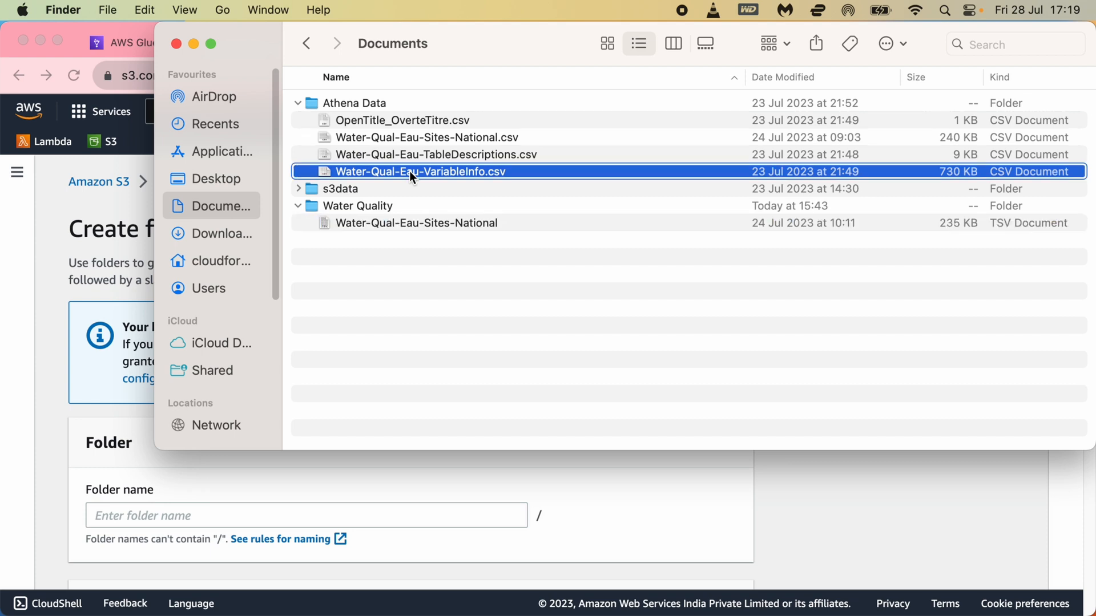
right_click(409, 170)
left_click(454, 280)
key("super+c")
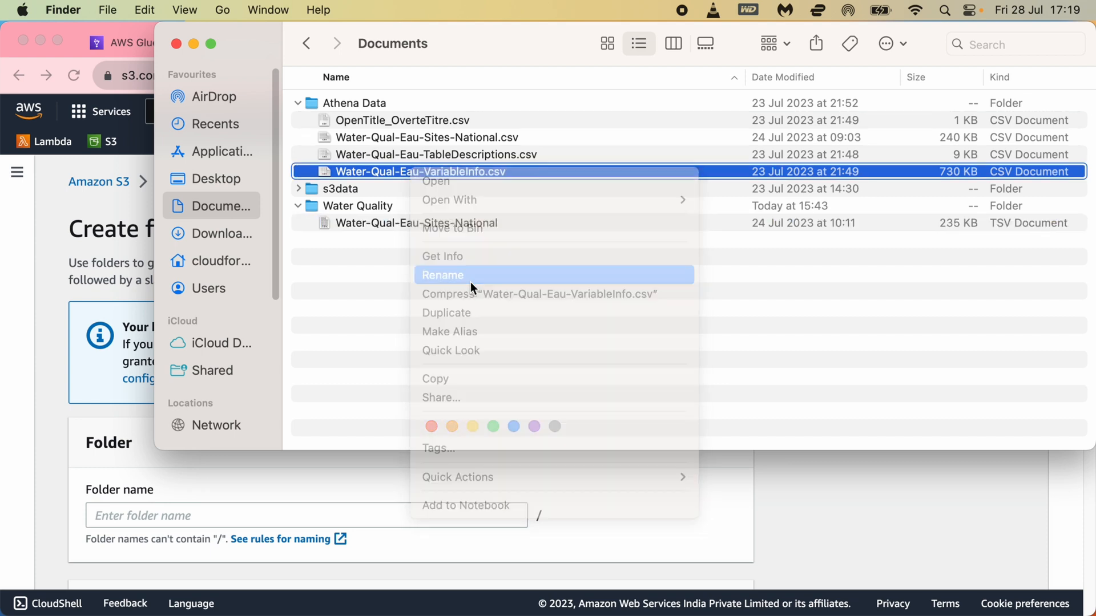
key("super+Tab")
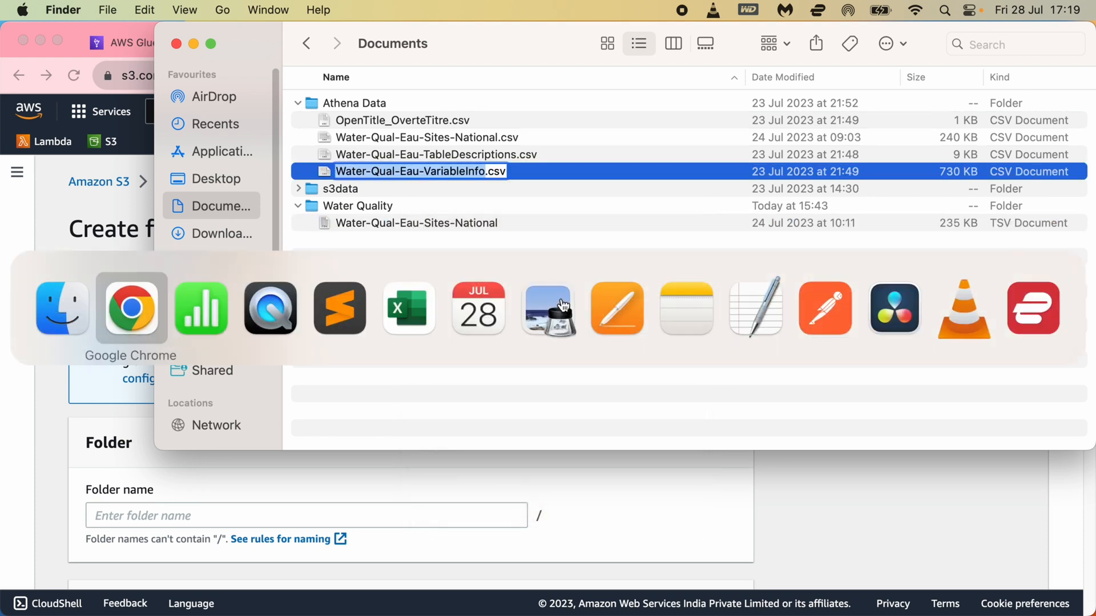
key("super+v")
scroll(381, 483, "down", 8)
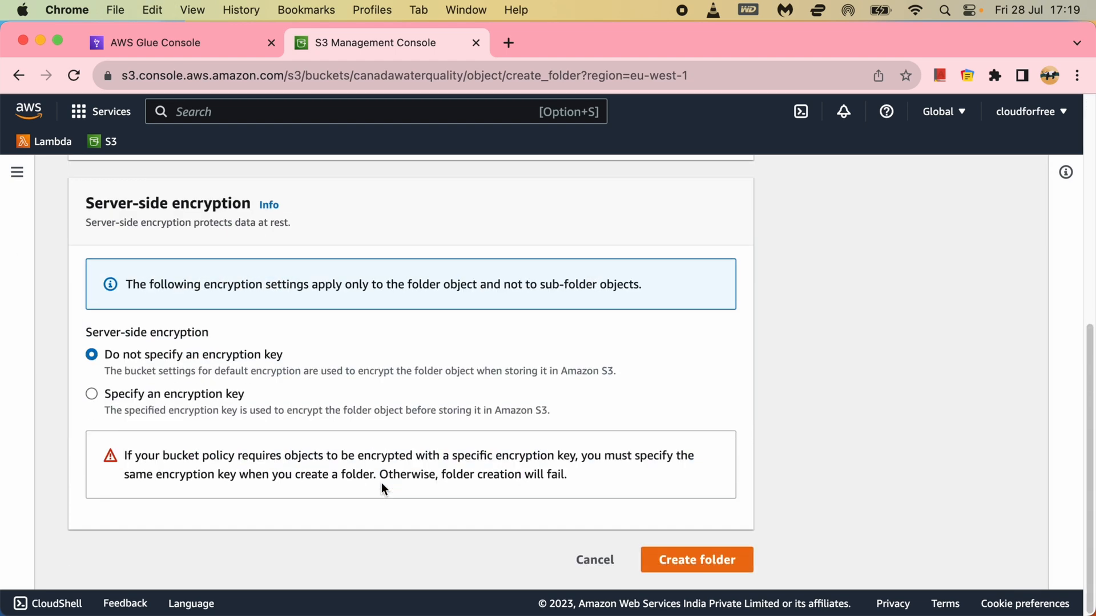
left_click(682, 558)
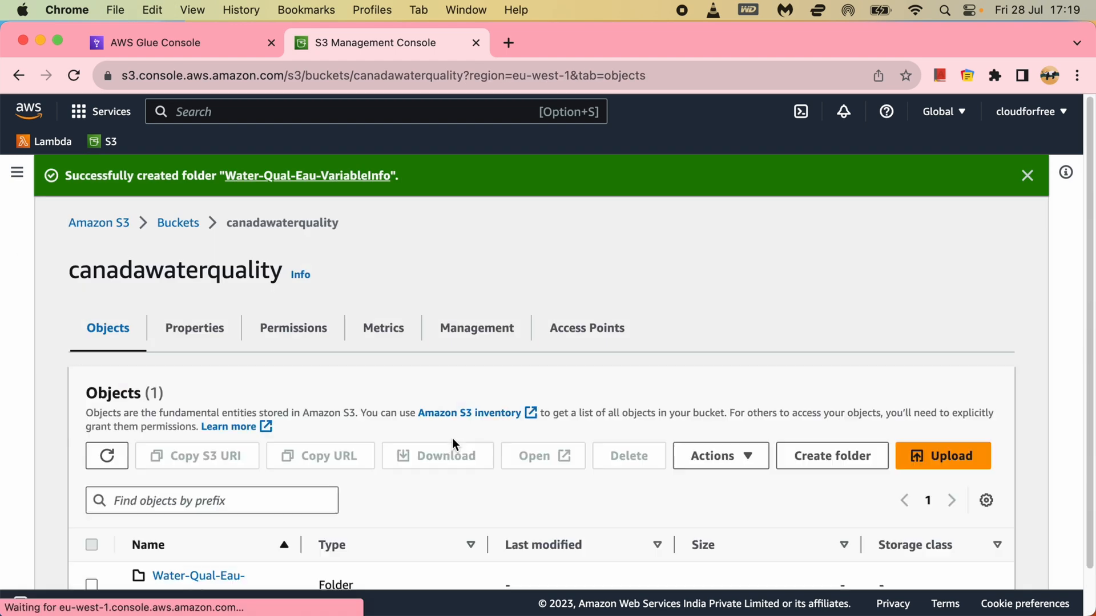
Upload Water-Qual-Eau-VariableInfo.csv from the Athena Data folder to the canadawaterquality bucket's root, close the status page, and reopen the bucket's object list
left_click(939, 460)
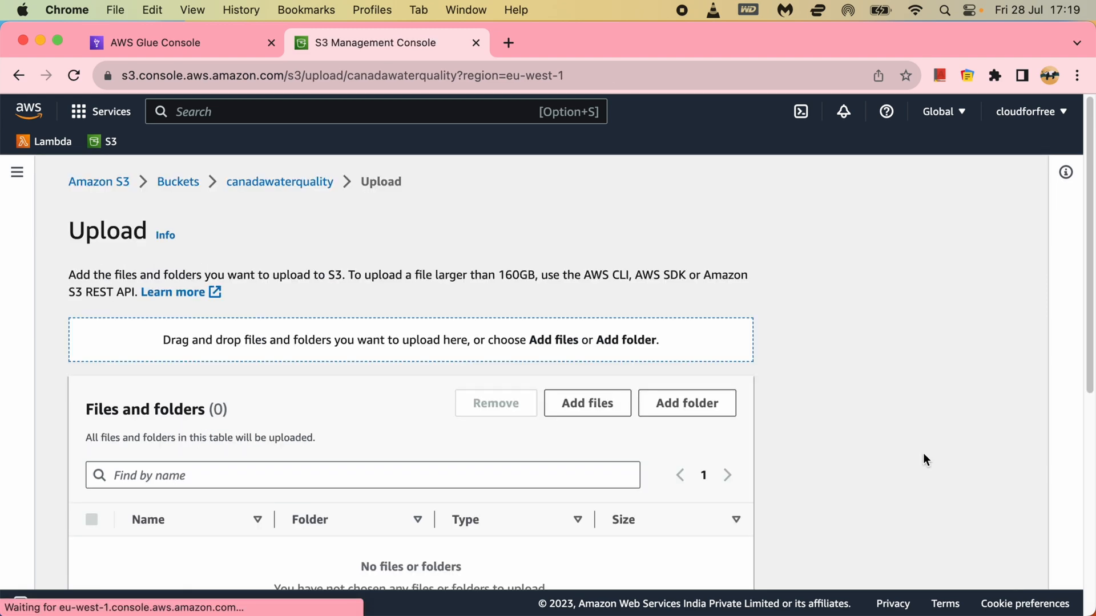
left_click(597, 409)
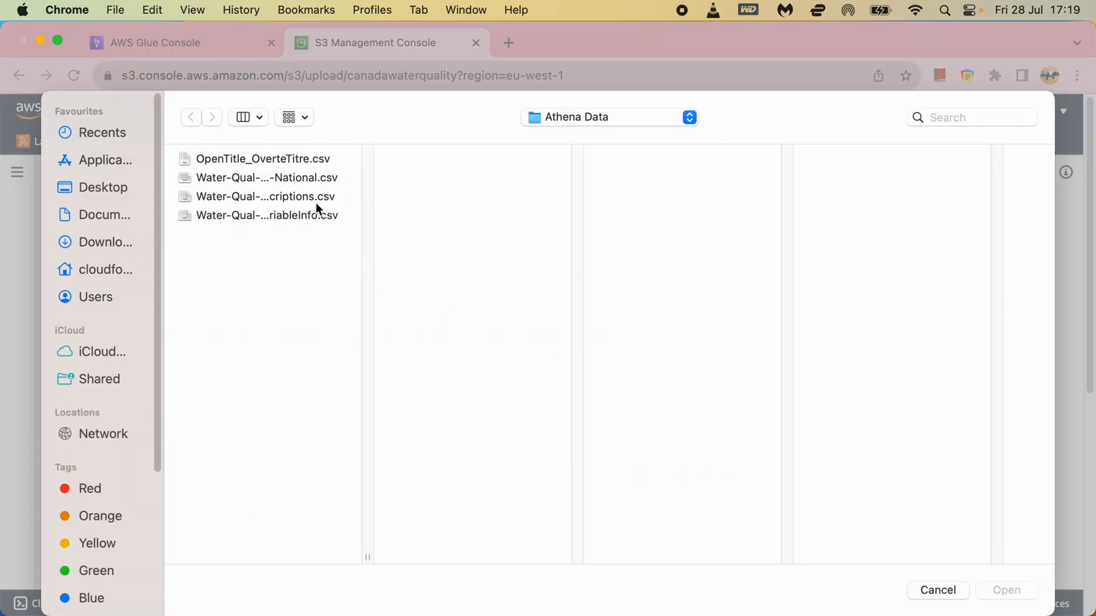
left_click(311, 216)
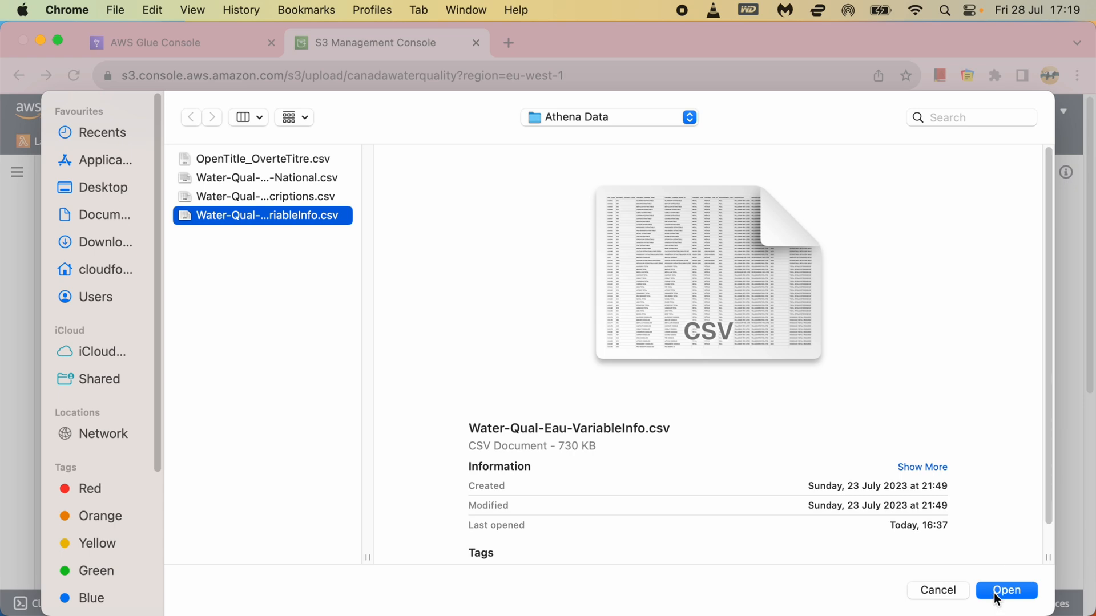
left_click(1006, 591)
scroll(656, 446, "down", 5)
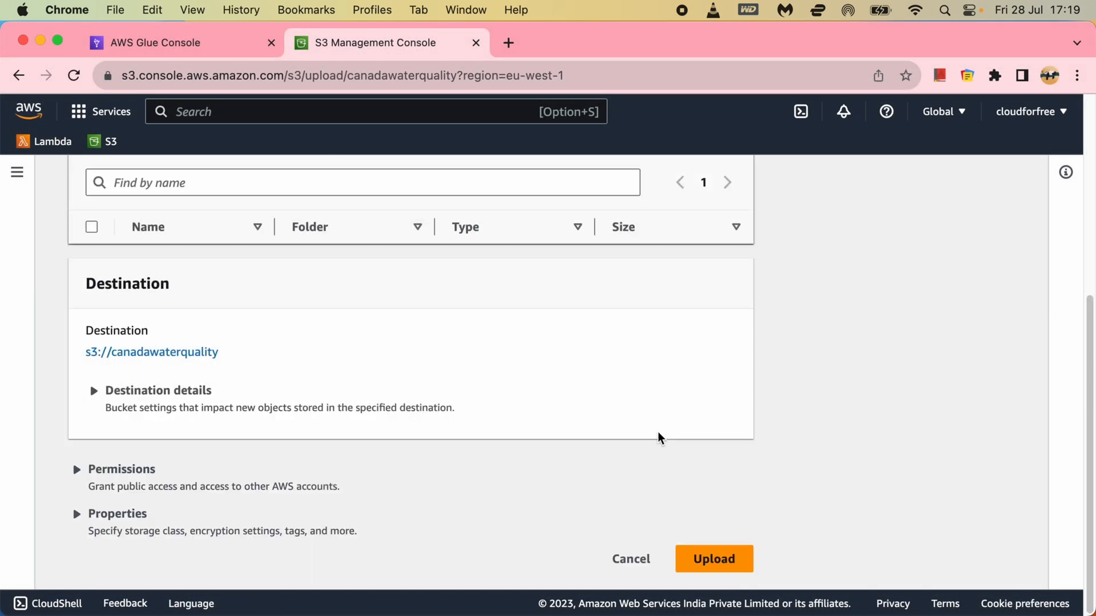
left_click(722, 566)
left_click(1020, 258)
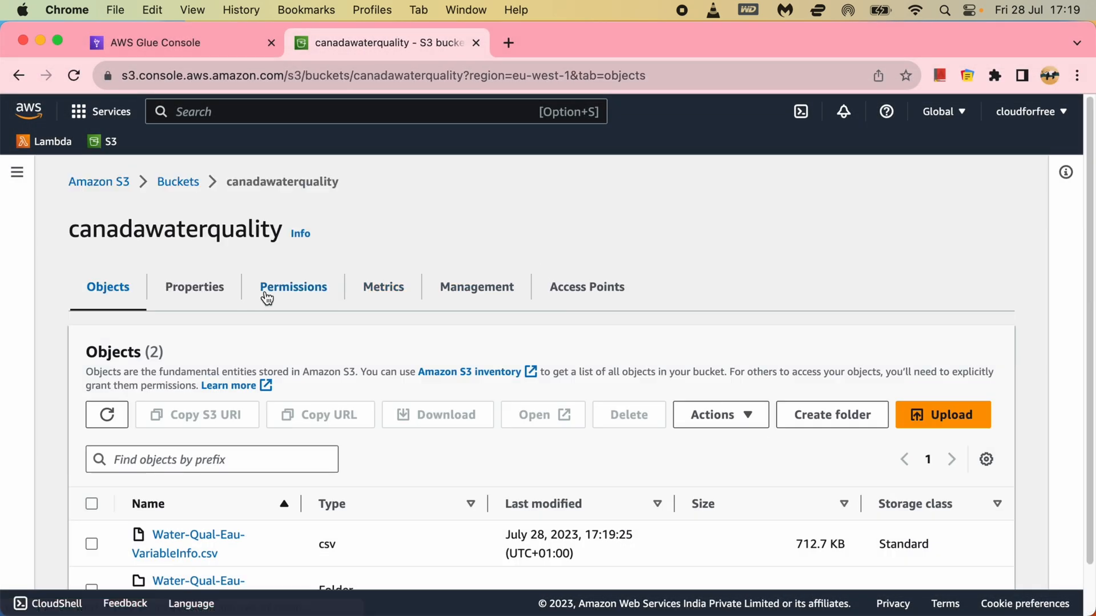
left_click(177, 180)
left_click(200, 510)
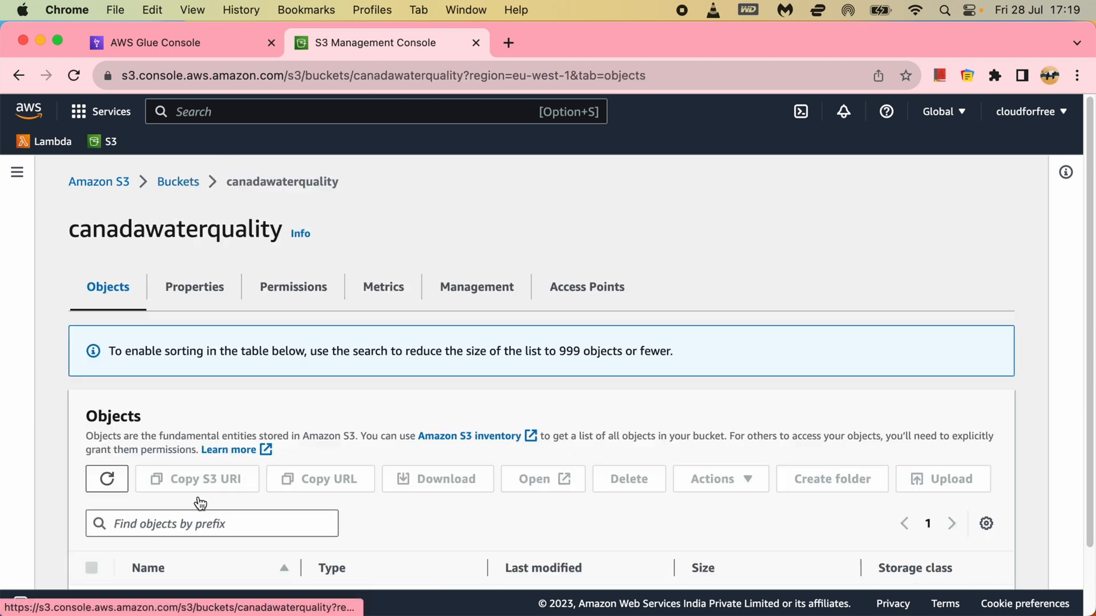
scroll(299, 451, "down", 2)
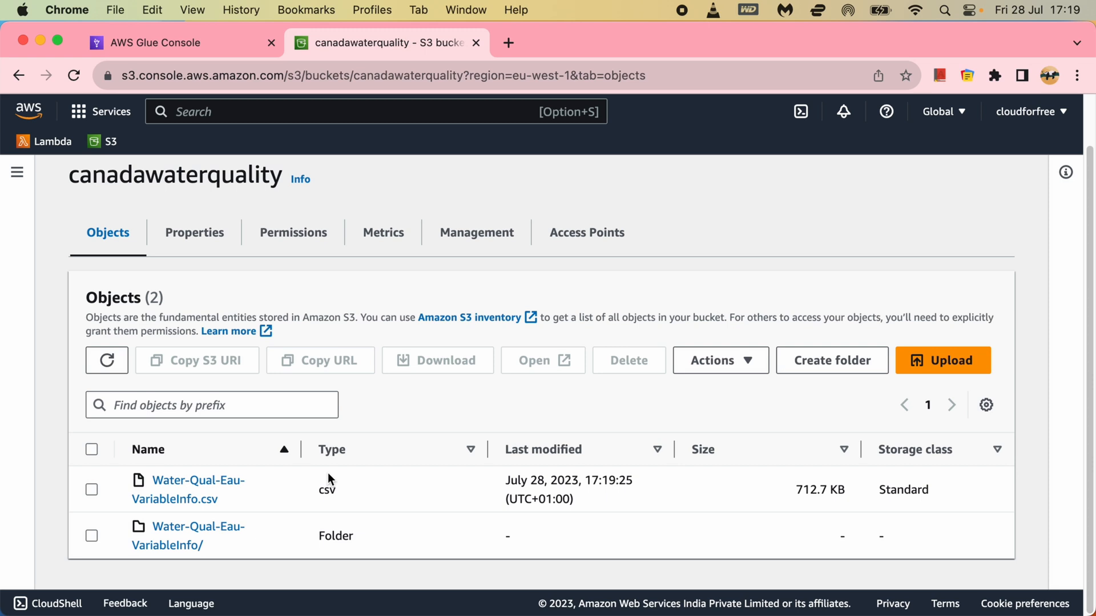
Move Water-Qual-Eau-VariableInfo.csv from the bucket's root into the Water-Qual-Eau-VariableInfo folder and close the move status page
left_click(92, 490)
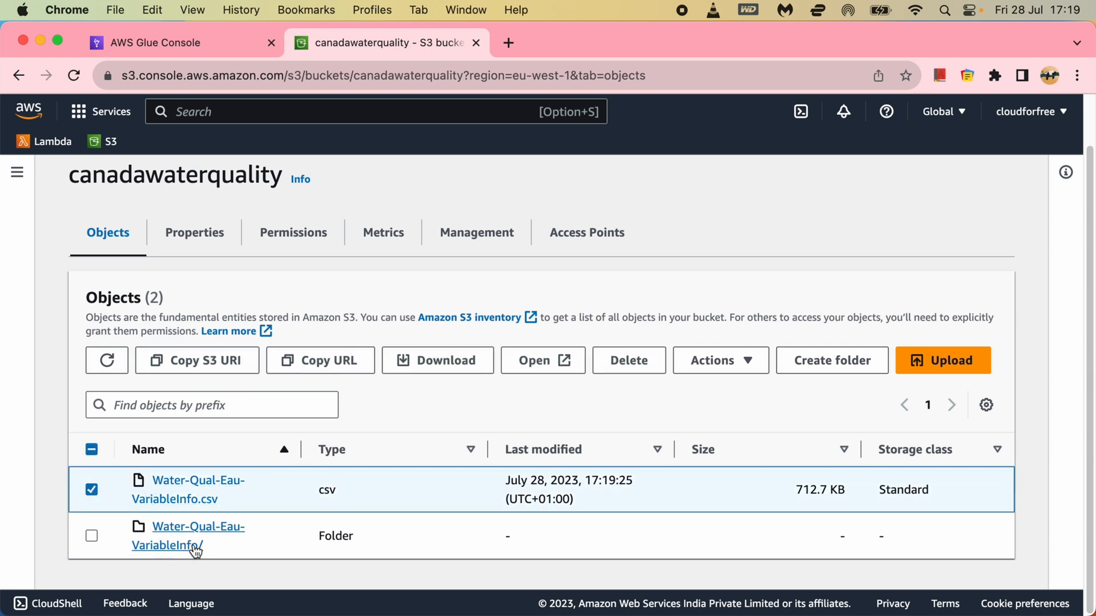
left_click(745, 361)
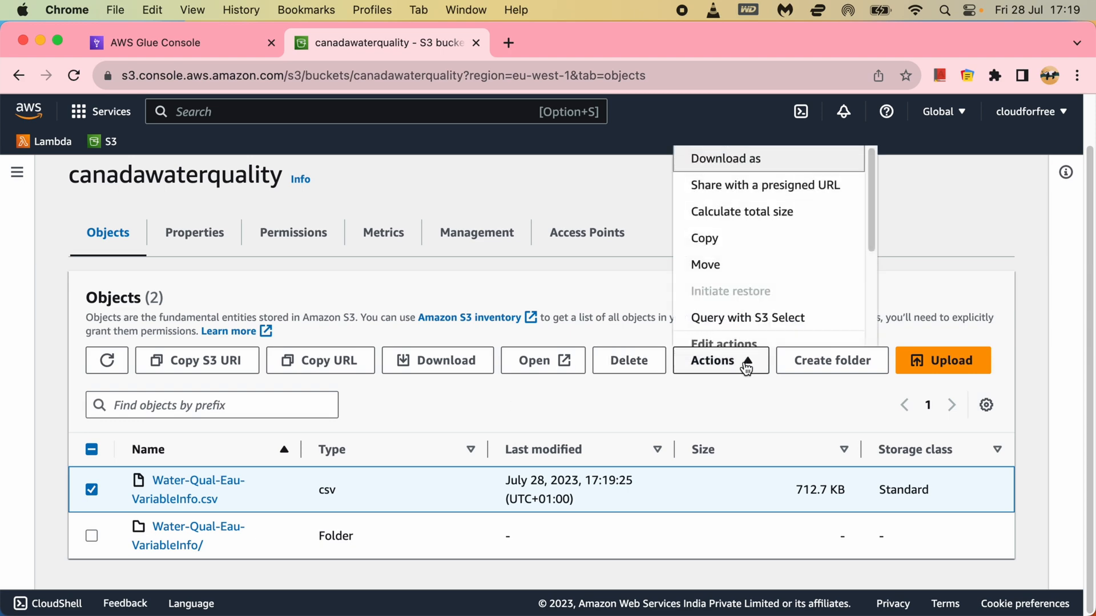
left_click(711, 266)
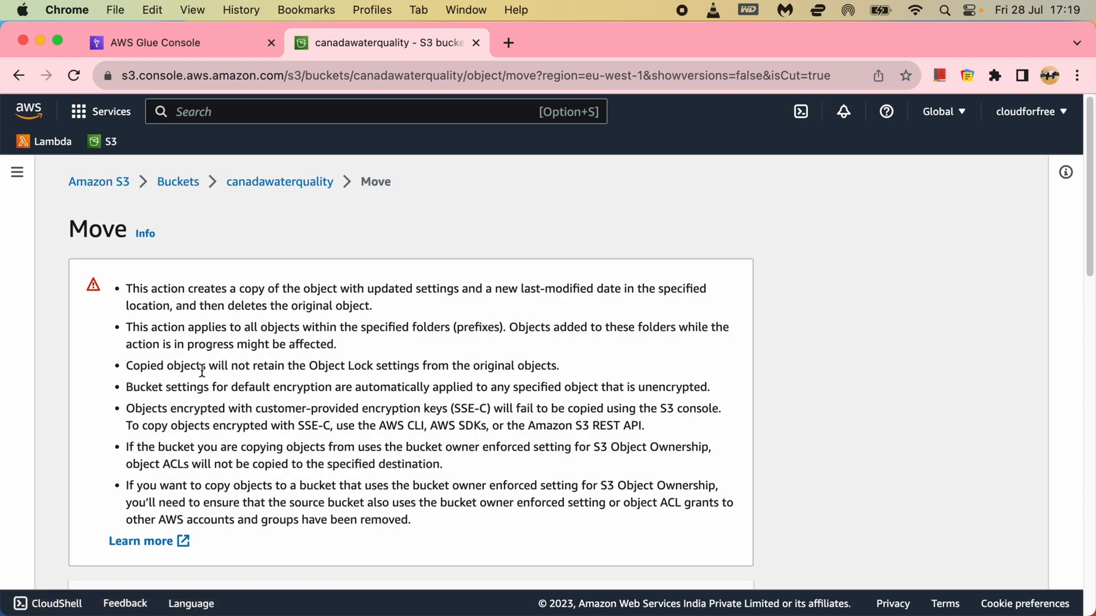
scroll(313, 461, "down", 10)
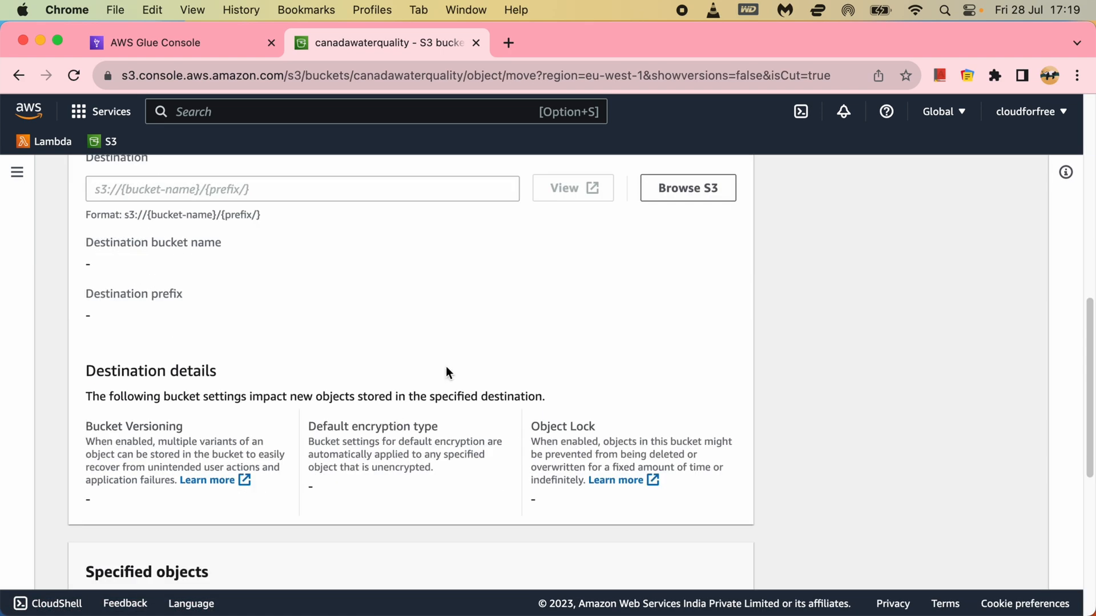
scroll(451, 366, "up", 1)
left_click(661, 225)
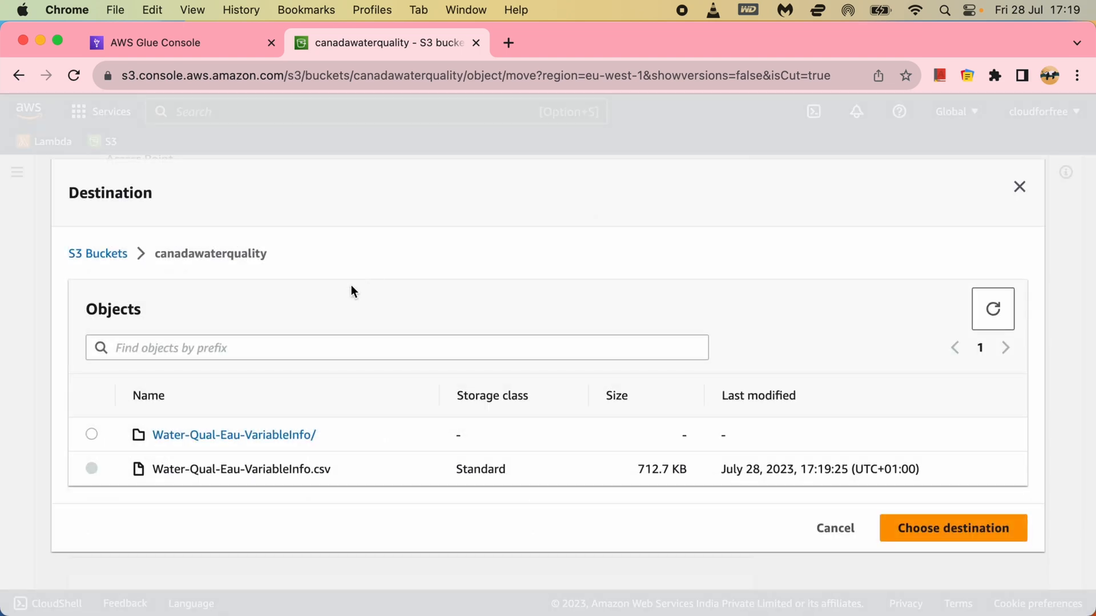
left_click(91, 435)
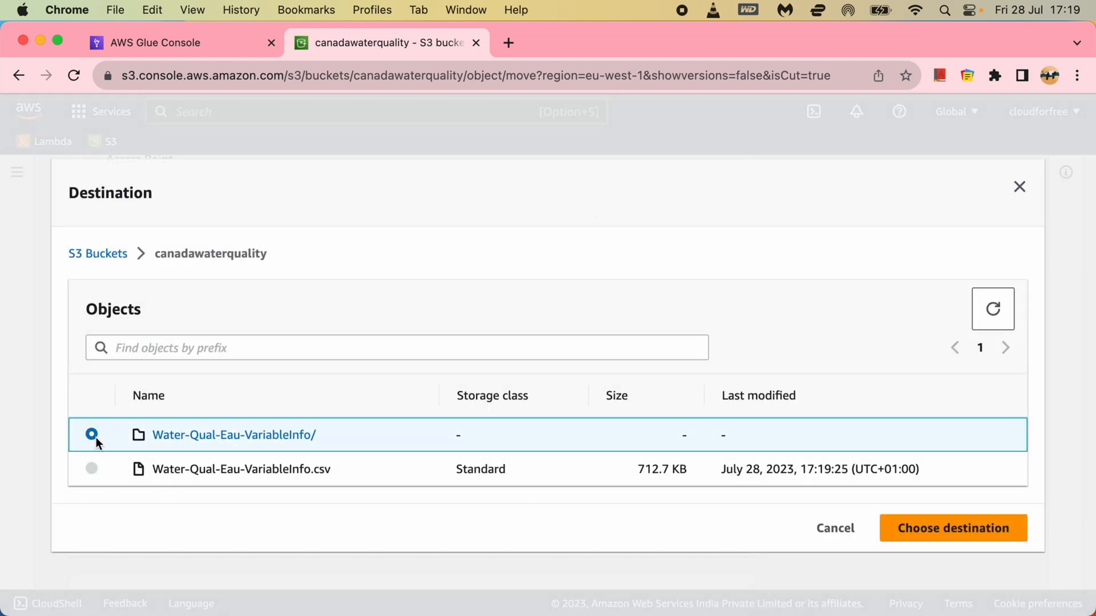
left_click(981, 532)
scroll(705, 519, "down", 10)
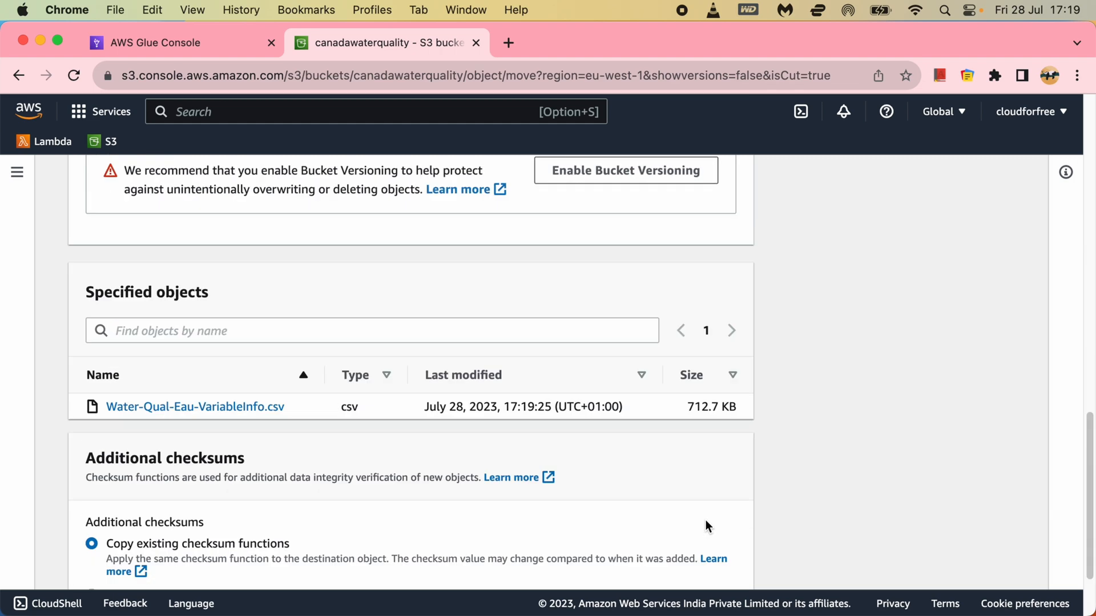
left_click(720, 560)
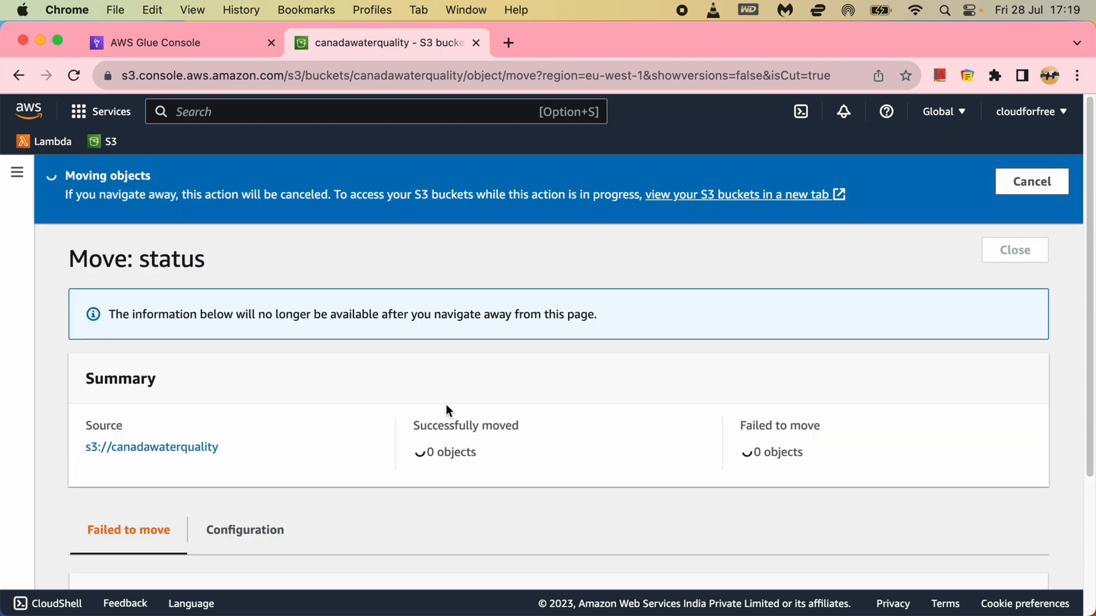
left_click(984, 238)
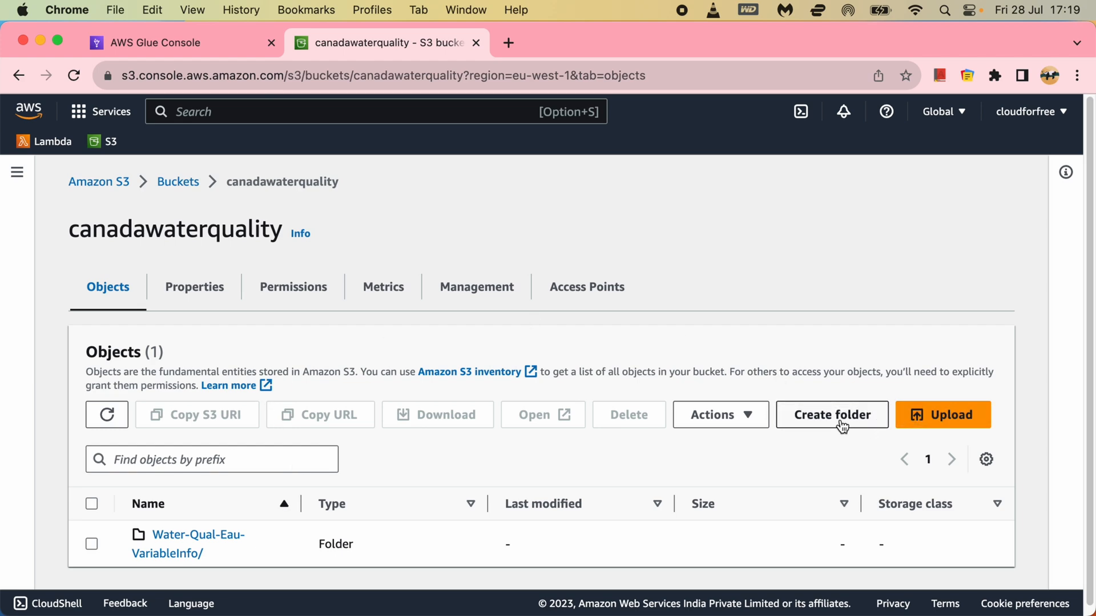
Create a folder named Water-Qual-Eau-Sites-National in the bucket, copying the name from the TSV file in Finder's Water Quality folder
left_click(822, 421)
key("super+Tab")
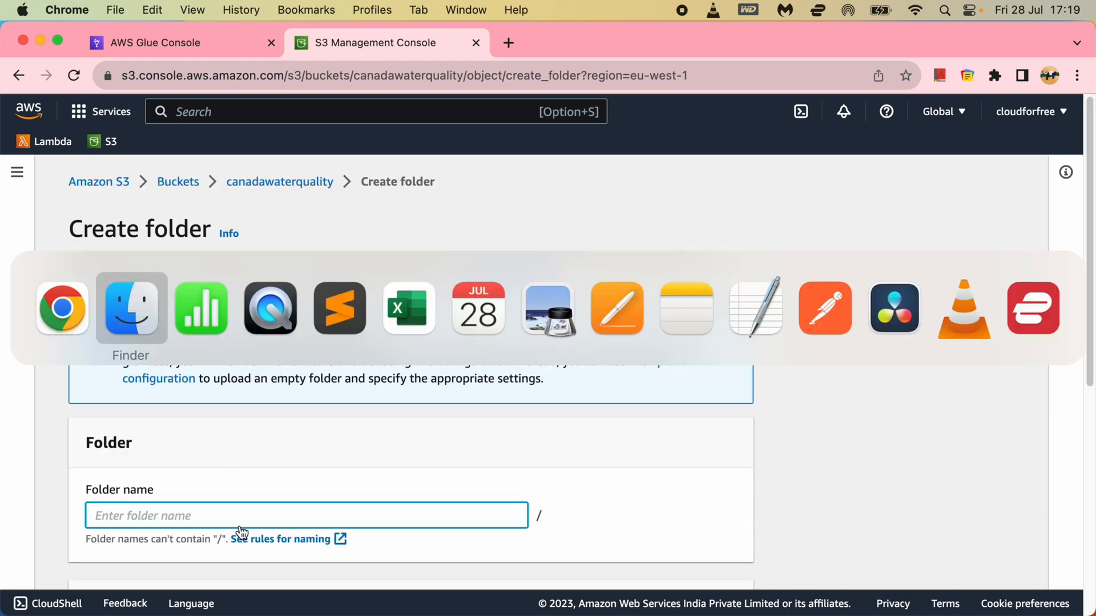
left_click(386, 223)
right_click(385, 223)
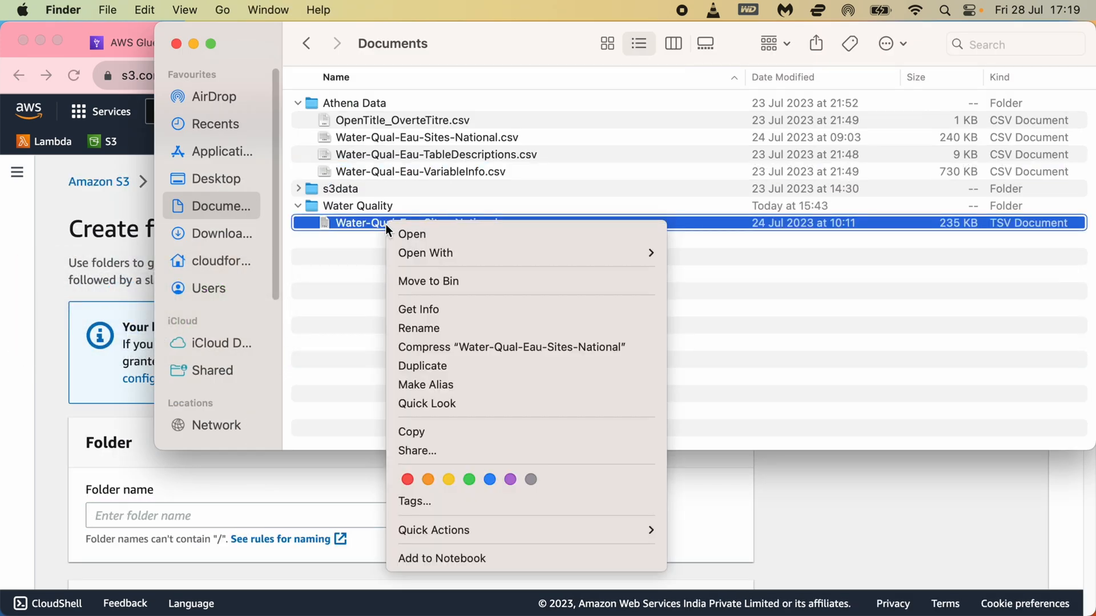
left_click(409, 325)
key("super+c")
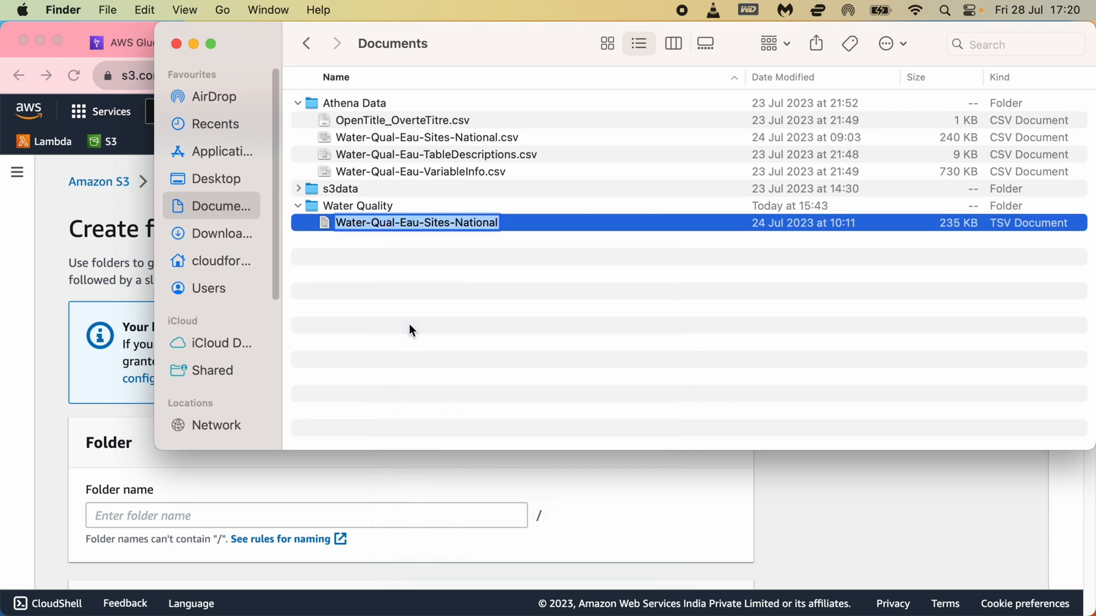
key("super+Tab")
left_click(299, 524)
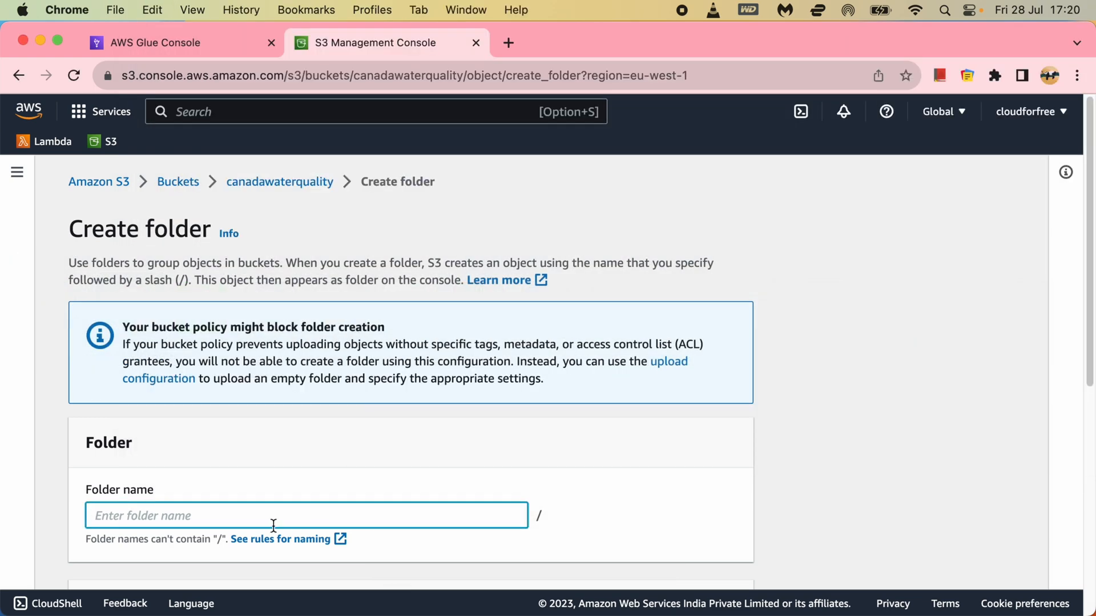
key("super+v")
scroll(491, 511, "down", 5)
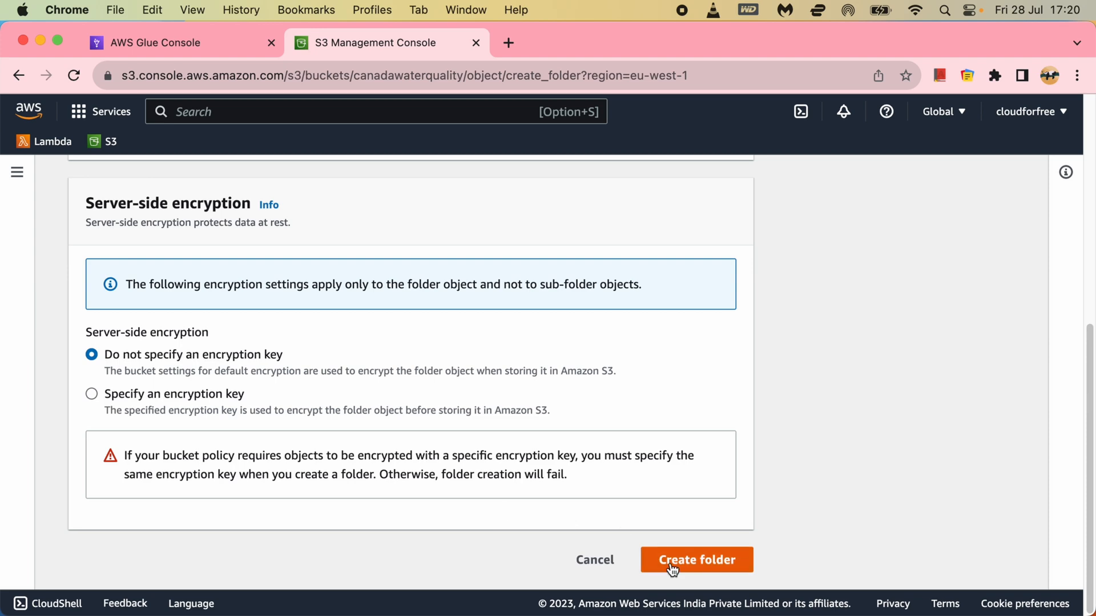
left_click(672, 565)
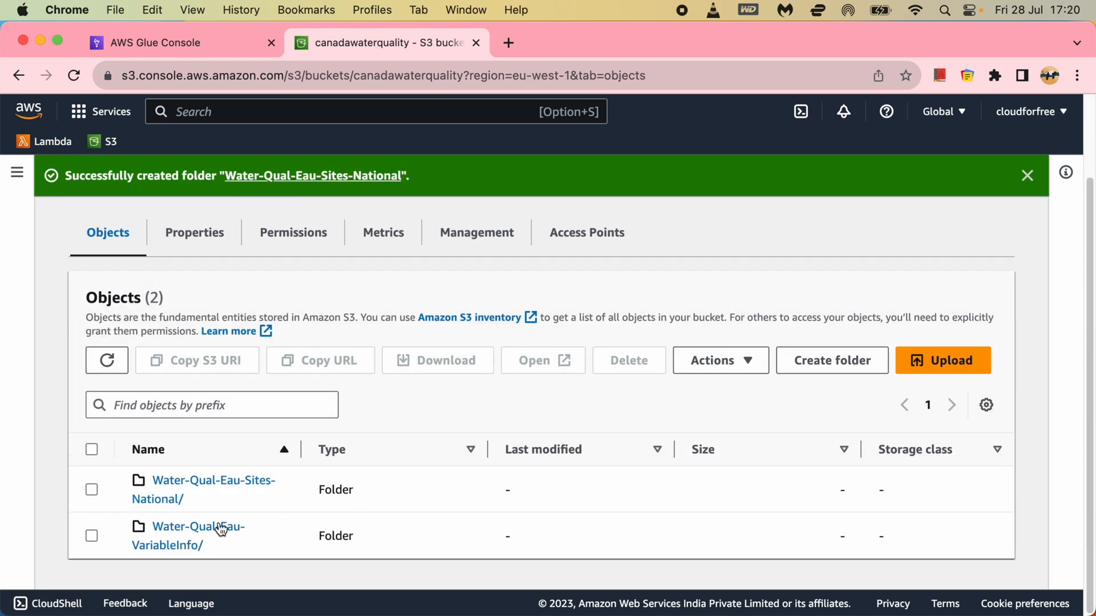
Open the Water-Qual-Eau-Sites-National folder and add the Water-Qual-Eau-Sites-National TSV from Documents > Water Quality to its upload list
left_click(216, 486)
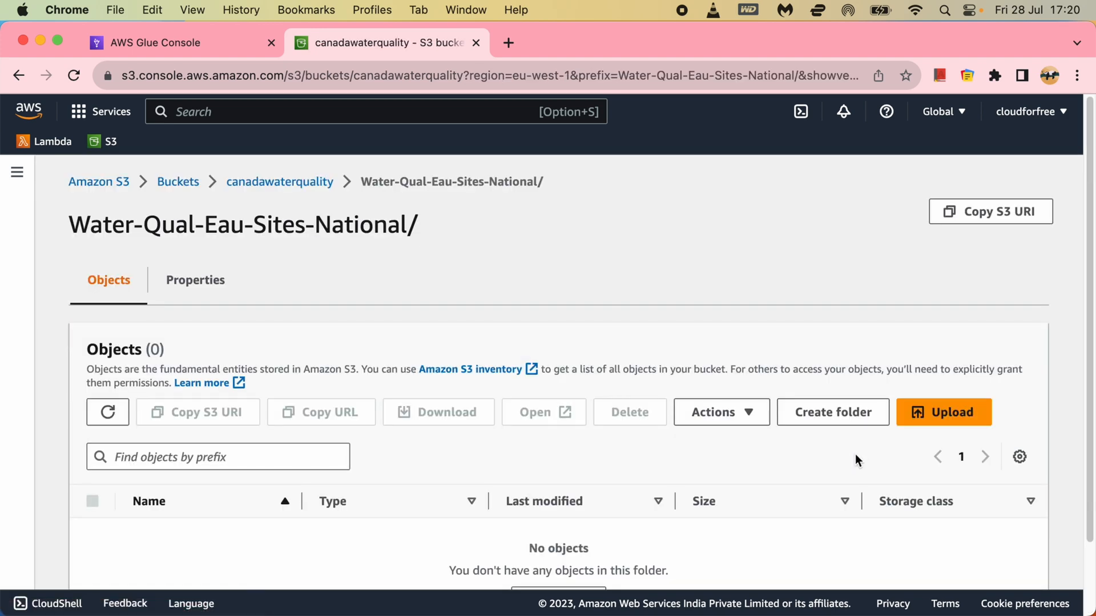
scroll(902, 394, "down", 2)
left_click(951, 329)
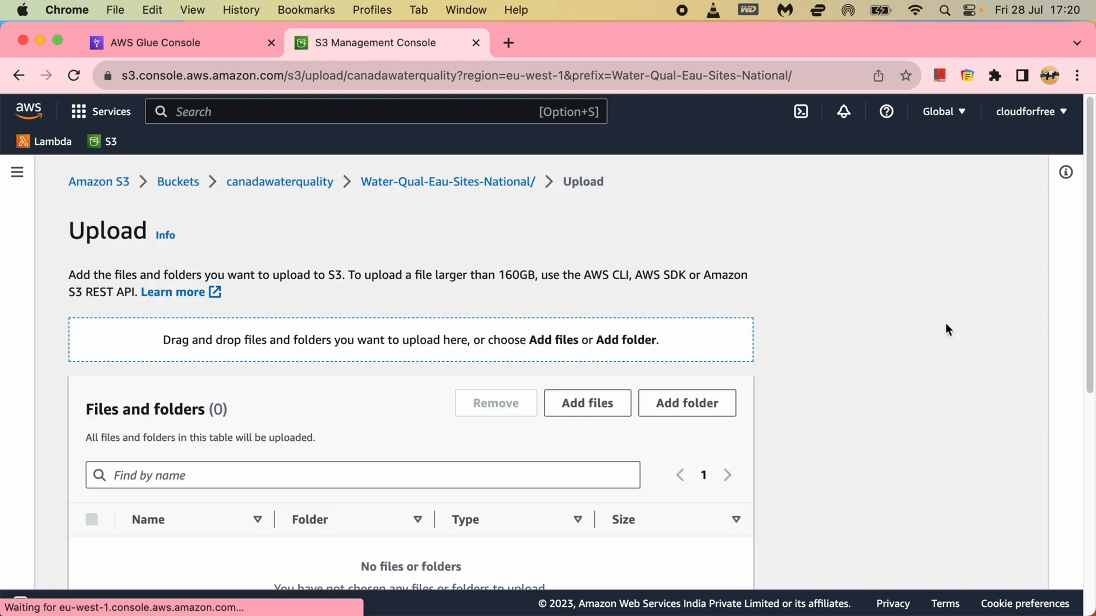
left_click(591, 404)
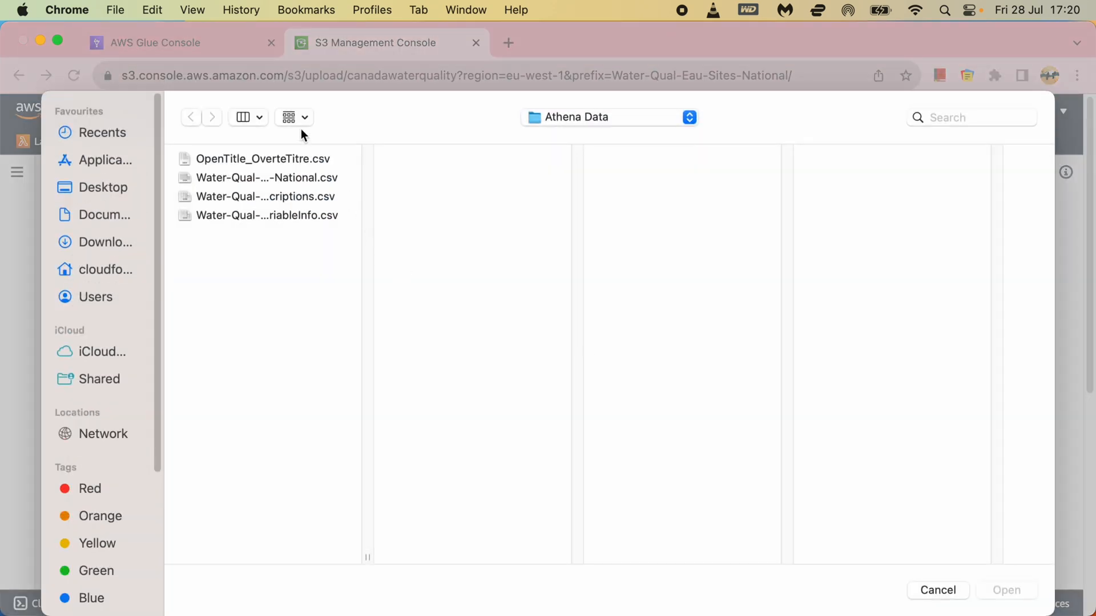
left_click(551, 116)
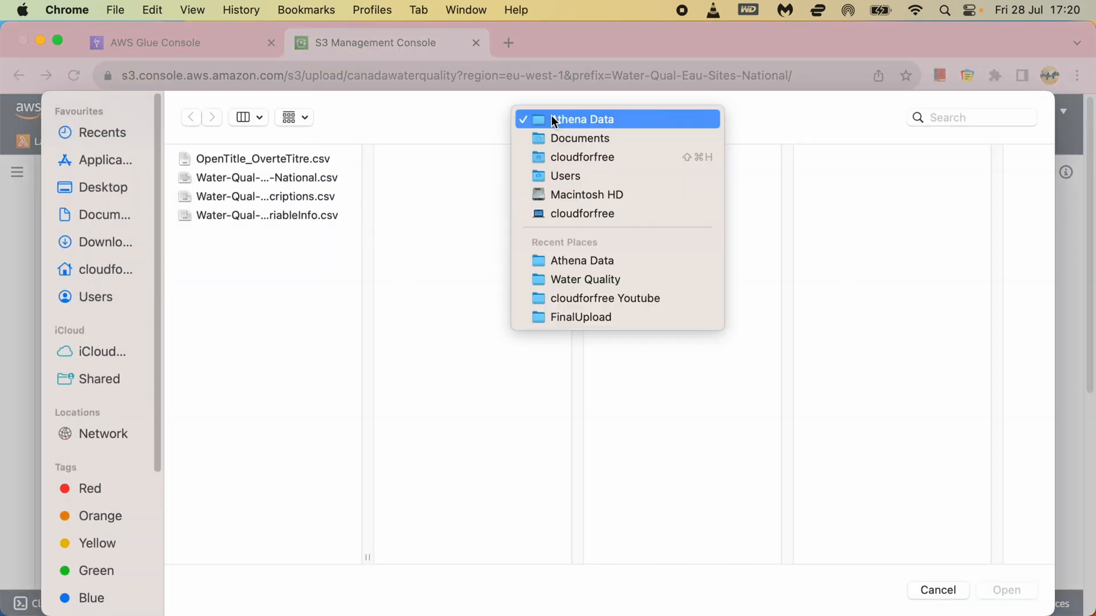
left_click(599, 143)
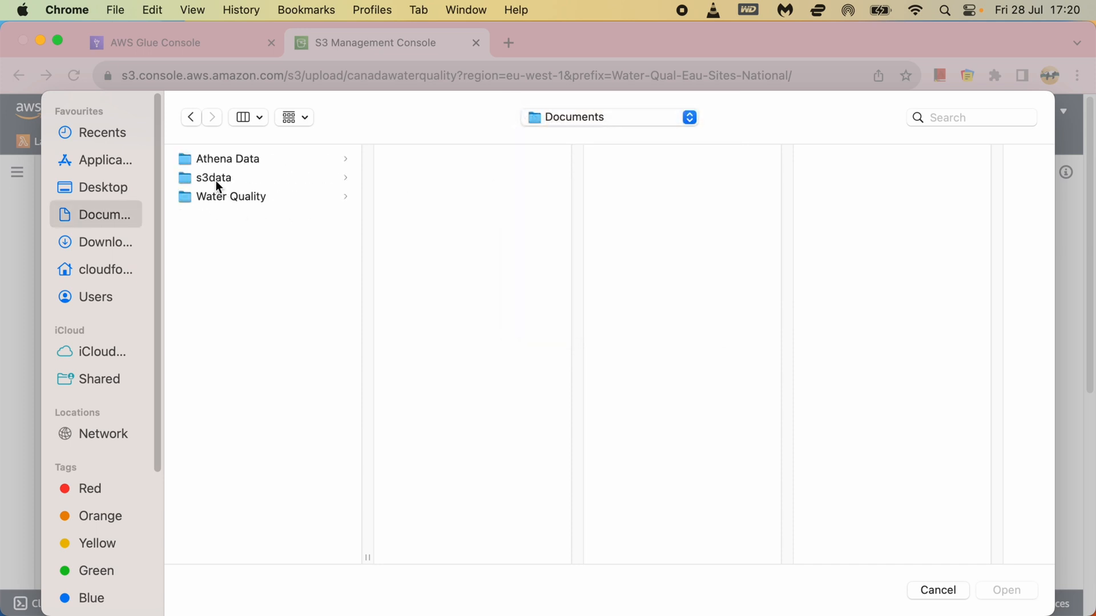
left_click(213, 200)
left_click(467, 170)
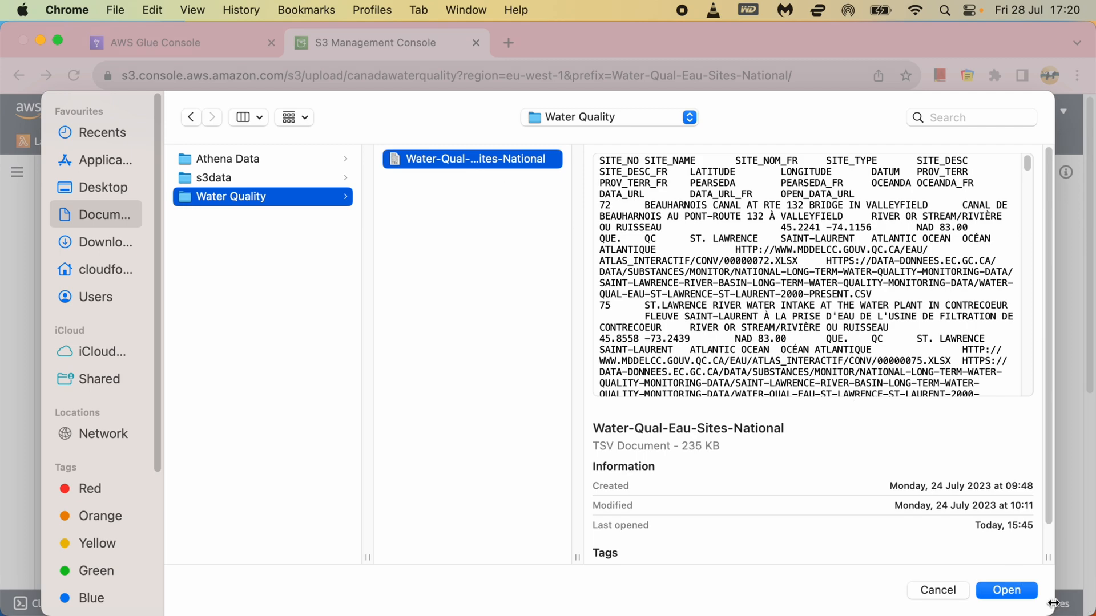
left_click(1027, 594)
Check the listed file's type, upload it to the Water-Qual-Eau-Sites-National folder, and close the upload status page
scroll(535, 524, "down", 5)
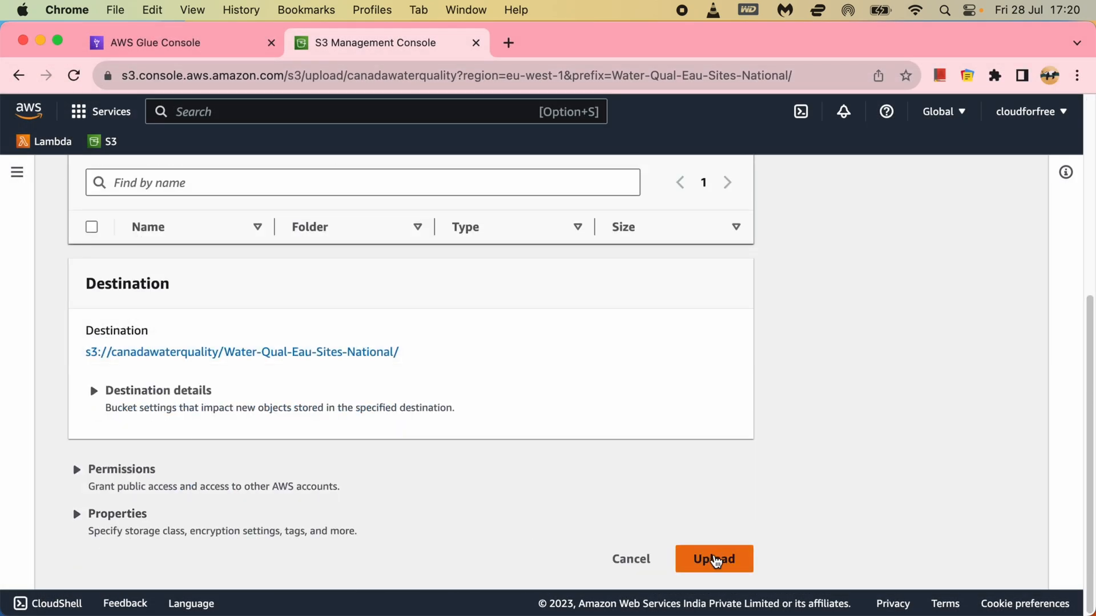
scroll(601, 468, "up", 3)
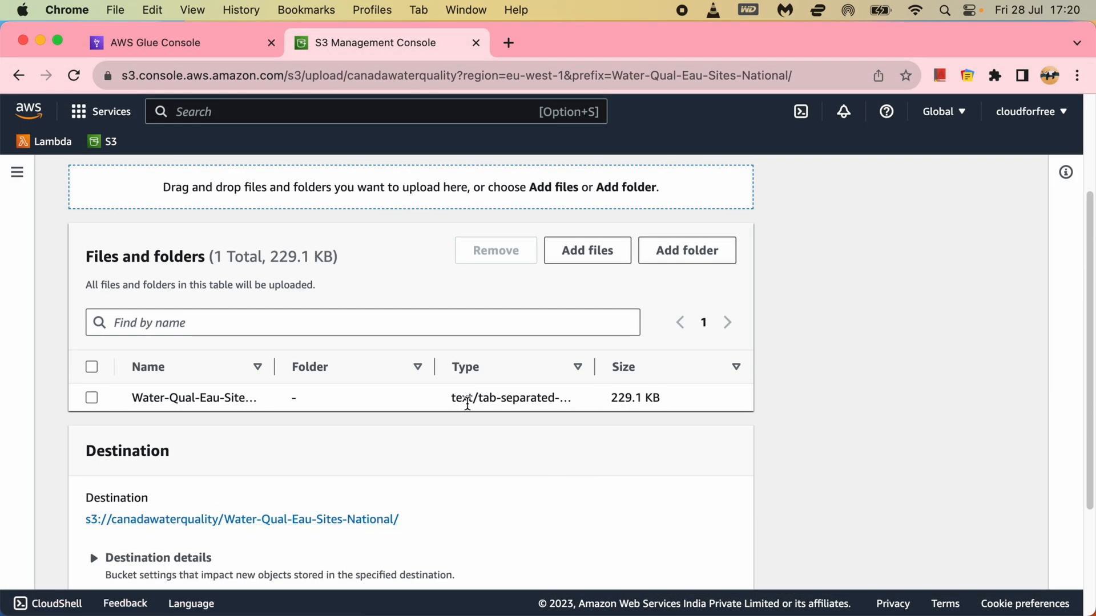
triple_click(456, 400)
left_click(839, 475)
scroll(829, 518, "down", 3)
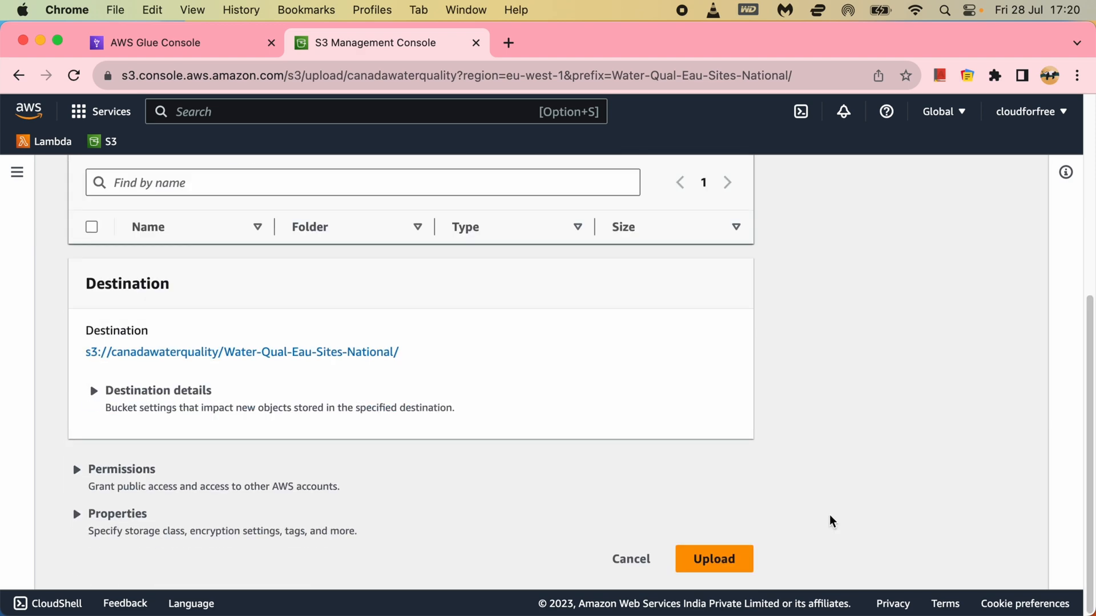
left_click(734, 571)
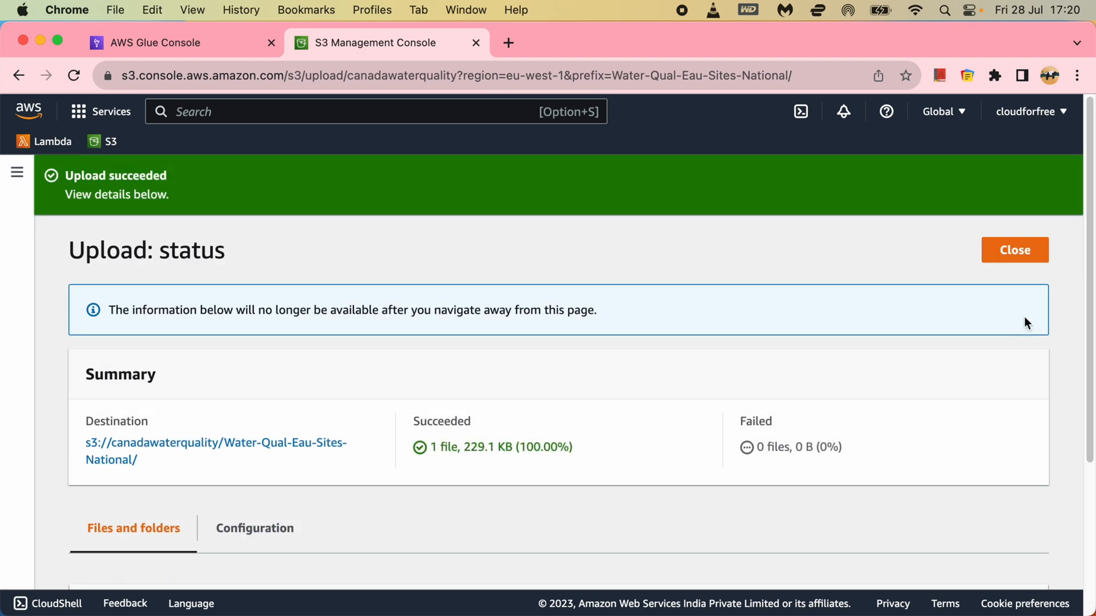
left_click(1014, 254)
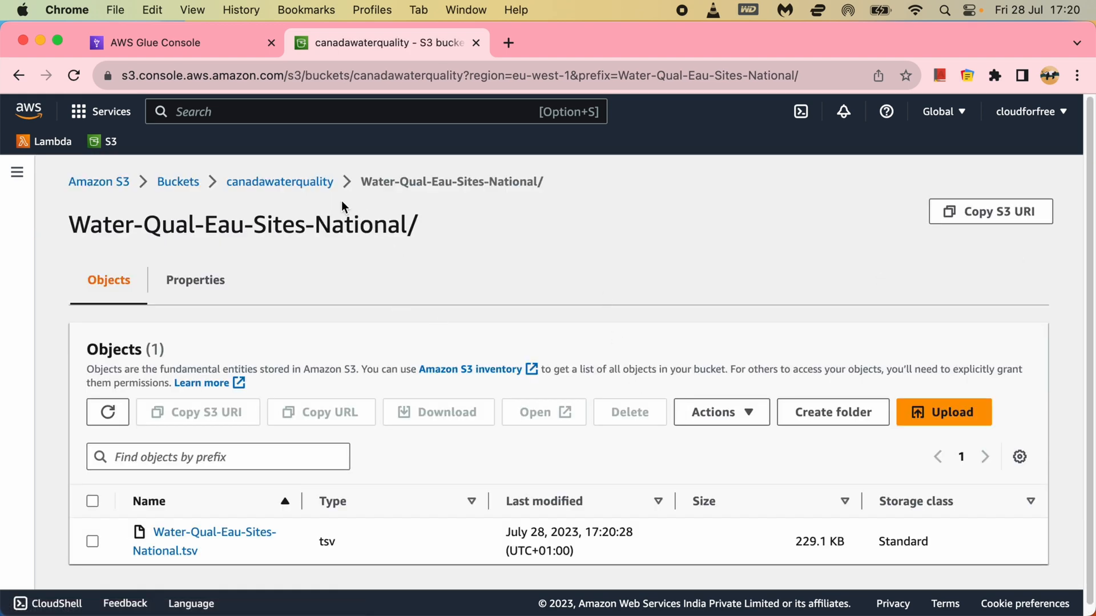
Review the canadawaterquality bucket's top-level folders and switch to the AWS Glue console's Databases page
left_click(330, 181)
scroll(433, 400, "down", 2)
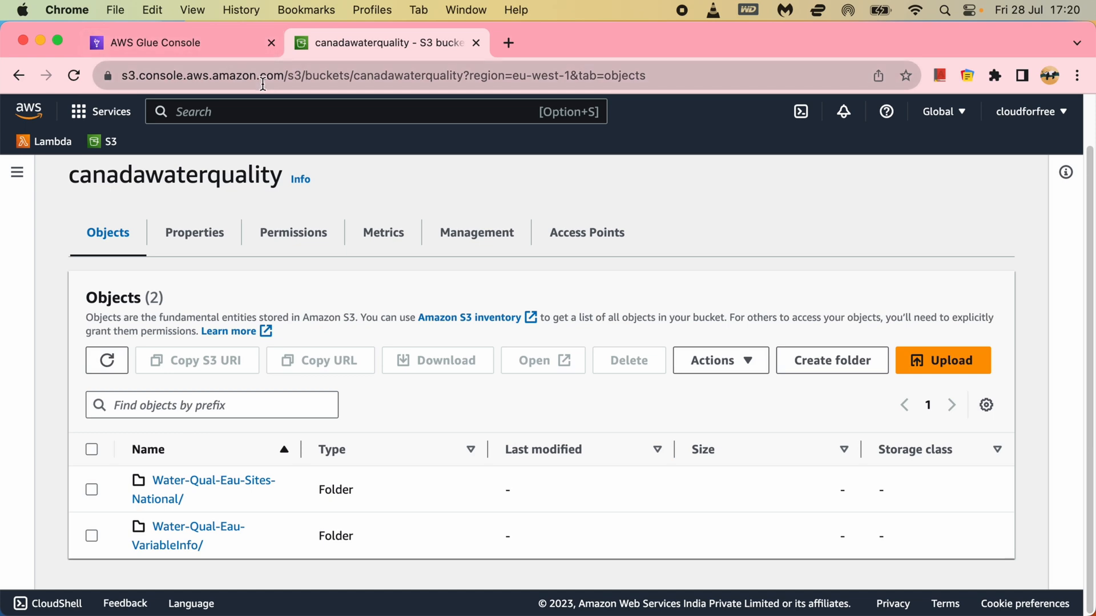
left_click(222, 43)
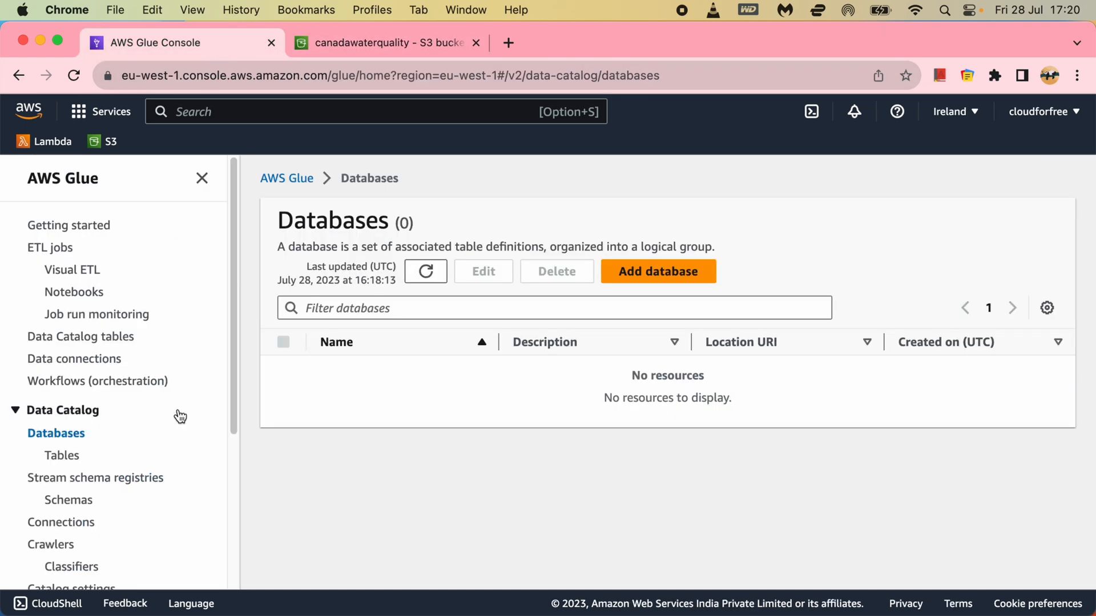
Create a Glue Data Catalog database named waterquality and refresh the database list
scroll(181, 416, "down", 3)
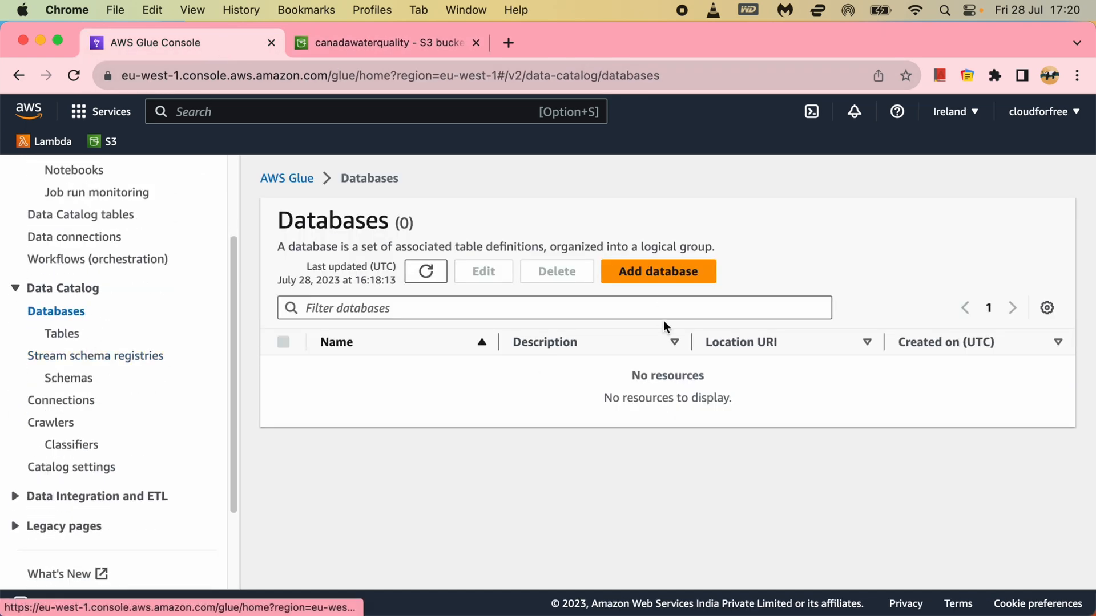
left_click(658, 271)
left_click(407, 346)
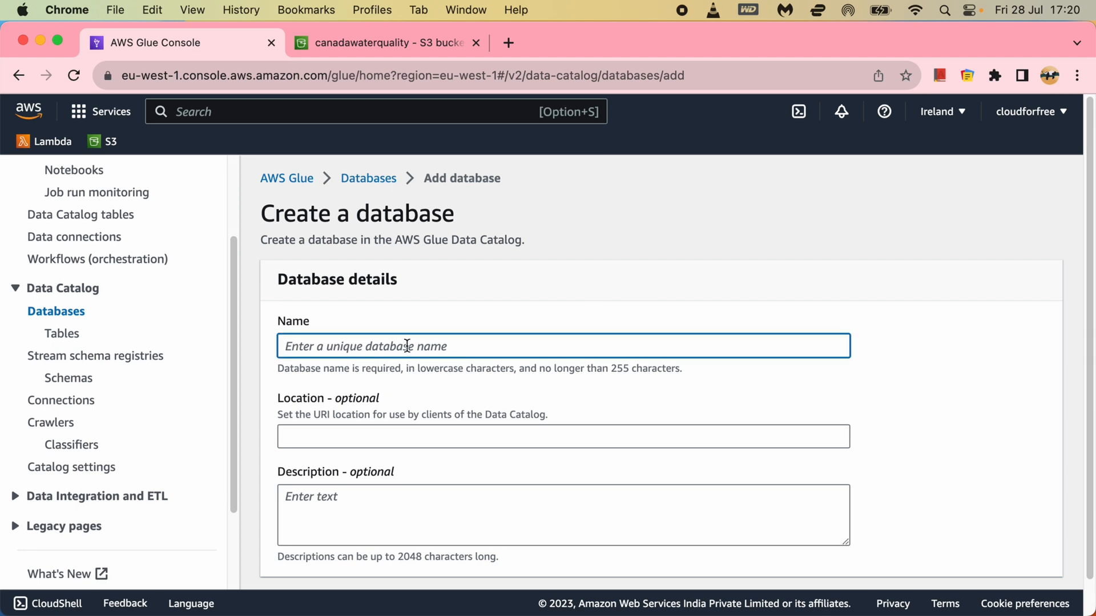
type("waterquality")
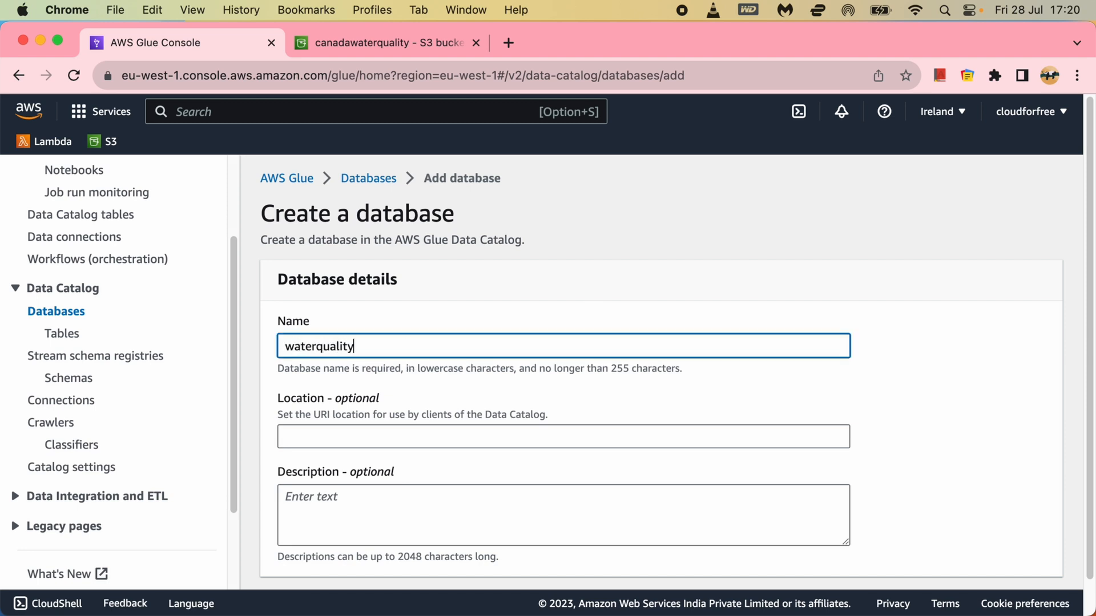
scroll(546, 406, "down", 2)
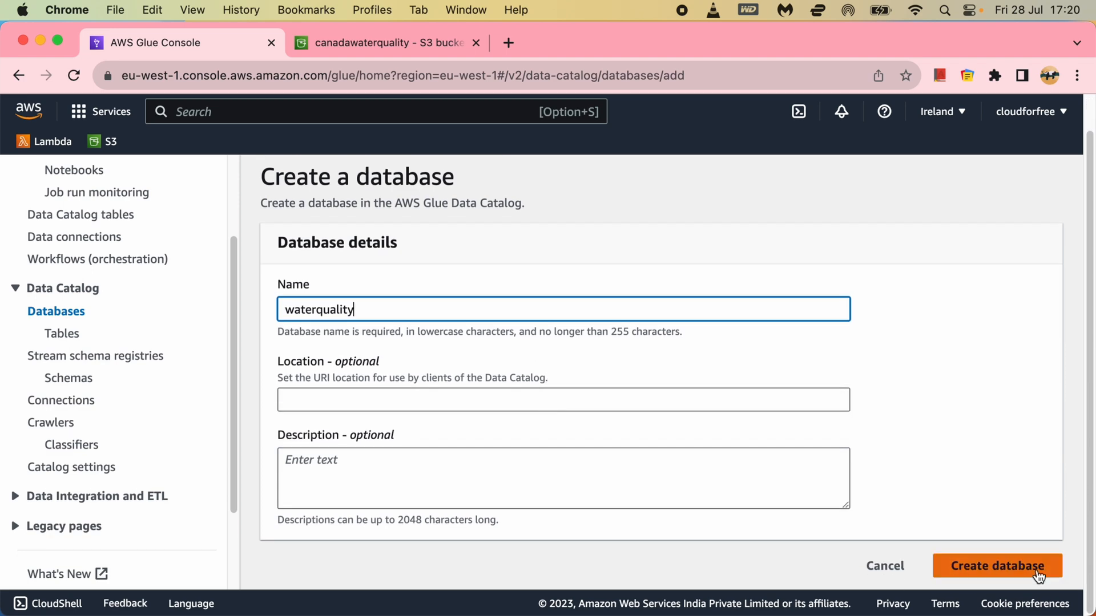
left_click(1019, 575)
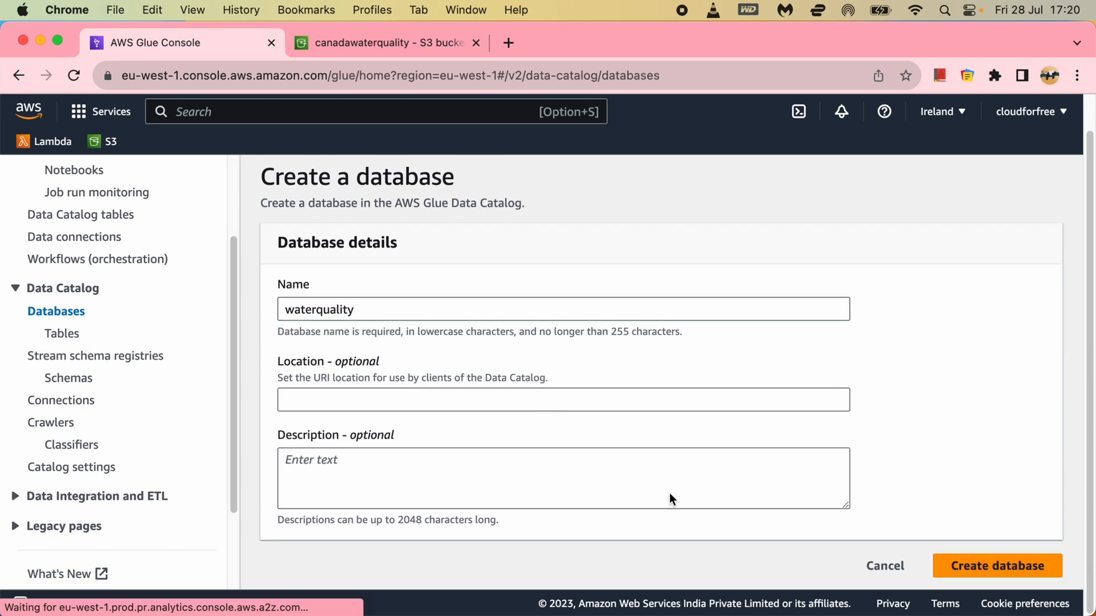
left_click(423, 273)
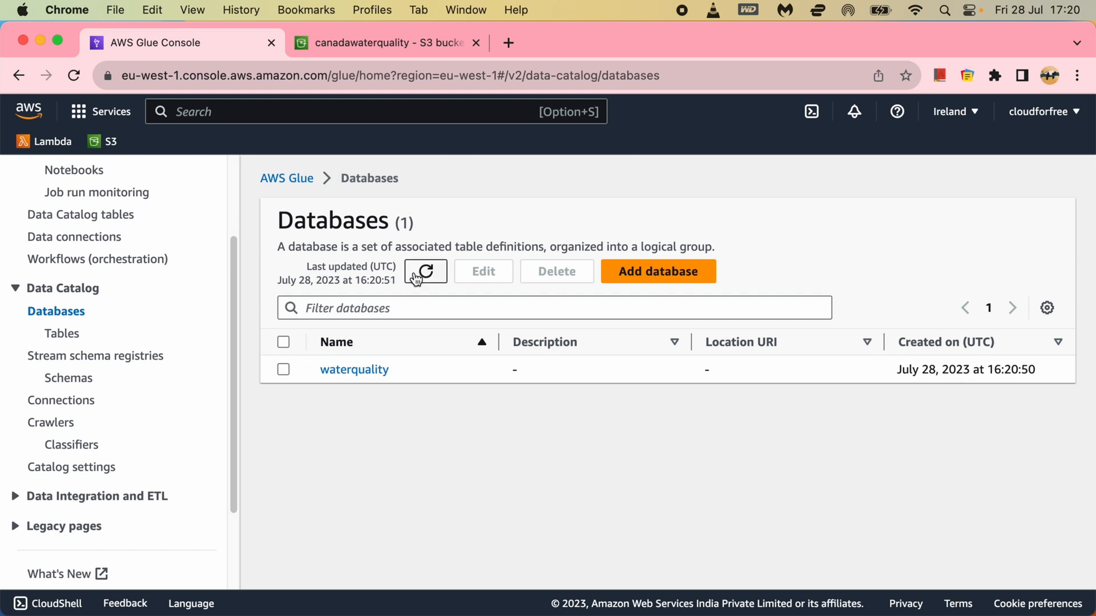
Check the Data Catalog's tables list after refreshing it, and return to the Databases page
left_click(63, 335)
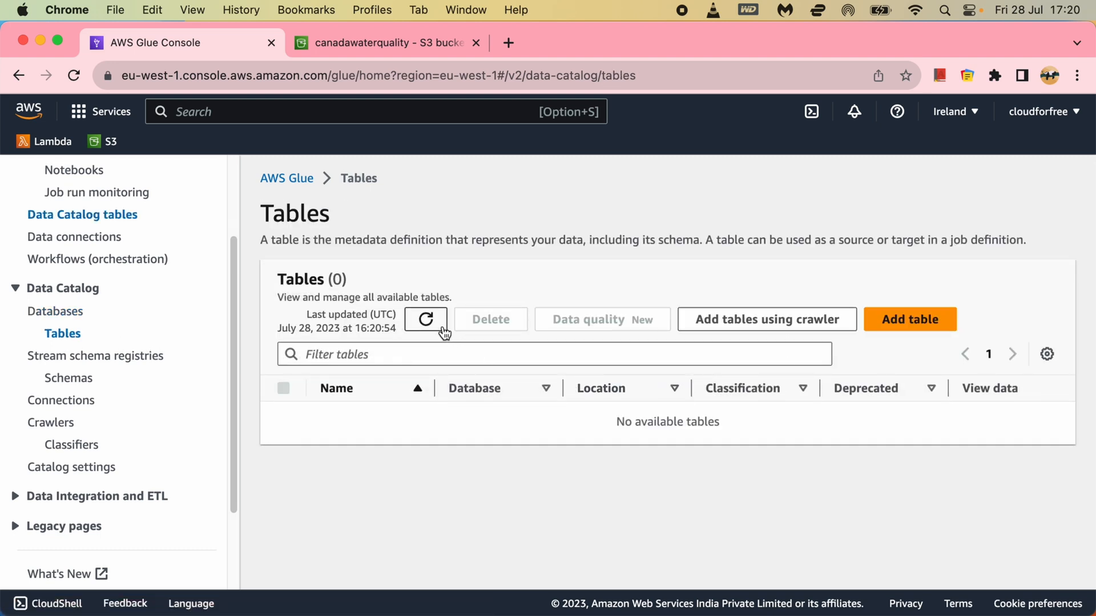
left_click(443, 331)
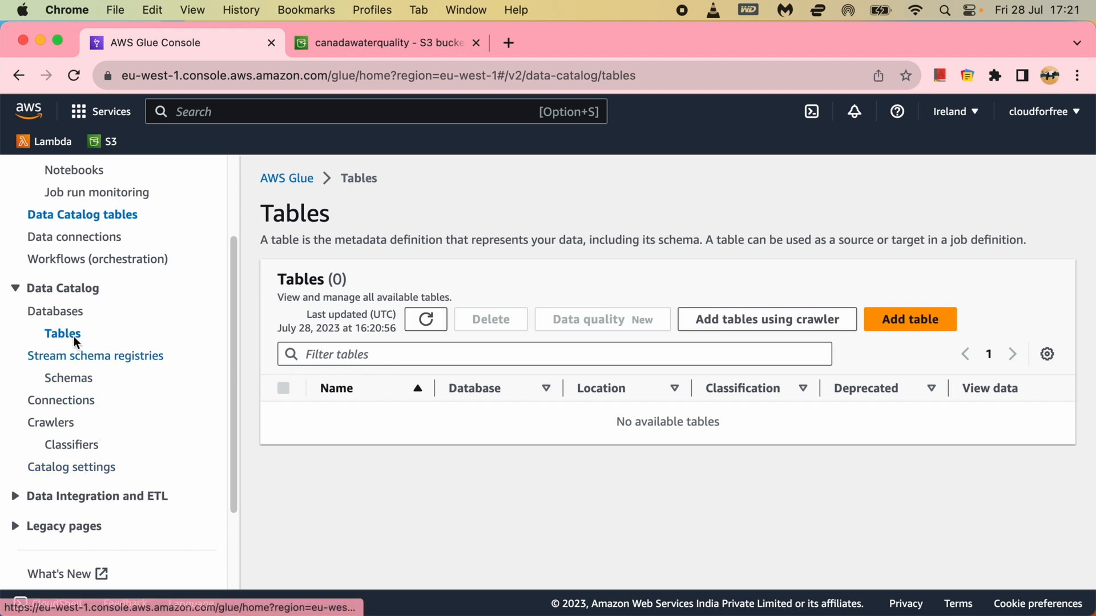
left_click(72, 315)
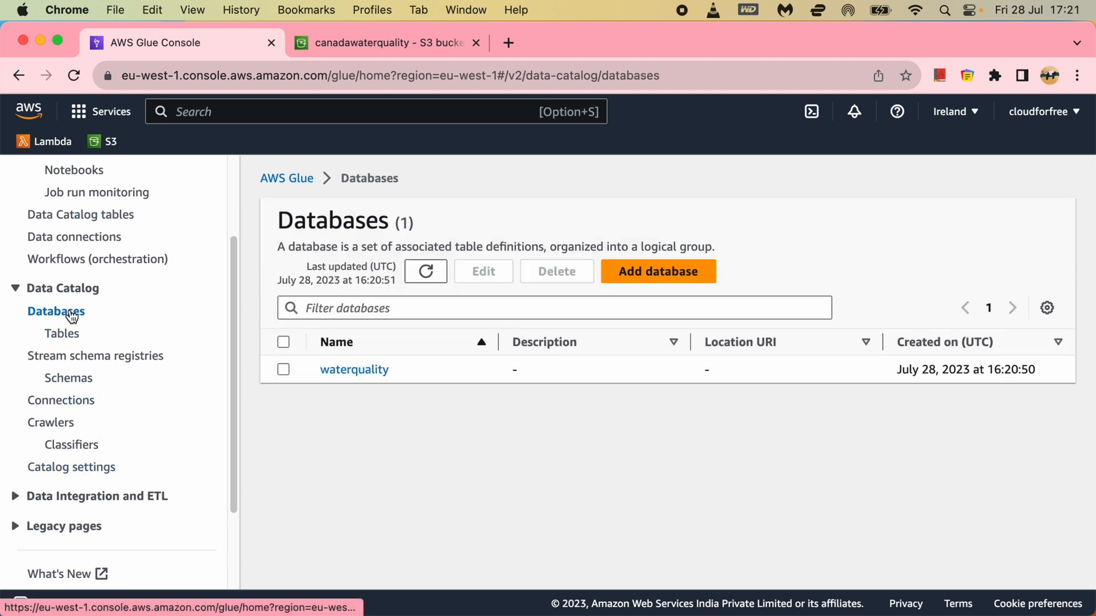
Start a new Glue crawler named waterquality and proceed to its data sources and classifiers
left_click(62, 429)
left_click(979, 313)
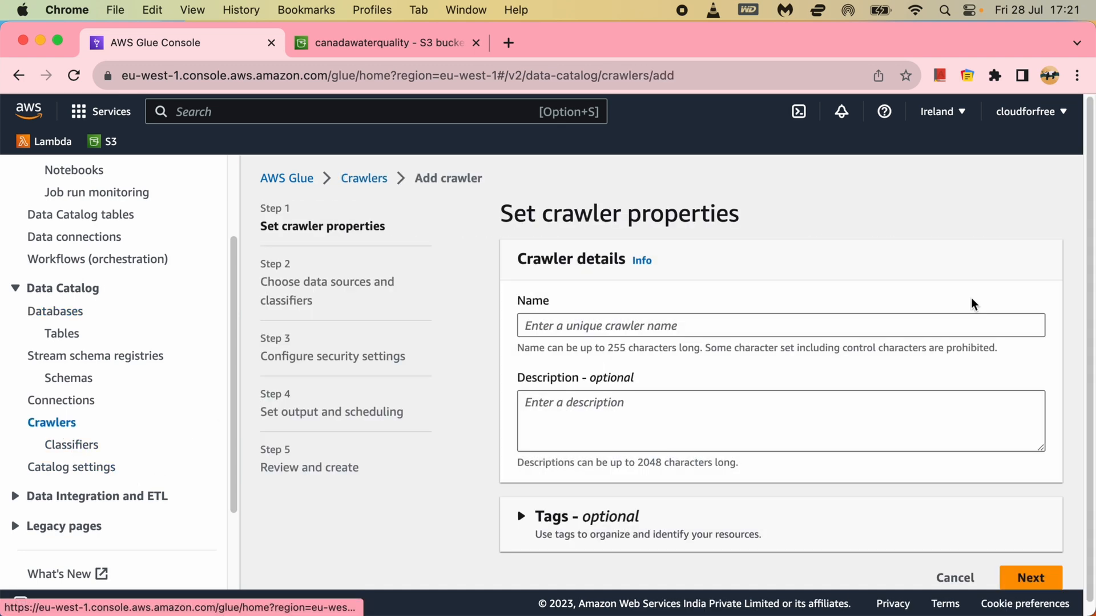
left_click(596, 333)
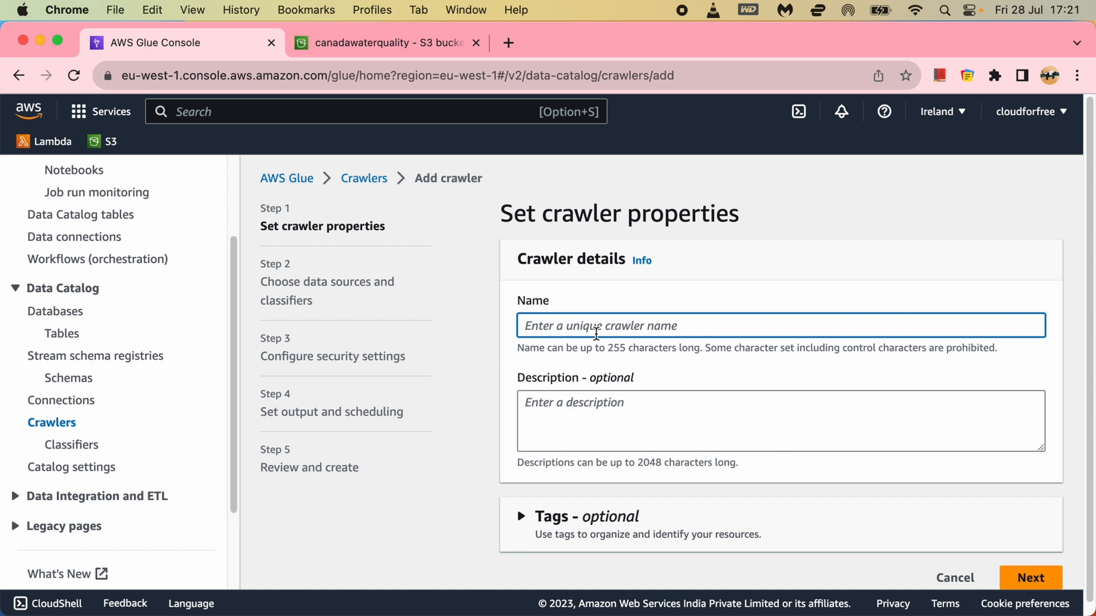
type("waterquality")
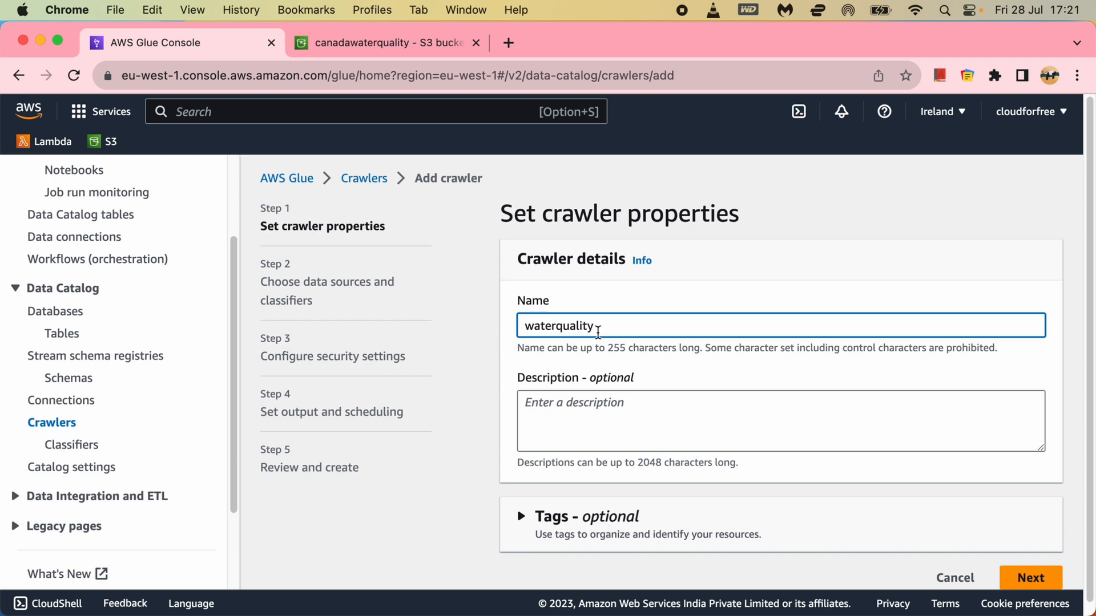
scroll(993, 562, "down", 1)
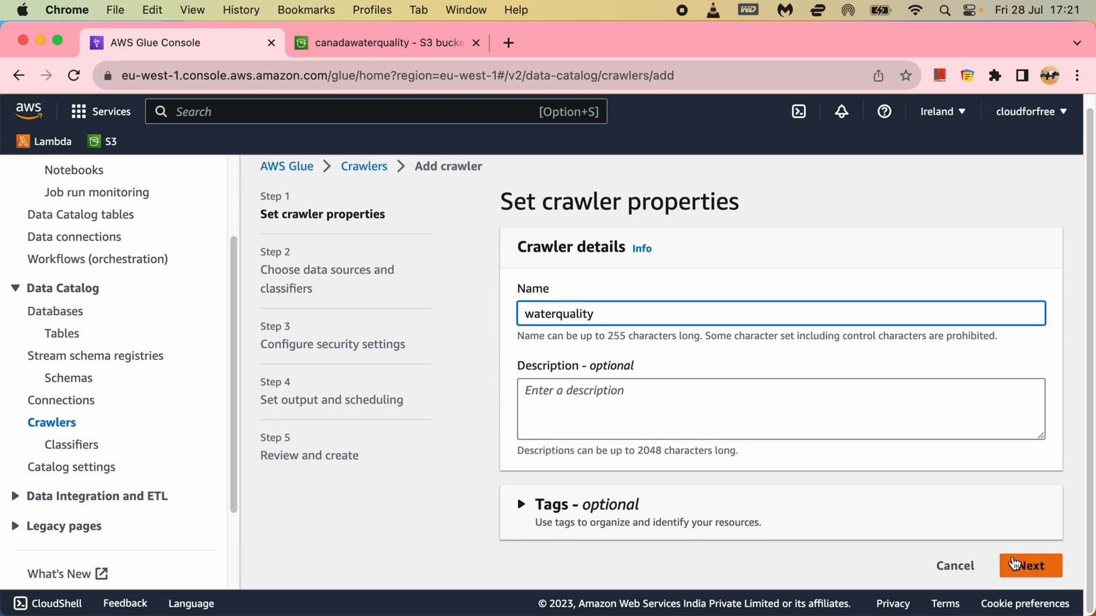
left_click(1013, 562)
Compare the Yes and Not yet answers for whether the data is already mapped to Glue tables, ending on Not yet
scroll(678, 474, "down", 1)
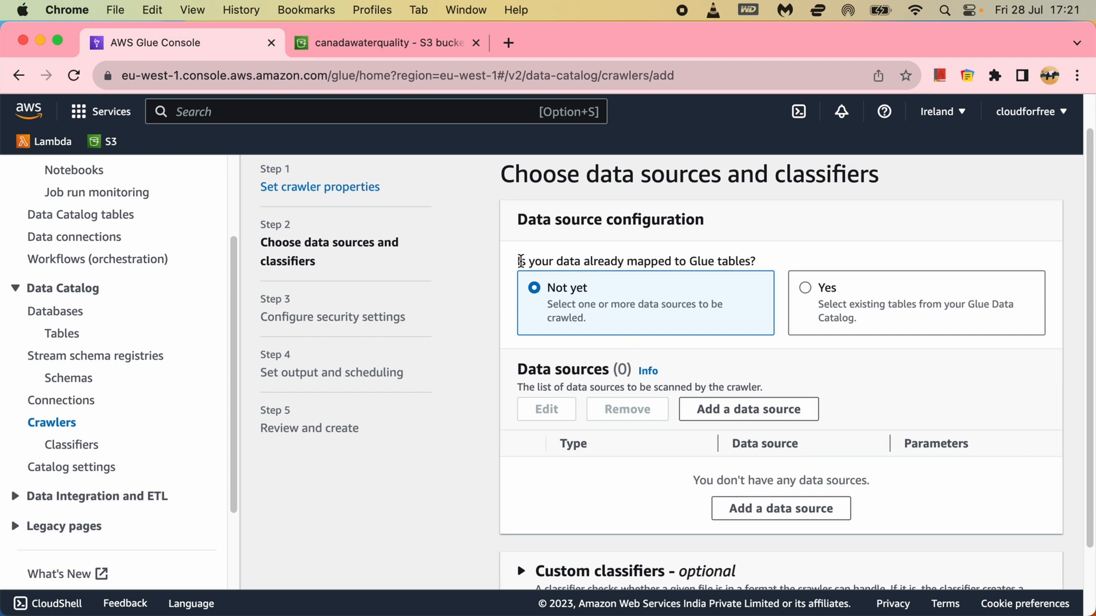
left_click_drag(521, 261, 766, 268)
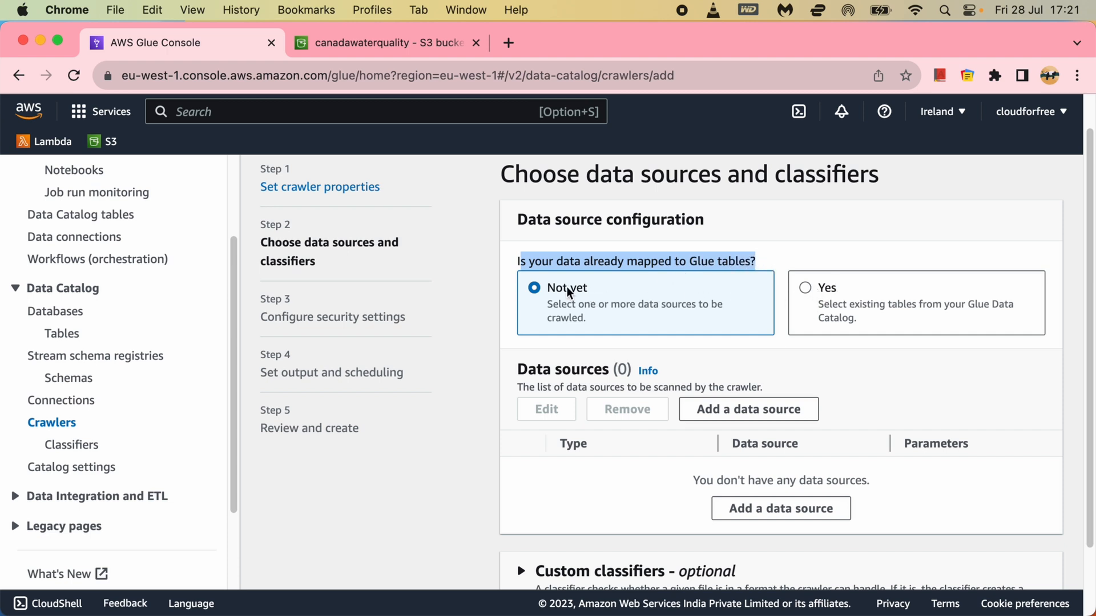
left_click(806, 288)
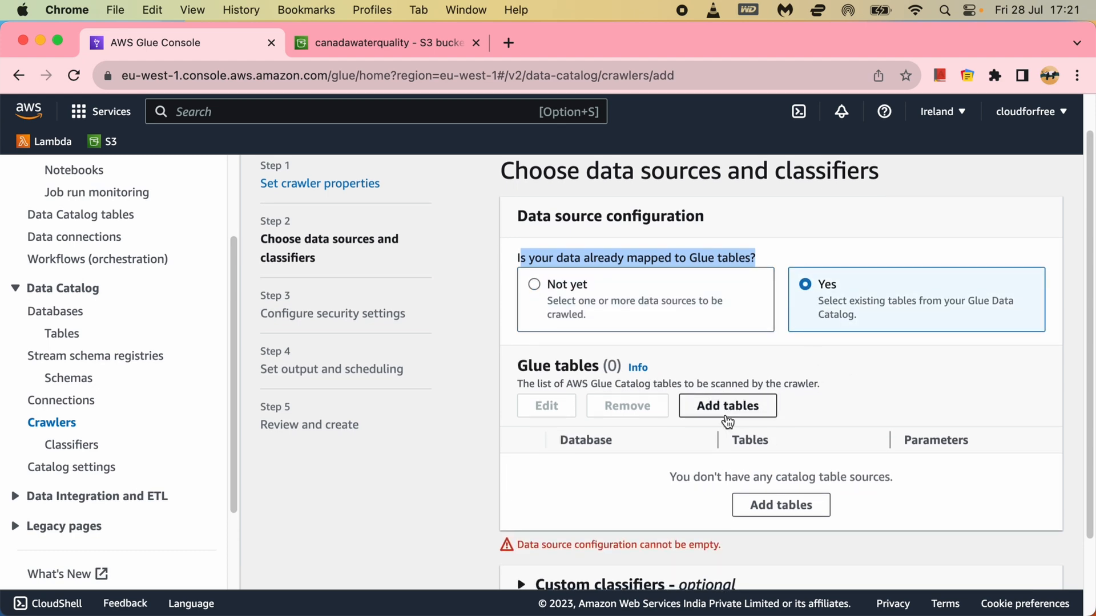
left_click(535, 284)
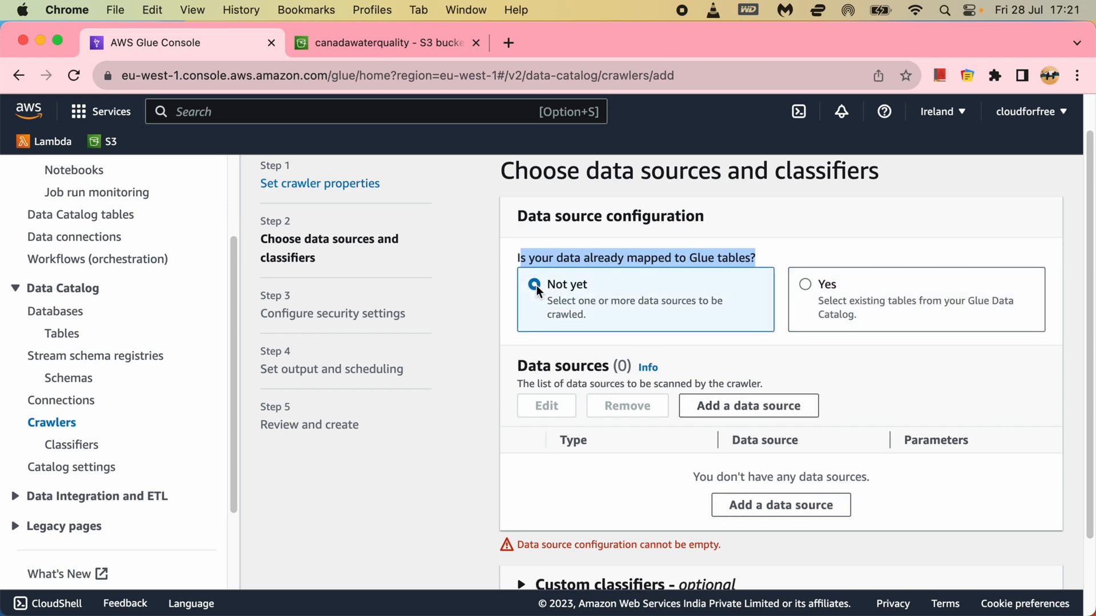
left_click(815, 255)
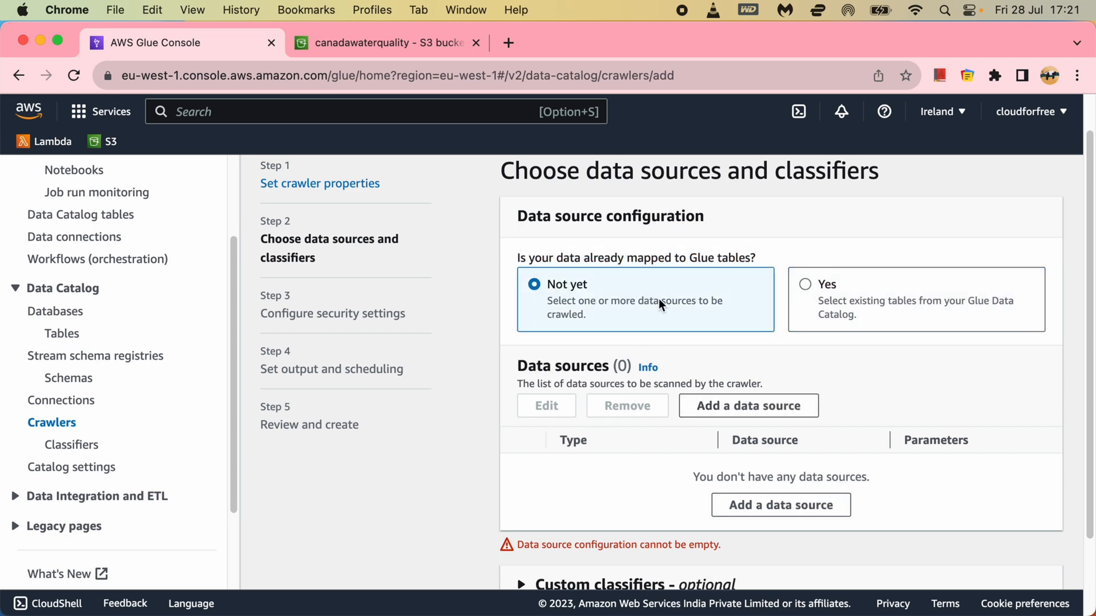
Start adding an S3 data source to the crawler with the canadawaterquality bucket as path, written as s3://canadawaterquality/
scroll(757, 432, "down", 3)
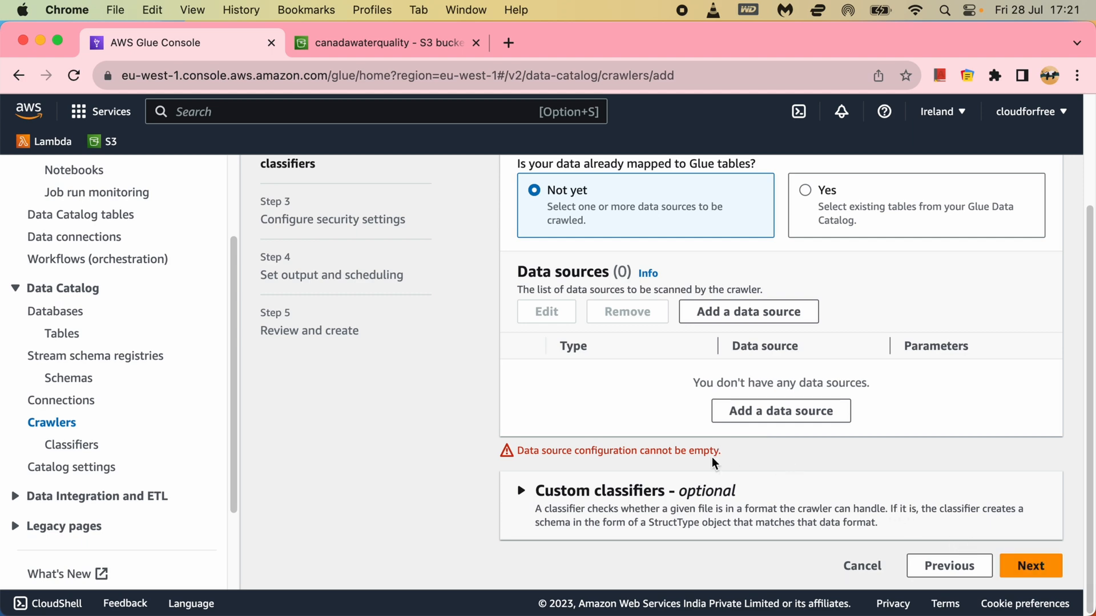
left_click(804, 420)
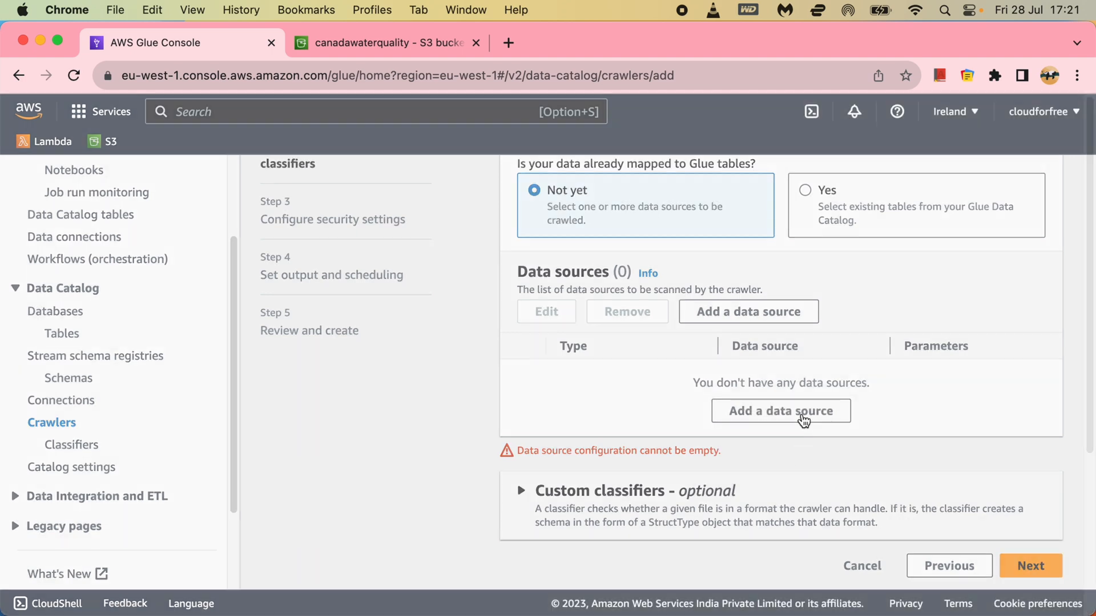
scroll(449, 454, "down", 1)
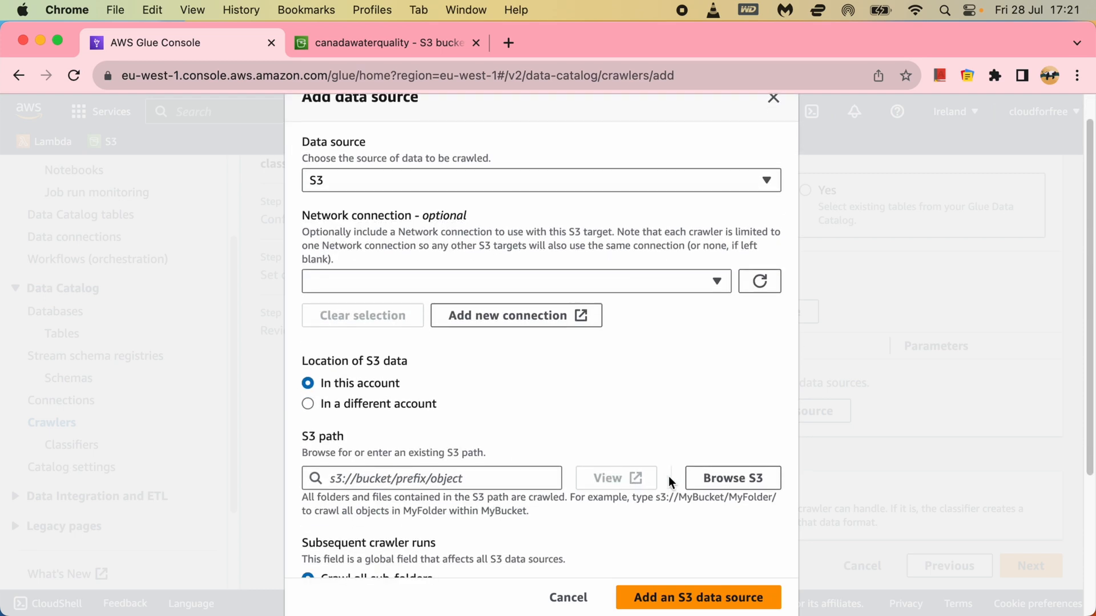
left_click(729, 477)
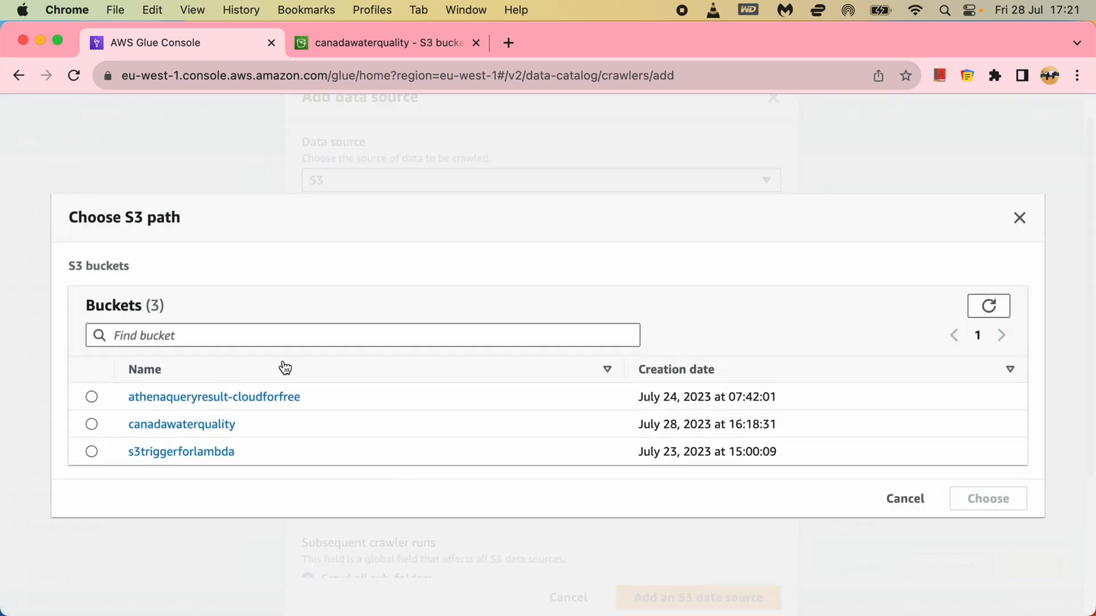
left_click(92, 424)
left_click(974, 497)
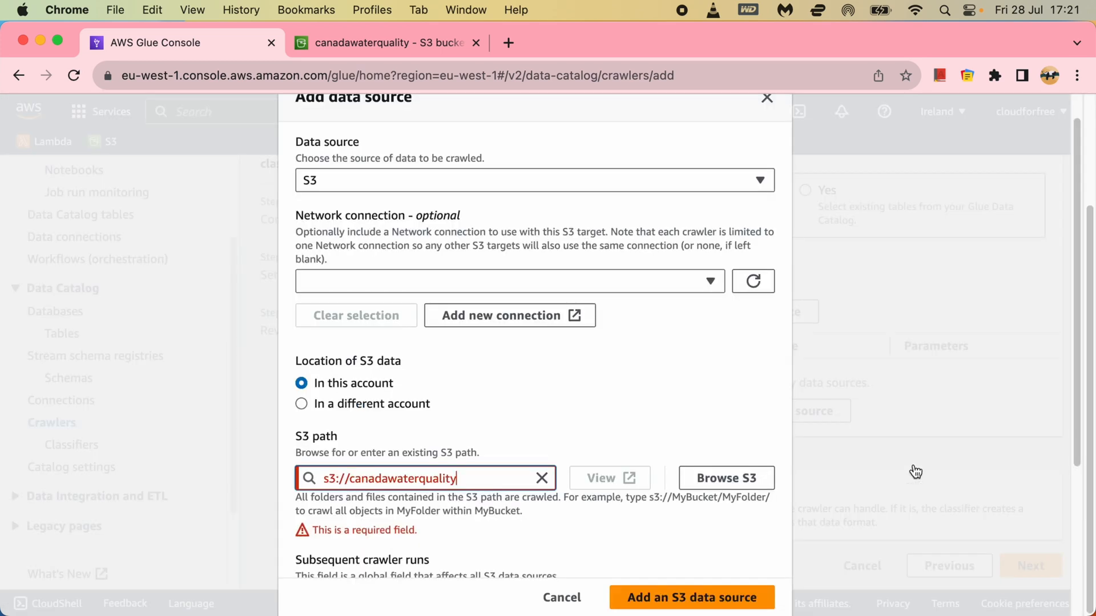
type("/")
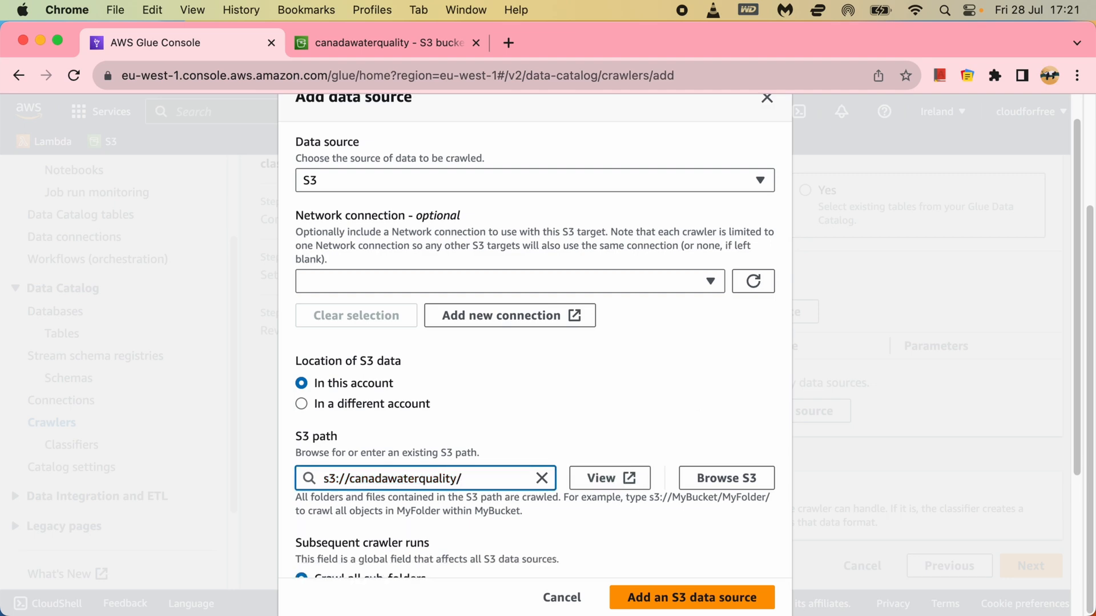
Review the S3 source's crawl options and add the data source with Crawl all sub-folders kept
scroll(520, 449, "down", 4)
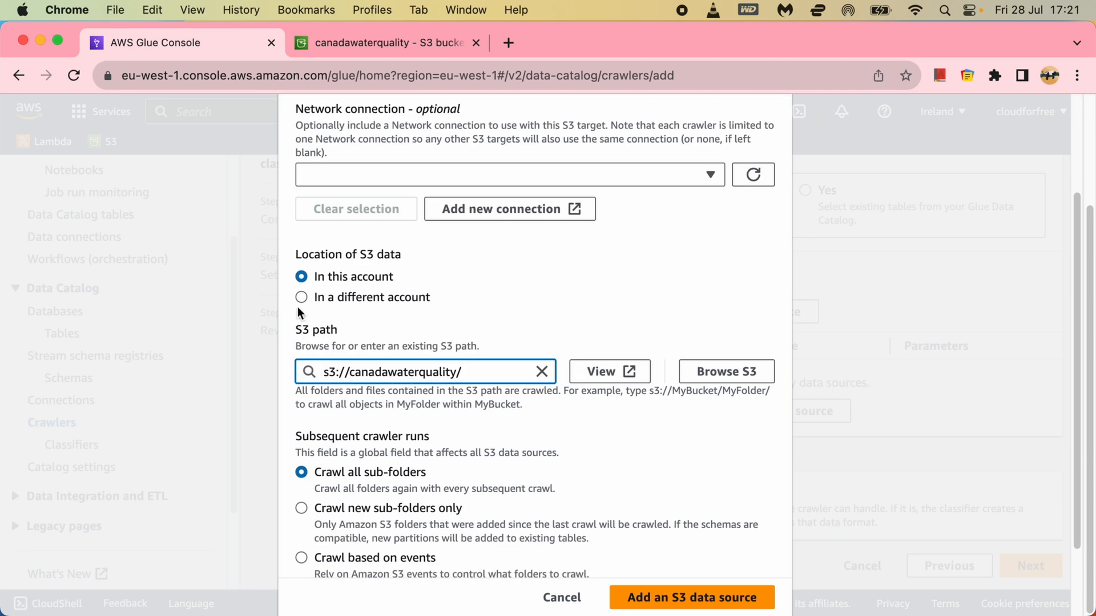
double_click(352, 378)
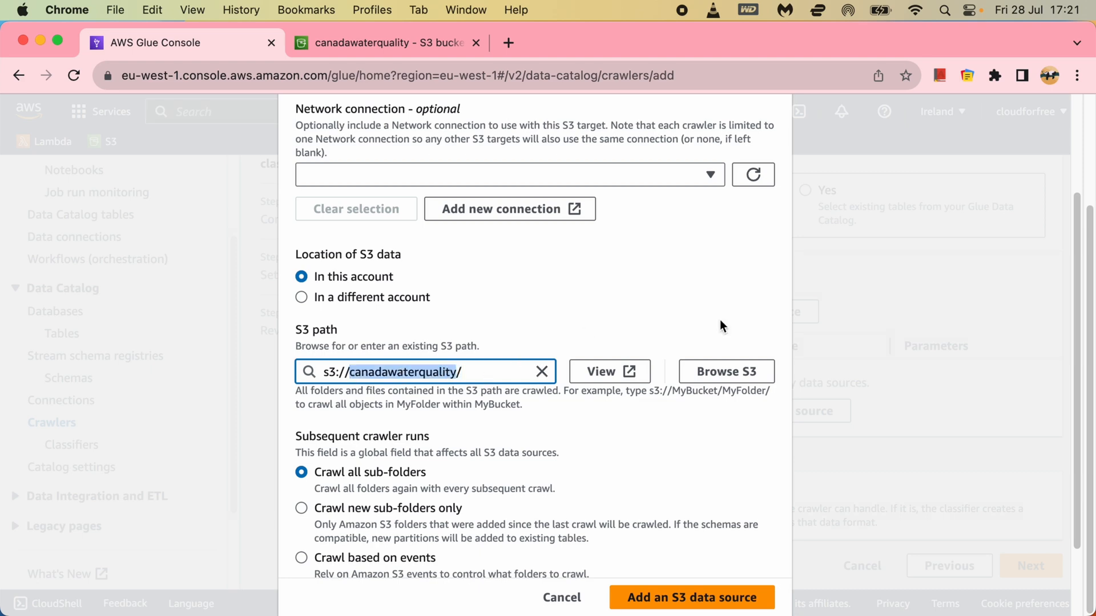
scroll(721, 329, "down", 3)
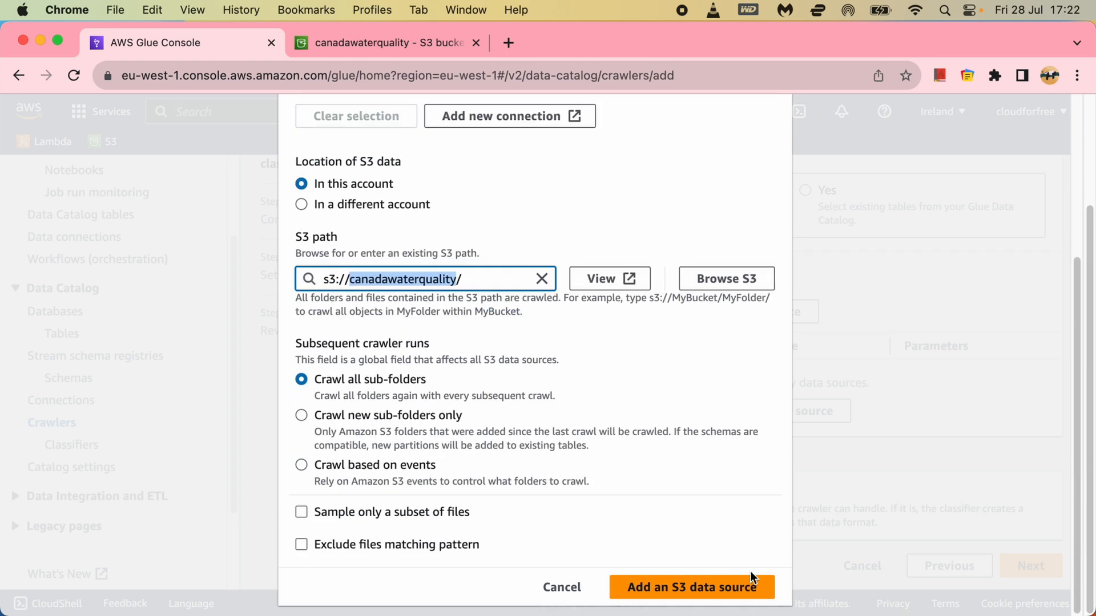
left_click(691, 593)
Proceed to the crawler's security settings and choose the existing IAM role AWSGlueServiceRole-water-quality
left_click(1030, 565)
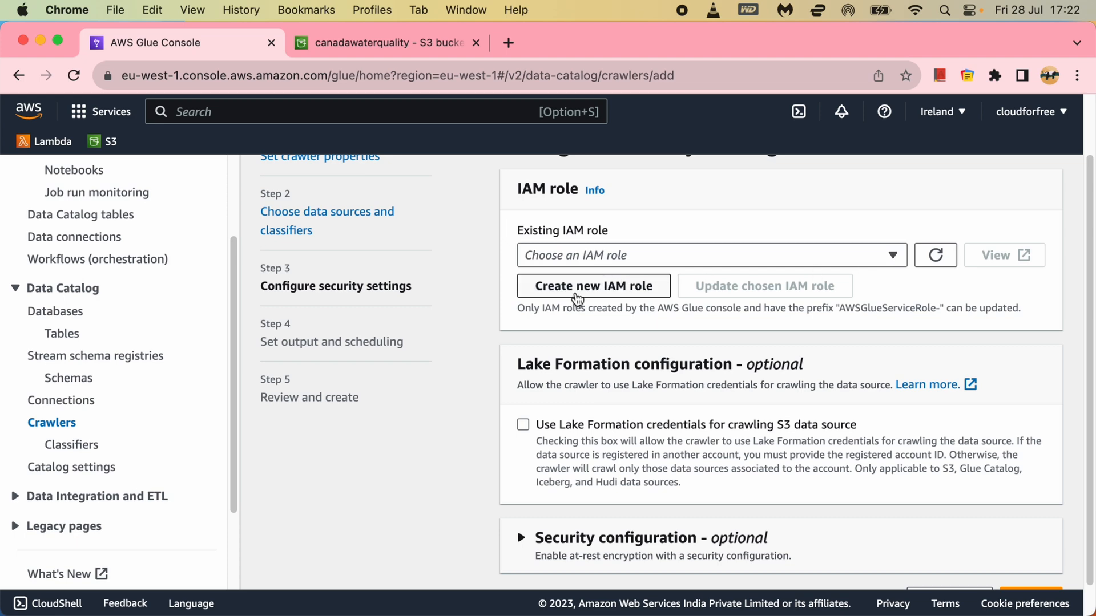
left_click(895, 256)
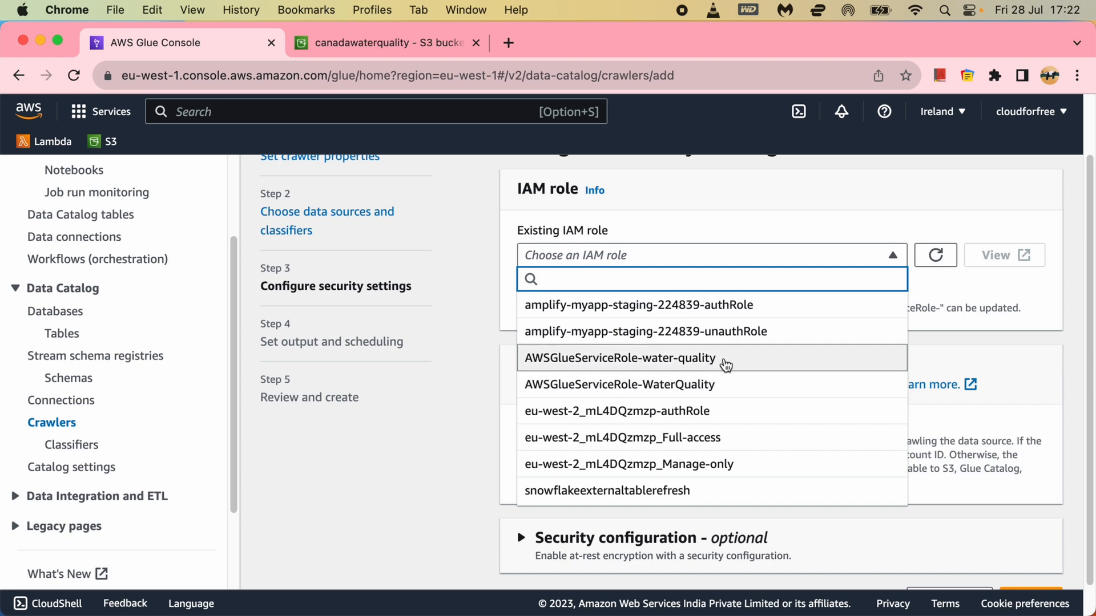
left_click(696, 360)
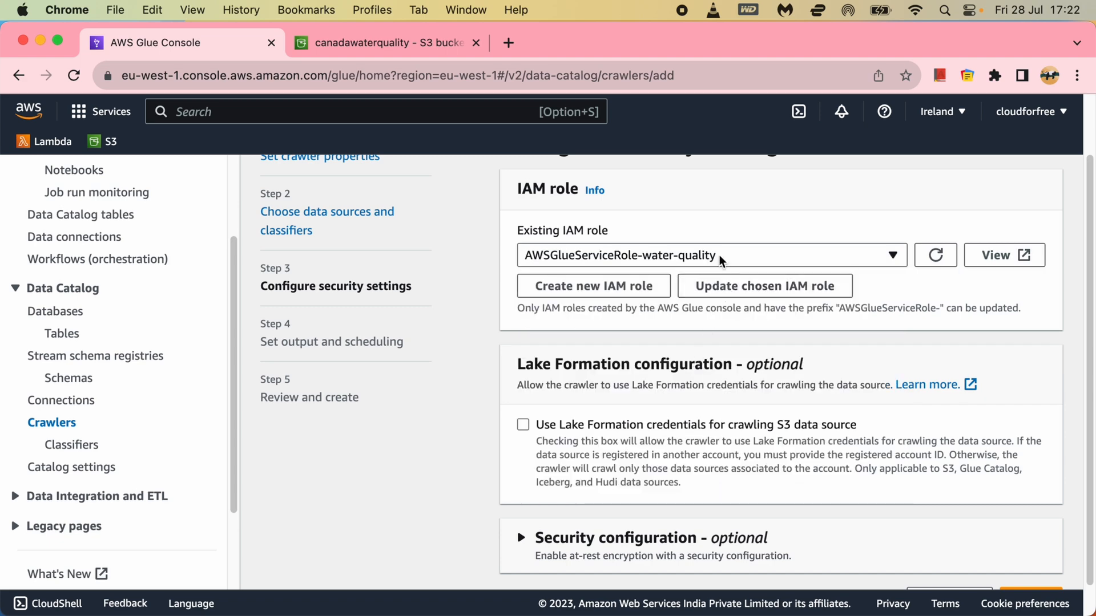
left_click(642, 287)
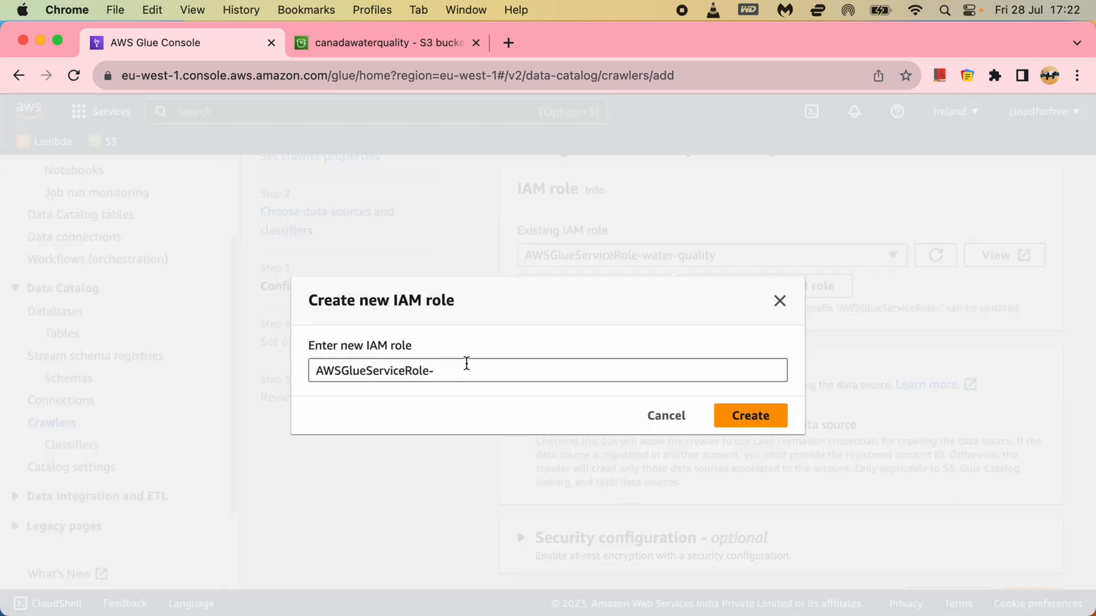
left_click(460, 375)
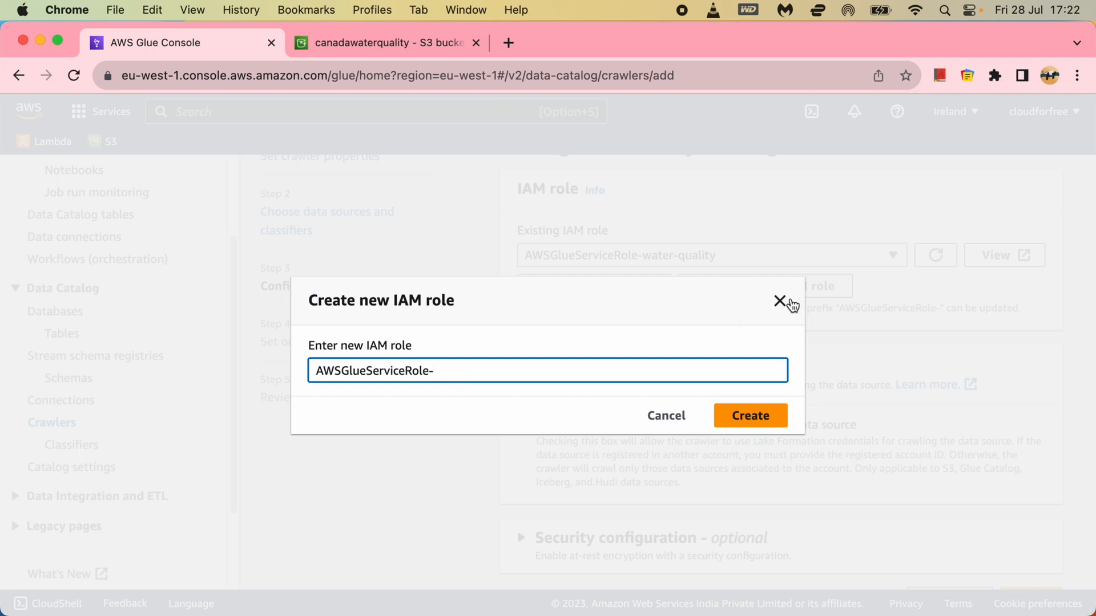
left_click(781, 302)
left_click(586, 294)
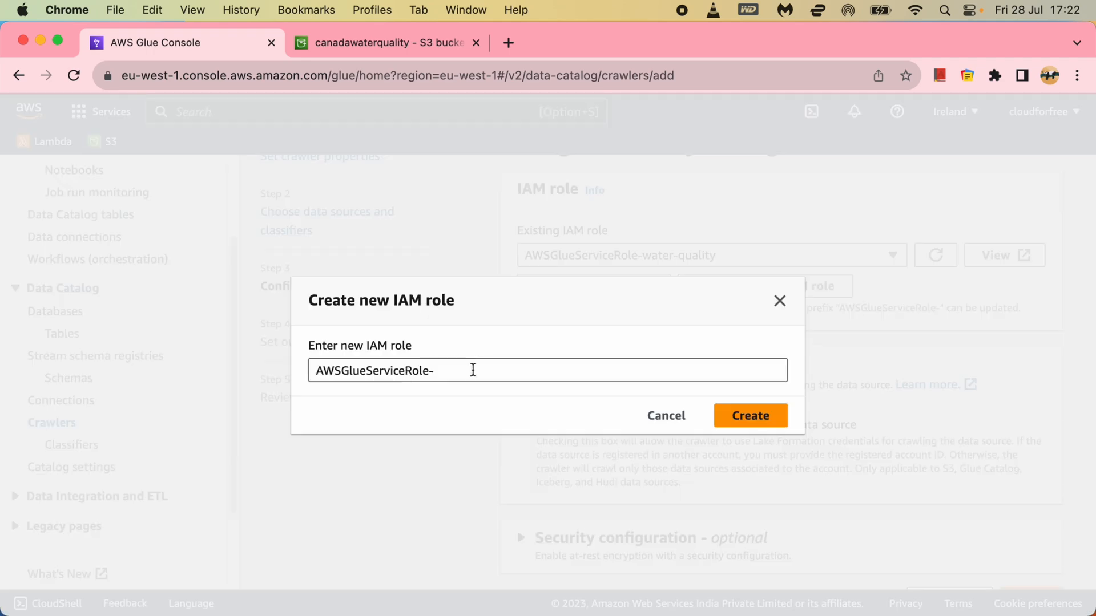
left_click(472, 371)
left_click(657, 424)
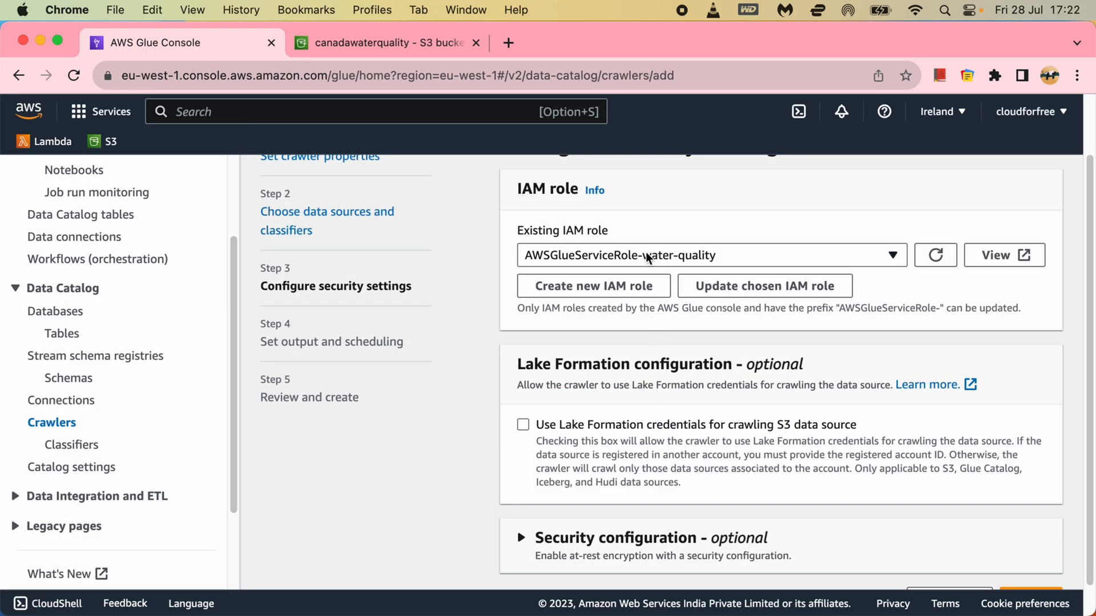
Review the available IAM roles, keep AWSGlueServiceRole-water-quality for the crawler, and proceed to the output and scheduling settings
left_click(531, 266)
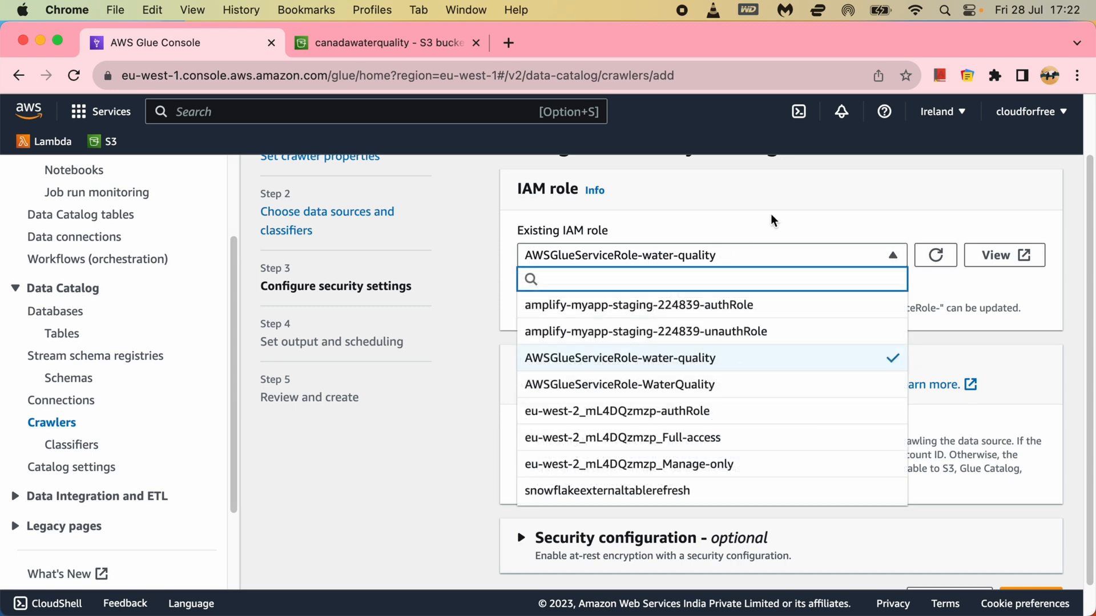
left_click(783, 234)
scroll(834, 441, "down", 1)
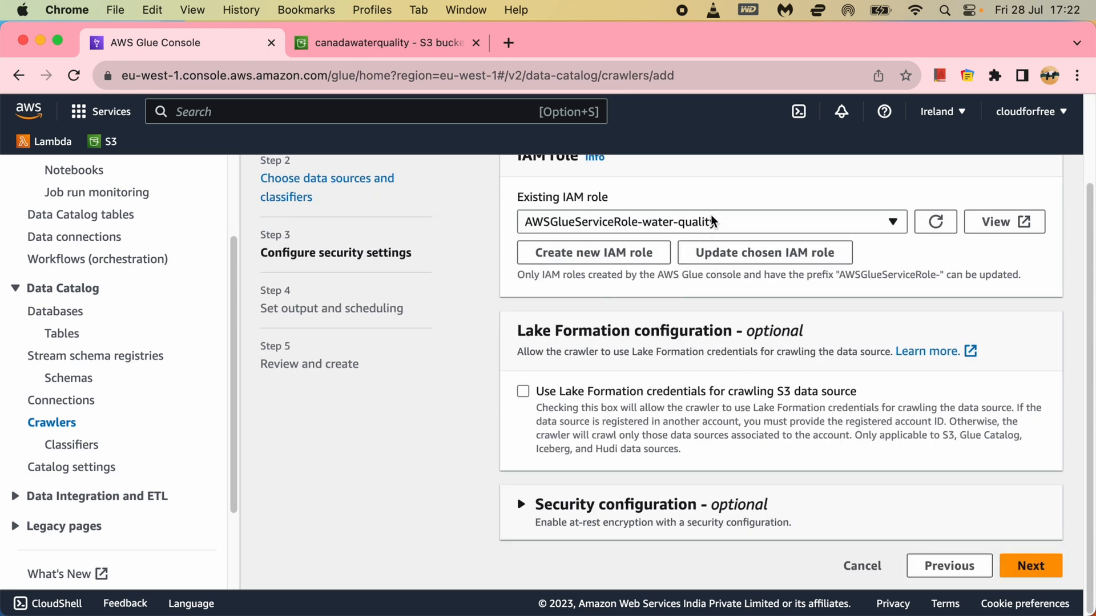
left_click(1019, 571)
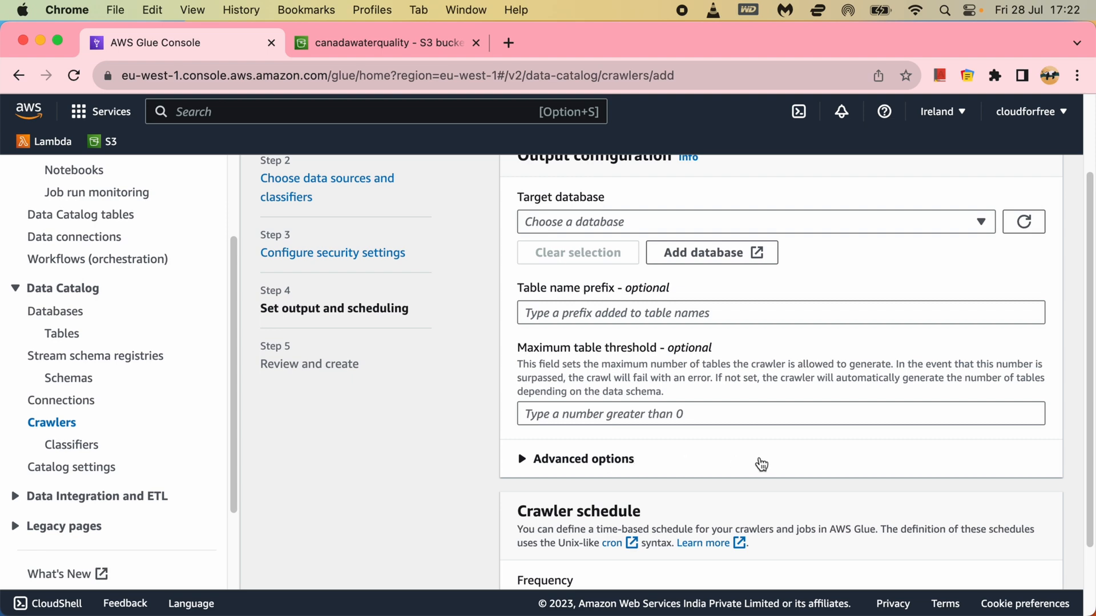
Choose waterquality as the target database, leaving the table prefix and threshold empty and the frequency On demand, and proceed to the review
left_click(979, 222)
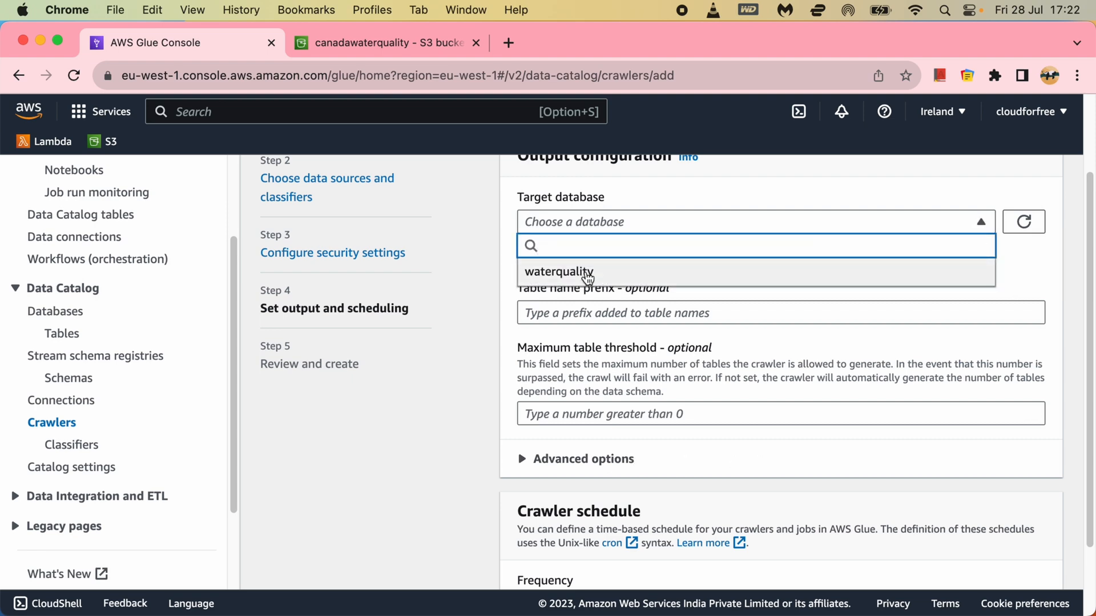
left_click(557, 273)
scroll(778, 478, "down", 2)
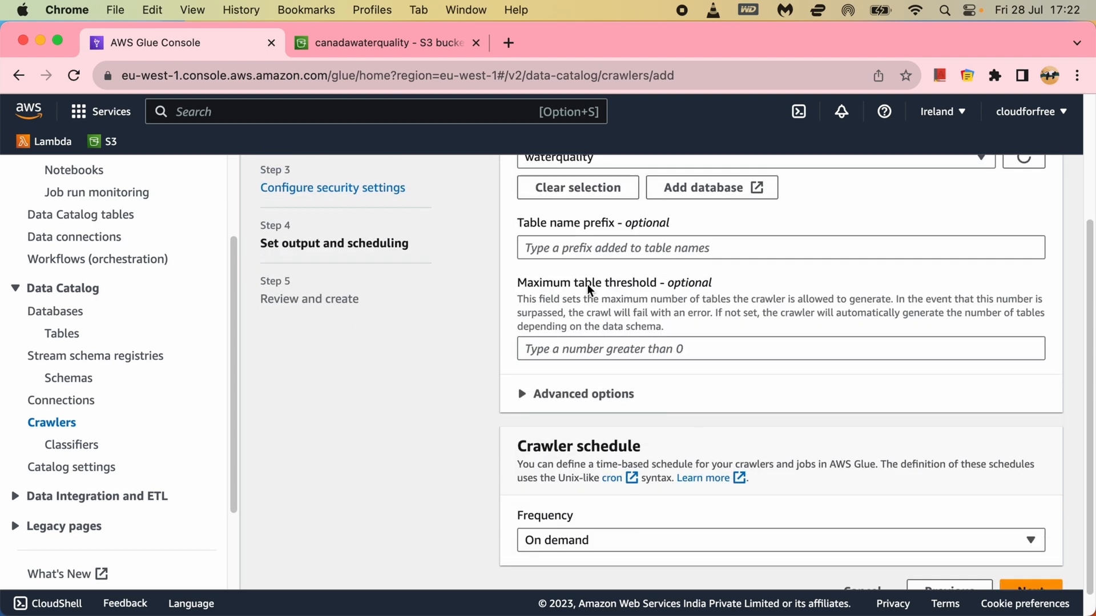
left_click(578, 248)
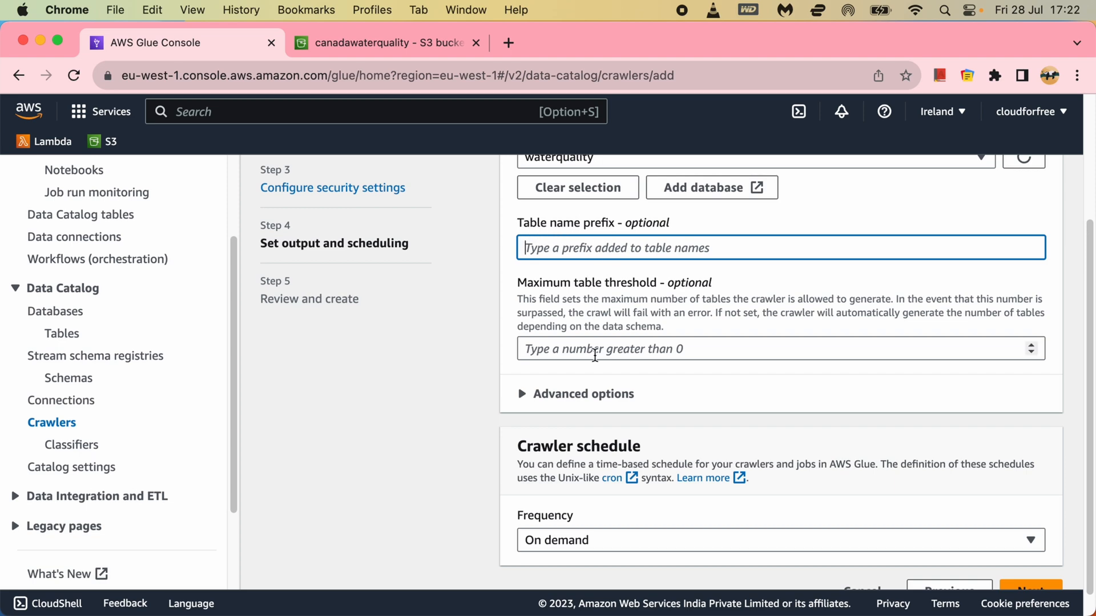
left_click(594, 350)
scroll(759, 445, "down", 1)
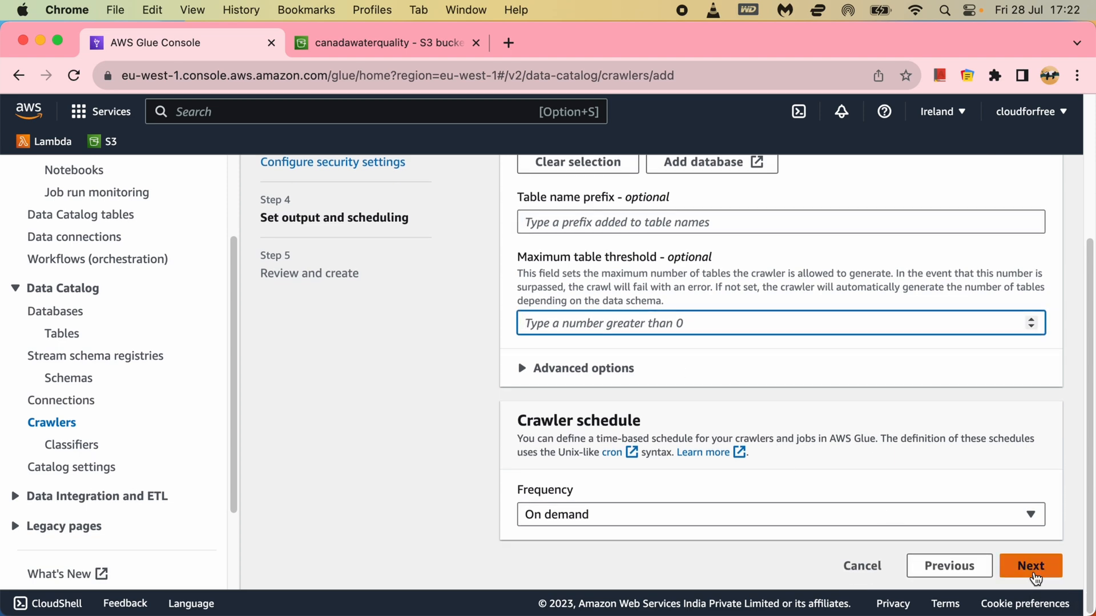
left_click(1030, 566)
Review the crawler's properties, data source, security and output settings, and create the crawler
scroll(626, 508, "down", 3)
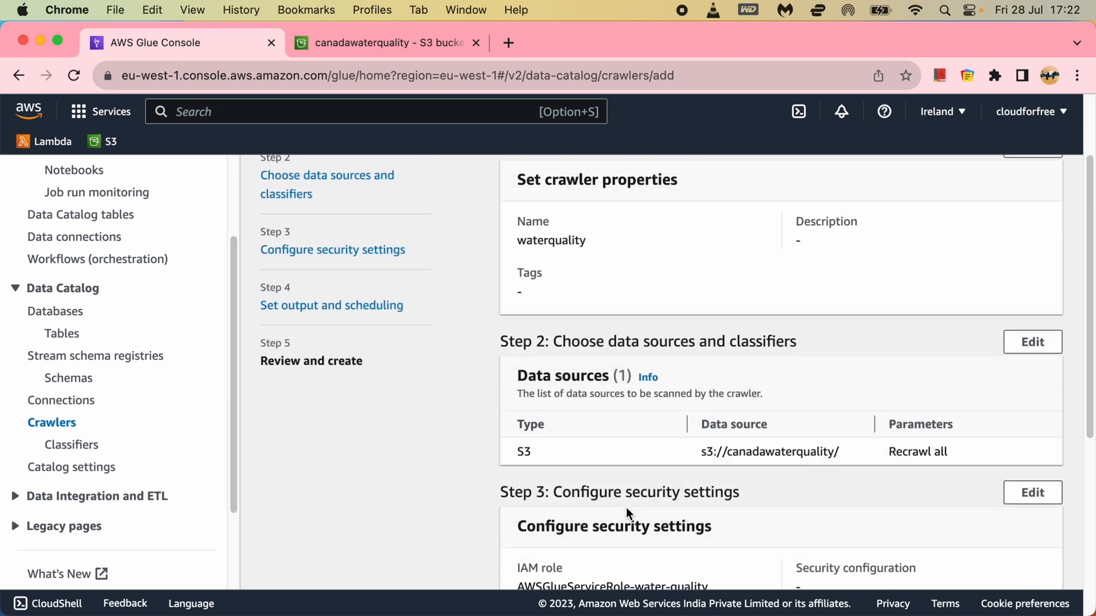
scroll(626, 508, "down", 5)
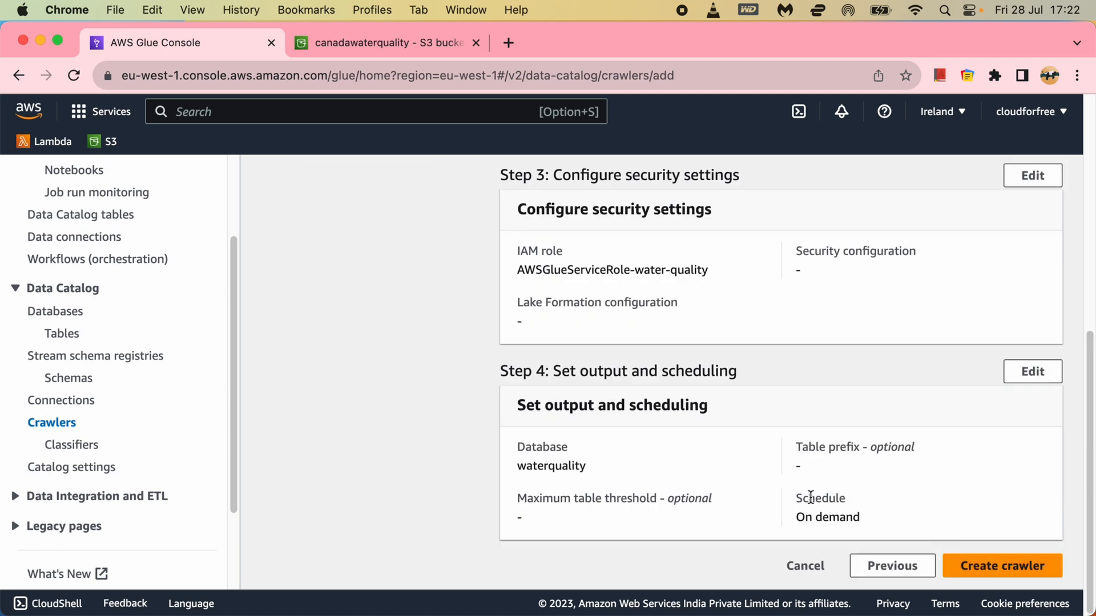
scroll(810, 496, "up", 8)
scroll(810, 496, "down", 8)
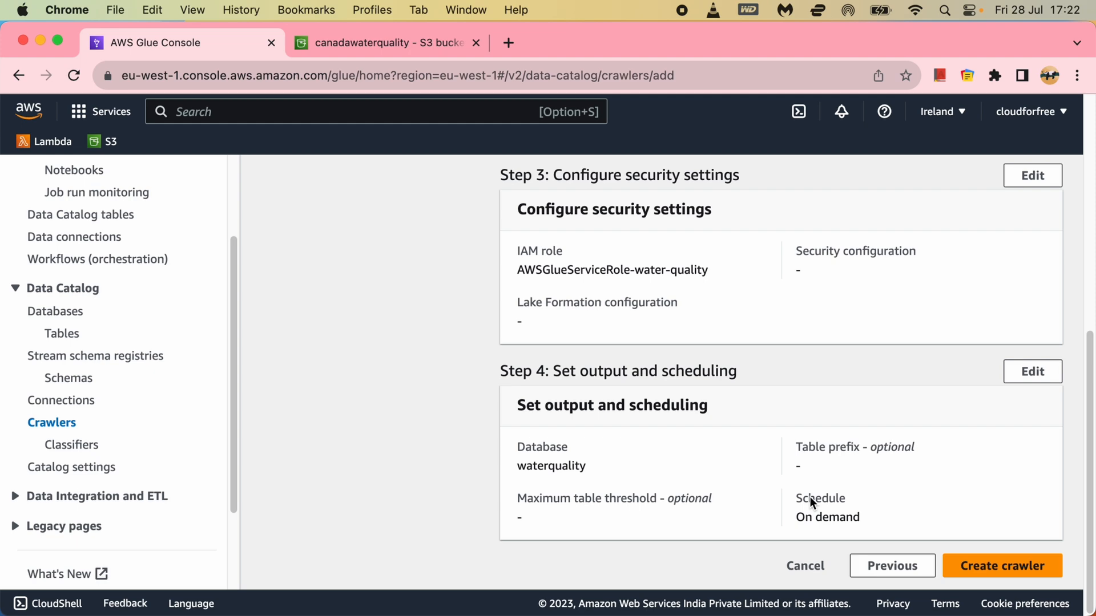
left_click(977, 566)
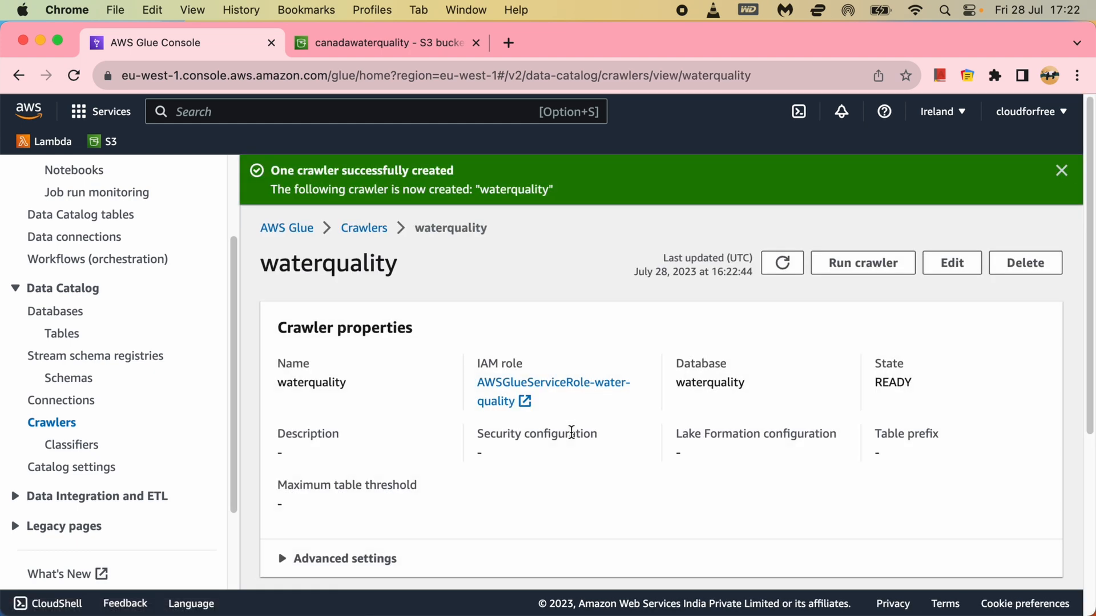
Look over the new waterquality crawler's details, return to the list of crawlers, and refresh it
scroll(571, 432, "down", 5)
scroll(571, 432, "up", 5)
left_click(782, 263)
left_click(366, 228)
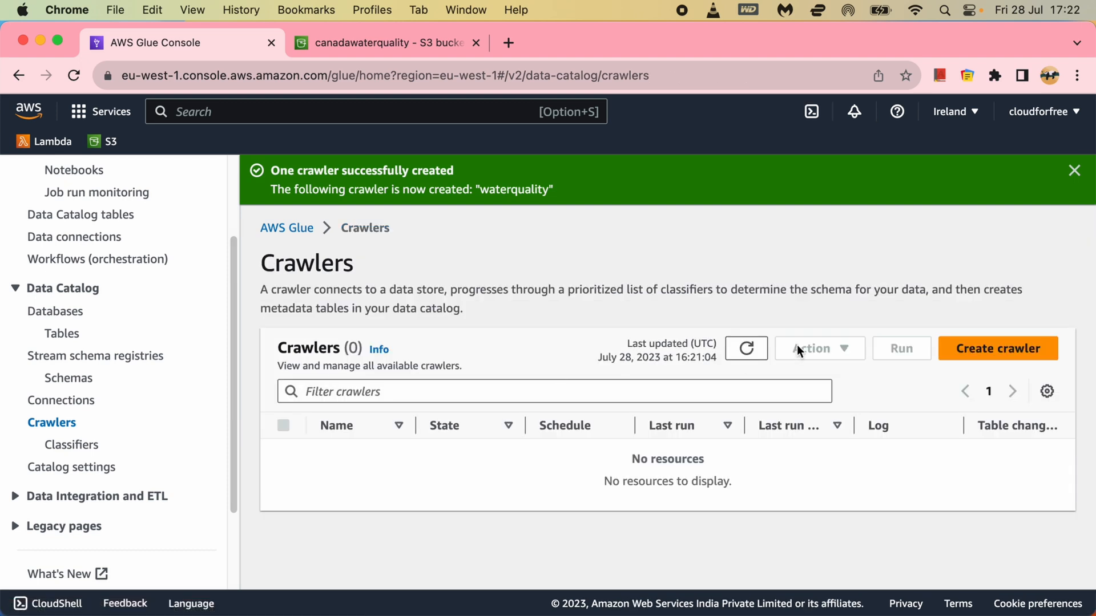
left_click(747, 349)
left_click(747, 349)
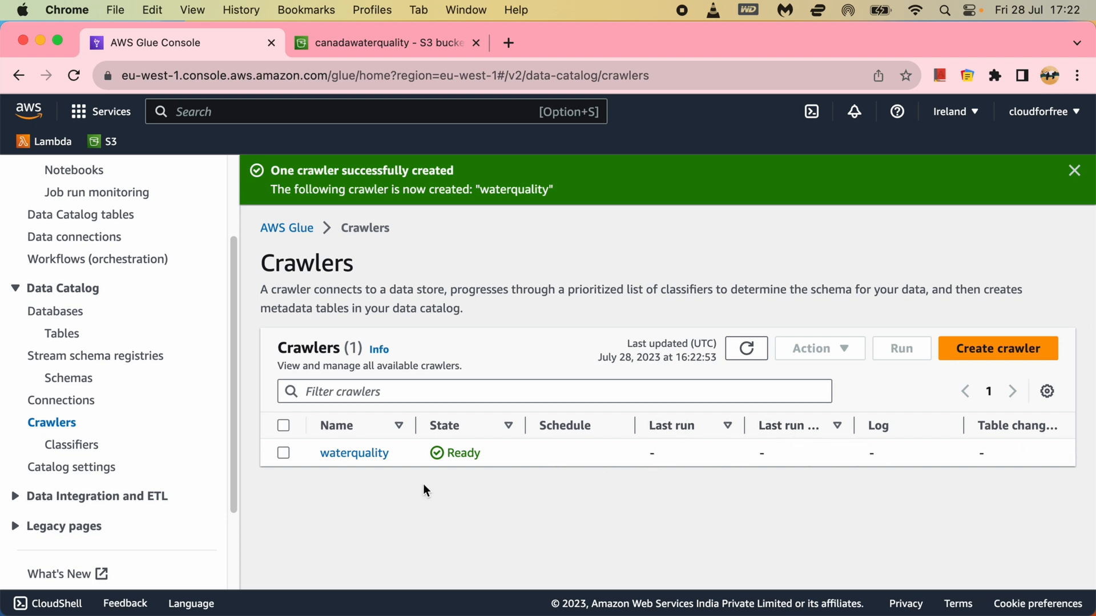
Run the waterquality crawler and refresh the crawler list to follow its state
left_click(284, 453)
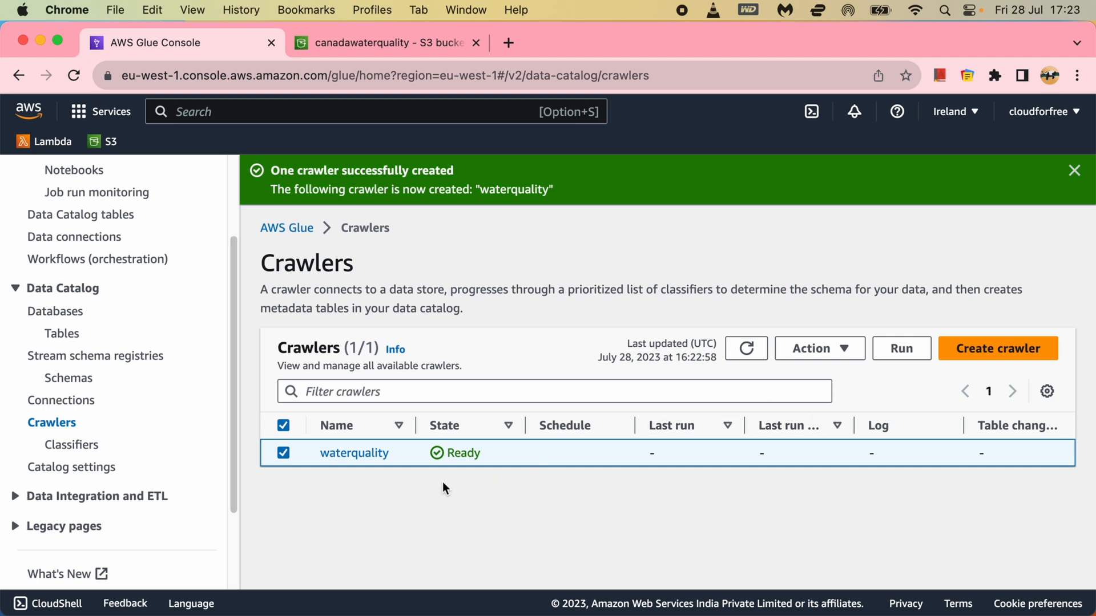
left_click(902, 349)
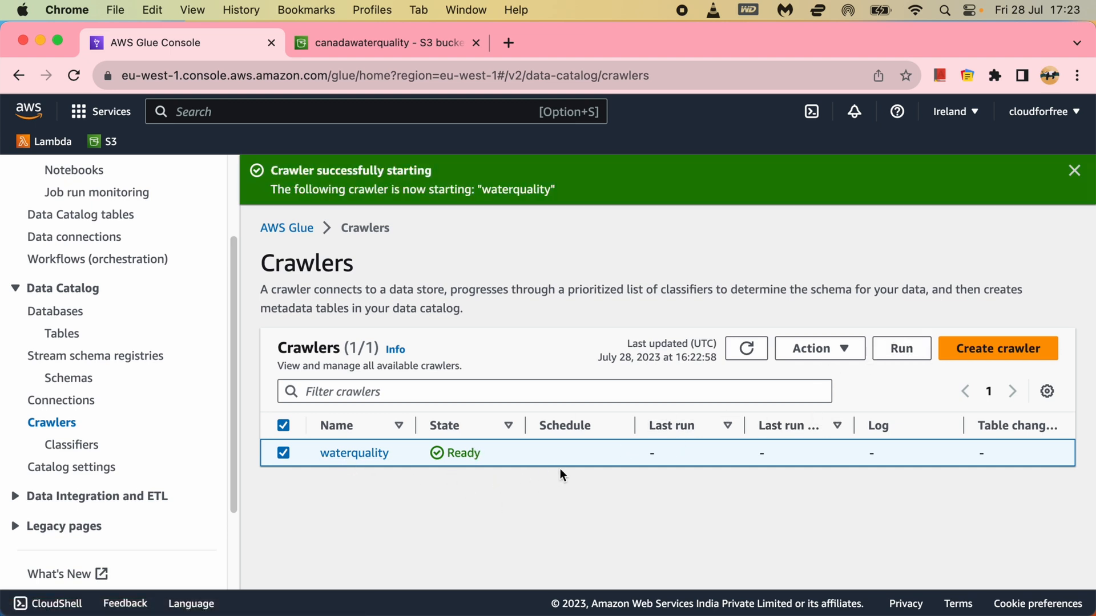
left_click(746, 349)
left_click(746, 350)
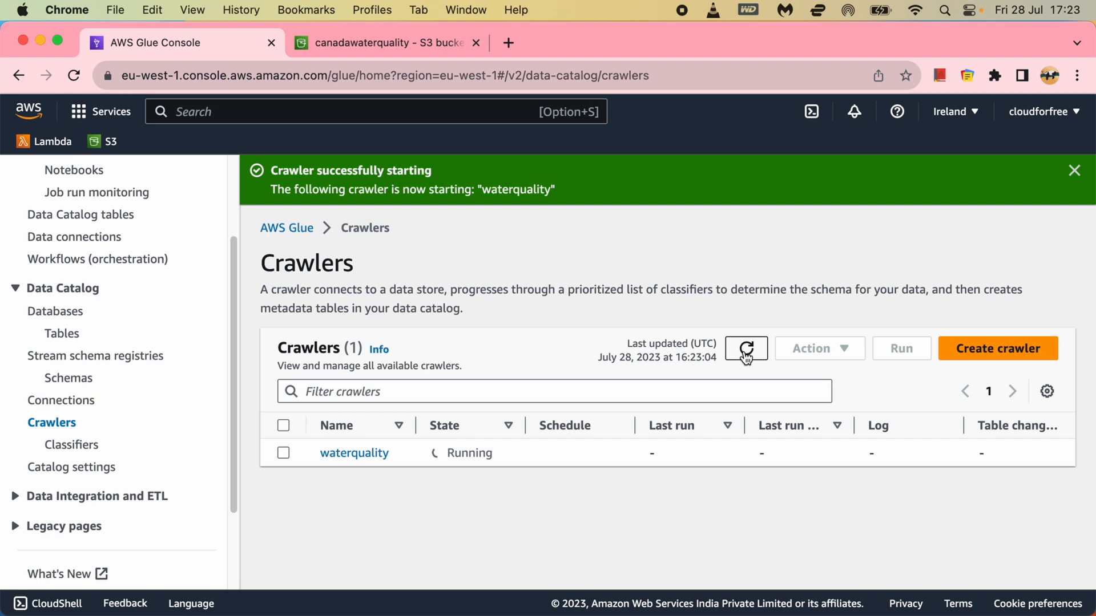
left_click(746, 353)
Check the waterquality crawler's details page while it runs and return to the list of crawlers
left_click(358, 455)
scroll(713, 468, "down", 3)
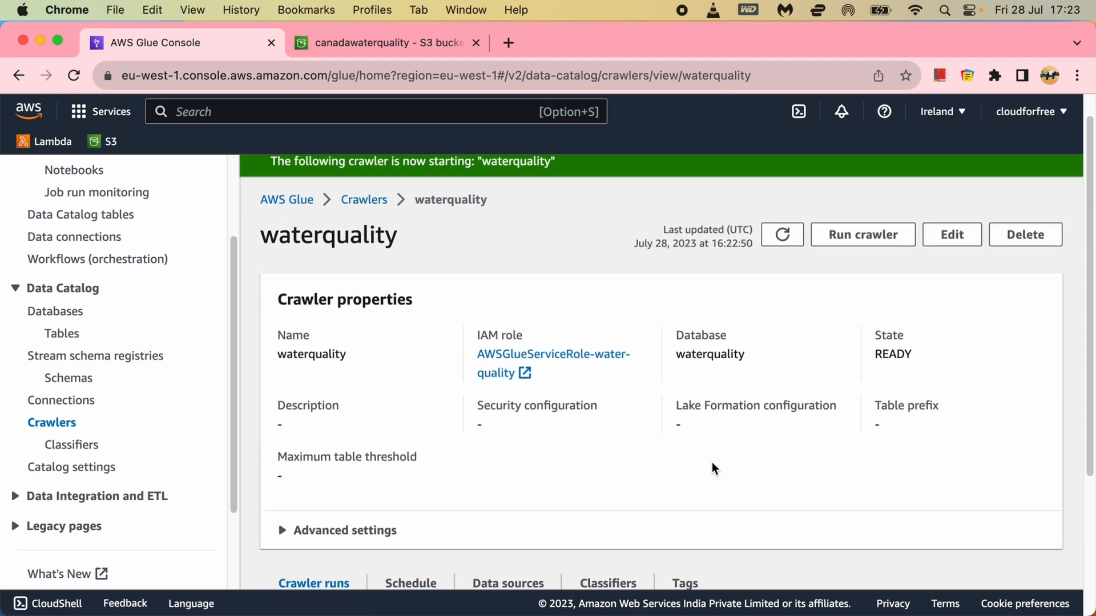
scroll(788, 428, "up", 3)
left_click(786, 264)
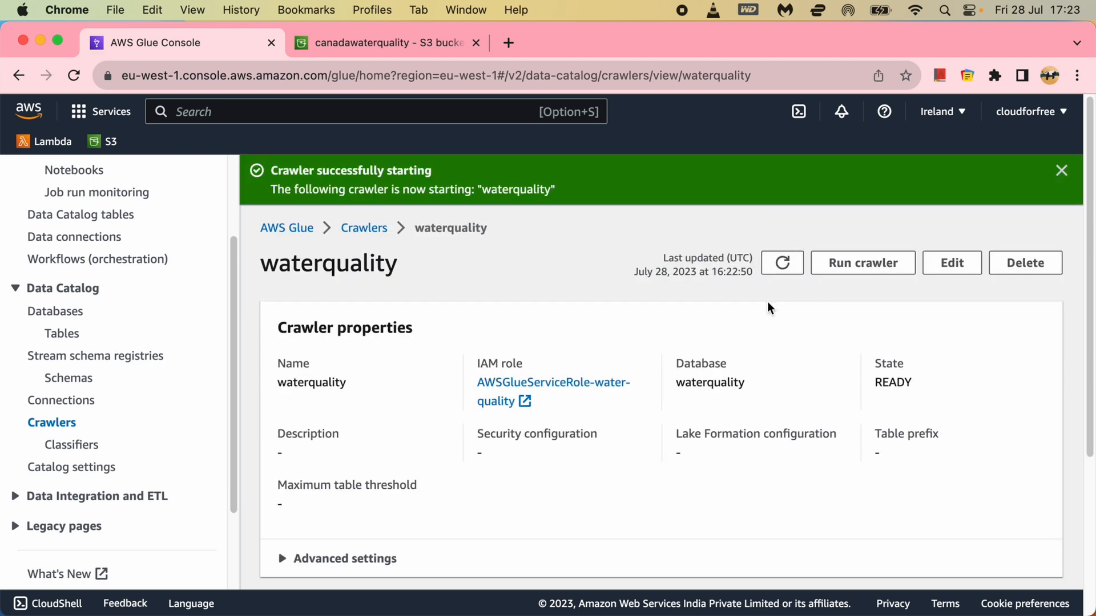
left_click(364, 229)
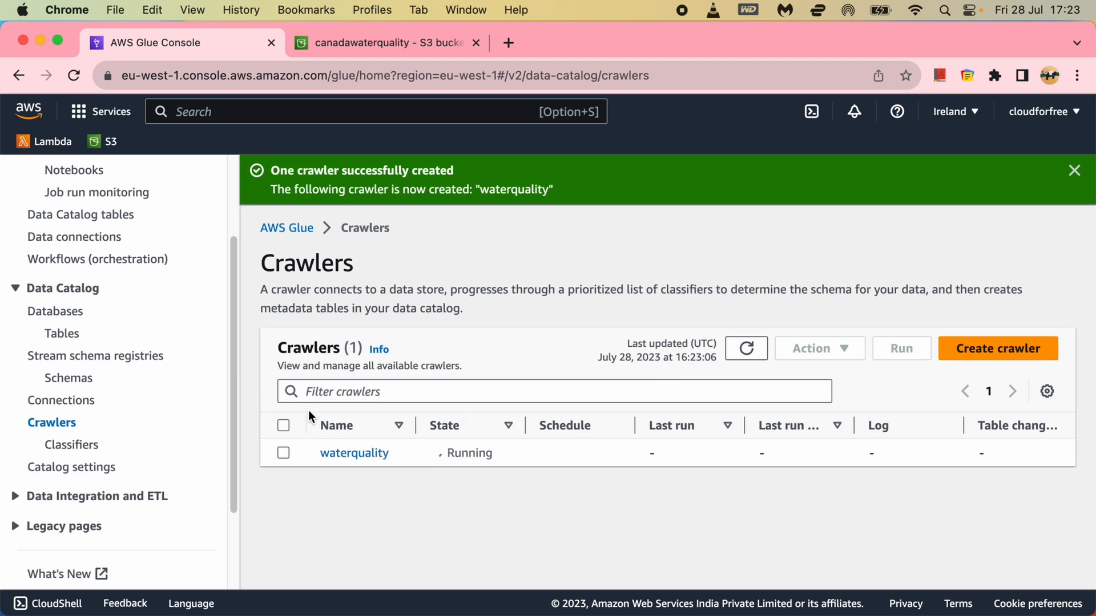
Try to enter waterQuality, with a capital Q, as the name of an additional Glue database
left_click(69, 316)
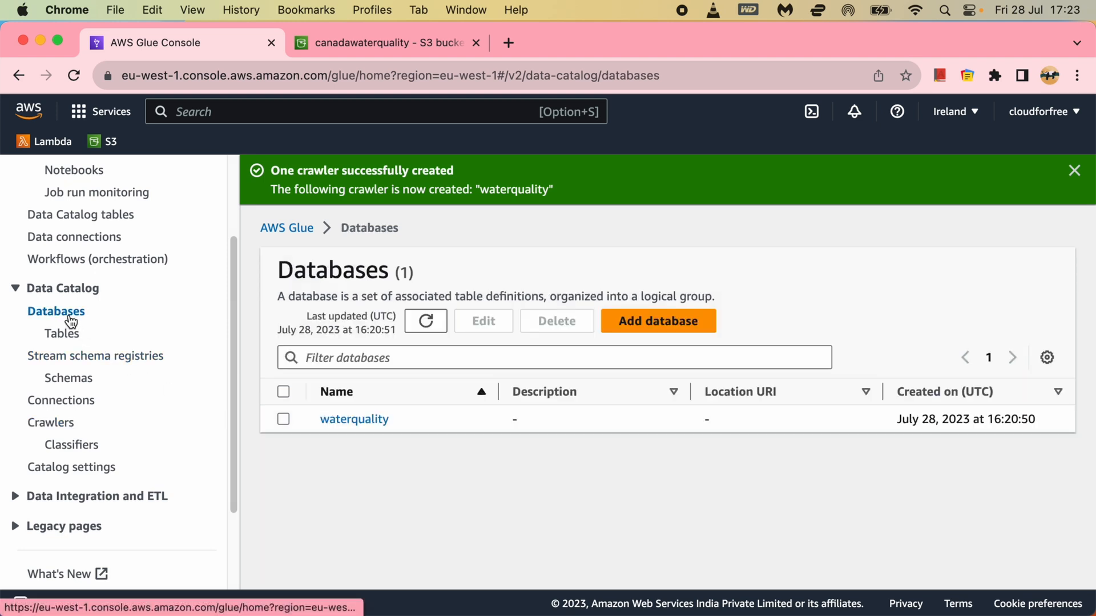
left_click(644, 337)
left_click(413, 397)
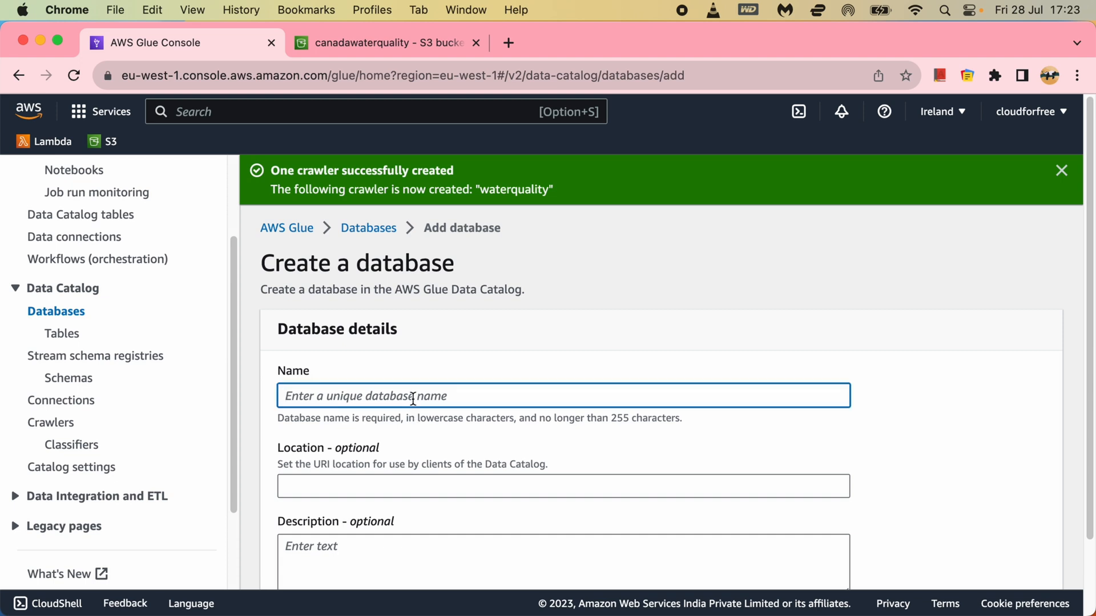
type("waterQ")
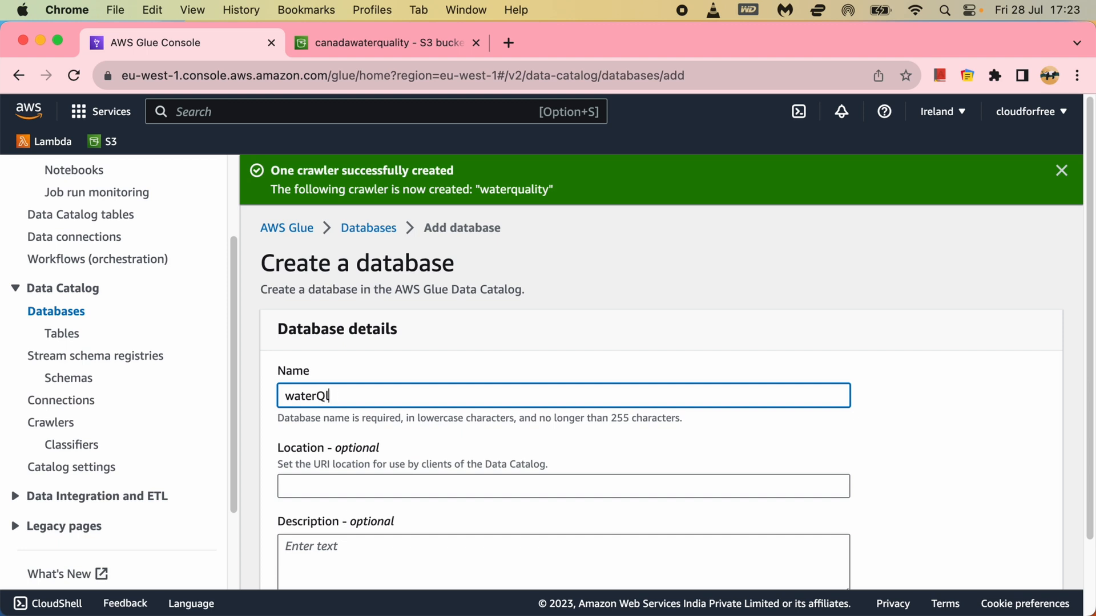
type("uality")
left_click(429, 483)
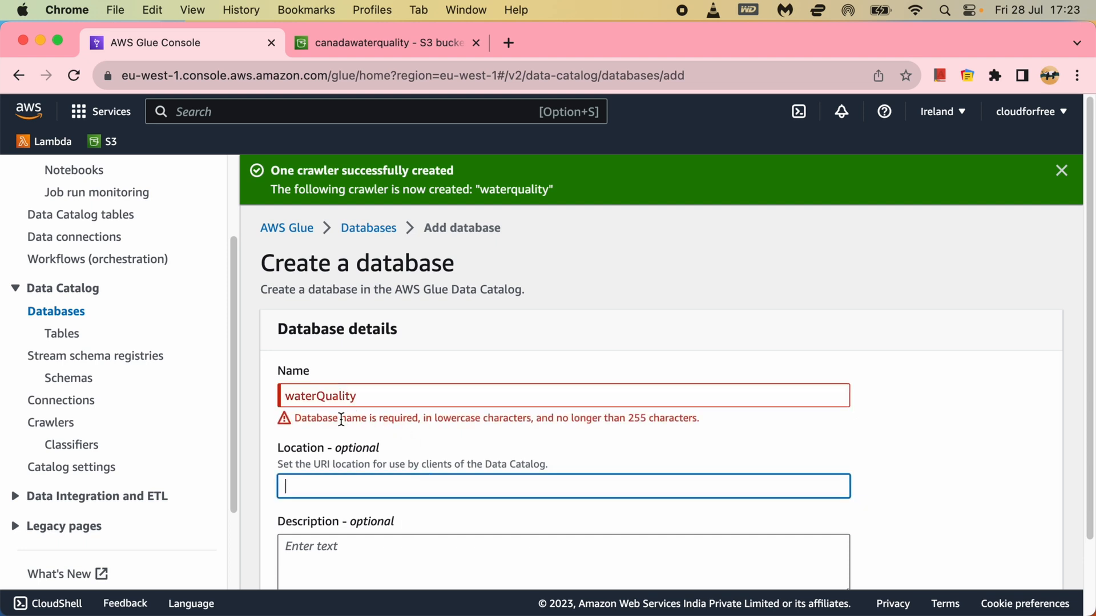
Examine the database naming rule on letter case and length, and return to the databases list without creating the database
left_click_drag(341, 420, 601, 417)
left_click(506, 434)
left_click_drag(434, 423, 725, 422)
left_click(580, 423)
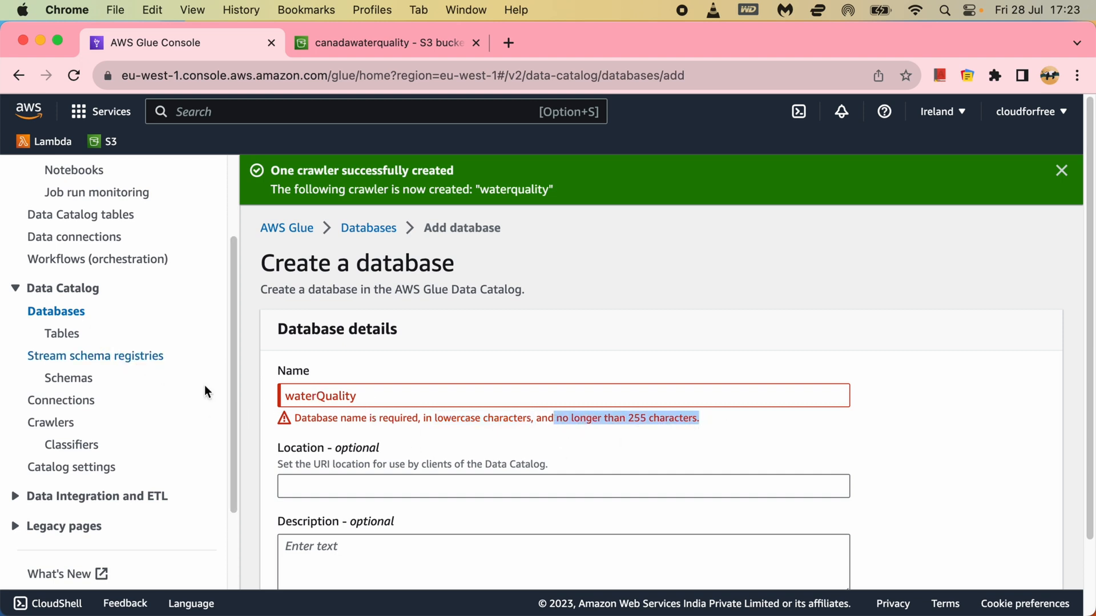
left_click(366, 228)
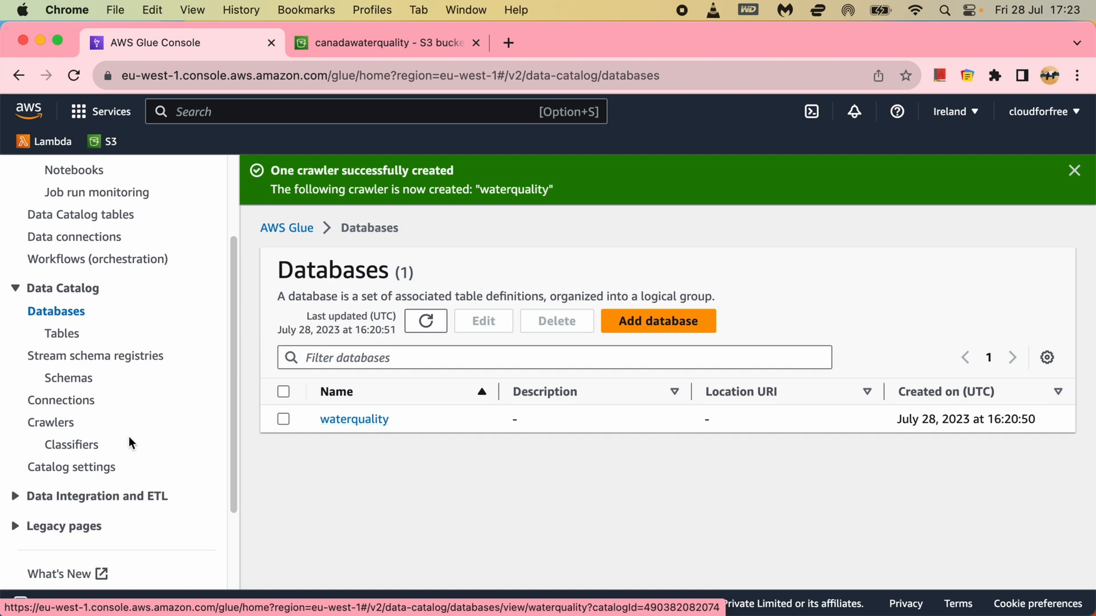
Go back to the crawlers list, check the waterquality crawler's refreshed state and its run history, and refresh the list again
left_click(60, 425)
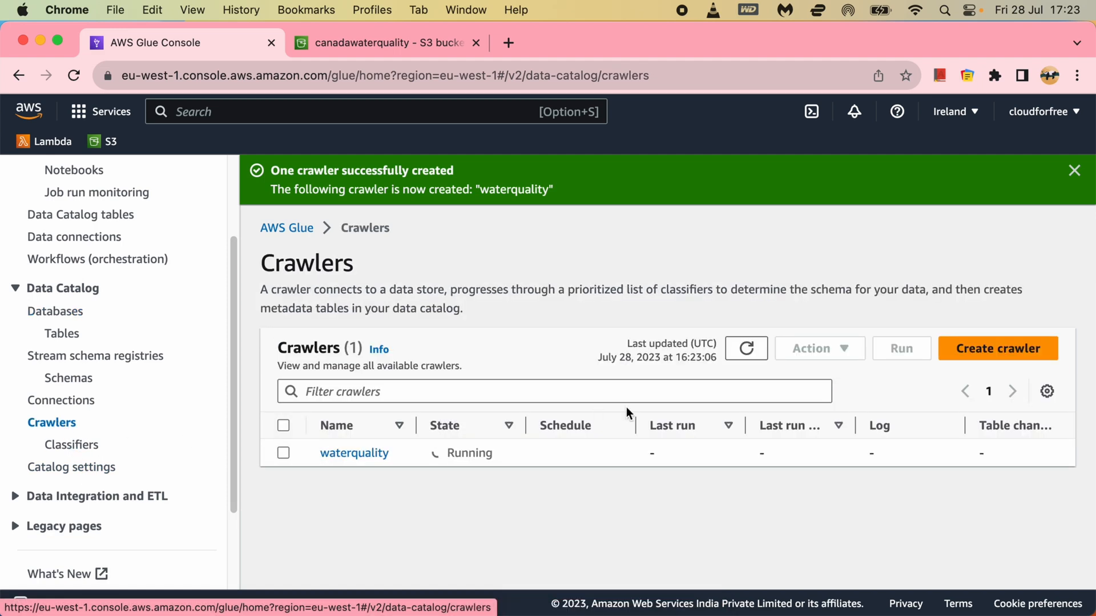
left_click(755, 349)
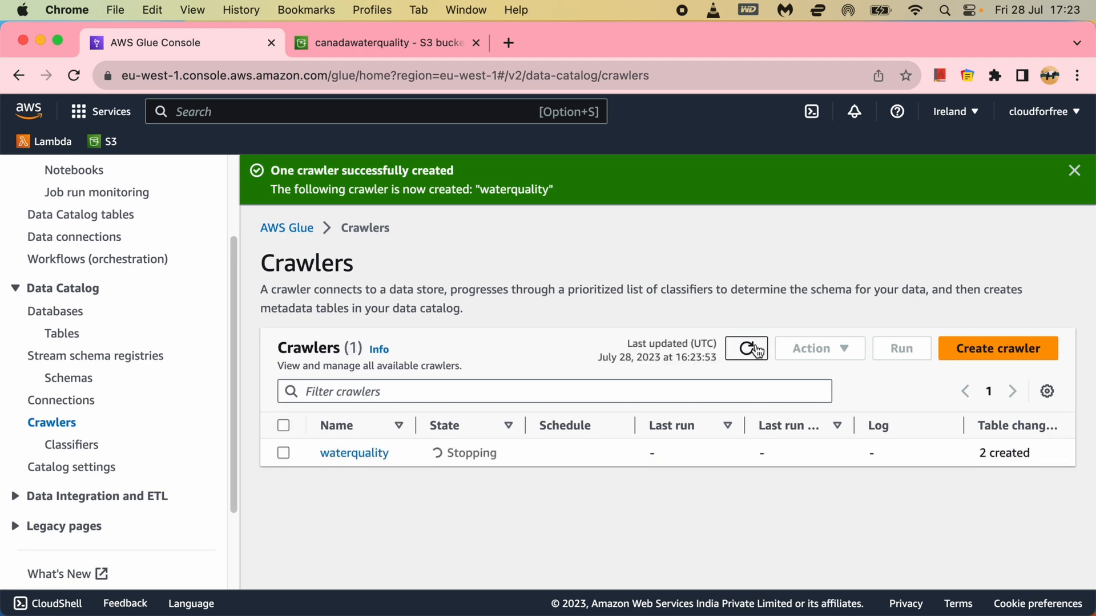
left_click(372, 456)
scroll(762, 461, "down", 5)
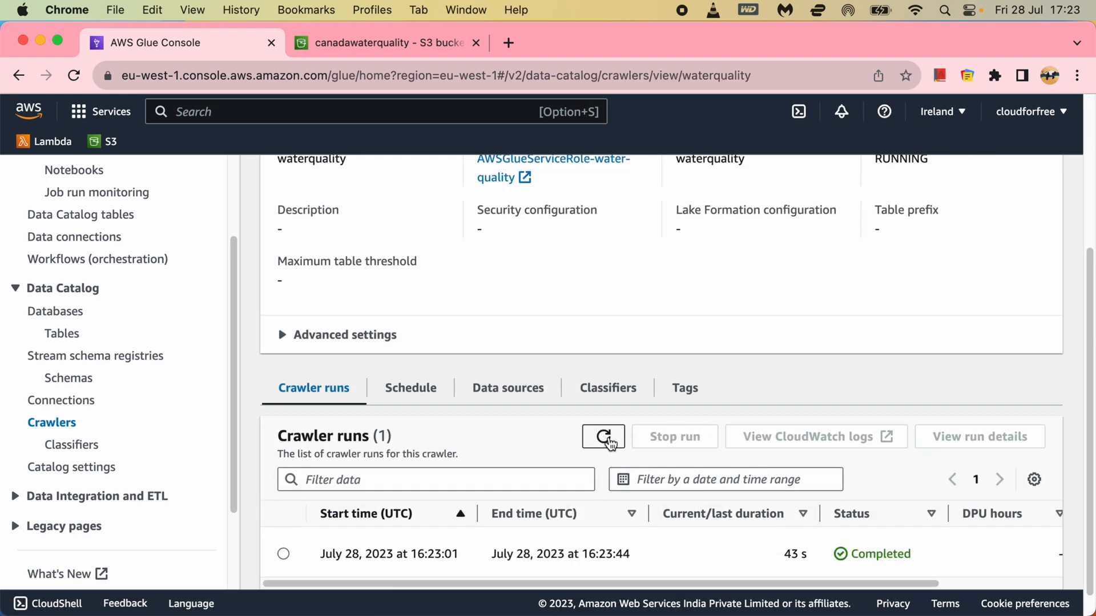
scroll(656, 468, "up", 5)
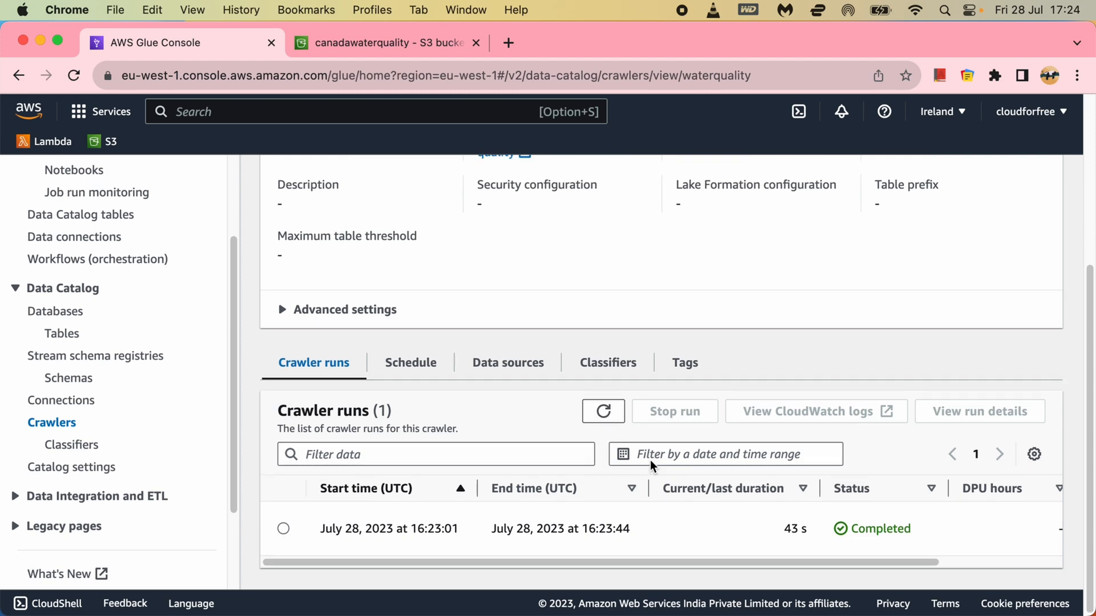
left_click(374, 230)
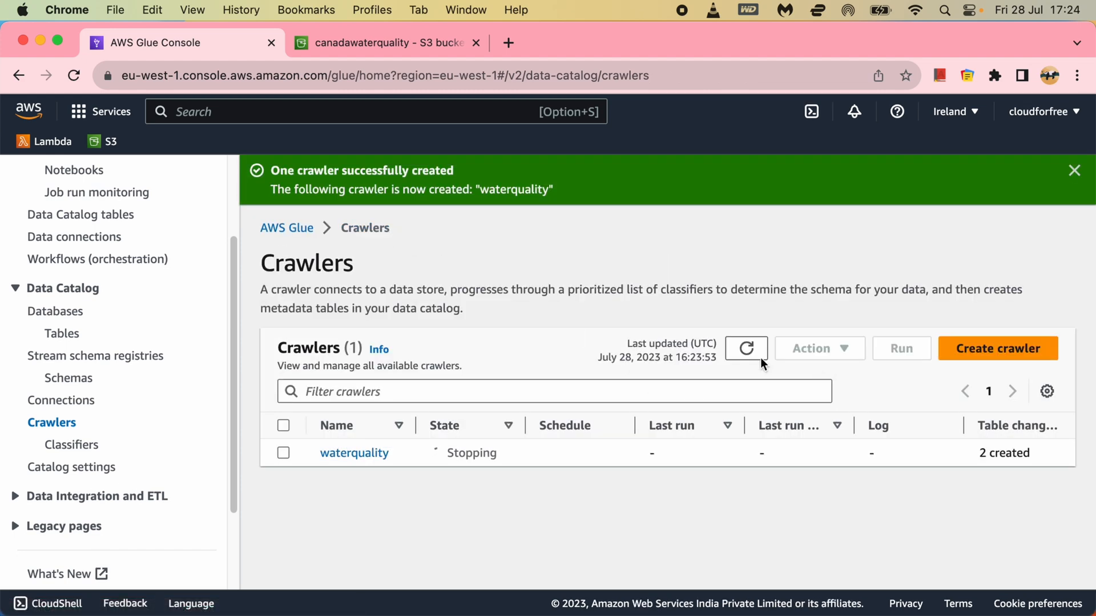
left_click(746, 350)
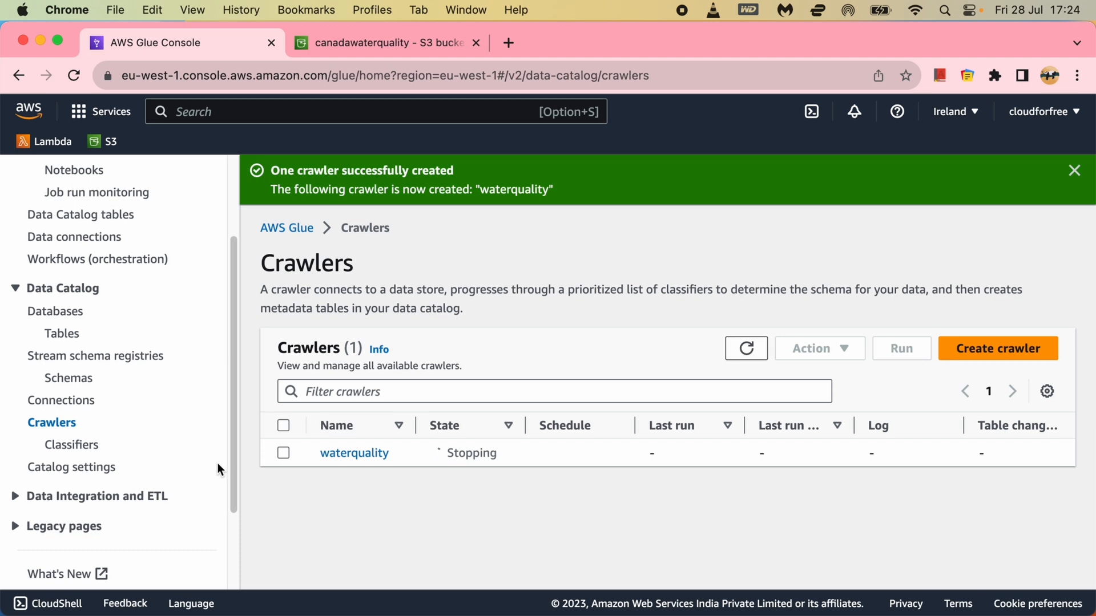
Open the Data Catalog tables list, refresh it, and widen the Name column to read the full table names
left_click(63, 333)
left_click(427, 369)
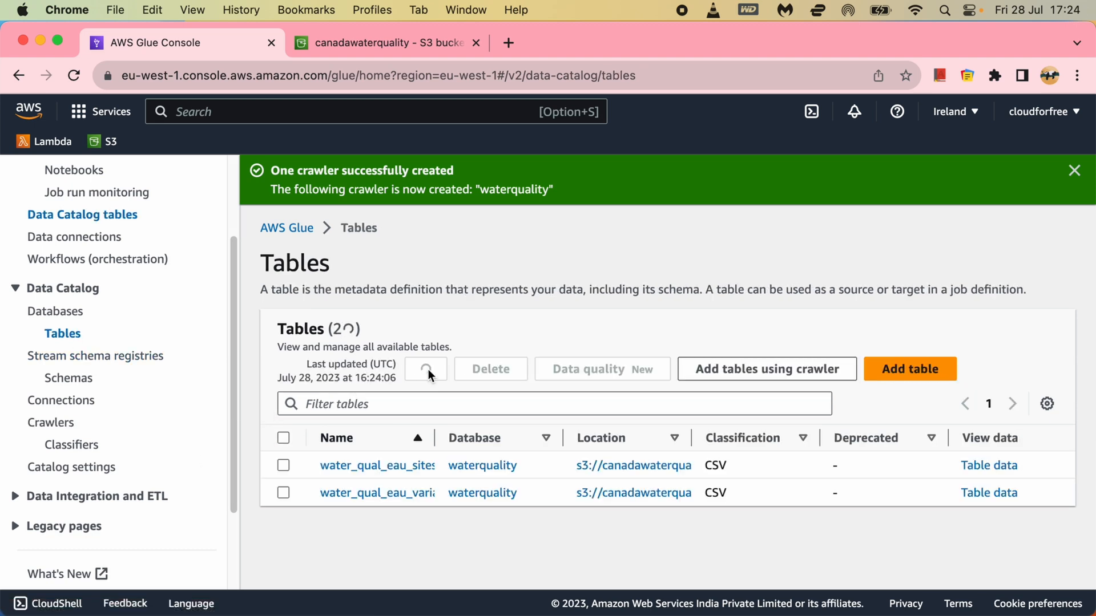
left_click_drag(431, 441, 591, 443)
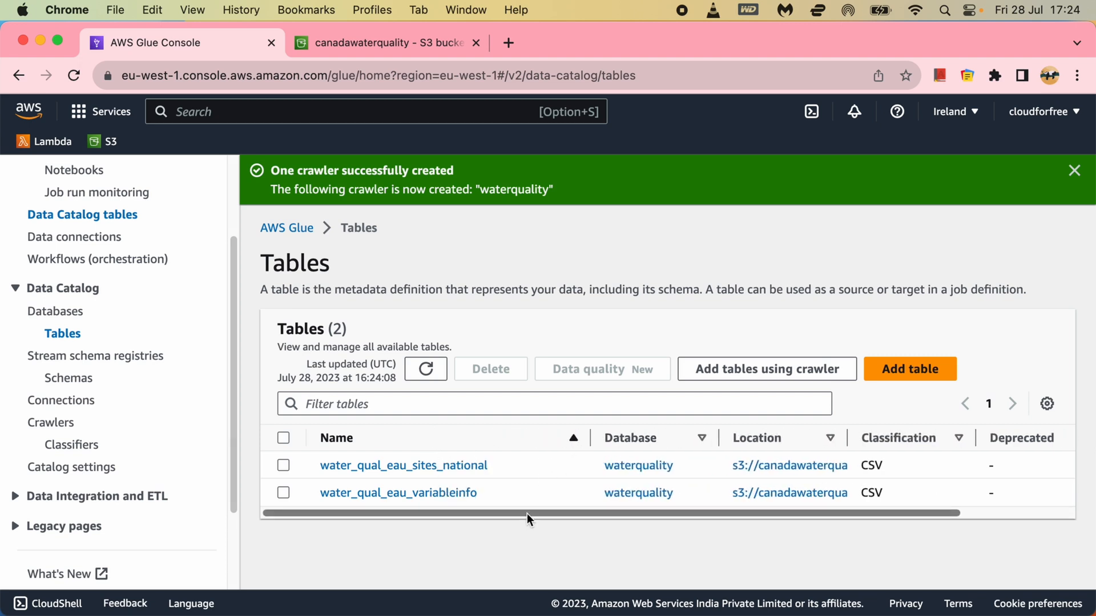
left_click_drag(526, 513, 461, 531)
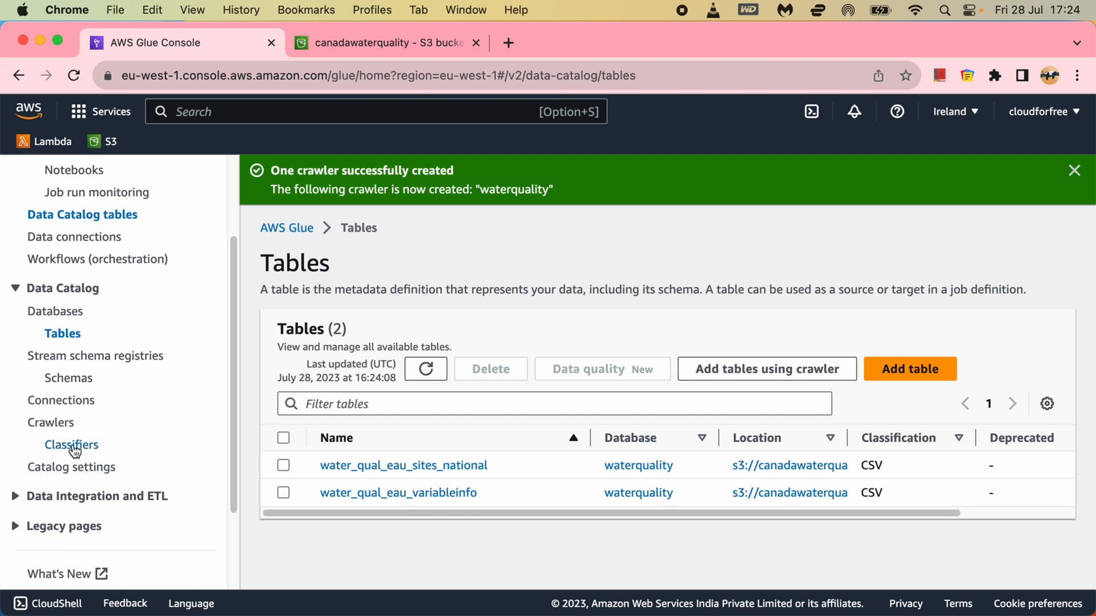
Go back to the crawlers list and open the waterquality crawler for editing to review its configuration
left_click(68, 428)
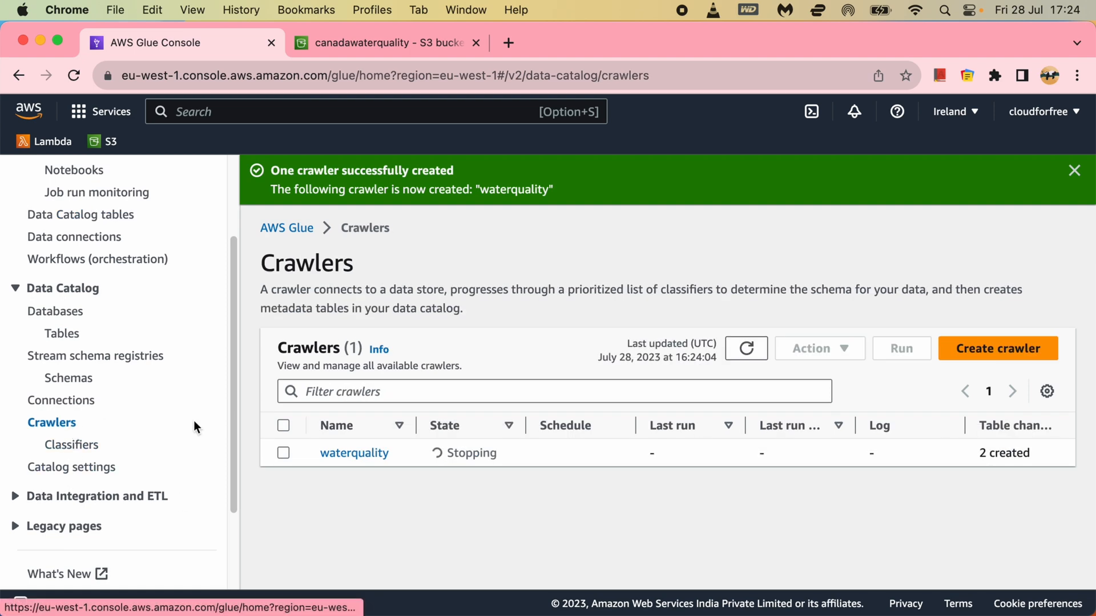
left_click(374, 453)
left_click(942, 268)
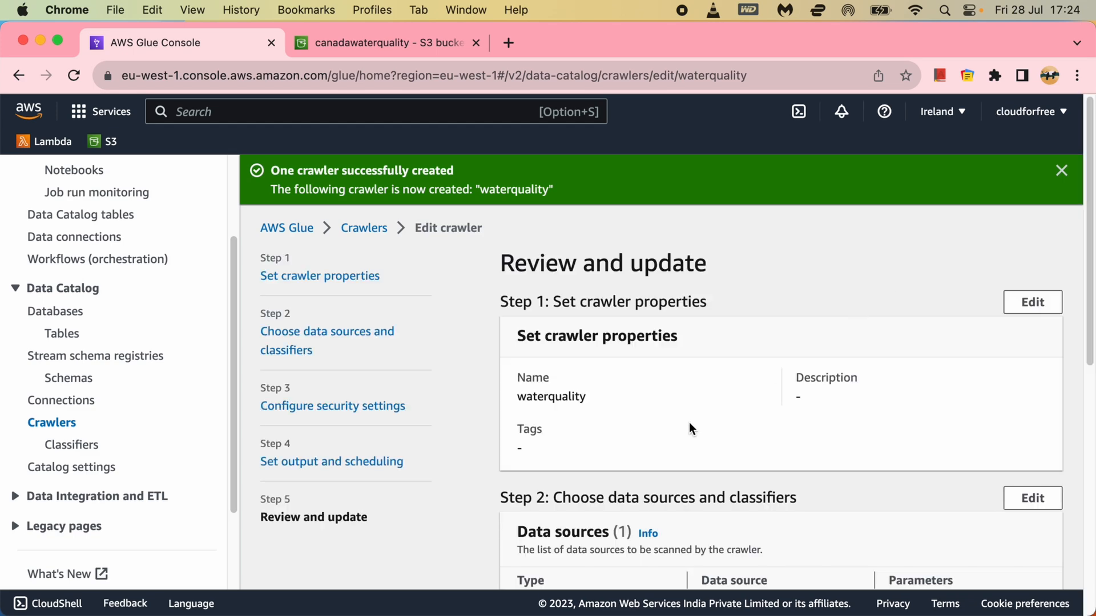
scroll(687, 425, "down", 1)
scroll(687, 430, "down", 1)
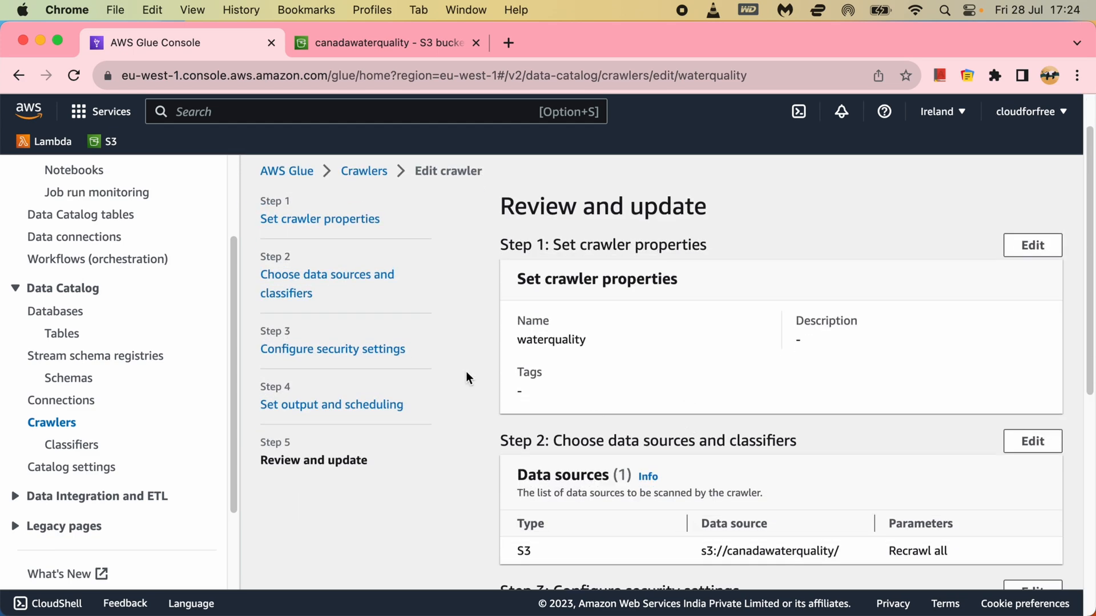
Compare the Not yet and Yes options for data already mapped to Glue tables, and return to the crawlers list without saving
left_click(343, 281)
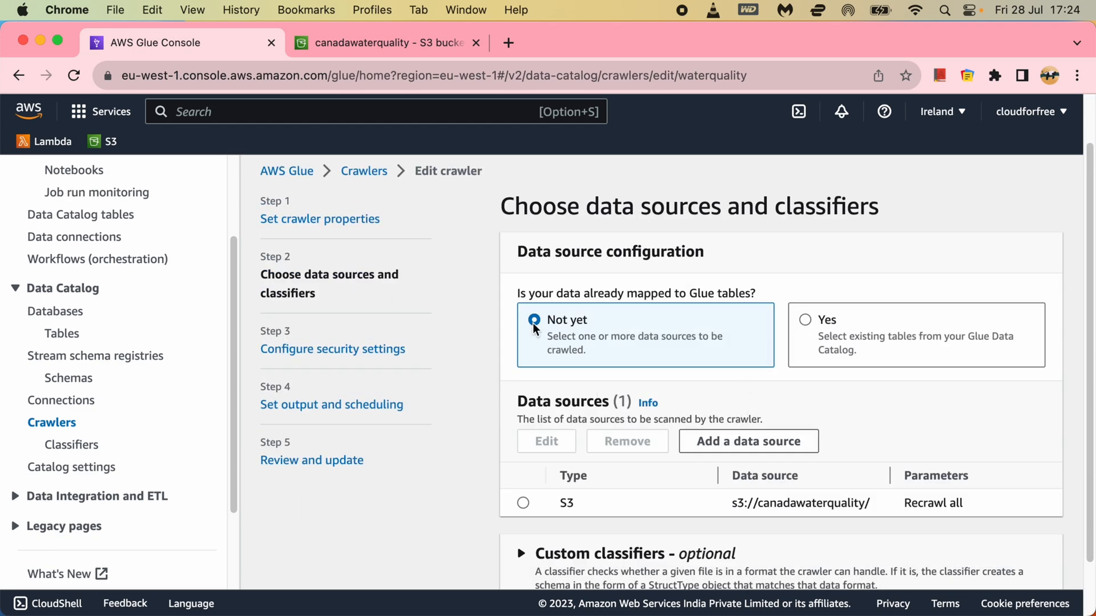
left_click(806, 320)
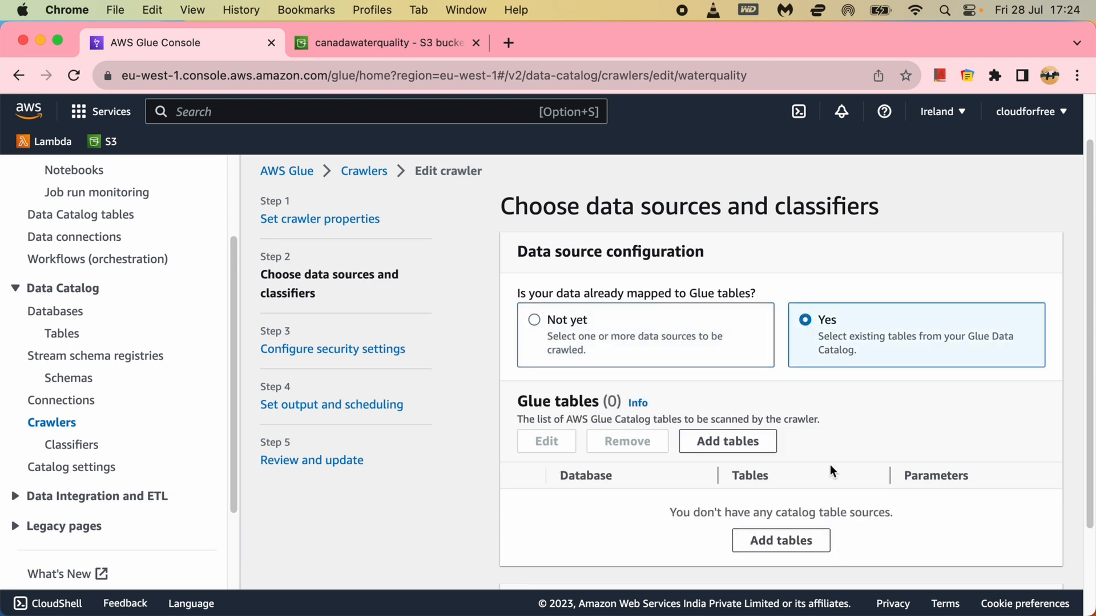
left_click(534, 321)
left_click(359, 171)
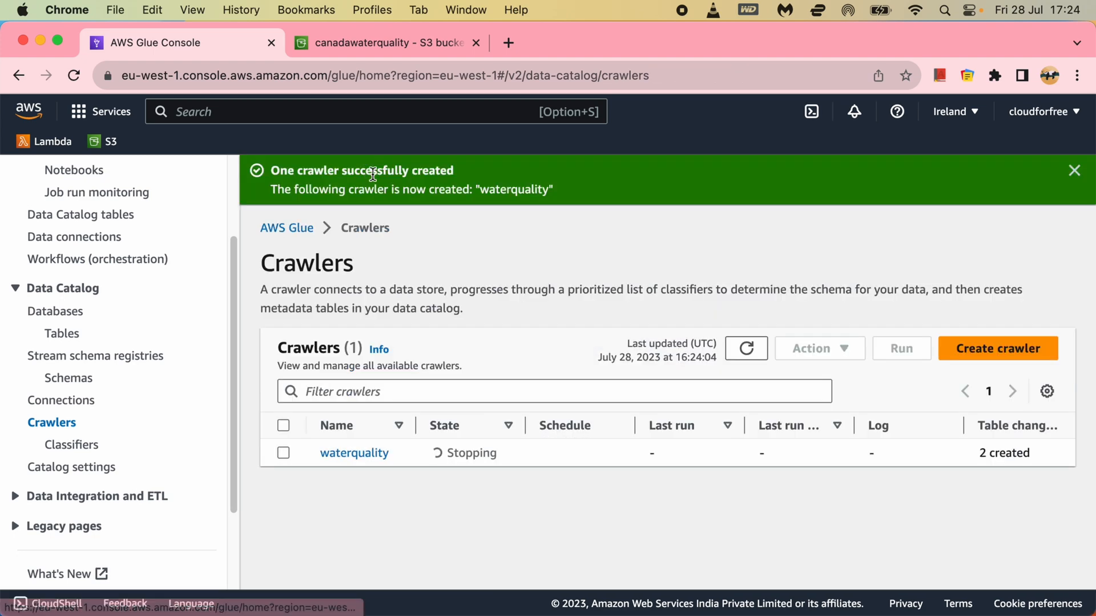
Refresh the crawlers list to check the waterquality crawler's state, and reopen and refresh the Data Catalog tables list
left_click(752, 358)
left_click(748, 359)
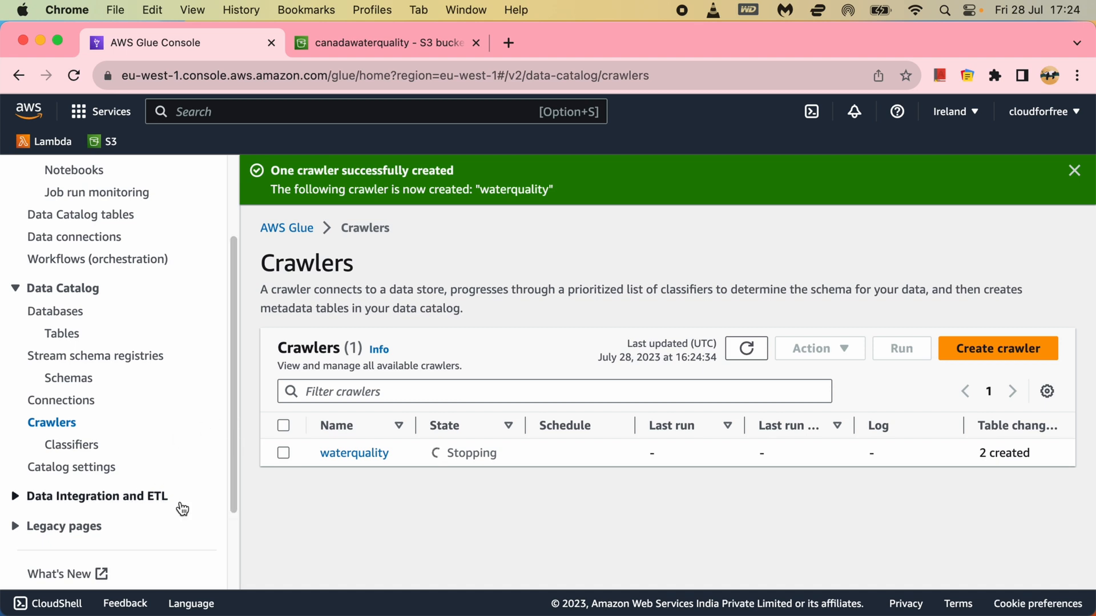
left_click(62, 334)
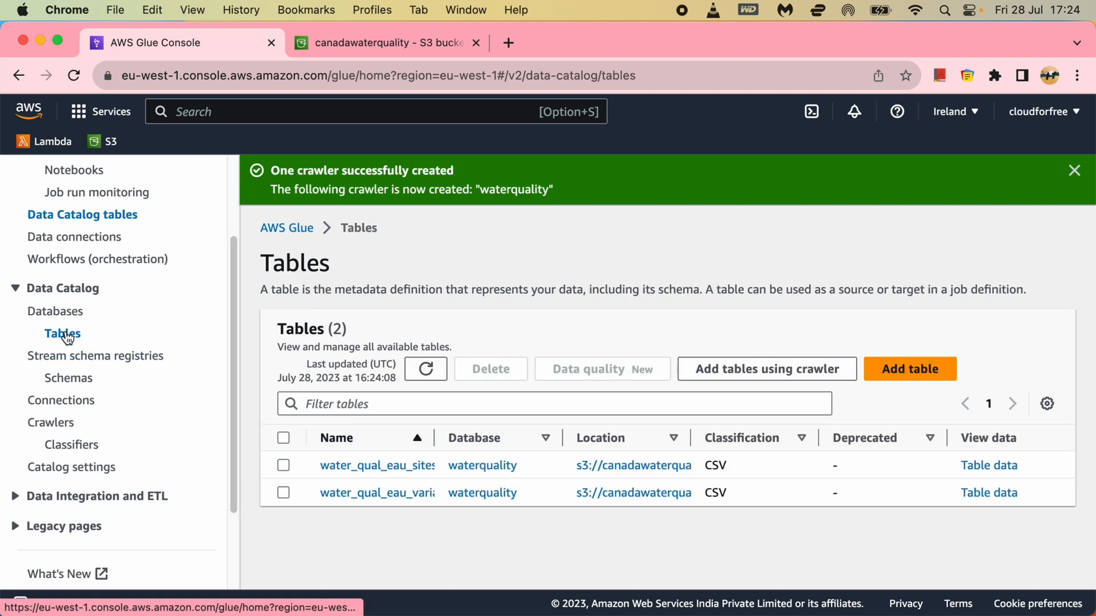
left_click(427, 371)
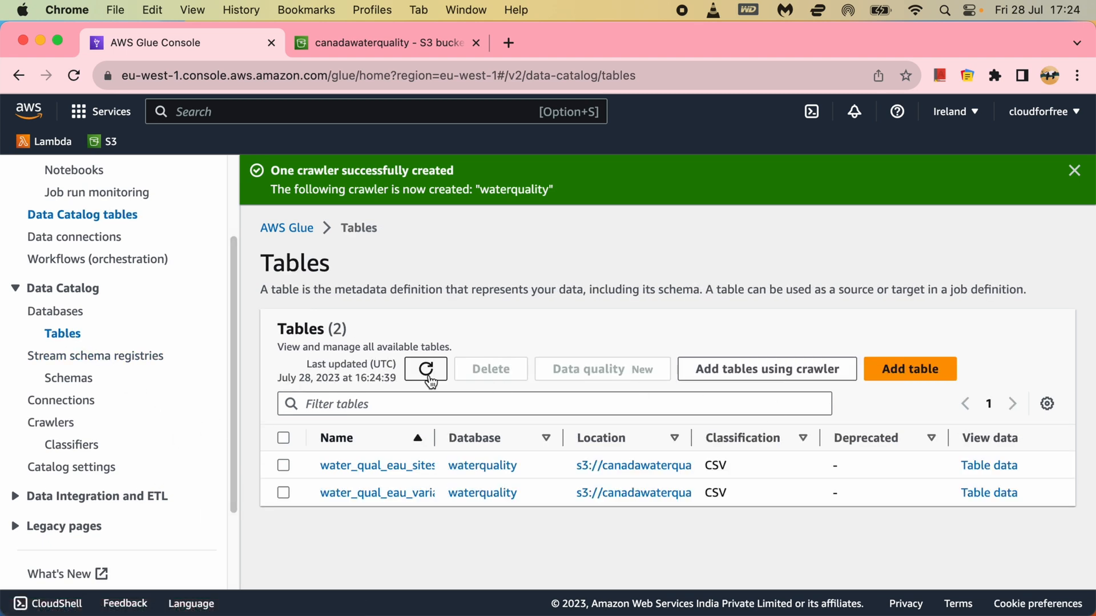
Search the AWS services for athena, open Athena in a separate browser tab, and close the search results
left_click(246, 116)
type("athena")
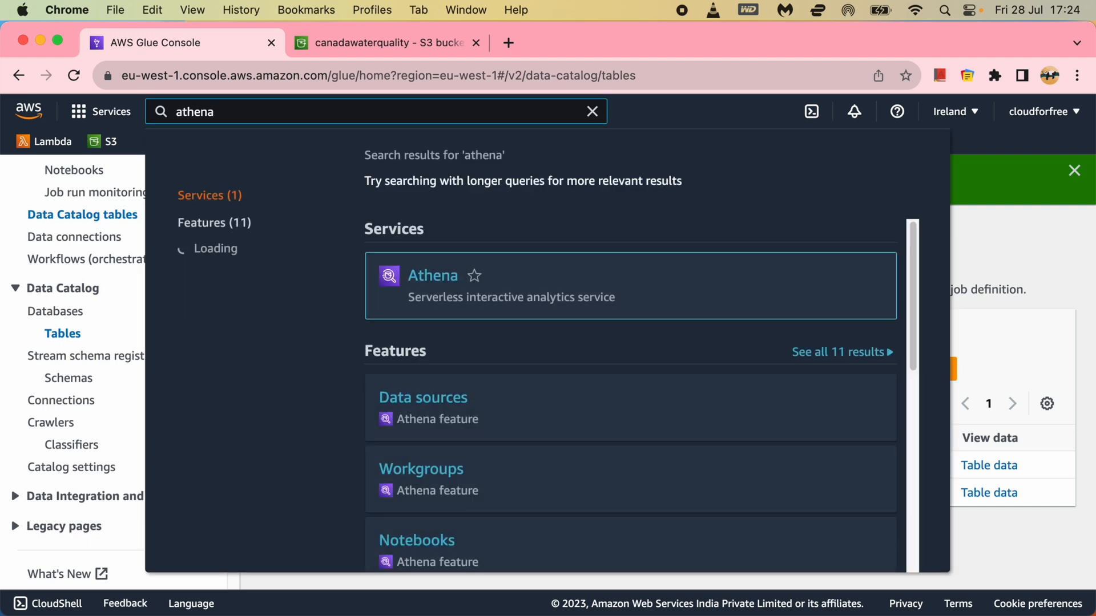
left_click(435, 277, "super")
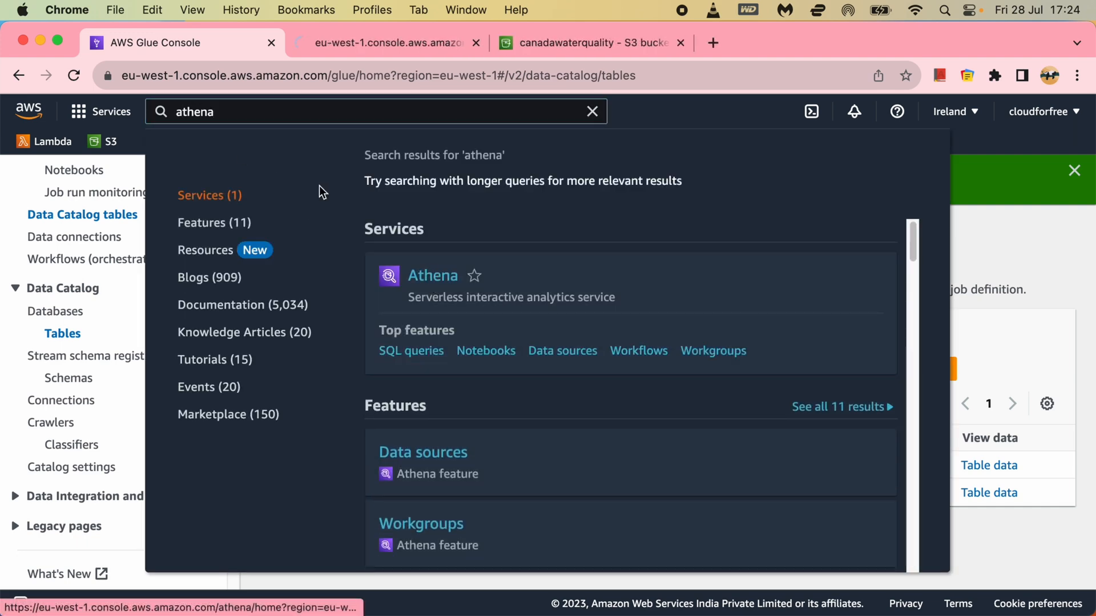
left_click(998, 264)
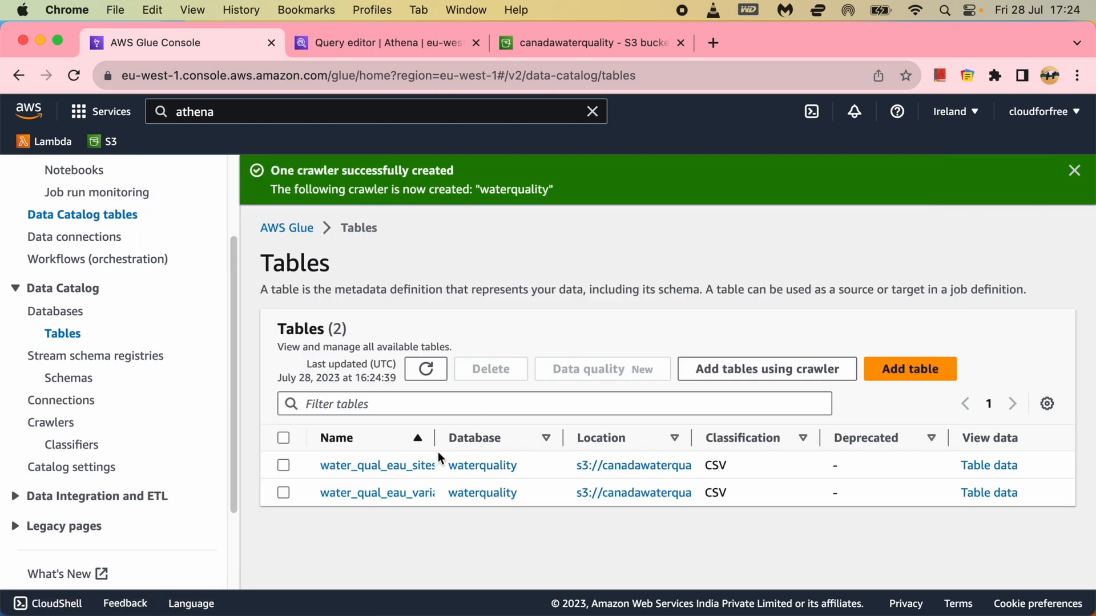
Open the water_qual_eau_sites_national table's advanced properties, highlight its name, and dismiss the crawler creation notice
left_click(391, 468)
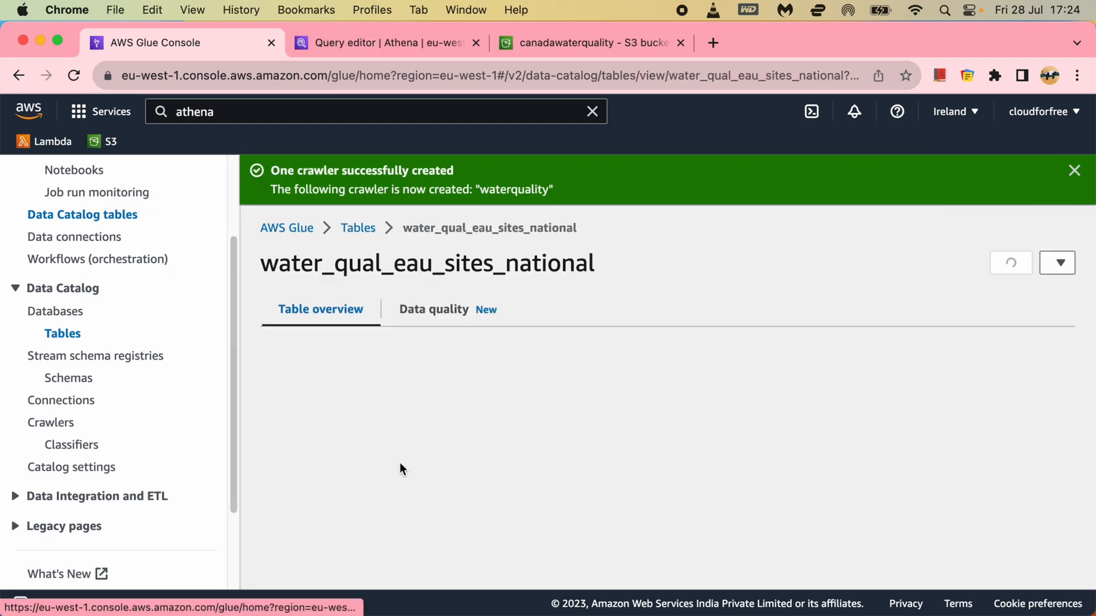
left_click(445, 362)
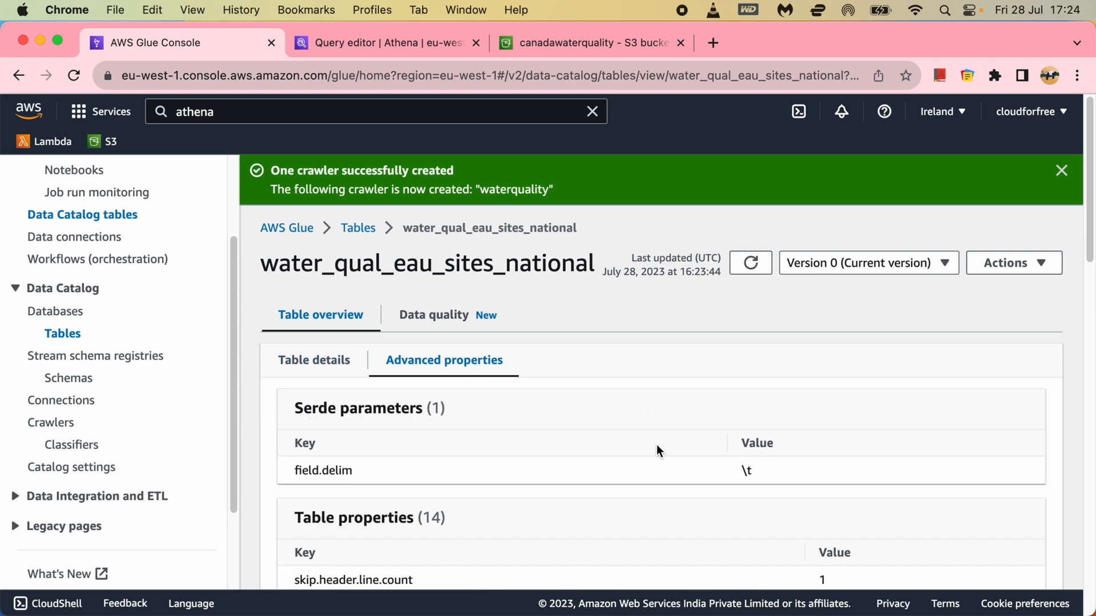
scroll(656, 445, "down", 1)
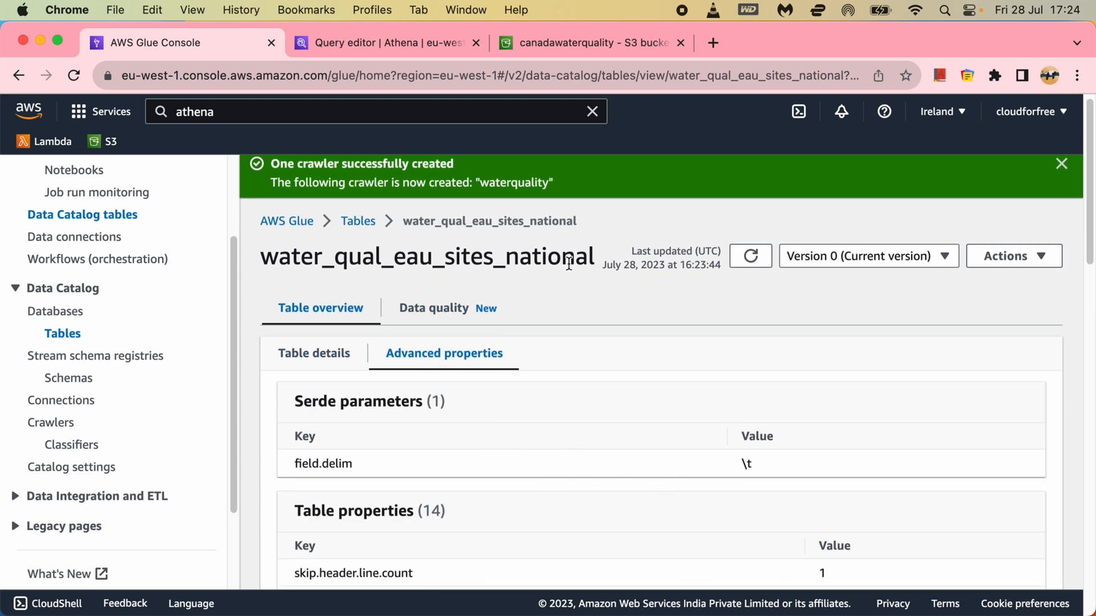
left_click_drag(594, 263, 471, 264)
left_click(282, 258)
left_click_drag(264, 259, 593, 265)
left_click(1062, 165)
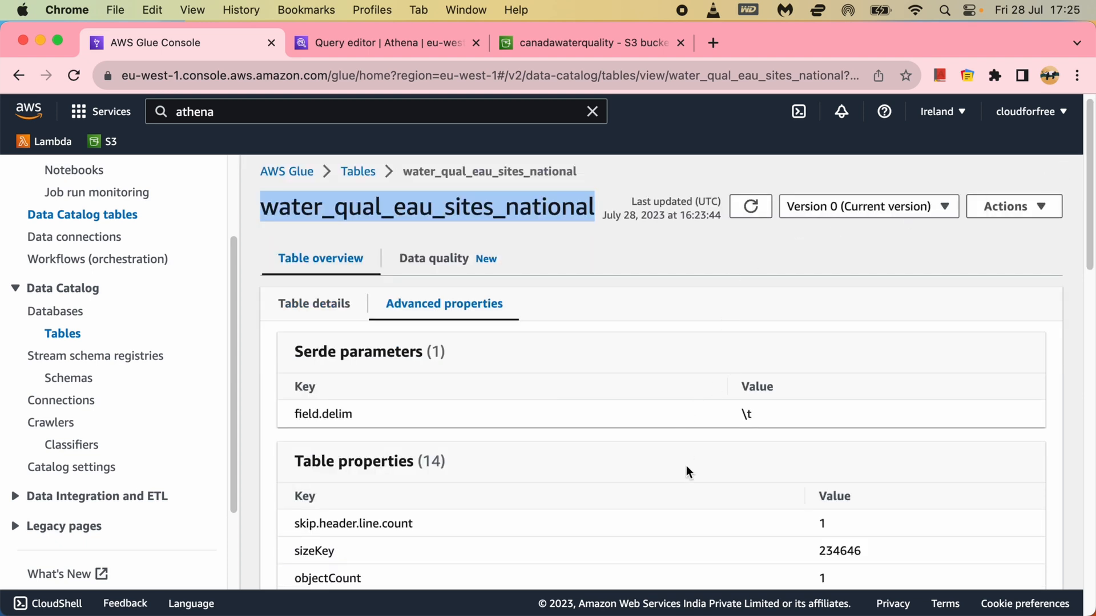
Switch to the canadawaterquality S3 bucket and open Water-Qual-Eau-Sites-National.tsv from its folder
left_click(594, 44)
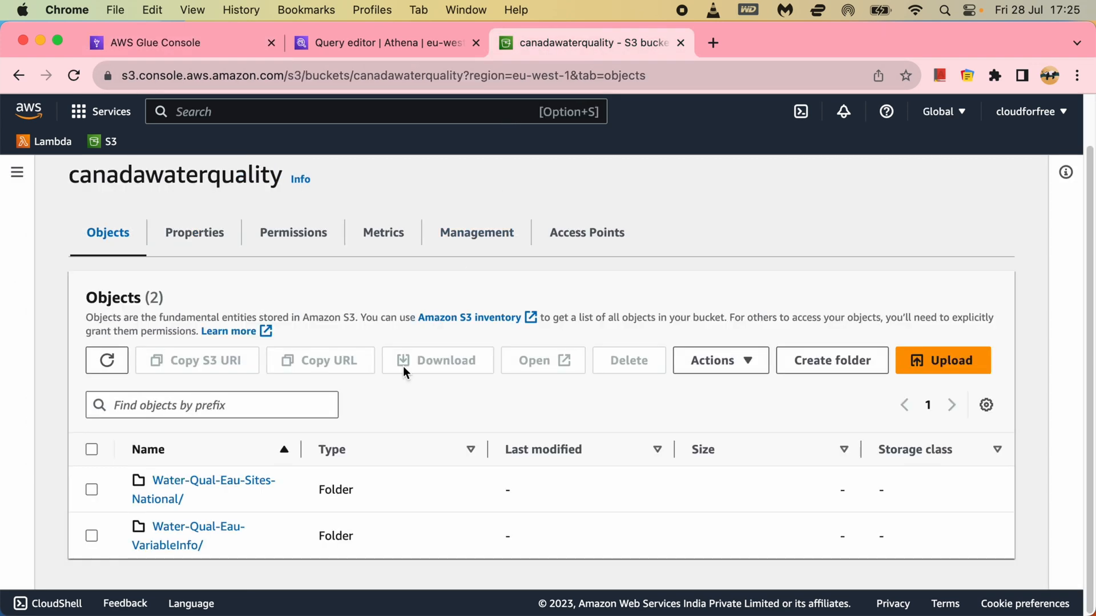
left_click(206, 480)
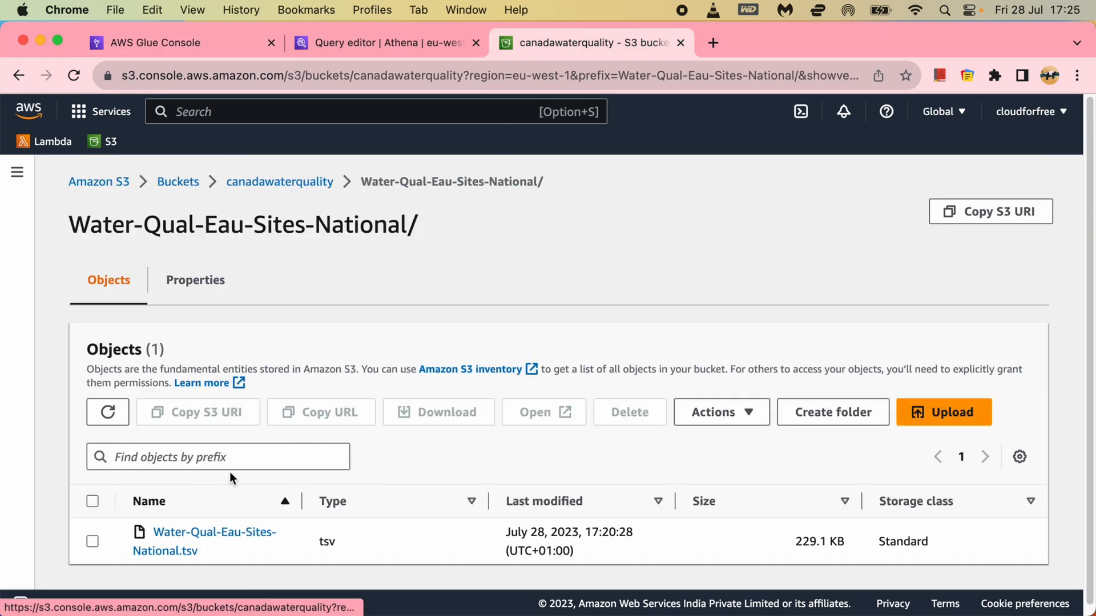
left_click(231, 538)
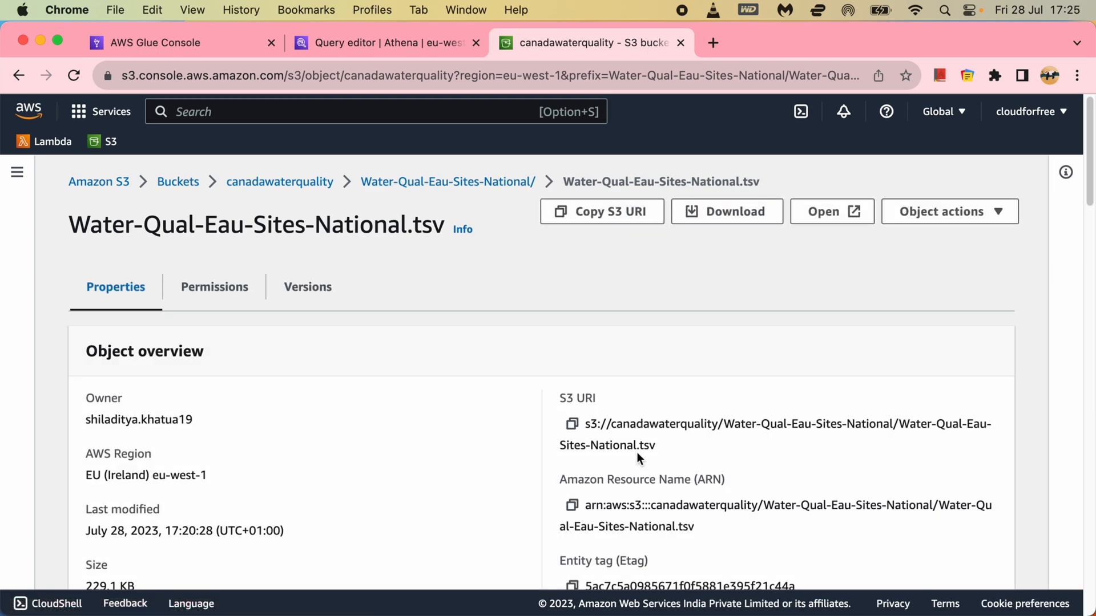
Check the file type and extension in the object overview, and return to the canadawaterquality bucket's object list
scroll(715, 510, "down", 5)
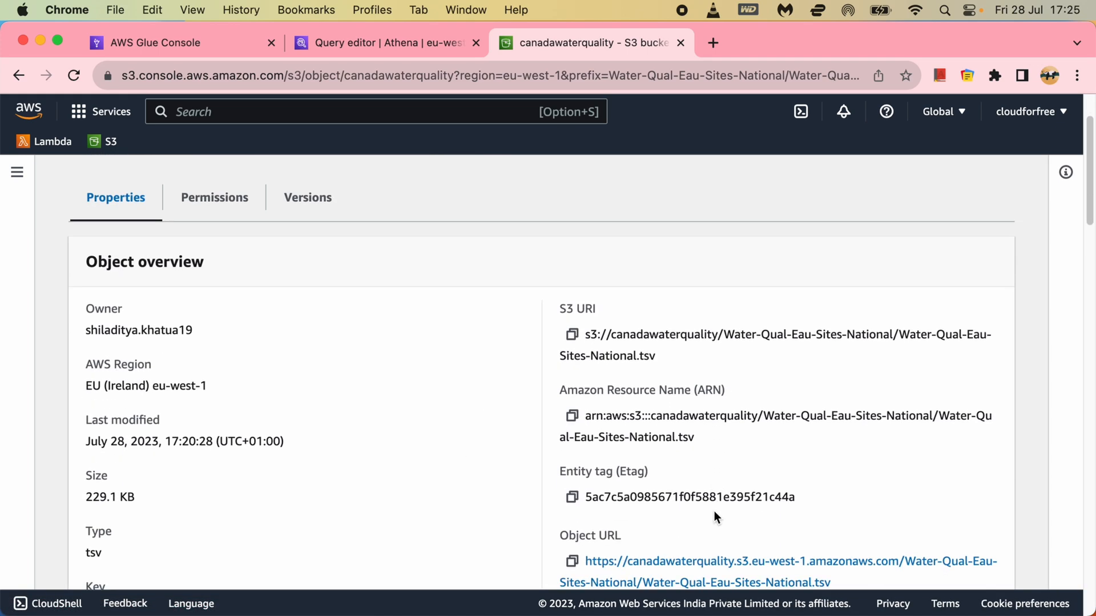
double_click(89, 436)
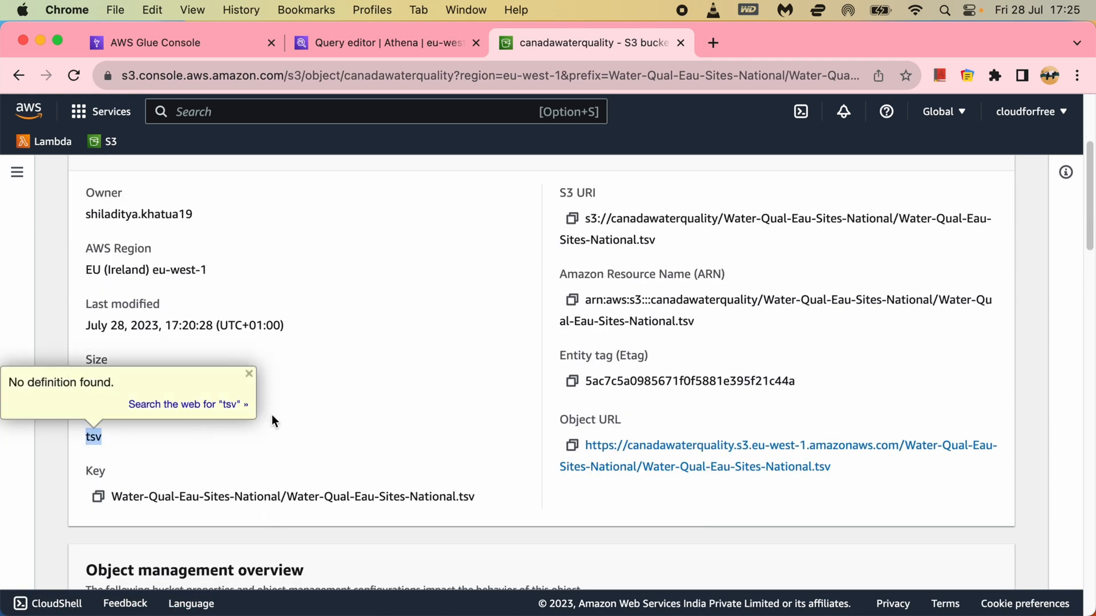
left_click(430, 414)
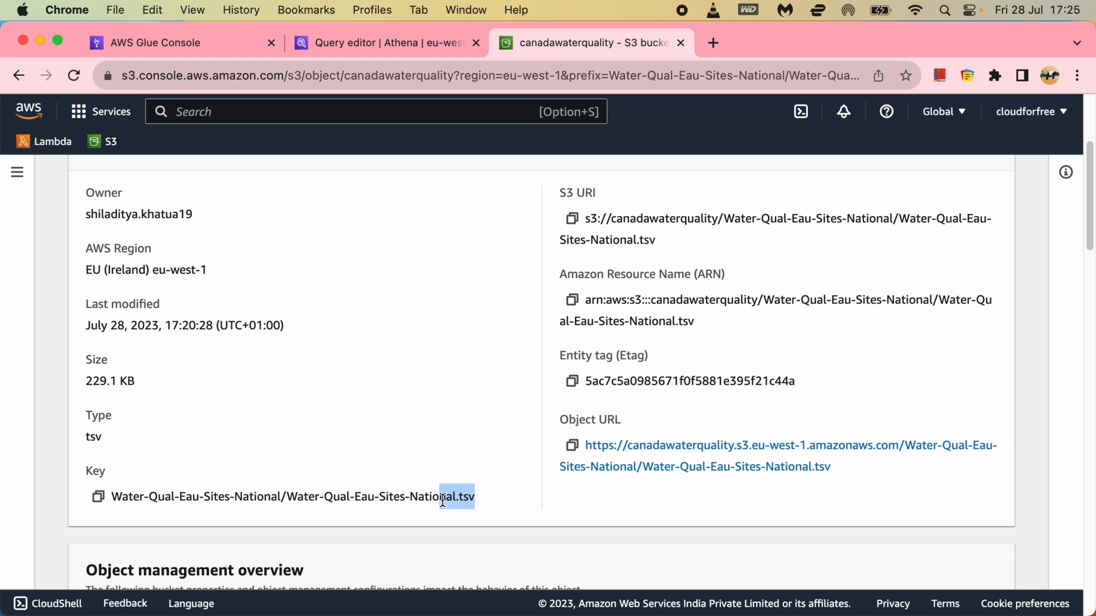
left_click(523, 501)
scroll(523, 501, "up", 5)
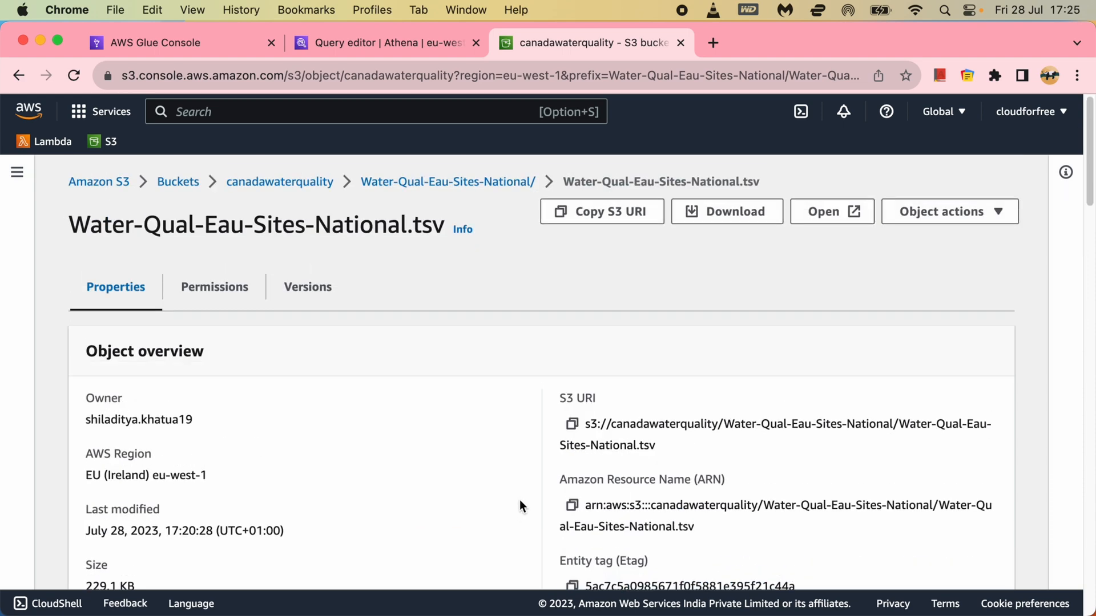
left_click(522, 182)
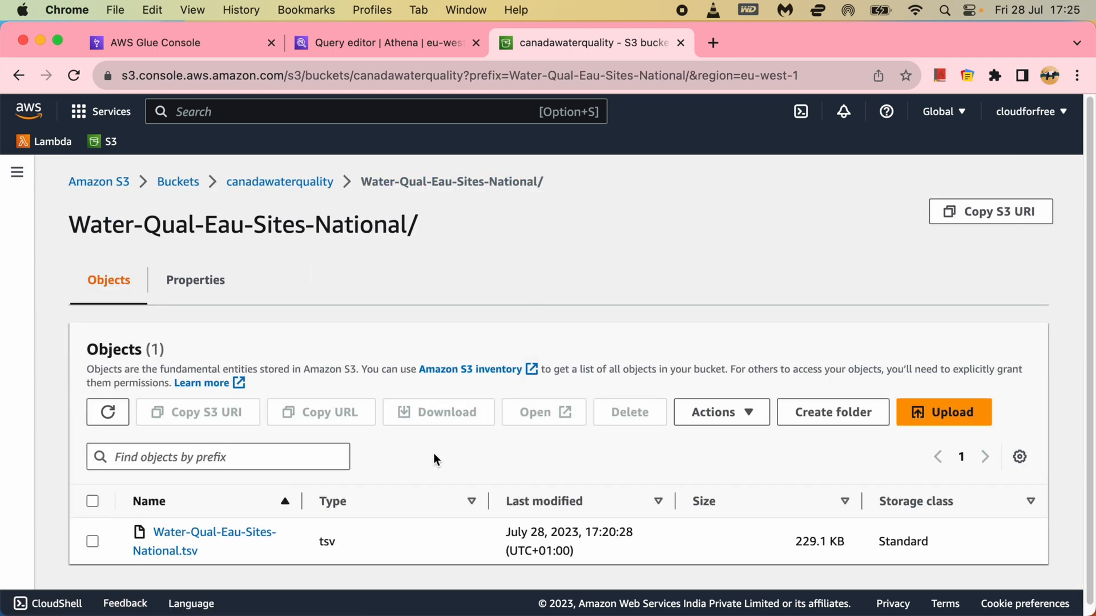
left_click(310, 184)
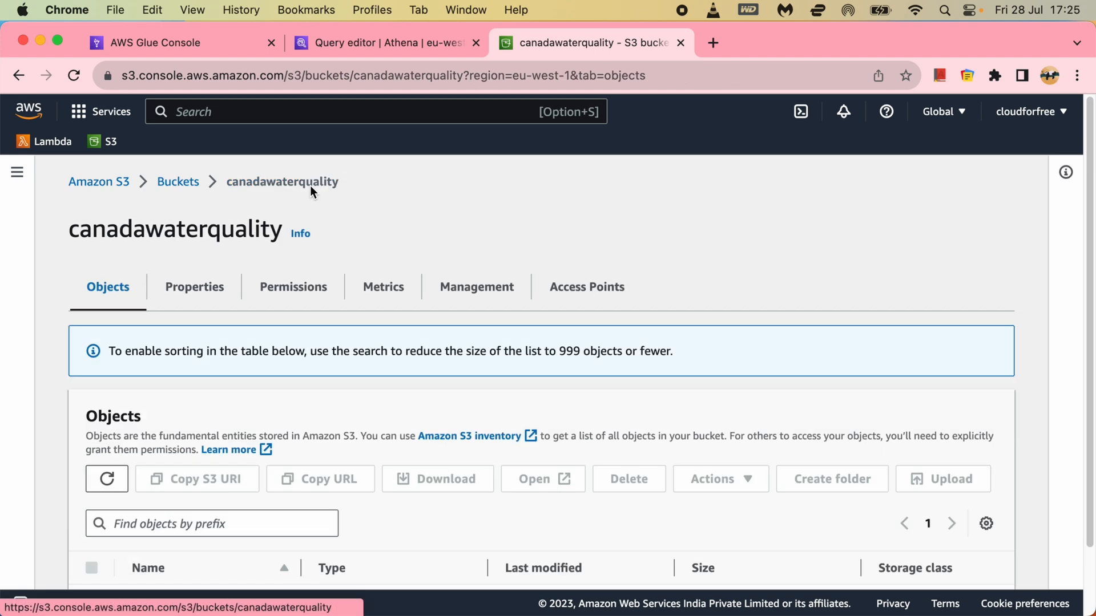
Glance at the Athena query editor, and return to Glue to check the field.delim value of water_qual_eau_sites_national
left_click(403, 46)
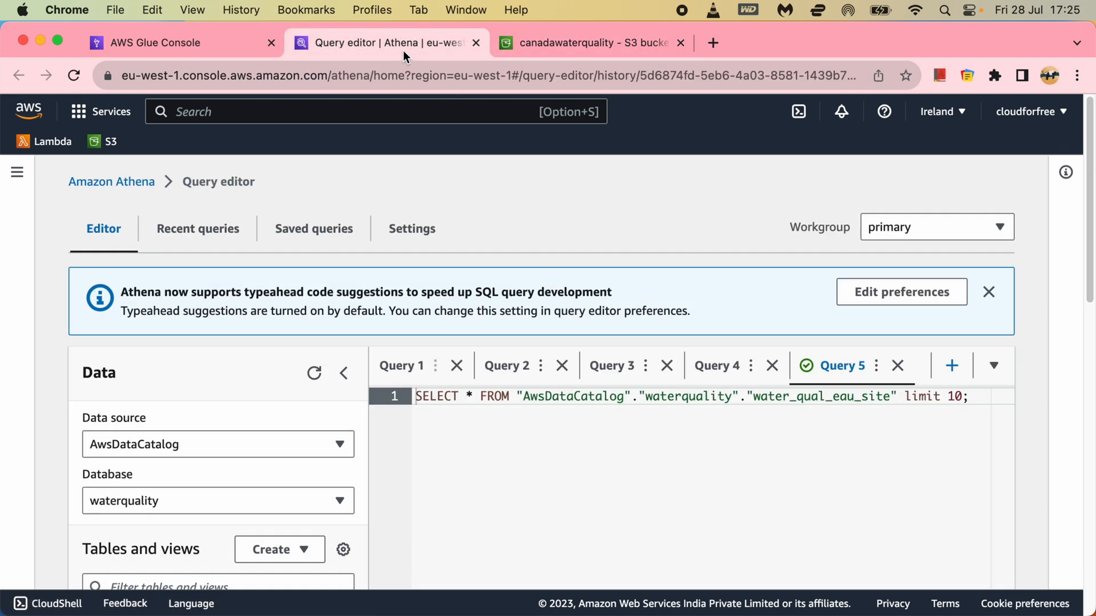
left_click(197, 47)
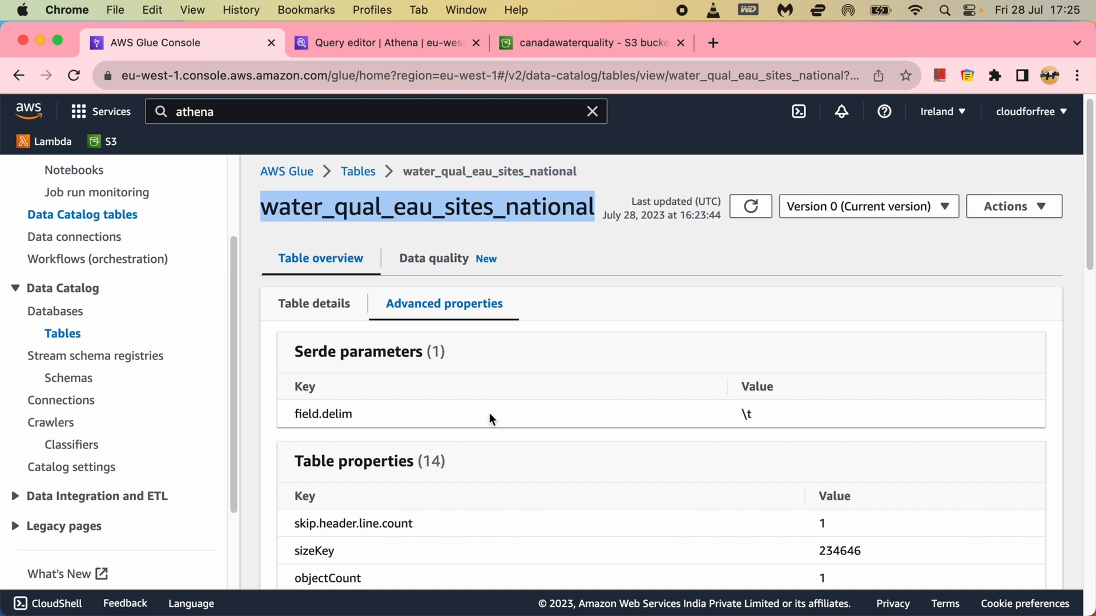
scroll(489, 413, "down", 1)
left_click_drag(755, 387, 712, 393)
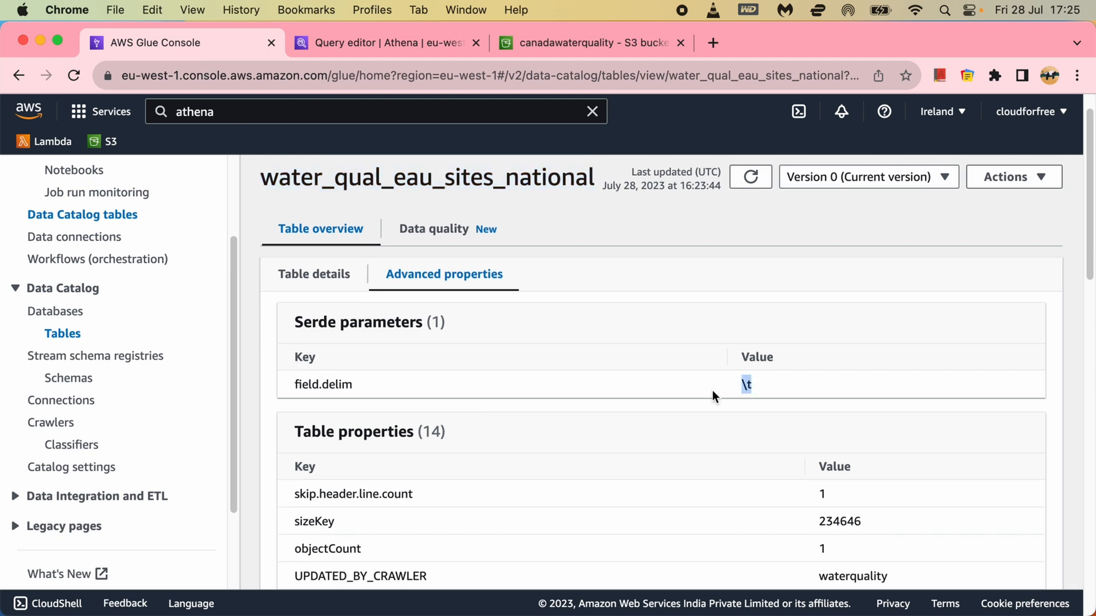
left_click(738, 392)
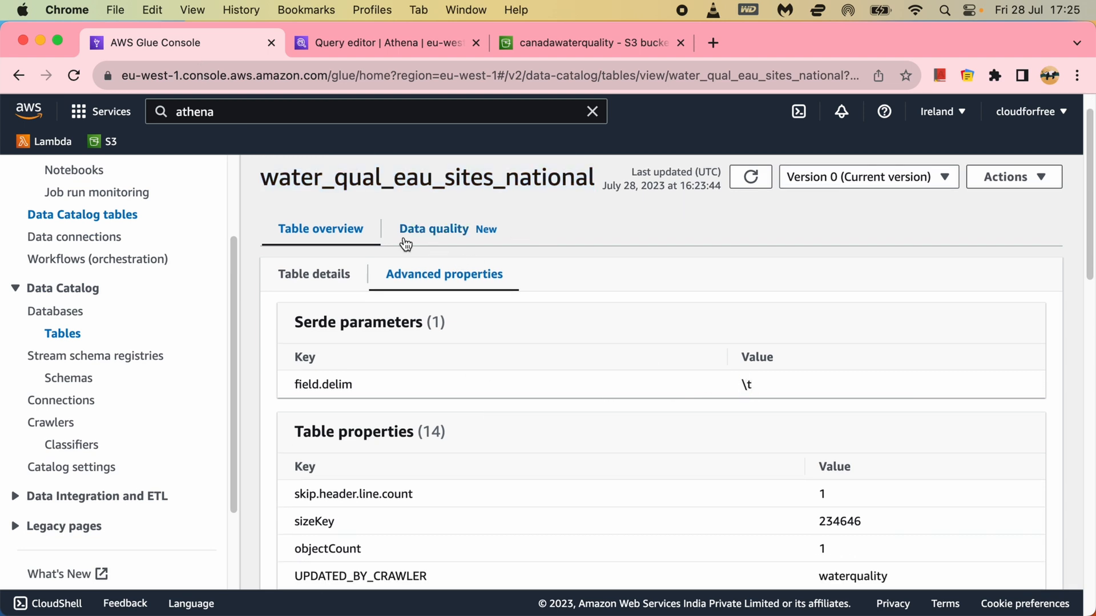
scroll(623, 354, "down", 5)
scroll(624, 354, "up", 5)
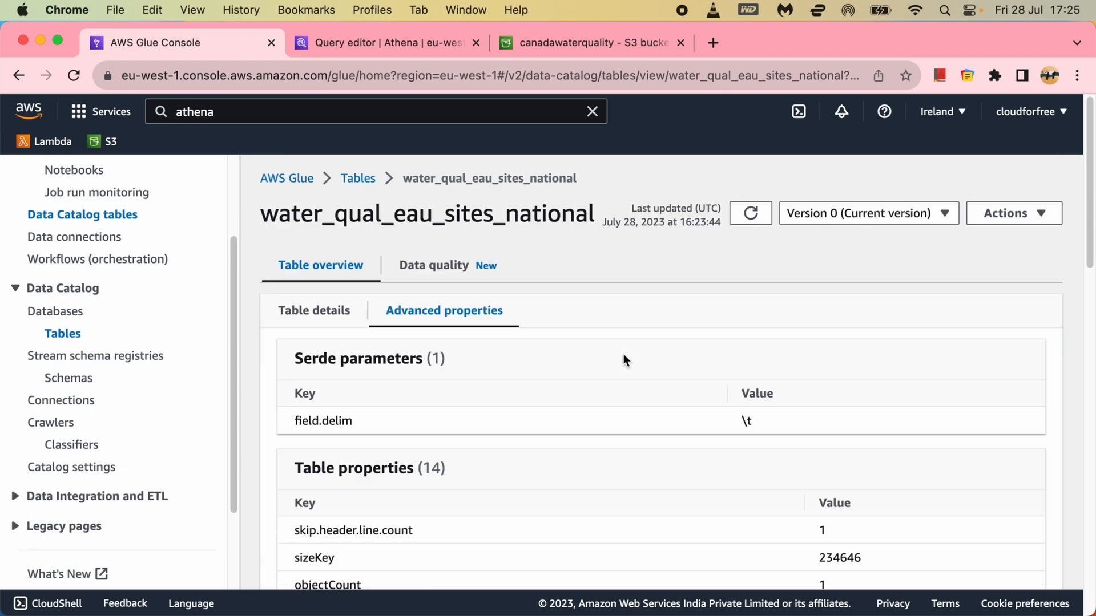
Open the water_qual_eau_variableinfo table and examine the field delimiter and table properties in its advanced properties
left_click(369, 181)
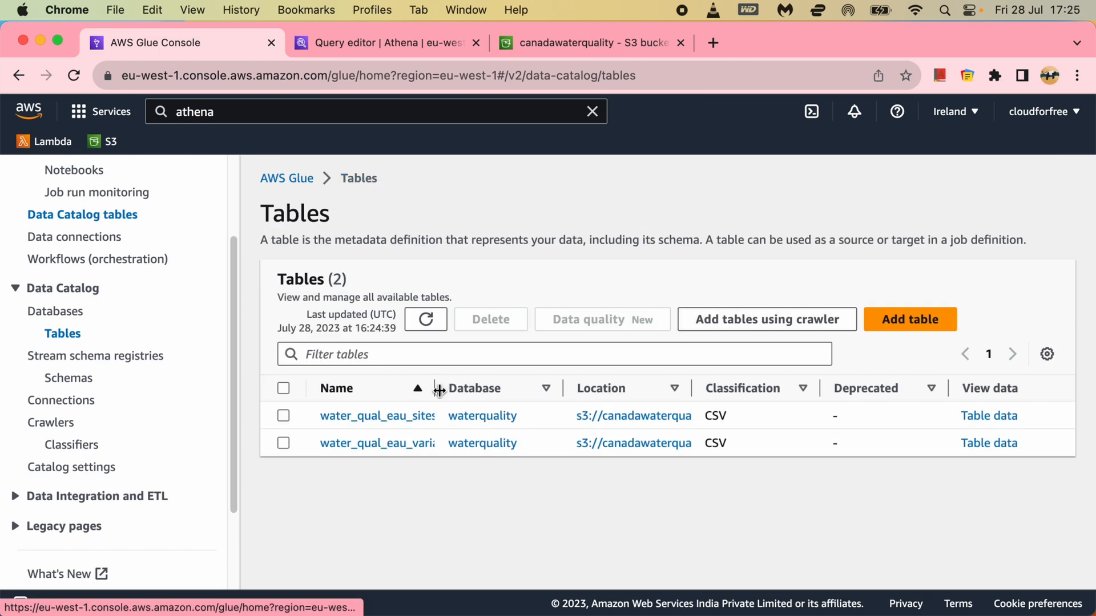
left_click(401, 443)
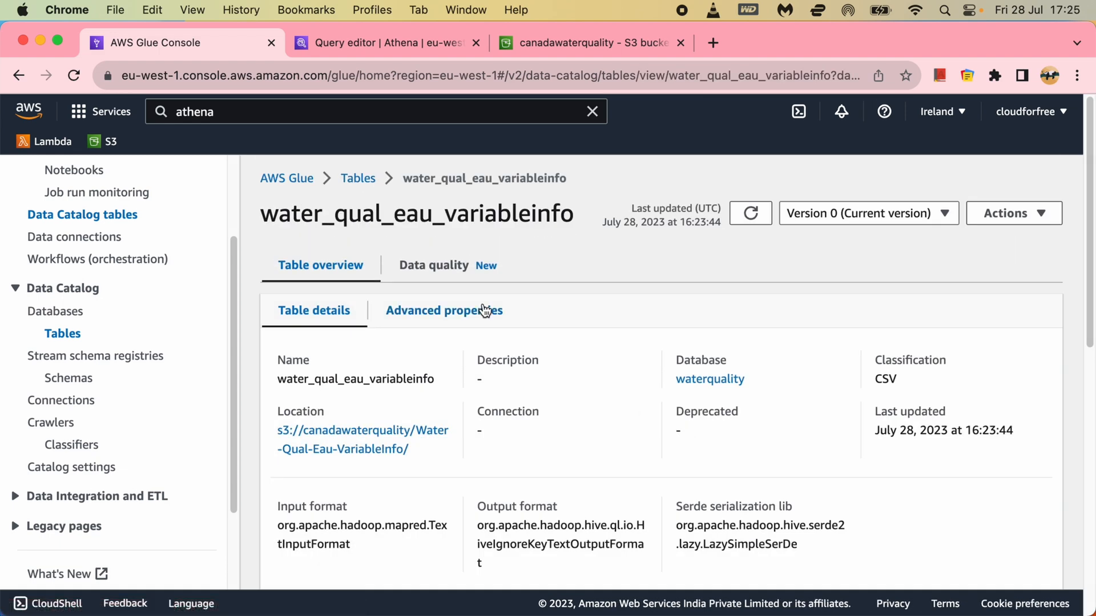
left_click(485, 311)
scroll(759, 372, "down", 3)
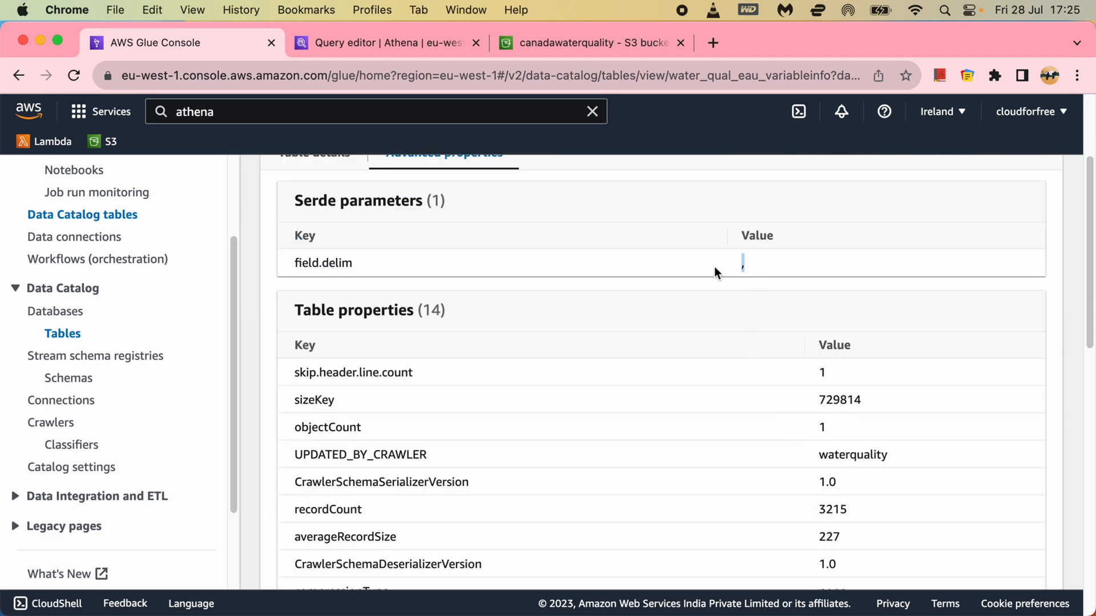
left_click(831, 301)
scroll(898, 516, "down", 5)
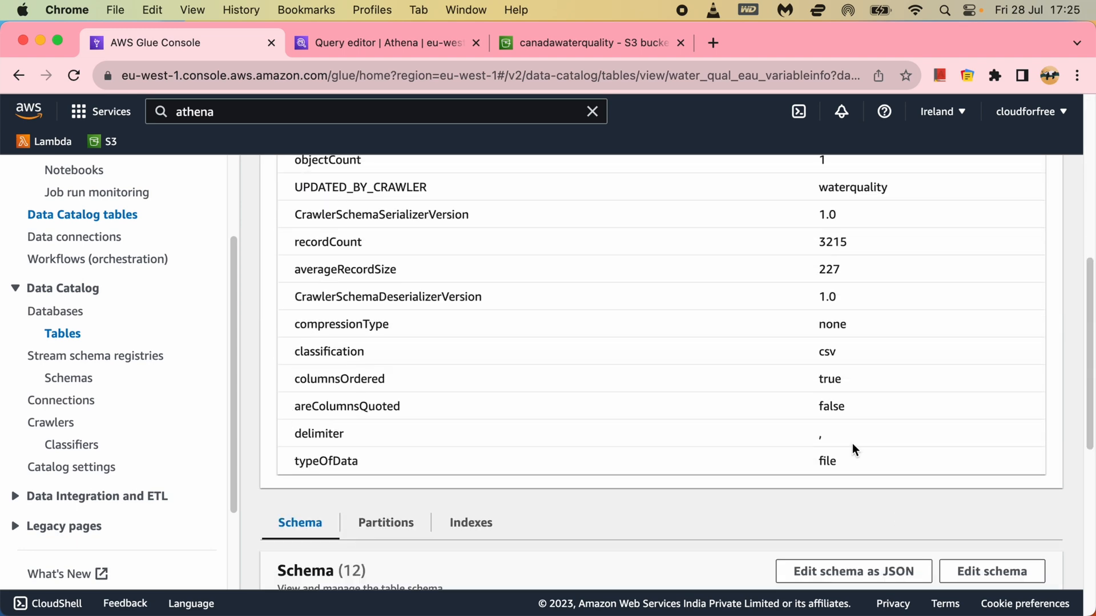
left_click(657, 457)
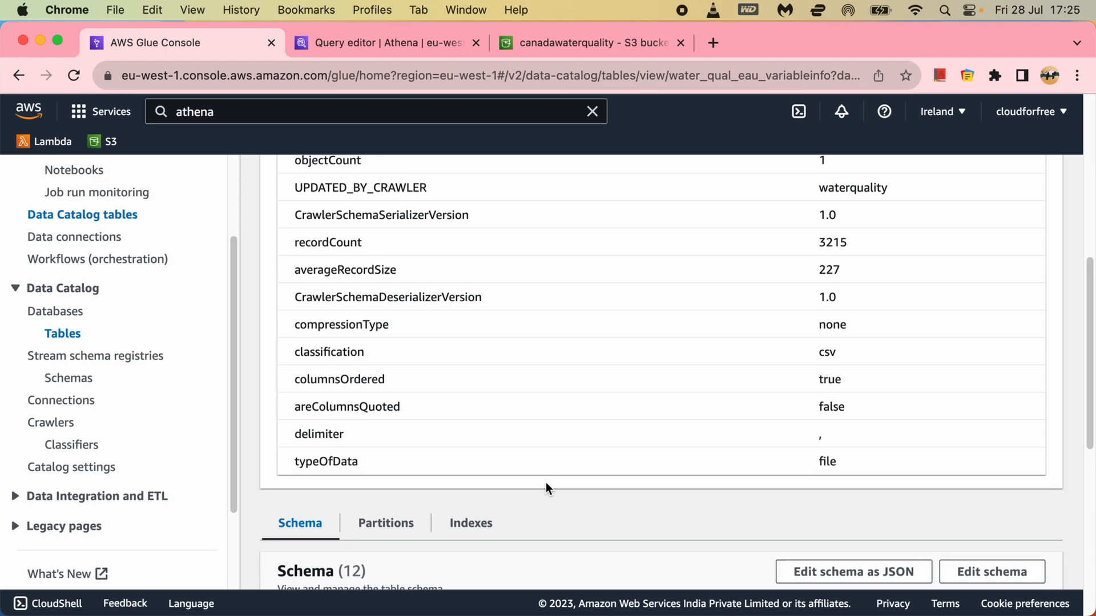
Return to the Glue tables list, glance at the canadawaterquality S3 bucket, and switch to the Athena query editor
scroll(545, 482, "up", 8)
left_click(343, 315)
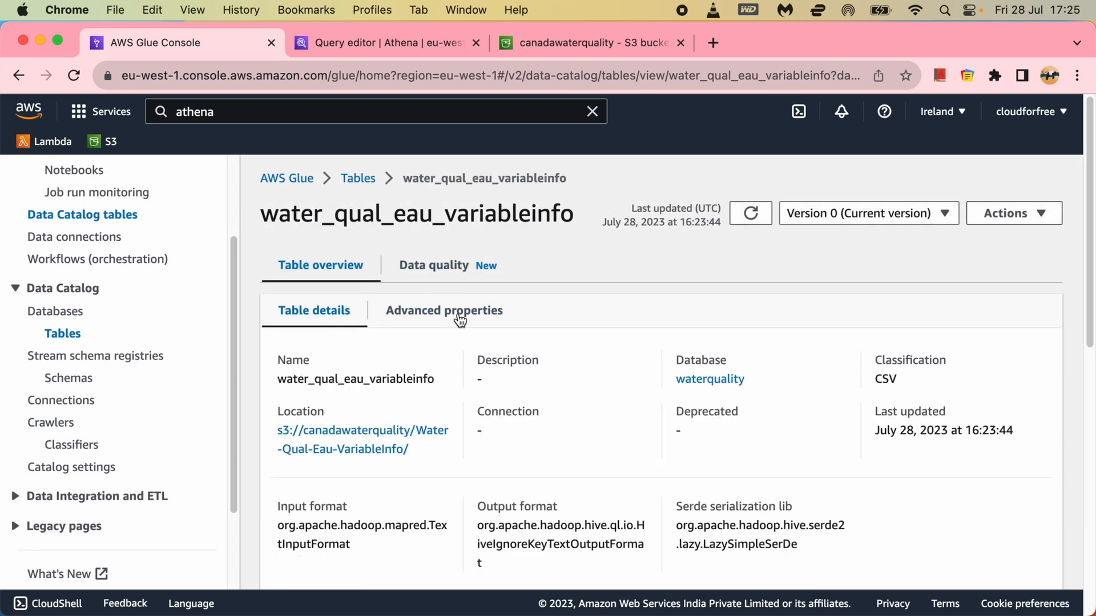
left_click(371, 179)
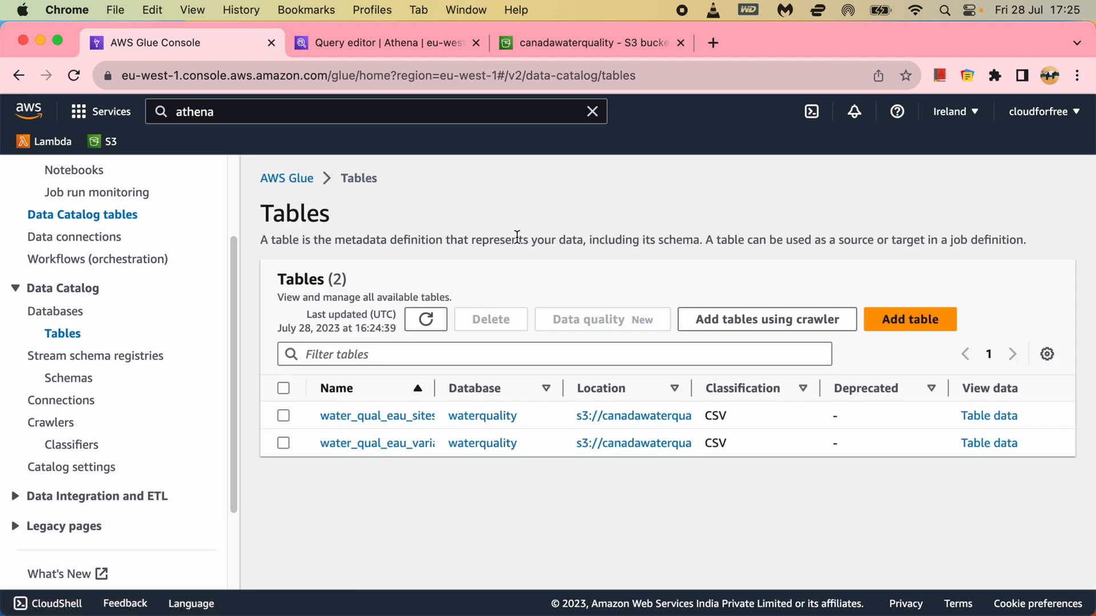
left_click(564, 50)
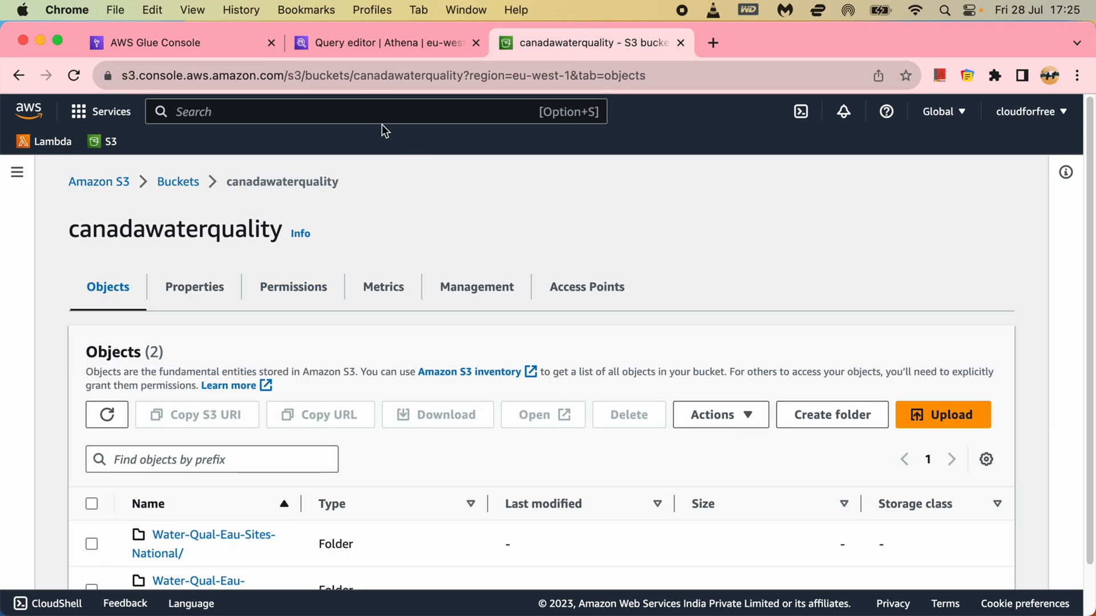
left_click(390, 46)
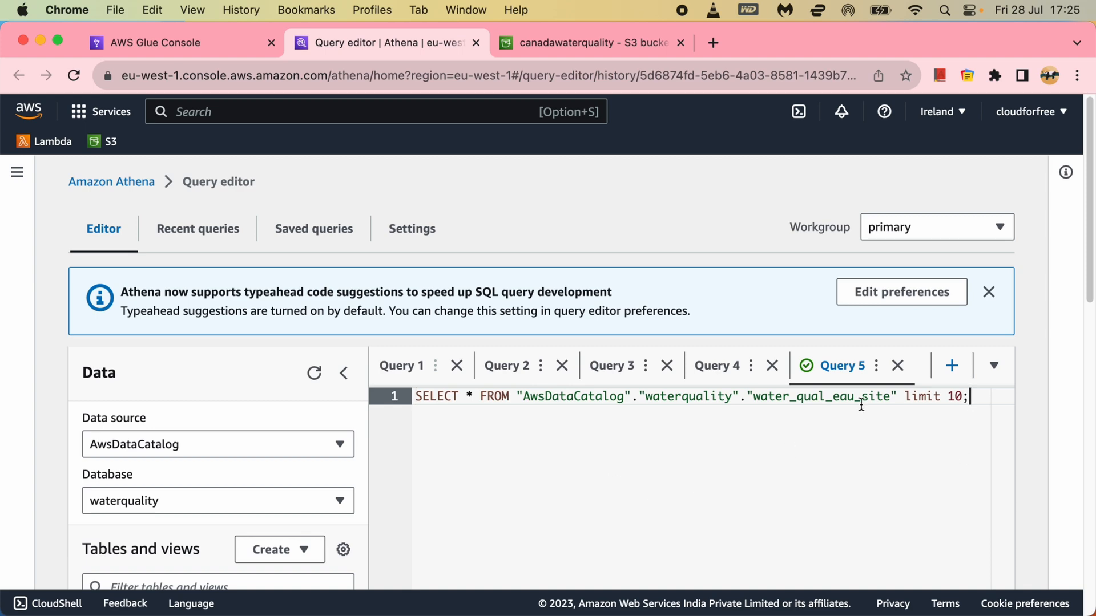
Close Query 5, Query 4, Query 3 and Query 2 in the Athena editor, leaving only Query 1 open
left_click(897, 365)
left_click(761, 409)
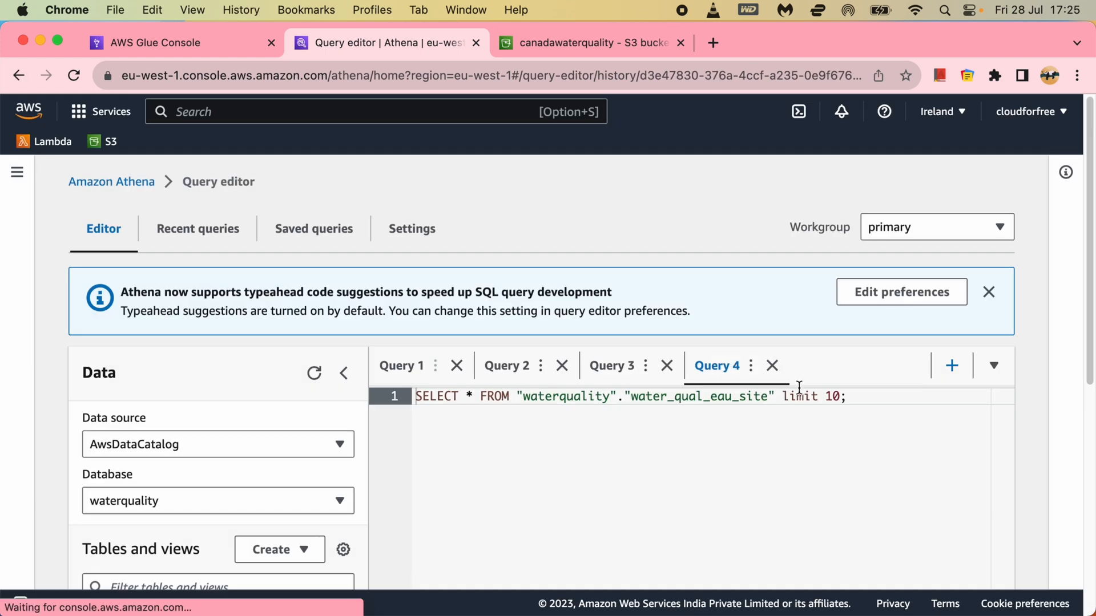
left_click(794, 365)
left_click(742, 411)
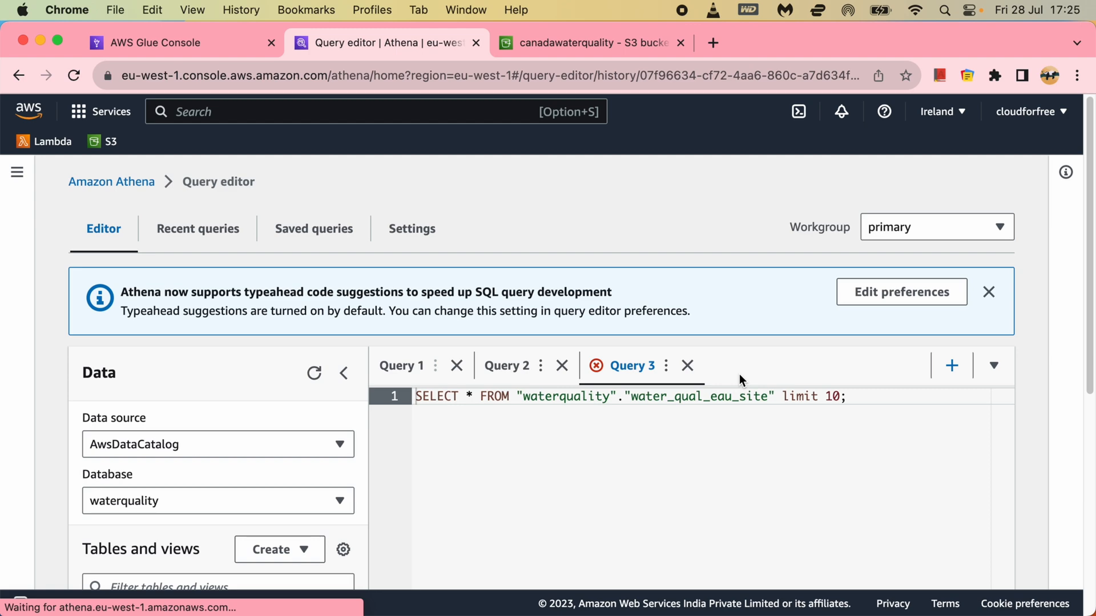
left_click(687, 366)
left_click(742, 420)
left_click(584, 365)
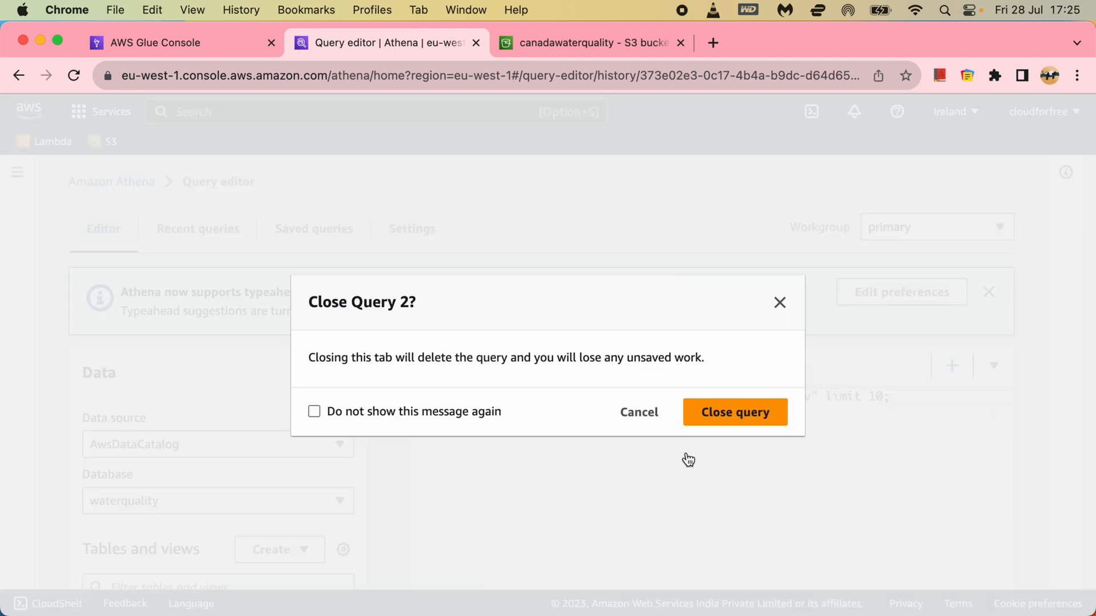
left_click(736, 411)
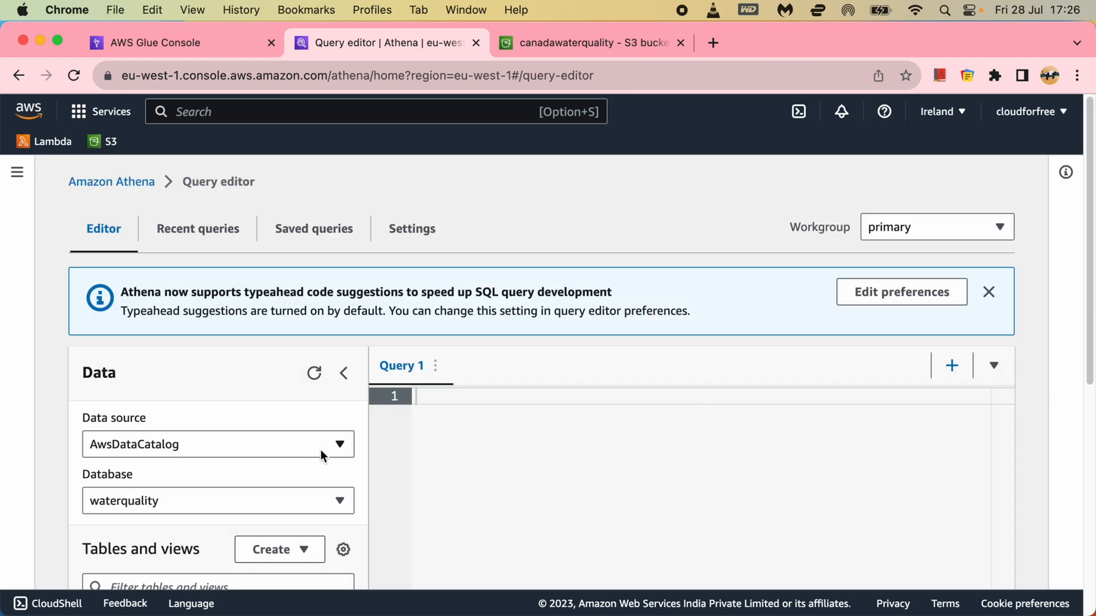
Refresh the Athena data listing and check the tables of the waterquality database
scroll(327, 453, "down", 1)
left_click(319, 357)
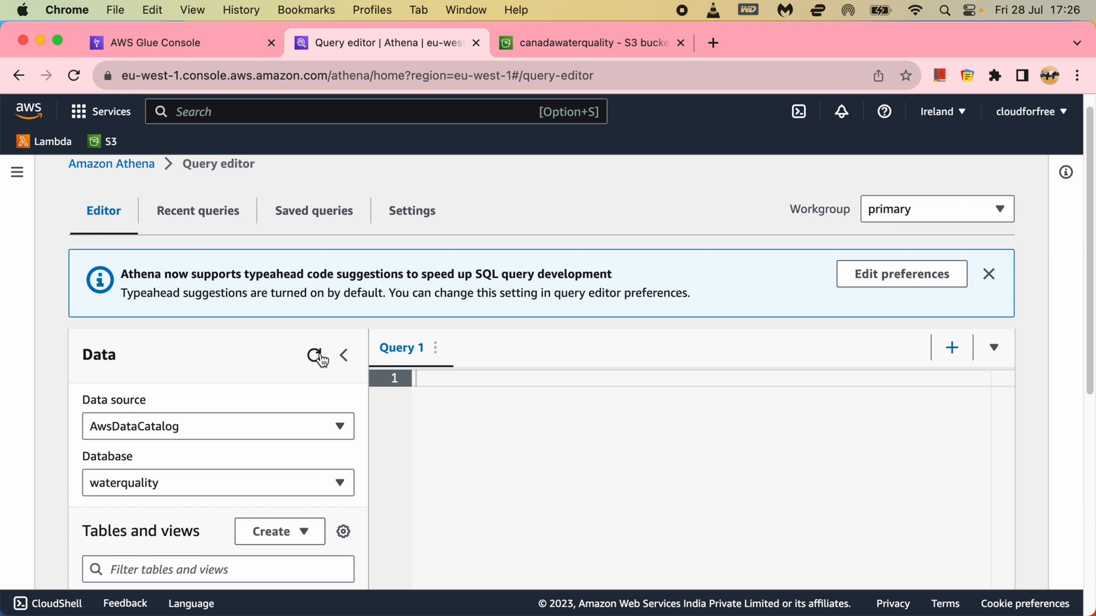
scroll(428, 440, "down", 5)
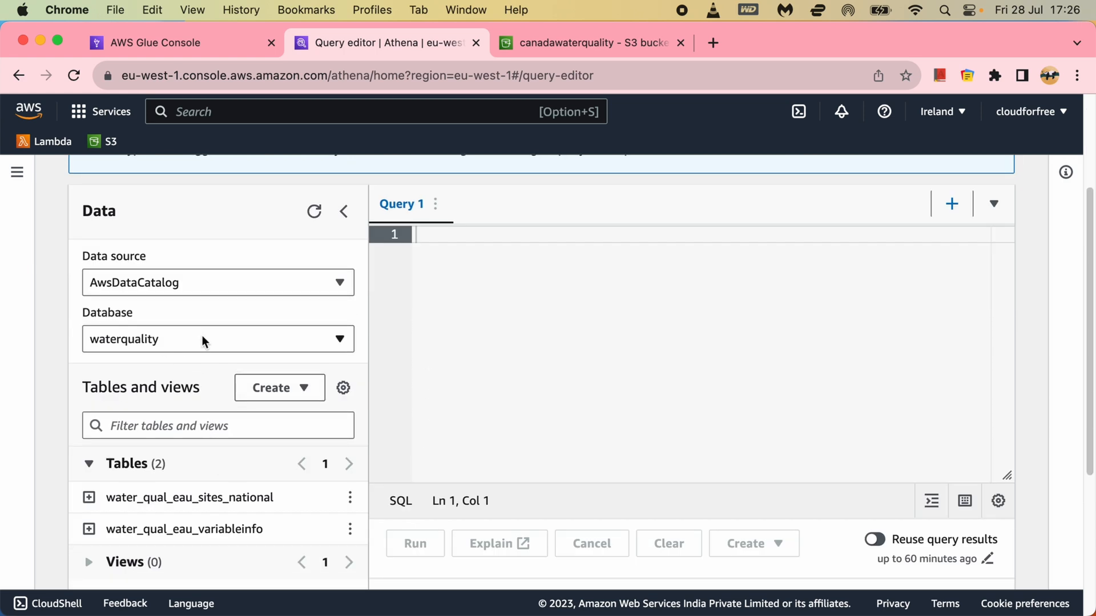
scroll(203, 336, "down", 1)
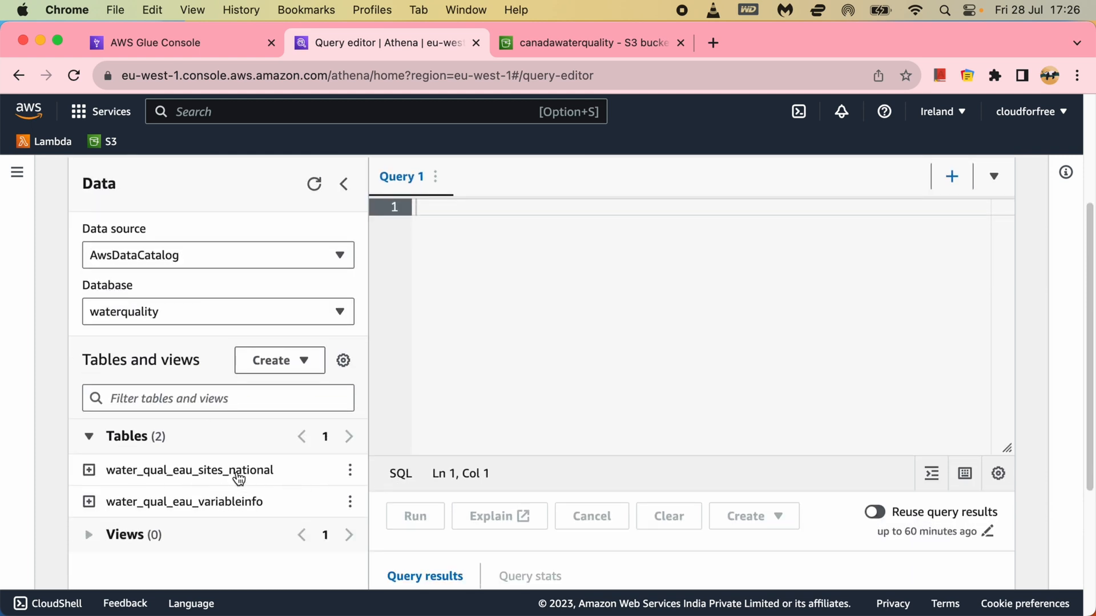
Preview the water_qual_eau_sites_national table and look through the result rows across to the data_url column
left_click(349, 474)
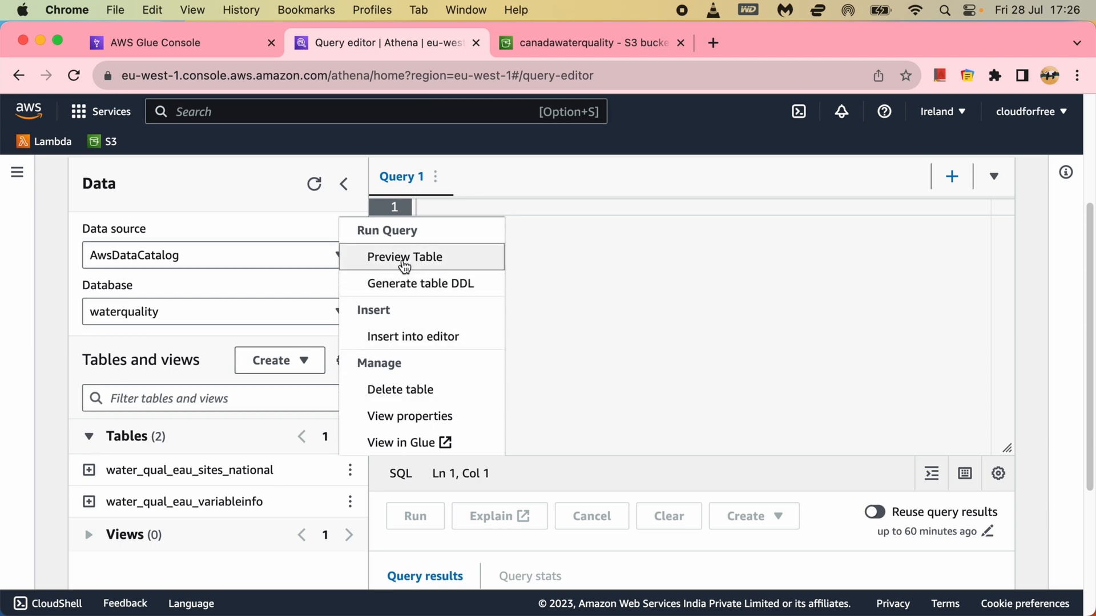
left_click(402, 258)
scroll(597, 392, "down", 5)
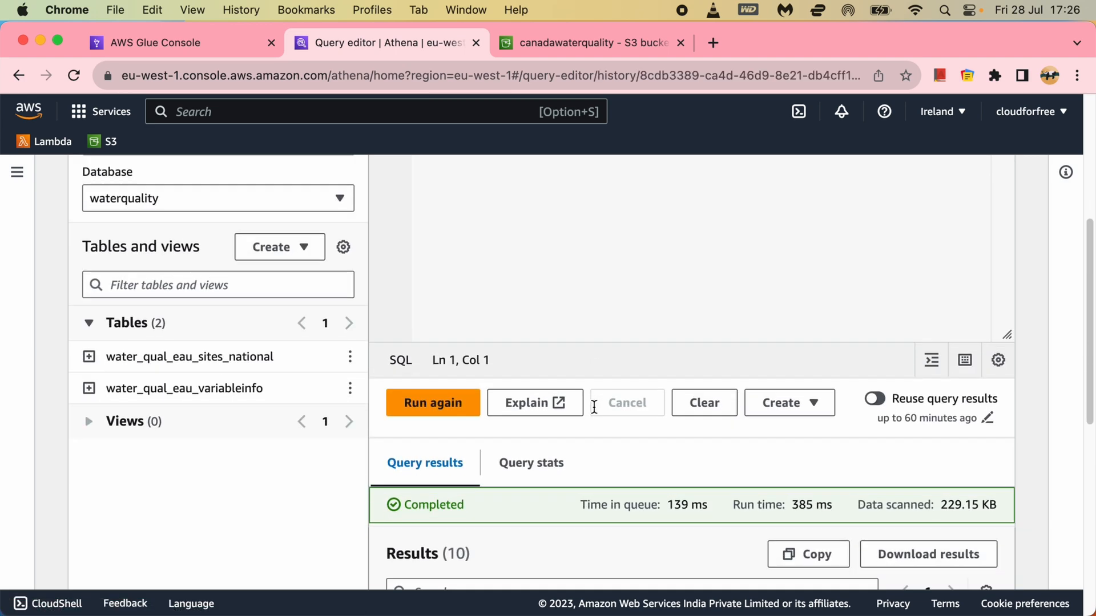
scroll(593, 406, "down", 4)
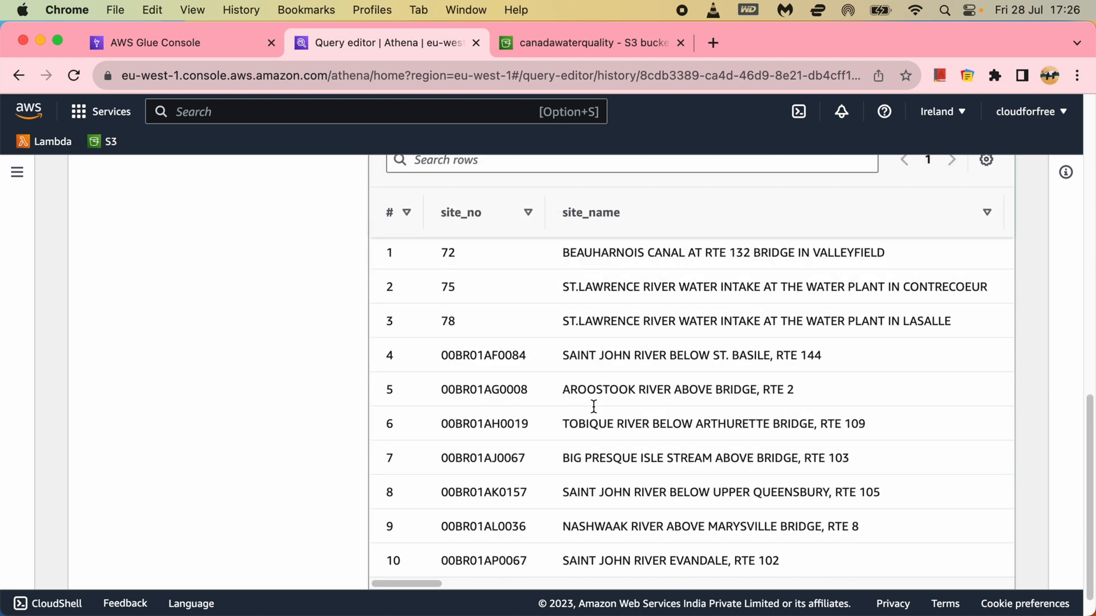
scroll(594, 406, "down", 1)
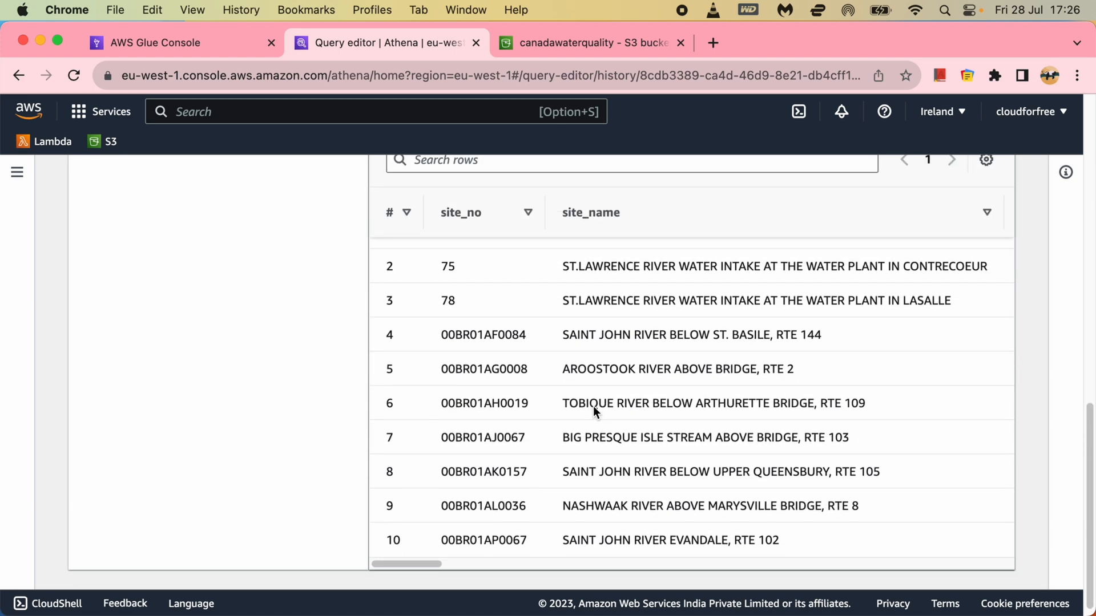
left_click_drag(419, 565, 737, 581)
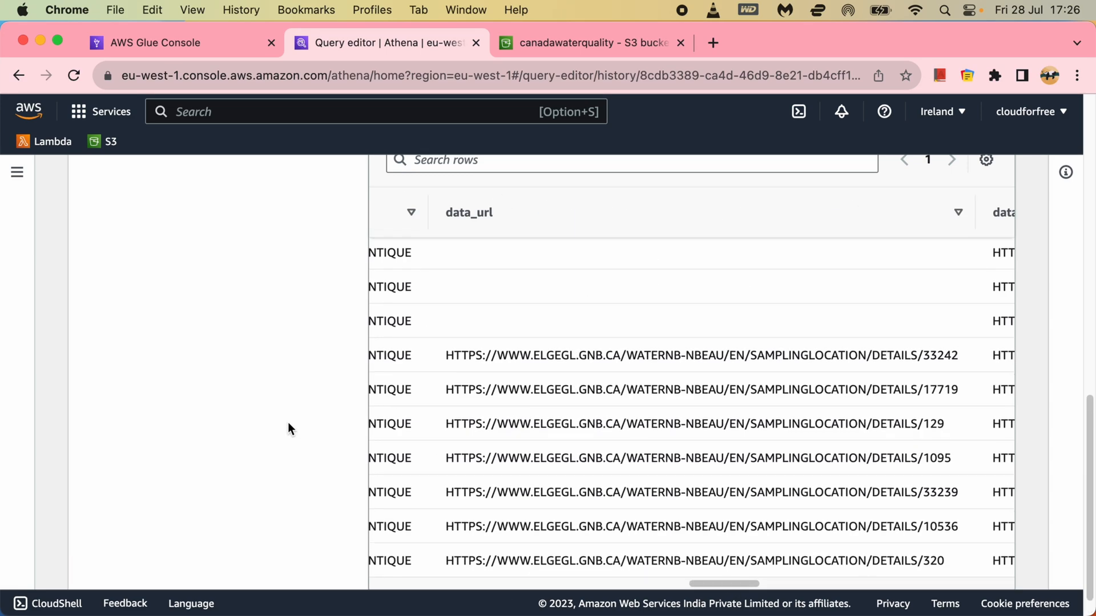
Review the generated preview query, highlighting the water_qual_eau_sites_national table name in it
scroll(289, 429, "up", 6)
scroll(585, 310, "up", 5)
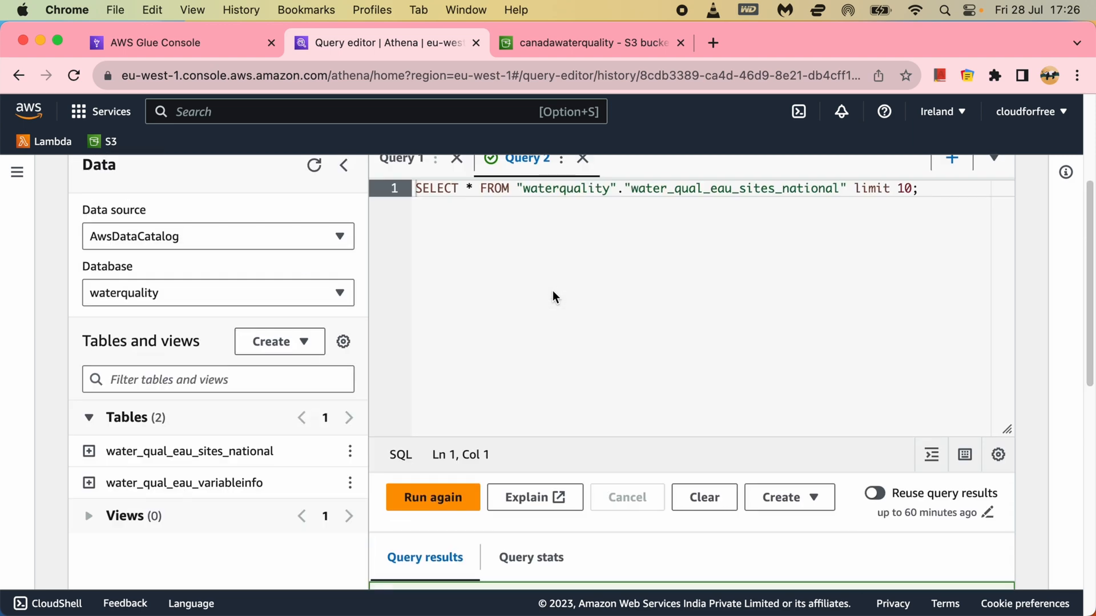
double_click(761, 228)
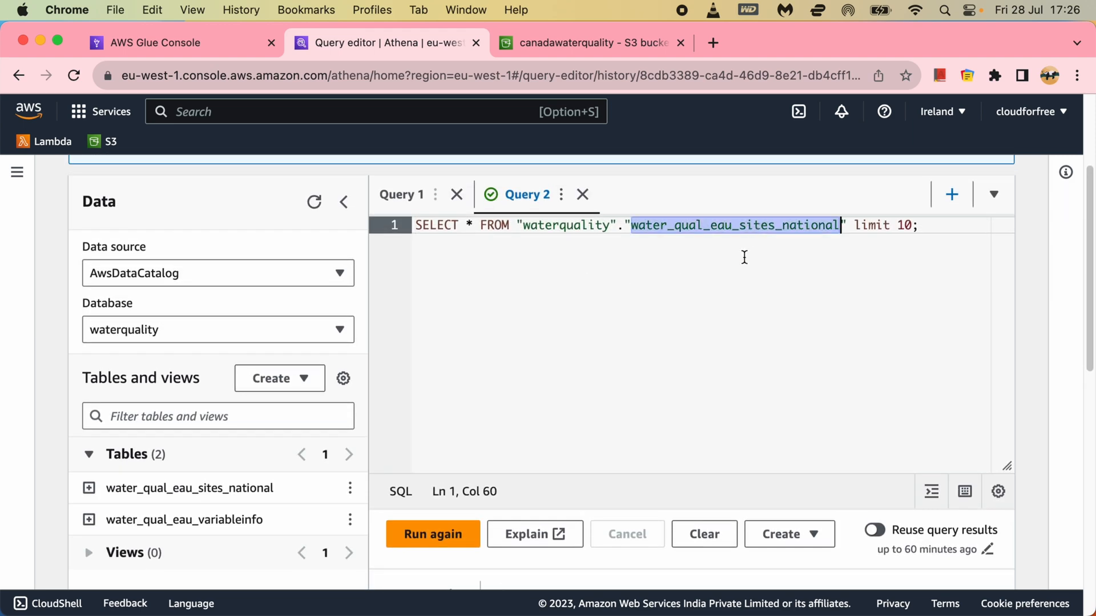
left_click(713, 304)
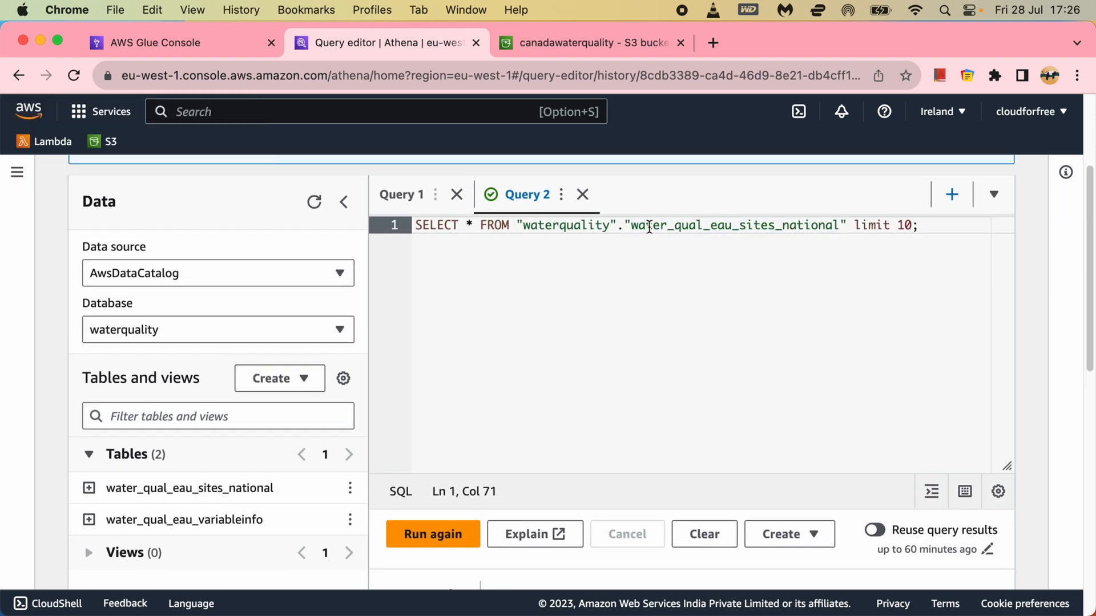
left_click_drag(639, 227, 846, 227)
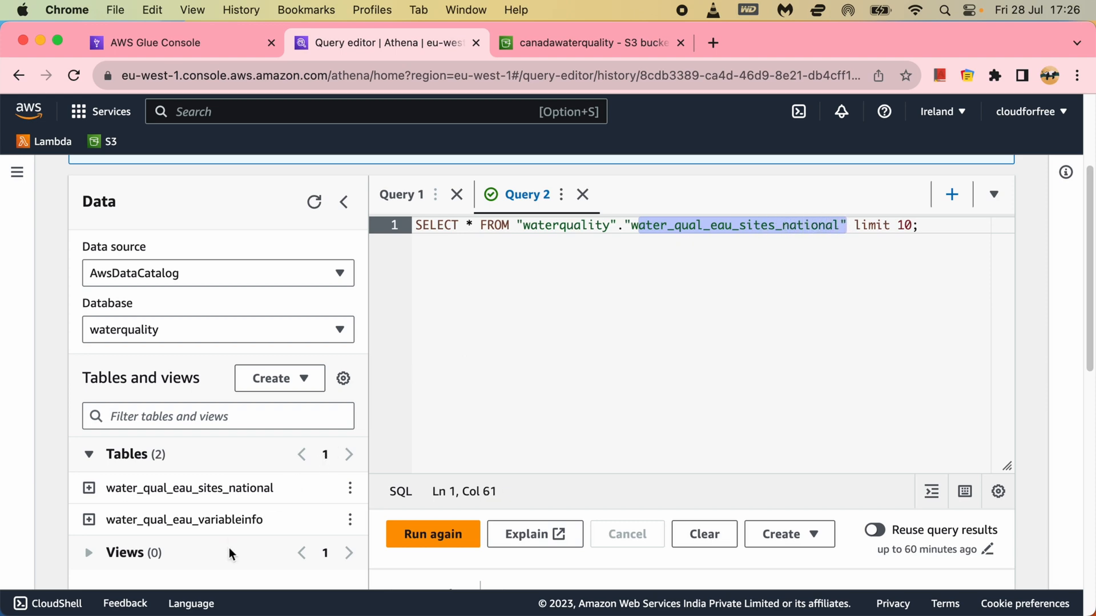
Preview the water_qual_eau_variableinfo table and inspect its result rows across to the method_title_fr column
left_click(350, 521)
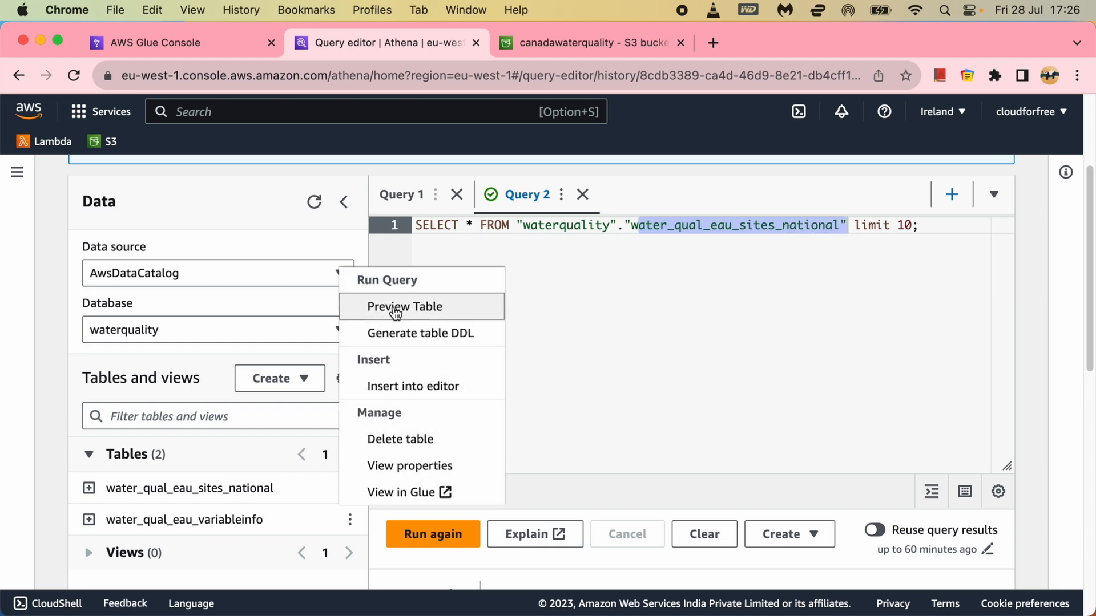
left_click(395, 307)
scroll(689, 396, "down", 5)
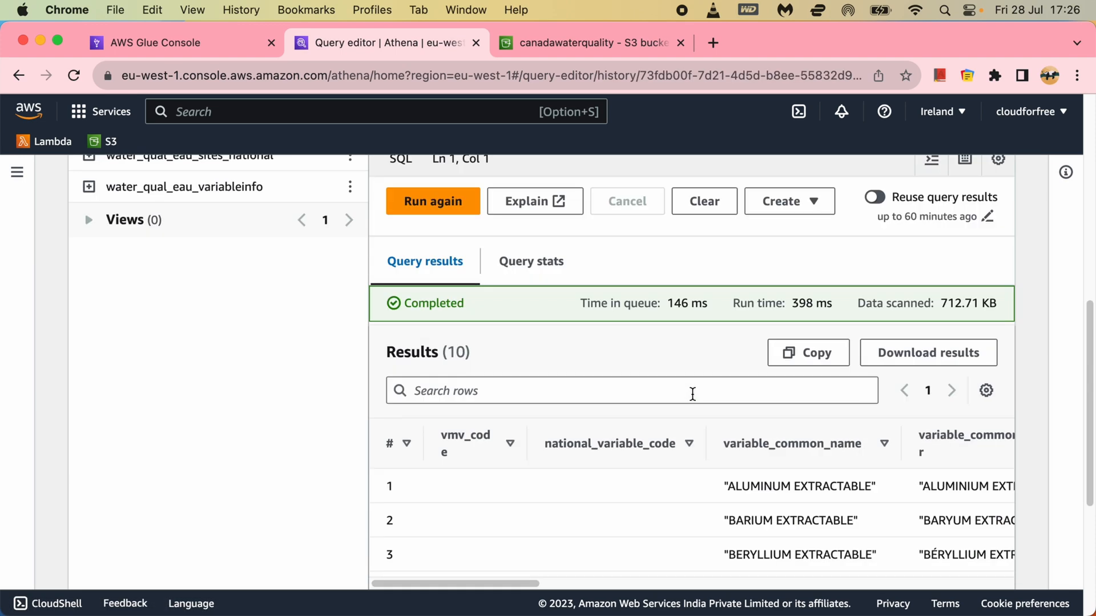
scroll(692, 394, "down", 4)
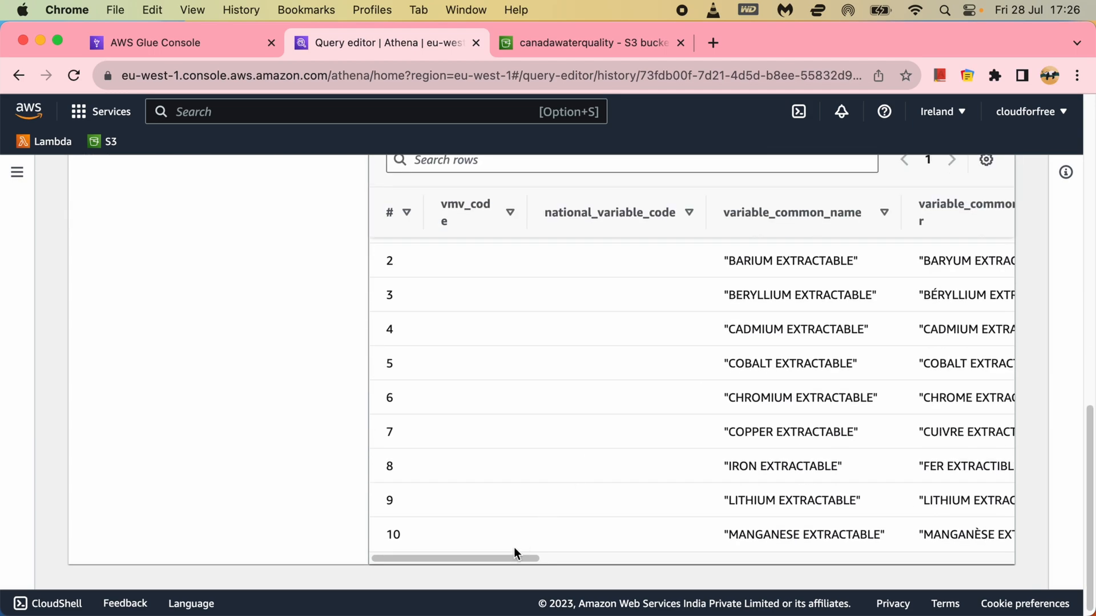
left_click_drag(508, 556, 995, 553)
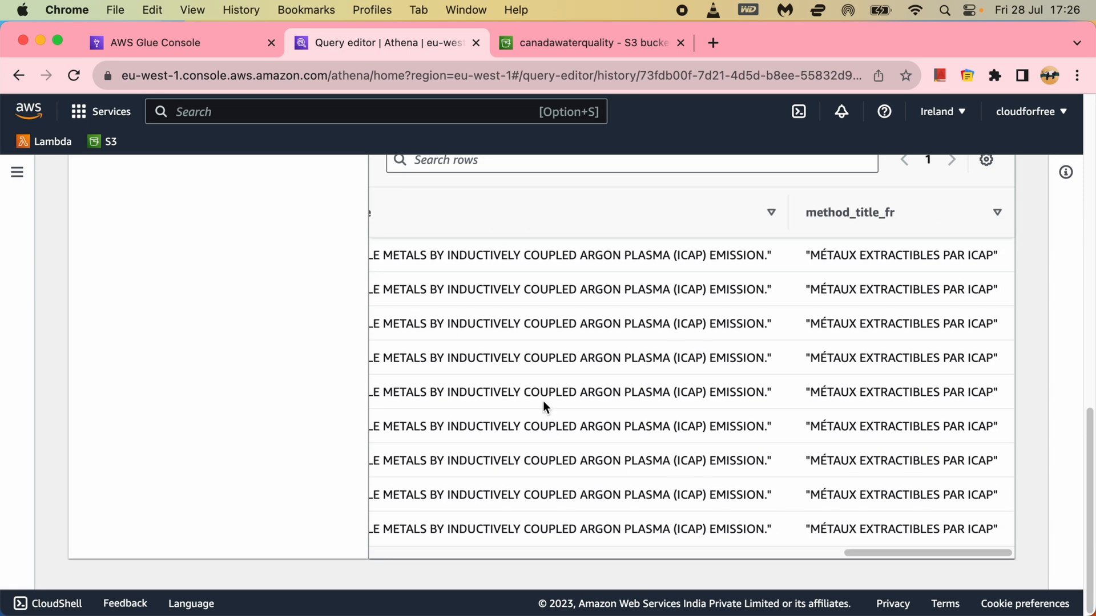
Return to Glue, open the water_qual_eau_variableinfo table, and check the data types in its schema
scroll(543, 400, "up", 15)
left_click(115, 182)
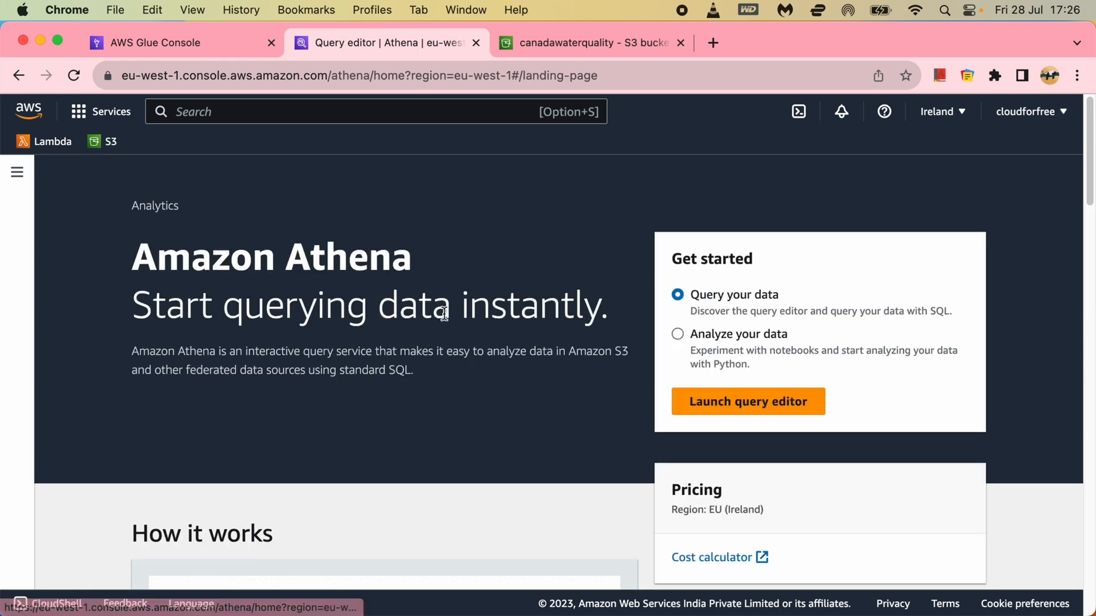
left_click(231, 46)
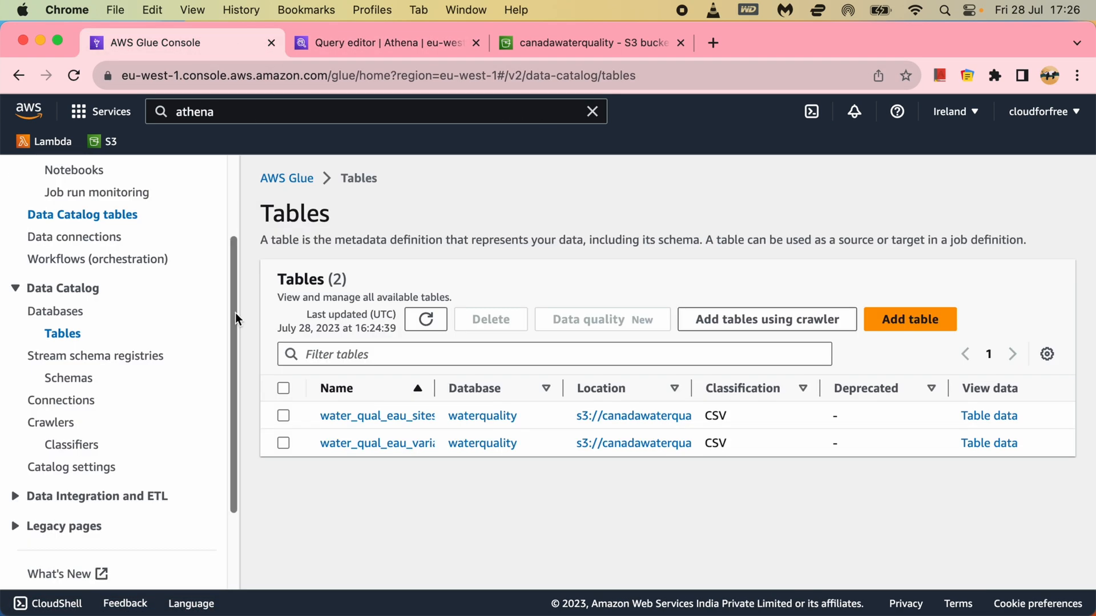
left_click(356, 448)
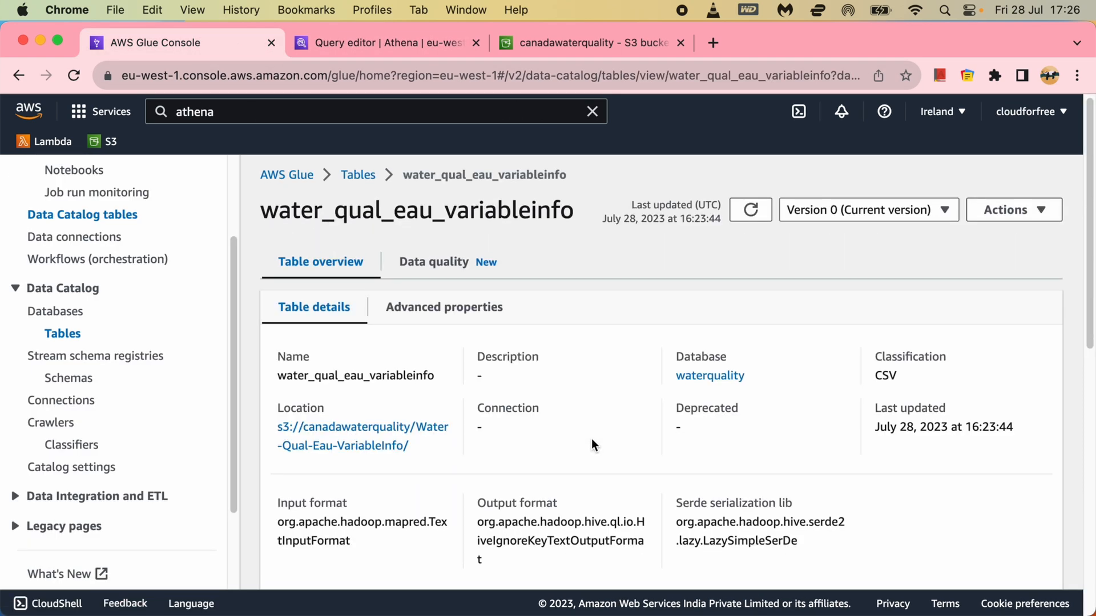
scroll(591, 438, "down", 5)
scroll(592, 439, "down", 2)
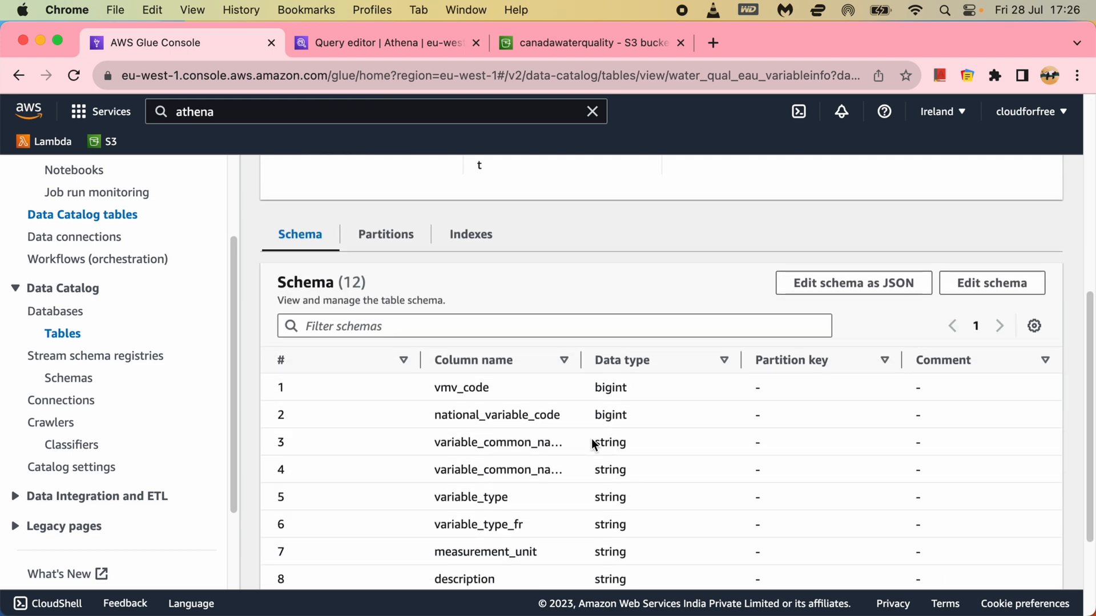
Examine the serde parameters and table properties of water_qual_eau_variableinfo, comparing them with its schema columns
scroll(591, 438, "up", 8)
left_click(436, 311)
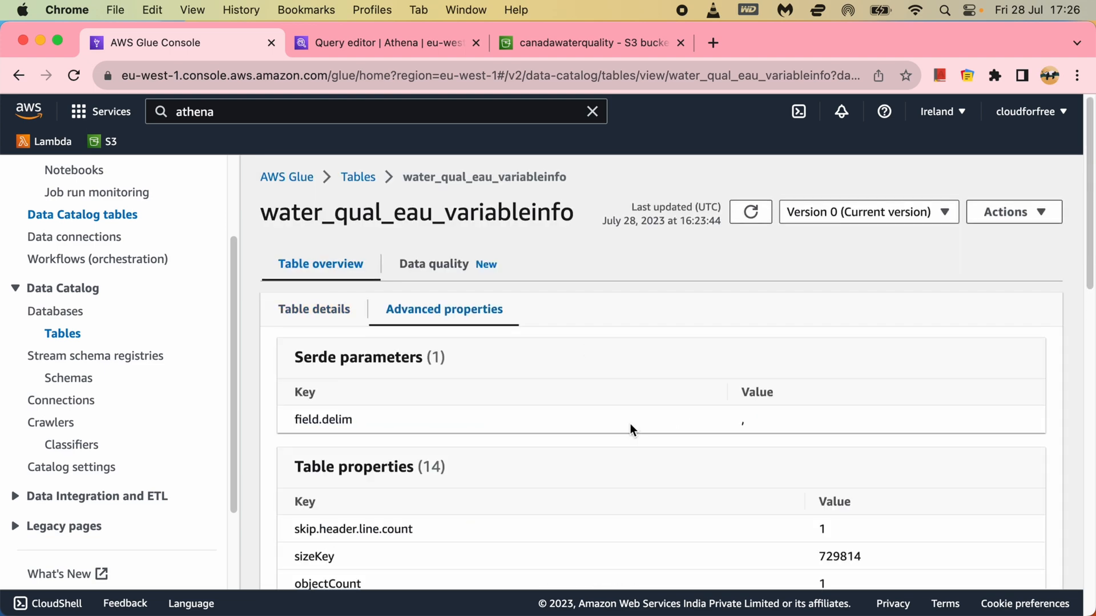
scroll(630, 428, "down", 6)
scroll(630, 425, "down", 7)
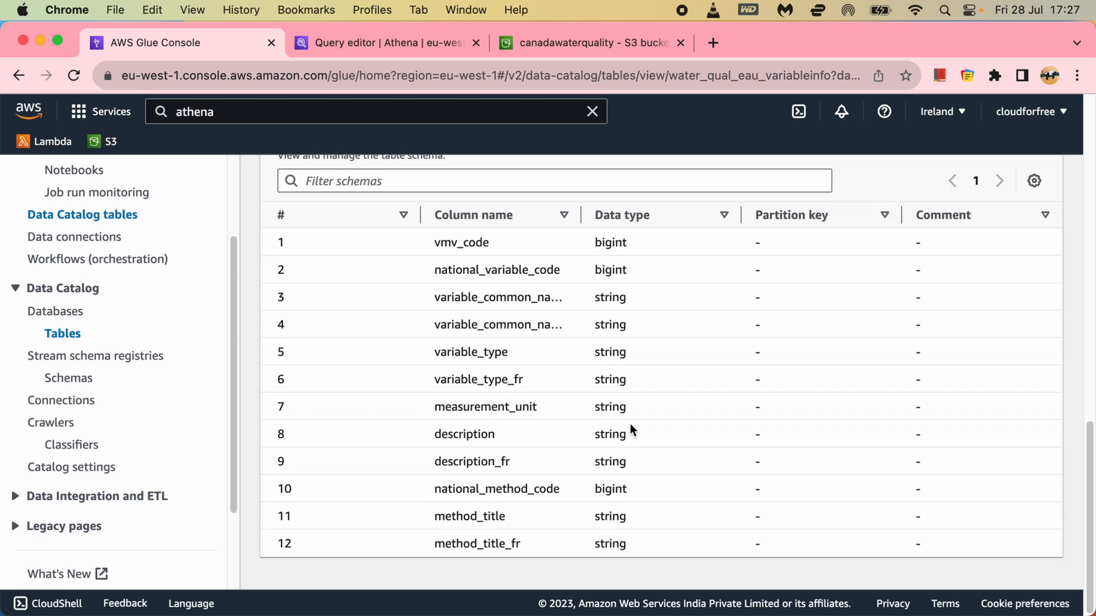
scroll(630, 424, "up", 10)
scroll(630, 423, "down", 1)
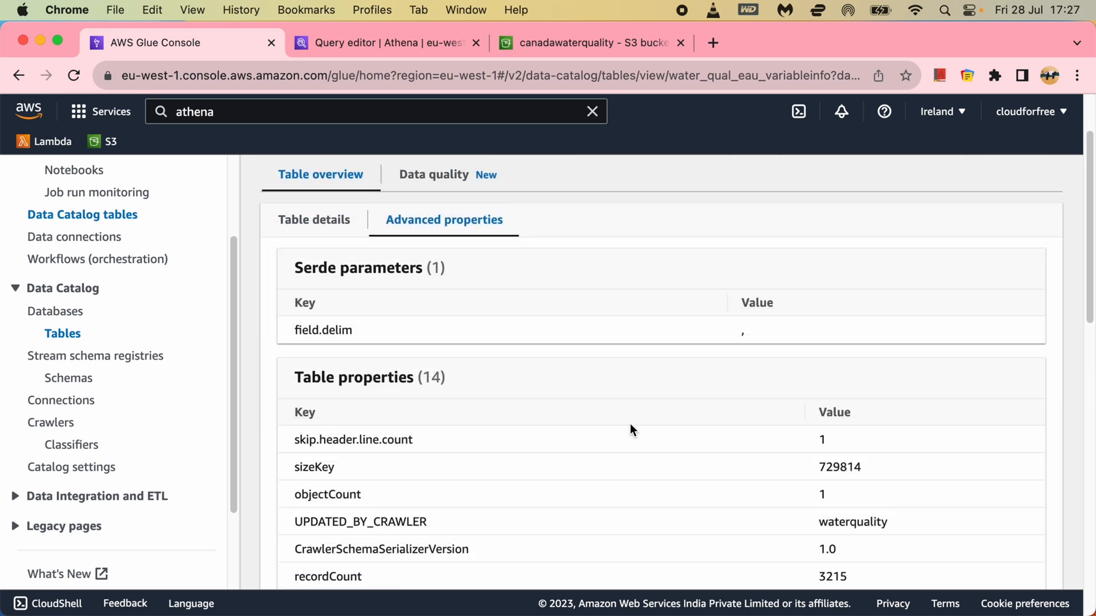
scroll(630, 424, "down", 3)
Switch to Finder and open Water-Qual-Eau-VariableInfo.csv from the Athena Data folder in Sublime Text
key("super+Tab")
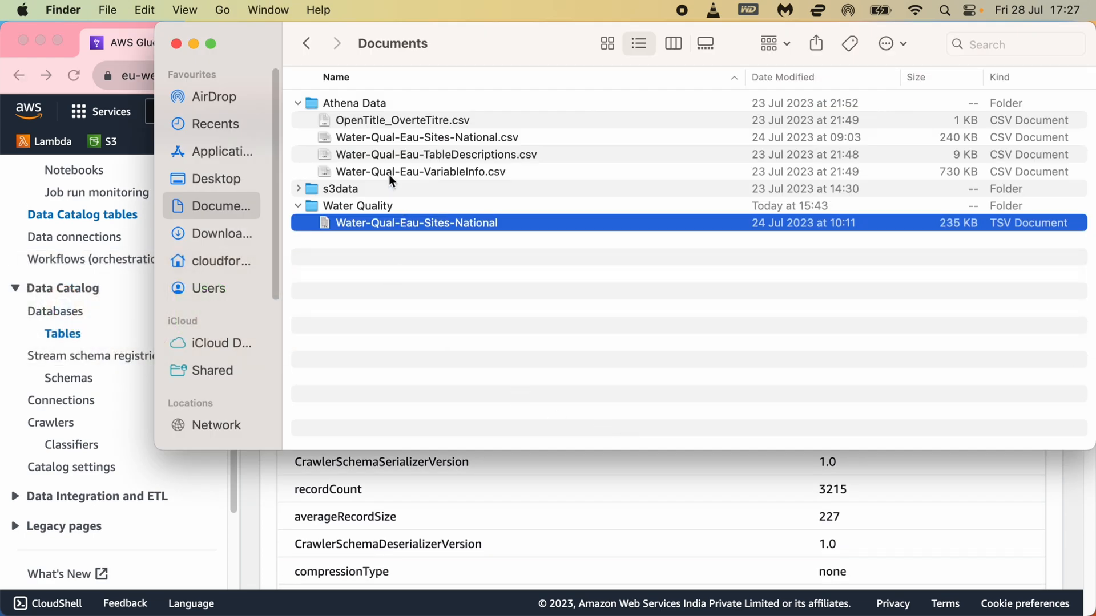
left_click(391, 172)
right_click(391, 172)
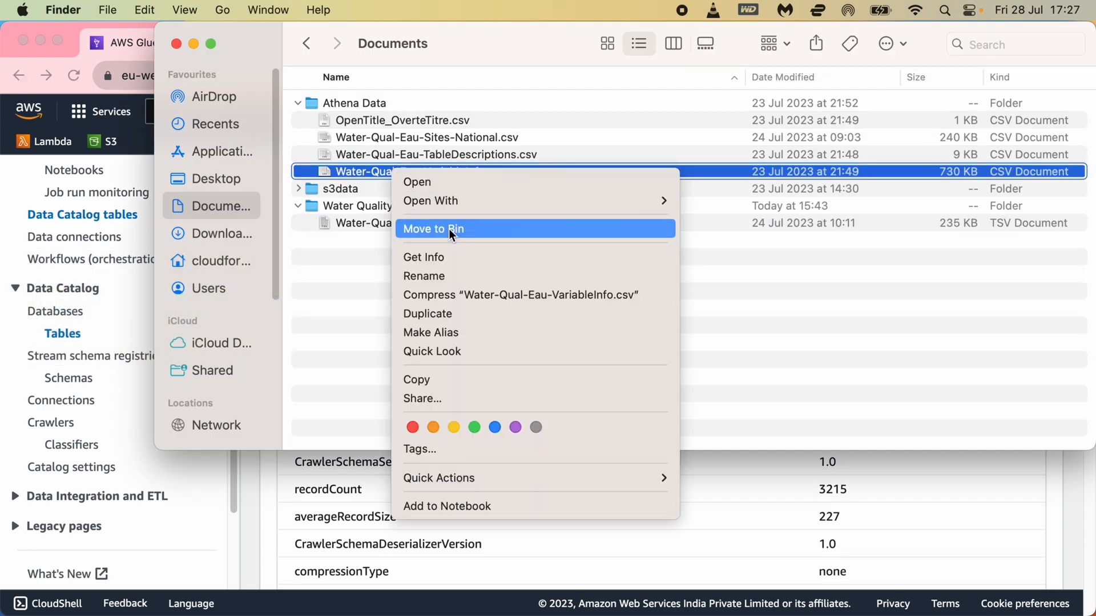
mouse_move(594, 201)
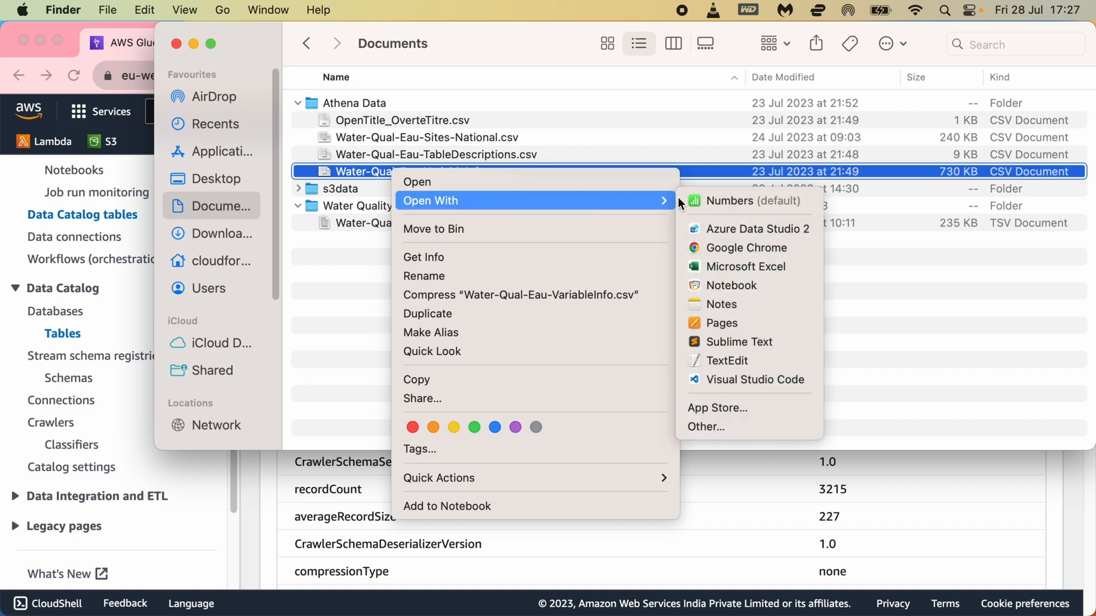
left_click(726, 342)
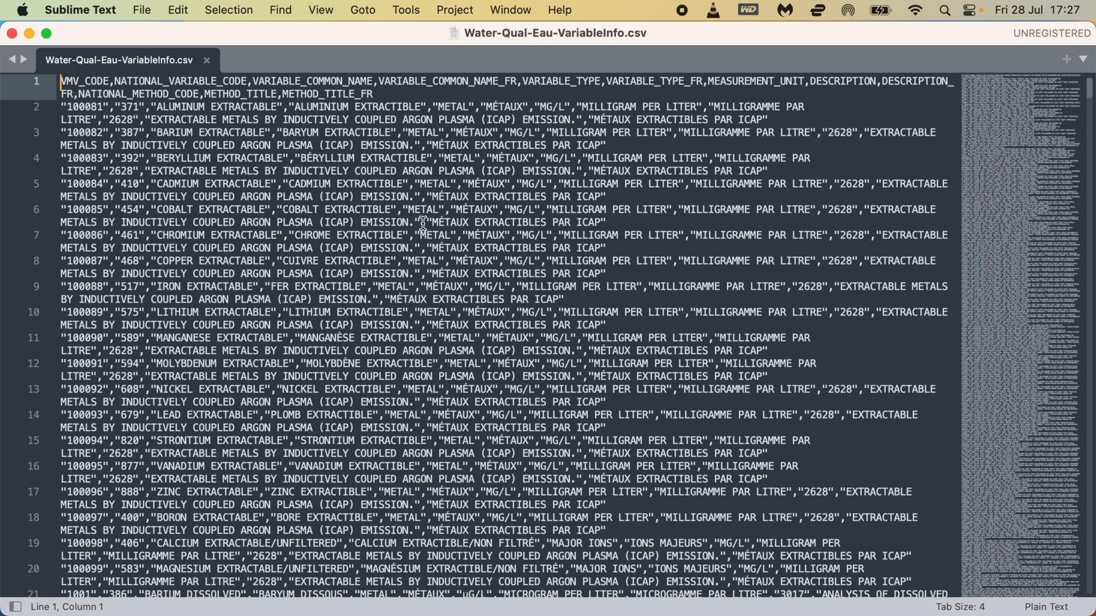
Examine how the values in Water-Qual-Eau-VariableInfo.csv are quoted, including the VMV code and national variable code
left_click_drag(423, 223, 415, 223)
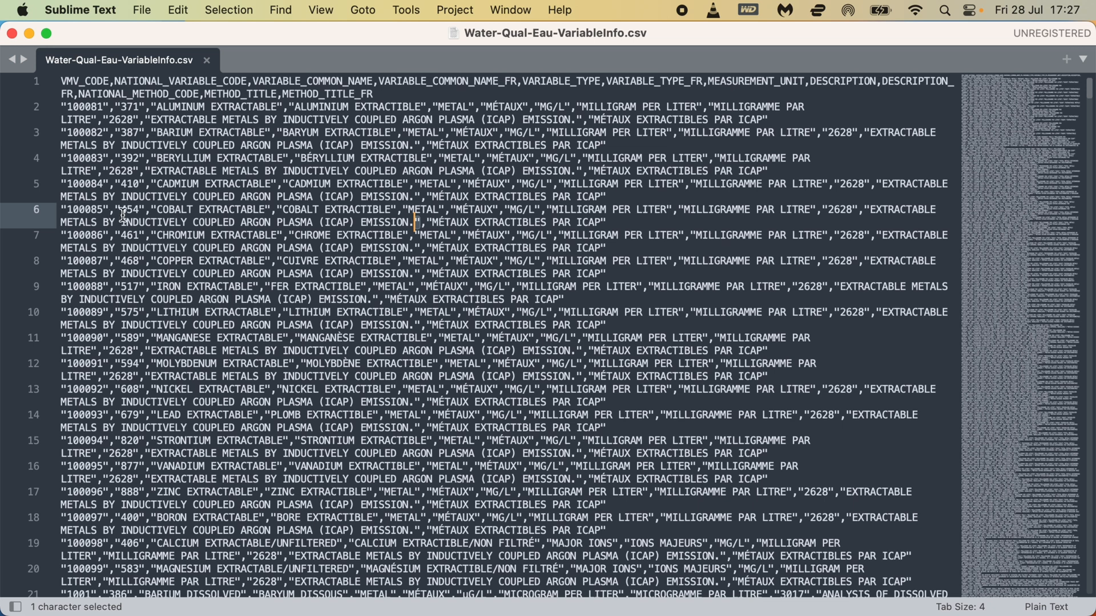
left_click_drag(123, 216, 116, 212)
left_click_drag(122, 107, 140, 107)
left_click(144, 107)
left_click(314, 183)
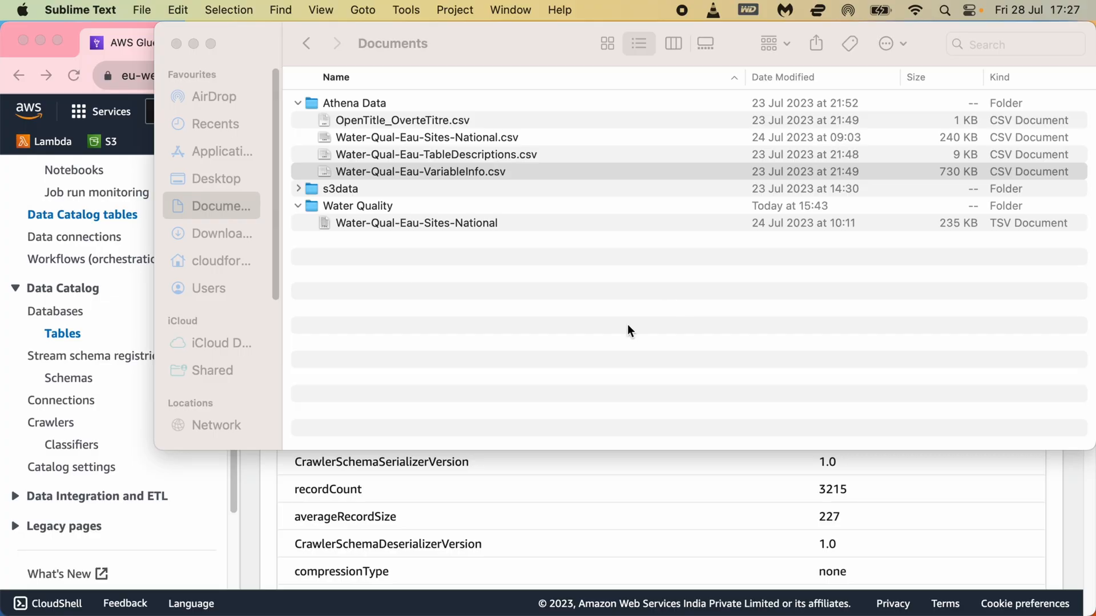
Switch back to AWS Glue in Chrome and delete both water_qual_eau_sites_national and water_qual_eau_variableinfo from the catalog tables
left_click(628, 331)
left_click(755, 492)
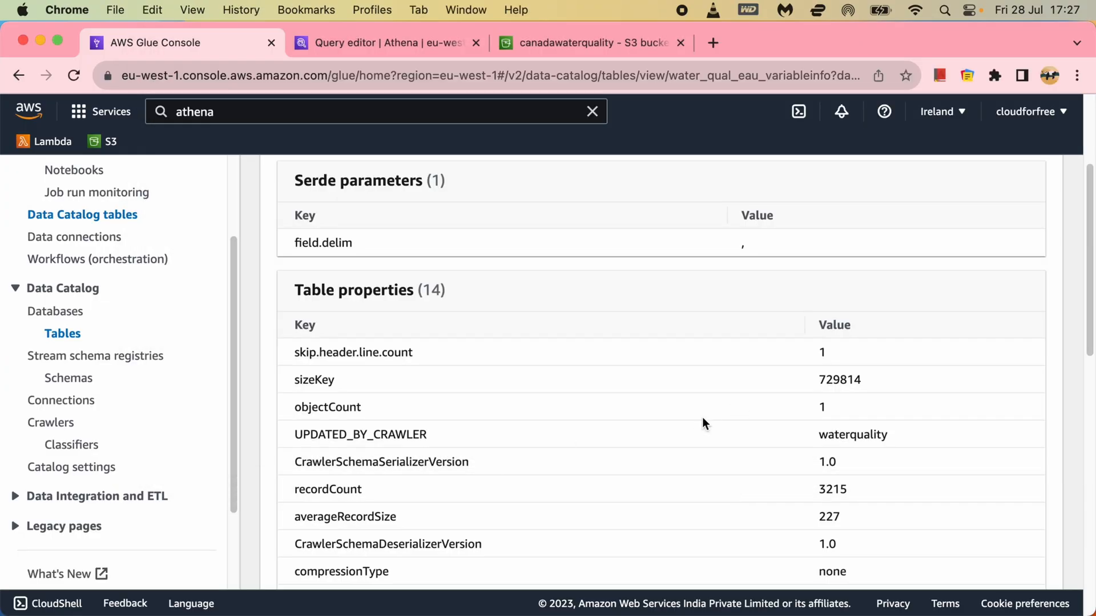
left_click(63, 334)
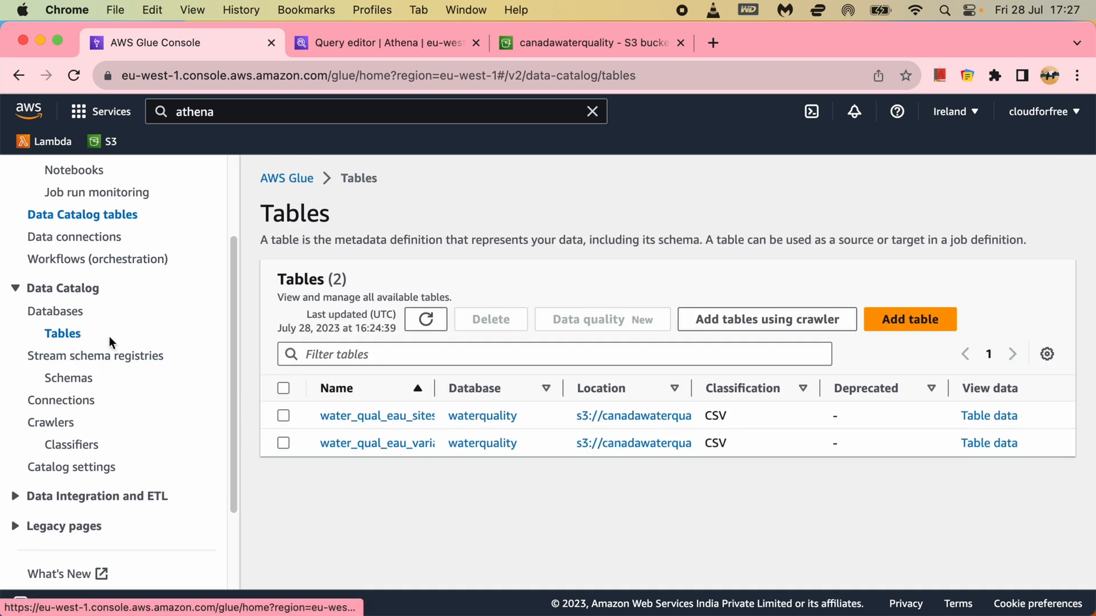
left_click(284, 388)
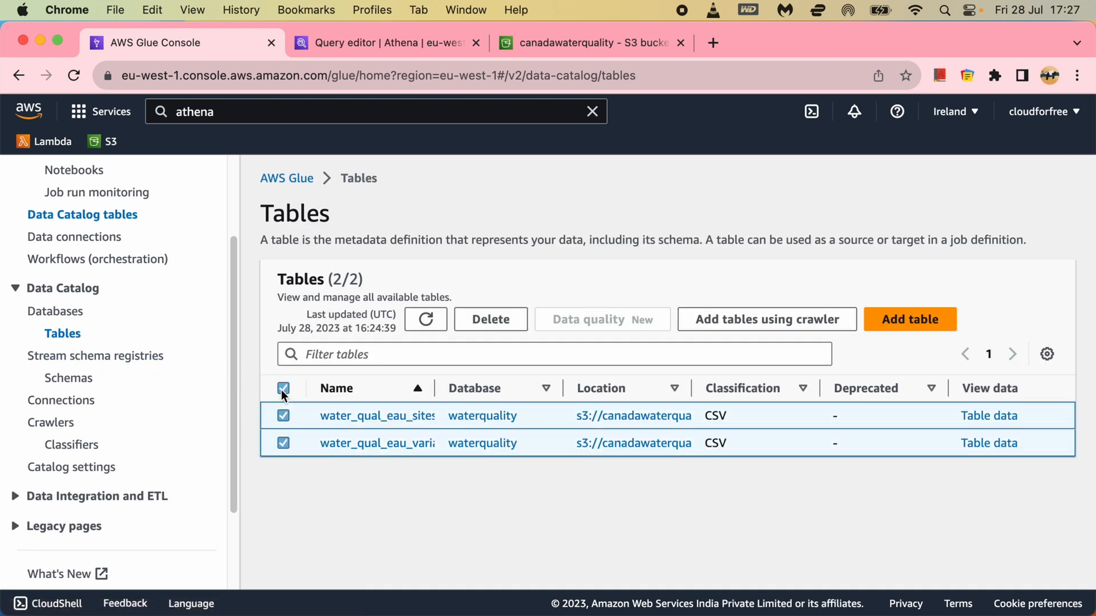
left_click(503, 323)
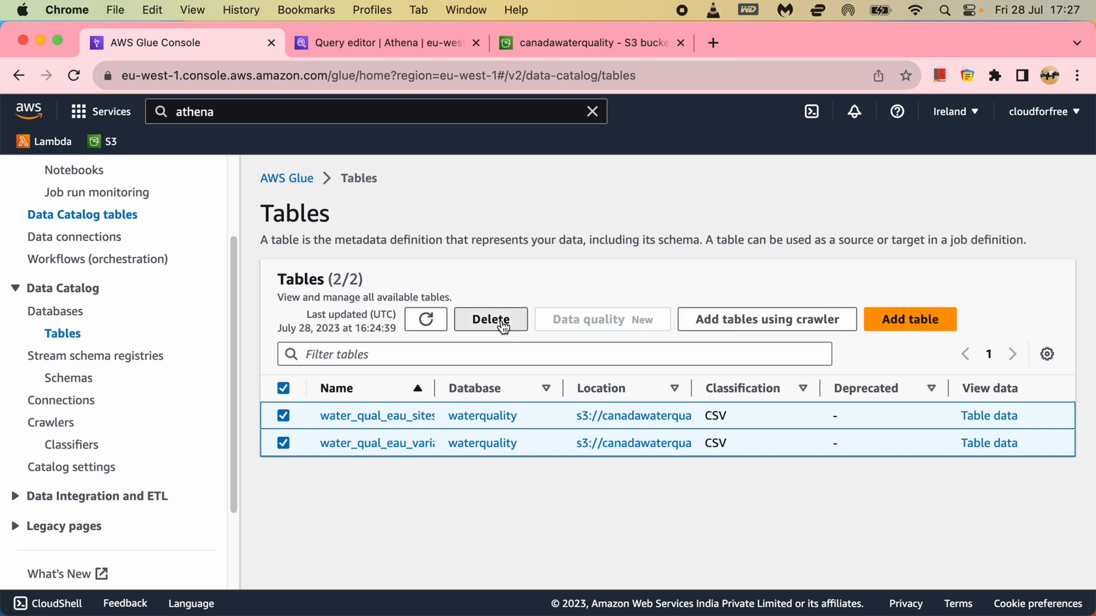
left_click(537, 418)
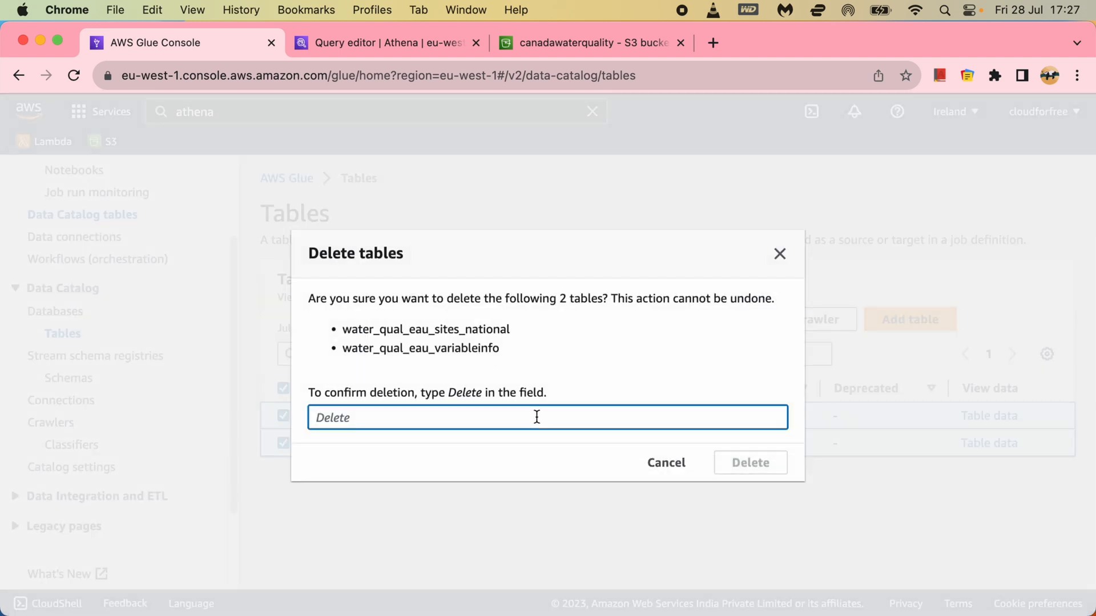
type("Deleted")
key("BackSpace")
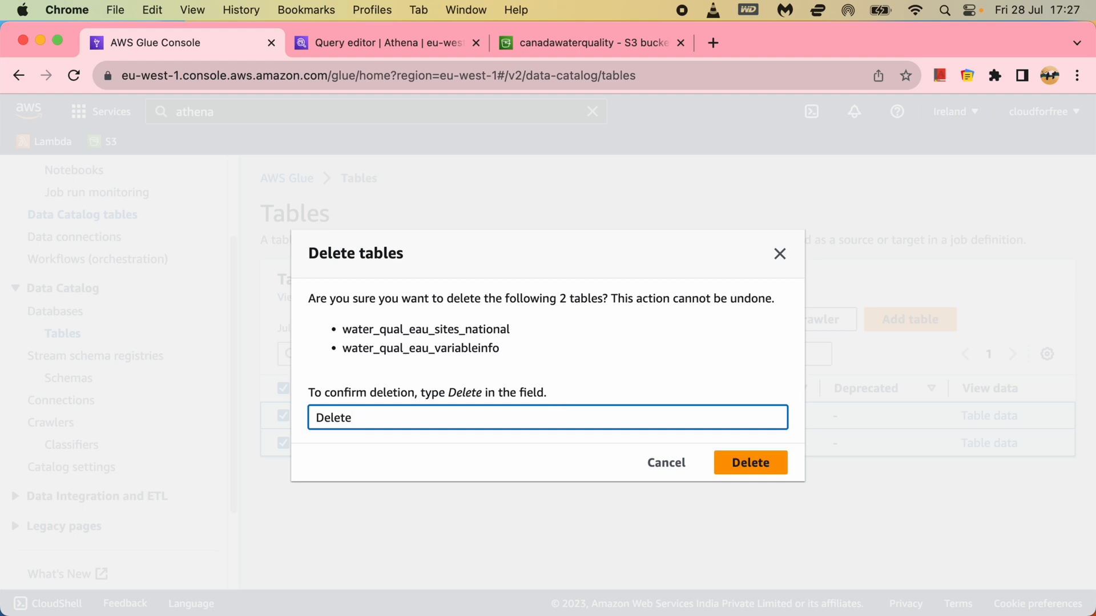
left_click(754, 462)
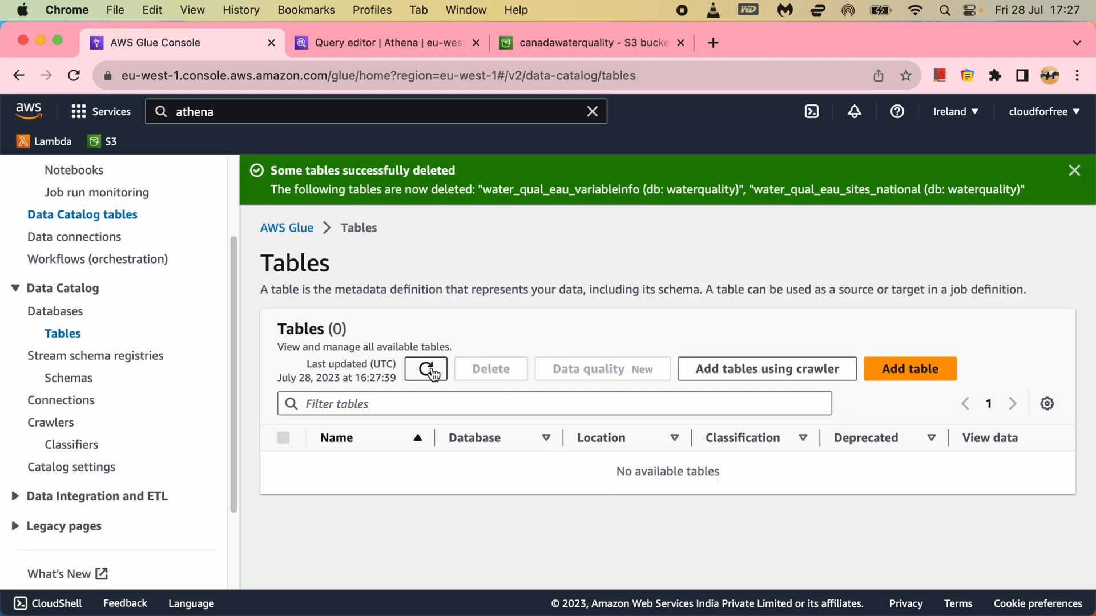
Start adding a table manually, naming it Table1 and assigning it to the waterquality database
left_click(910, 368)
left_click(624, 365)
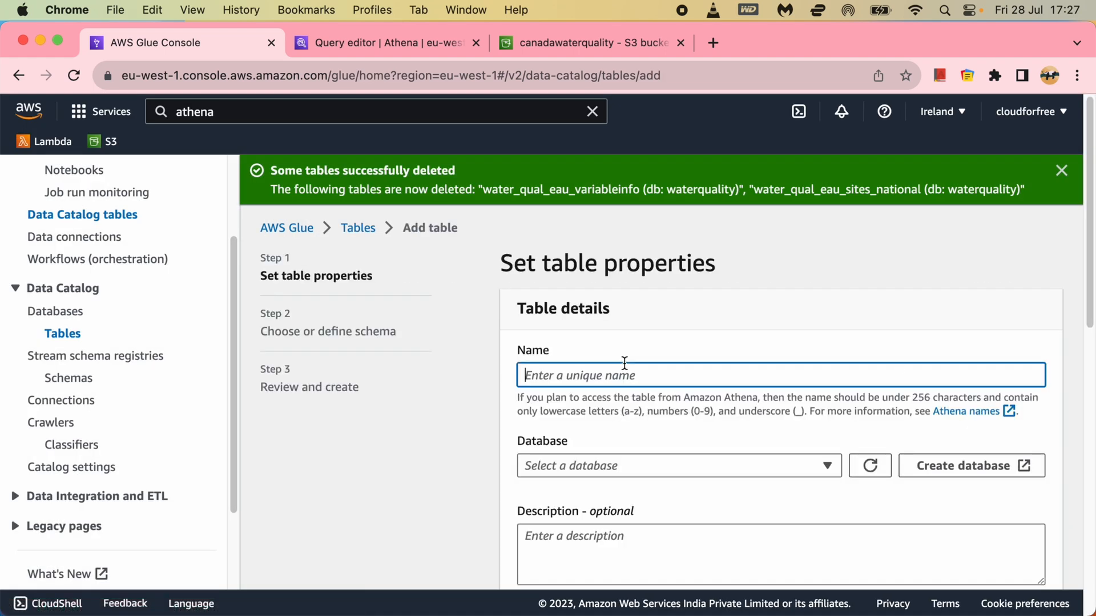
type("Table1")
scroll(654, 375, "down", 3)
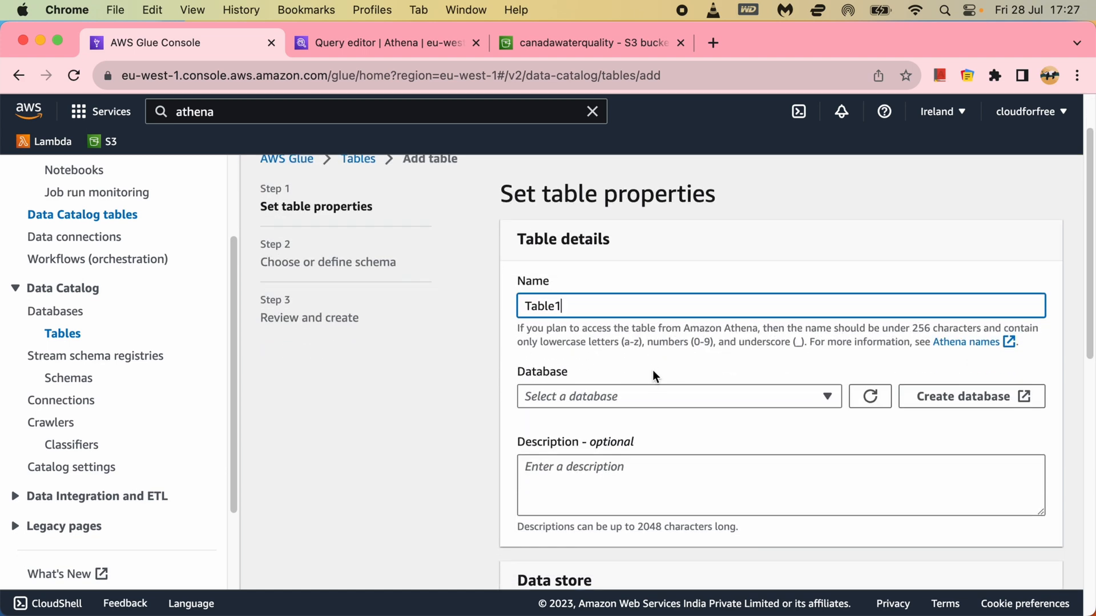
scroll(652, 370, "down", 1)
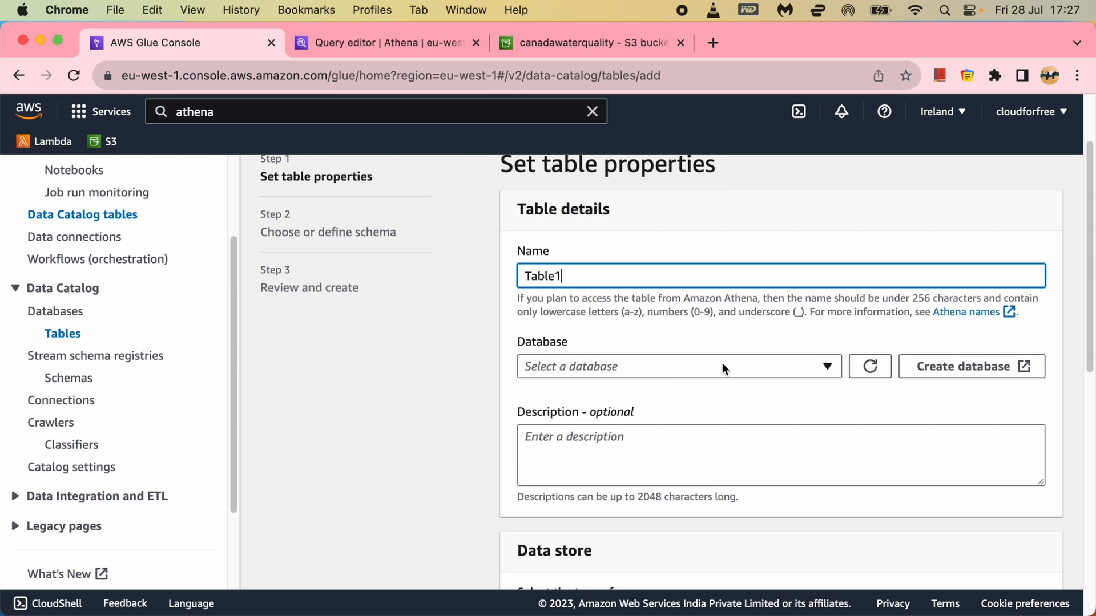
left_click(827, 368)
left_click(581, 419)
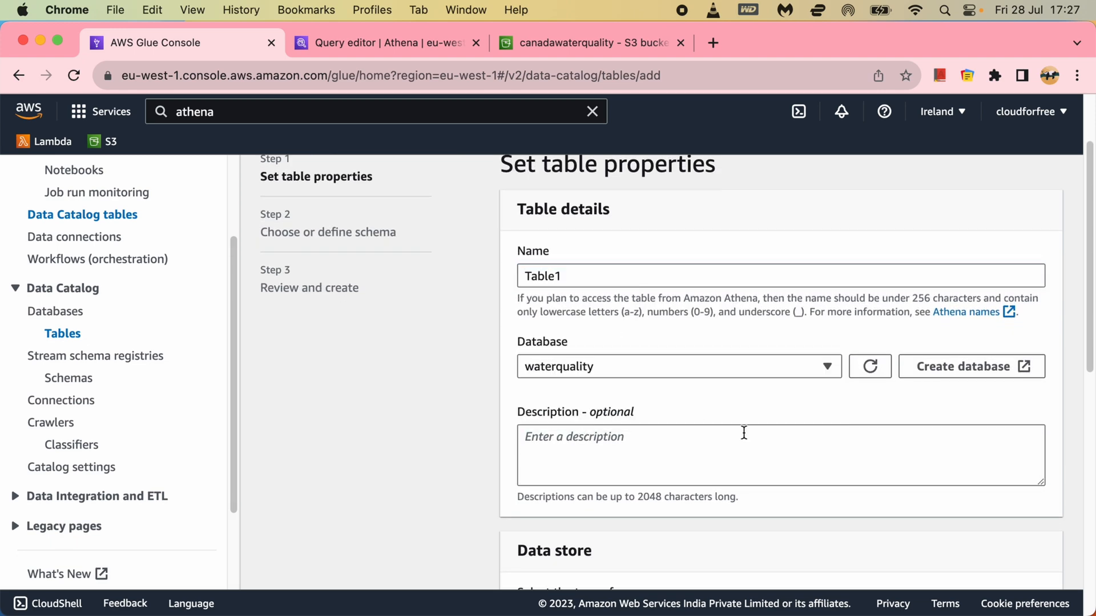
Set Table1's S3 include path to the Water-Qual-Eau-Sites-National/ folder in the canadawaterquality bucket
scroll(744, 433, "down", 3)
scroll(742, 432, "down", 4)
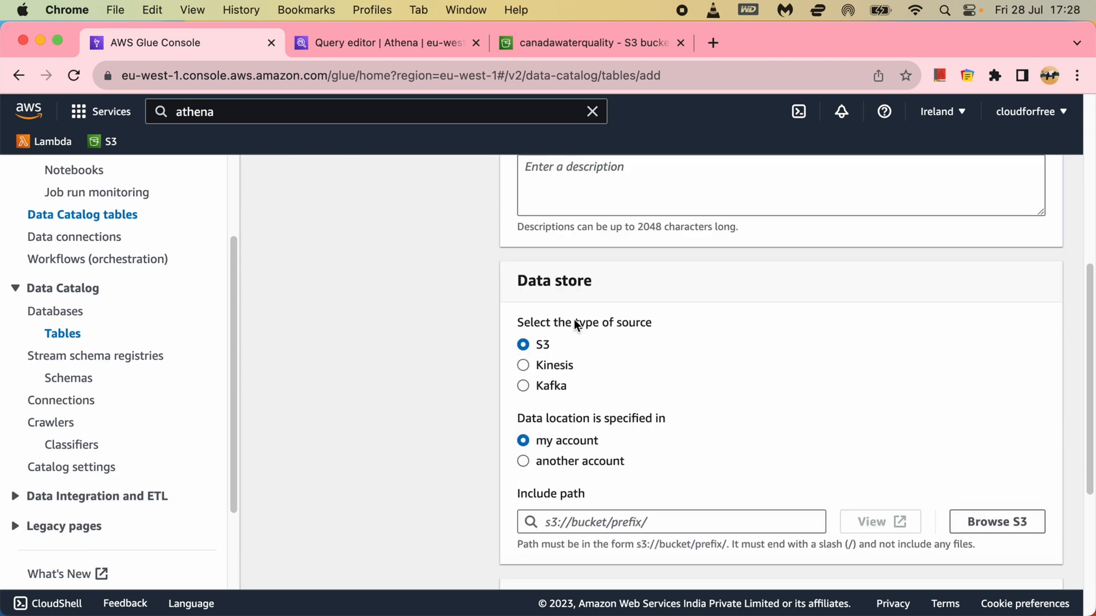
left_click(790, 521)
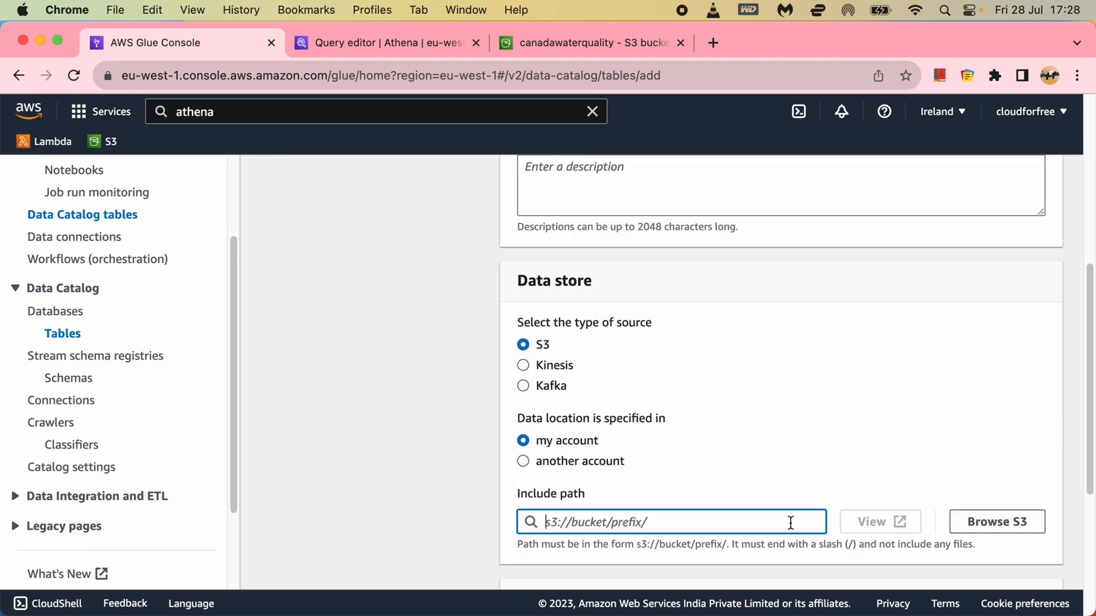
left_click(1020, 525)
left_click(160, 426)
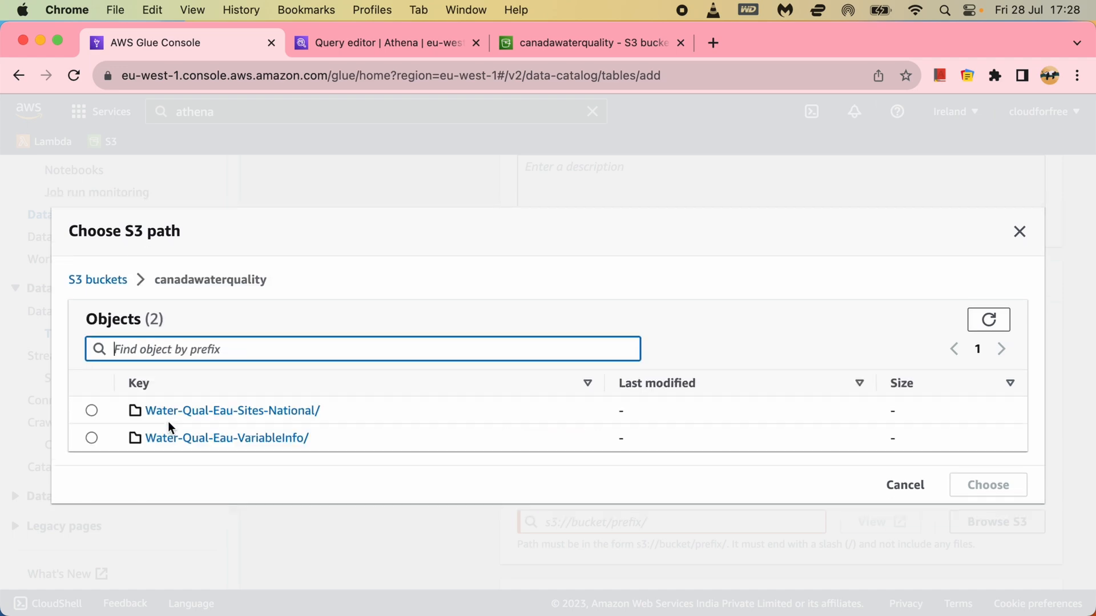
left_click(92, 410)
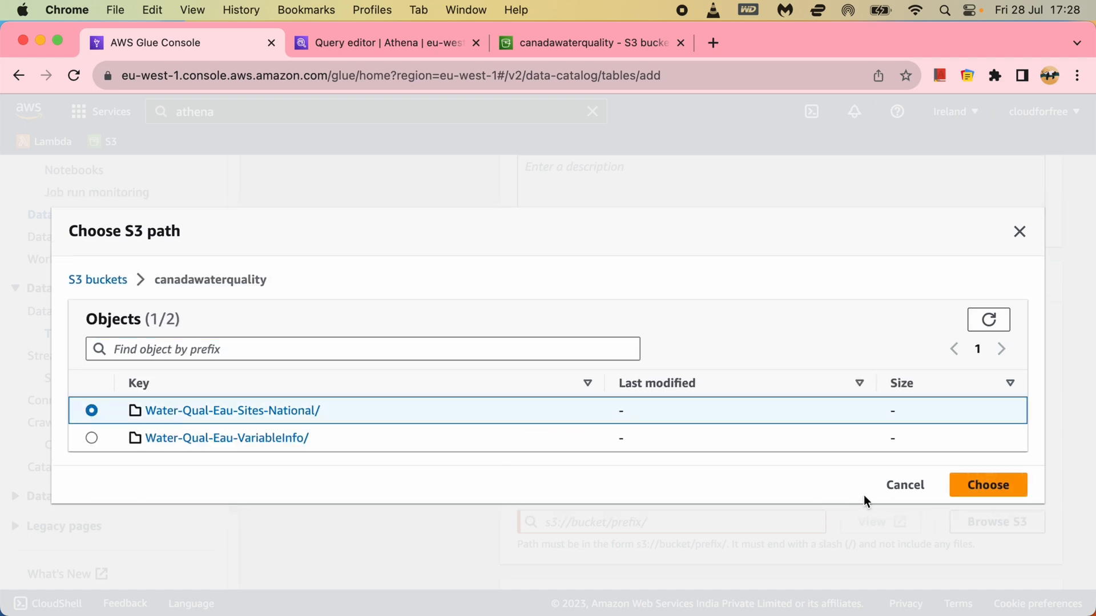
left_click(985, 485)
Set Table1's data format to CSV with a Tab (\t) delimiter and proceed to the schema definition
scroll(806, 450, "down", 3)
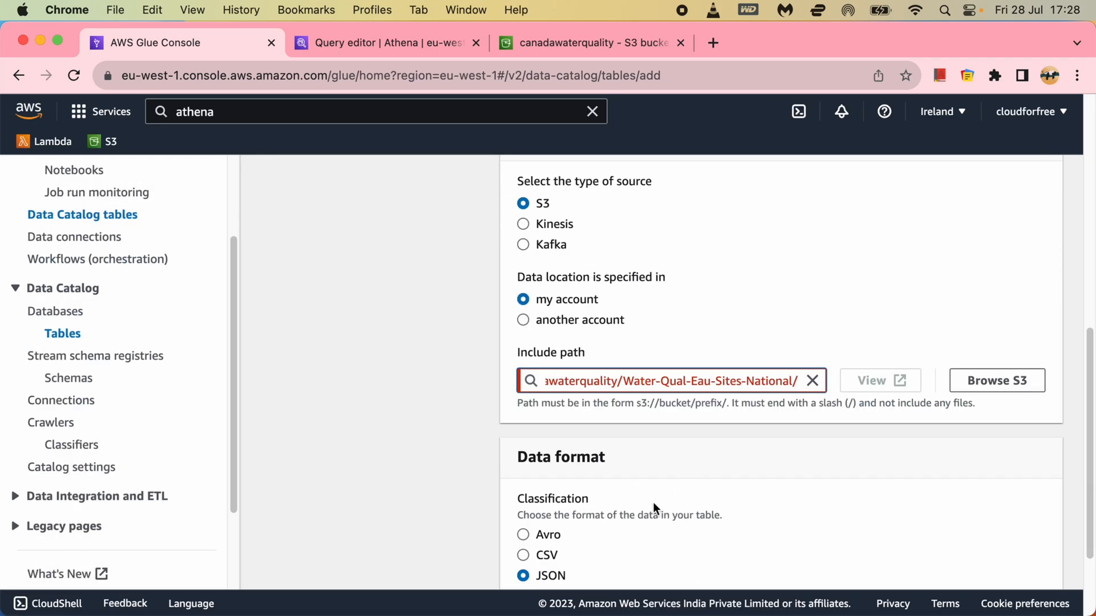
scroll(653, 502, "down", 3)
left_click(522, 436)
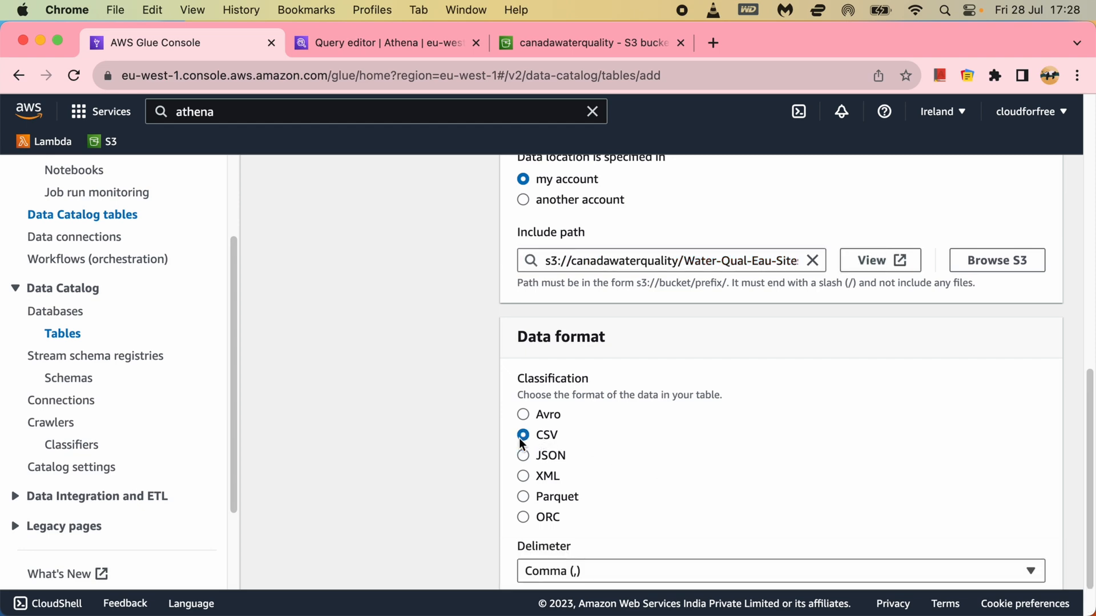
scroll(782, 533, "down", 1)
left_click(1031, 515)
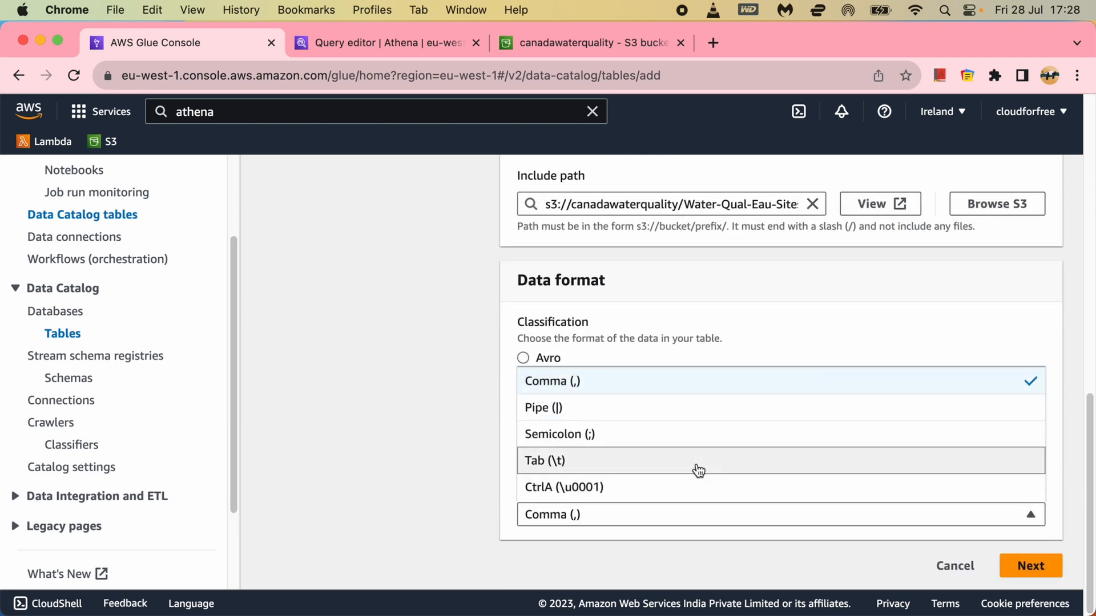
left_click(697, 467)
left_click(1031, 565)
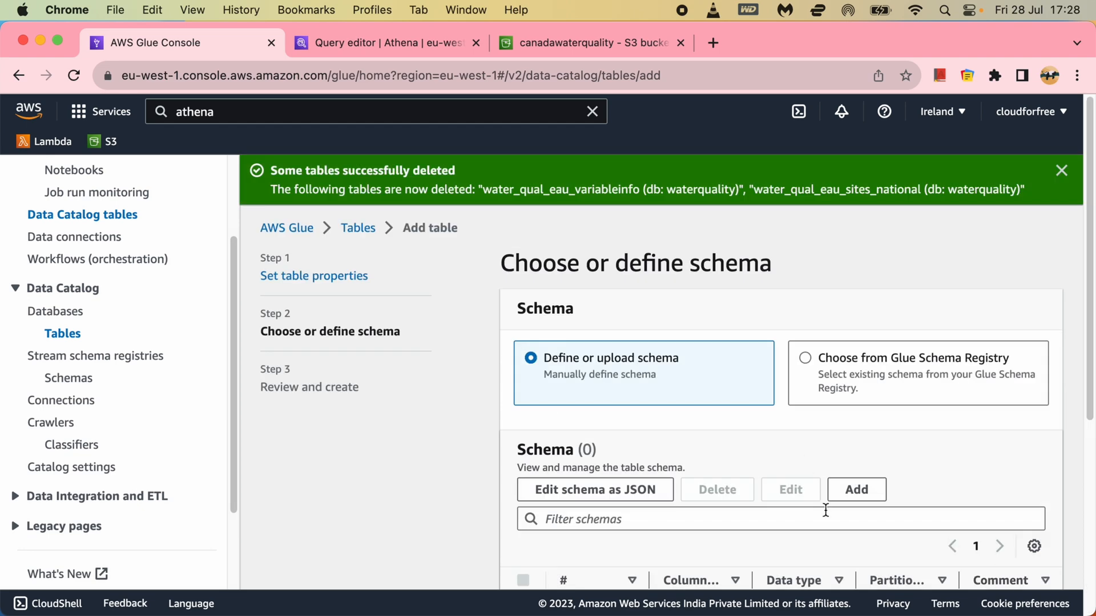
Leave the schema undefined, review Table1's properties and data store, and create the table
scroll(825, 510, "down", 5)
left_click(1030, 566)
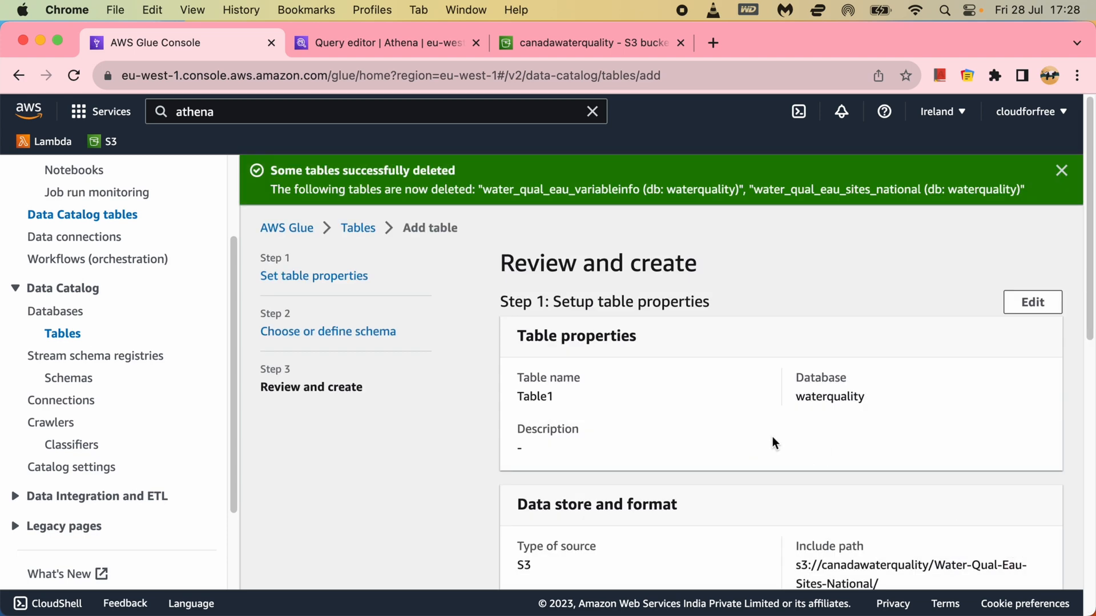
scroll(768, 470, "down", 5)
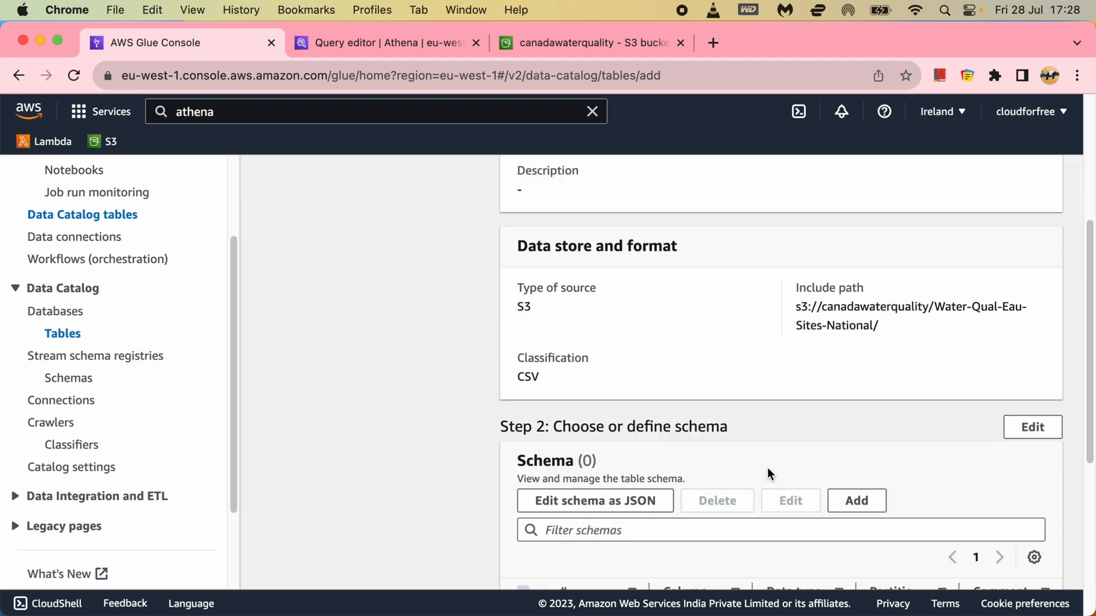
scroll(767, 468, "up", 5)
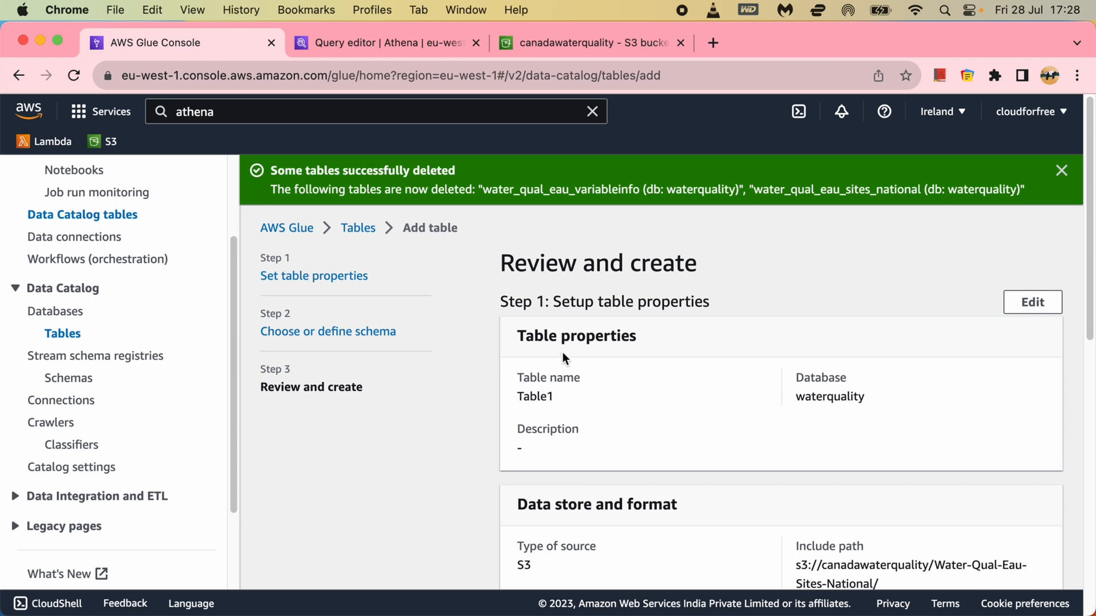
scroll(792, 489, "down", 10)
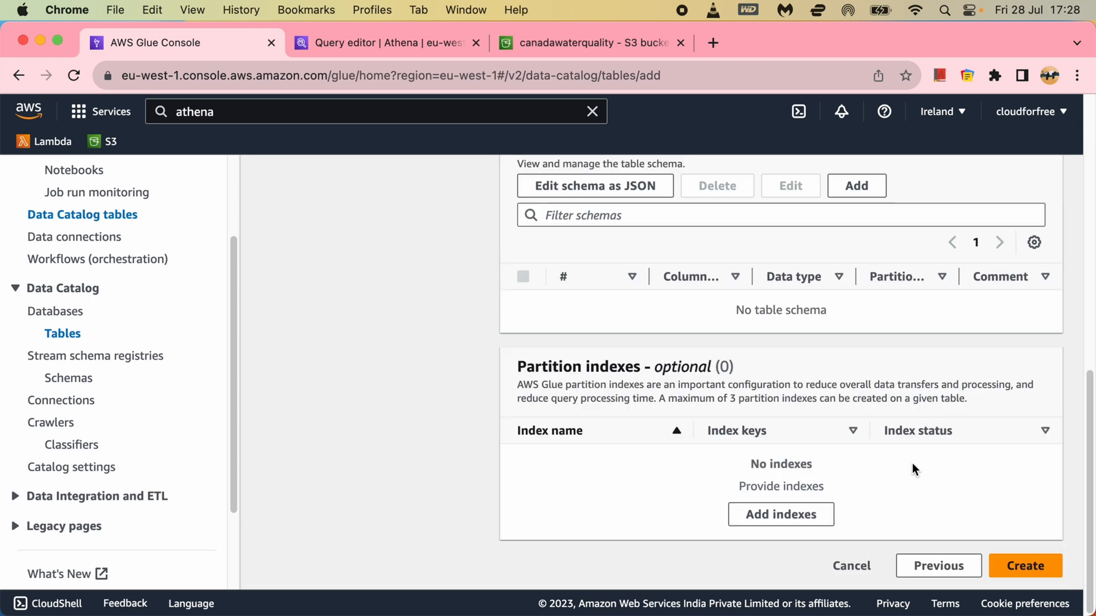
left_click(1021, 565)
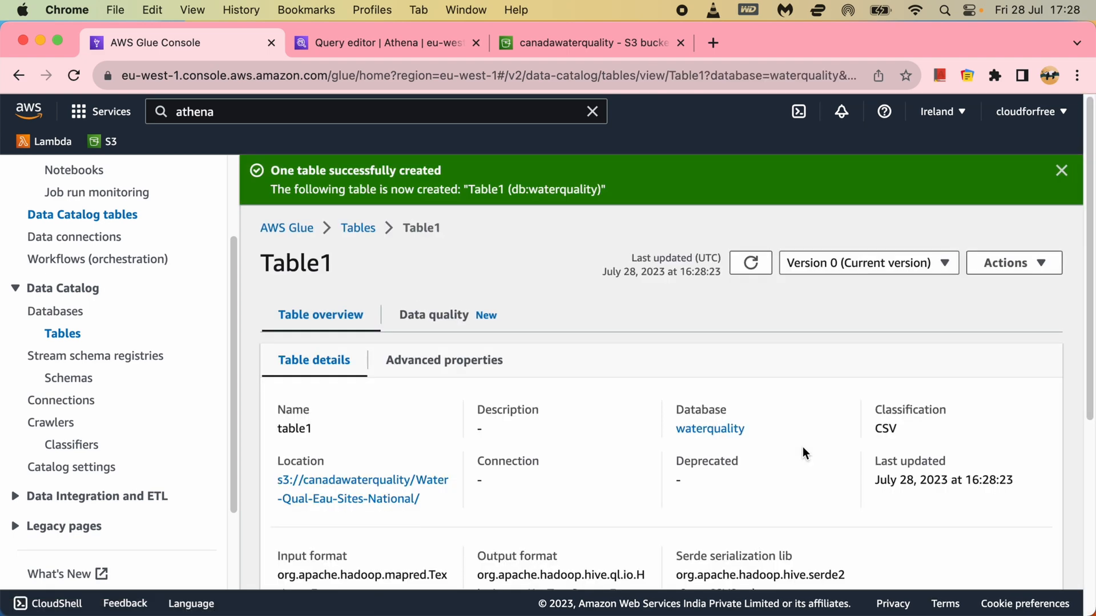
Look over Table1's details, return to the Tables list, and refresh it
scroll(723, 460, "down", 5)
scroll(689, 464, "up", 5)
left_click(359, 228)
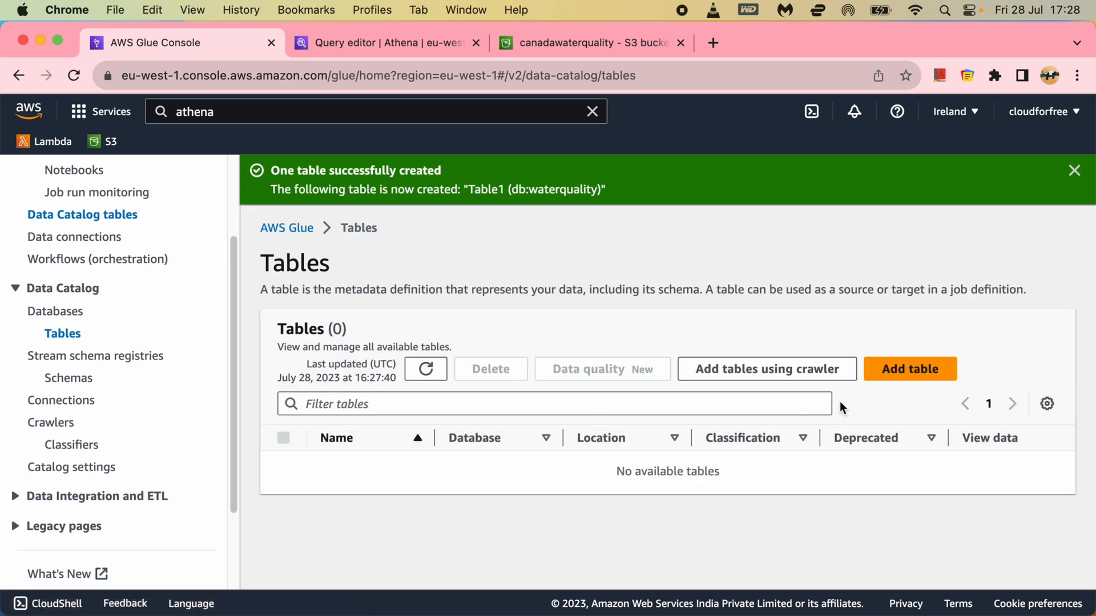
left_click(446, 369)
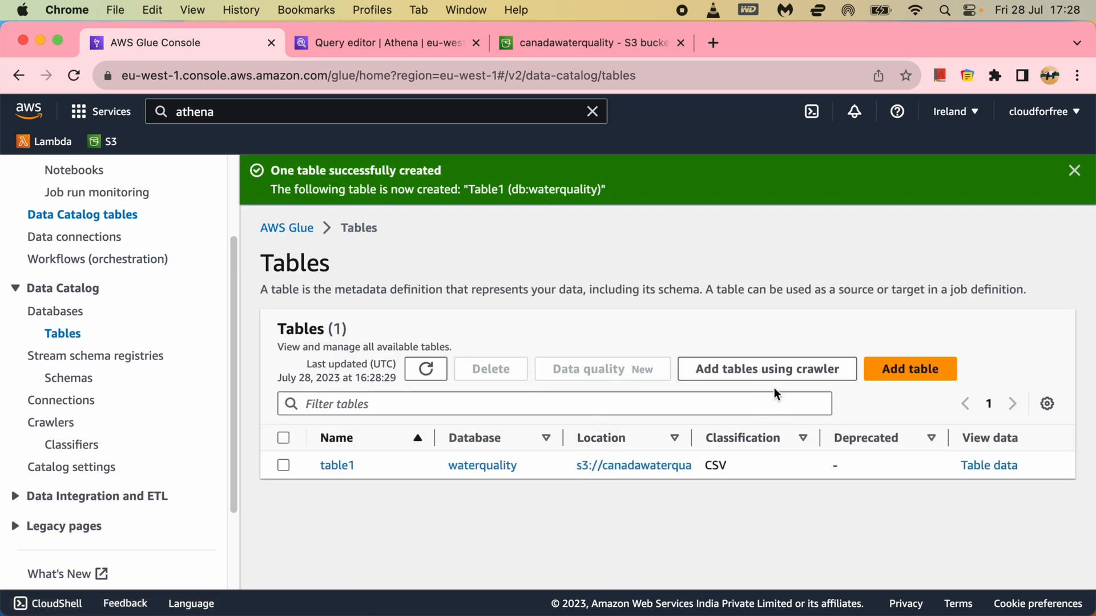
Start adding a second table named table2 in the waterquality database
left_click(910, 370)
left_click(600, 380)
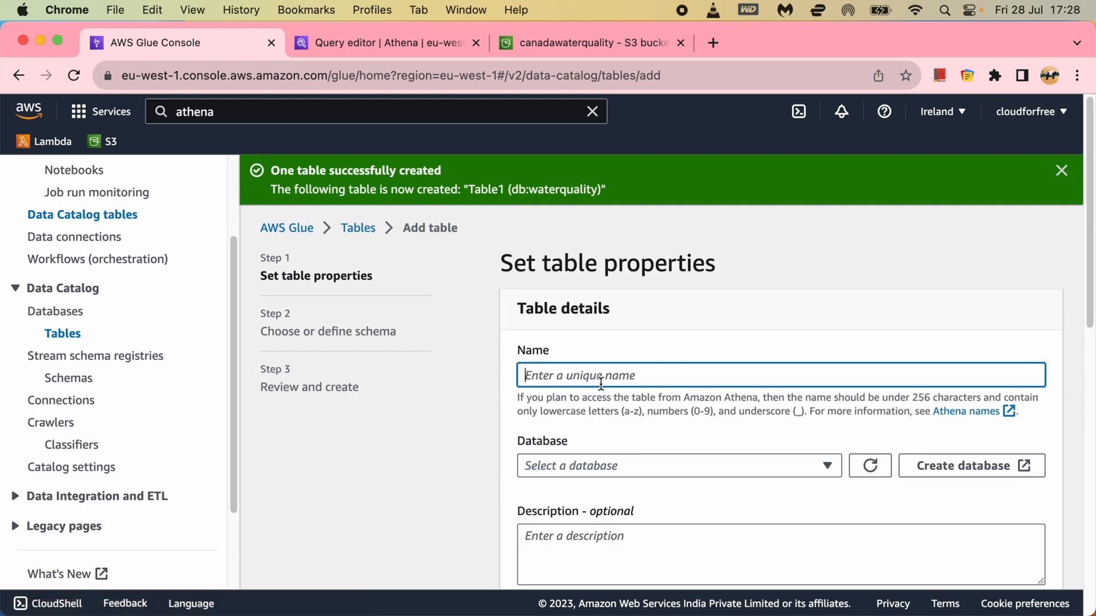
type("table2")
scroll(807, 471, "down", 3)
left_click(730, 301)
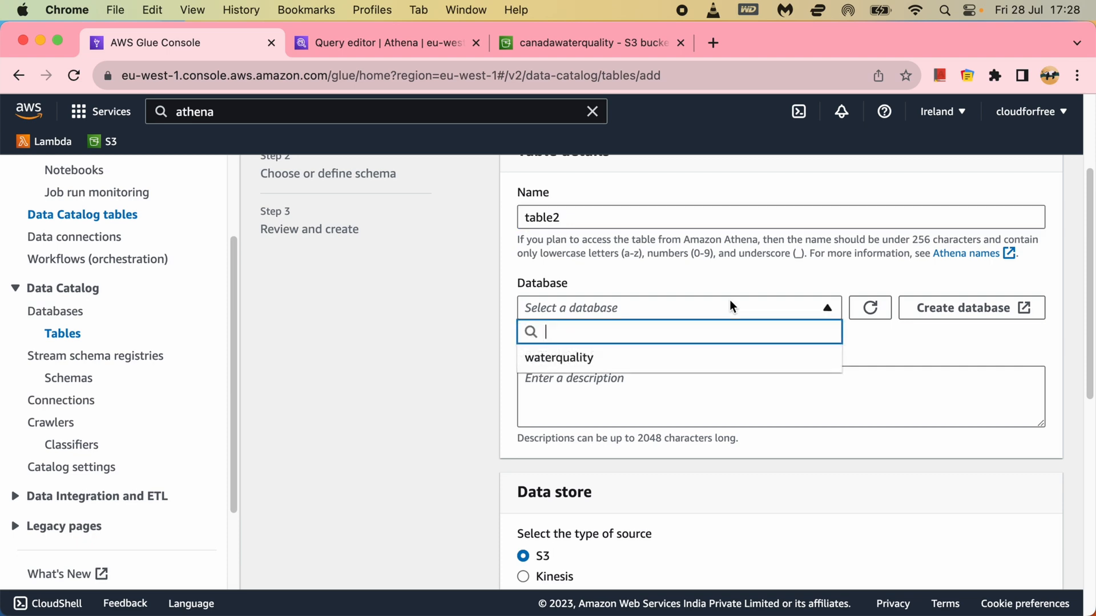
left_click(599, 360)
Set table2's S3 include path to the Water-Qual-Eau-VariableInfo/ folder in canadawaterquality and its classification to CSV
scroll(806, 433, "down", 9)
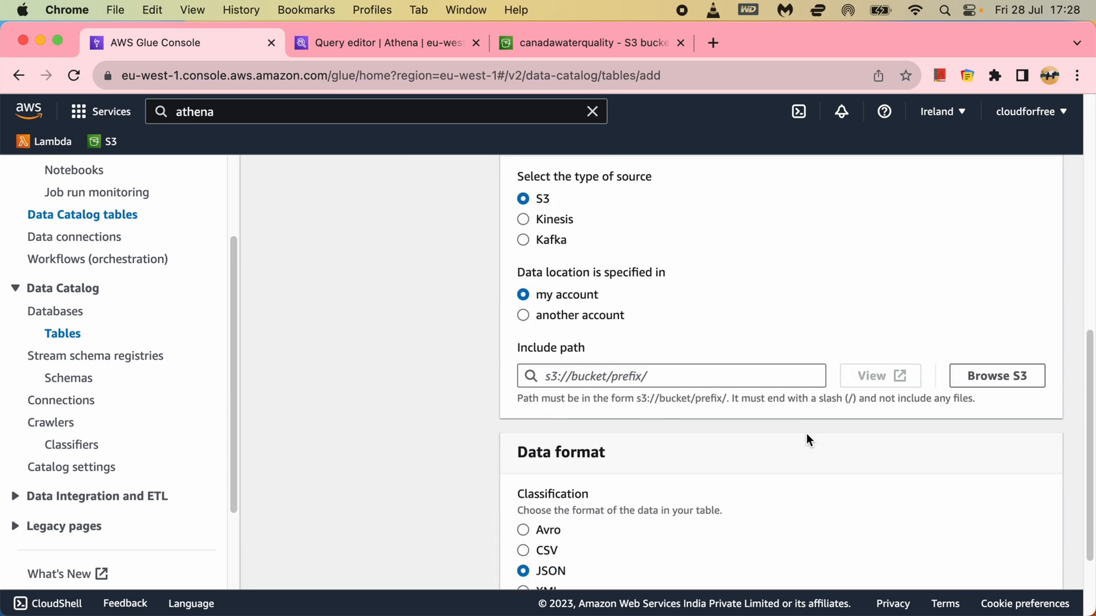
left_click(965, 258)
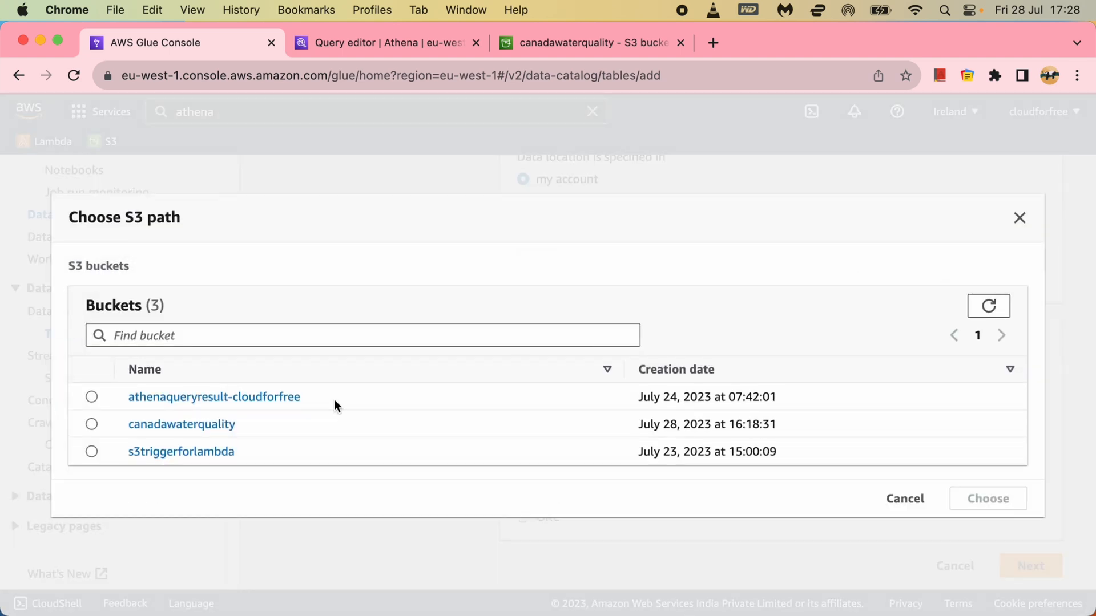
left_click(178, 429)
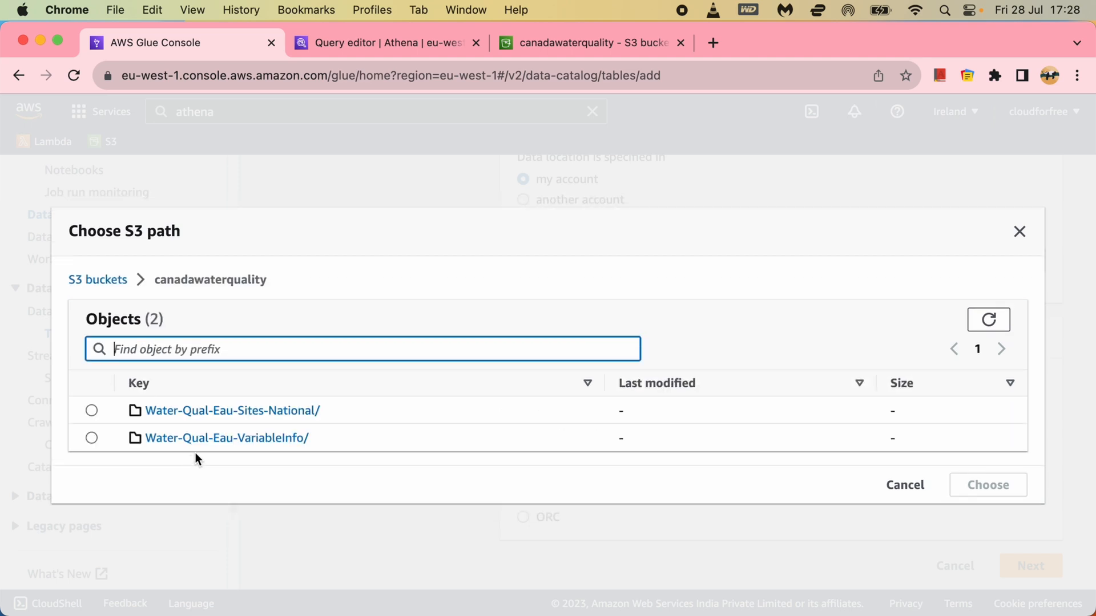
left_click(92, 439)
left_click(979, 486)
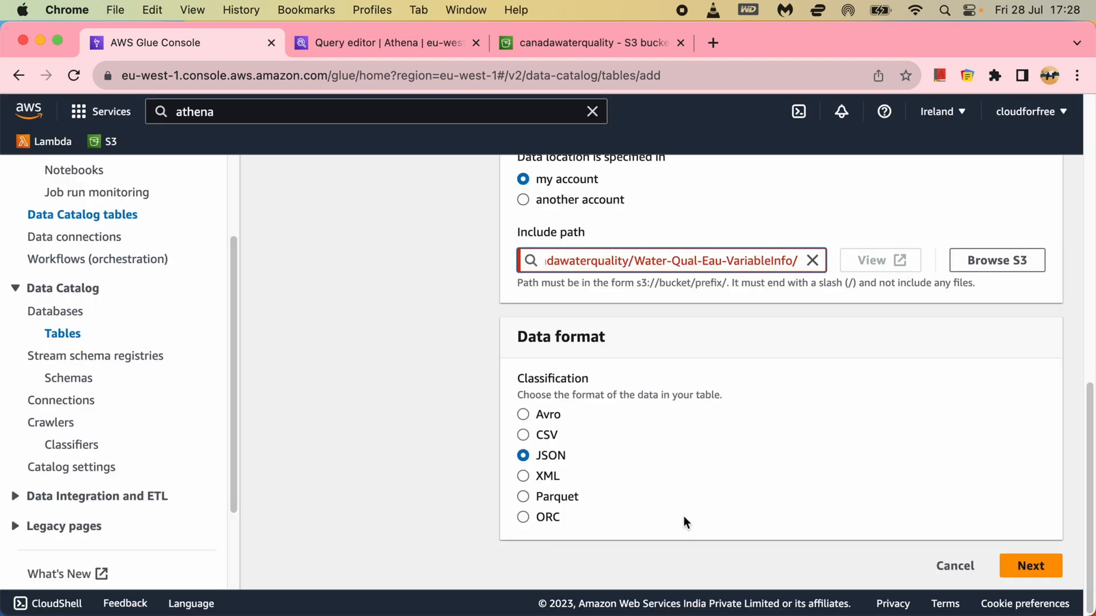
left_click(523, 435)
scroll(793, 563, "down", 2)
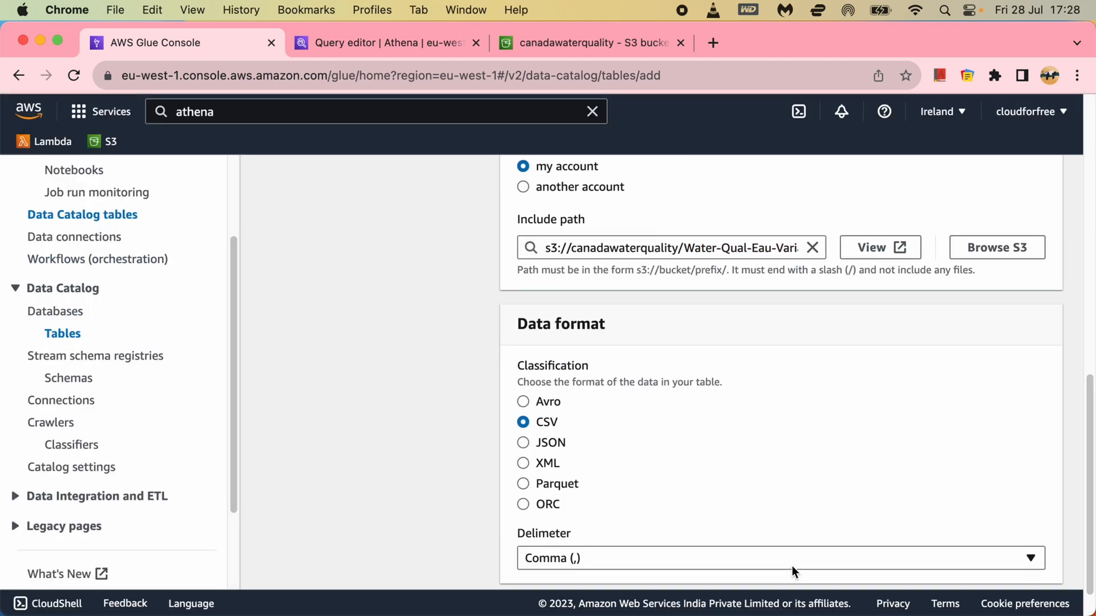
Leave table2's schema undefined, review its properties and data store, and create the table
left_click(1033, 567)
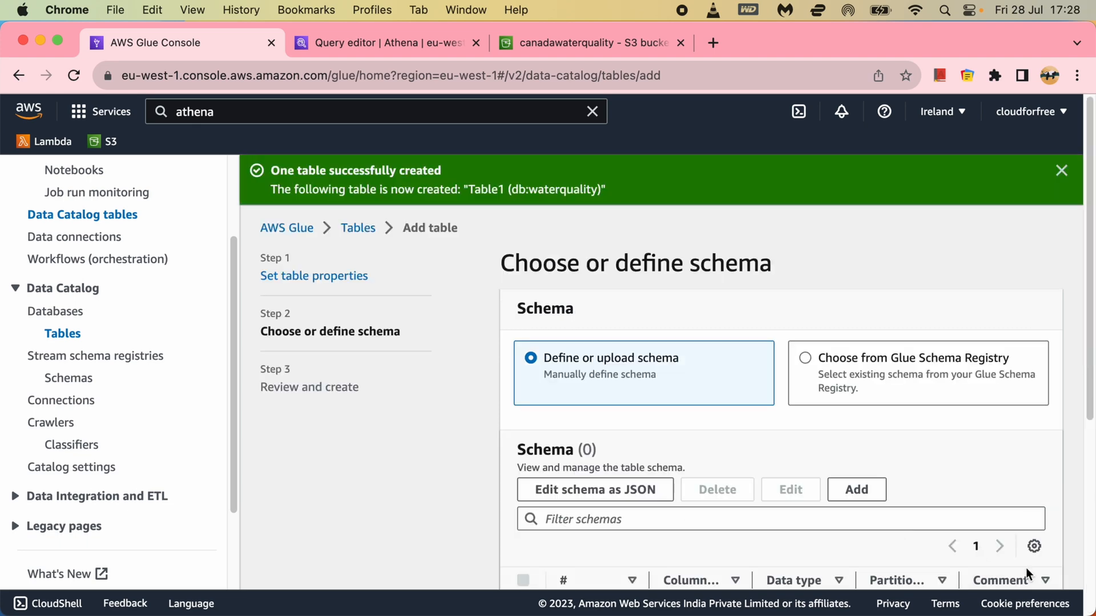
scroll(704, 492, "down", 5)
left_click(1022, 565)
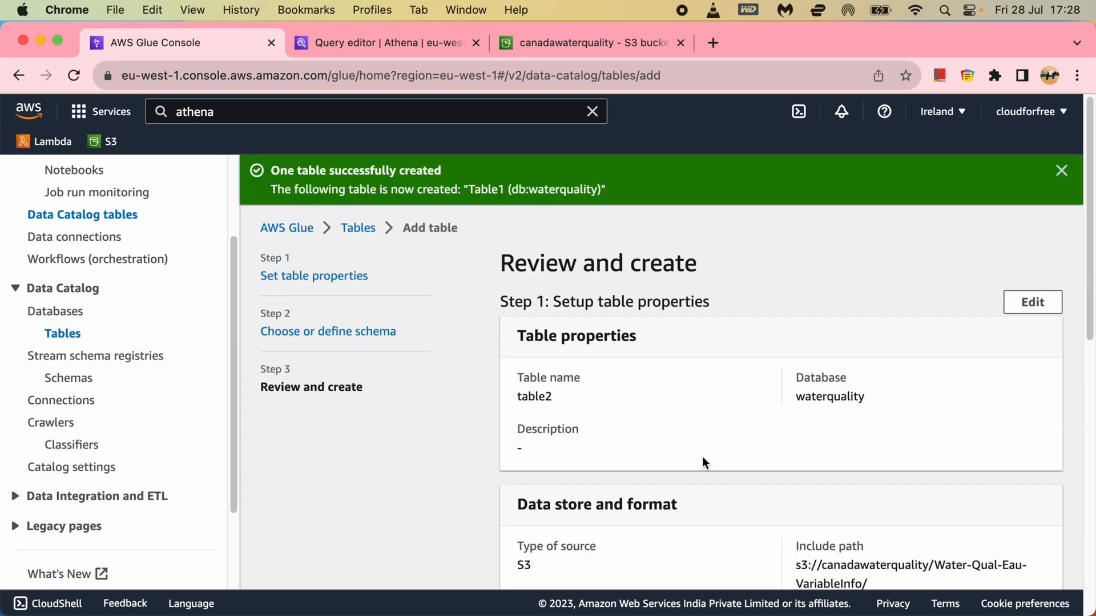
scroll(745, 519, "down", 8)
scroll(745, 519, "down", 5)
left_click(1013, 565)
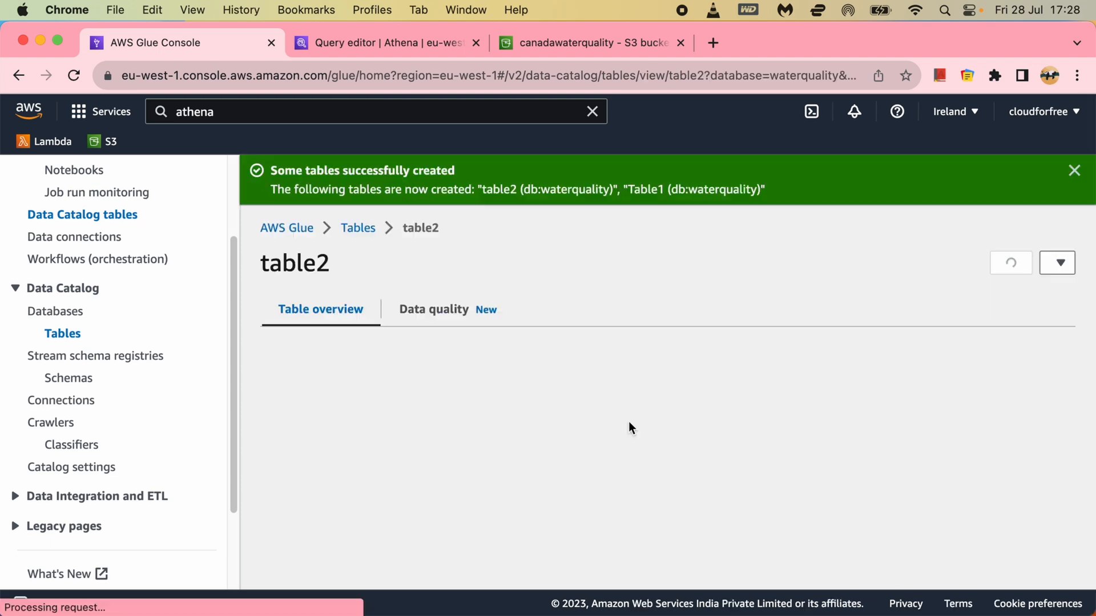
Check the refreshed Tables list for table2 and refresh the status of the waterquality crawler
left_click(359, 227)
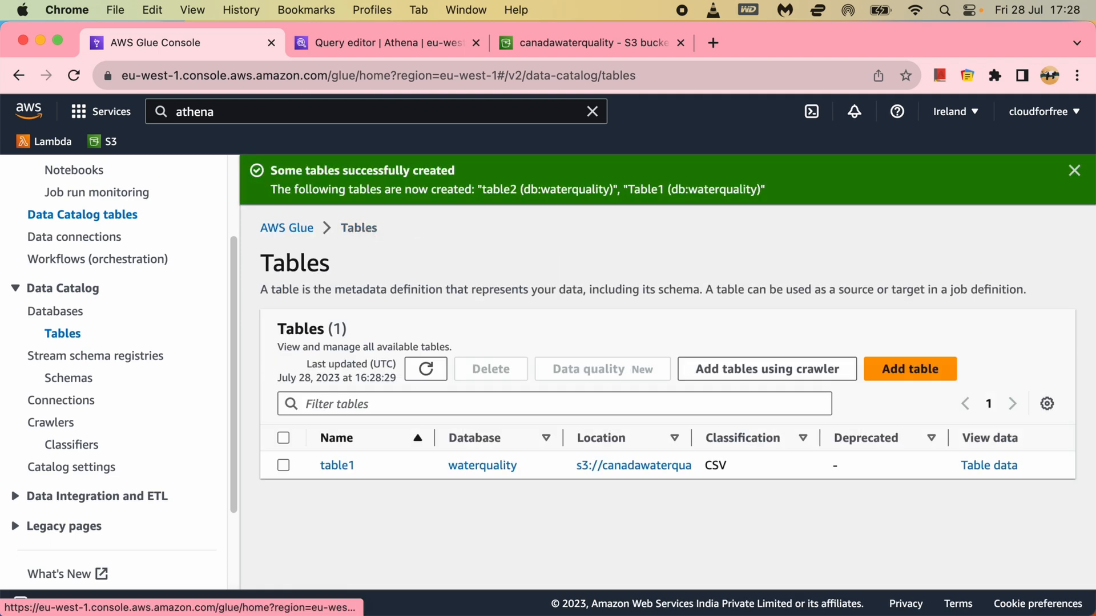
left_click(424, 369)
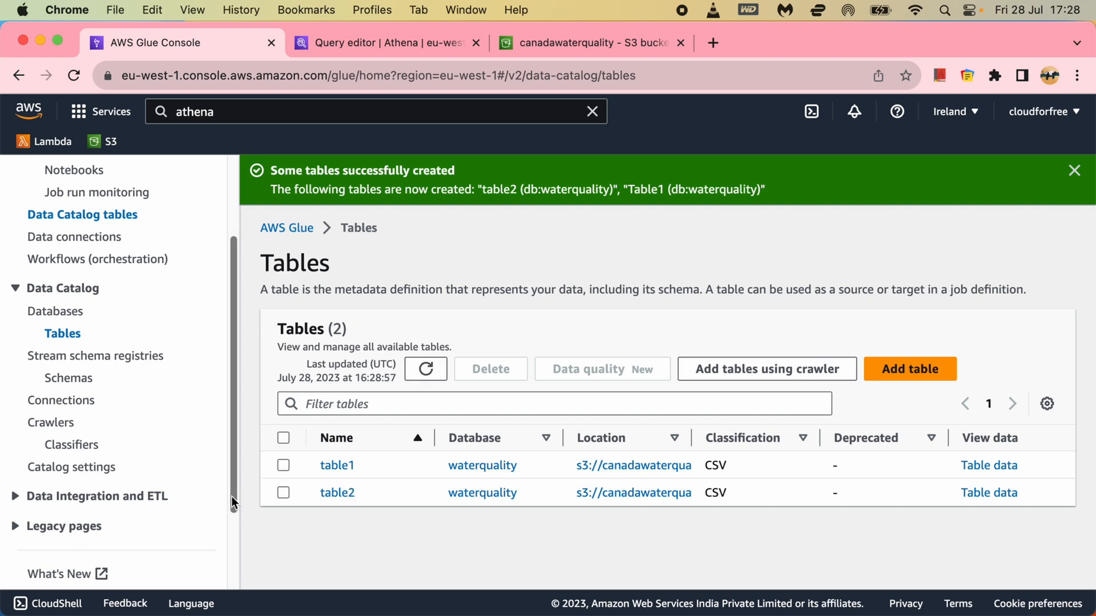
left_click(59, 424)
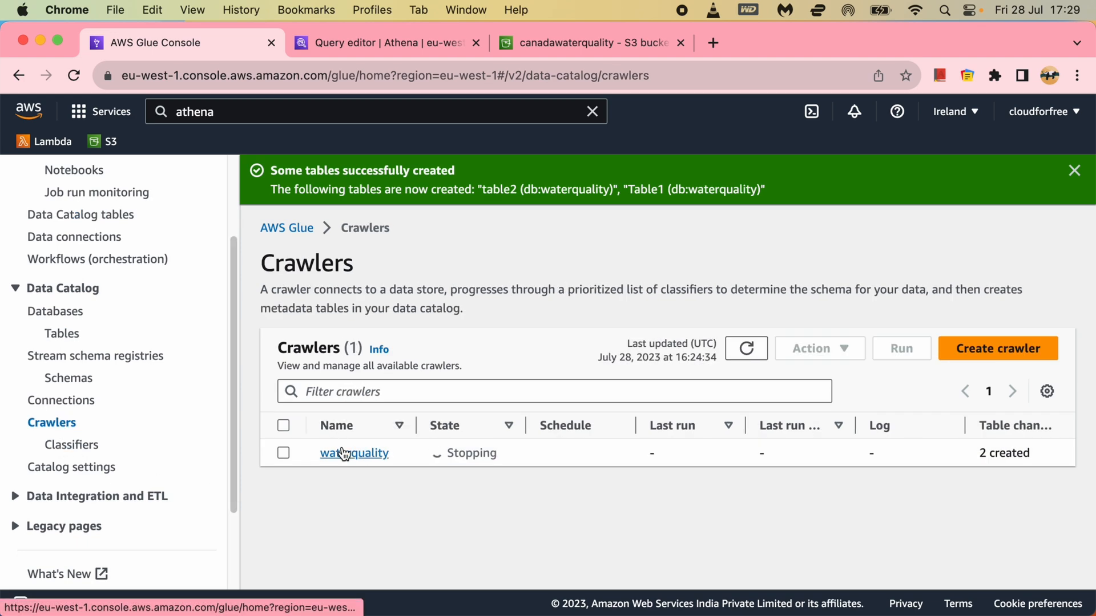
left_click(746, 351)
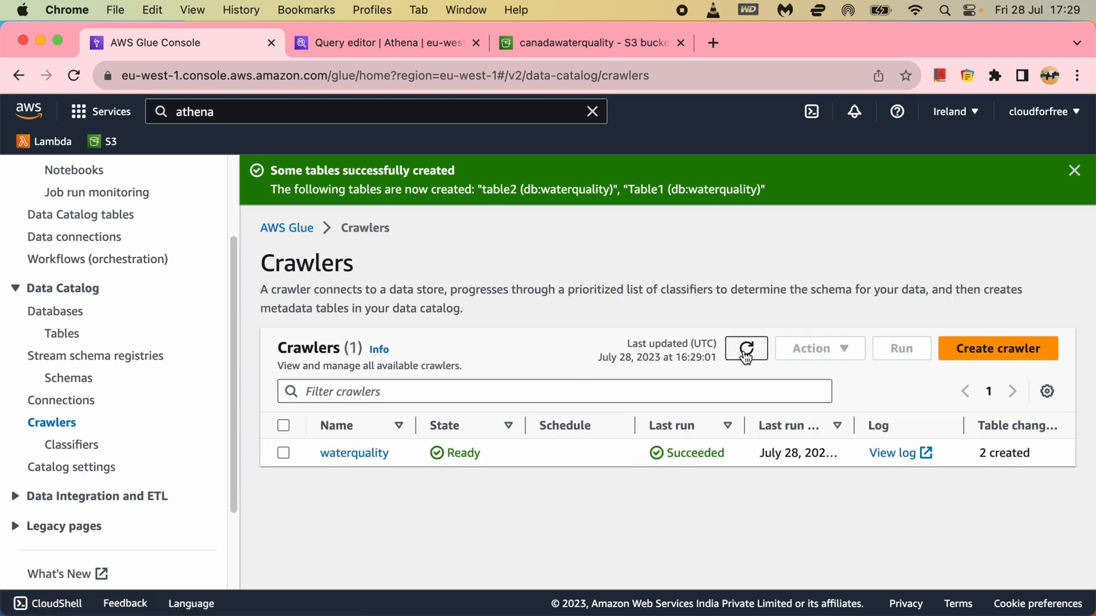
Edit the waterquality crawler's data source configuration so its data is marked as already mapped to Glue tables
left_click(373, 456)
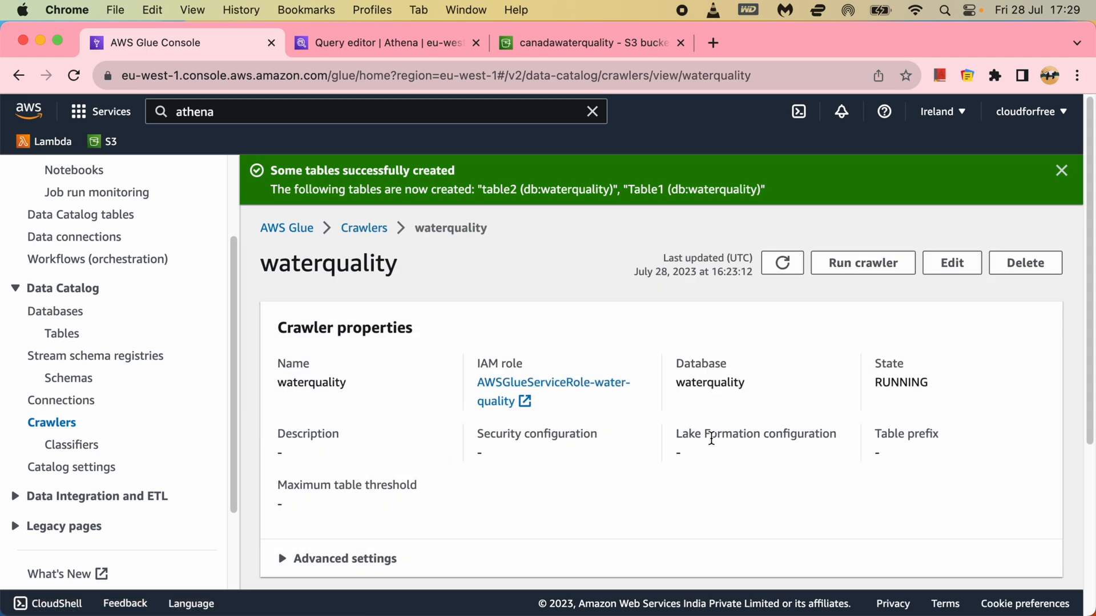
left_click(942, 267)
left_click(337, 334)
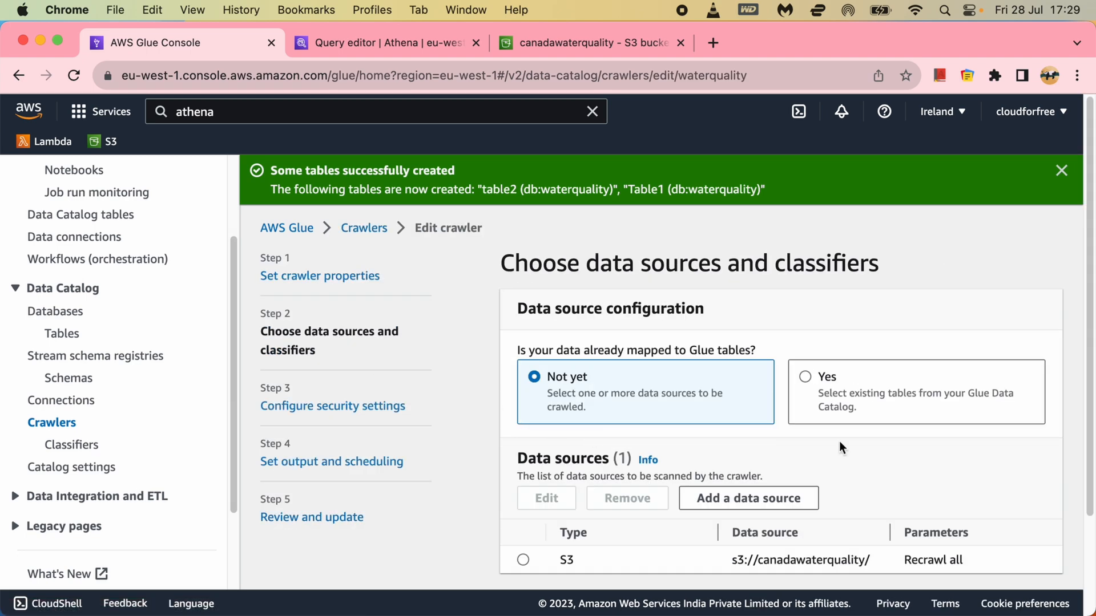
scroll(839, 445, "down", 1)
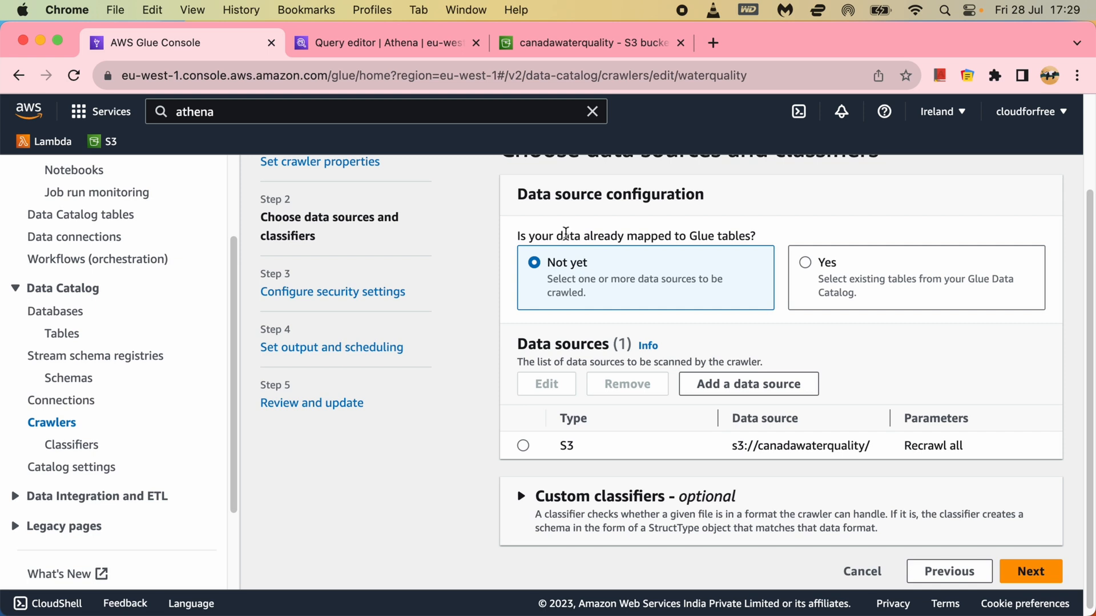
left_click_drag(563, 236, 755, 236)
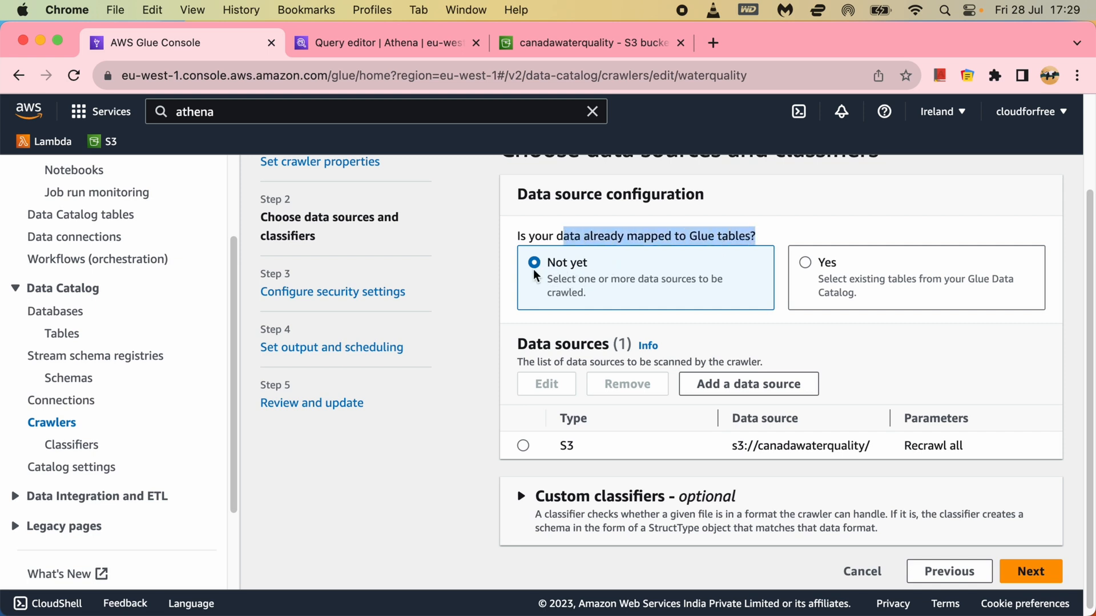
left_click(600, 278)
left_click(805, 264)
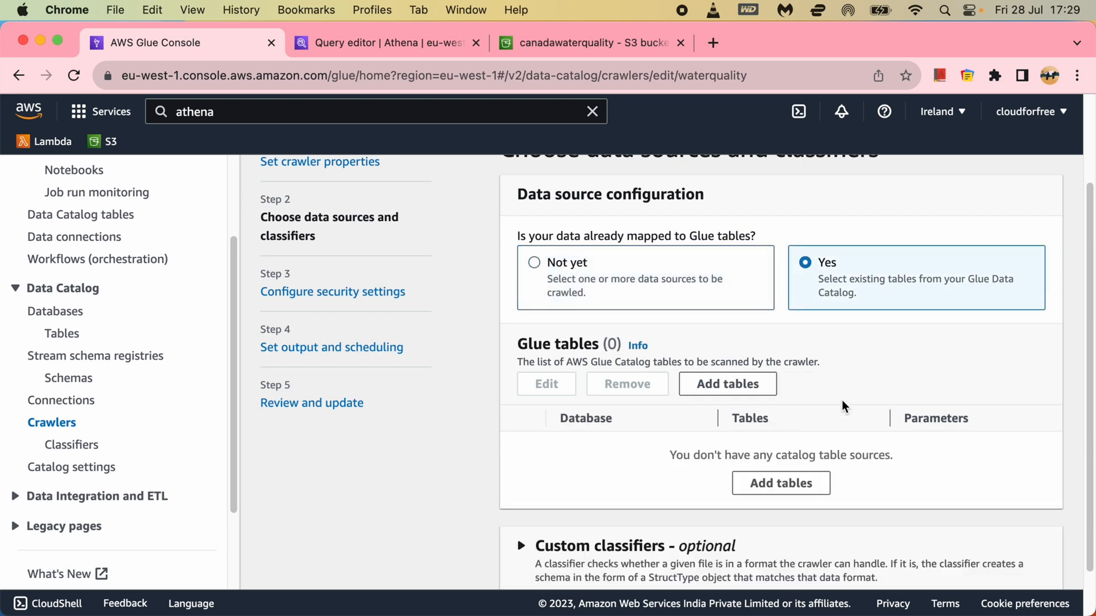
scroll(844, 407, "down", 2)
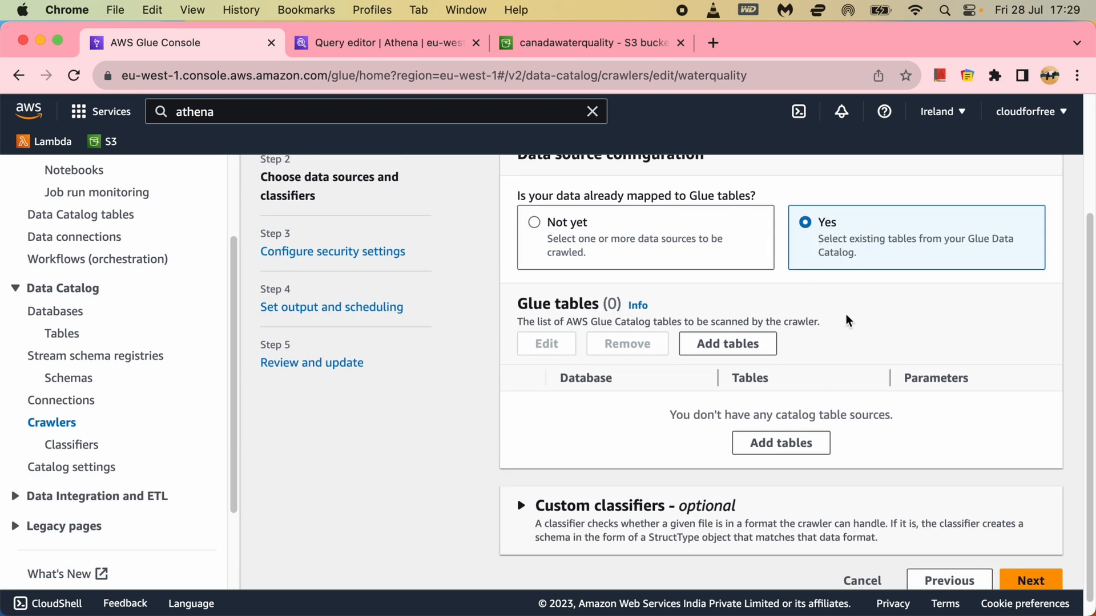
scroll(847, 321, "up", 1)
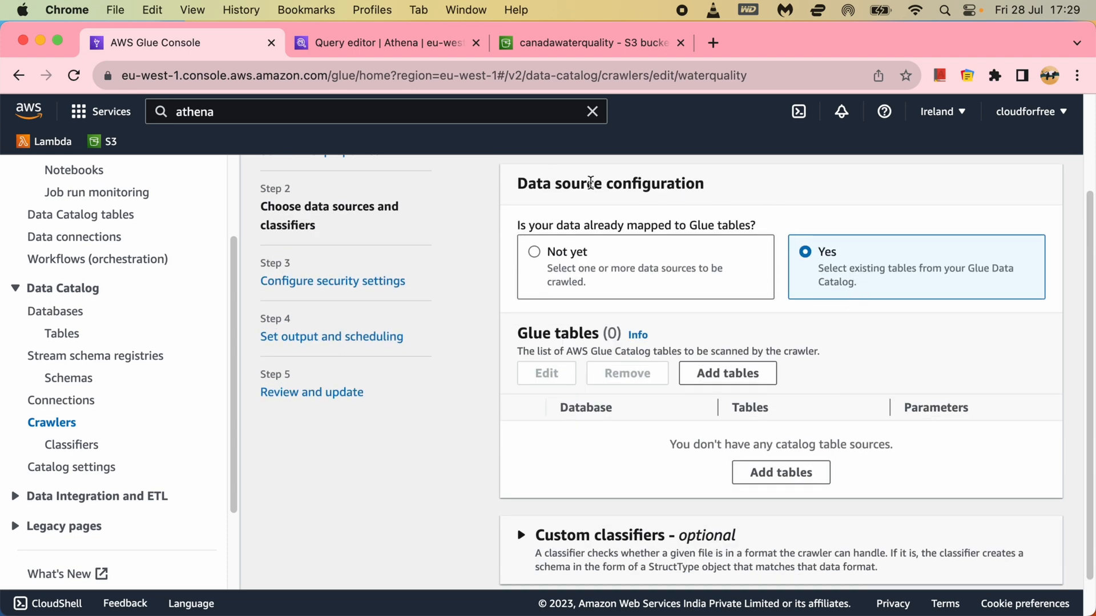
scroll(671, 387, "up", 4)
scroll(845, 399, "down", 5)
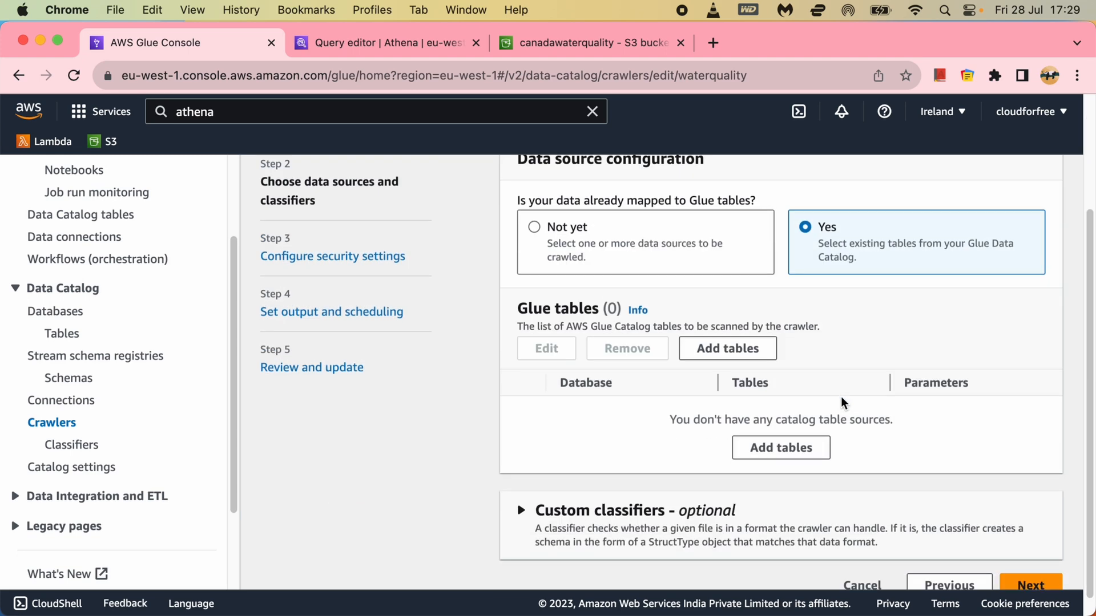
Start adding Glue tables to the crawler and select the waterquality database
left_click(796, 452)
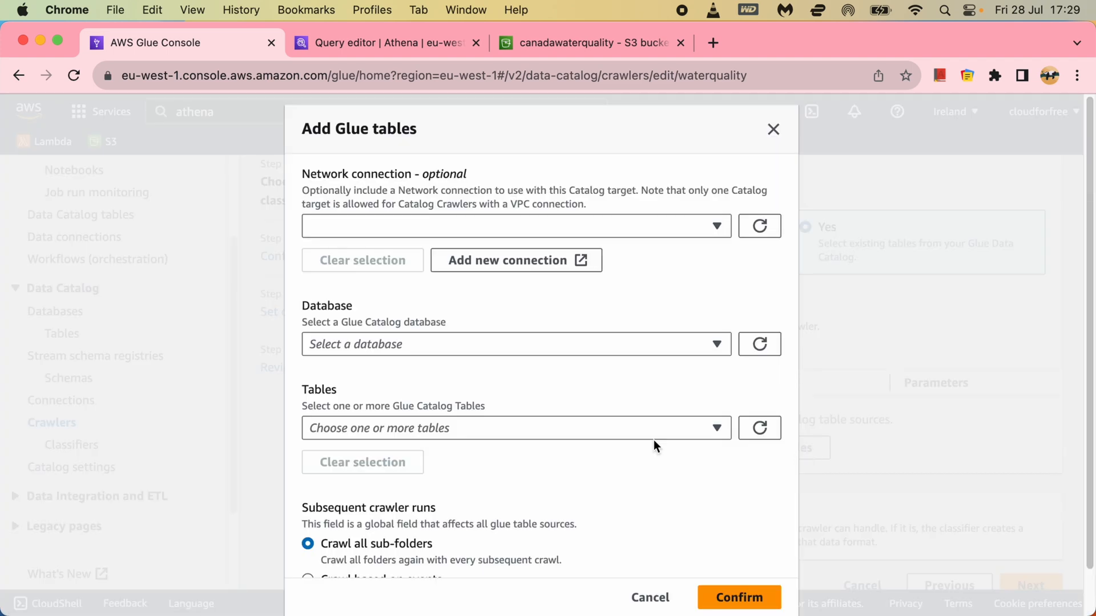
left_click(712, 346)
left_click(412, 396)
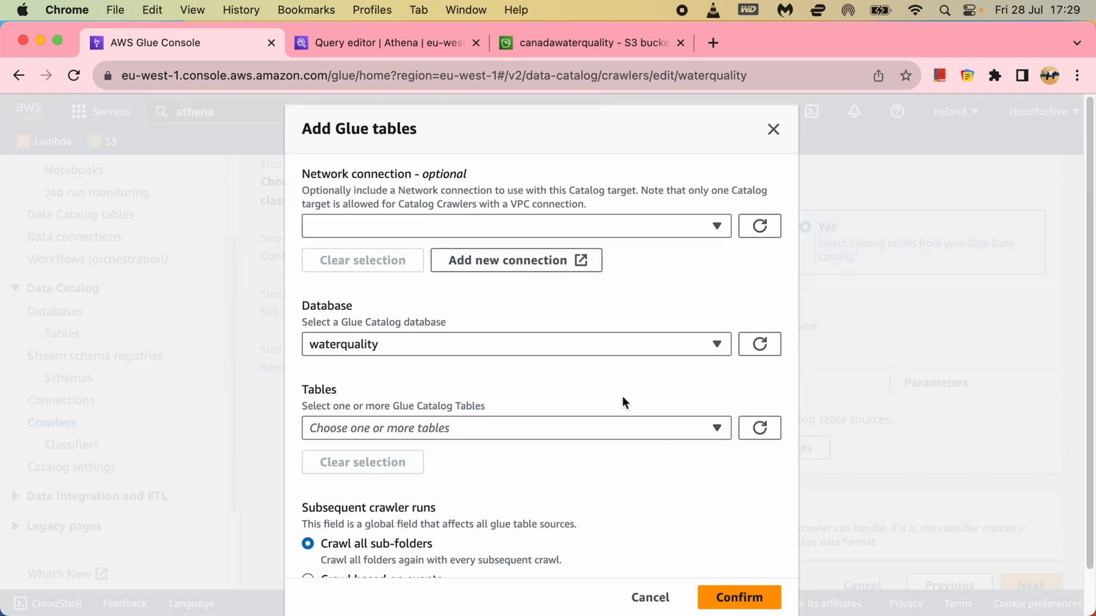
left_click_drag(331, 406, 503, 405)
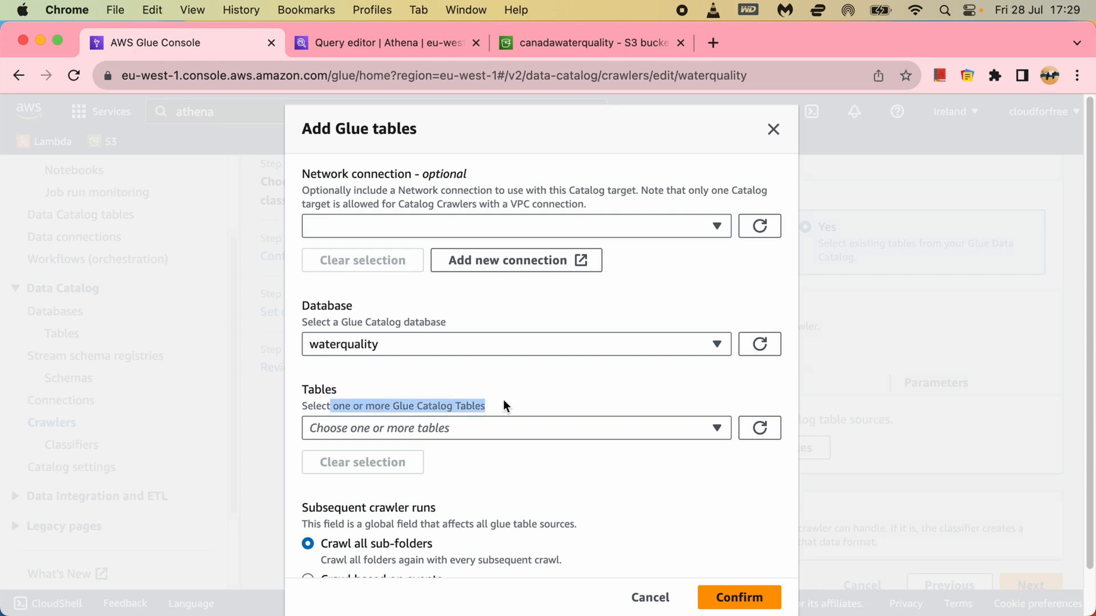
left_click(541, 380)
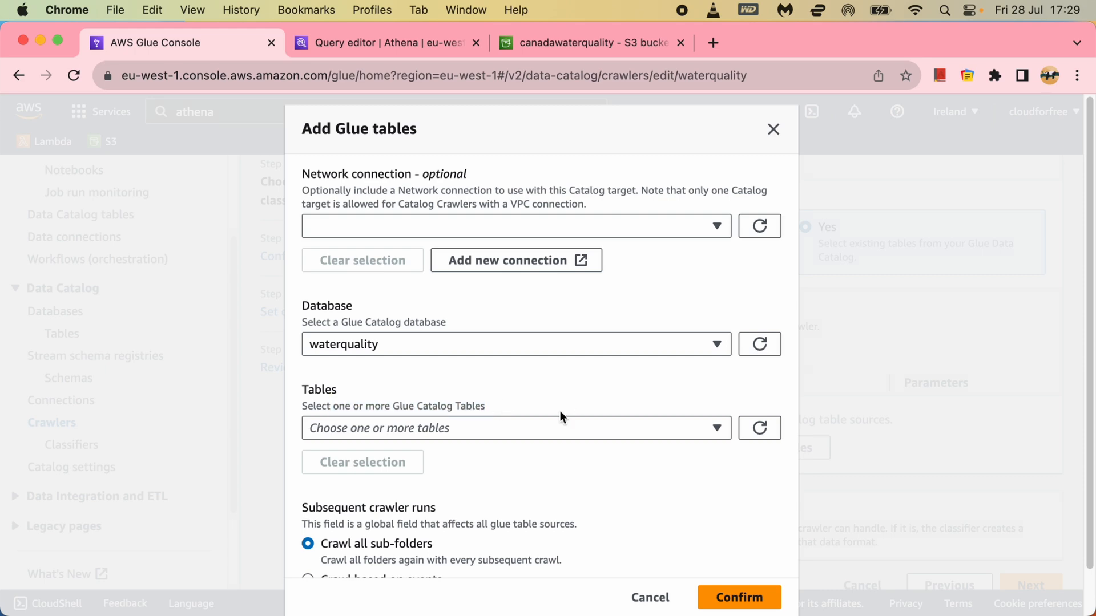
Review the network connection and subsequent crawler run options, and try to confirm without choosing any tables
scroll(555, 502, "down", 2)
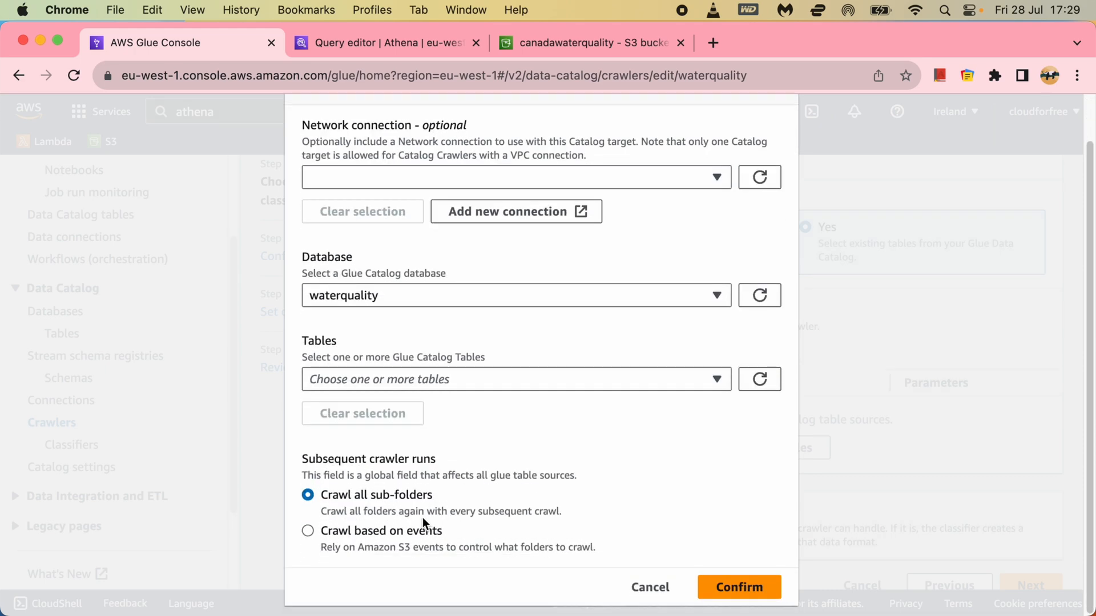
scroll(646, 465, "up", 2)
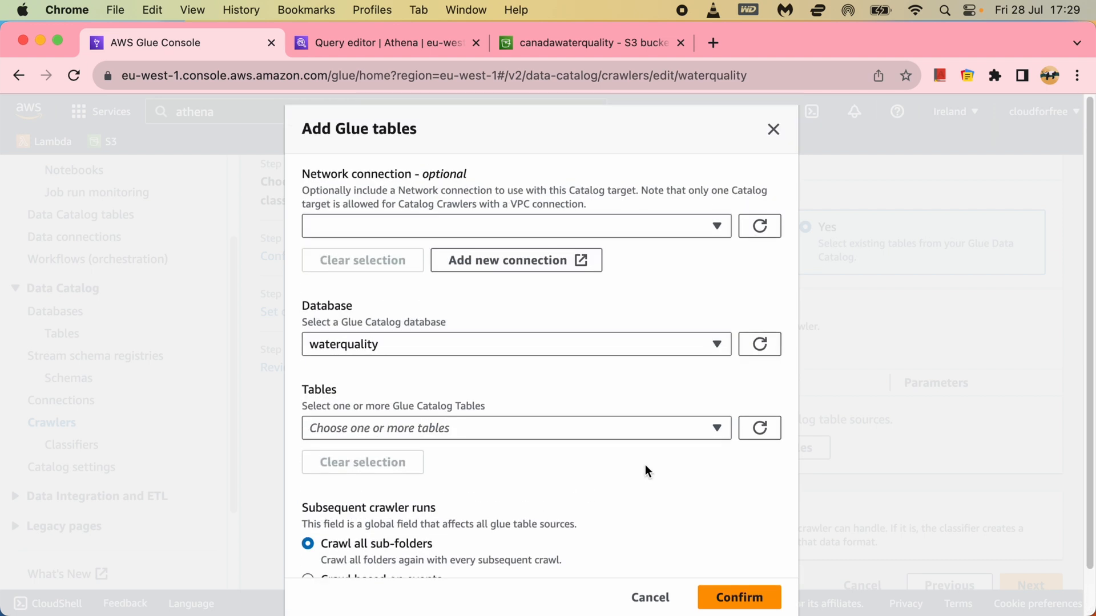
left_click(720, 222)
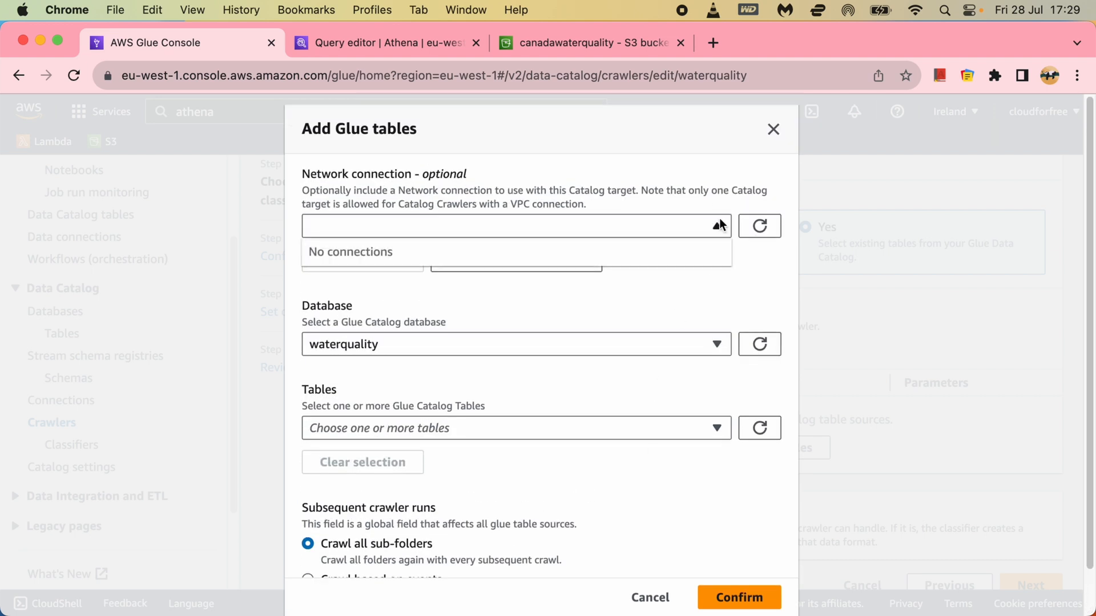
left_click(738, 306)
scroll(719, 484, "down", 2)
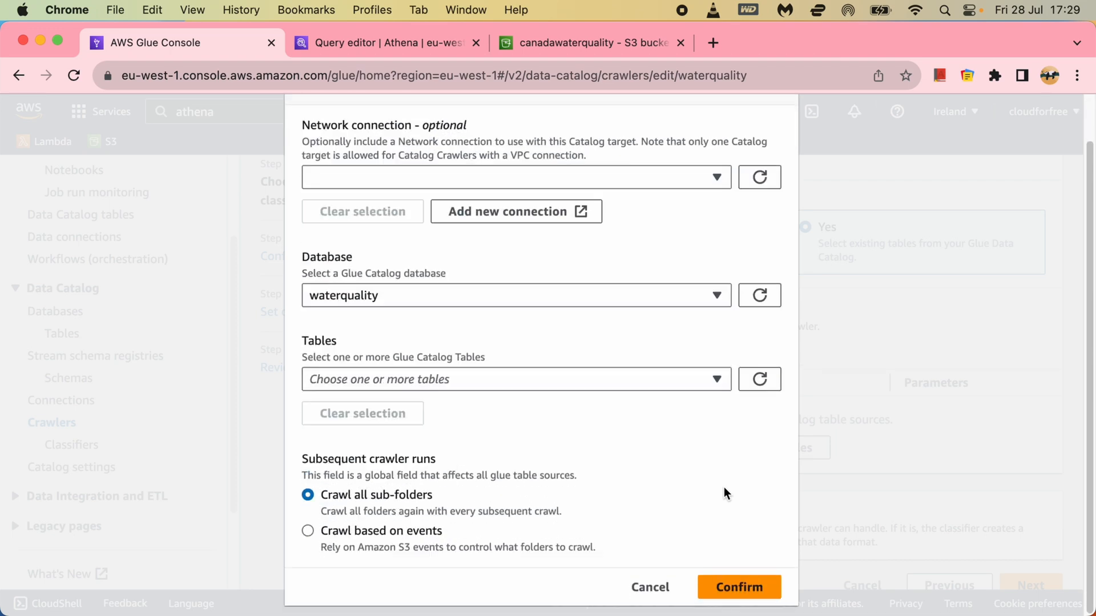
left_click(718, 586)
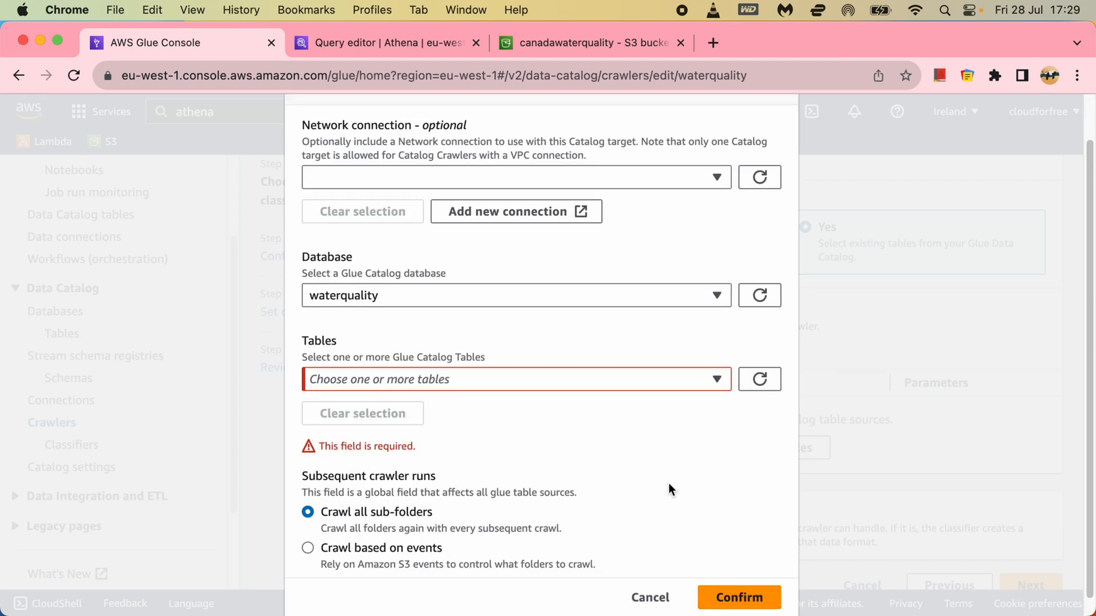
Add table1 and table2 as the crawler's catalog tables, keeping Crawl all sub-folders for subsequent runs
left_click(435, 383)
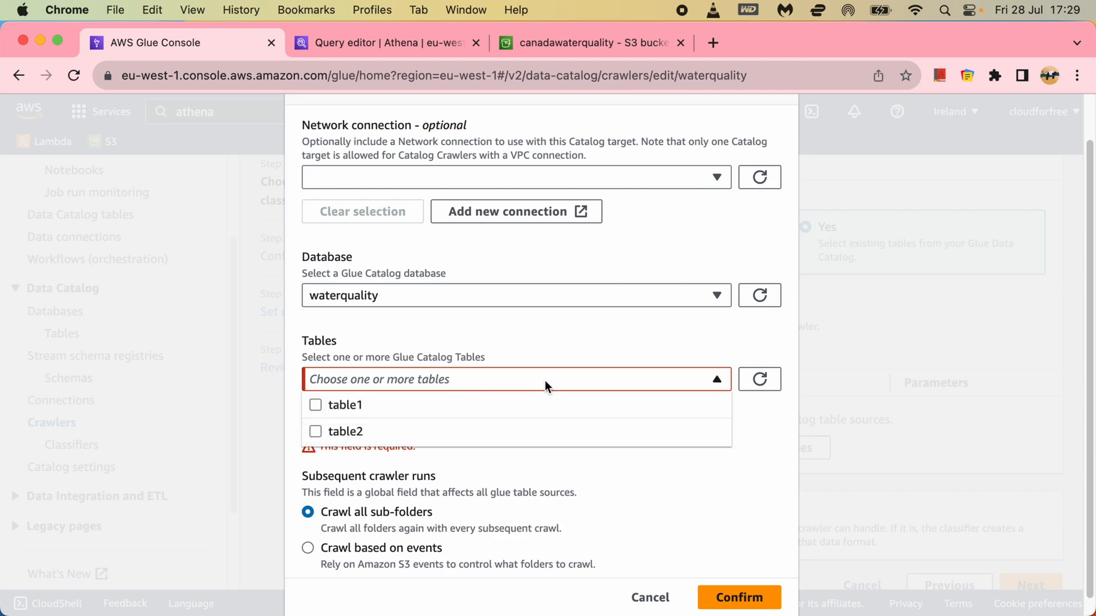
left_click(315, 406)
left_click(315, 432)
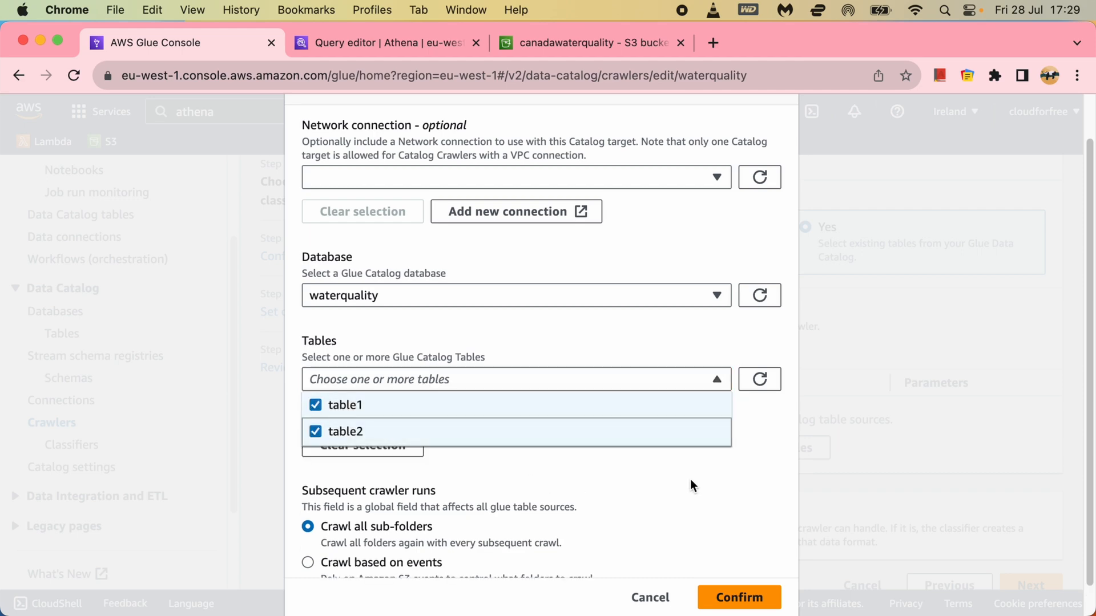
left_click(612, 482)
scroll(635, 507, "down", 1)
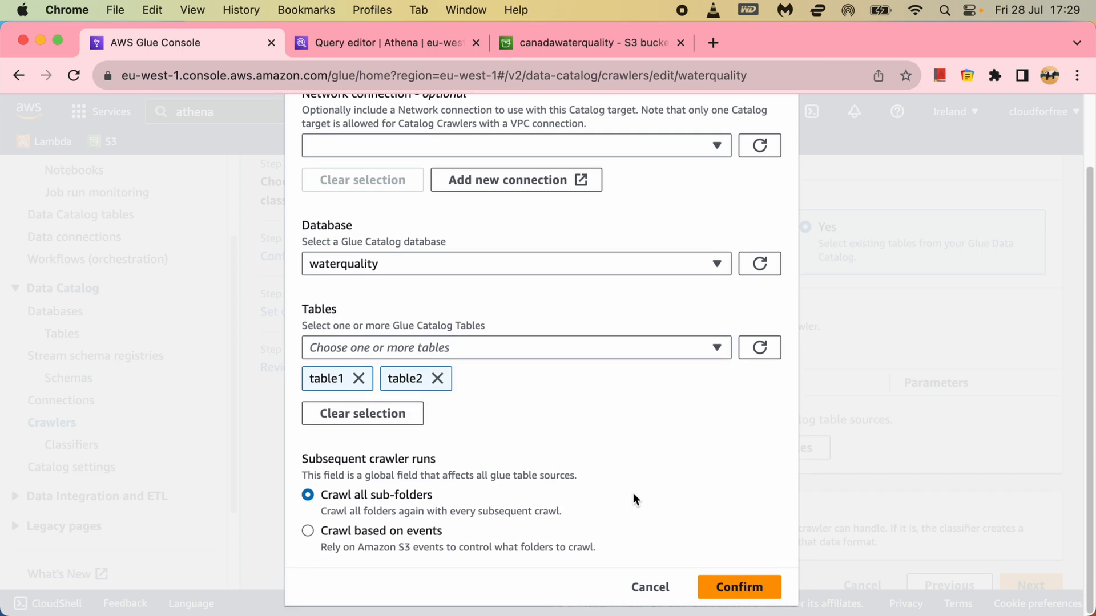
left_click(712, 588)
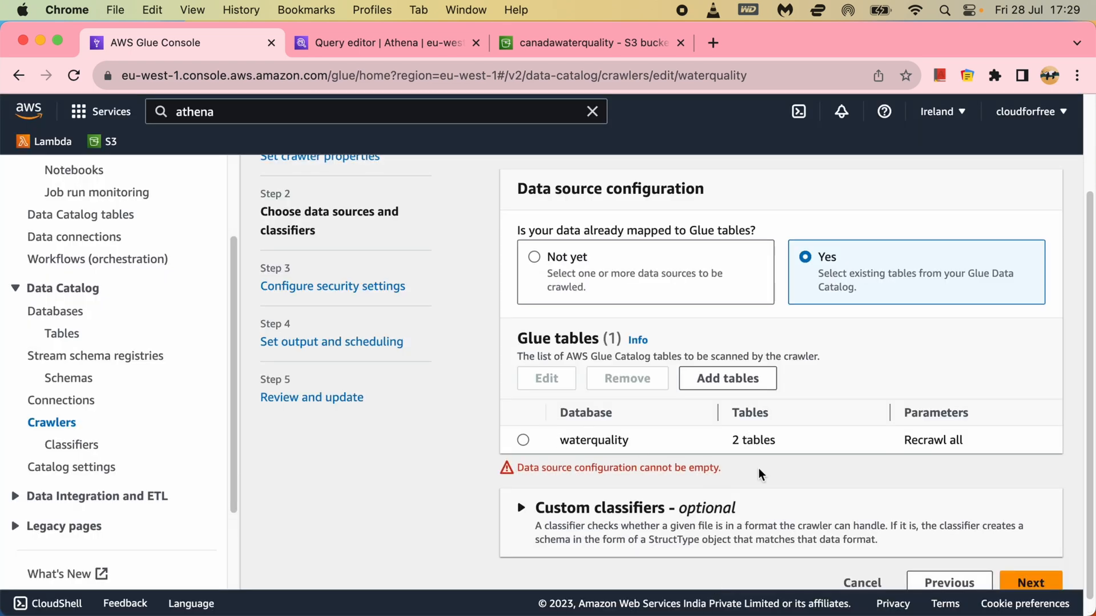
Keep the AWSGlueServiceRole-water-quality role and On demand schedule, and proceed to the crawler's final review
left_click(1029, 583)
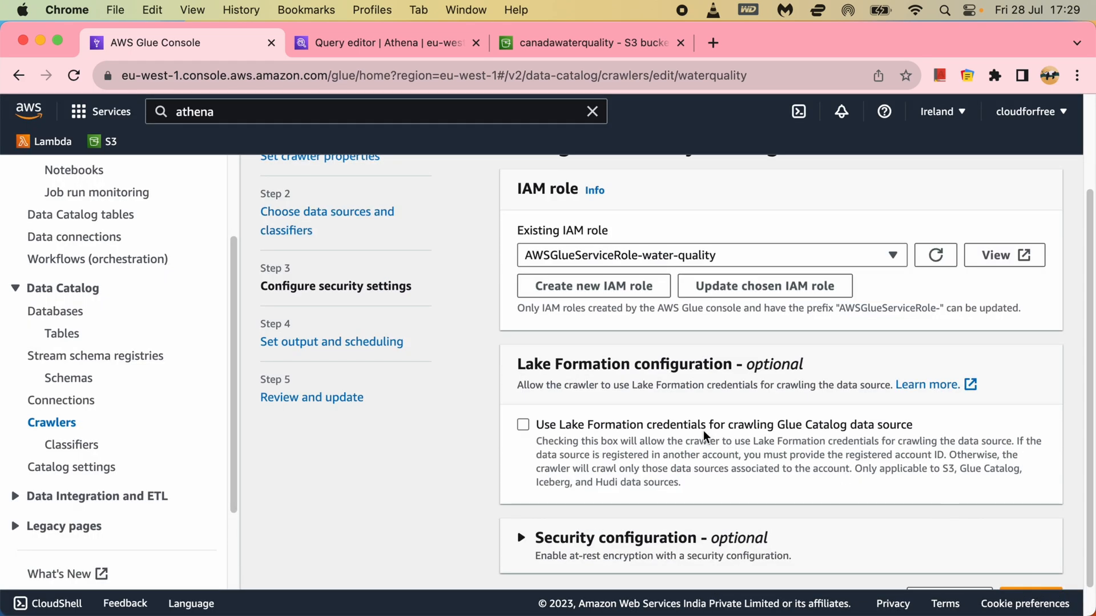
scroll(706, 437, "down", 1)
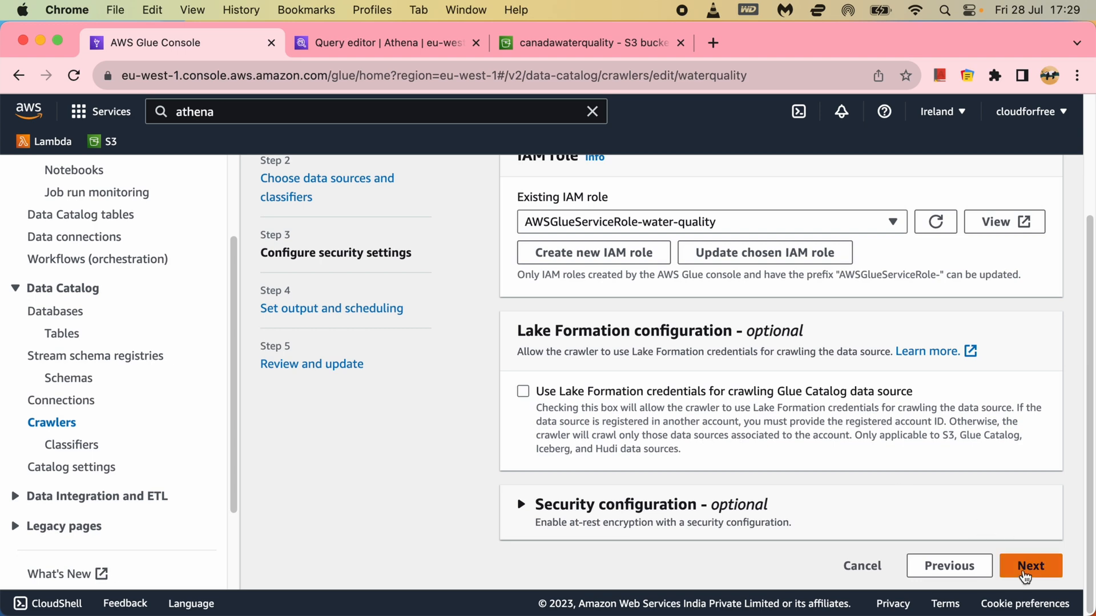
left_click(1030, 570)
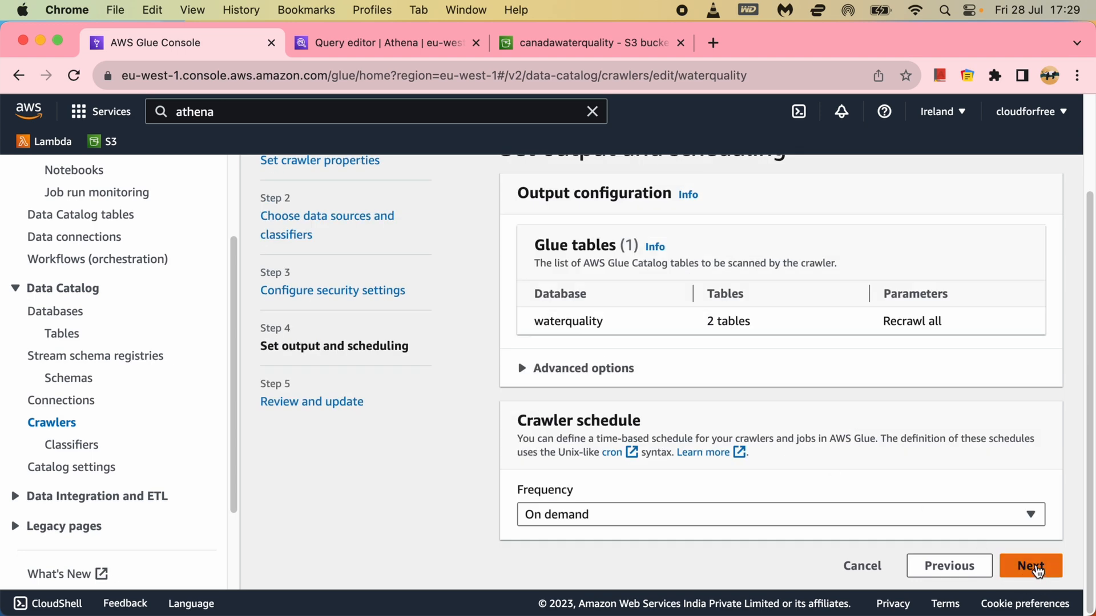
left_click(1036, 568)
scroll(958, 510, "down", 5)
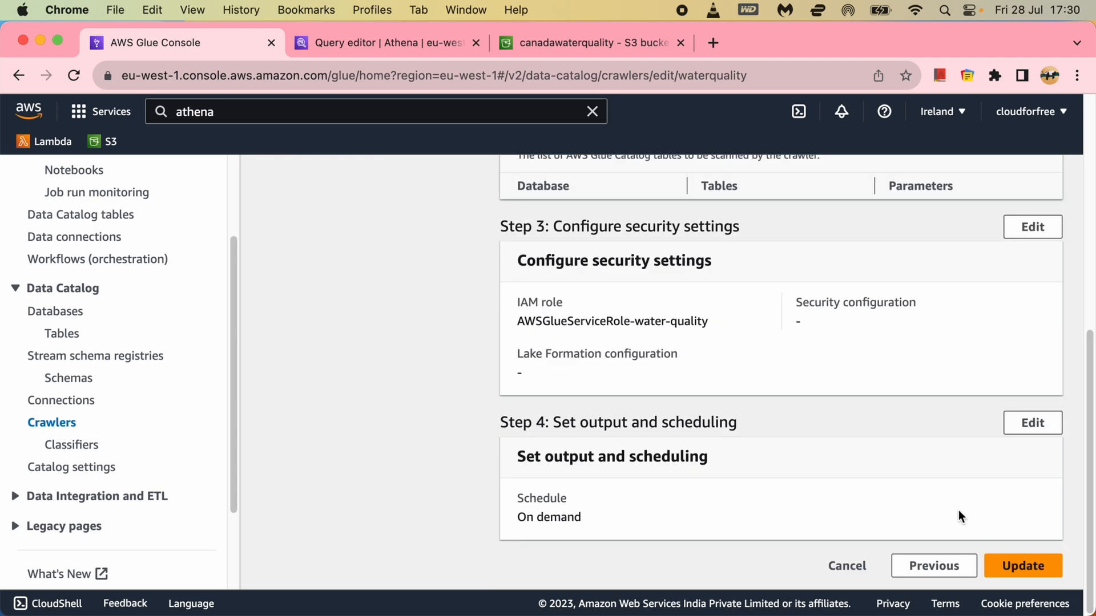
Return to the crawler's output and scheduling settings, examine the Custom frequency's cron fields, and set the frequency back to On demand
left_click(941, 568)
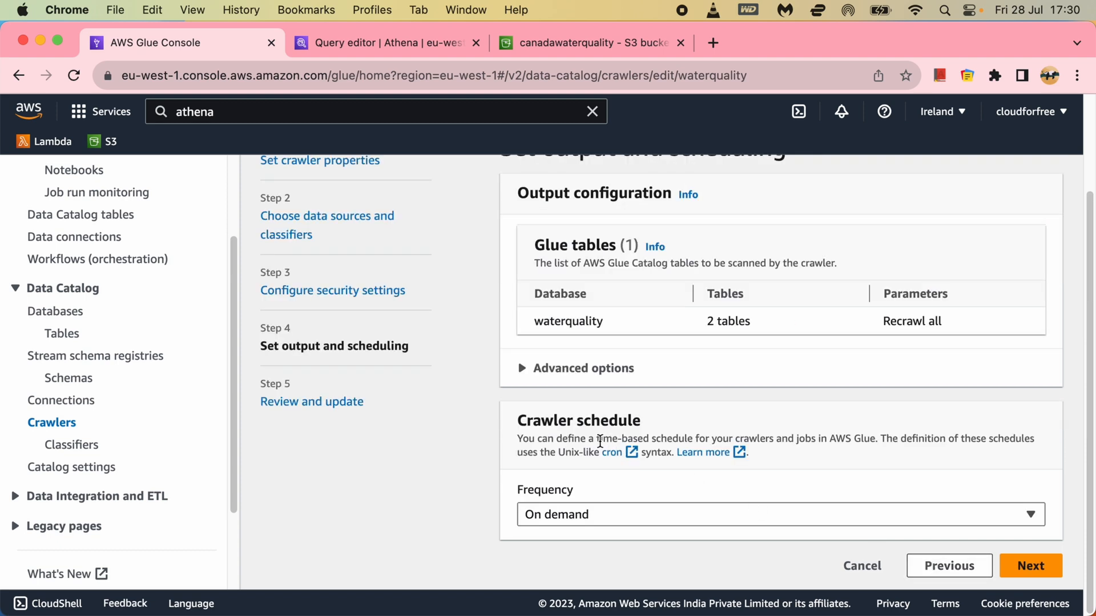
left_click(602, 518)
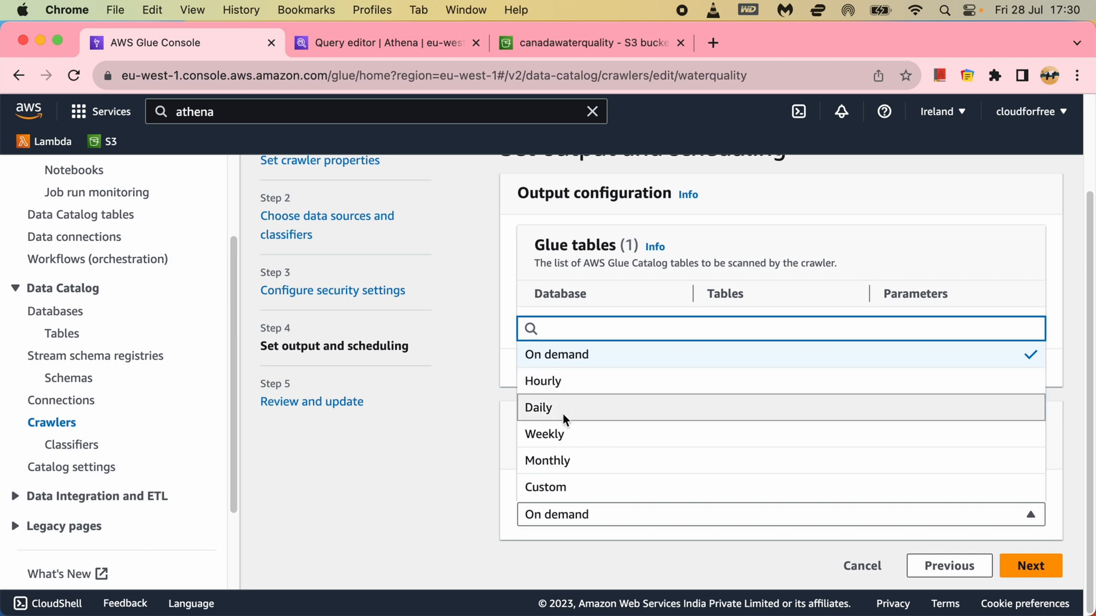
left_click(591, 488)
scroll(712, 518, "down", 5)
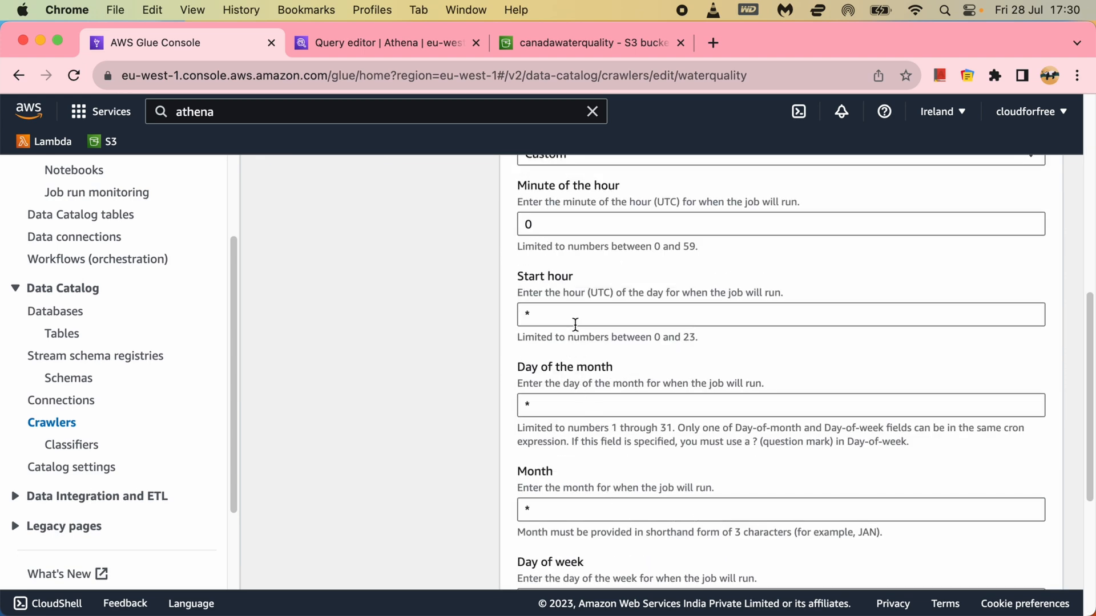
scroll(657, 512, "down", 5)
scroll(657, 514, "up", 3)
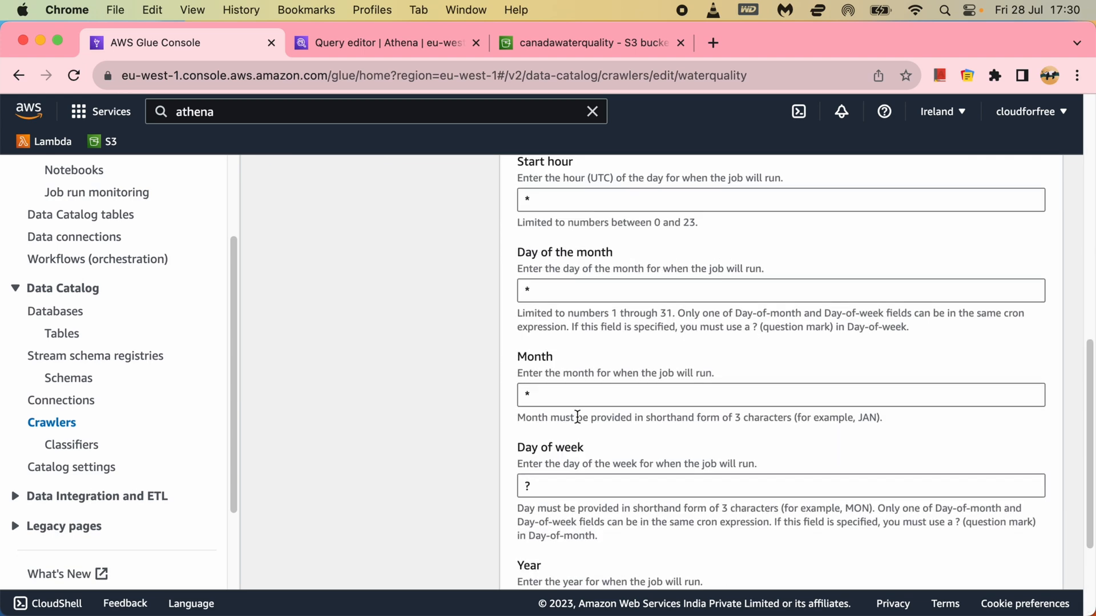
scroll(646, 446, "up", 4)
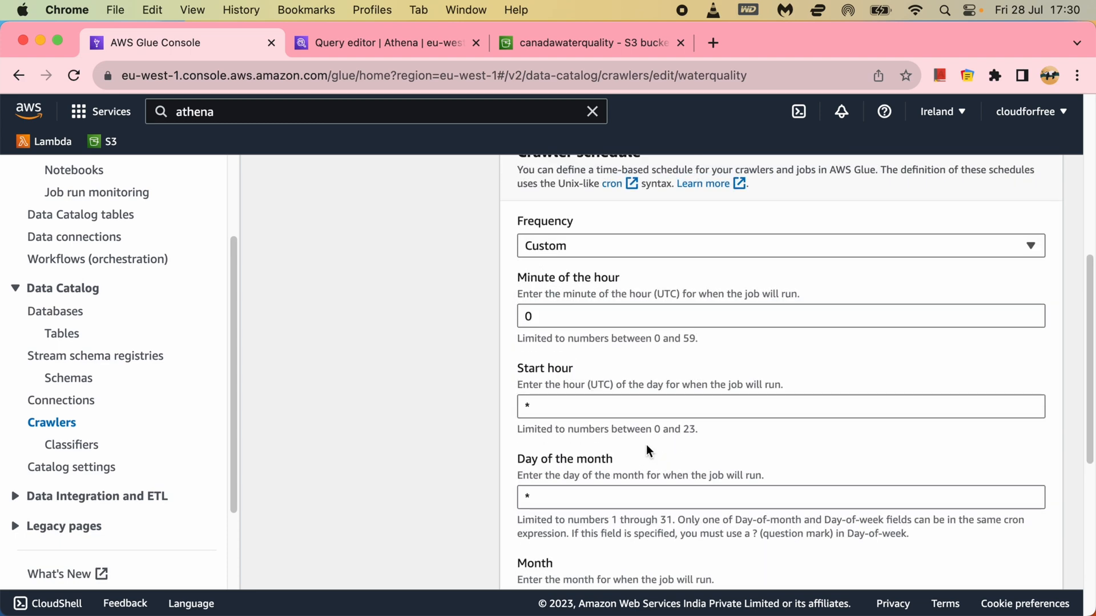
scroll(645, 440, "up", 3)
left_click(601, 369)
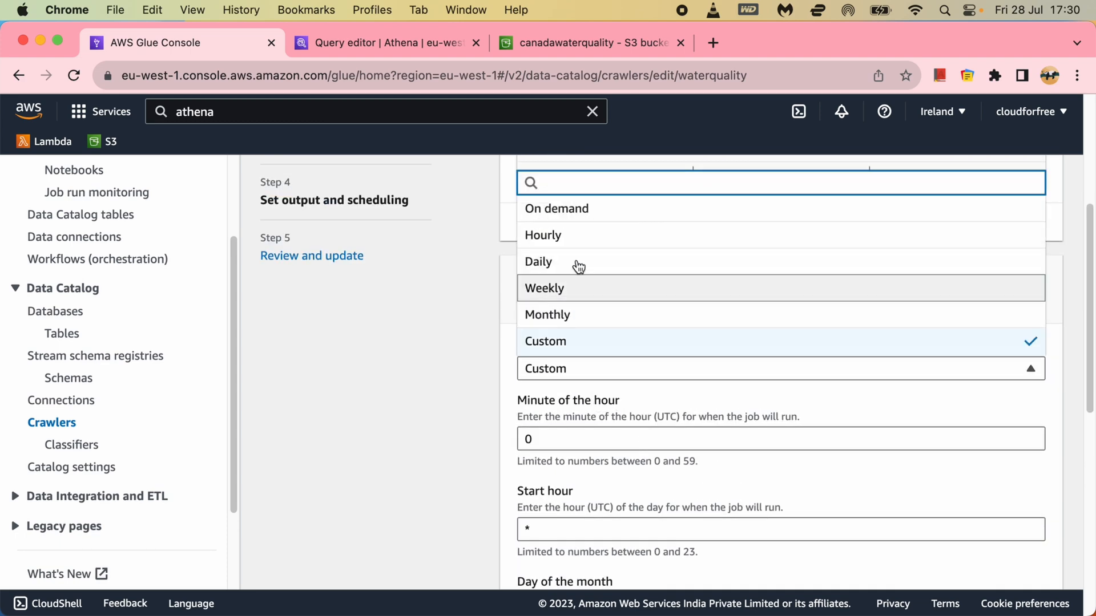
left_click(567, 214)
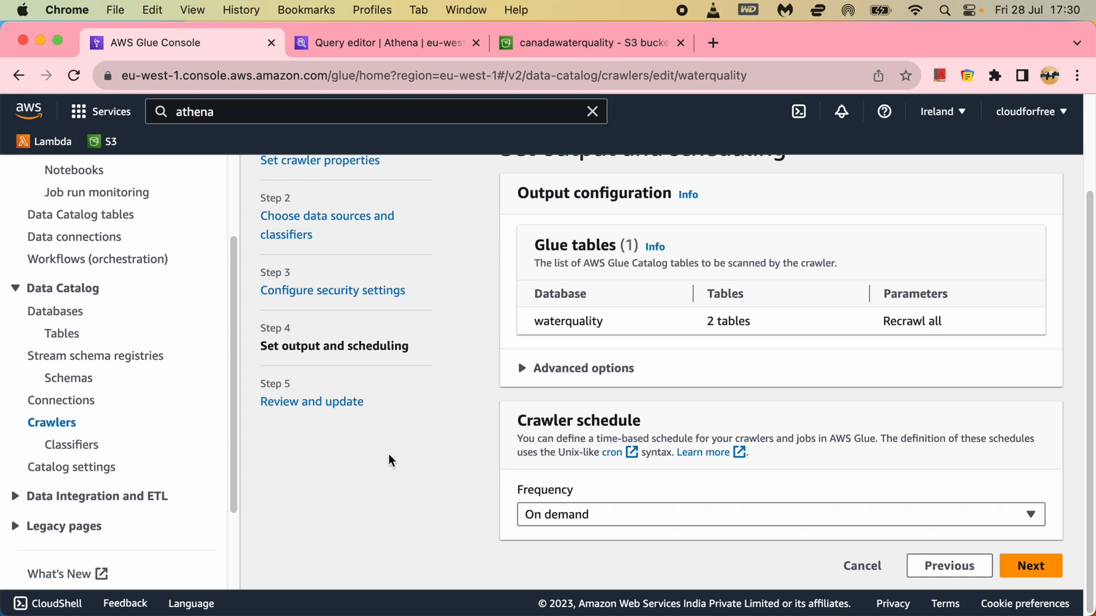
Look at the objects in the canadawaterquality S3 bucket and the frequency options offered for the crawler schedule
scroll(388, 460, "up", 3)
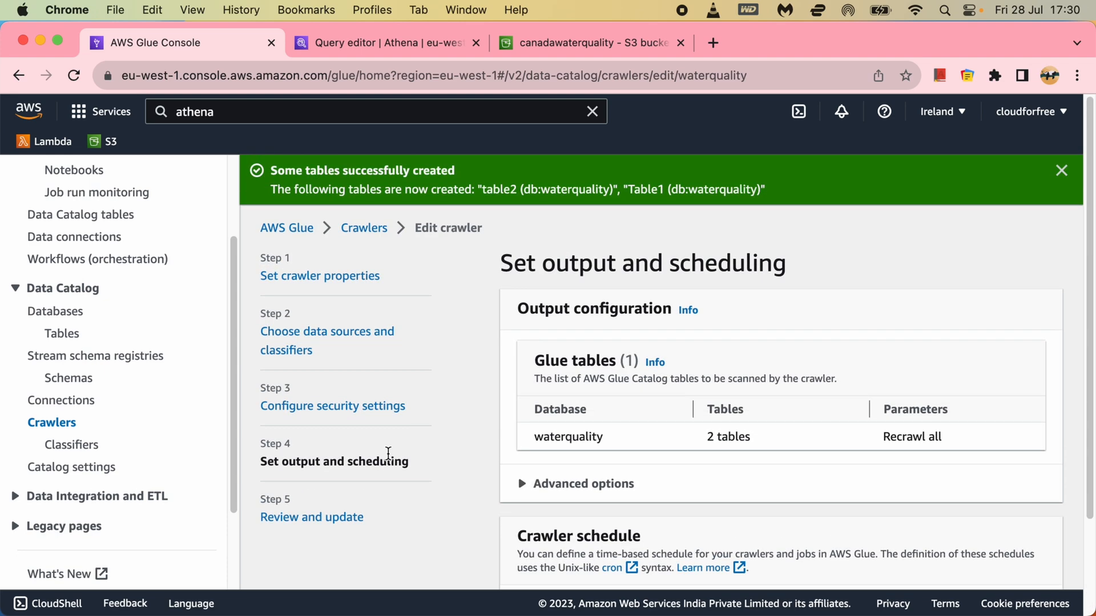
left_click(557, 53)
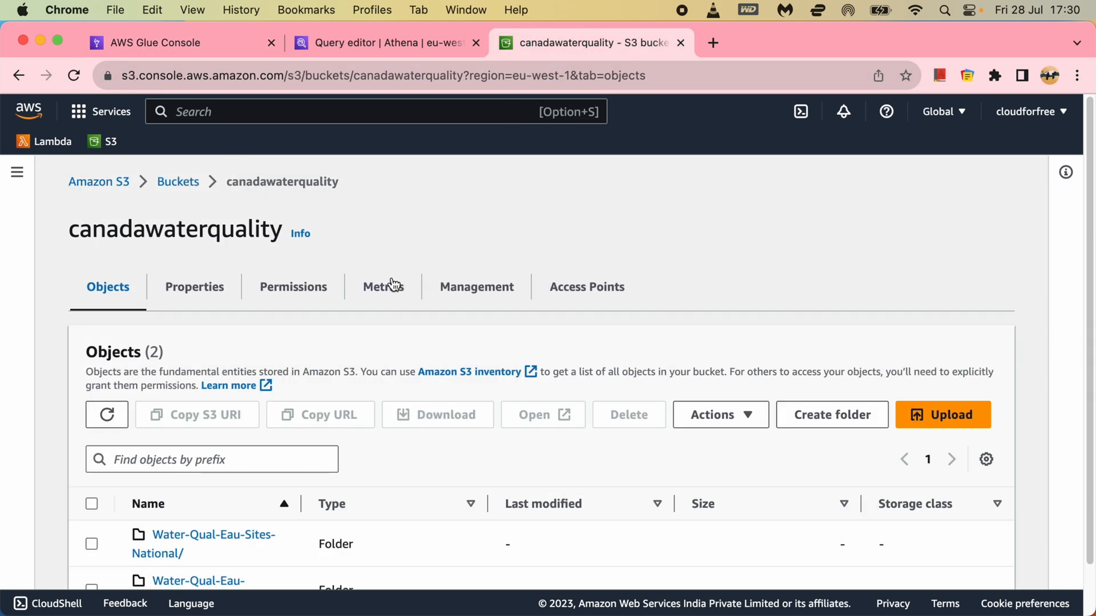
left_click(220, 44)
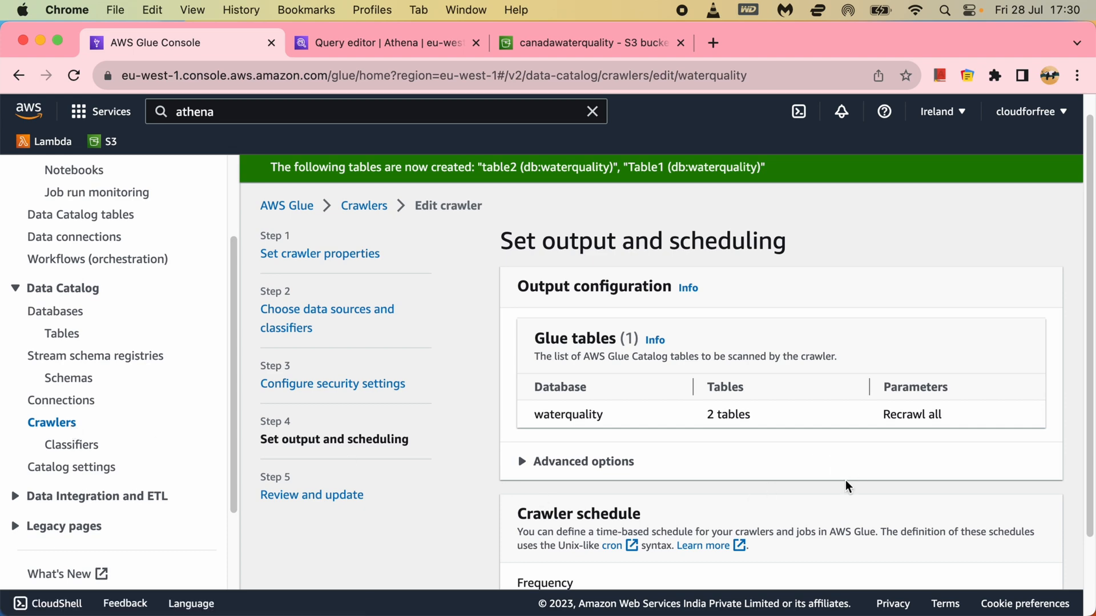
scroll(645, 478, "down", 3)
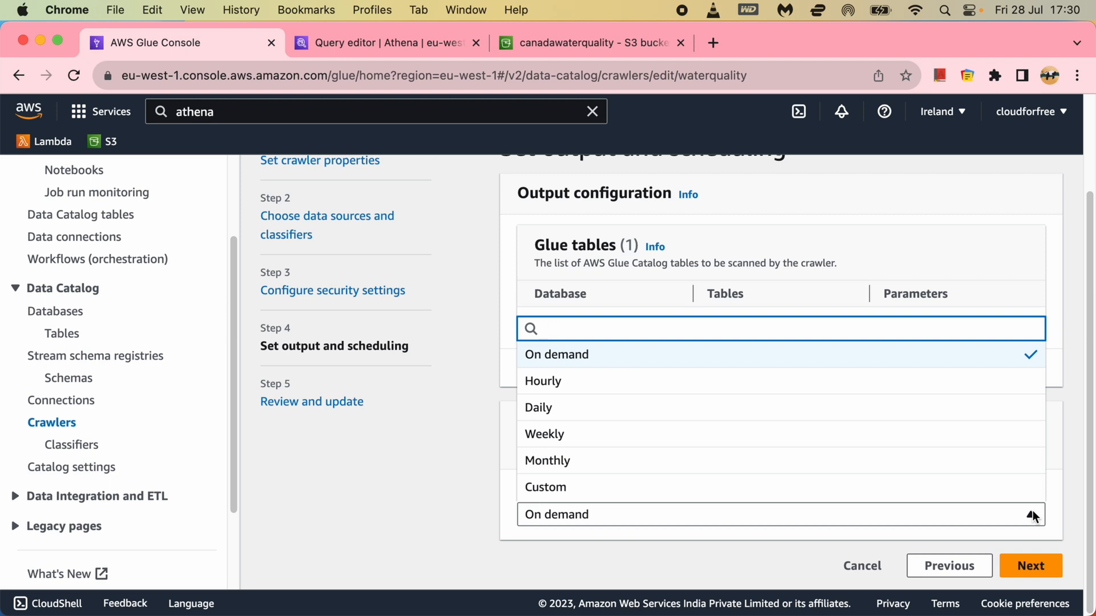
left_click(1070, 460)
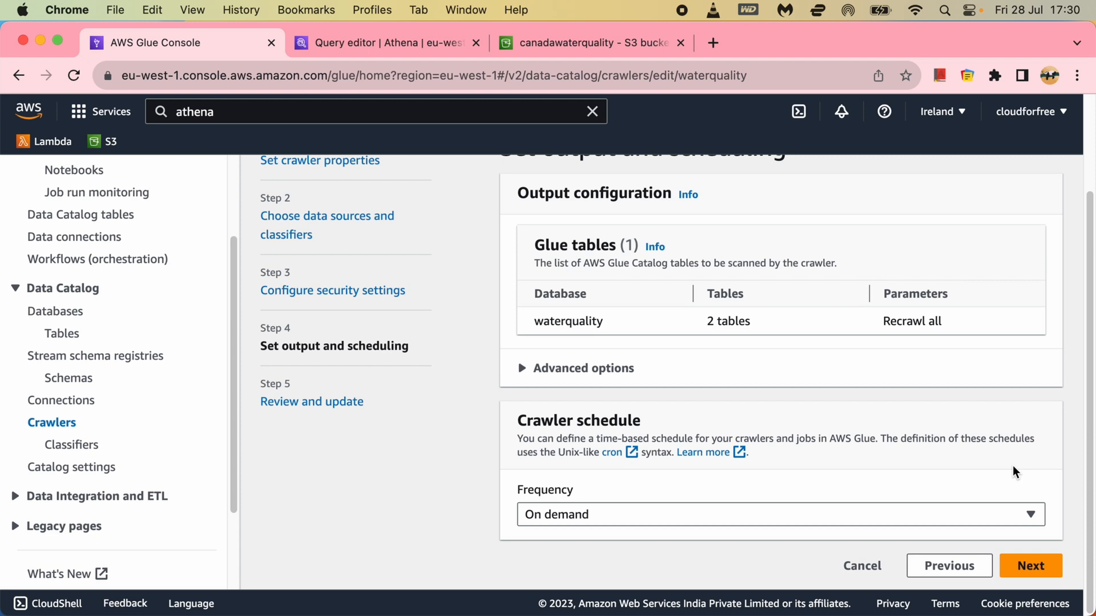
Keep the On demand schedule, review the crawler's Glue tables and IAM role, and try to update the waterquality crawler
left_click(1031, 565)
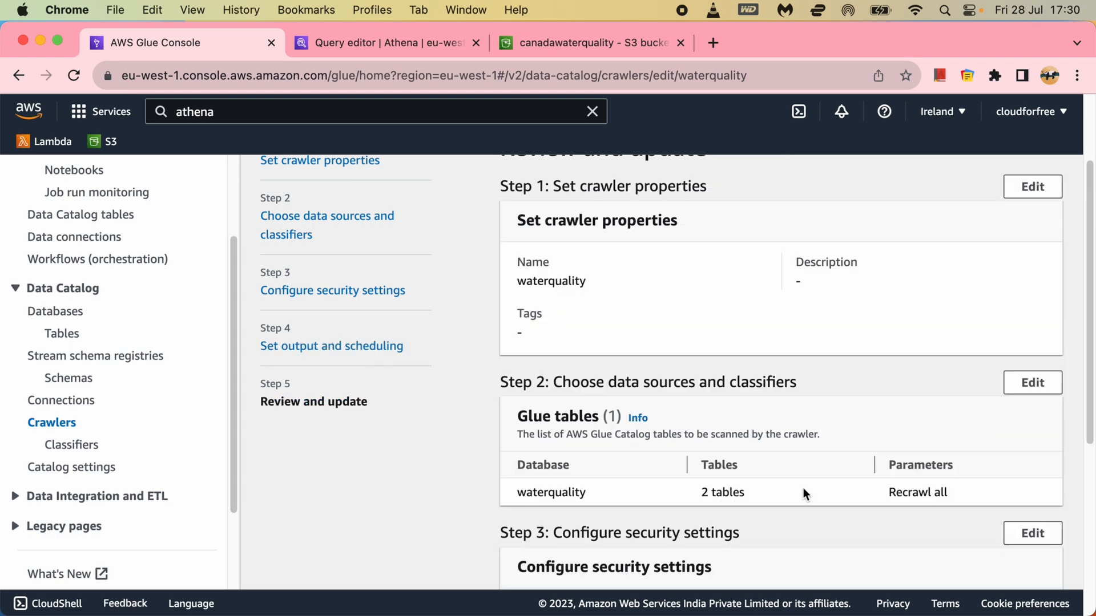
scroll(803, 488, "down", 5)
scroll(713, 468, "up", 3)
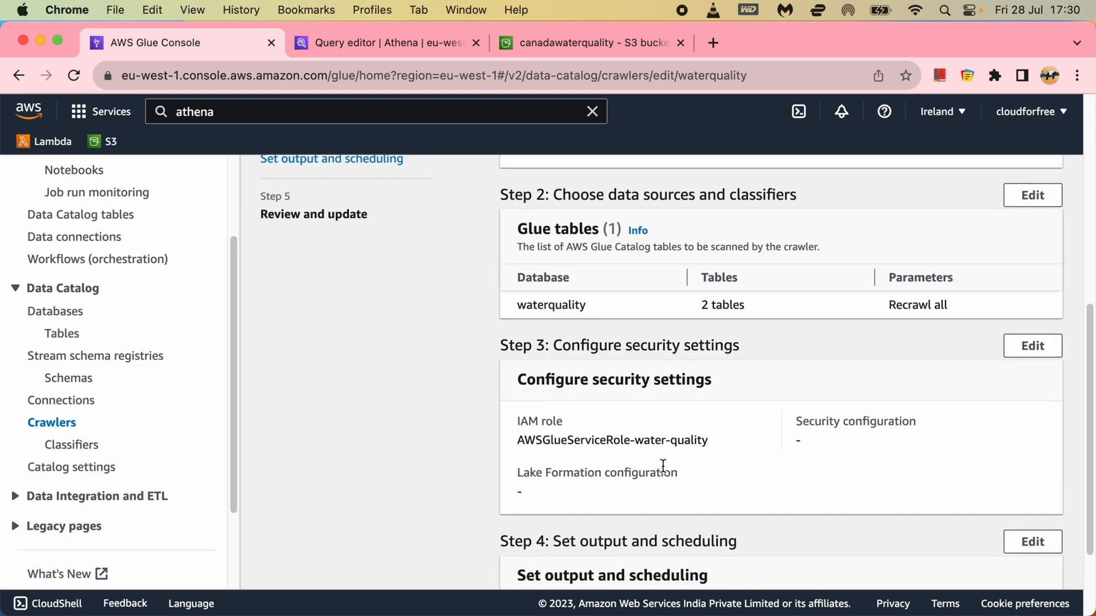
scroll(662, 465, "down", 3)
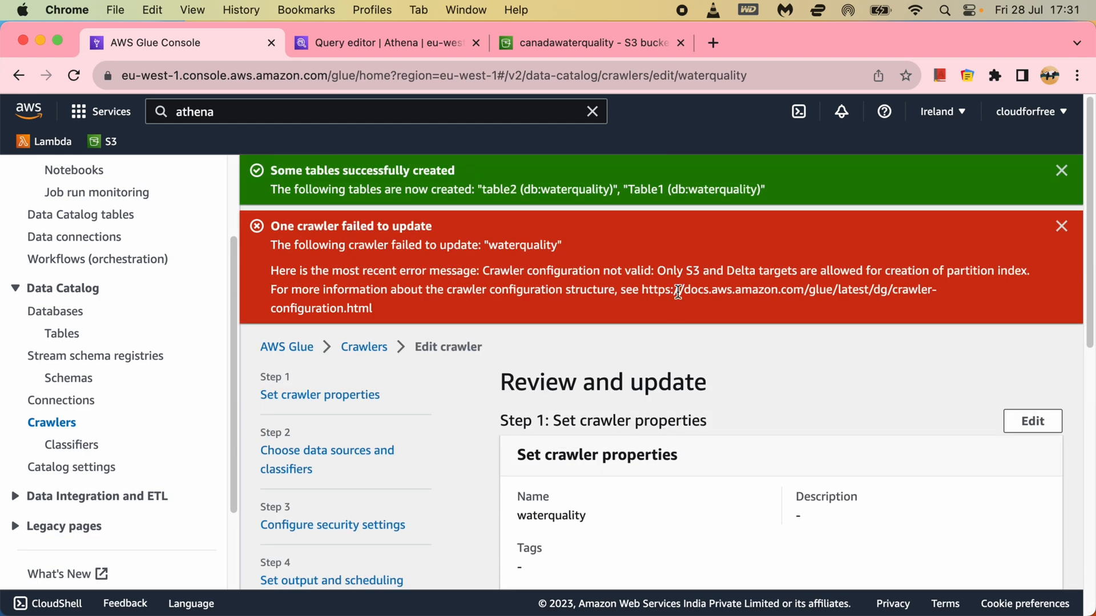
Read the message returned for the waterquality crawler update and look over the crawler's review page again
left_click_drag(741, 292, 1049, 276)
left_click(908, 298)
left_click(760, 445)
scroll(760, 446, "down", 3)
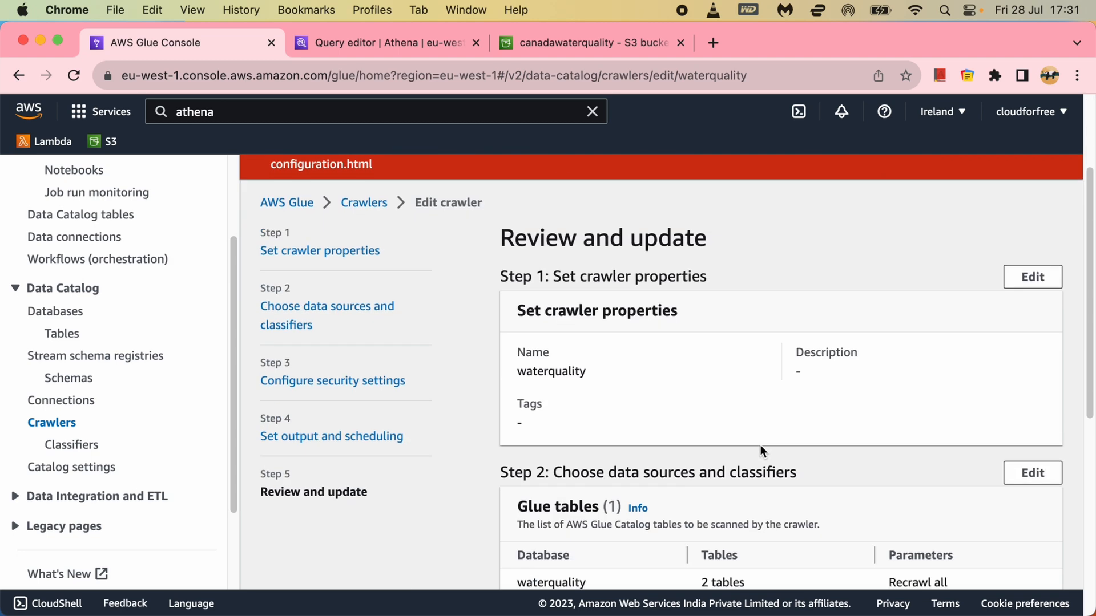
Examine the crawler's review summary, output and scheduling settings, and security settings, including the optional security configuration
scroll(761, 448, "down", 6)
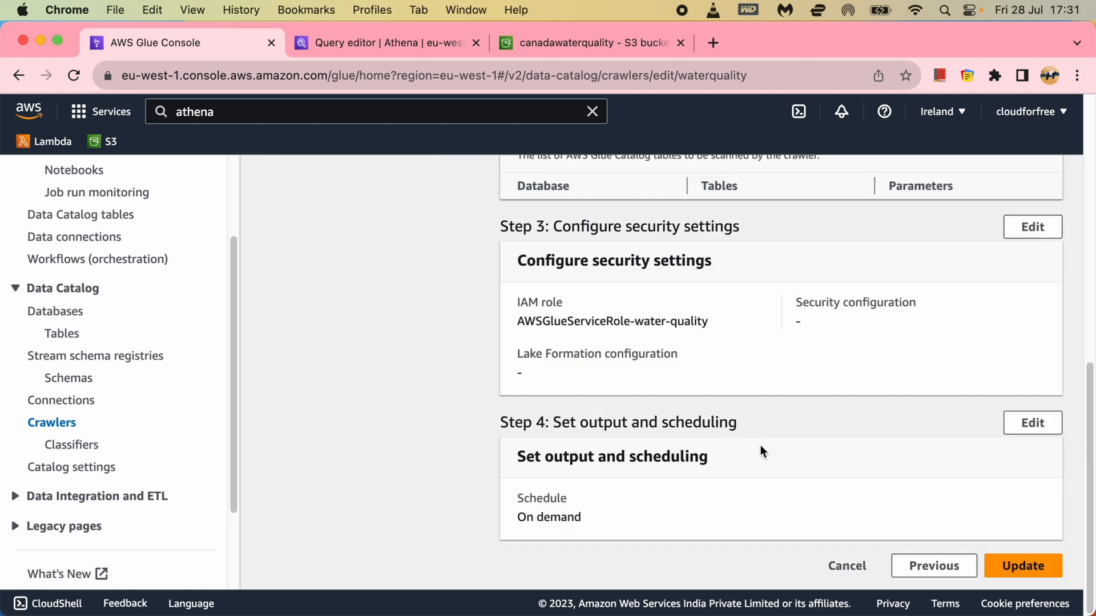
scroll(760, 445, "up", 6)
left_click(382, 389)
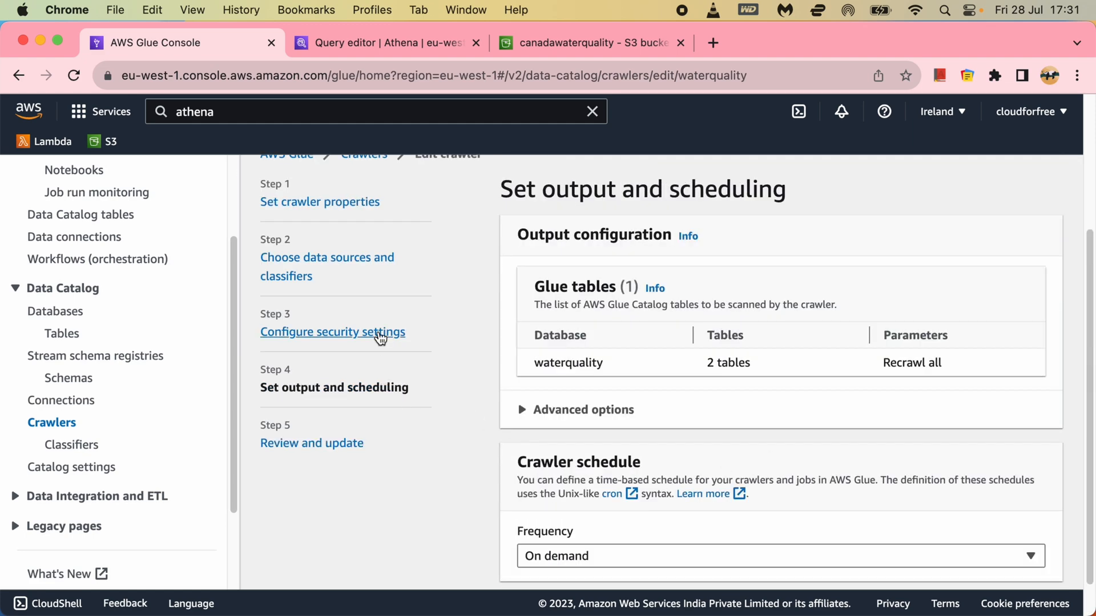
scroll(750, 480, "down", 1)
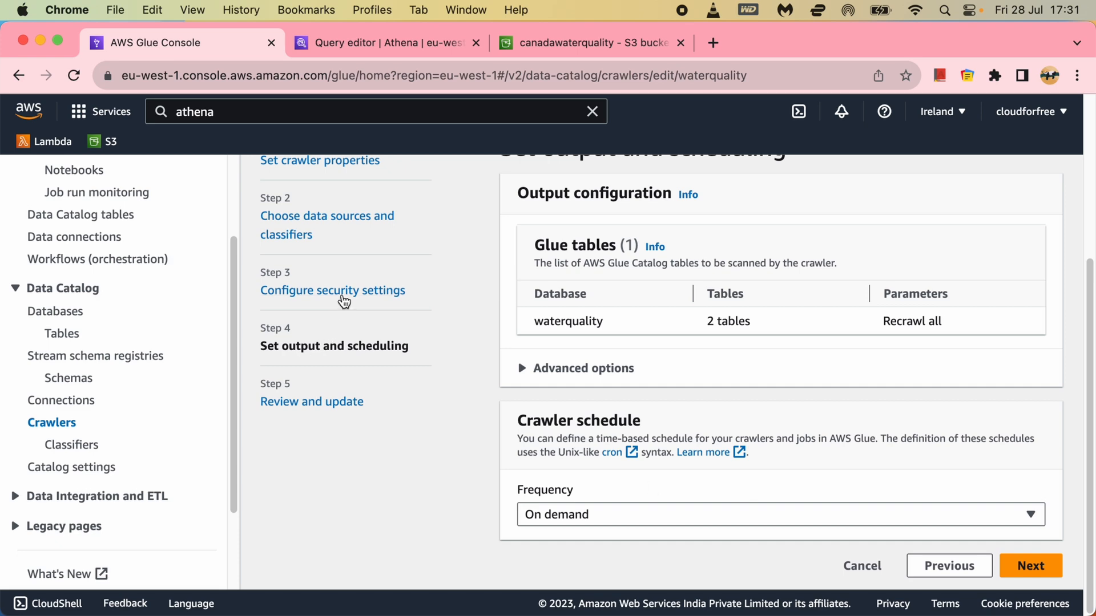
left_click(341, 295)
scroll(746, 473, "down", 1)
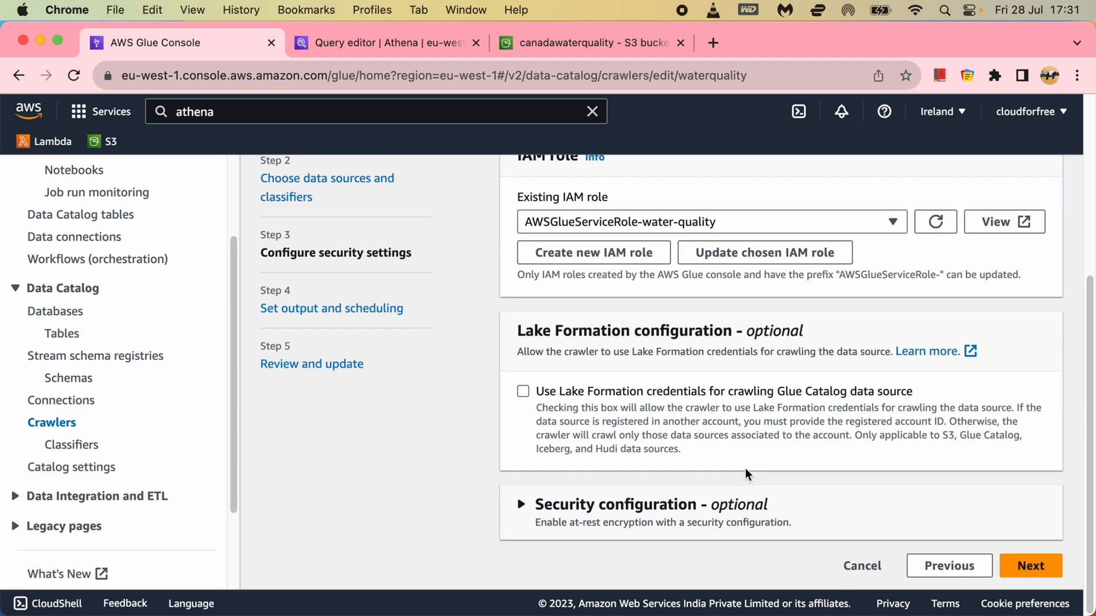
left_click(521, 505)
scroll(726, 467, "down", 2)
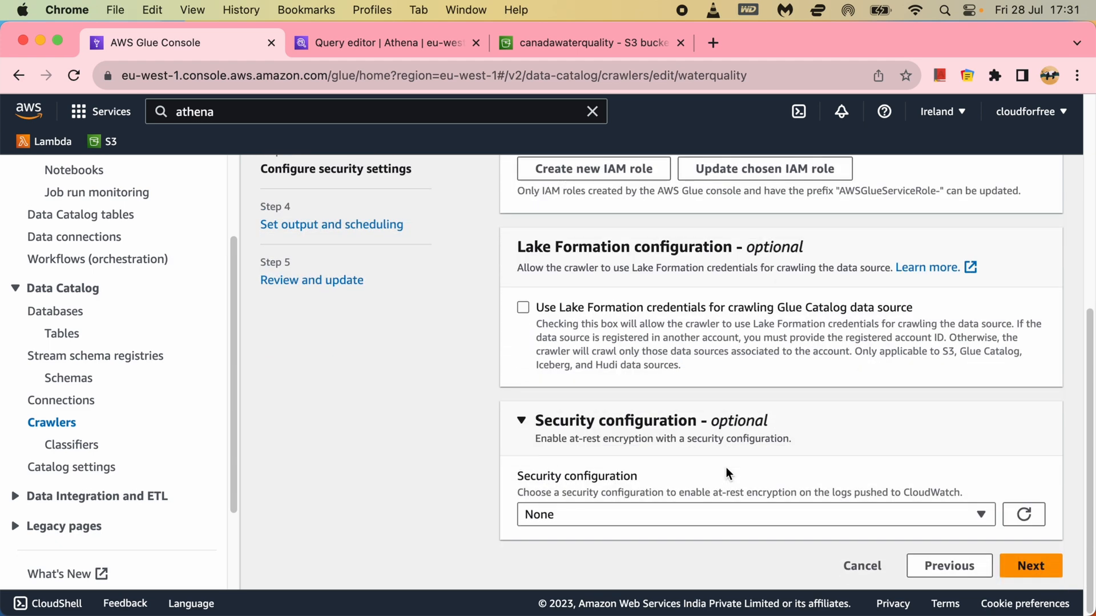
Inspect the waterquality Glue tables entry in the crawler's data sources and continue to the security settings
scroll(398, 318, "up", 4)
left_click(354, 253)
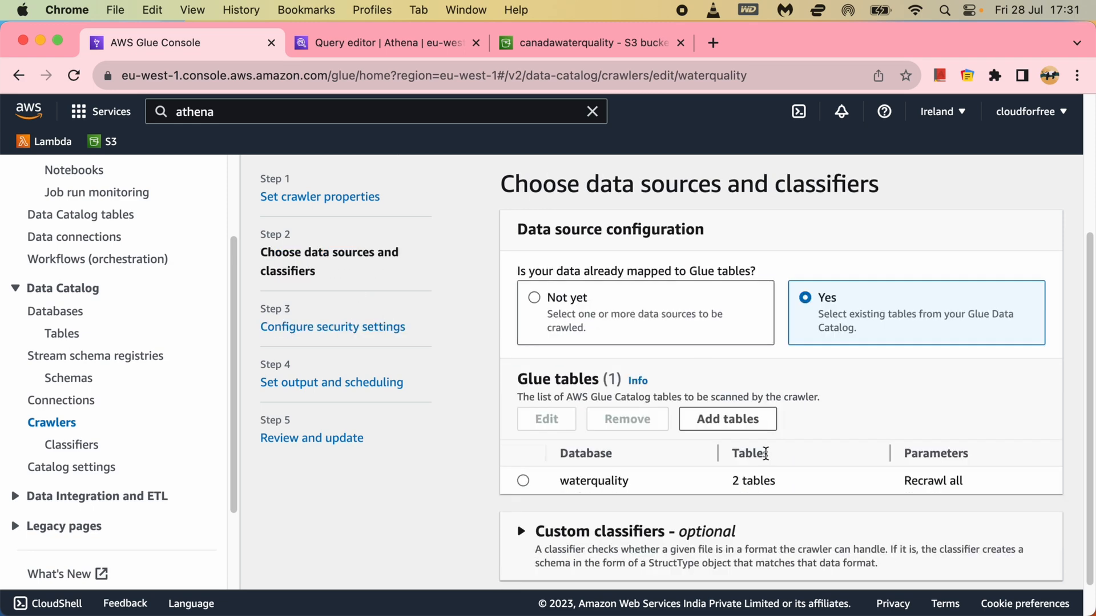
scroll(767, 453, "down", 1)
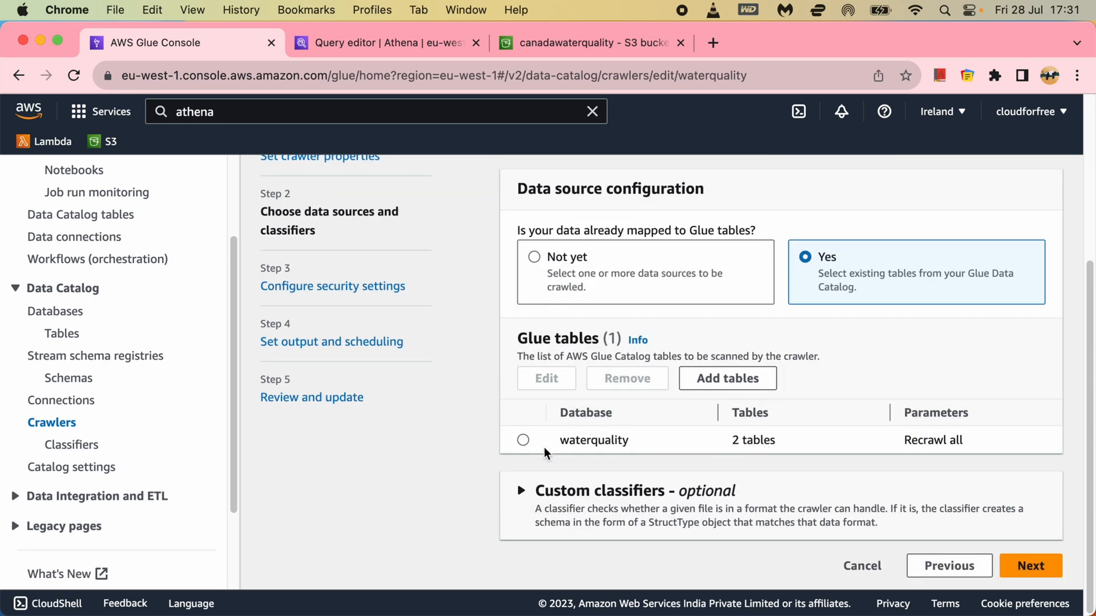
left_click(523, 440)
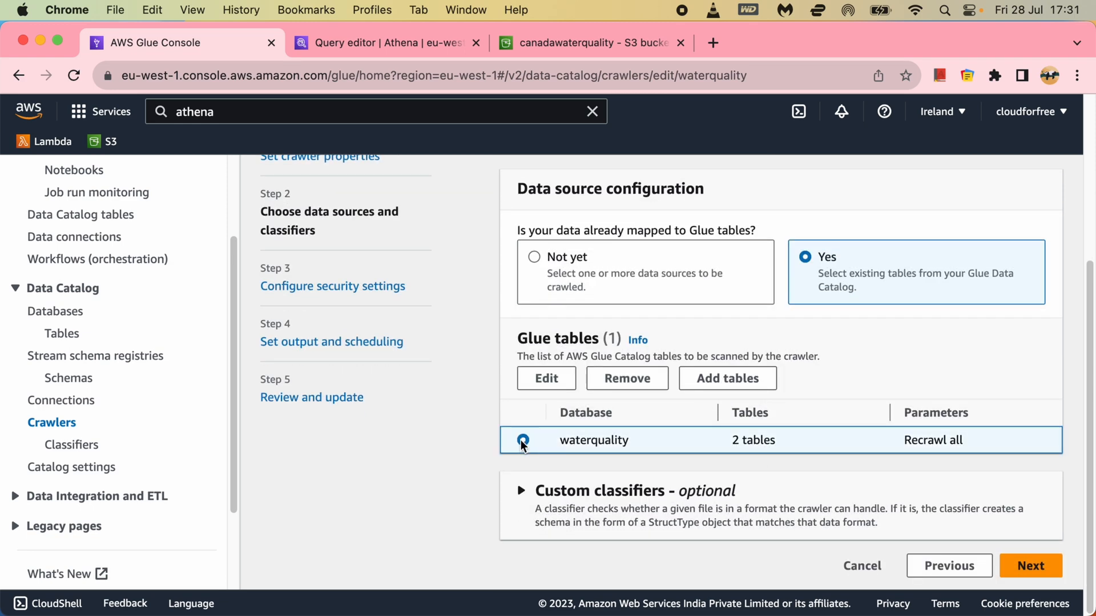
left_click(1032, 570)
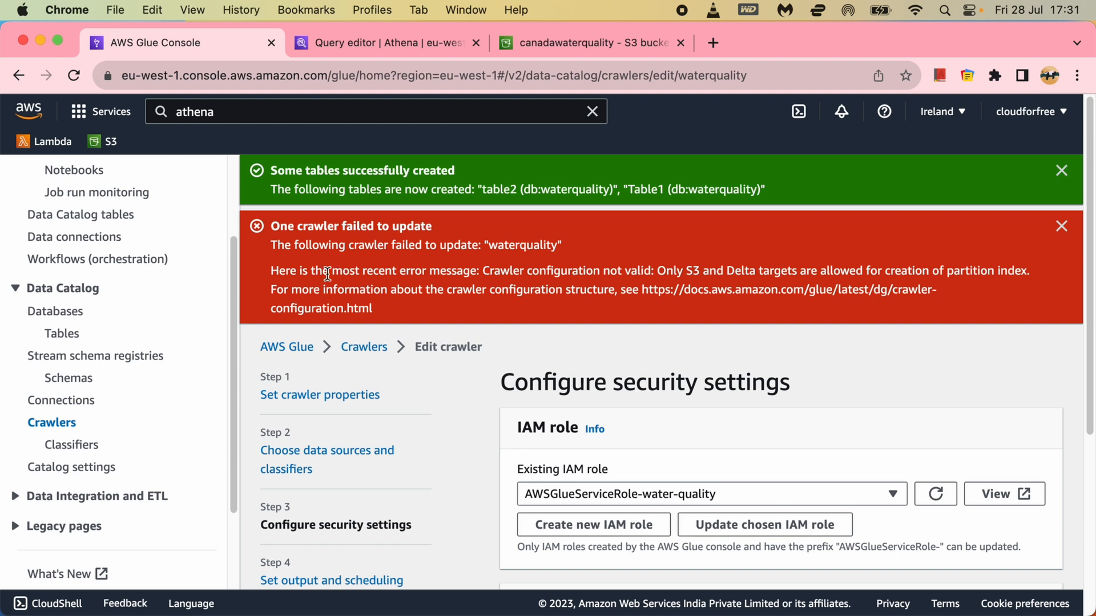
Read the error message explaining why the waterquality crawler could not be updated
left_click_drag(323, 274, 1022, 272)
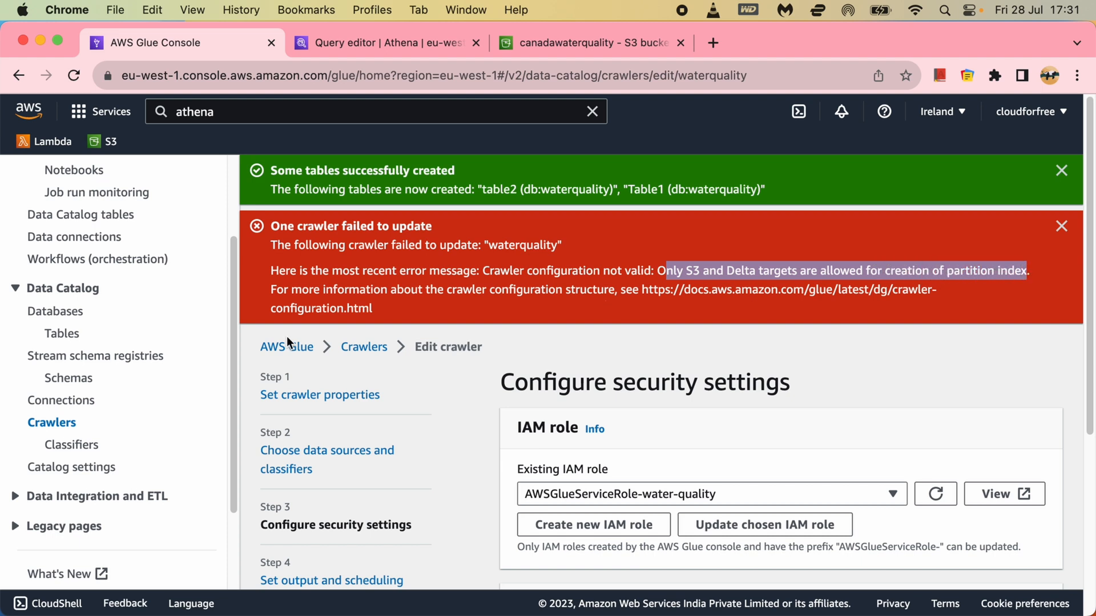
left_click(318, 297)
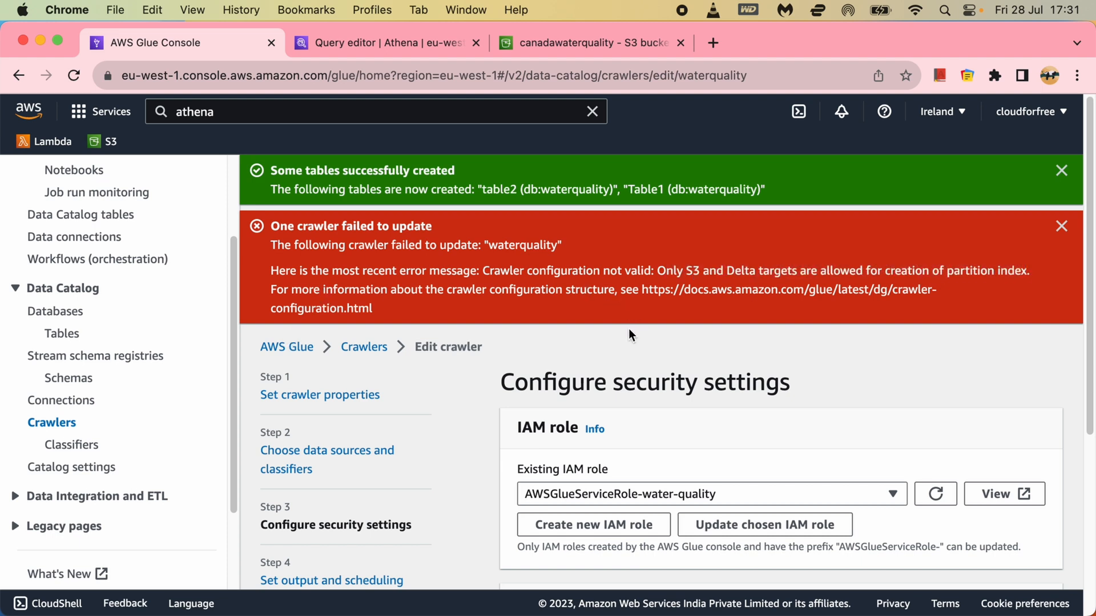
left_click_drag(660, 276, 799, 271)
left_click(831, 285)
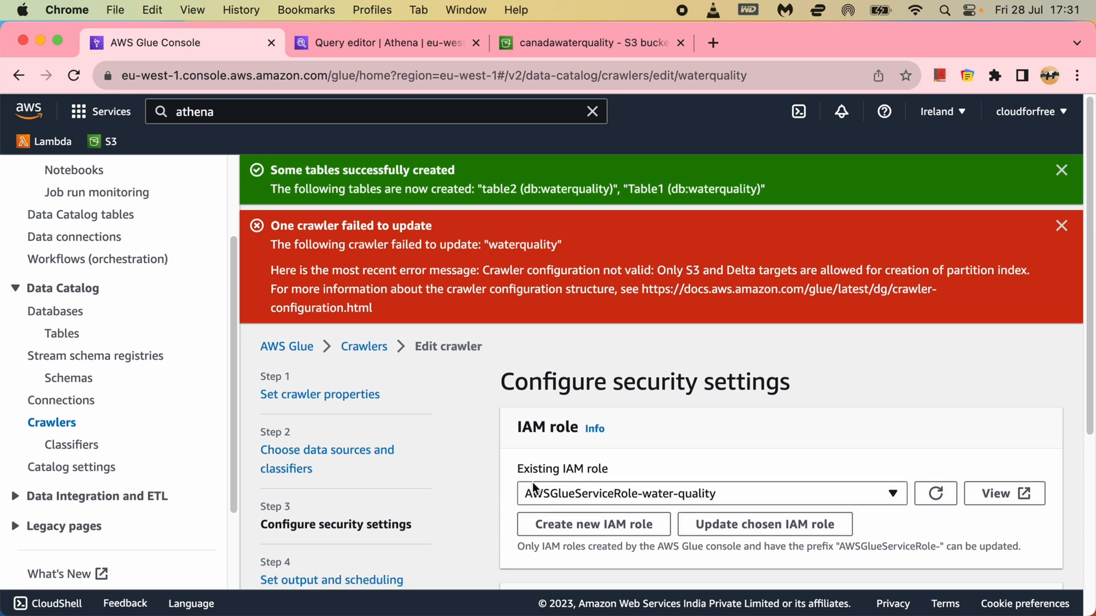
Disable automatic creation of partition indexes in the advanced options of the crawler's output configuration
scroll(532, 481, "down", 5)
left_click(1032, 567)
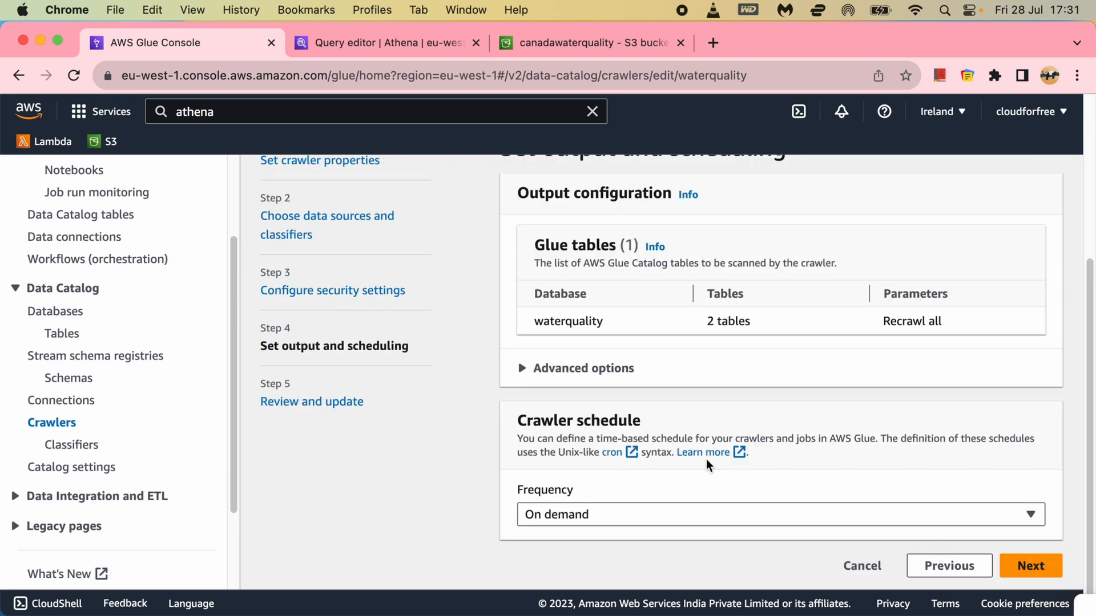
left_click(626, 369)
scroll(716, 491, "down", 1)
scroll(717, 494, "down", 4)
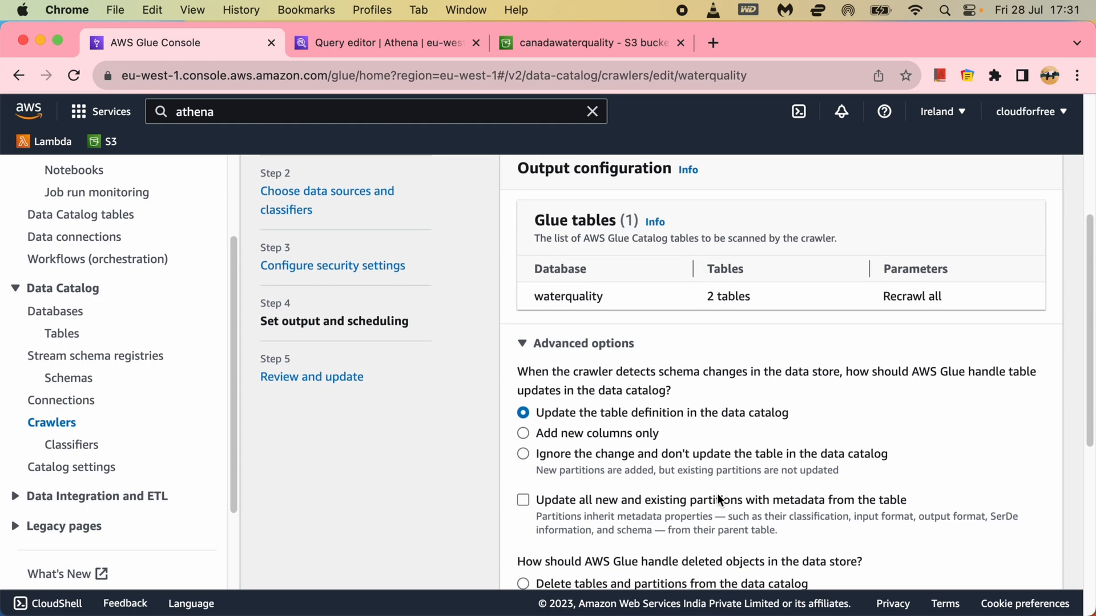
scroll(717, 495, "down", 7)
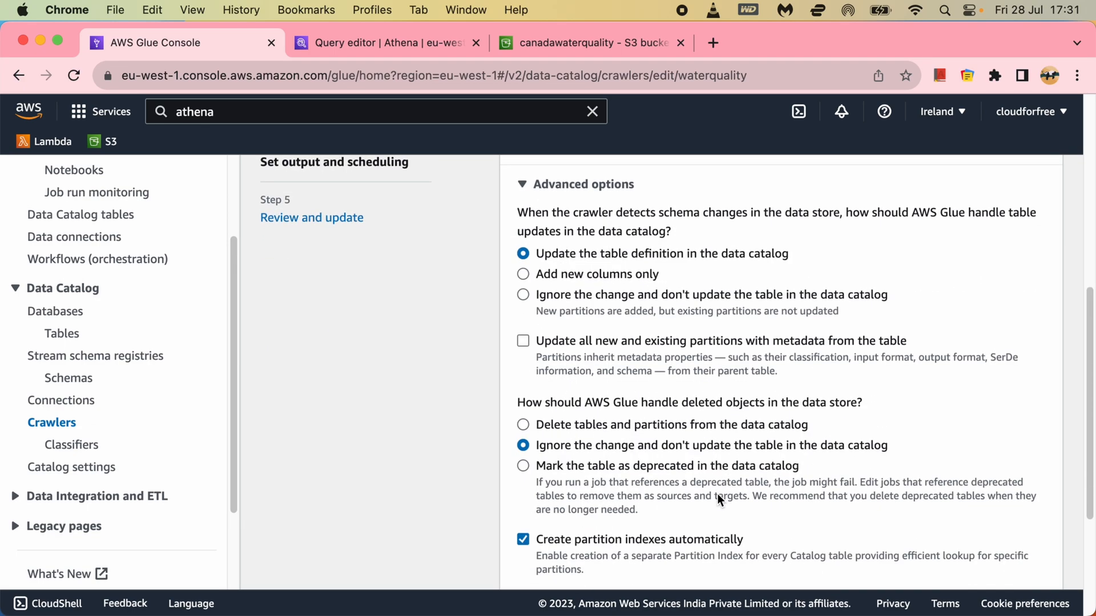
left_click(524, 403)
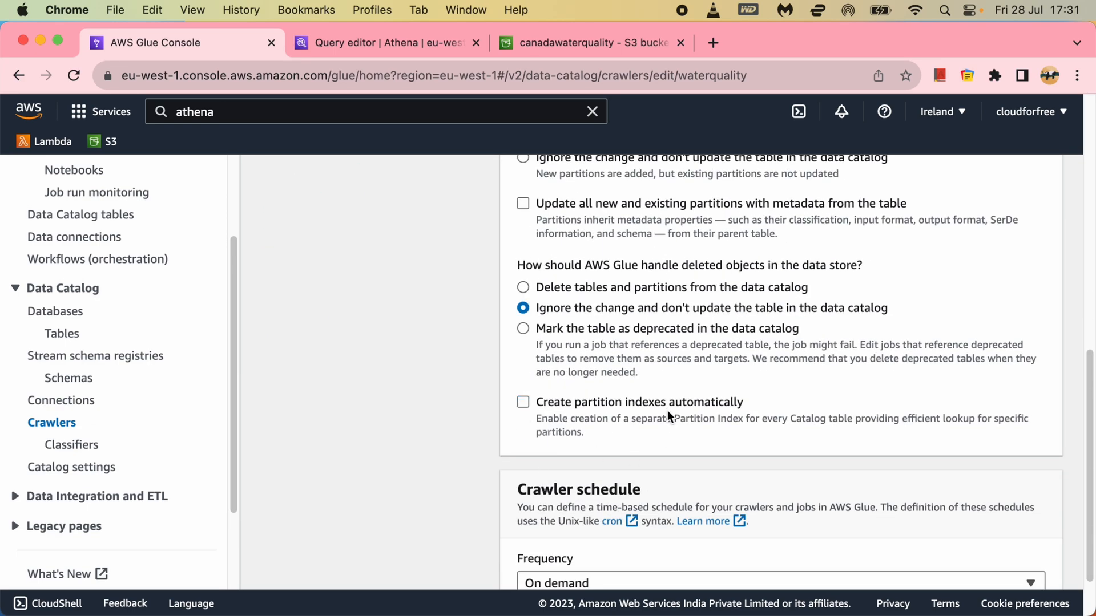
left_click_drag(562, 403, 762, 421)
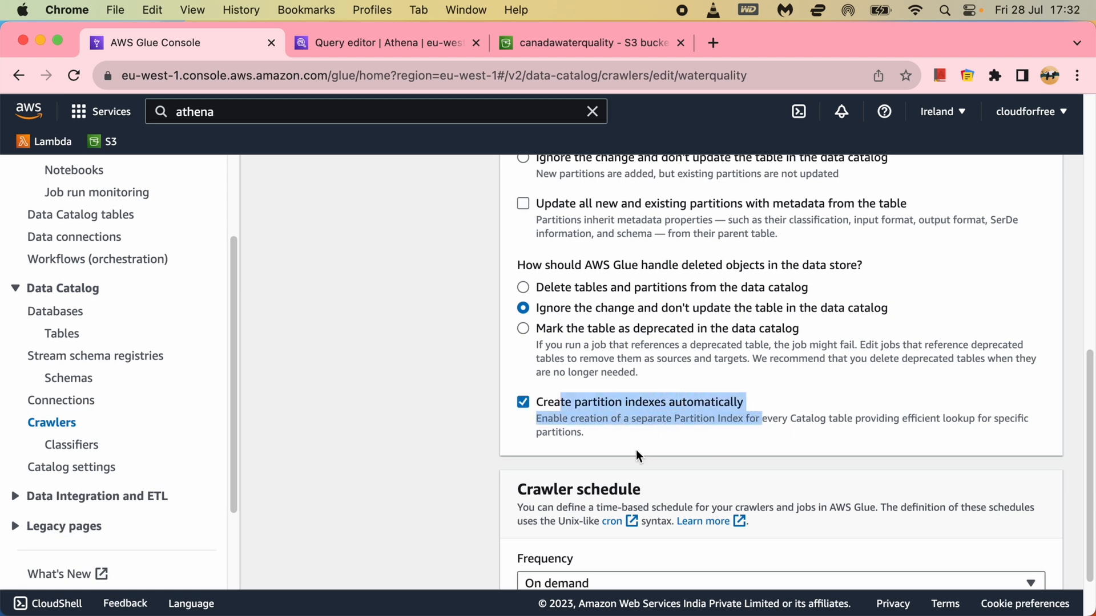
left_click(517, 399)
left_click(475, 453)
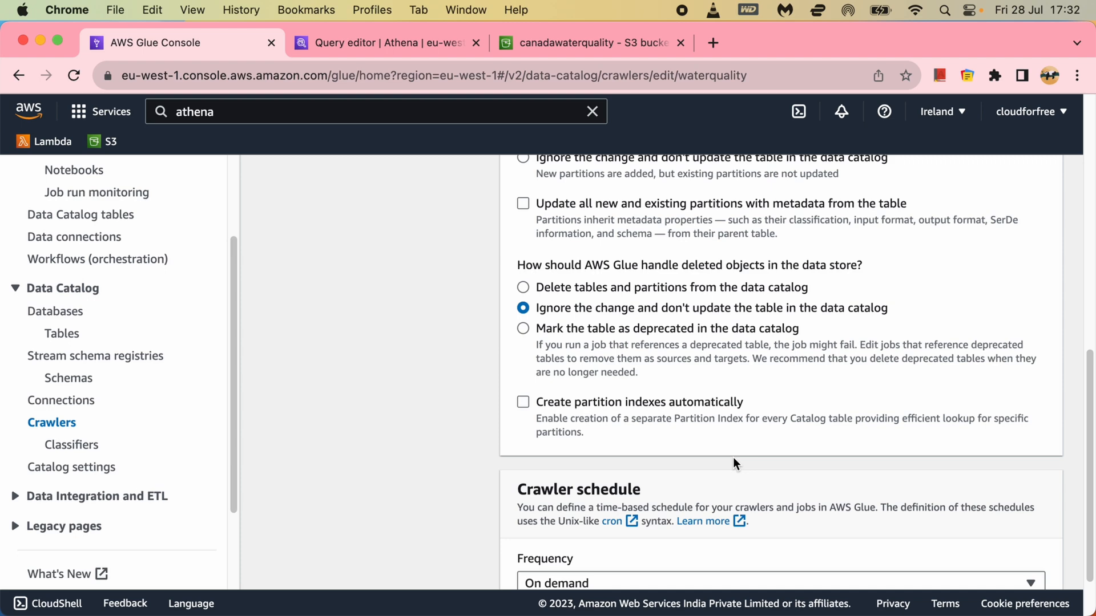
Dismiss the old crawler error notification and submit the waterquality crawler update from the final review
scroll(734, 459, "up", 5)
scroll(733, 457, "down", 6)
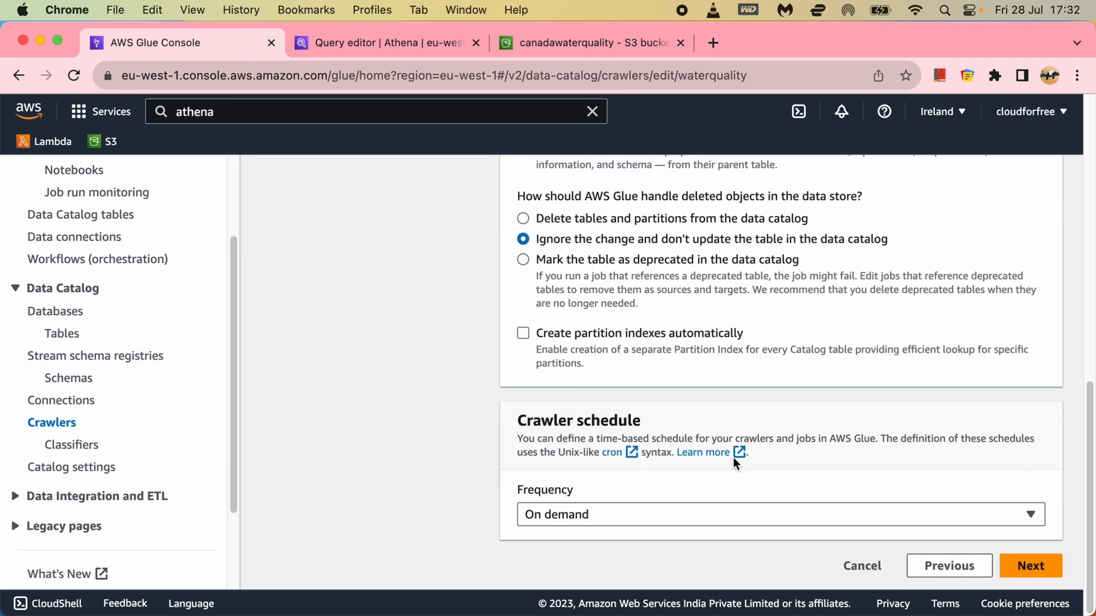
left_click(1030, 565)
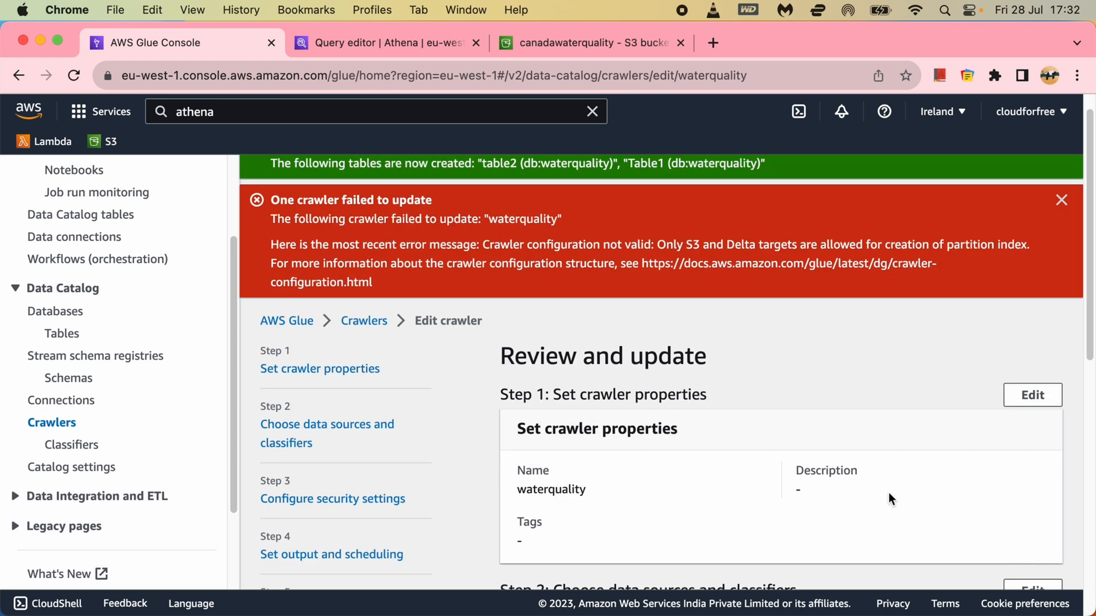
left_click(1061, 200)
scroll(900, 482, "down", 6)
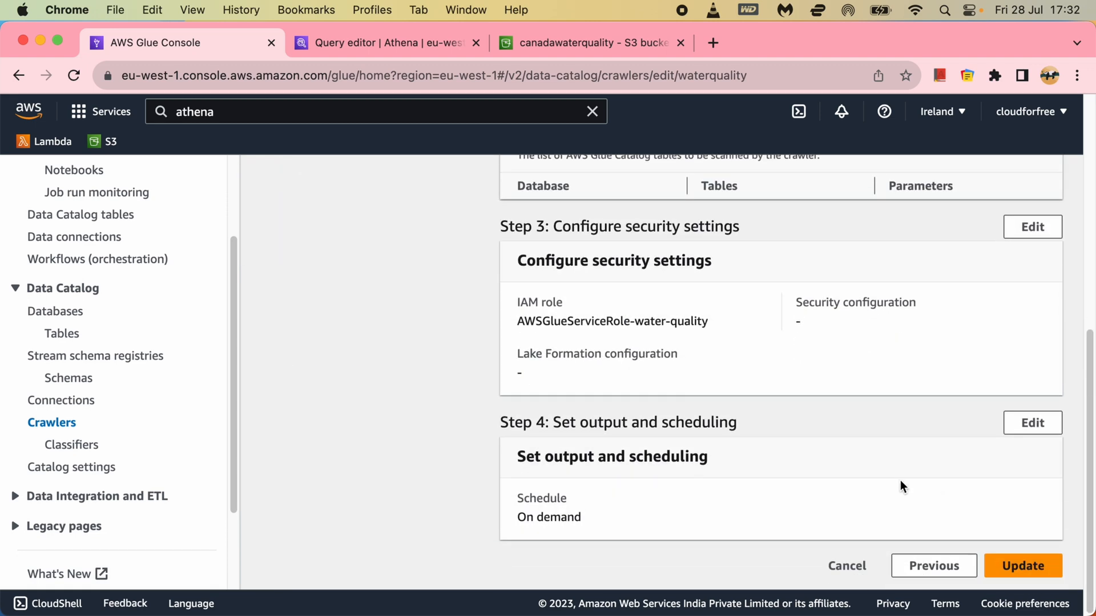
left_click(1032, 566)
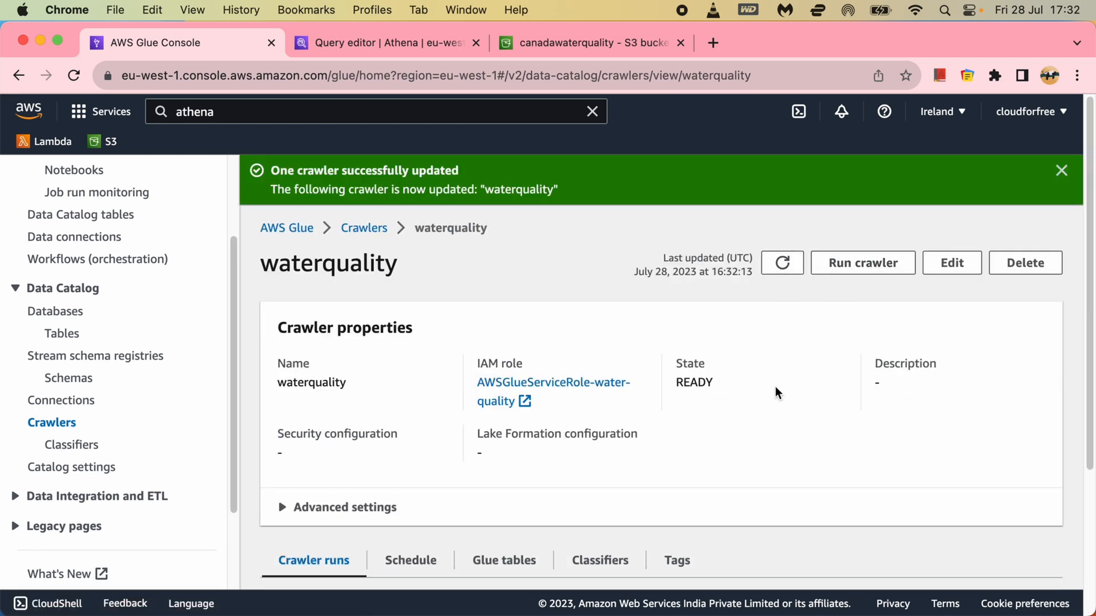
Run the waterquality crawler from the crawlers list and refresh its status
left_click(778, 268)
left_click(780, 263)
left_click(364, 228)
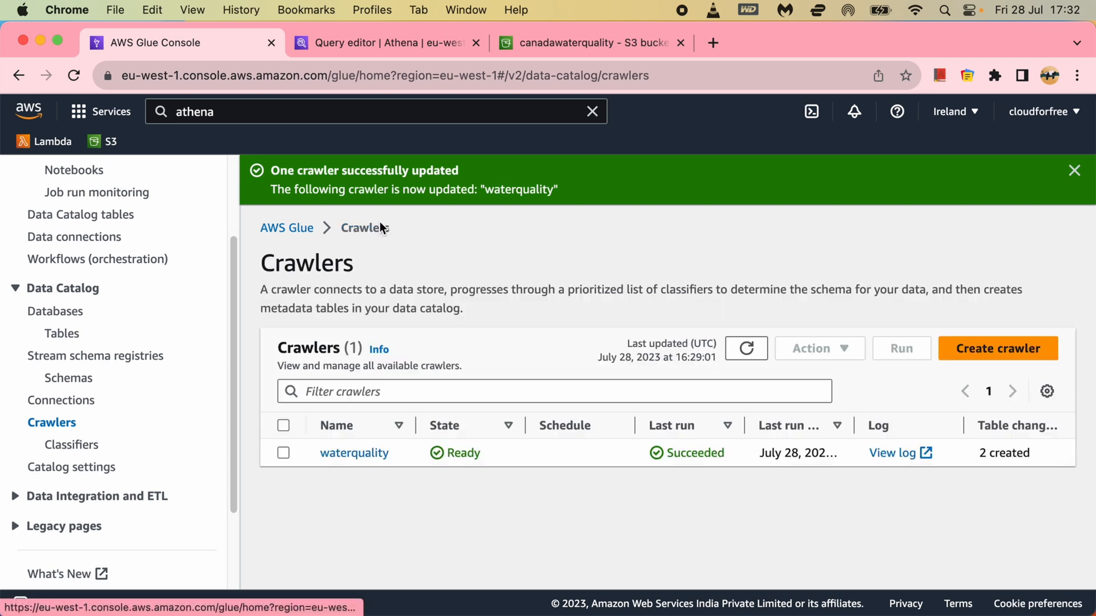
left_click(749, 359)
left_click(282, 453)
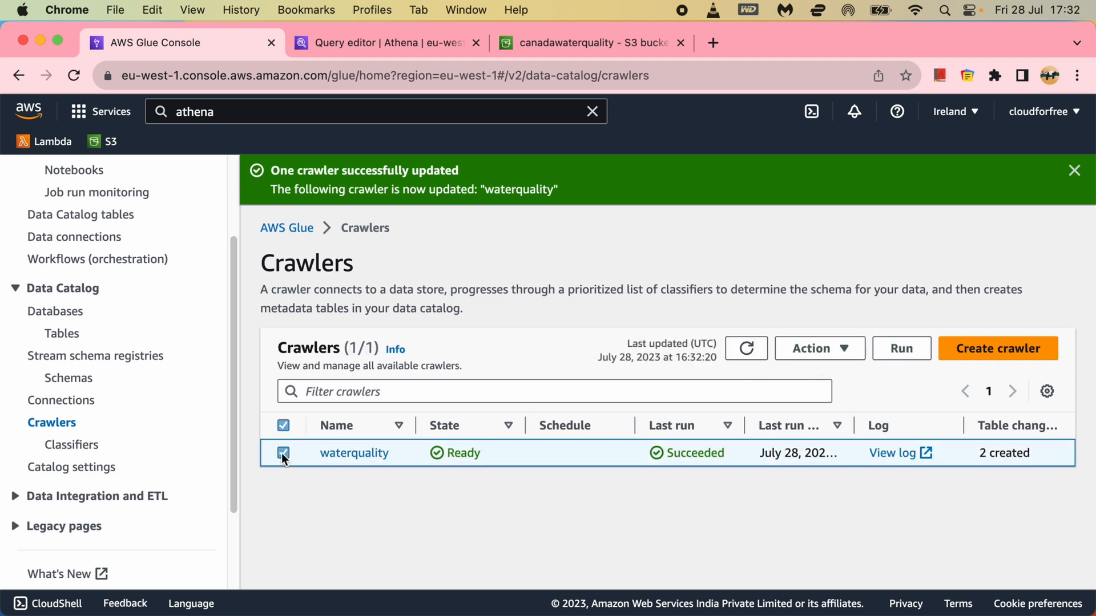
left_click(901, 349)
left_click(751, 352)
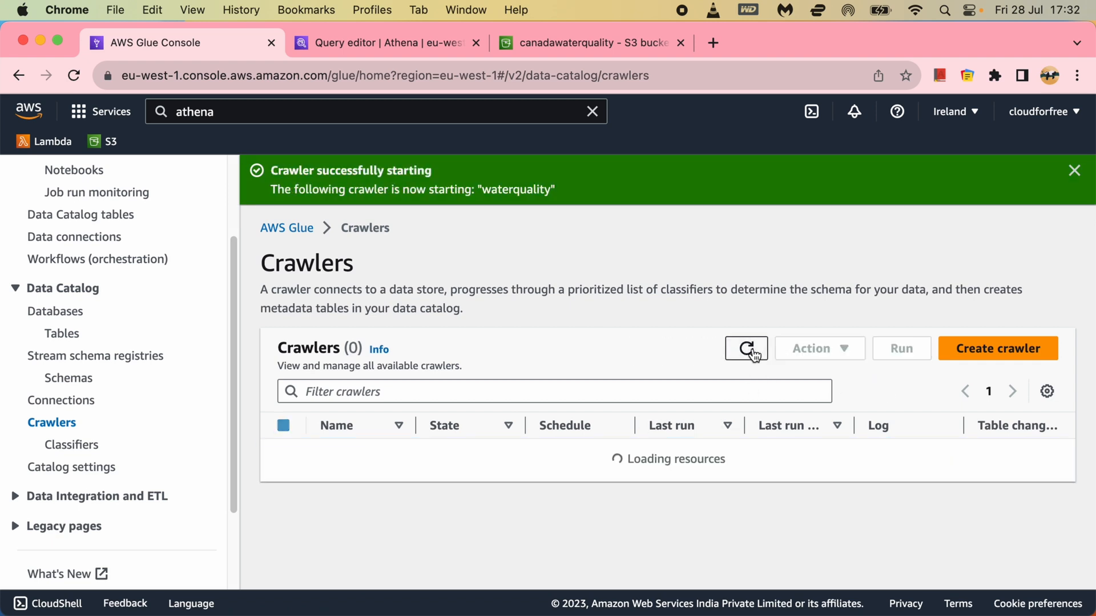
left_click(752, 353)
left_click(752, 355)
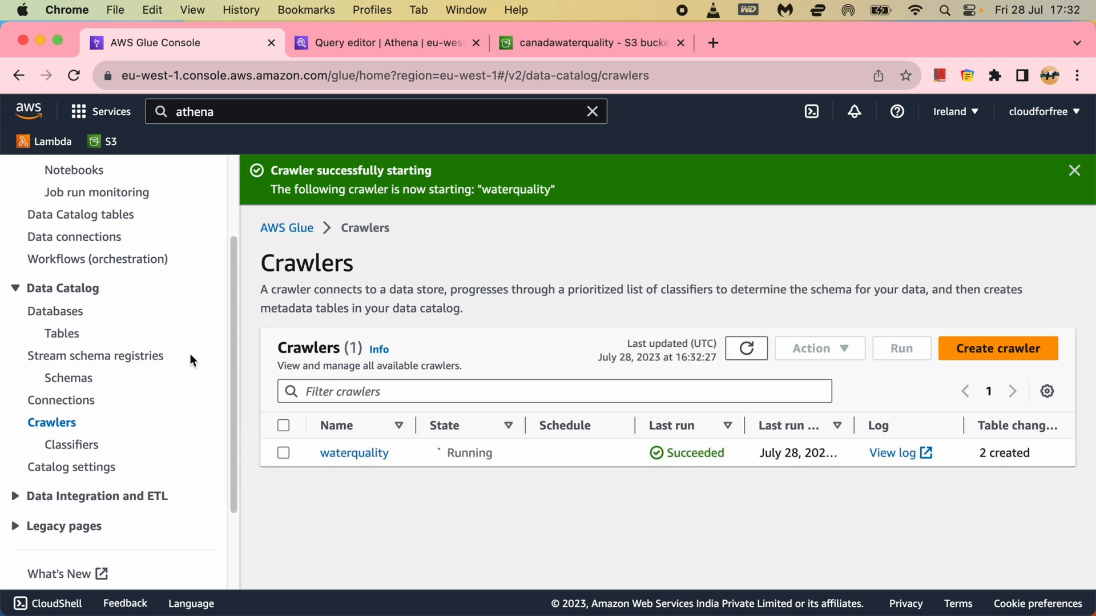
Refresh the Data Catalog tables list and recheck the crawler's state in the crawlers list
left_click(75, 341)
left_click(429, 378)
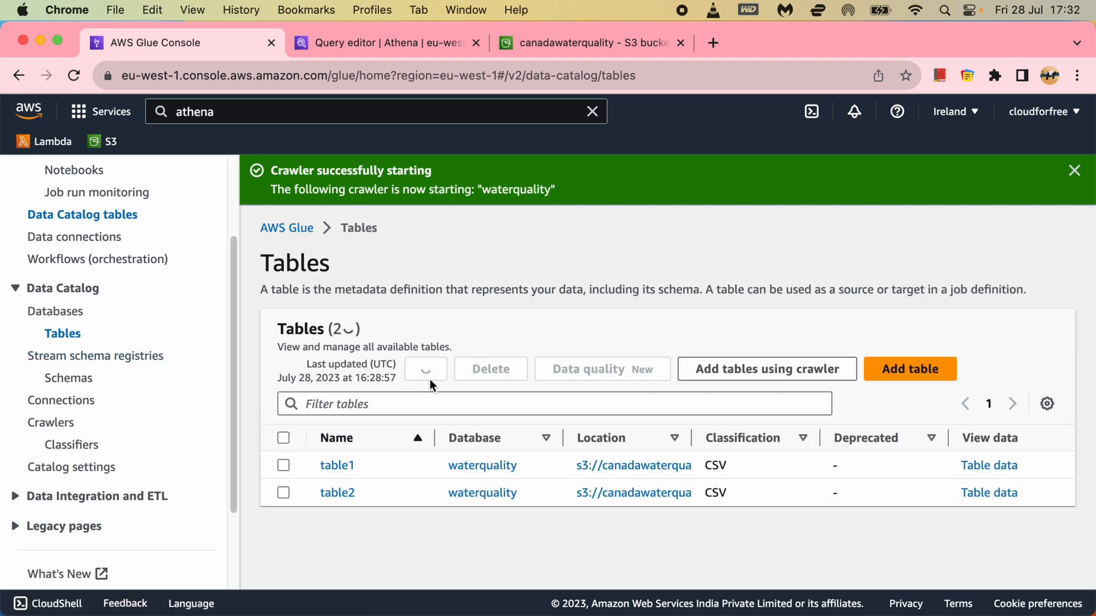
left_click(430, 378)
left_click(57, 425)
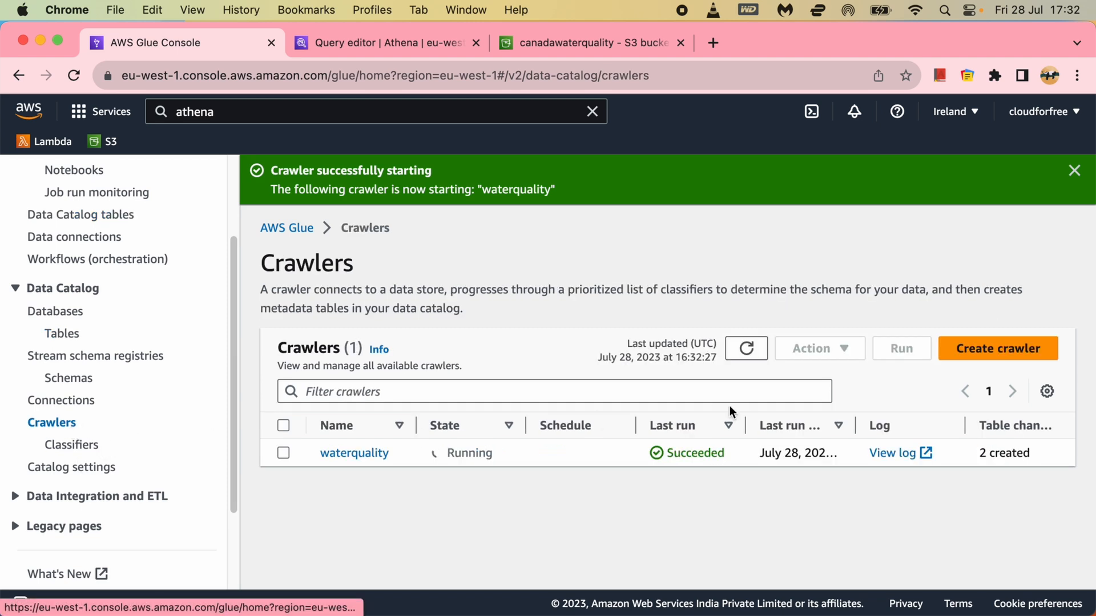
left_click(732, 350)
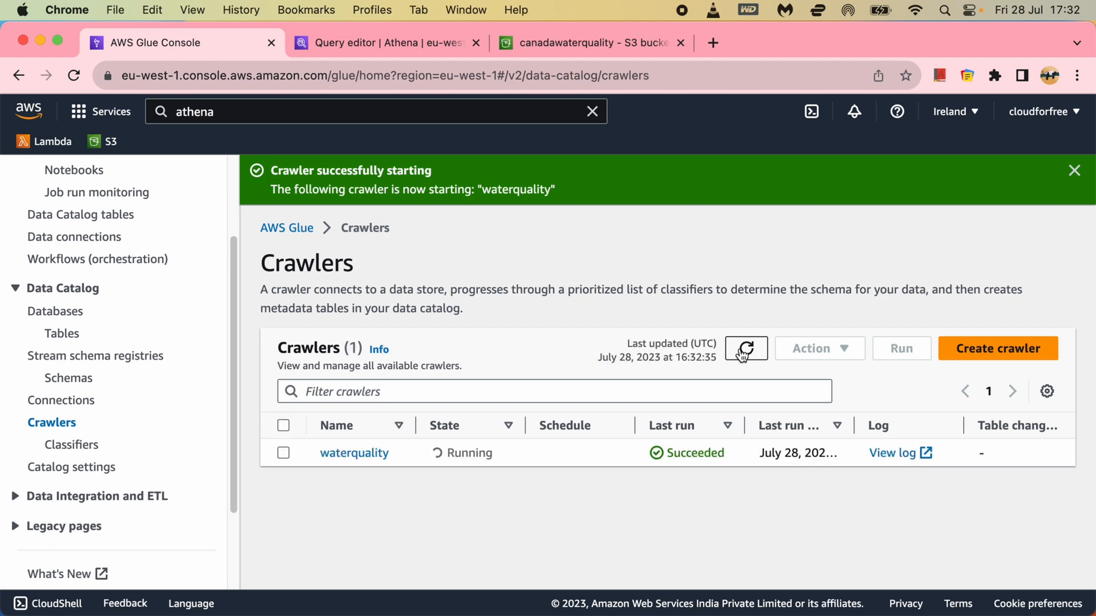
Check the waterquality crawler's run history and reload the list of Data Catalog tables
left_click(380, 452)
scroll(768, 457, "down", 5)
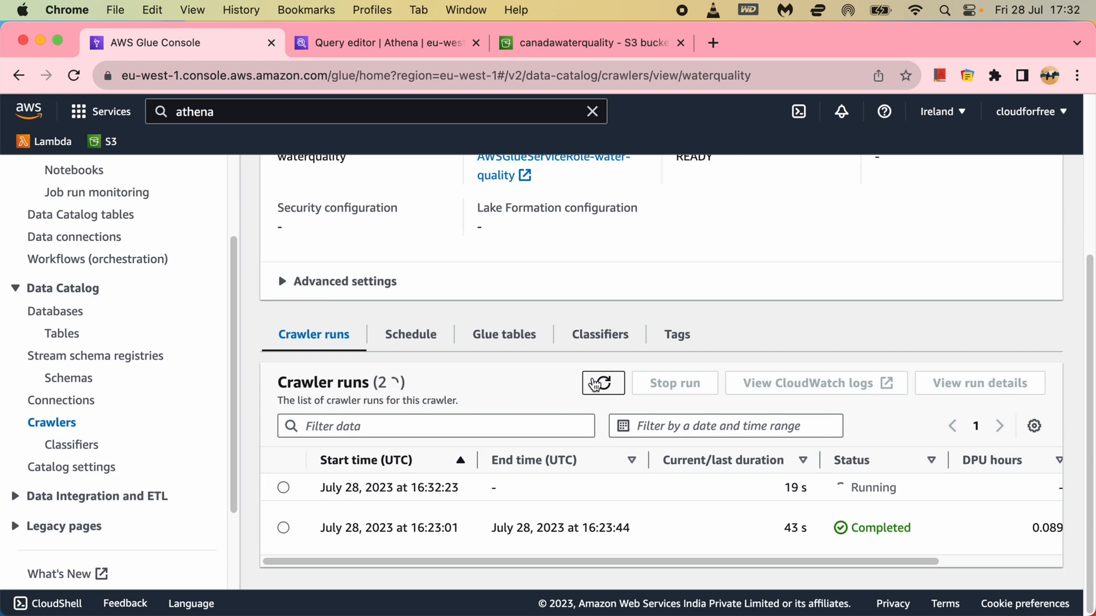
left_click(77, 337)
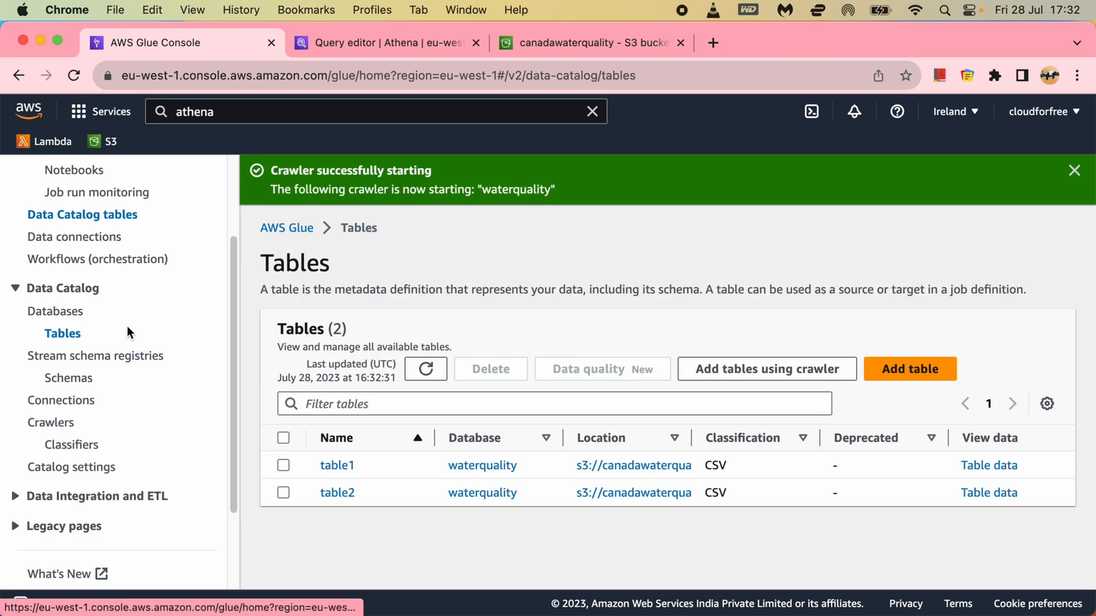
left_click(434, 370)
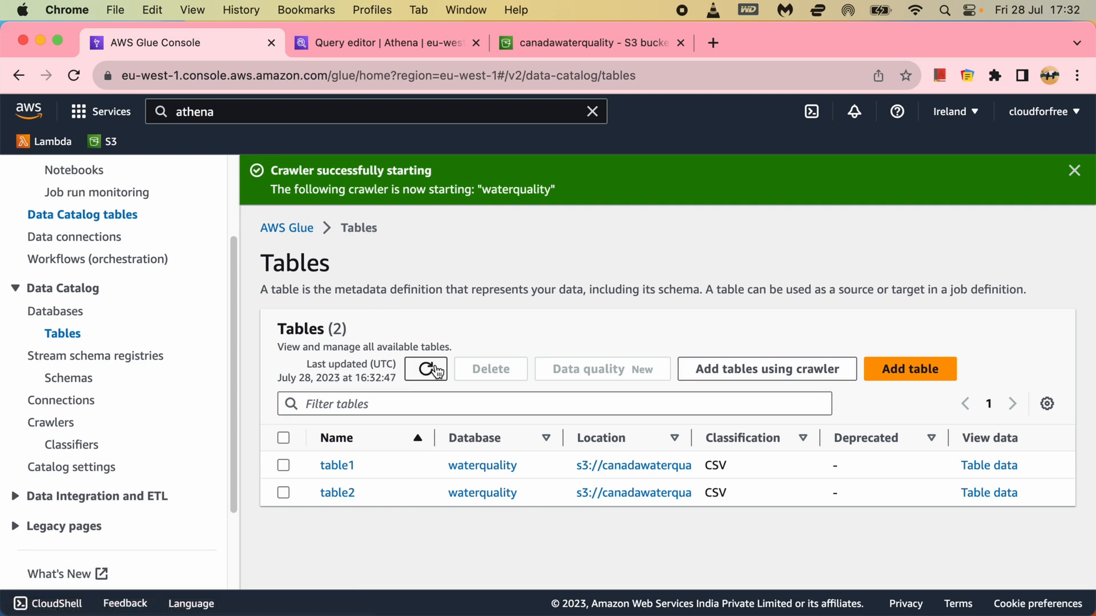
left_click(436, 370)
Switch to Amazon Athena, launch the query editor, and close the old Query 3 and Query 2
left_click(383, 43)
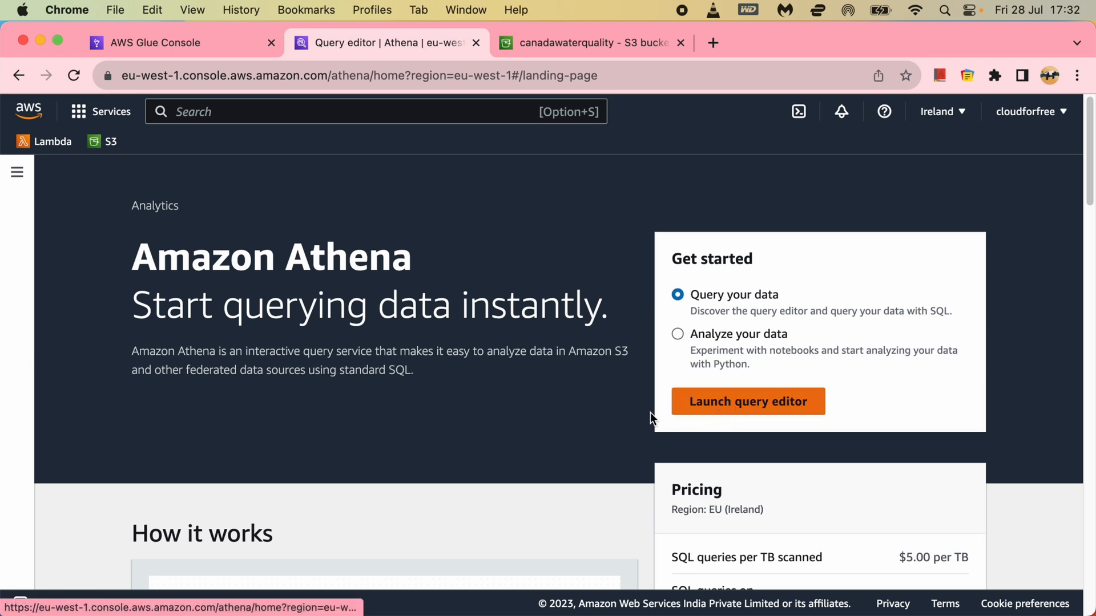
left_click(744, 408)
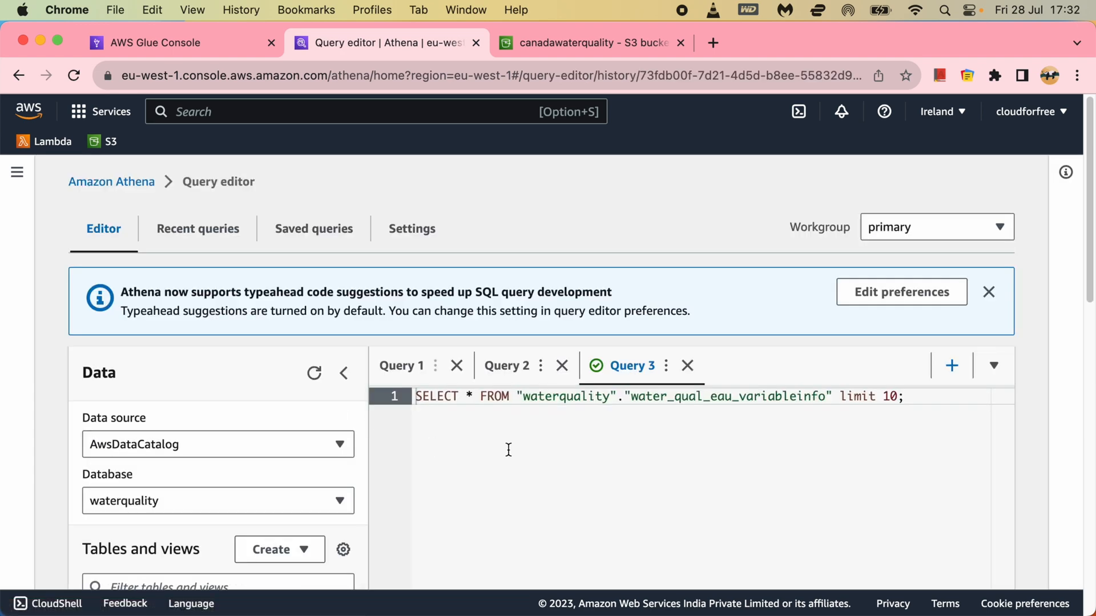
left_click(690, 365)
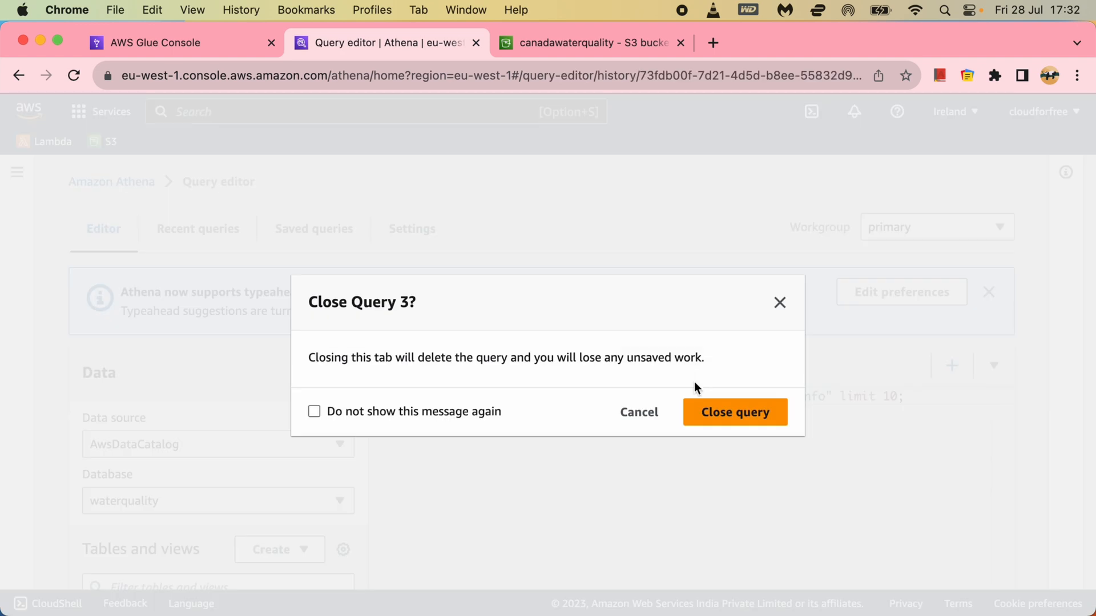
left_click(715, 412)
left_click(584, 366)
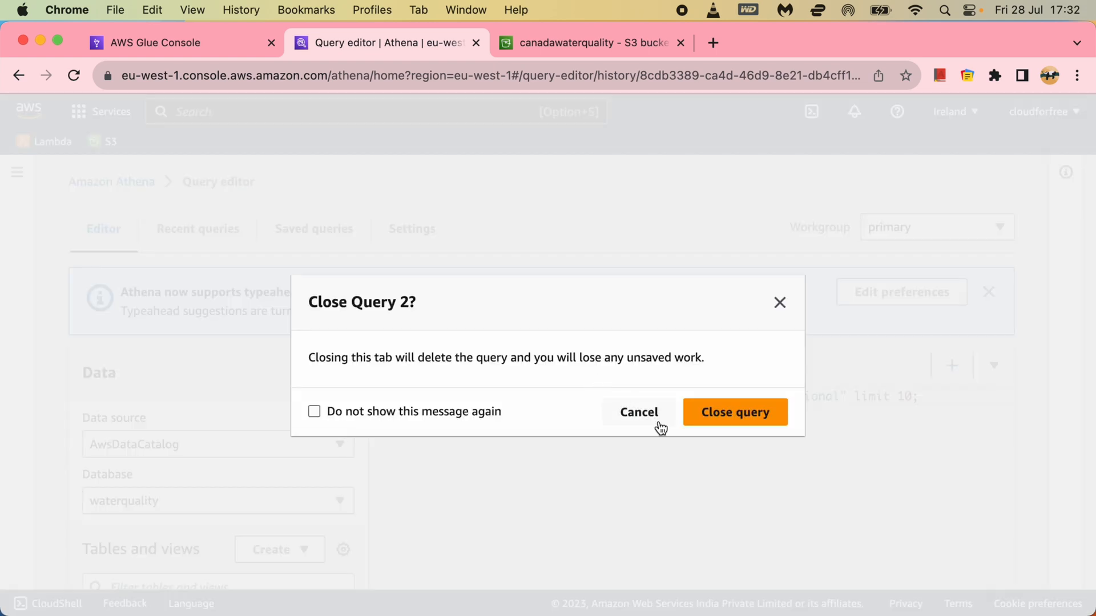
left_click(724, 418)
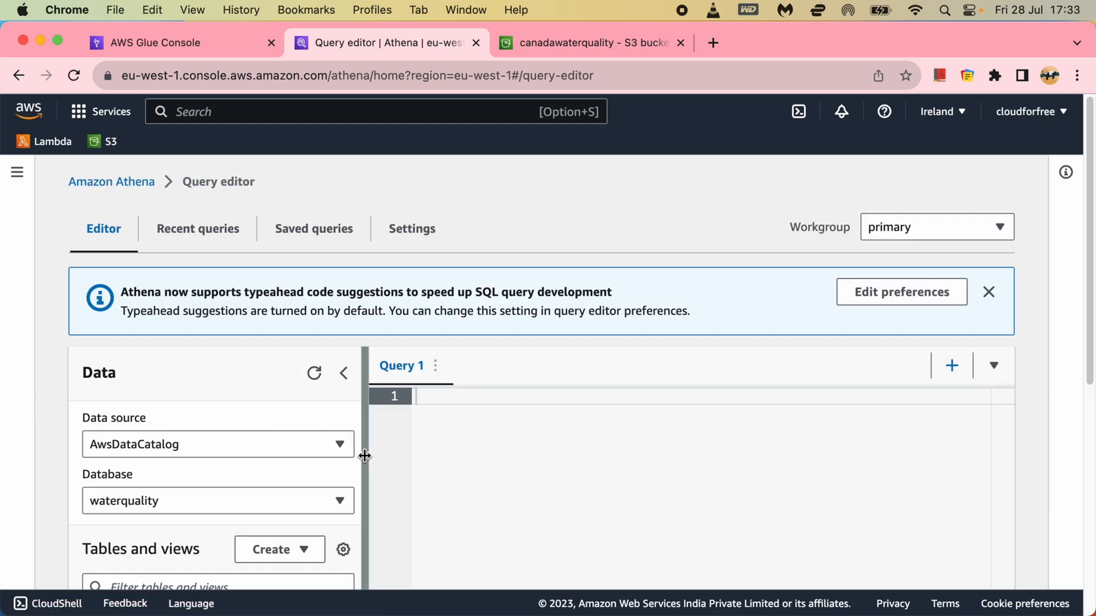
Refresh the Athena data listing and review the tables of the waterquality database
scroll(339, 362, "down", 1)
left_click(314, 341)
scroll(286, 429, "down", 5)
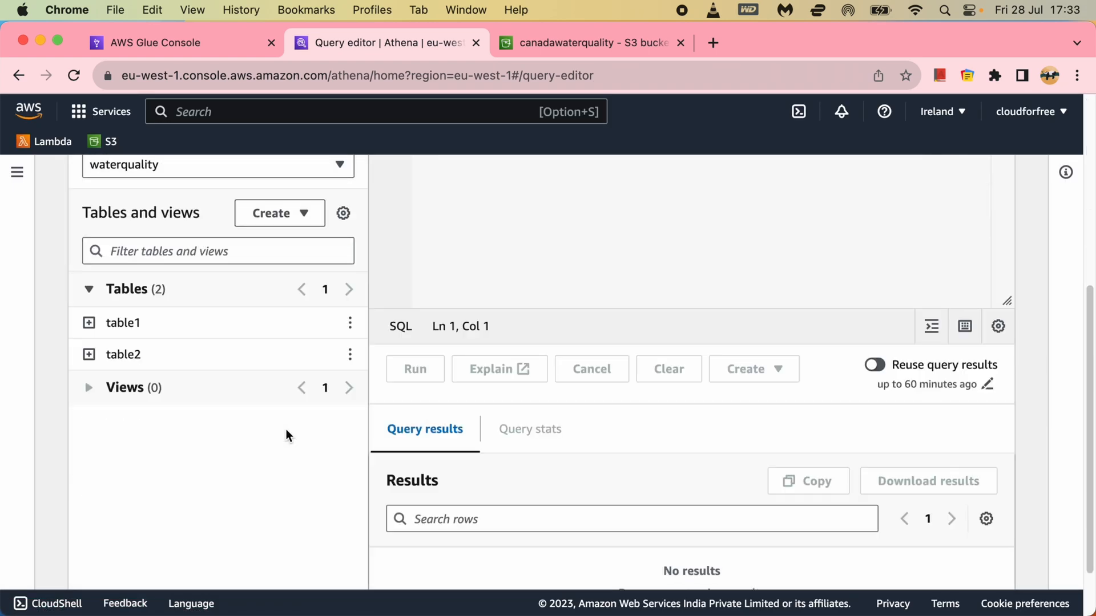
scroll(244, 451, "up", 1)
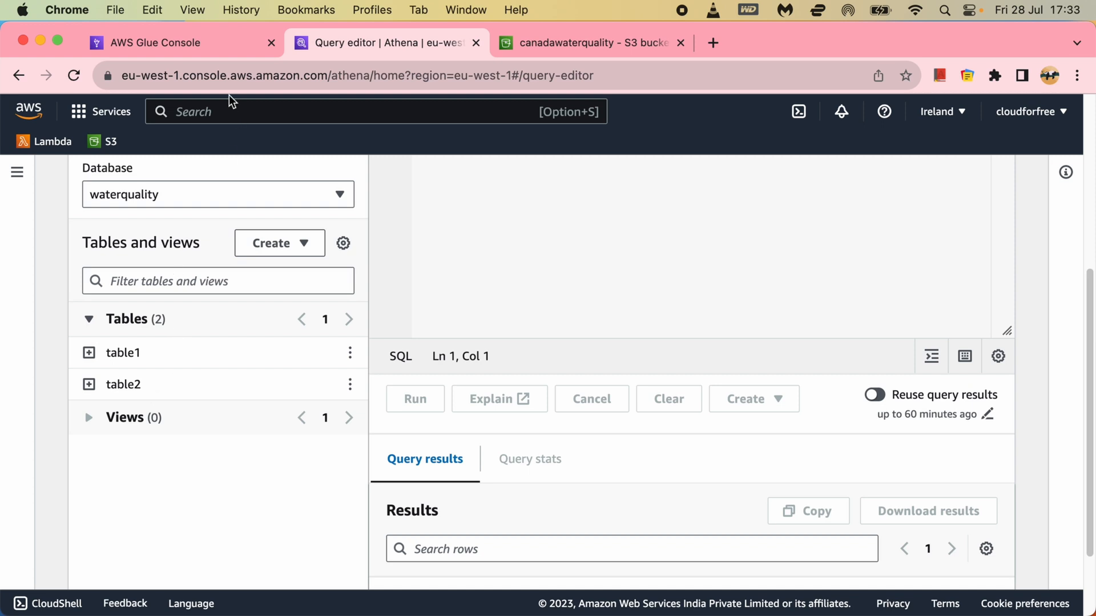
Return to AWS Glue, refresh the tables and crawlers lists, and check the waterquality crawler's reloaded run history
left_click(232, 52)
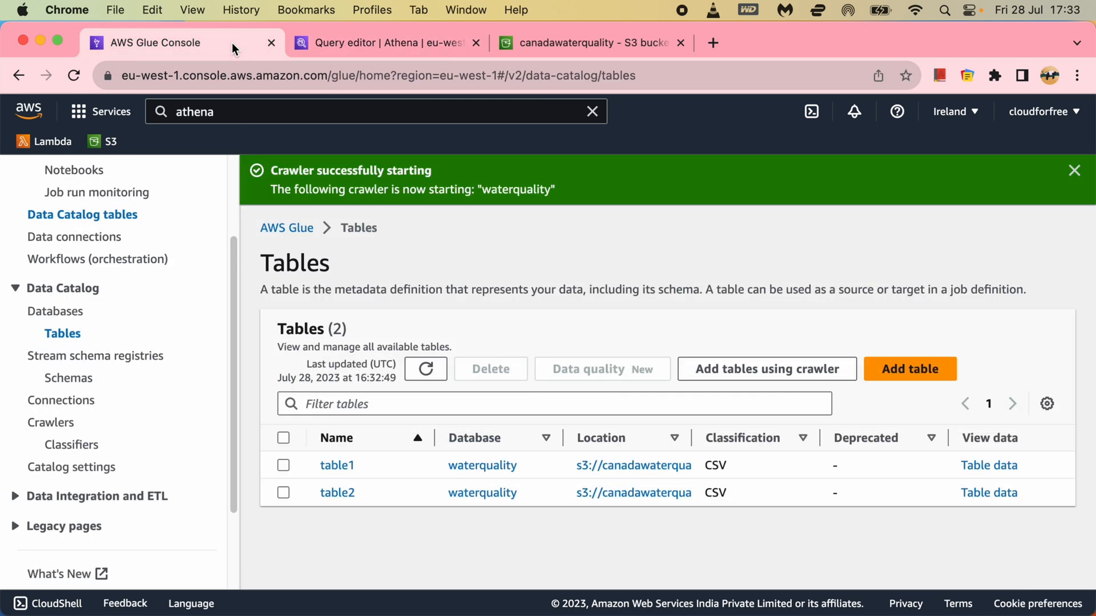
left_click(427, 369)
left_click(64, 428)
left_click(748, 350)
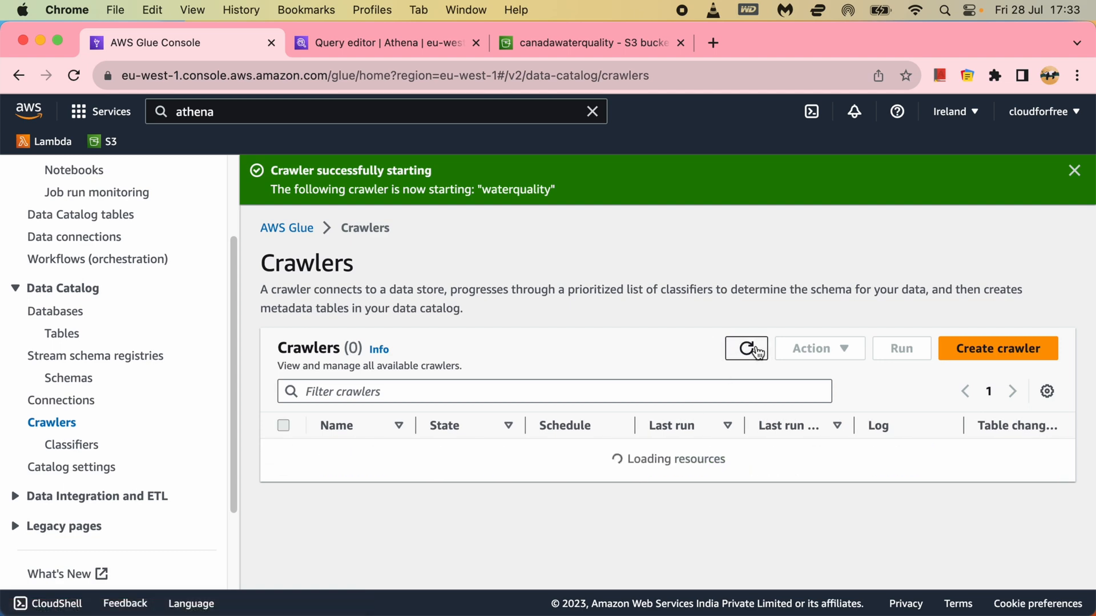
left_click(361, 455)
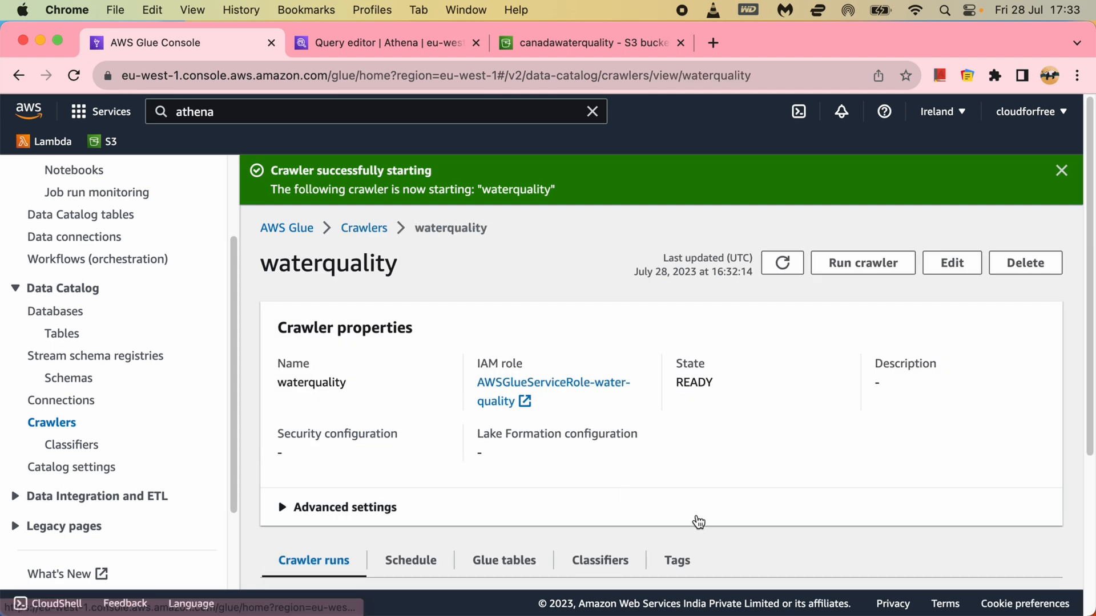
scroll(697, 517, "down", 4)
left_click(621, 382)
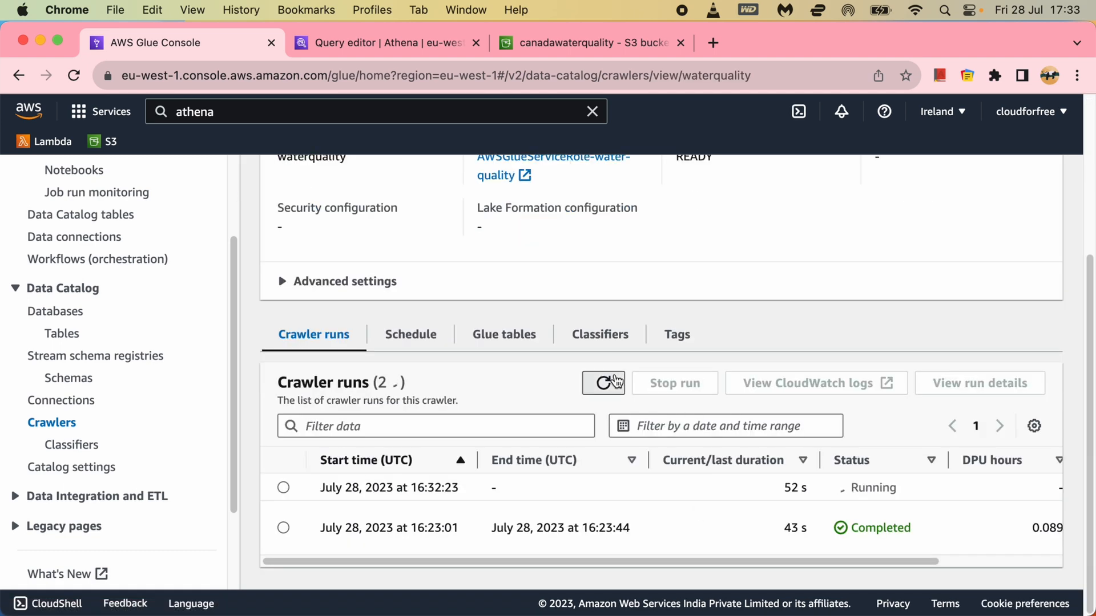
scroll(683, 473, "up", 5)
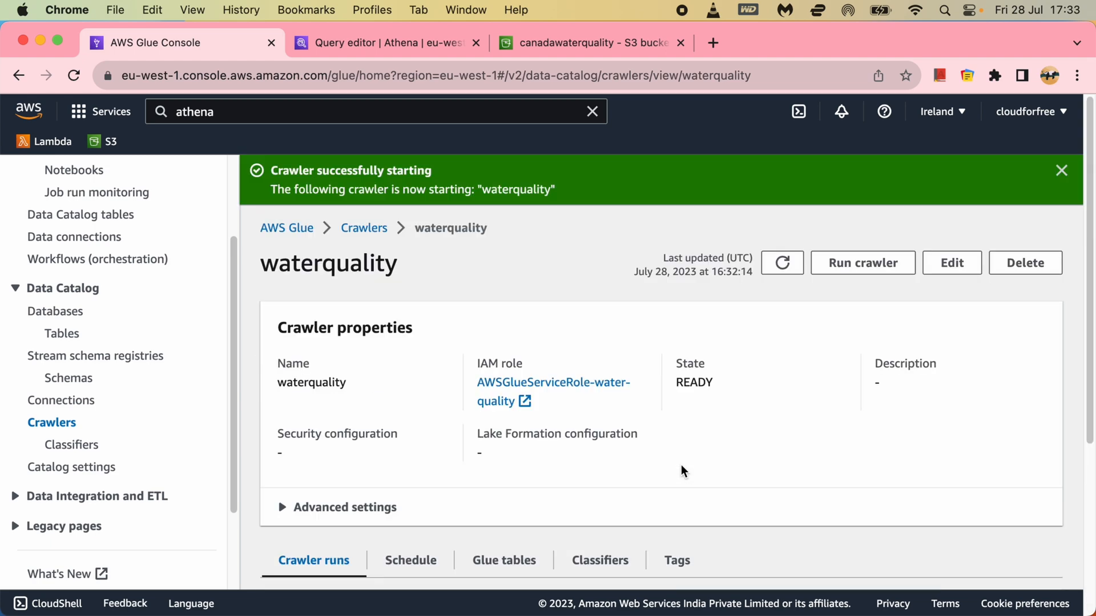
Refresh the crawlers list, then reload the Data Catalog tables and widen the Location column to read the S3 paths
left_click(378, 228)
left_click(746, 349)
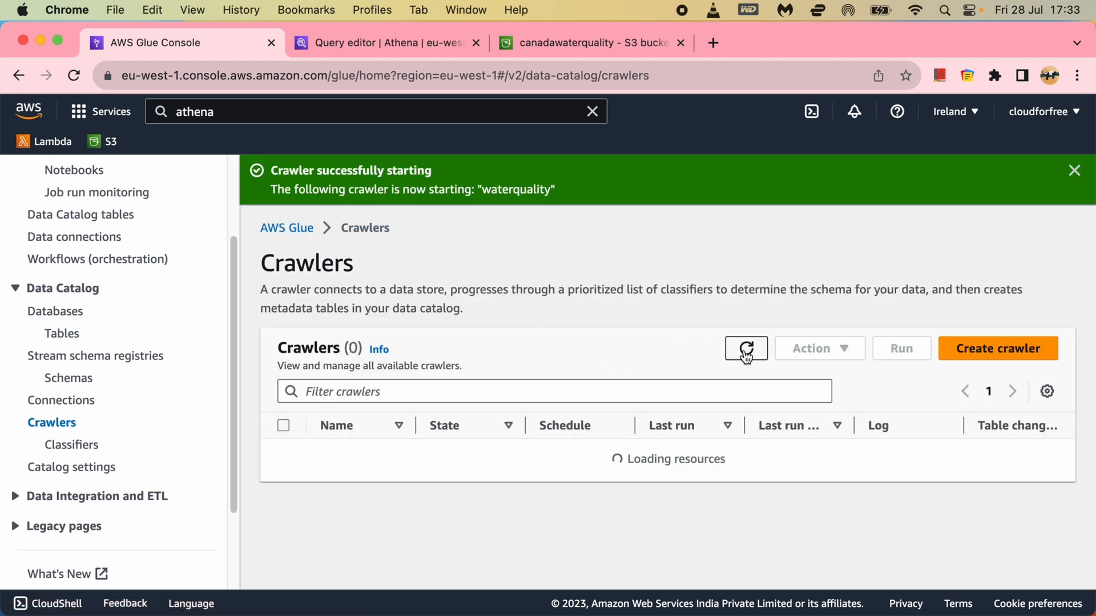
left_click(63, 333)
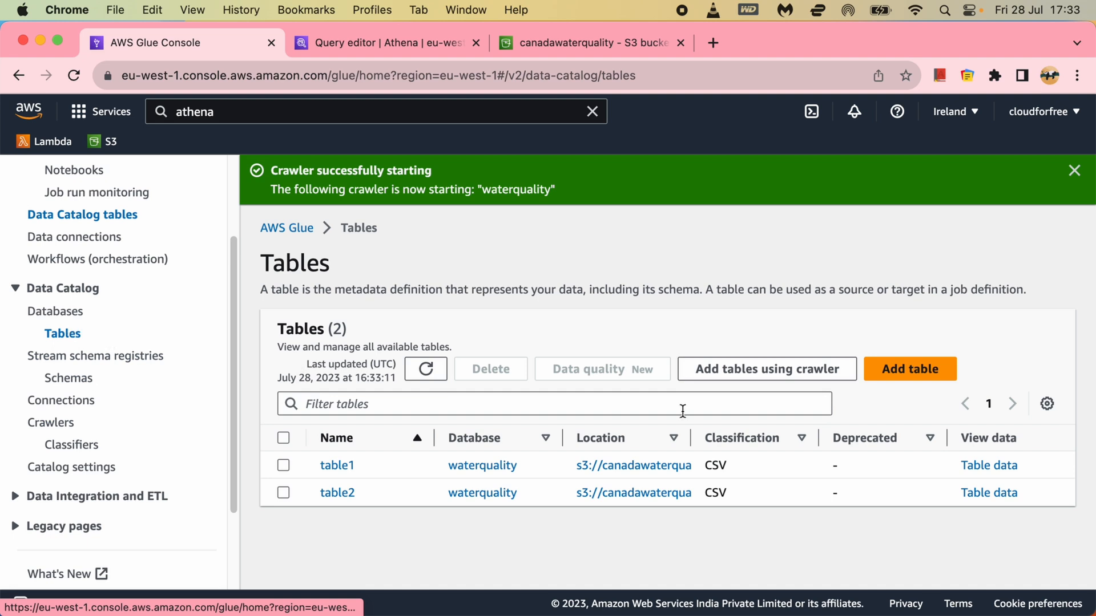
left_click(426, 368)
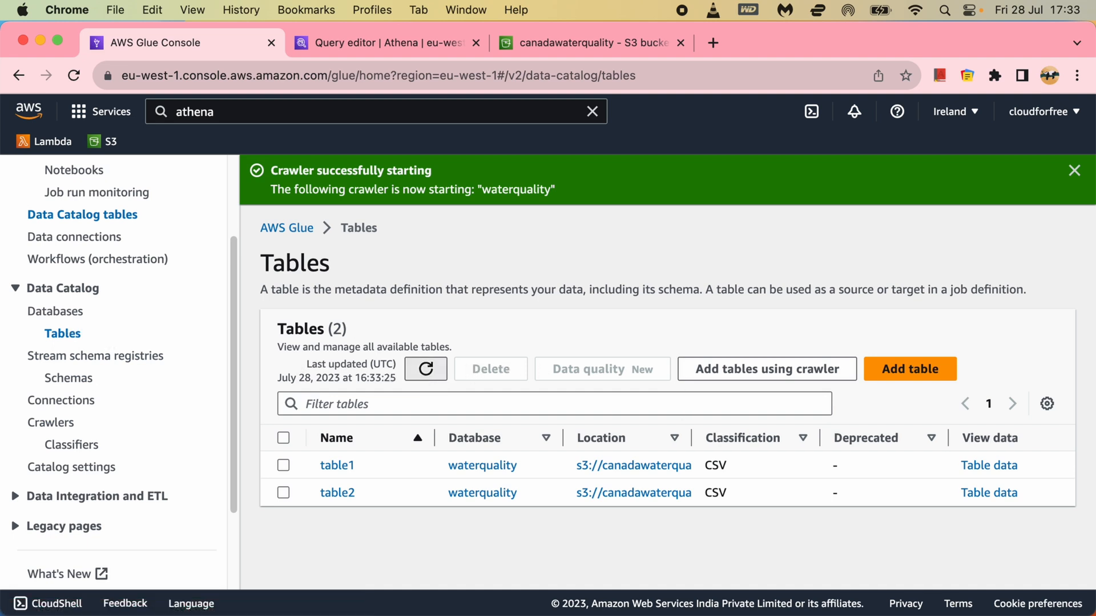
left_click(421, 372)
left_click_drag(696, 439, 872, 438)
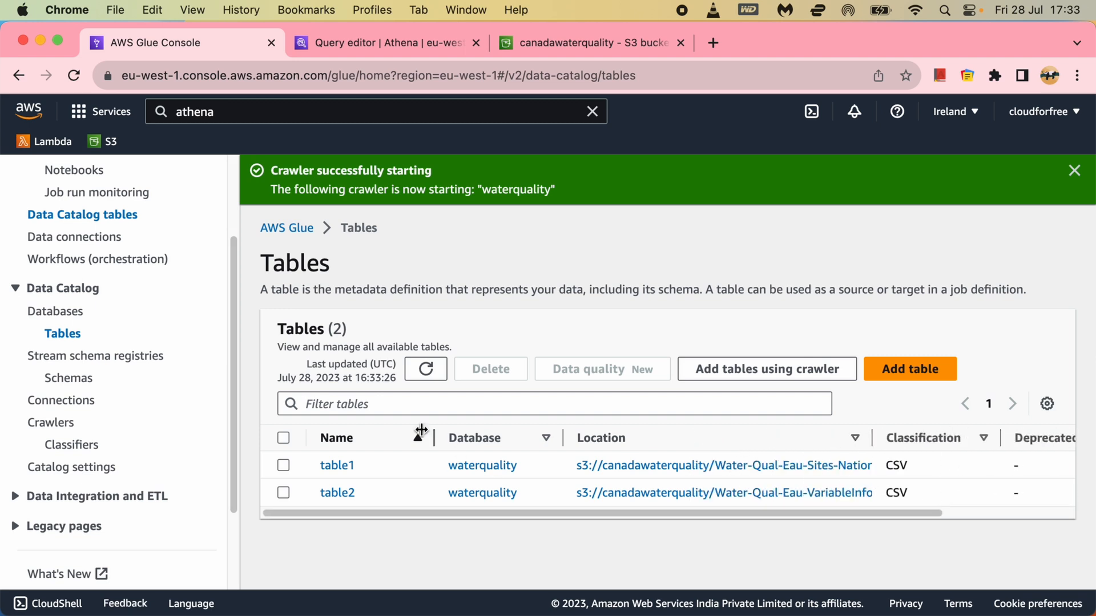
left_click(426, 368)
Switch to the Athena query editor, preview table1 of the waterquality database, and review its query and results
left_click(367, 43)
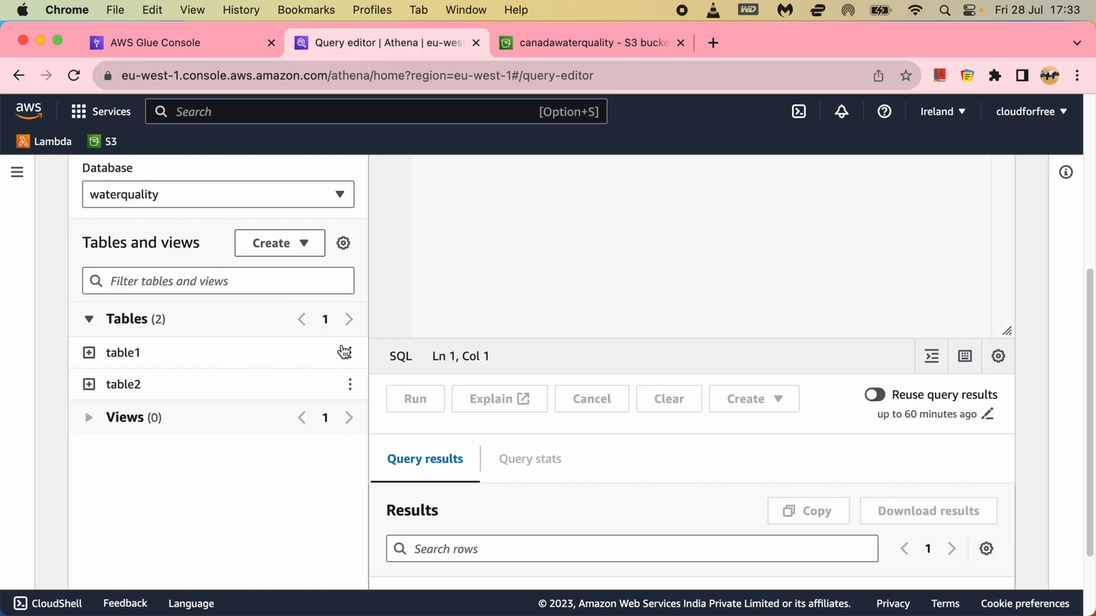
left_click(350, 352)
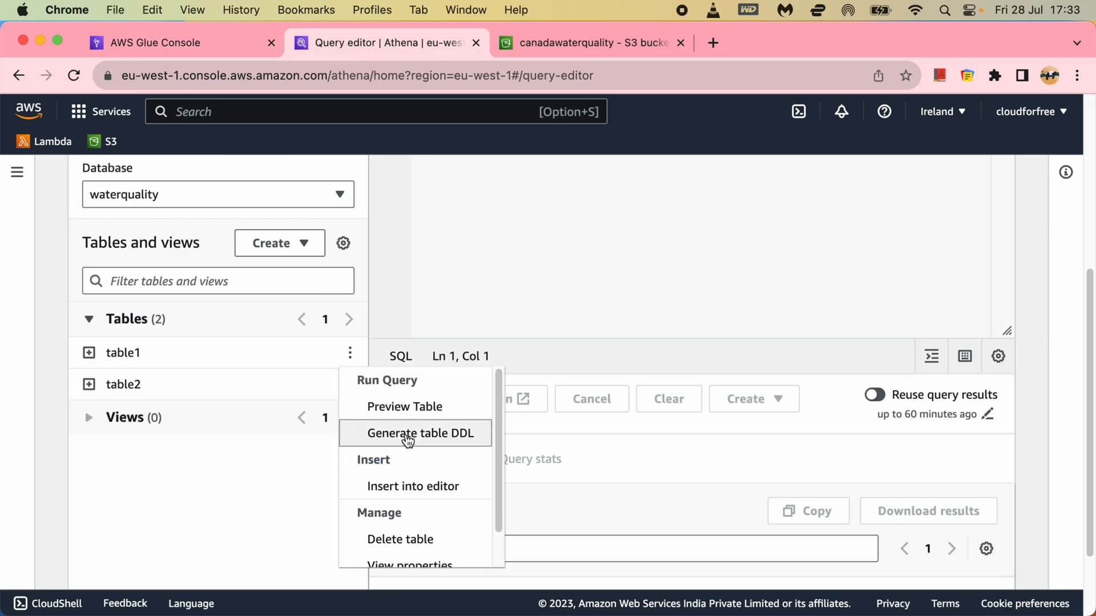
left_click(406, 405)
scroll(641, 388, "down", 3)
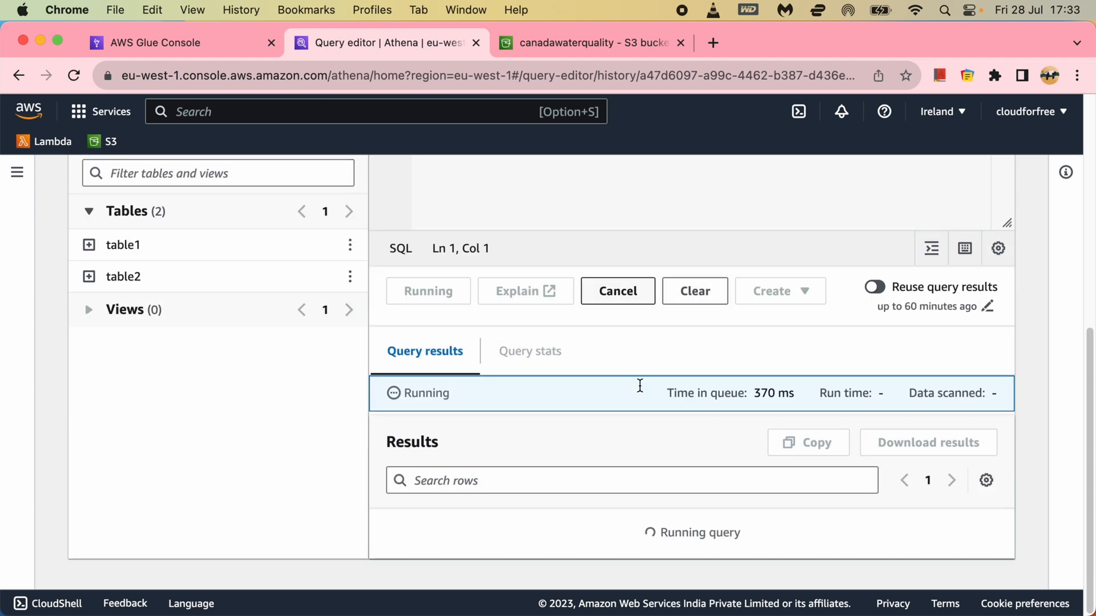
scroll(640, 386, "down", 3)
scroll(640, 386, "up", 10)
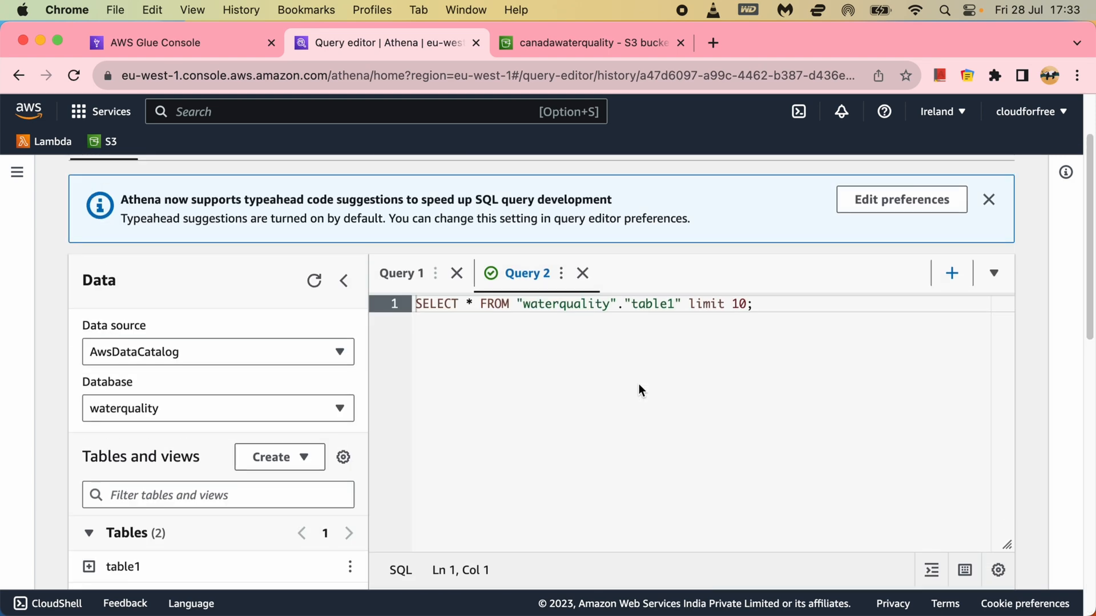
scroll(308, 459, "down", 10)
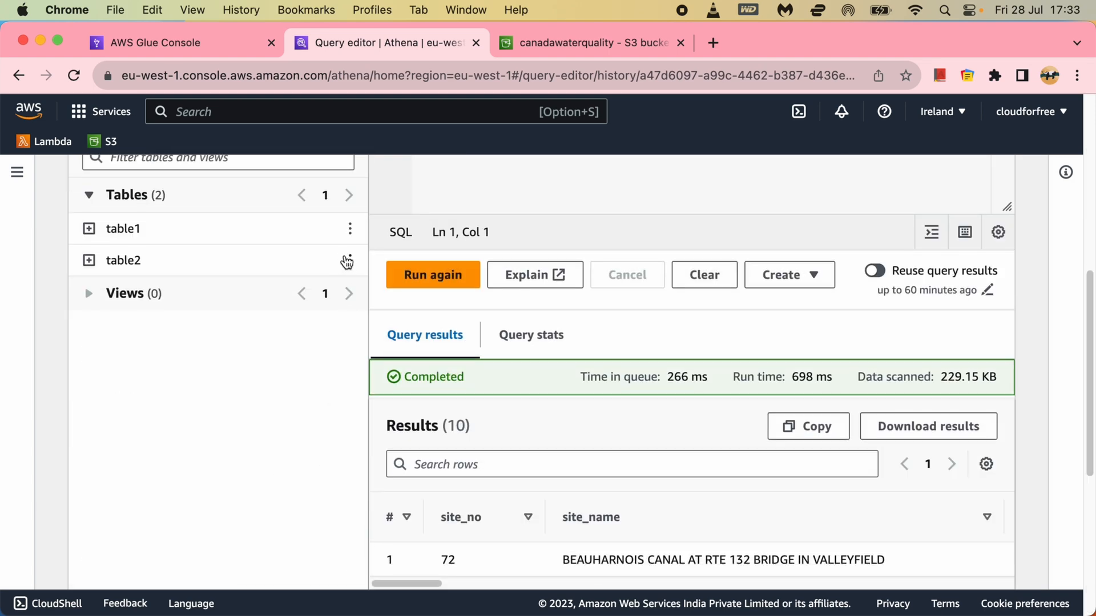
Preview table2 of the waterquality database and review its query and result rows
left_click(348, 261)
left_click(403, 317)
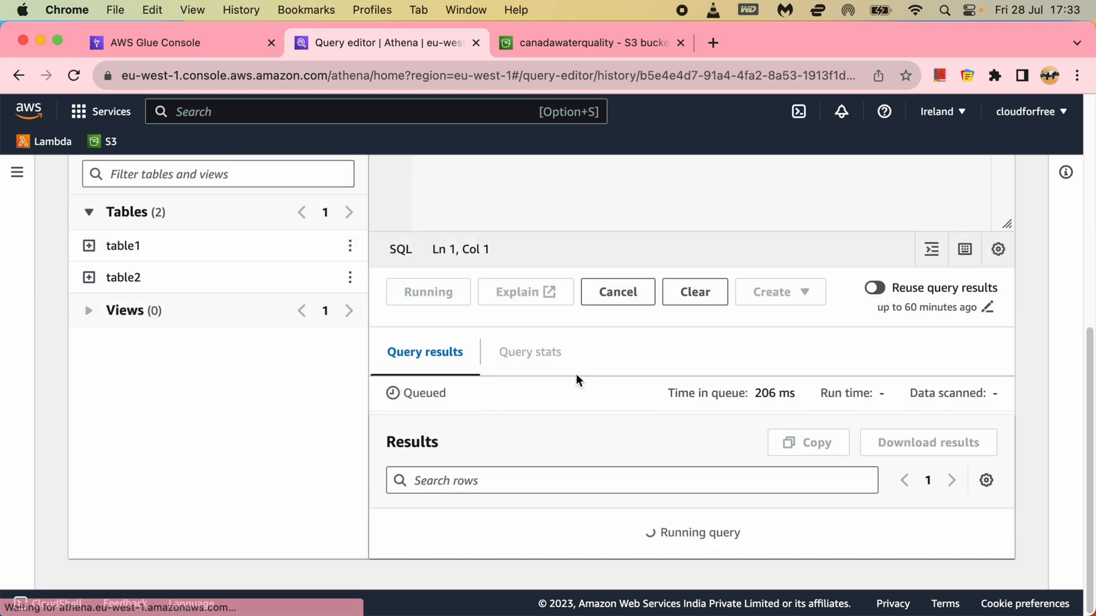
scroll(715, 434, "down", 5)
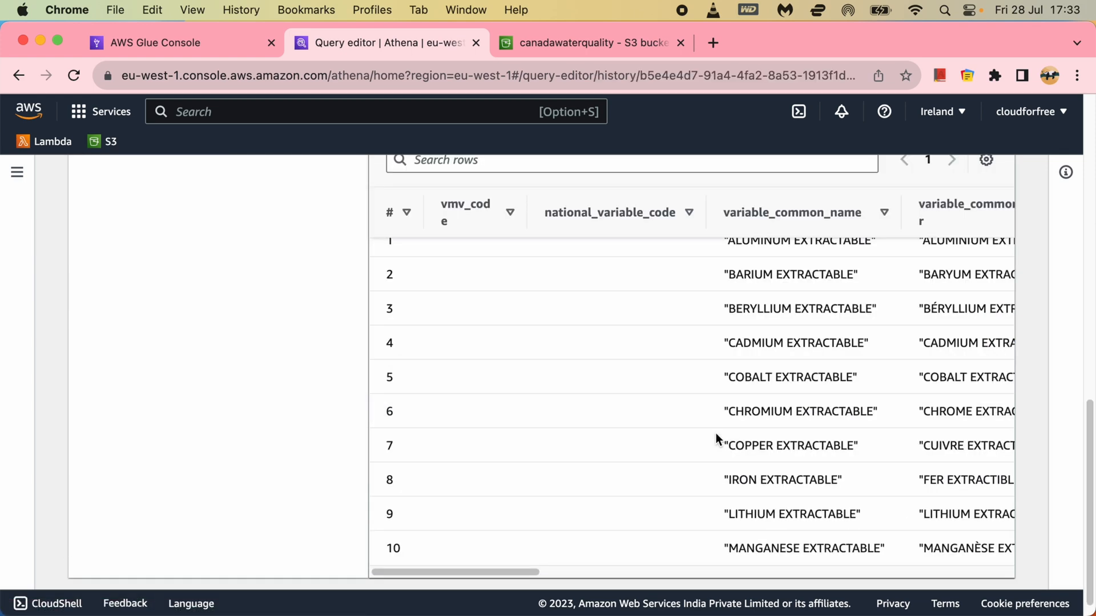
scroll(715, 433, "up", 11)
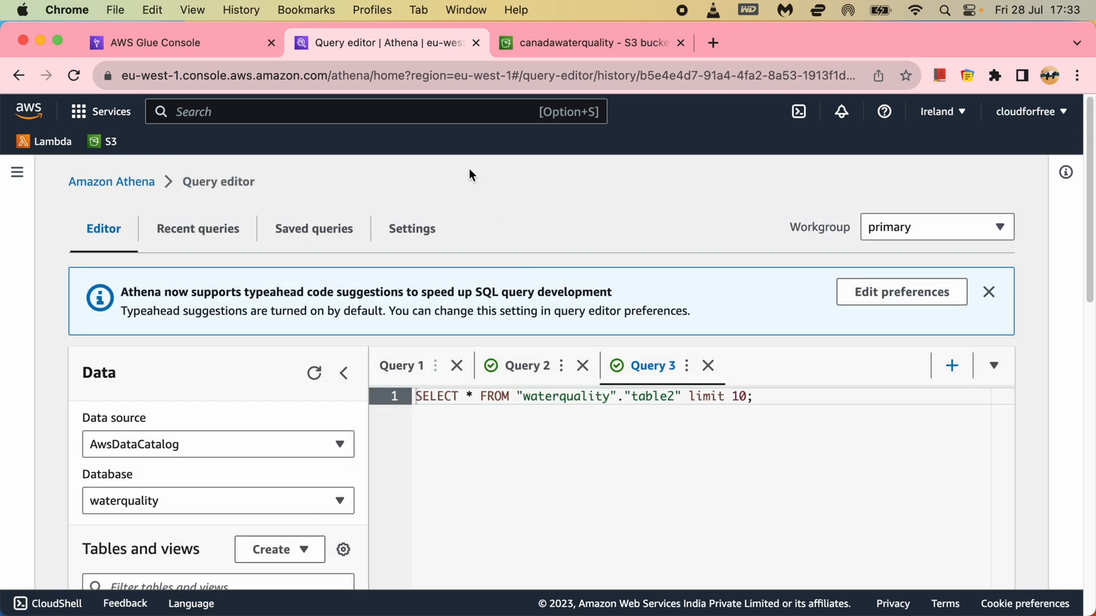
Switch to AWS Glue, recheck the waterquality crawler's state, and reload the crawlers and Data Catalog tables lists
left_click(233, 44)
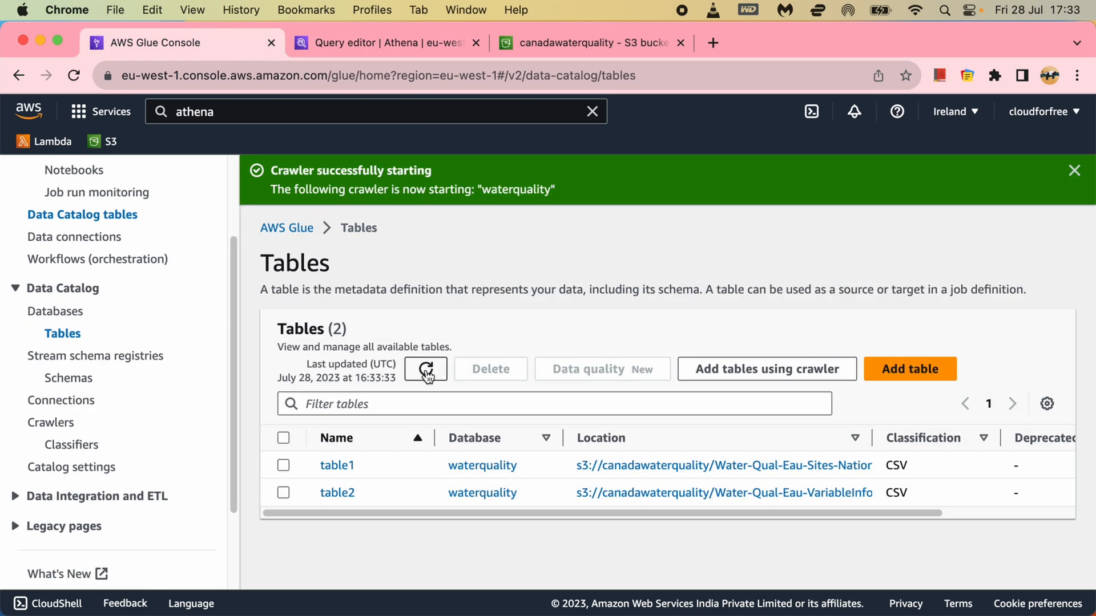
left_click(68, 433)
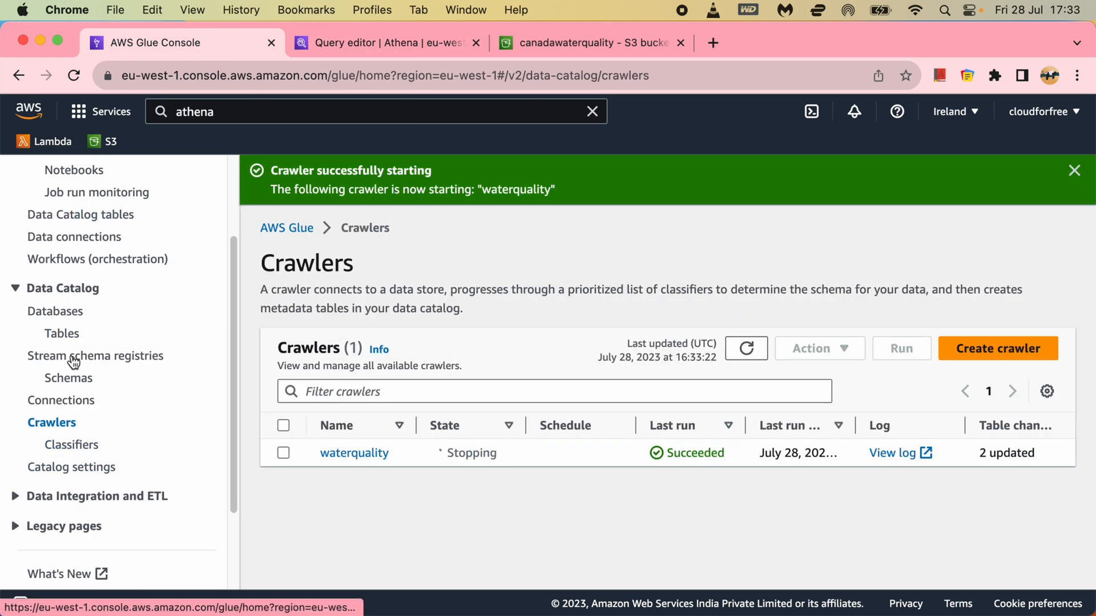
left_click(69, 337)
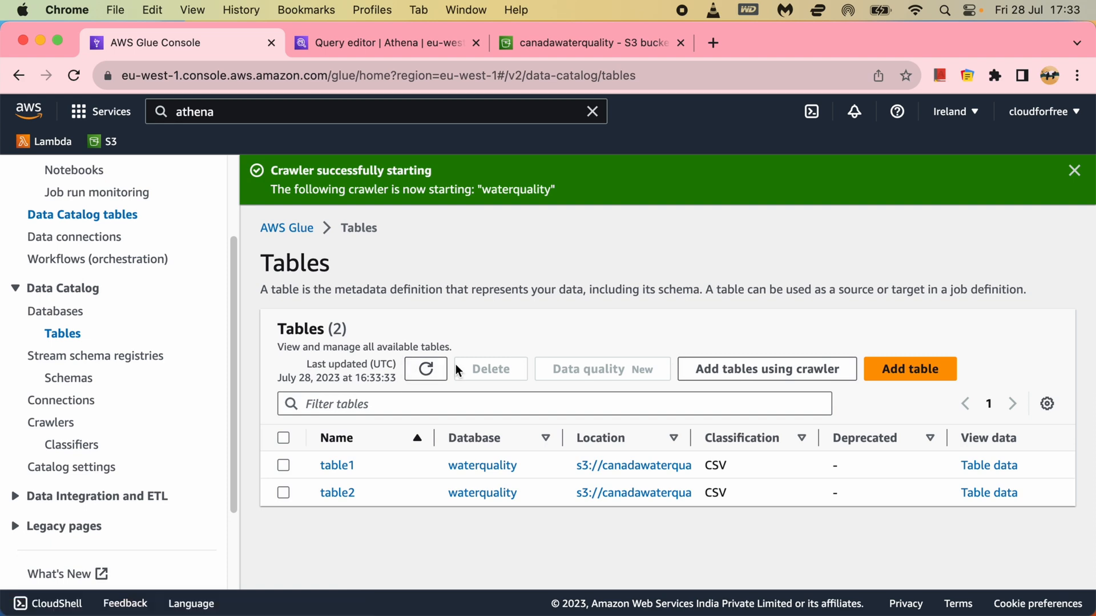
left_click(424, 370)
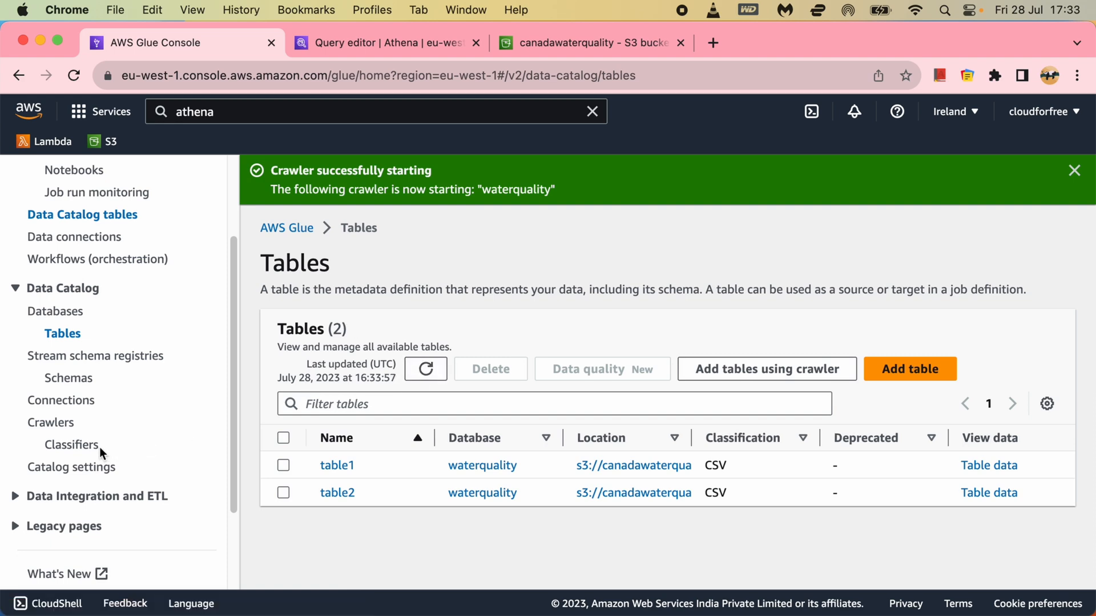
left_click(63, 426)
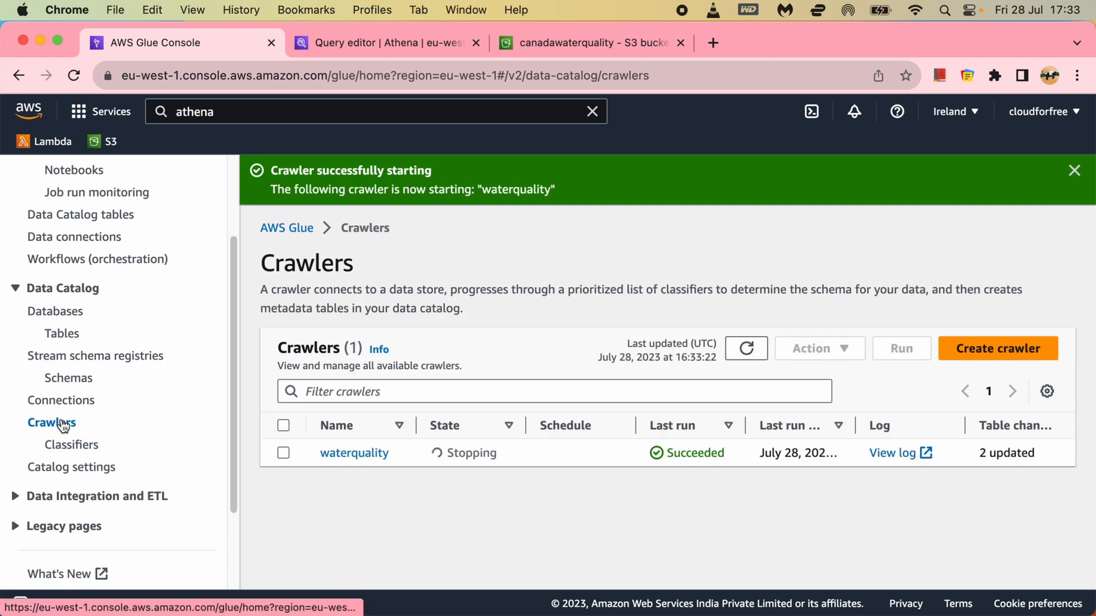
left_click(745, 349)
left_click(744, 355)
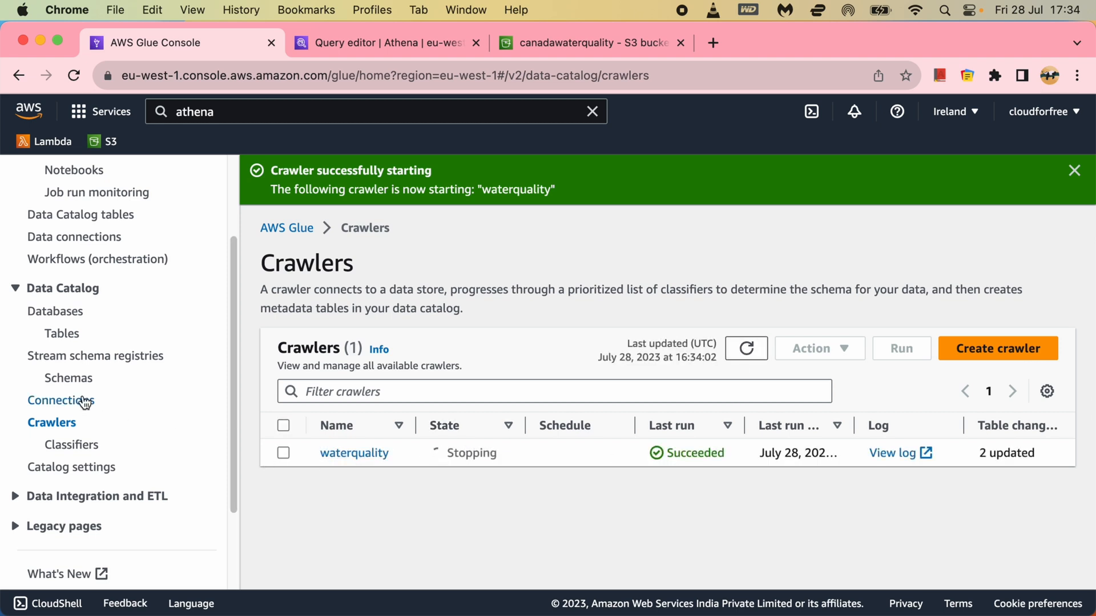
left_click(56, 339)
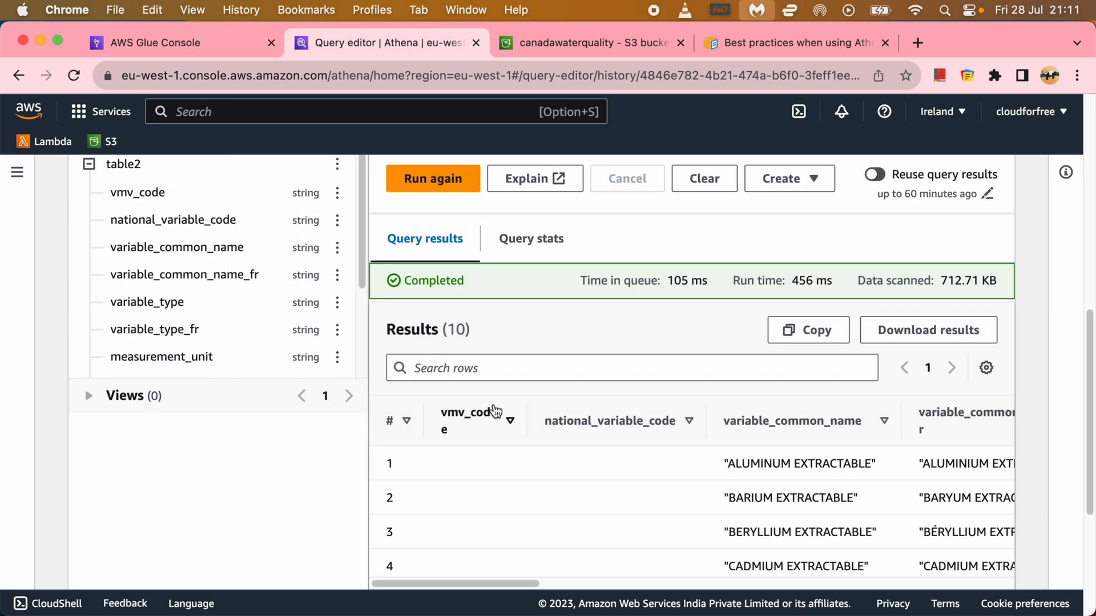
Review the table2 query and its result rows in Athena, then return to the AWS Glue tables list
scroll(490, 408, "down", 5)
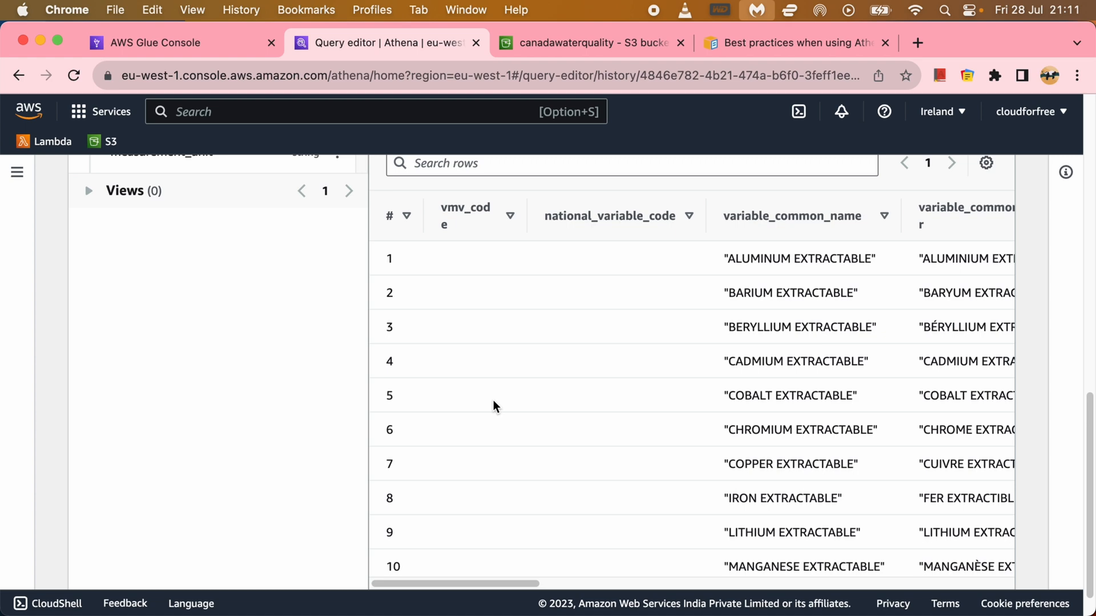
scroll(493, 406, "up", 10)
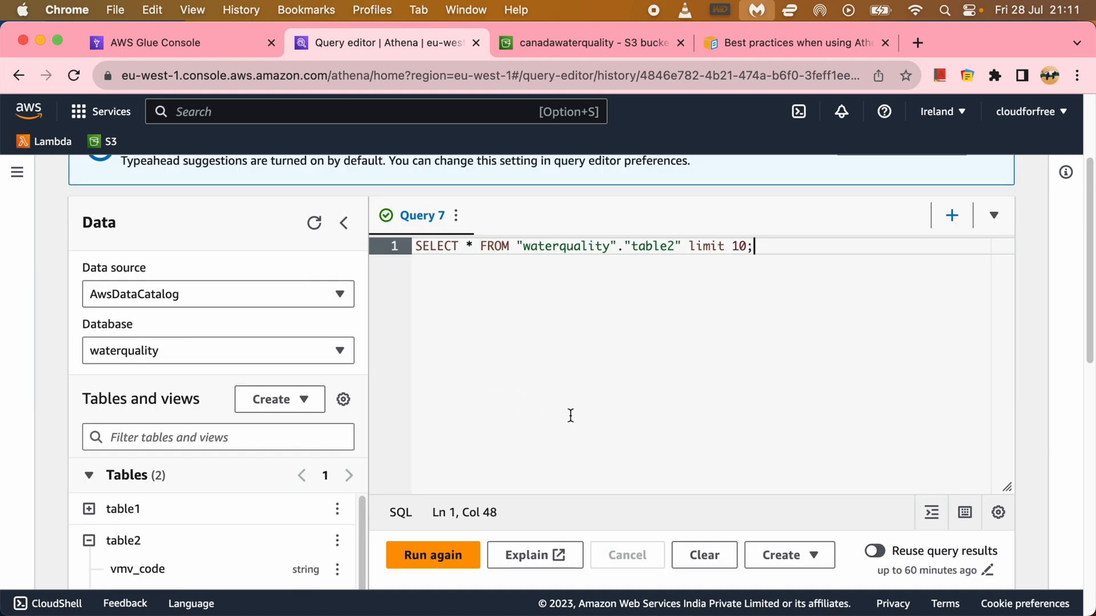
scroll(571, 416, "down", 10)
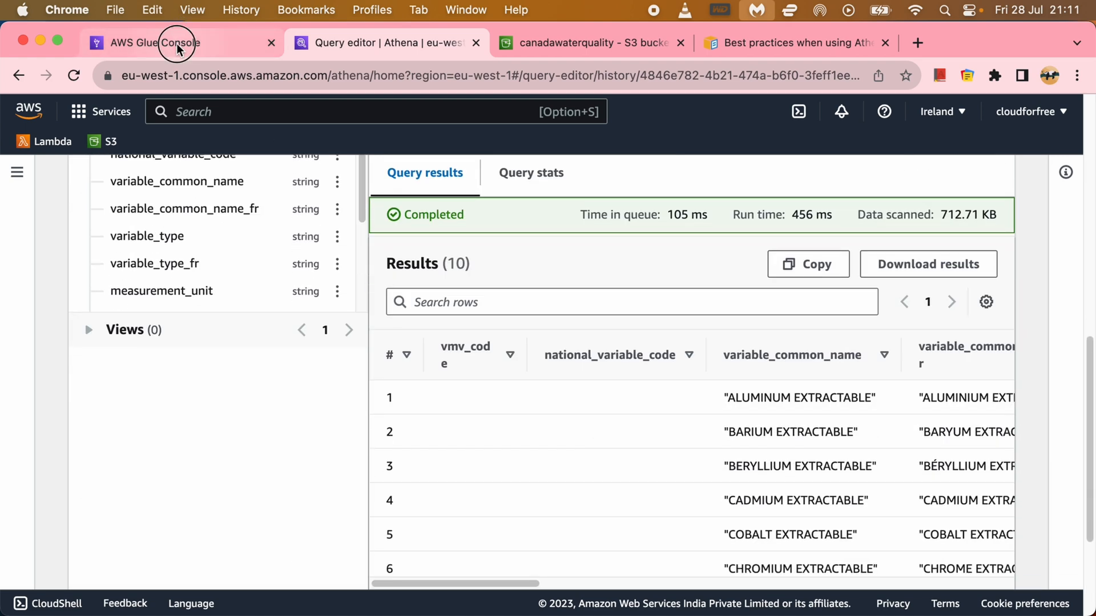
left_click(177, 43)
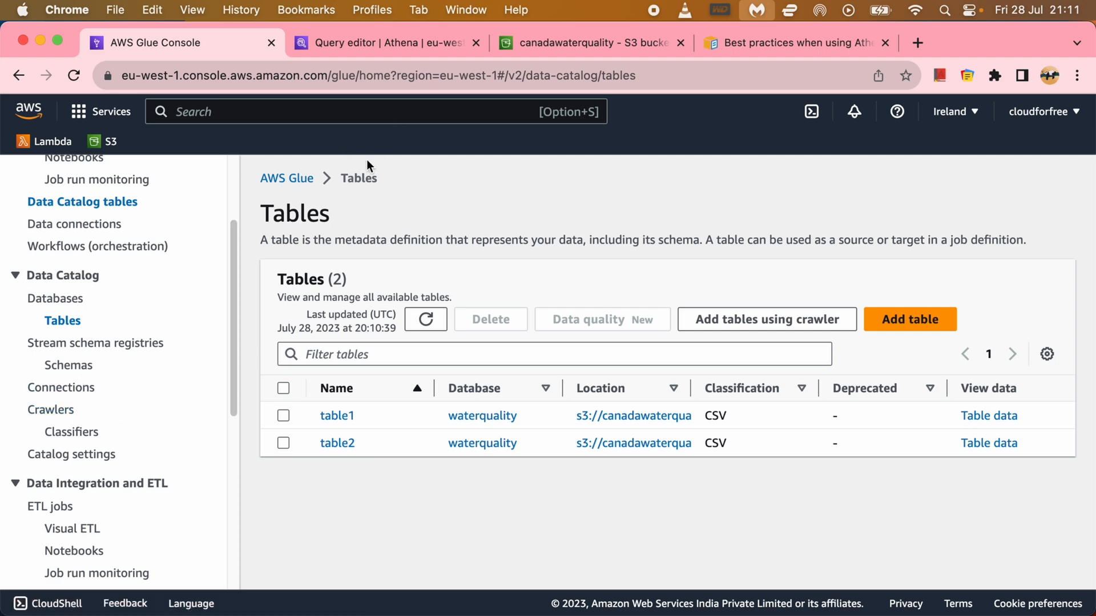
Switch to the Athena query editor and examine the vmv_code and national_variable_code columns in the table2 results
left_click(386, 49)
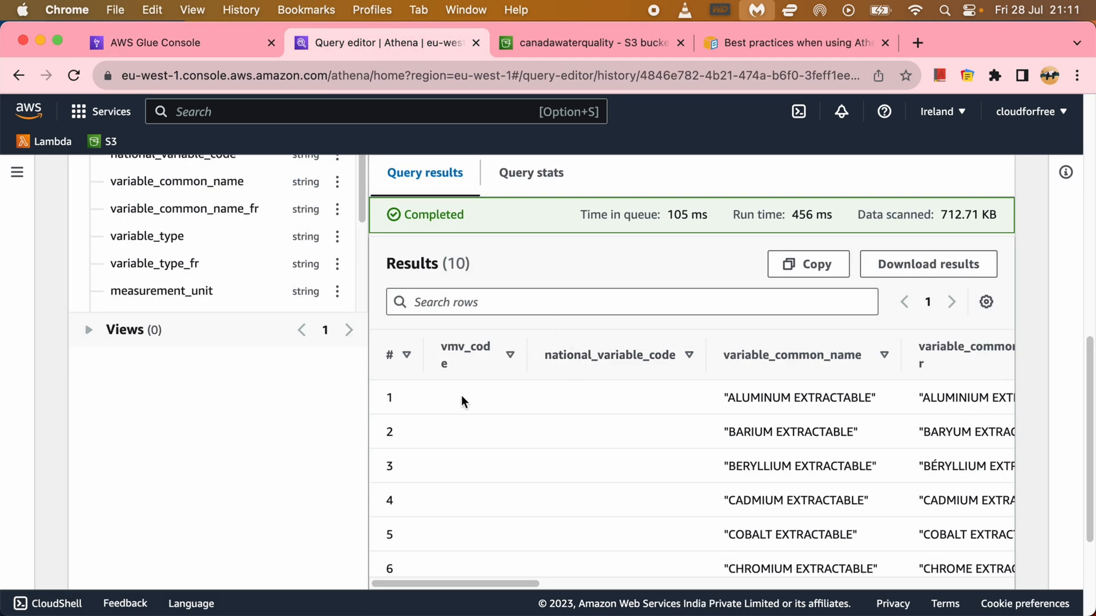
left_click_drag(468, 397, 599, 444)
left_click(638, 437)
Open the Athena best practices guide and read the section on CSV data enclosed in quotes, including its example and table property instructions
left_click(757, 45)
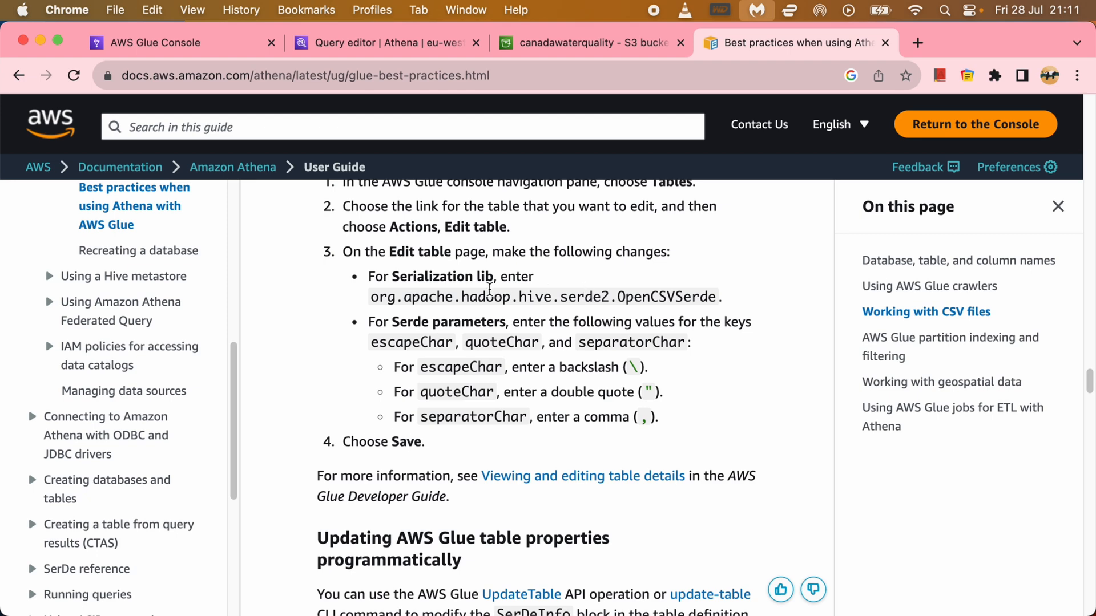
scroll(623, 272, "up", 5)
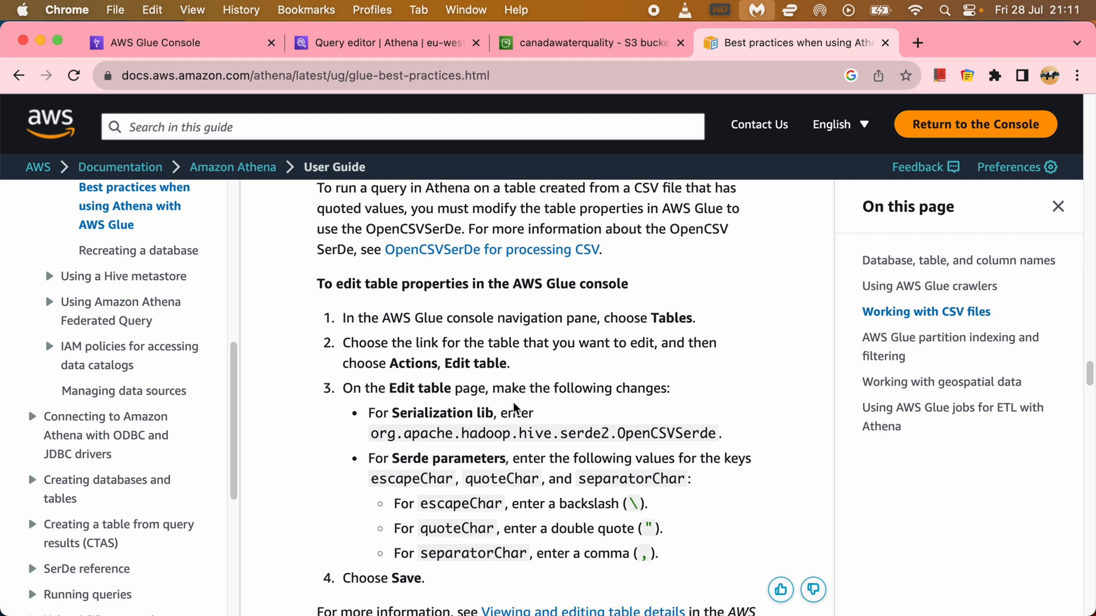
scroll(516, 409, "up", 8)
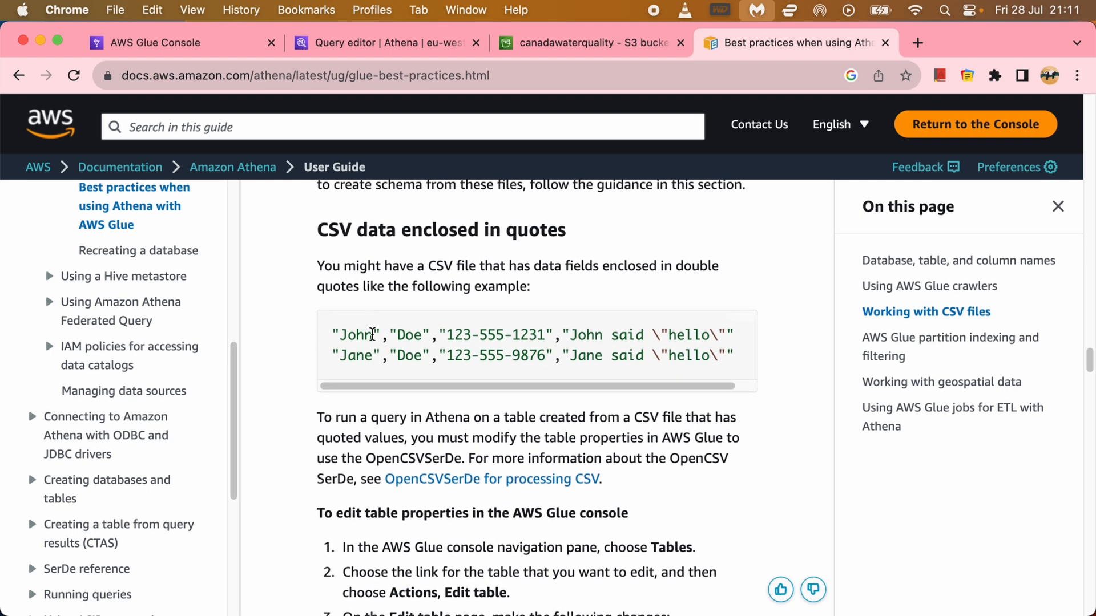
left_click_drag(336, 333, 591, 333)
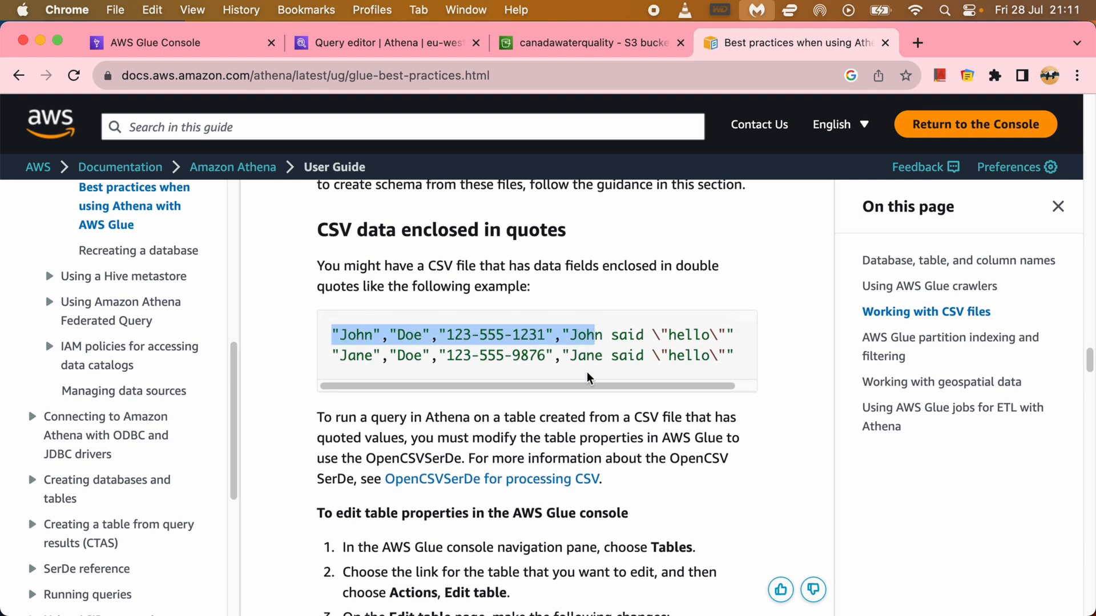
scroll(587, 378, "down", 10)
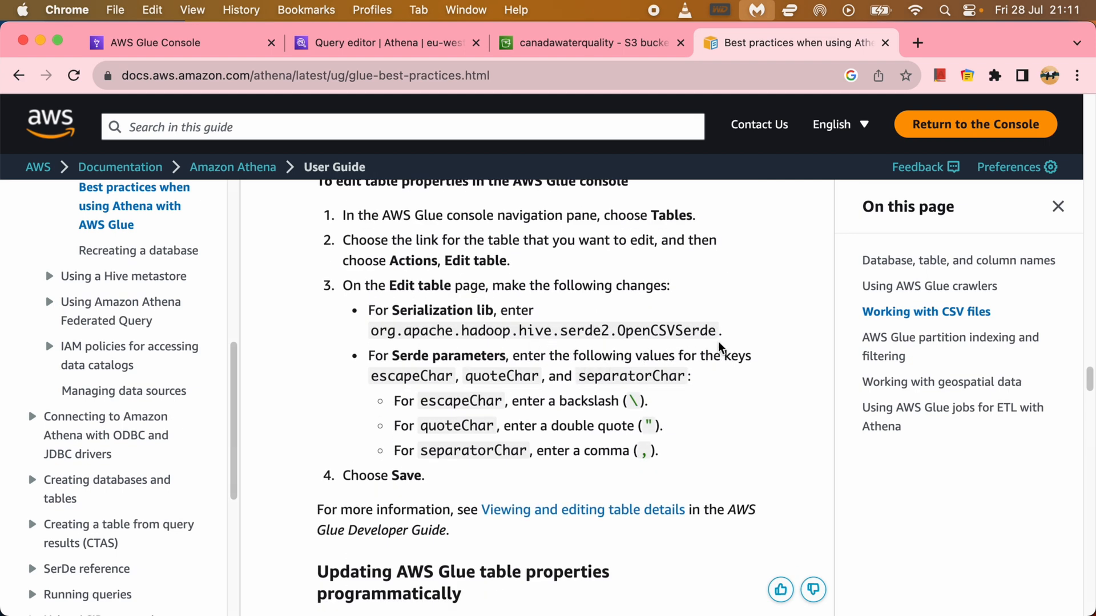
Copy the OpenCSVSerde serialization library name from the guide and open table2 for editing in AWS Glue
left_click_drag(718, 335, 367, 335)
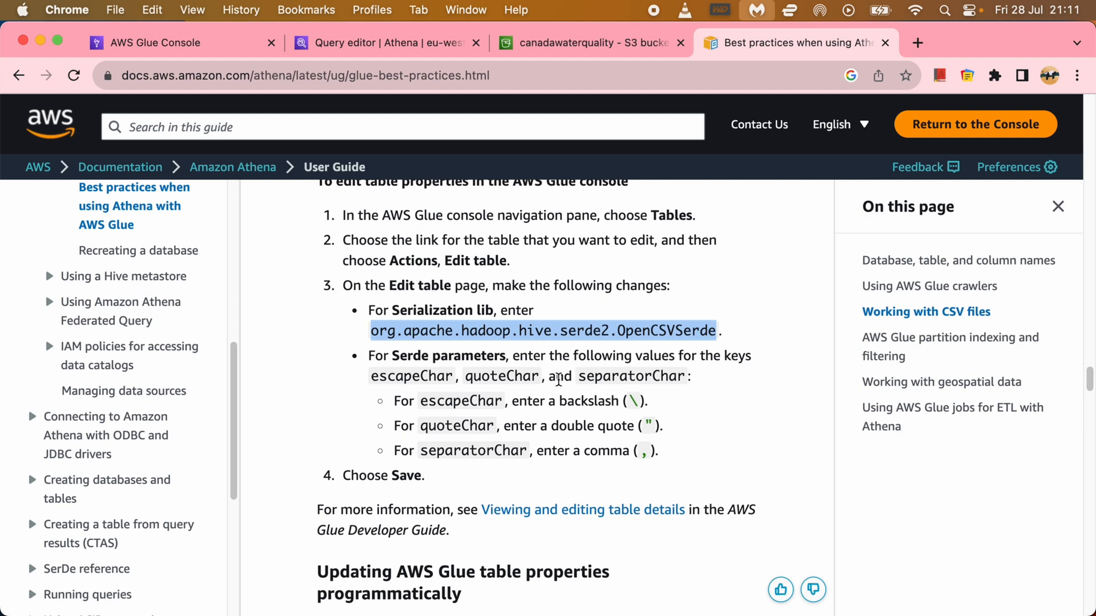
key("super+c")
left_click(185, 54)
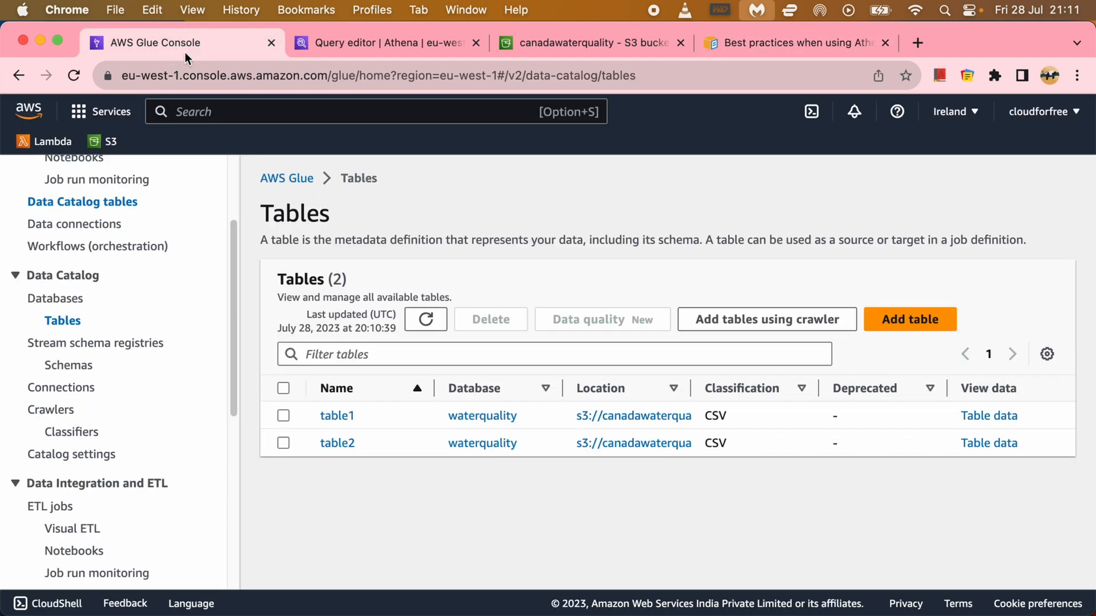
left_click(72, 325)
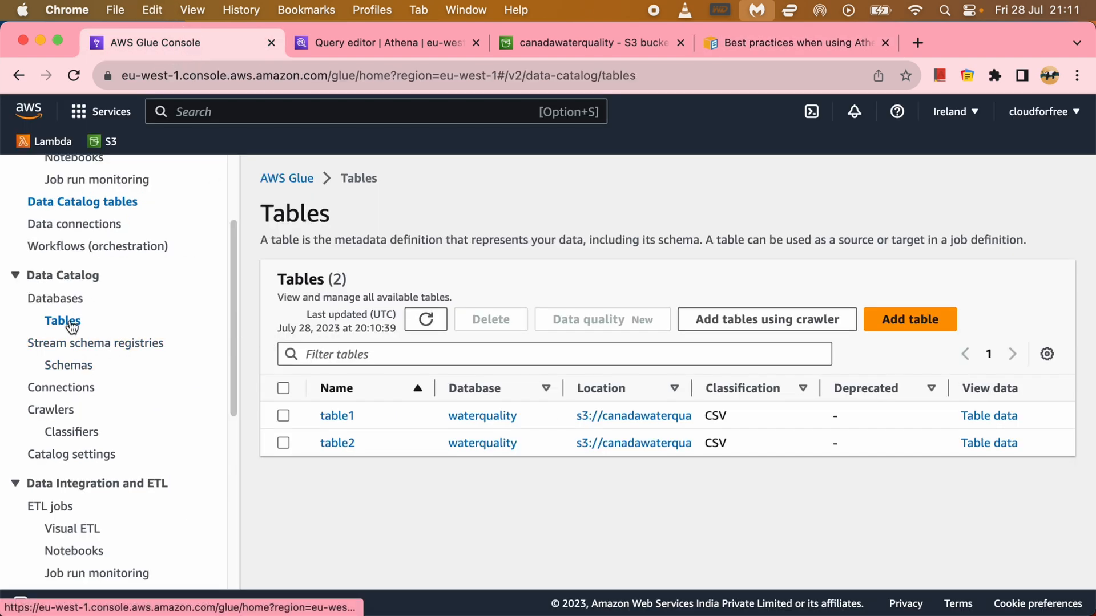
left_click(330, 444)
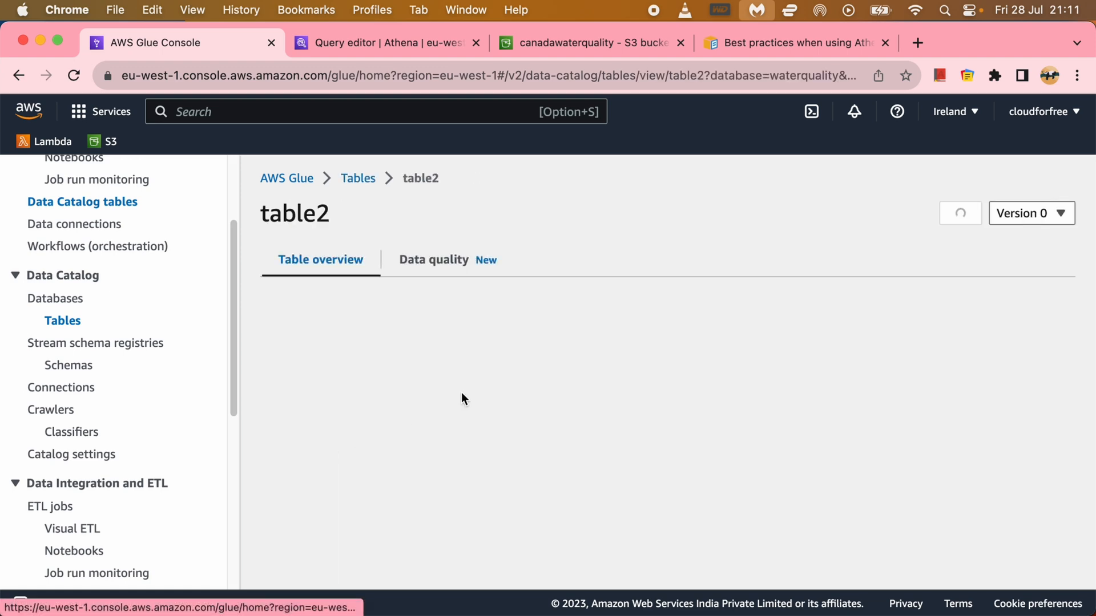
left_click(442, 318)
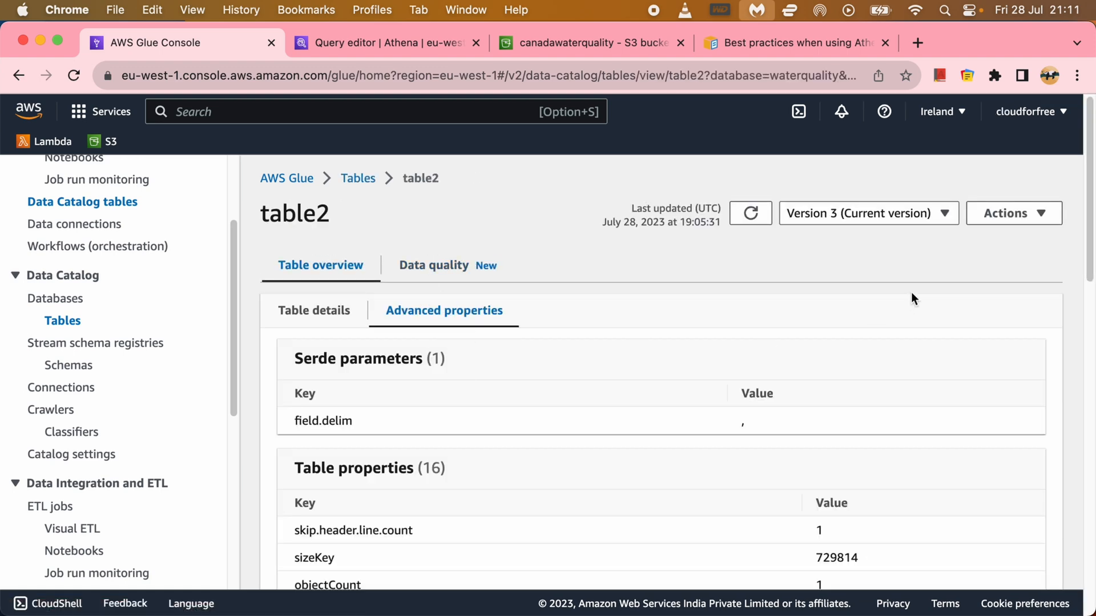
left_click(993, 217)
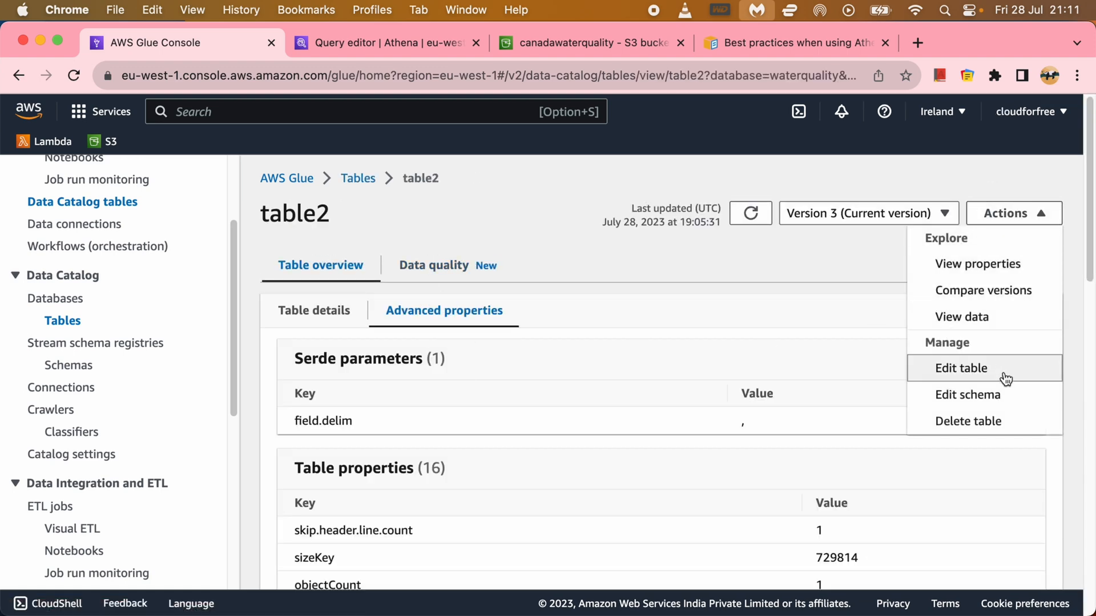
left_click(977, 372)
Set table2's serialization lib to org.apache.hadoop.hive.serde2.OpenCSVSerde
scroll(753, 363, "down", 5)
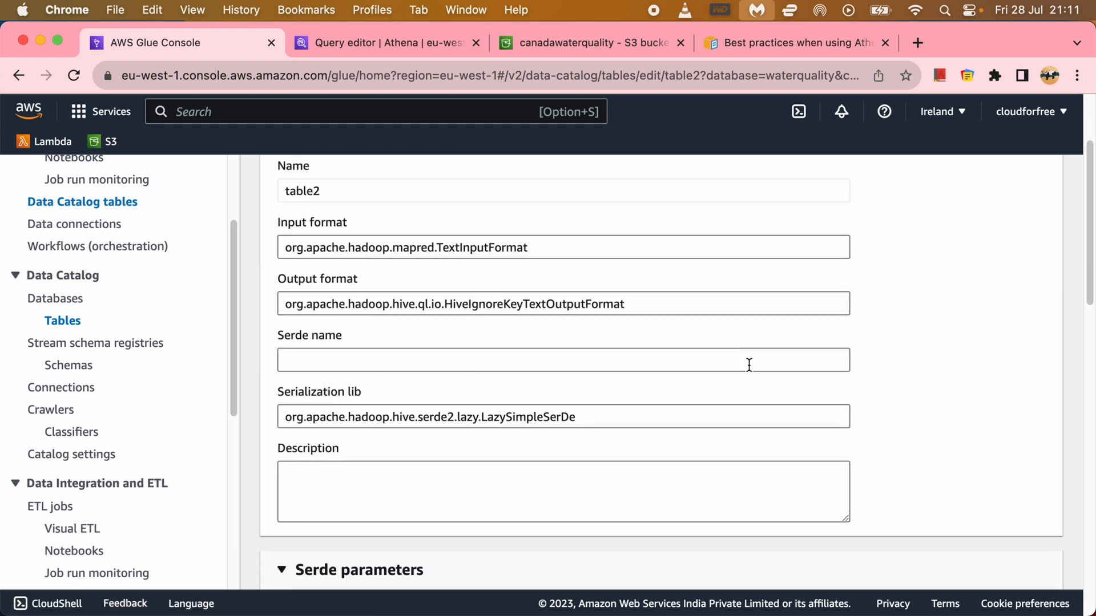
left_click_drag(630, 389, 285, 401)
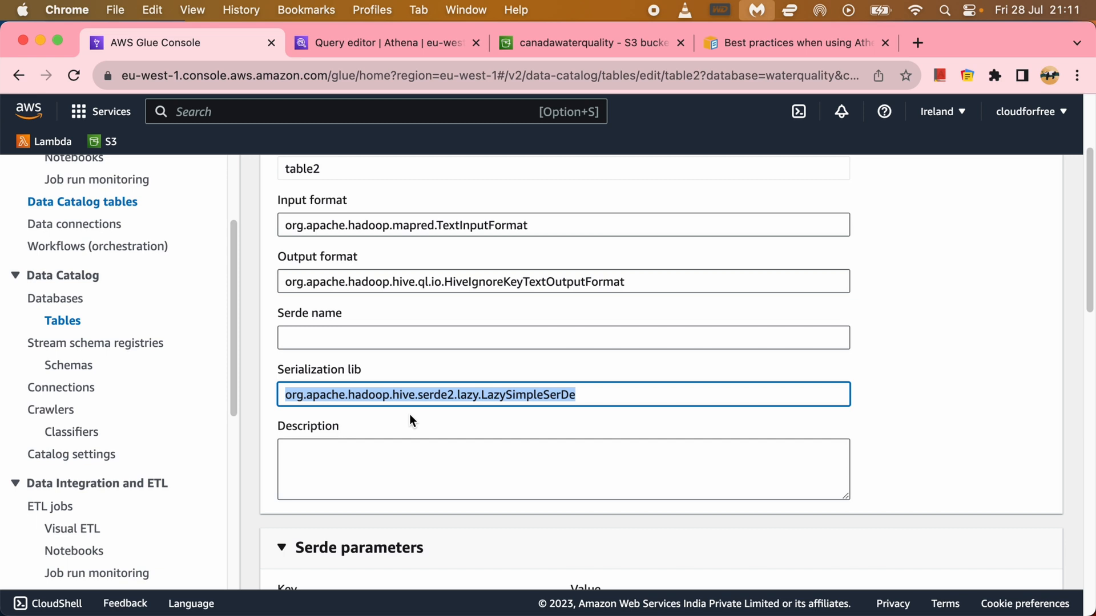
key("super+v")
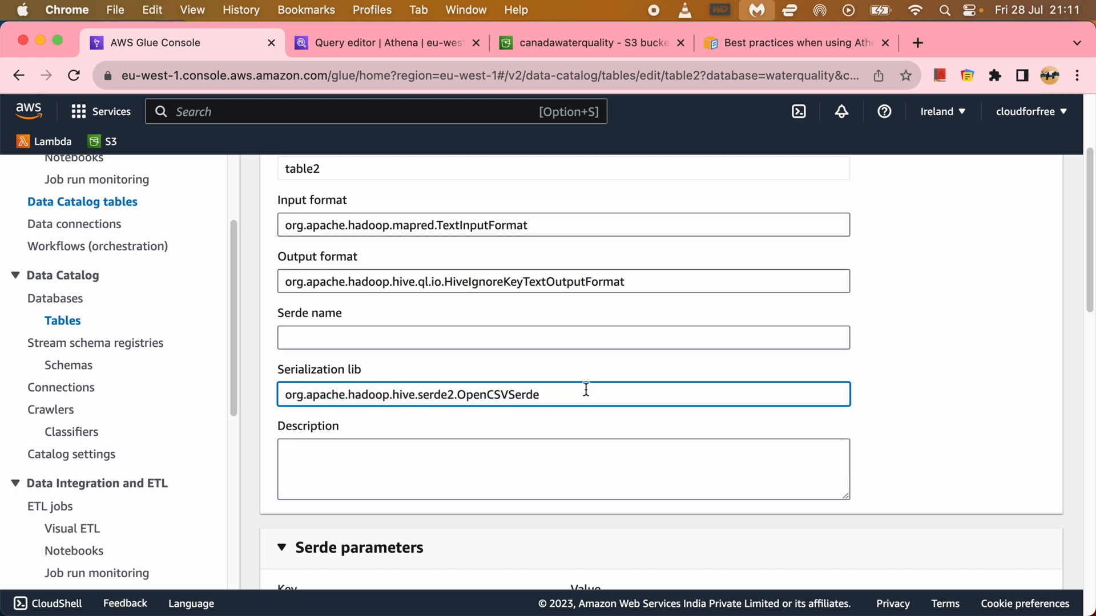
Add a blank serde parameter row, and replace the field.delim parameter with key escapeChar, copied from the guide, and value \
scroll(582, 394, "down", 5)
scroll(577, 385, "down", 3)
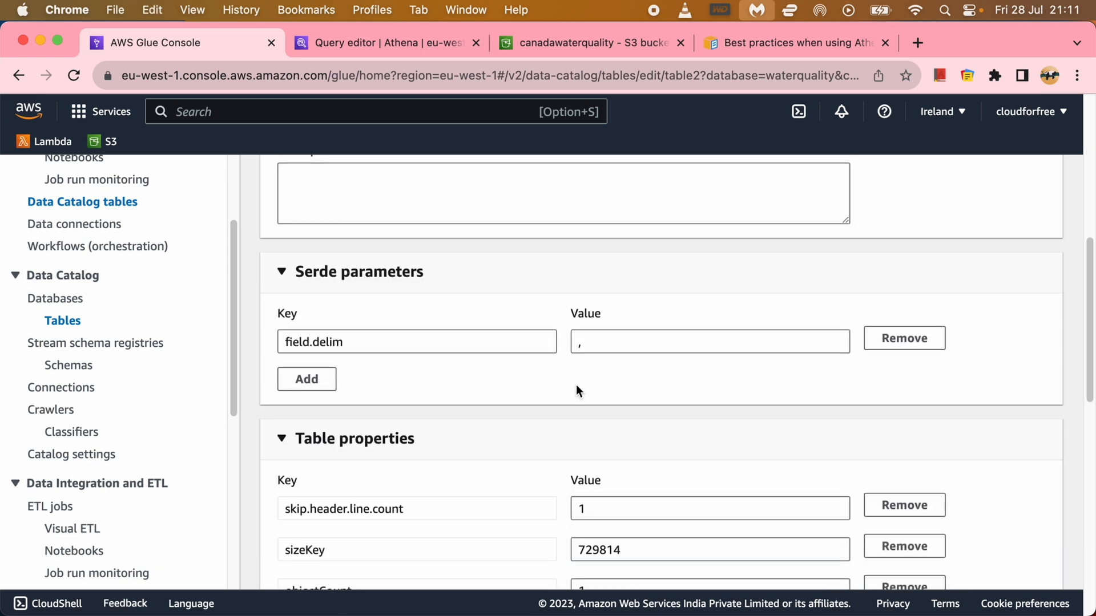
left_click(313, 380)
left_click(737, 48)
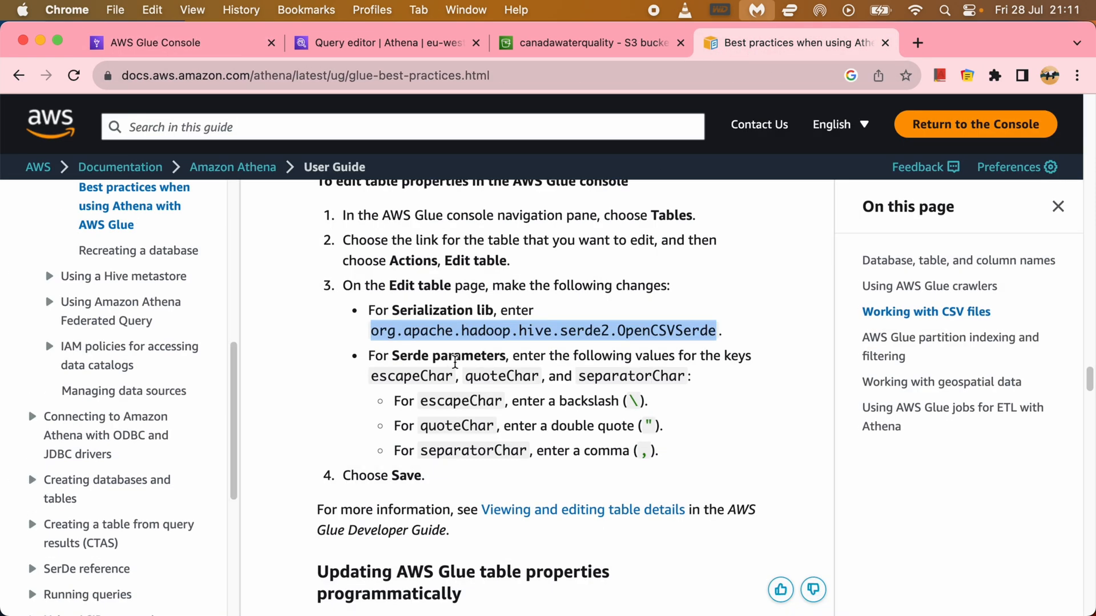
double_click(463, 401)
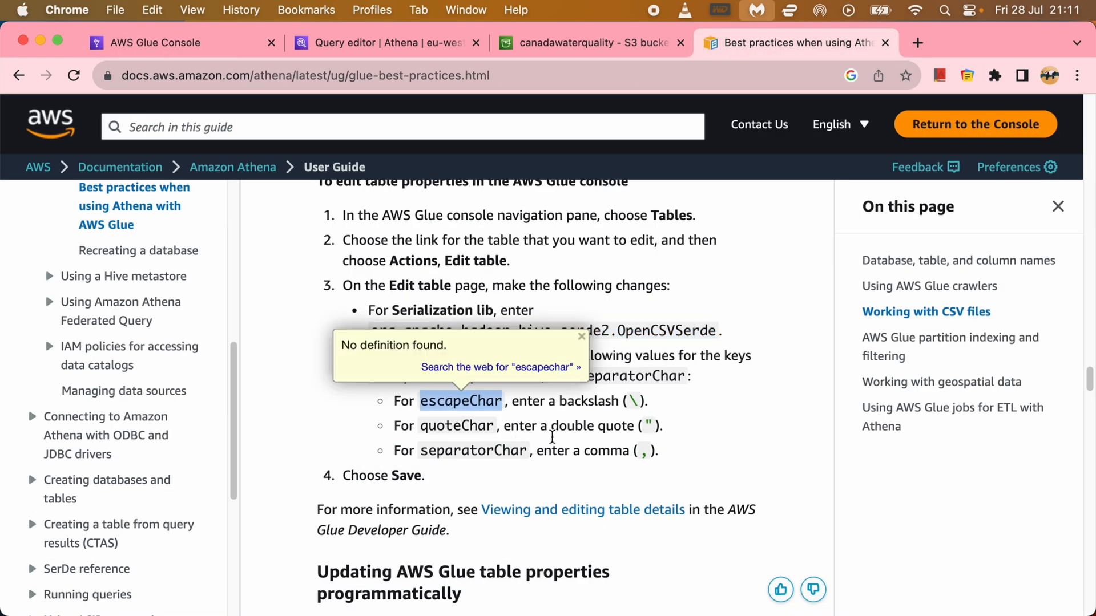
left_click(552, 437)
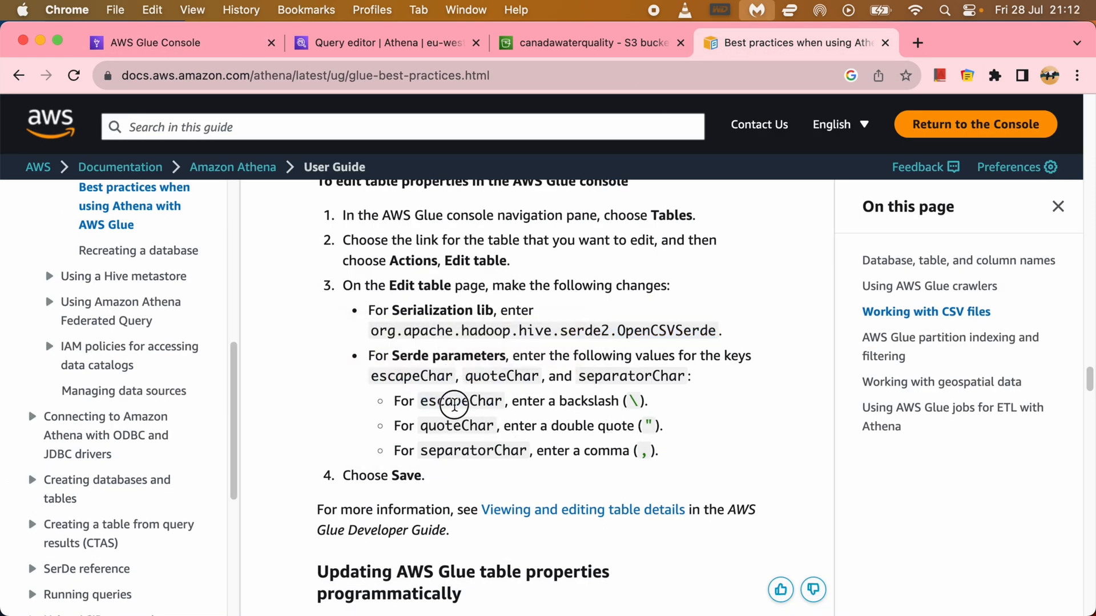
double_click(454, 403)
left_click(167, 43)
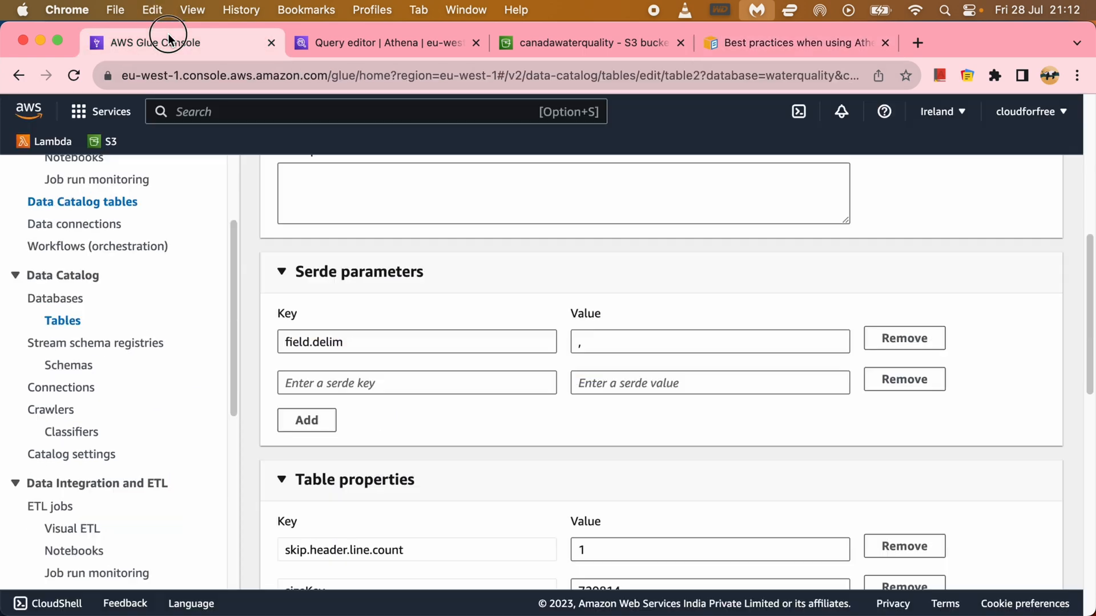
double_click(367, 344)
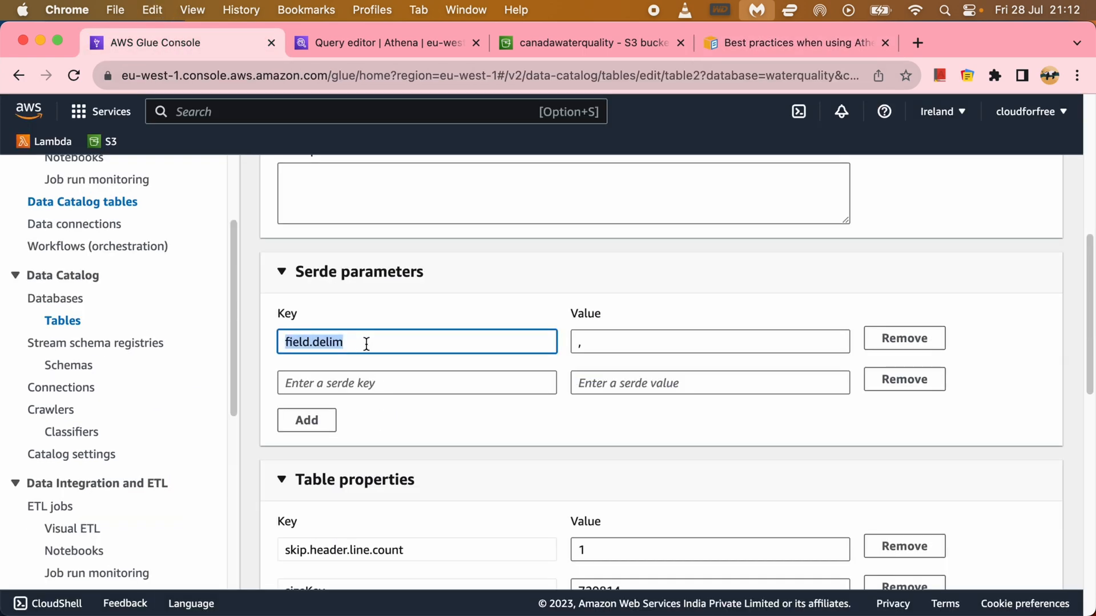
key("super+v")
left_click(628, 343)
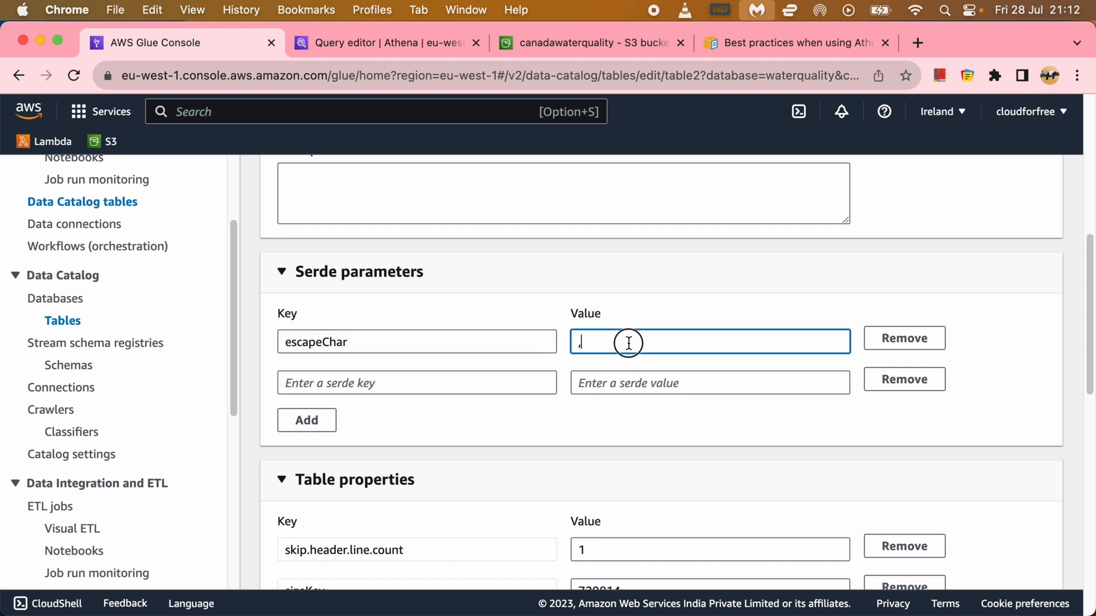
double_click(628, 343)
Fill the second serde parameter with the key quoteChar, copied from the guide, and a double quote (") as value
left_click(759, 42)
double_click(436, 427)
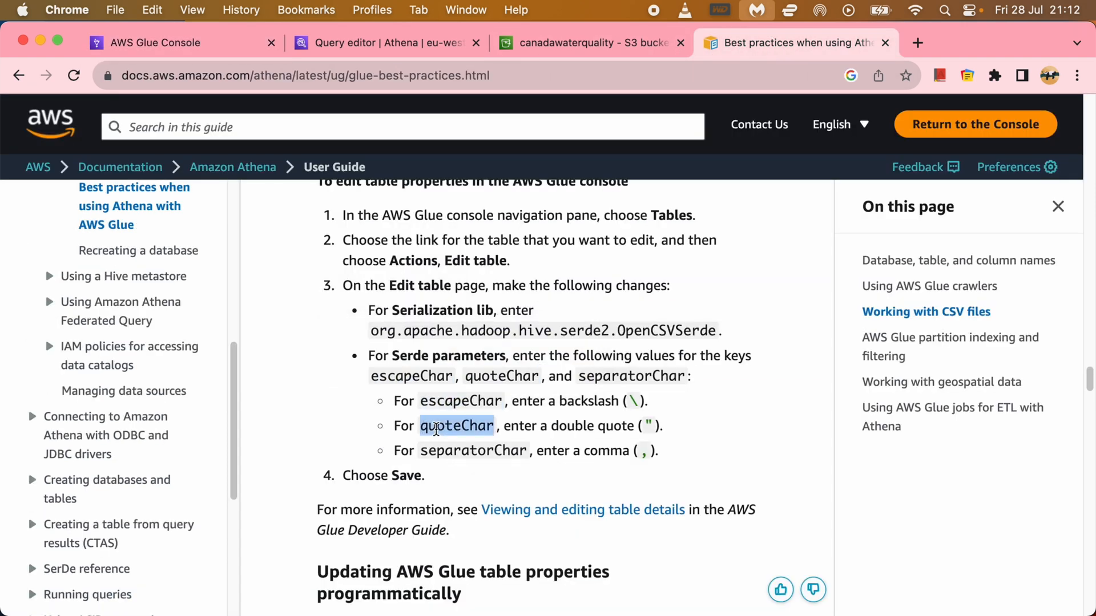
left_click(234, 50)
left_click(453, 379)
key("super+v")
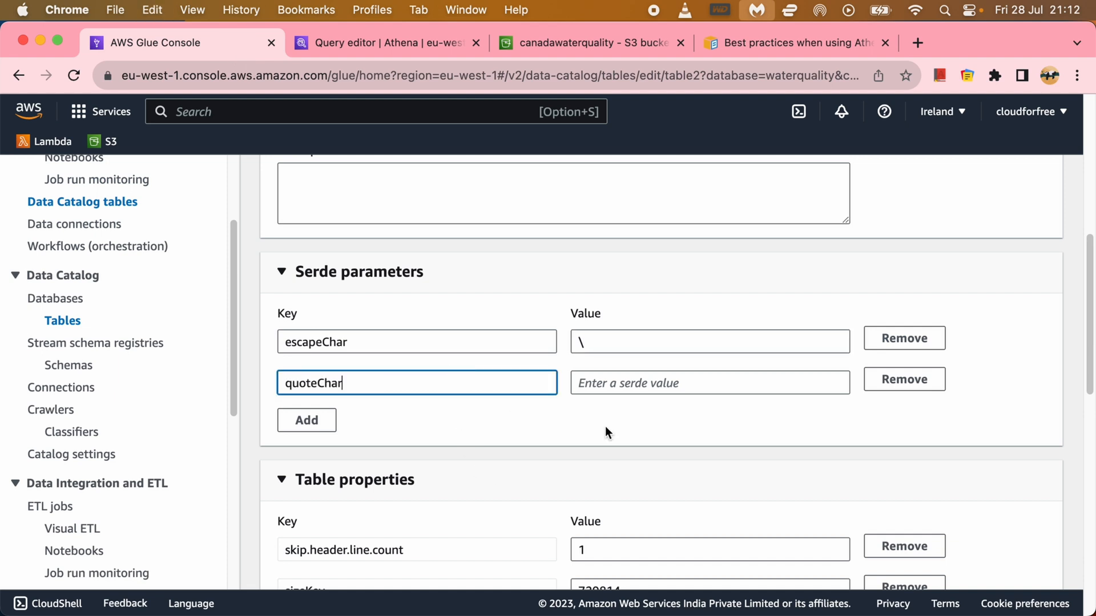
left_click(642, 385)
type("\"")
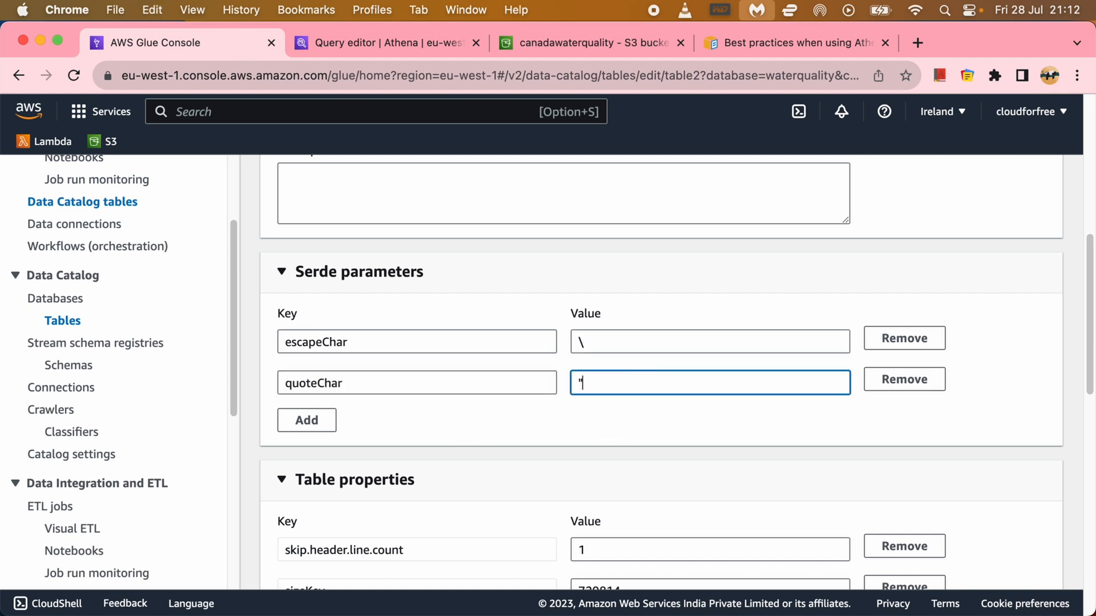
Add a third serde parameter with the key separatorChar, copied from the guide, and a comma (,) as value
left_click(306, 420)
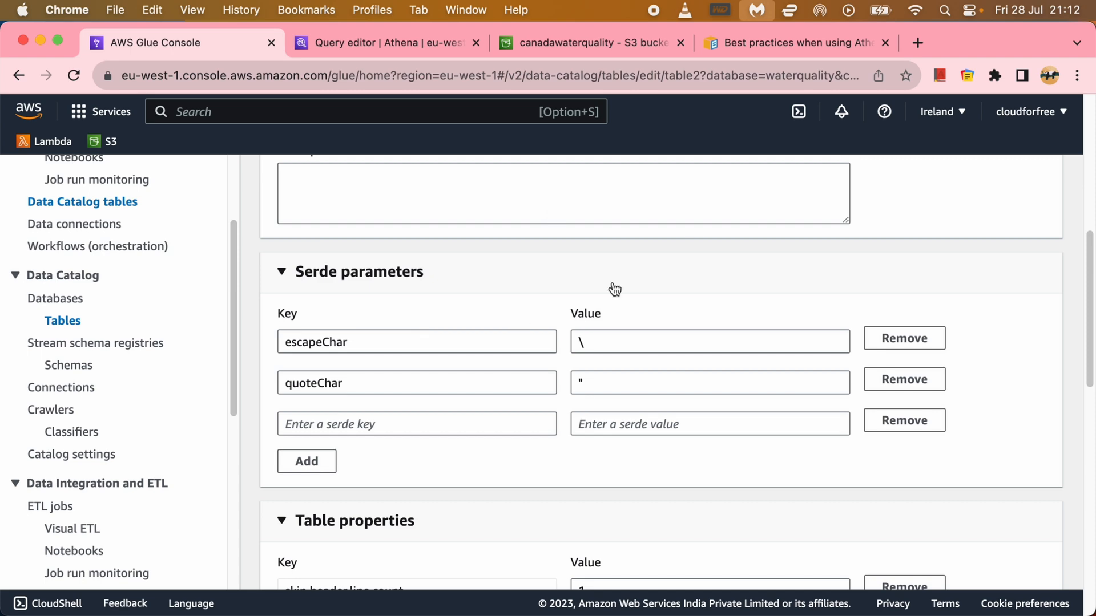
left_click(759, 42)
double_click(482, 450)
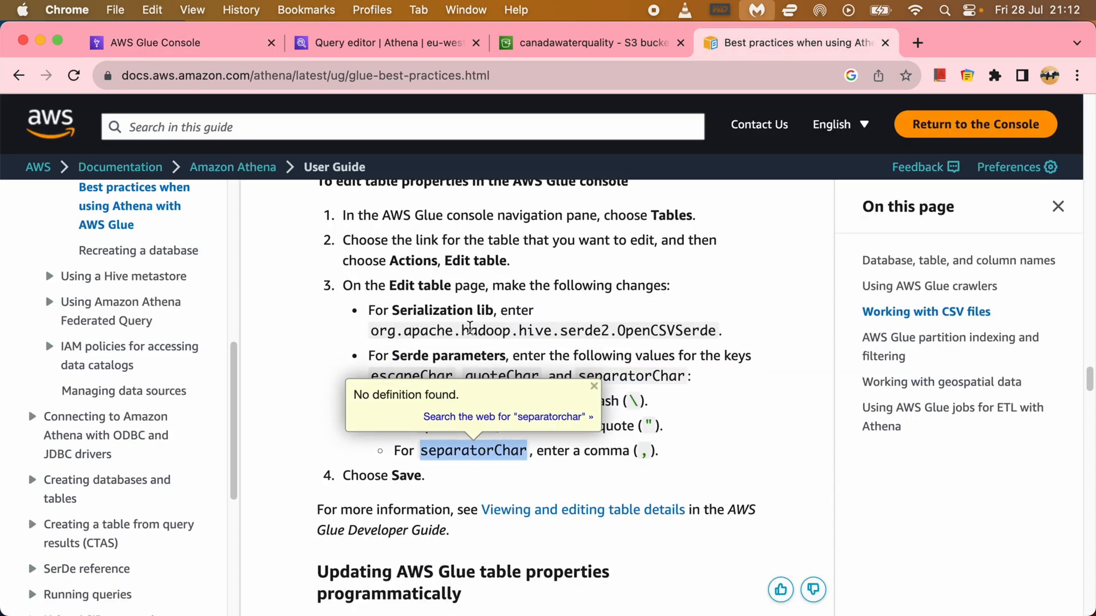
left_click(204, 47)
left_click(387, 425)
key("super+v")
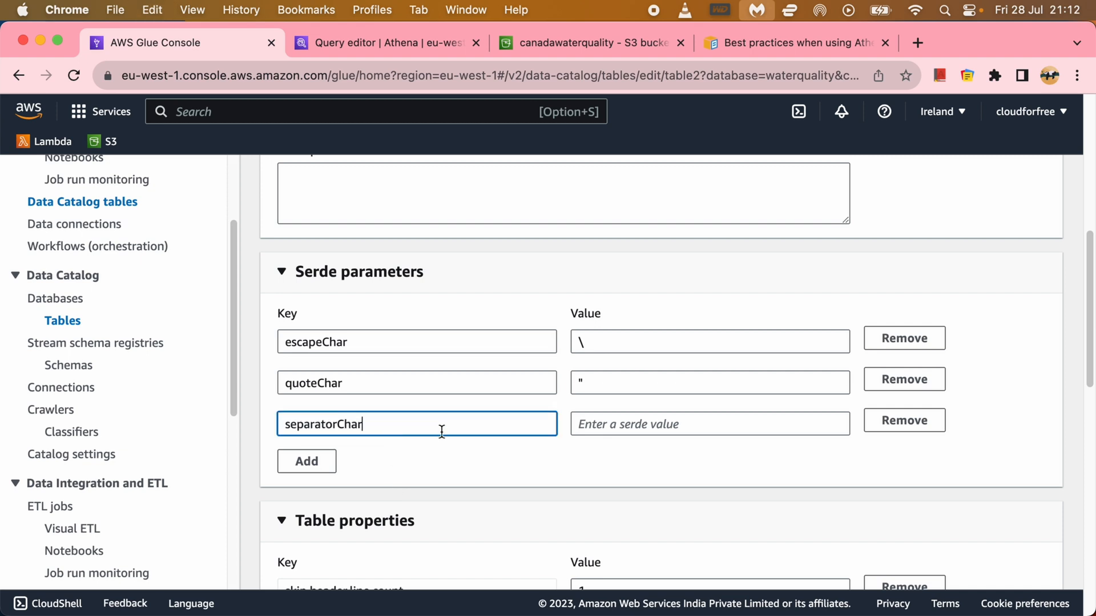
left_click(618, 423)
type(",")
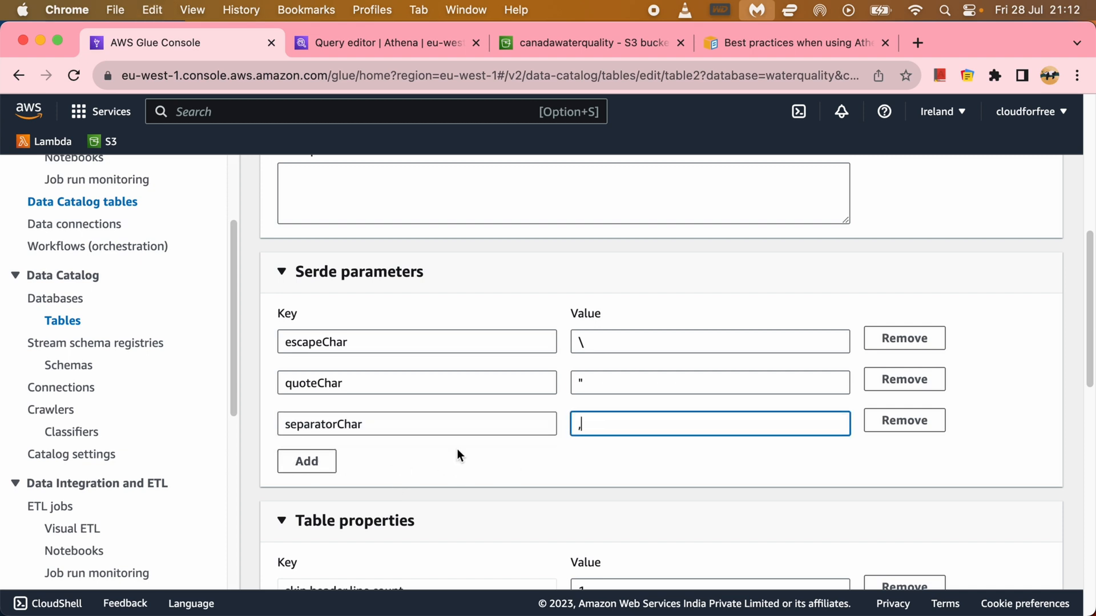
Set table2's areColumnsQuoted table property to true and save the table changes
scroll(457, 449, "down", 10)
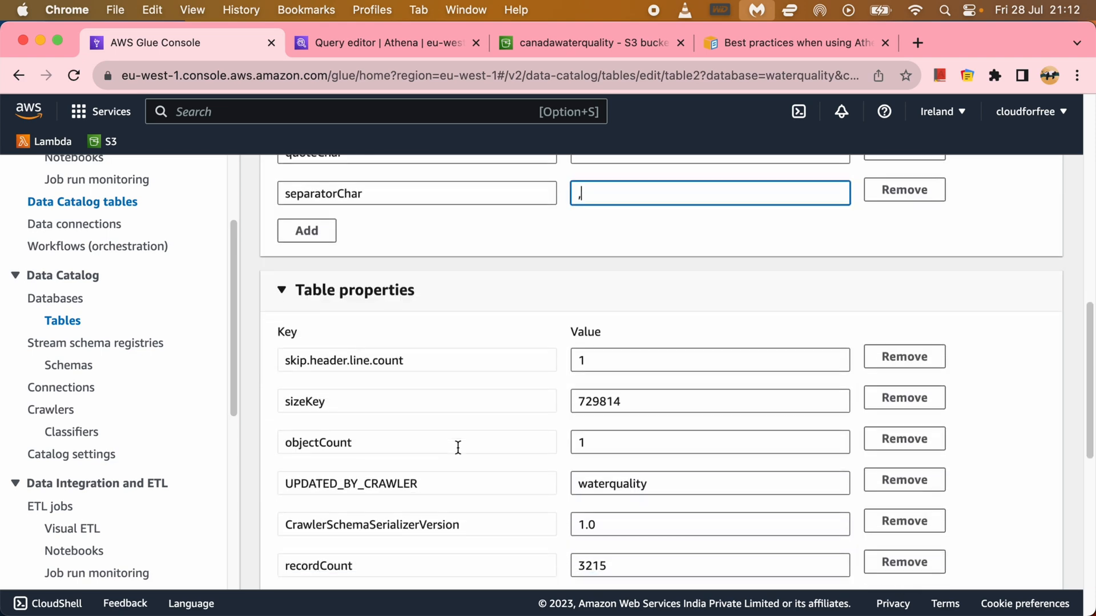
scroll(457, 447, "down", 5)
scroll(458, 448, "up", 15)
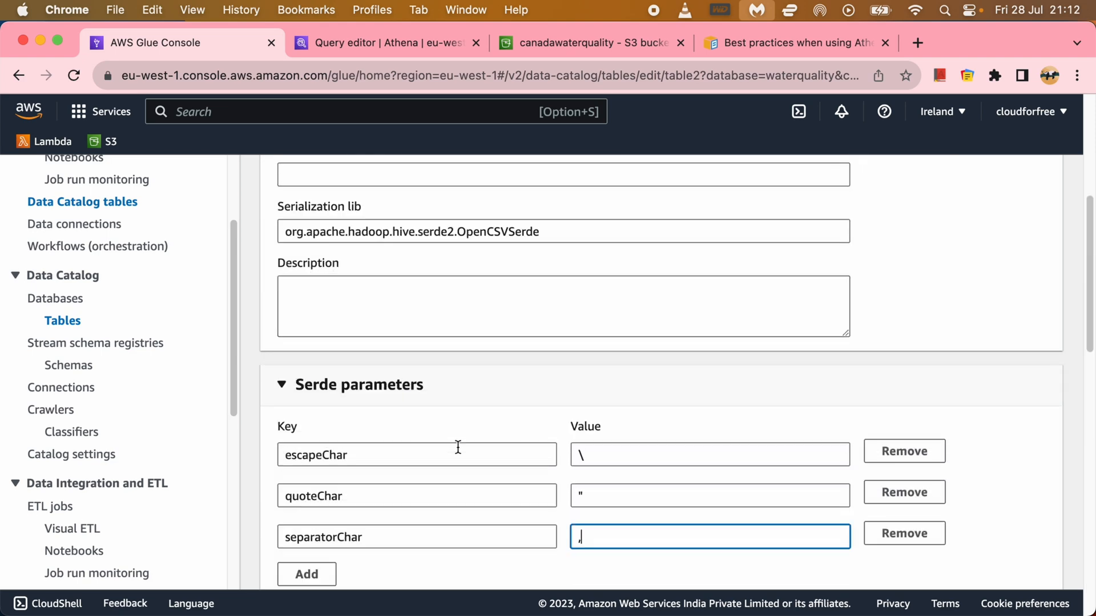
scroll(457, 447, "down", 15)
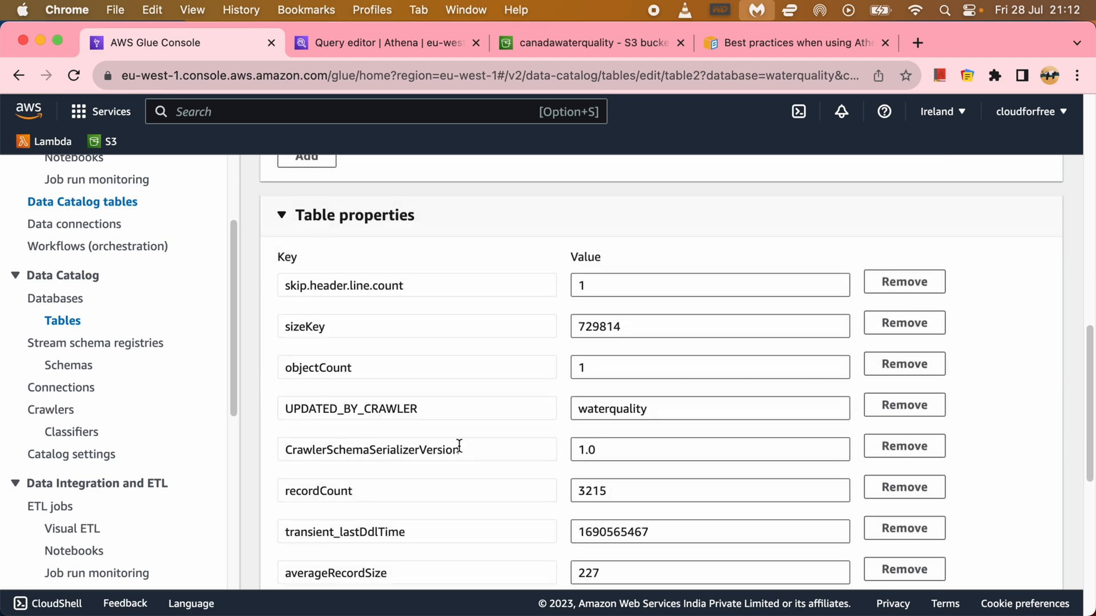
scroll(833, 529, "down", 2)
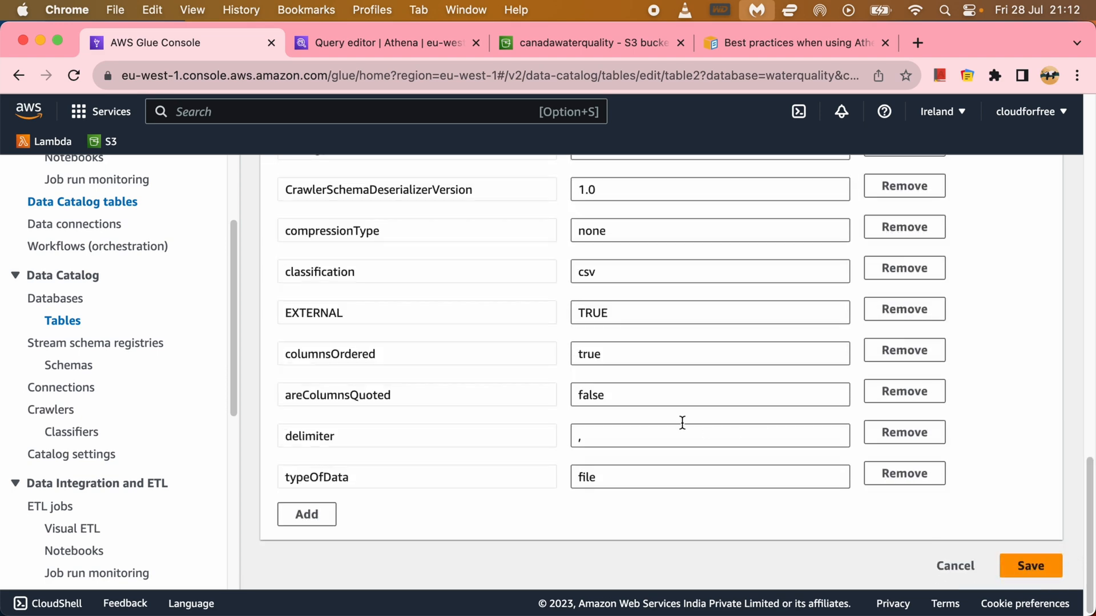
left_click(630, 398)
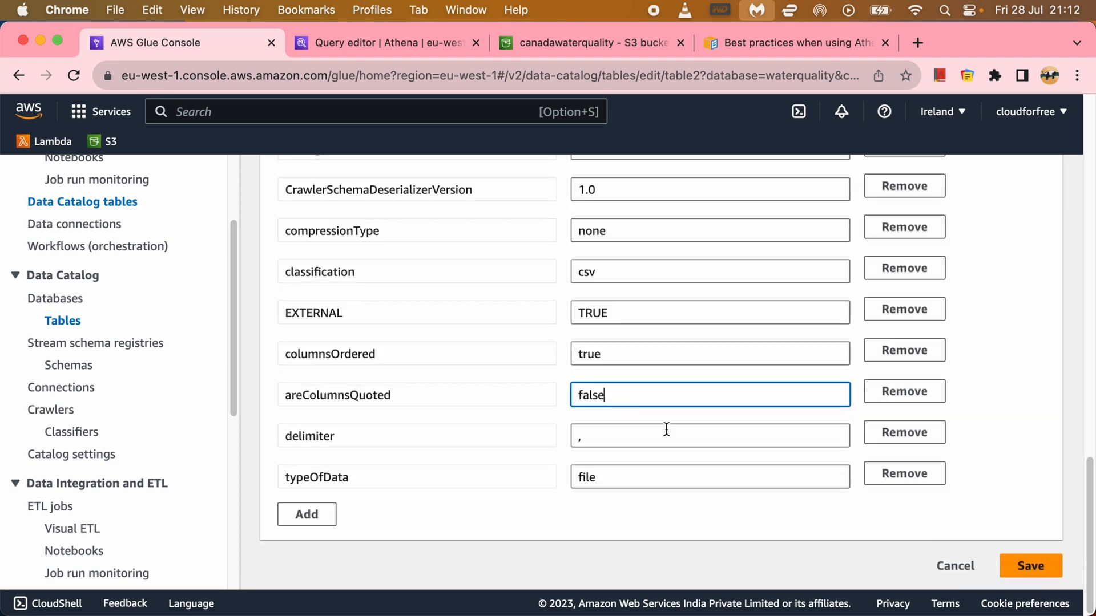
double_click(303, 400)
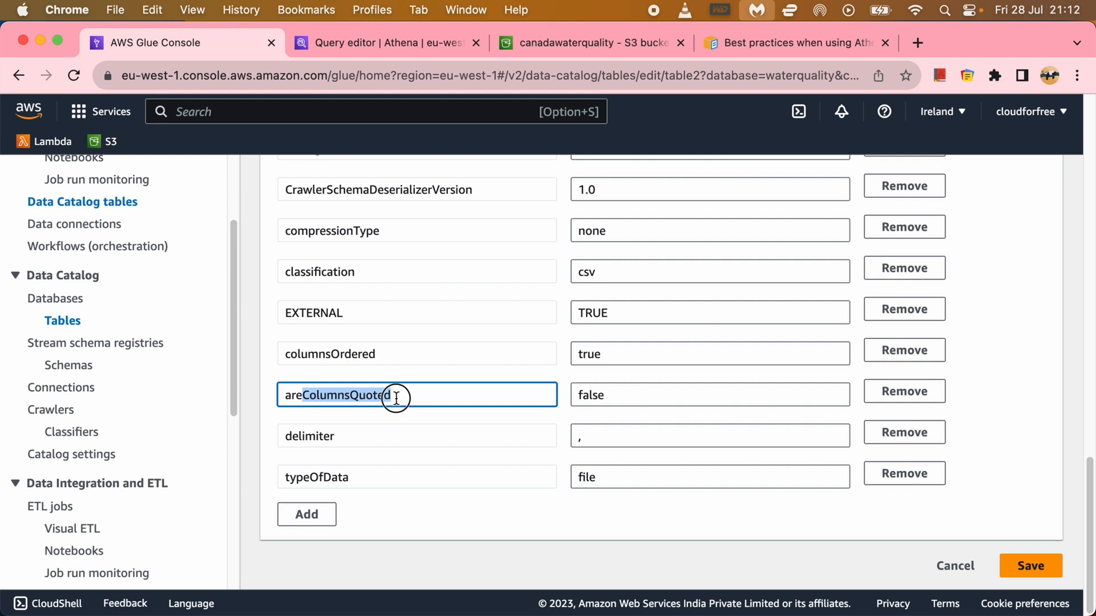
double_click(605, 400)
type("true")
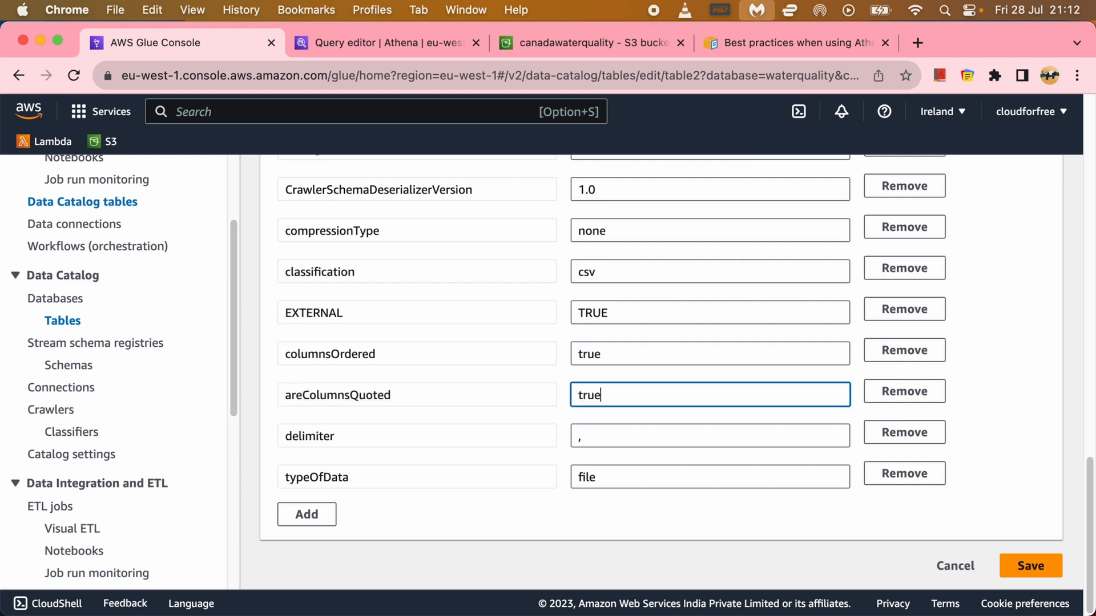
left_click(1024, 567)
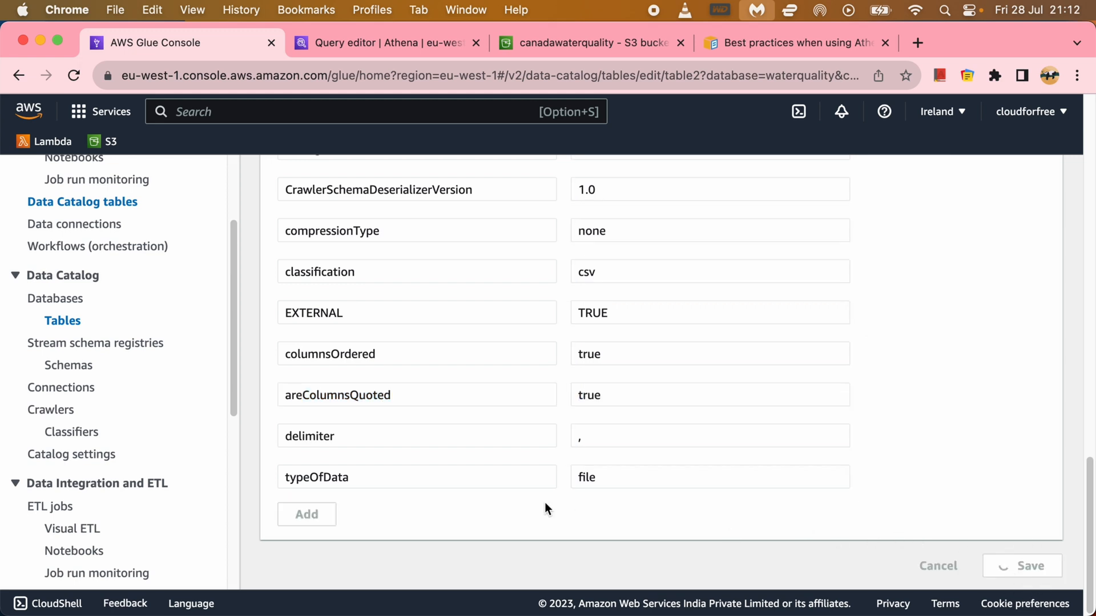
Start editing table2's schema and change the data type of the vmv_code column to string
scroll(522, 509, "down", 15)
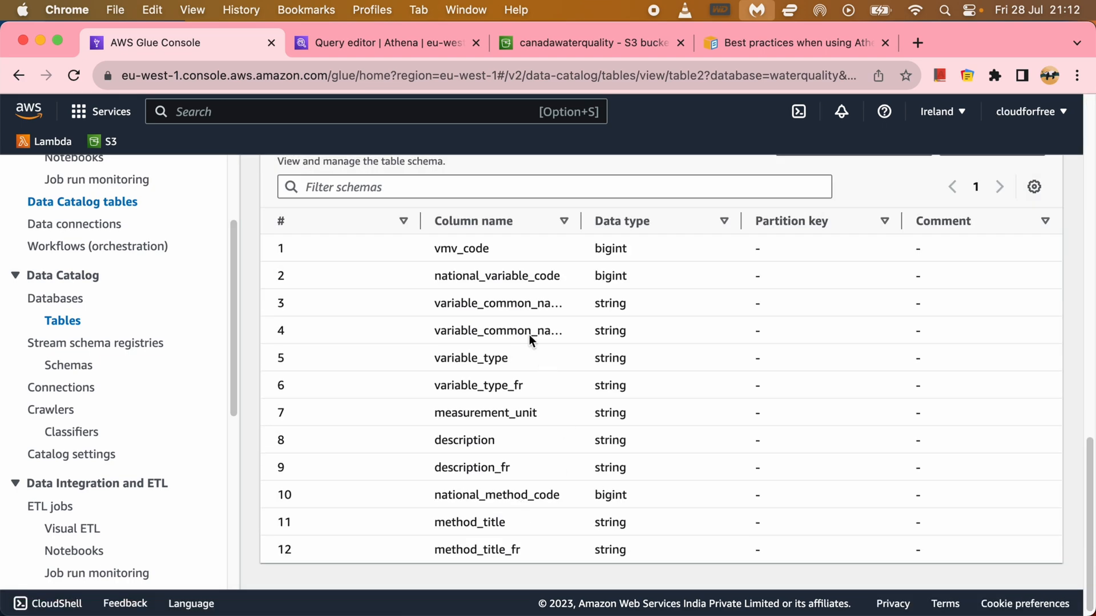
left_click(596, 248)
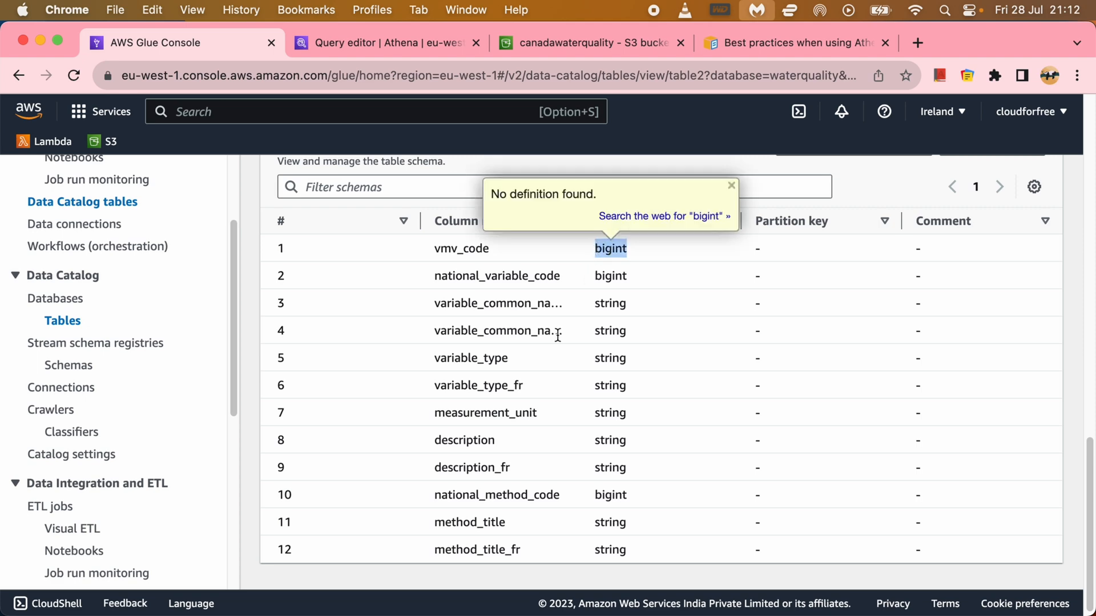
scroll(544, 457, "up", 5)
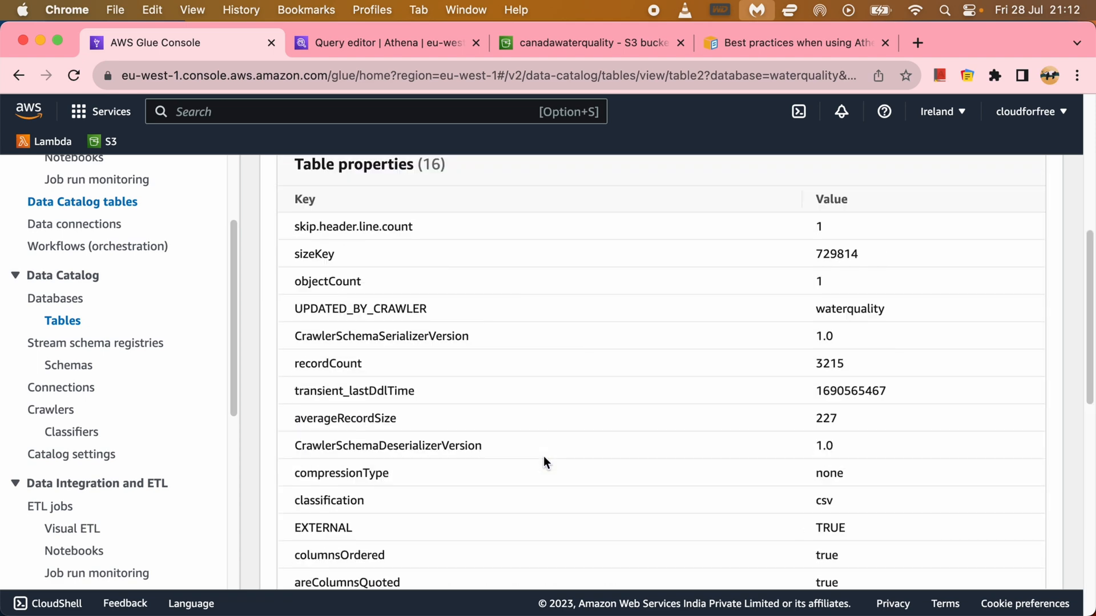
scroll(543, 456, "up", 6)
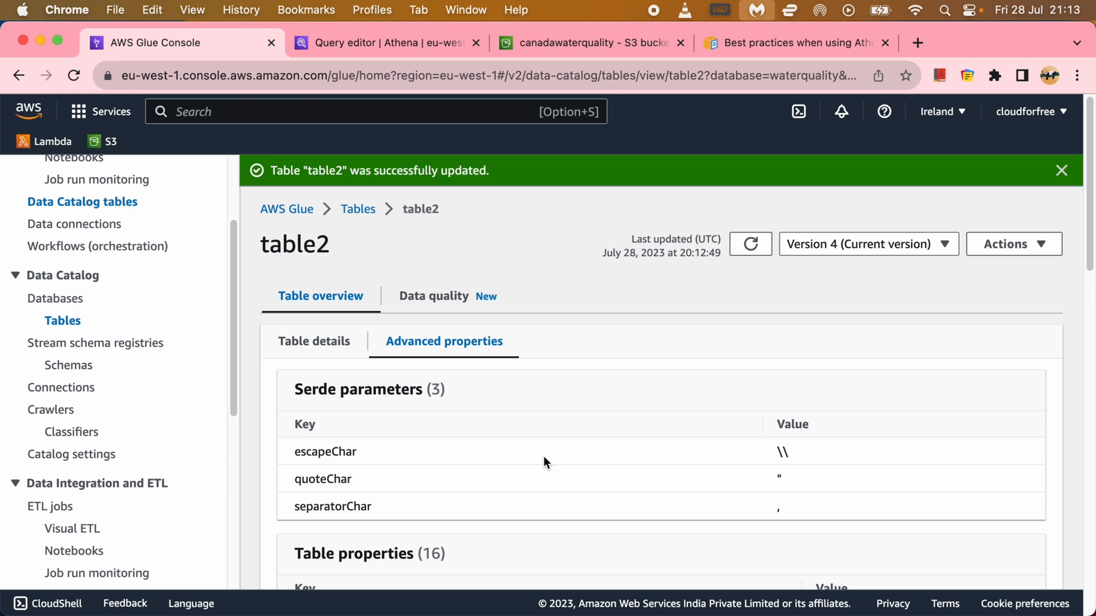
scroll(544, 457, "down", 10)
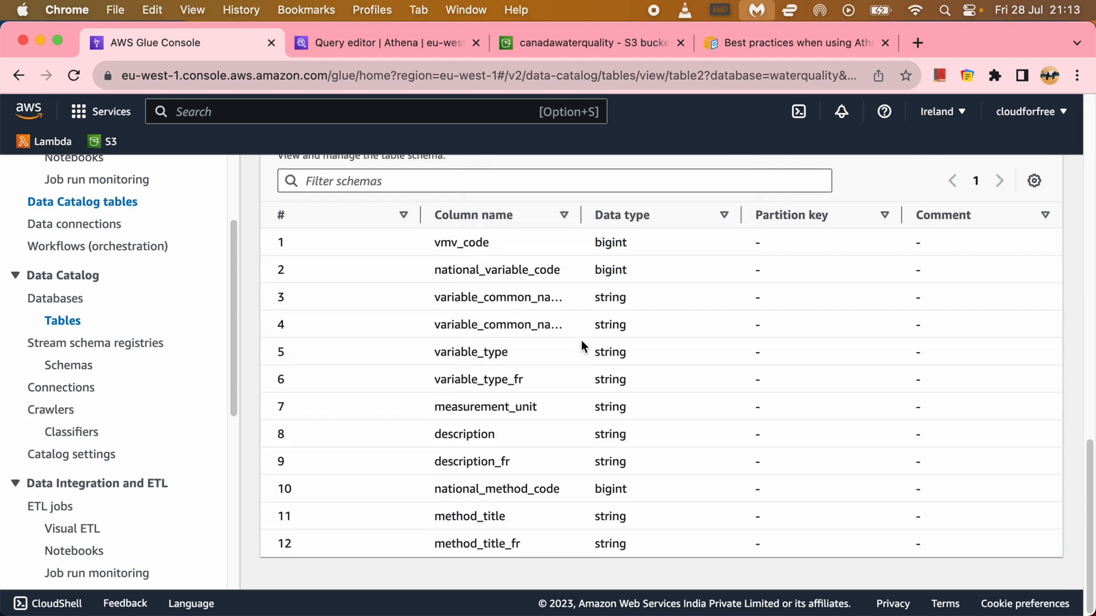
scroll(665, 384, "up", 3)
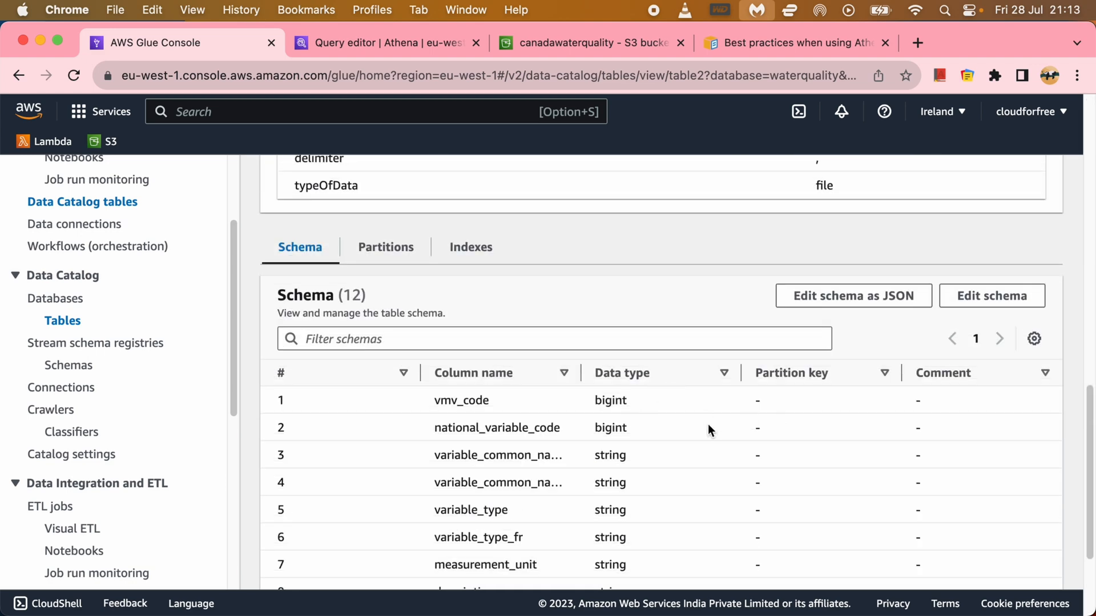
left_click(991, 296)
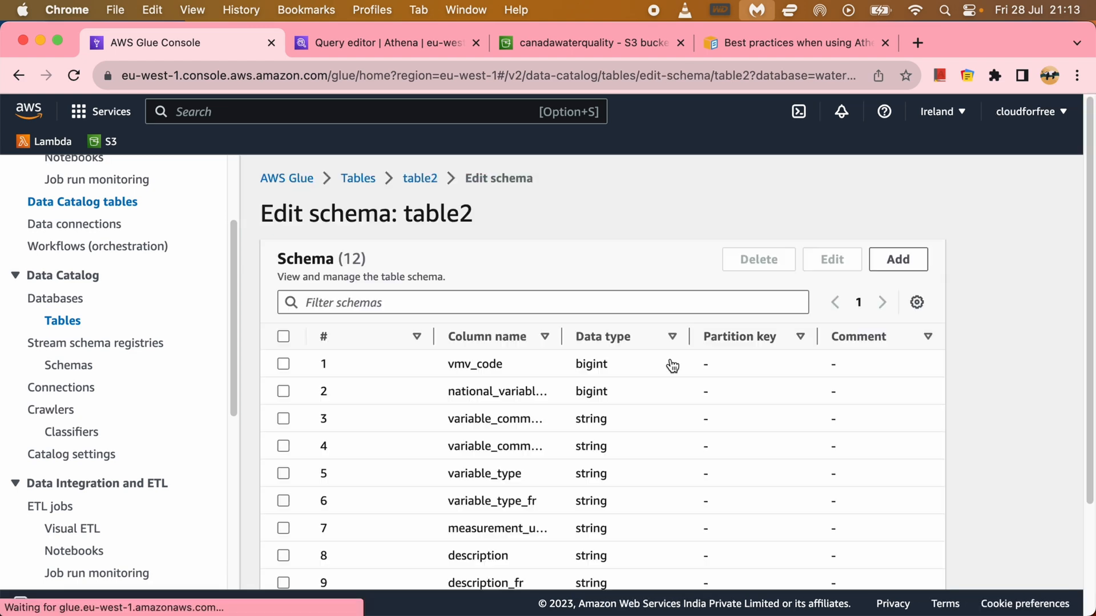
left_click(283, 363)
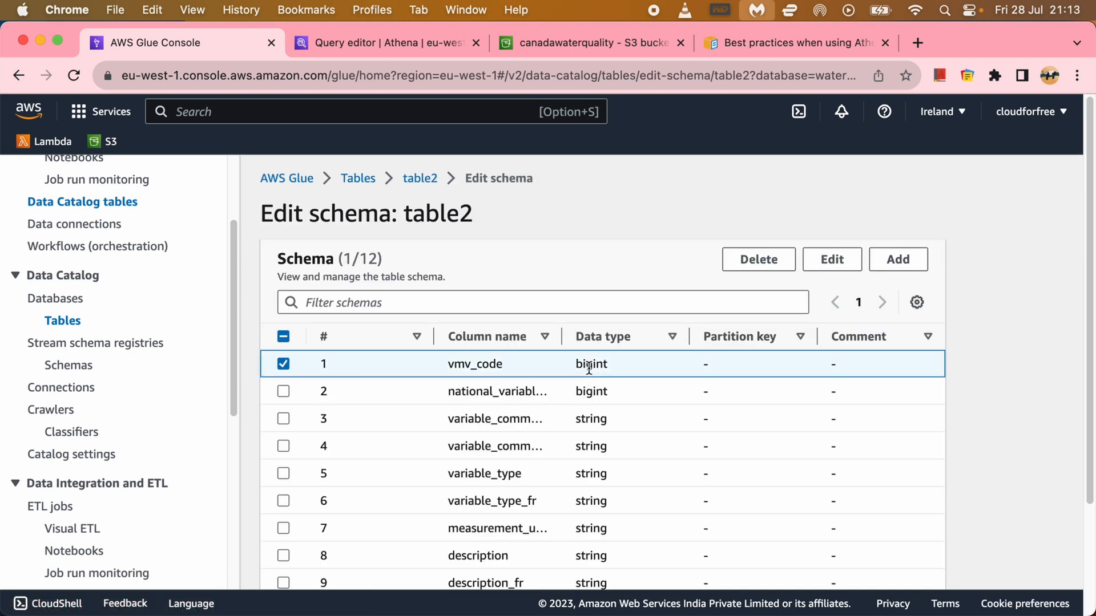
left_click(825, 259)
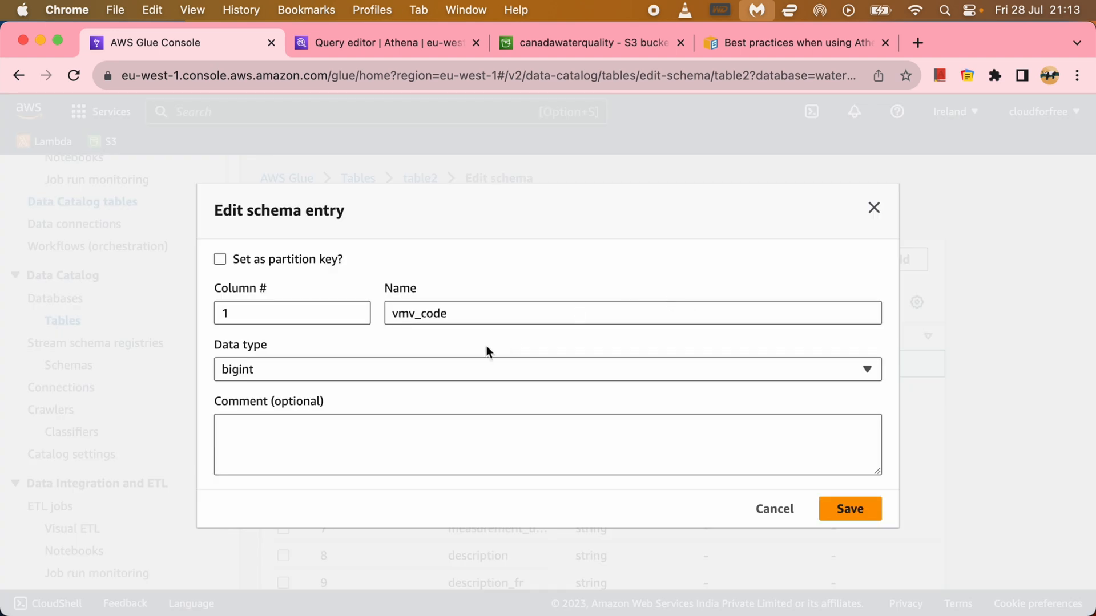
left_click(430, 369)
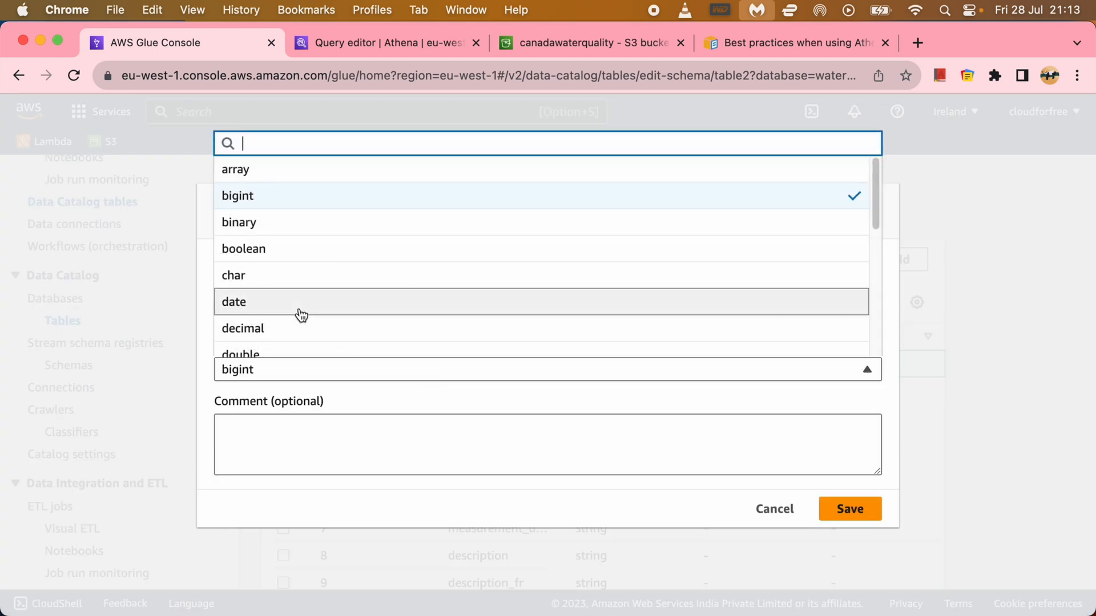
scroll(301, 316, "down", 10)
left_click(298, 237)
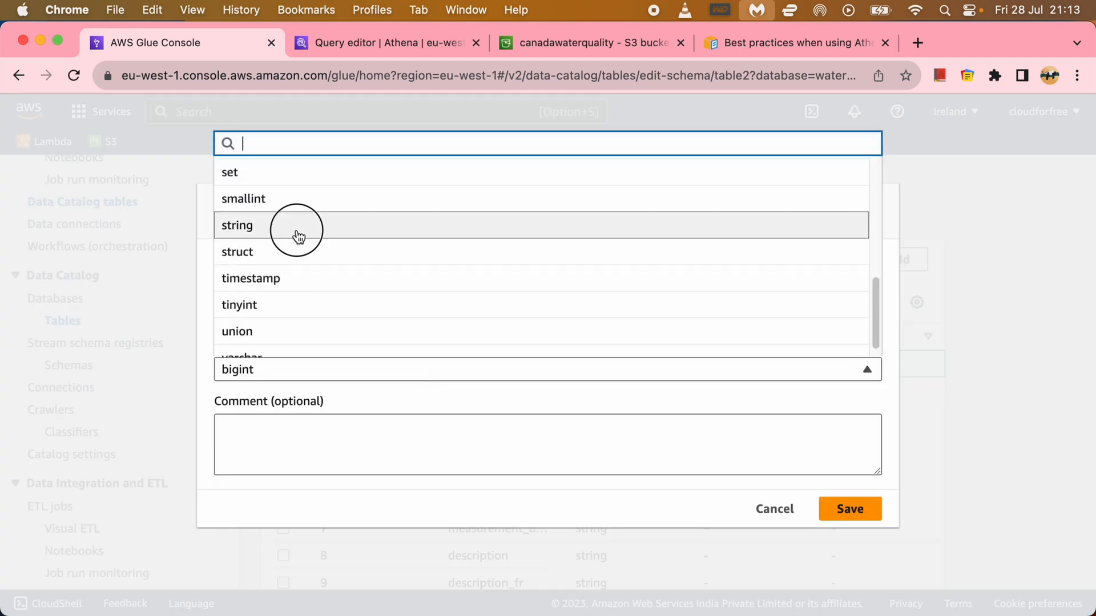
left_click(849, 510)
Change the data type of the national_variable_code column to string
scroll(500, 483, "down", 5)
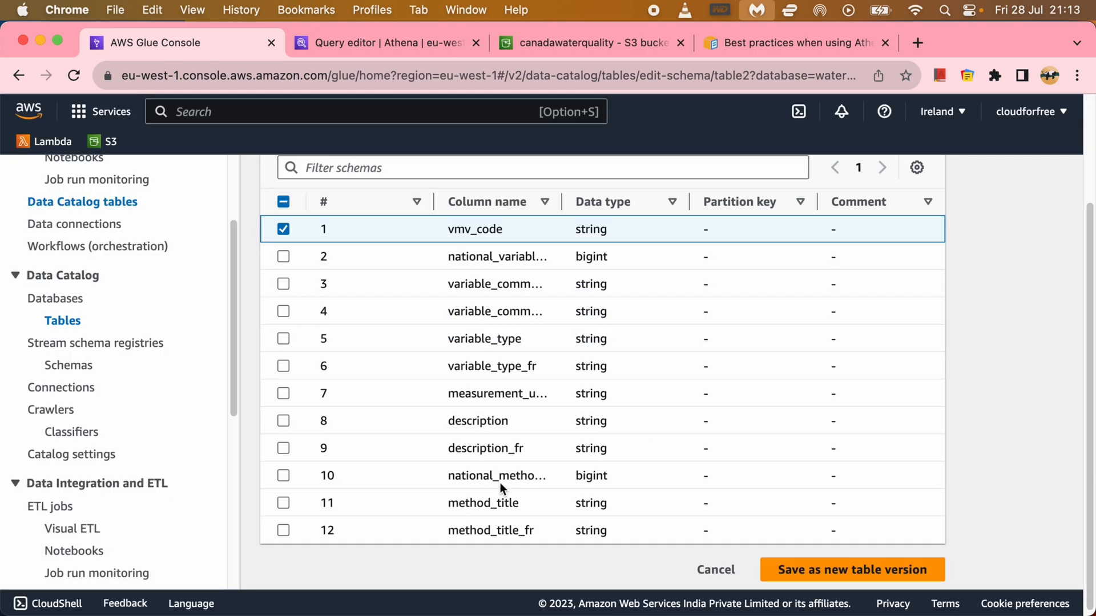
left_click(283, 256)
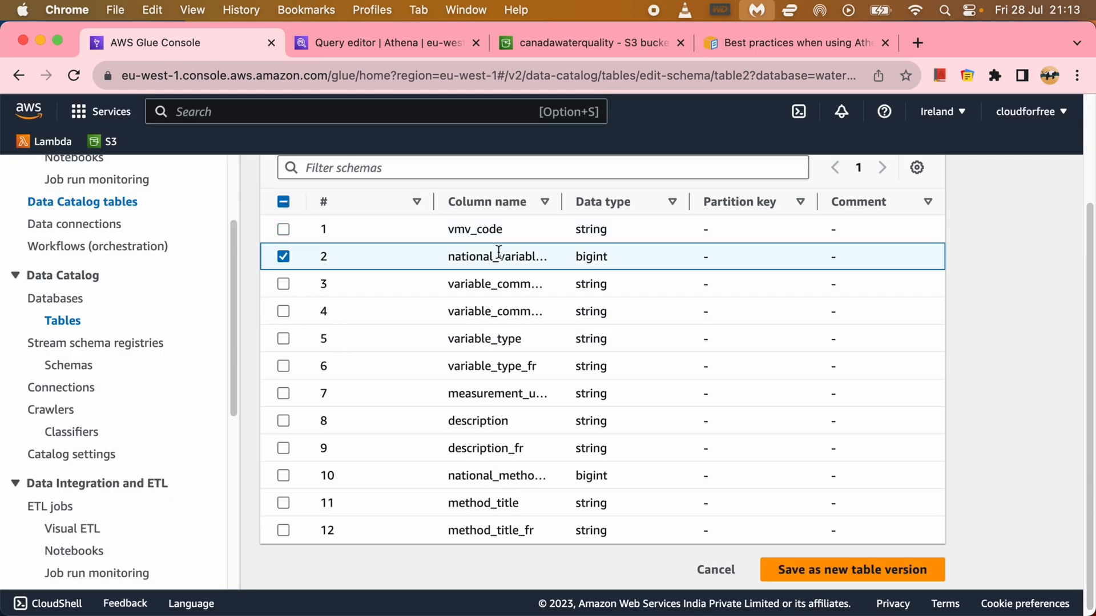
scroll(650, 370, "up", 5)
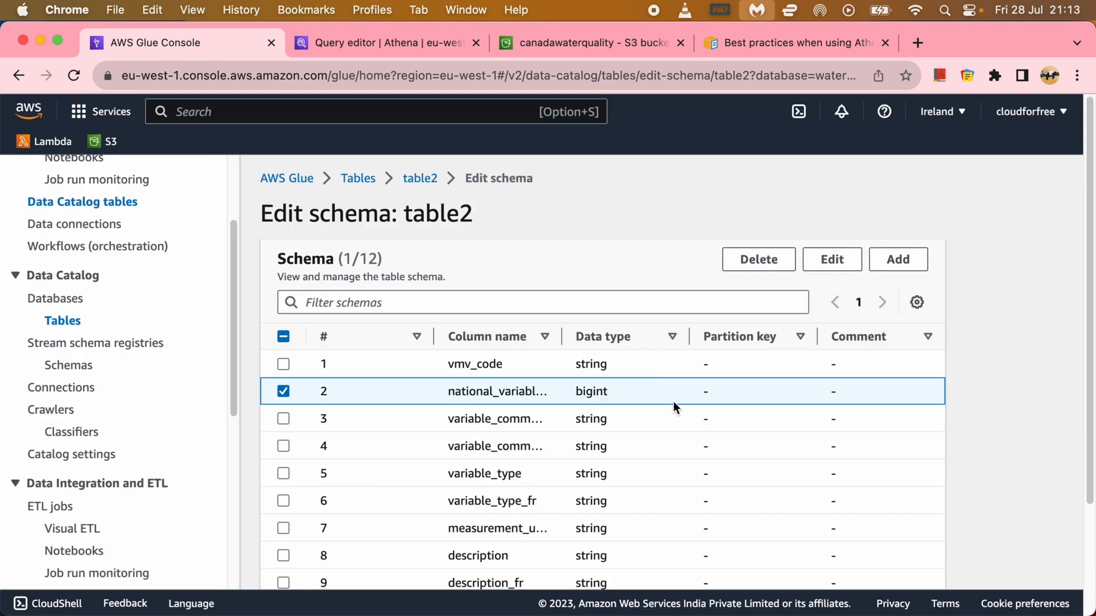
left_click(821, 267)
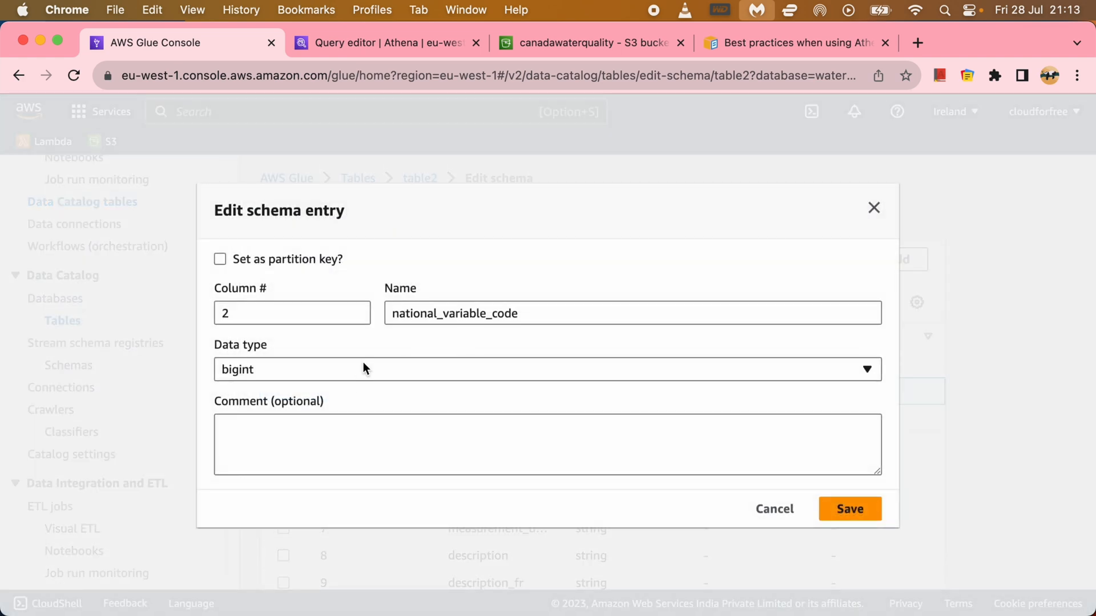
left_click(364, 368)
scroll(308, 308, "down", 3)
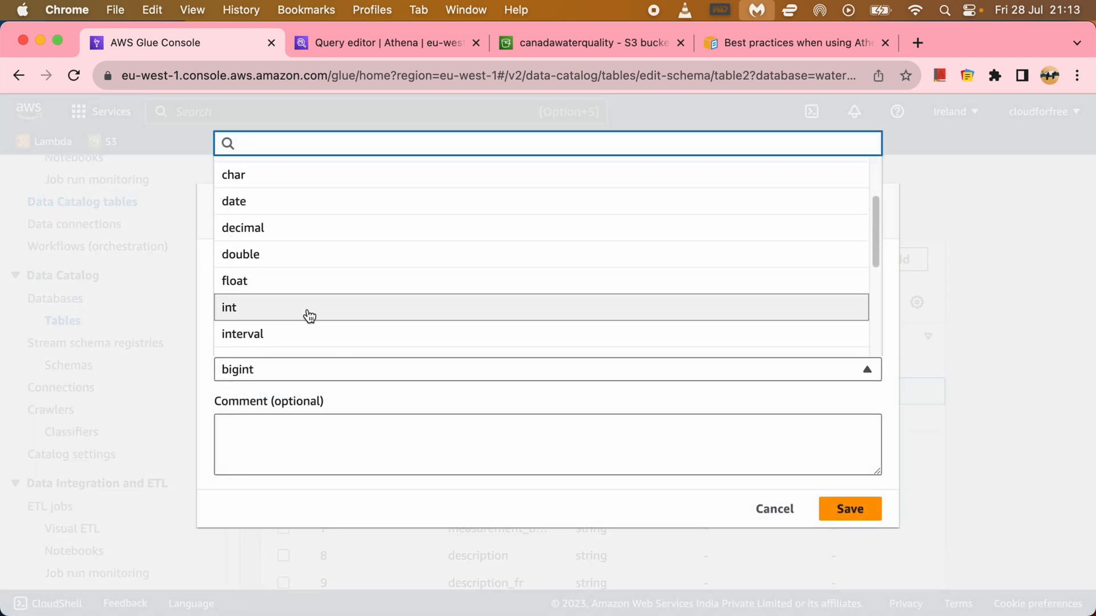
scroll(325, 311, "down", 5)
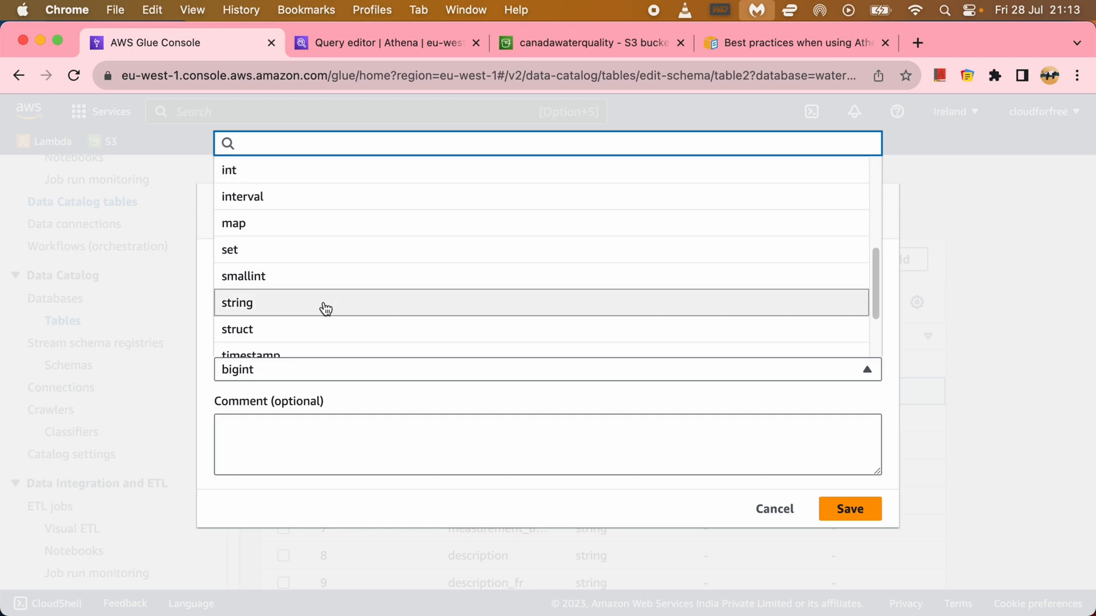
left_click(321, 302)
left_click(854, 509)
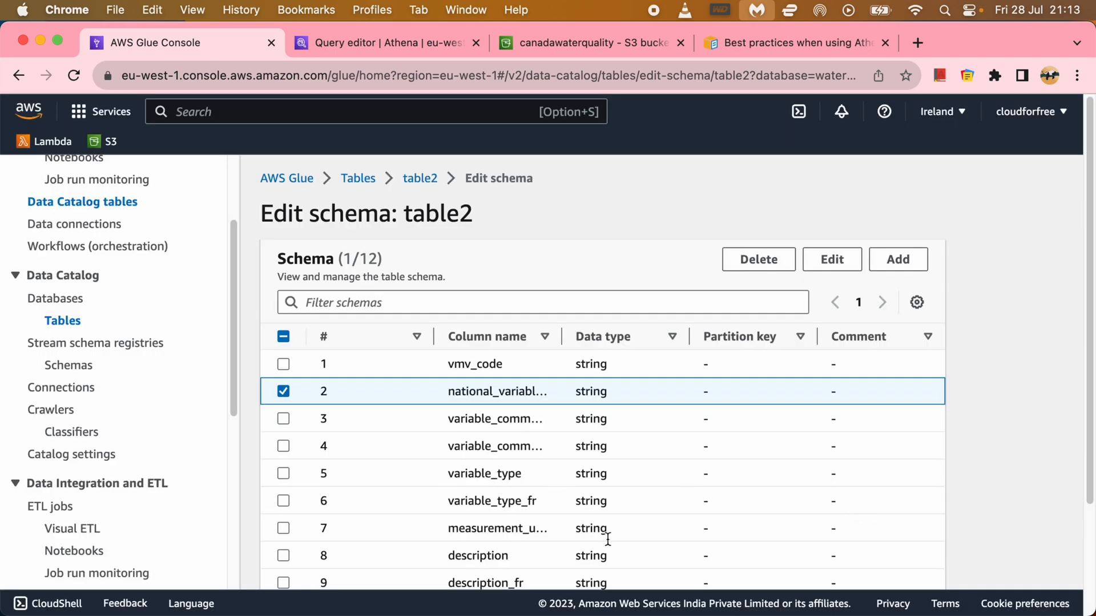
Change the data type of the national_method_code column to string and save the schema as a new table version
scroll(597, 526, "down", 3)
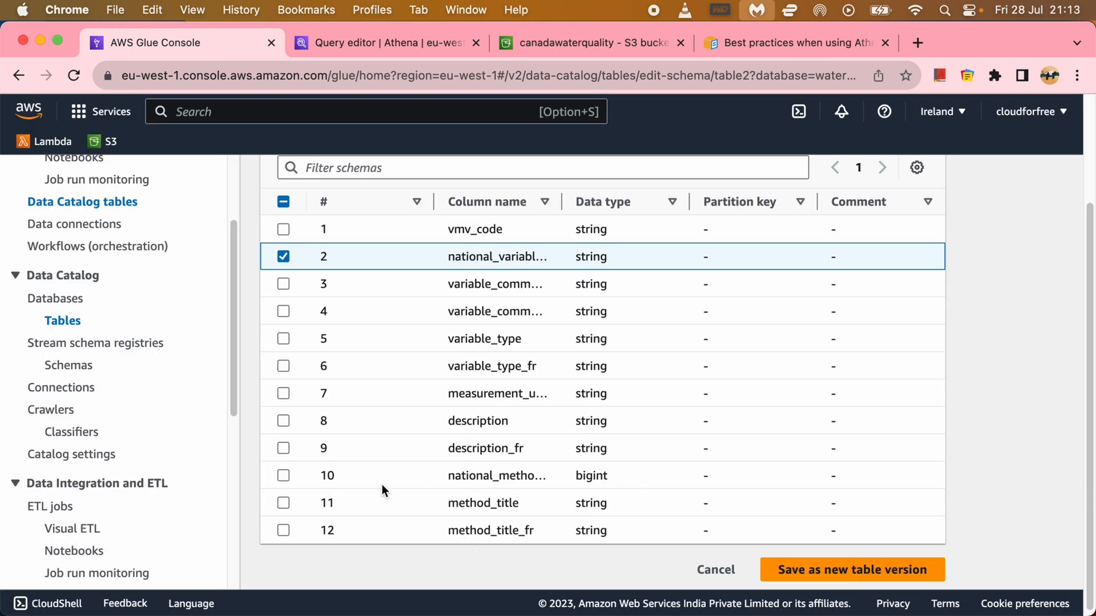
left_click(287, 257)
scroll(645, 455, "up", 3)
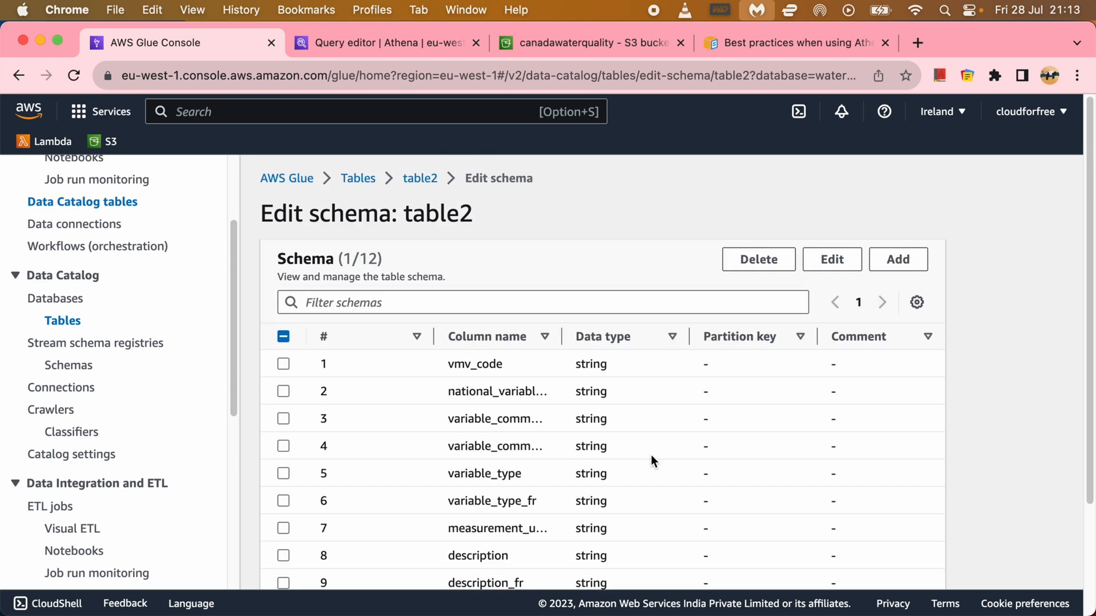
left_click(852, 259)
left_click(392, 371)
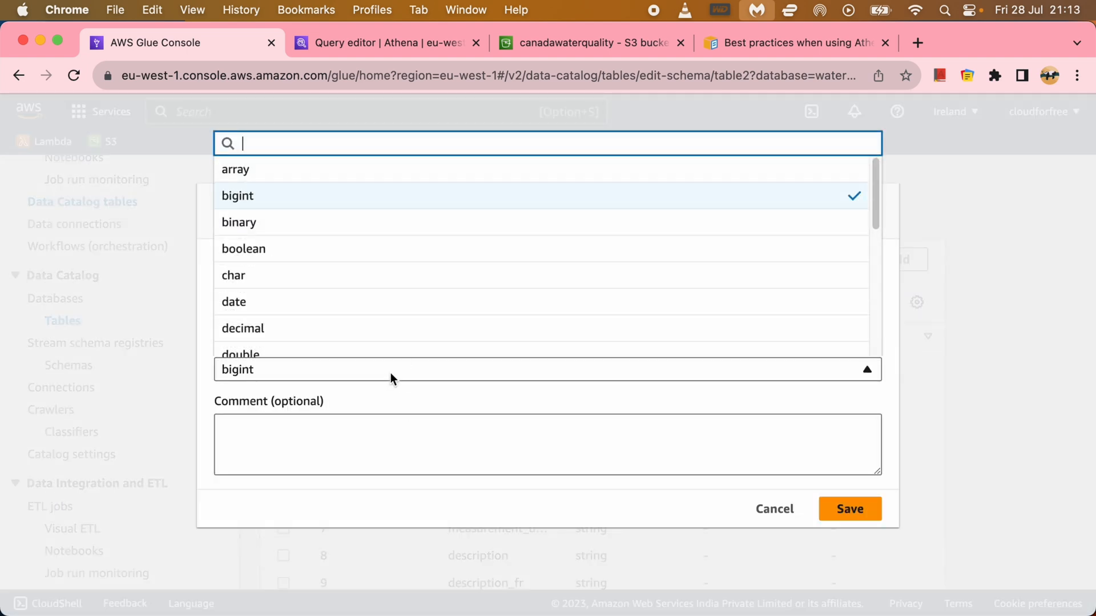
scroll(371, 340, "down", 3)
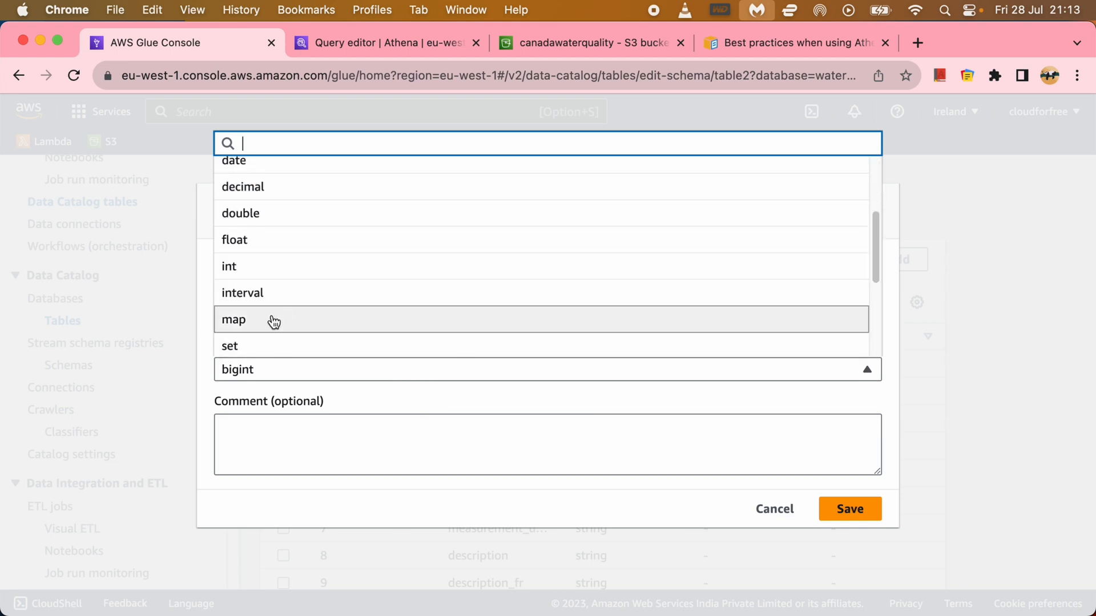
scroll(274, 323, "down", 3)
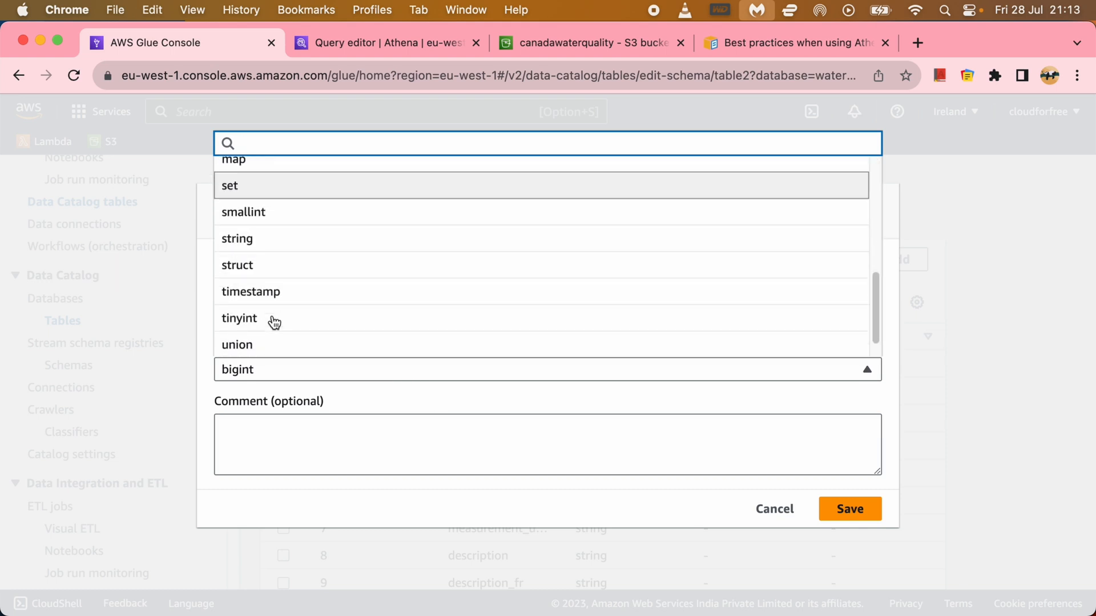
left_click(285, 238)
left_click(851, 510)
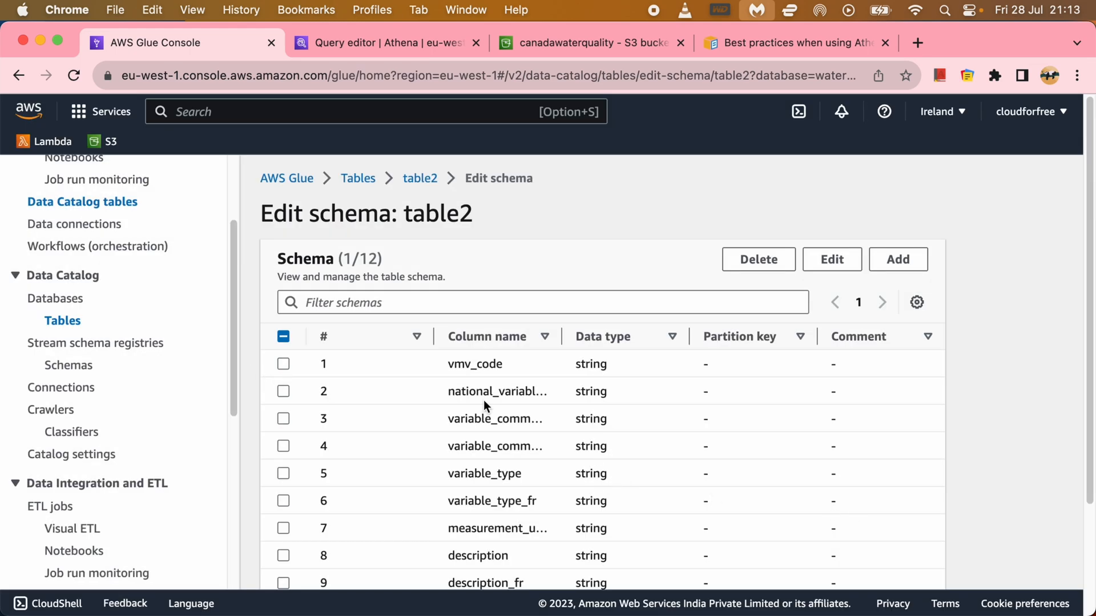
scroll(810, 454, "down", 3)
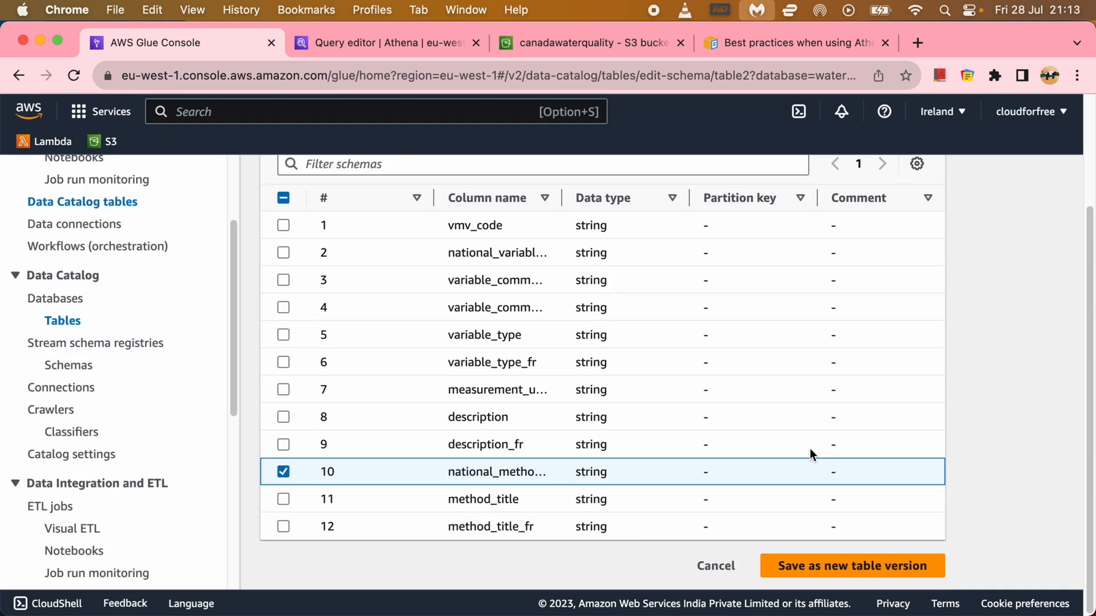
left_click(841, 571)
Review the serde parameters and table properties of the updated table2
scroll(558, 411, "down", 3)
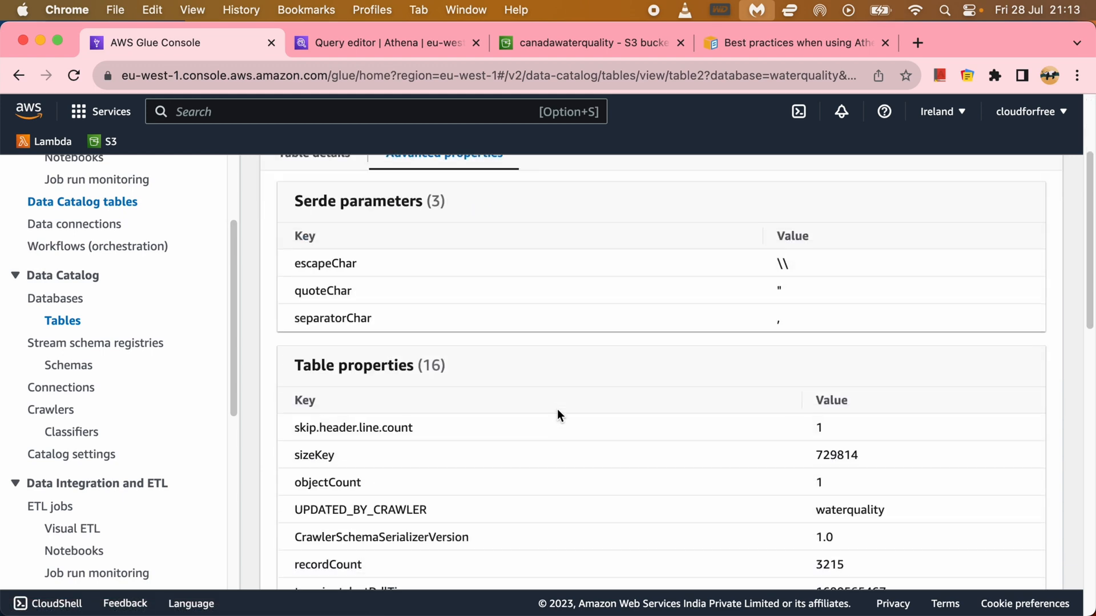
left_click_drag(302, 267, 607, 367)
scroll(636, 375, "down", 1)
scroll(637, 376, "down", 4)
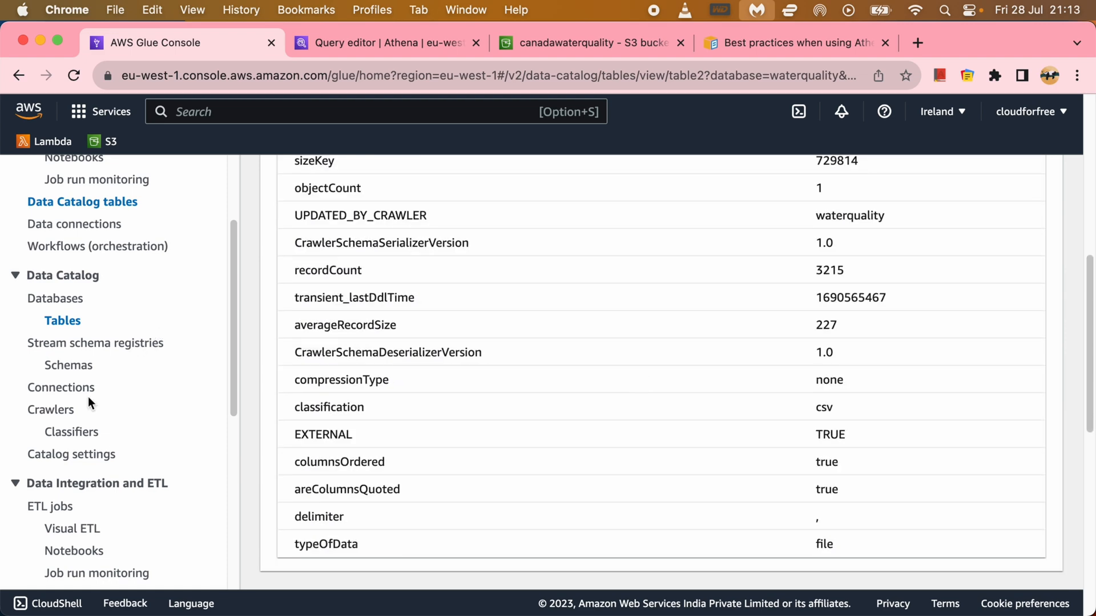
Open the waterquality crawler from the list of crawlers and start editing its configuration
left_click(53, 410)
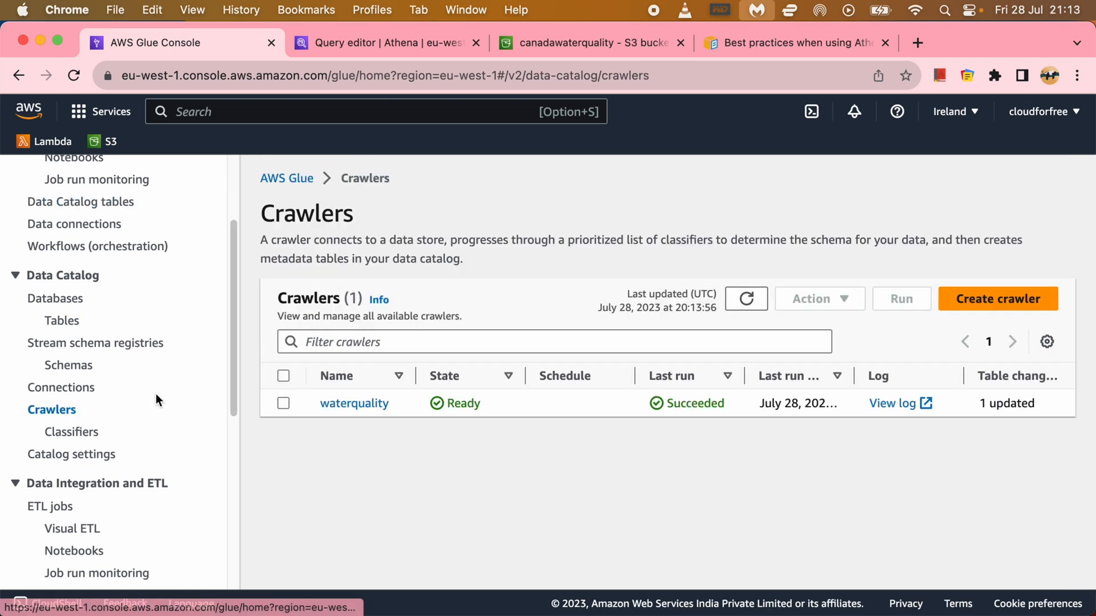
left_click(355, 404)
scroll(534, 396, "down", 2)
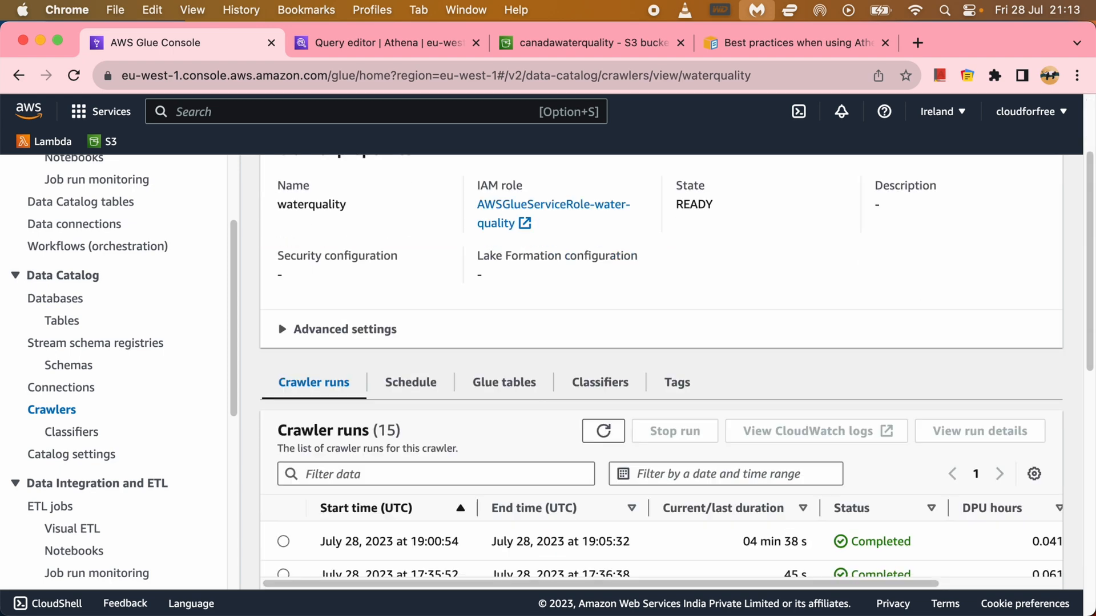
scroll(577, 384, "up", 2)
left_click(951, 213)
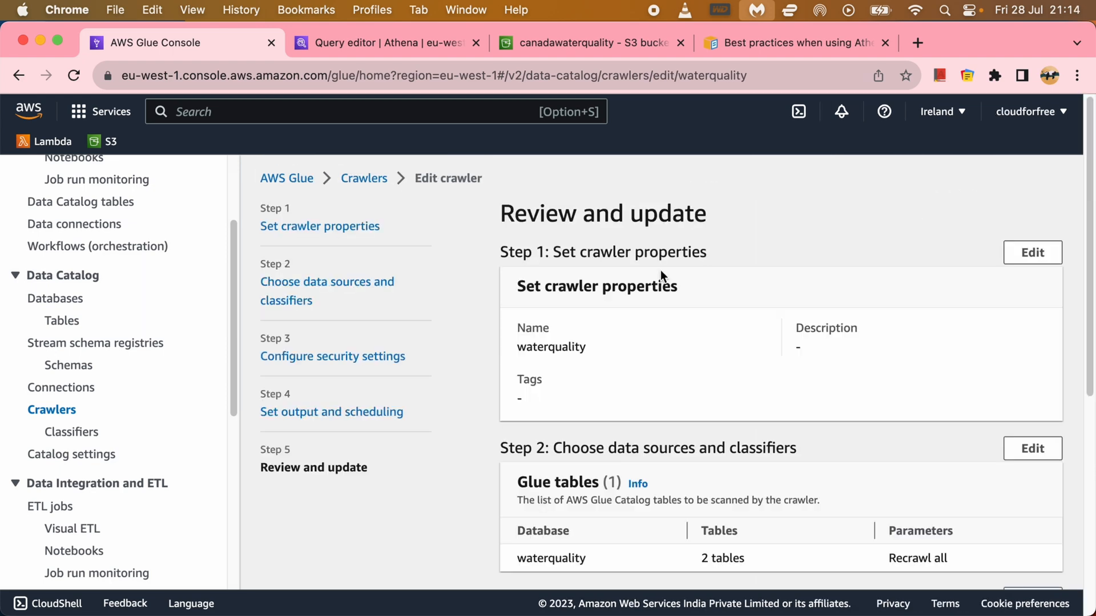
Go to the crawler's output and scheduling settings and expand the advanced options
left_click(328, 358)
left_click(330, 415)
scroll(523, 399, "down", 1)
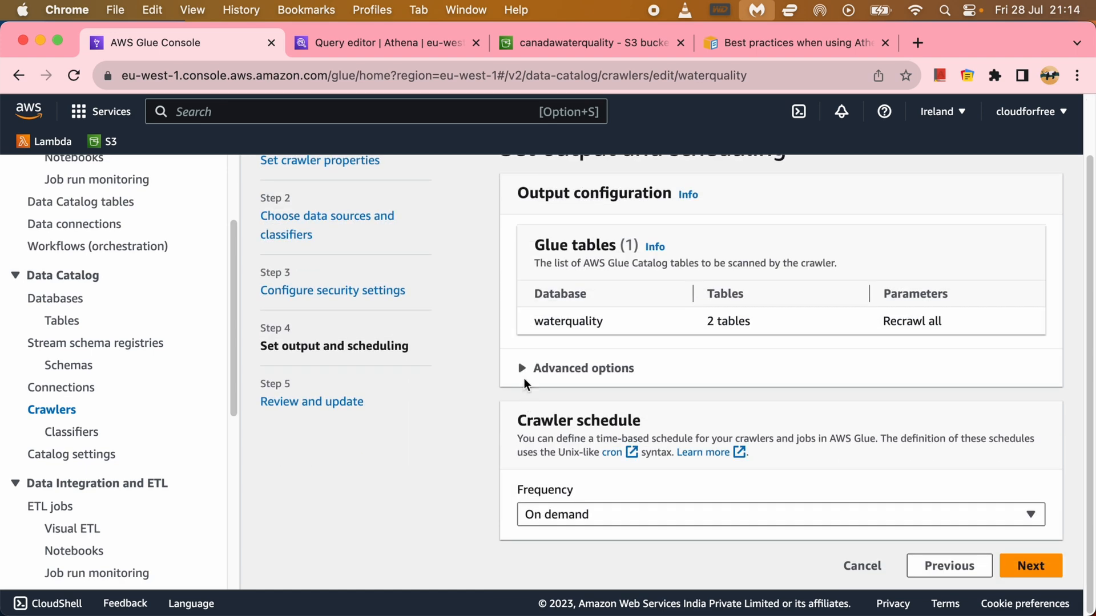
left_click(573, 372)
scroll(672, 426, "down", 2)
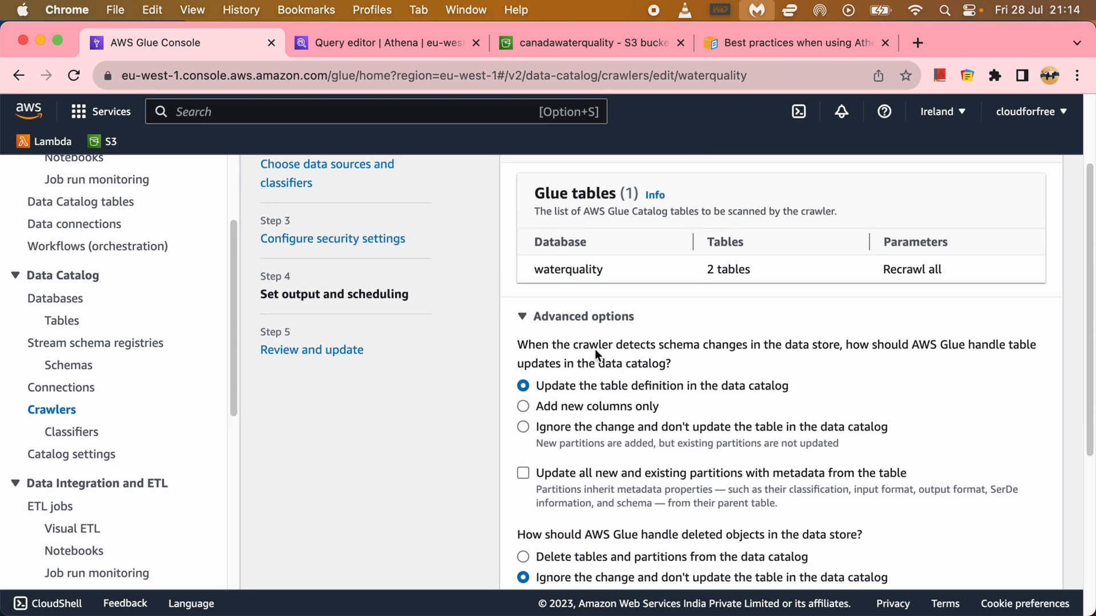
Set the crawler to add new columns only when it detects schema changes in the data store
left_click_drag(584, 347, 848, 351)
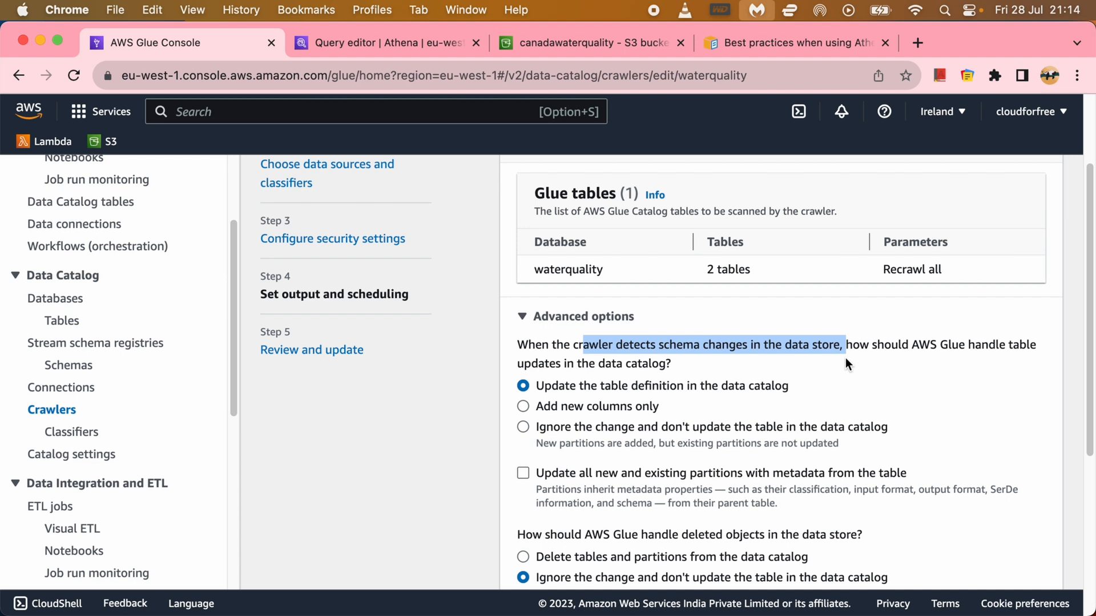
left_click(848, 359)
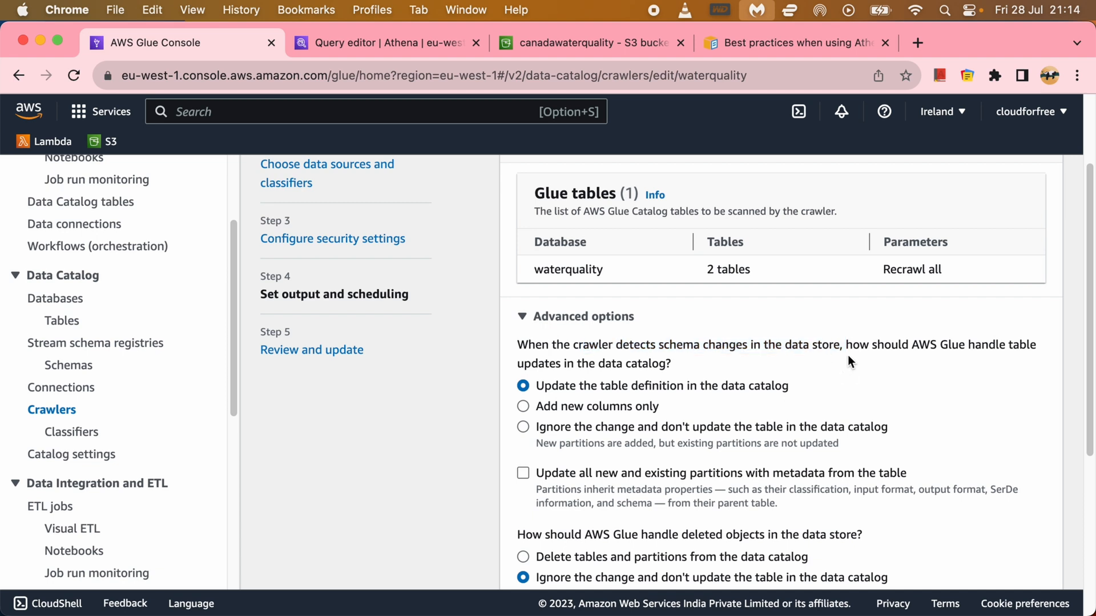
left_click_drag(846, 351, 665, 369)
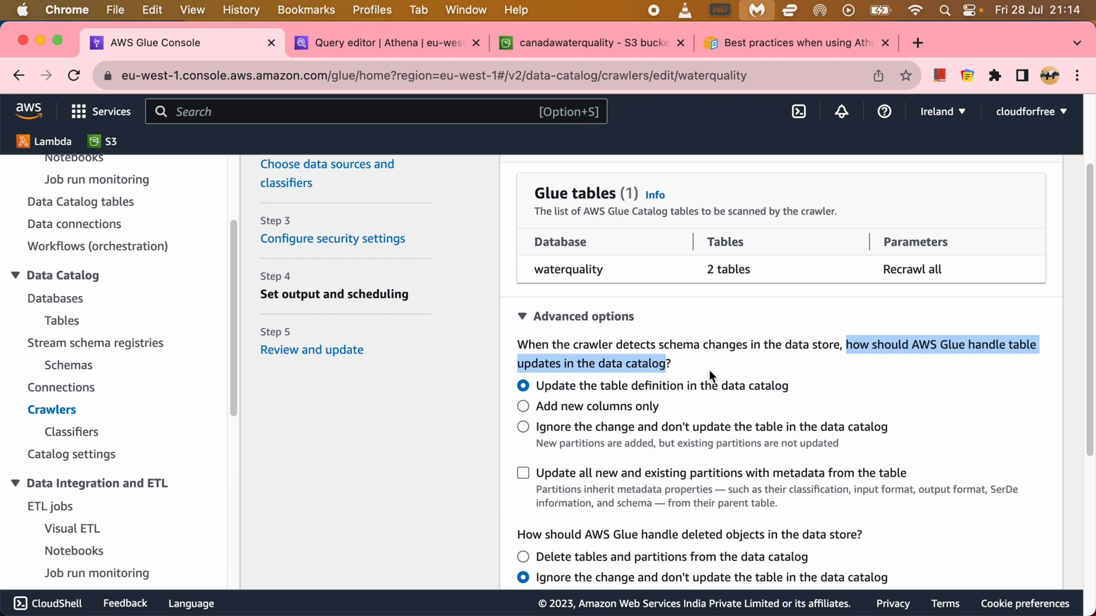
left_click(761, 367)
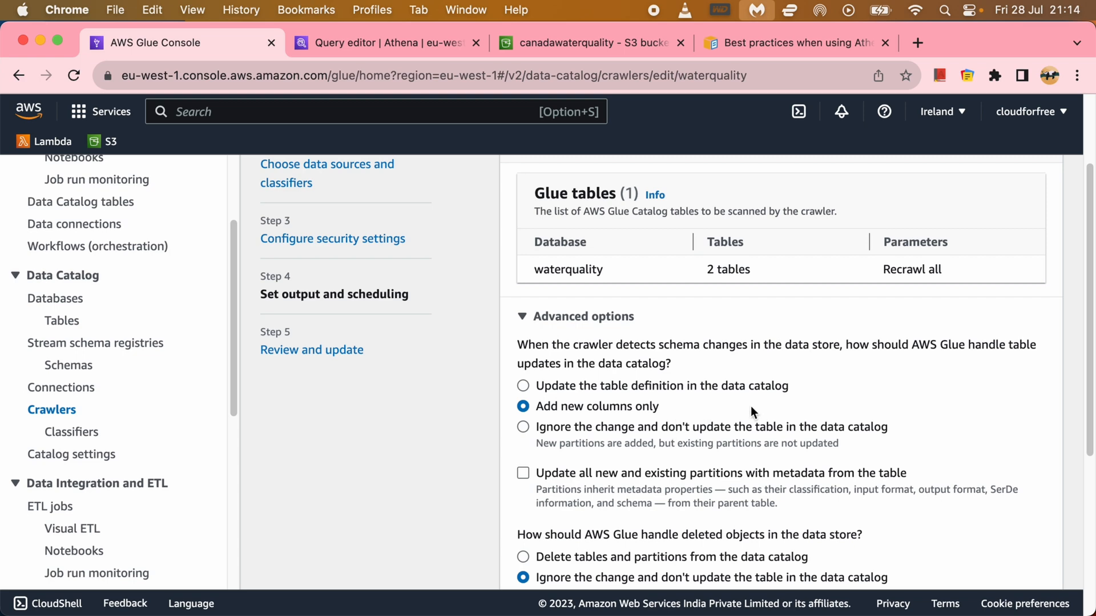
scroll(751, 406, "down", 3)
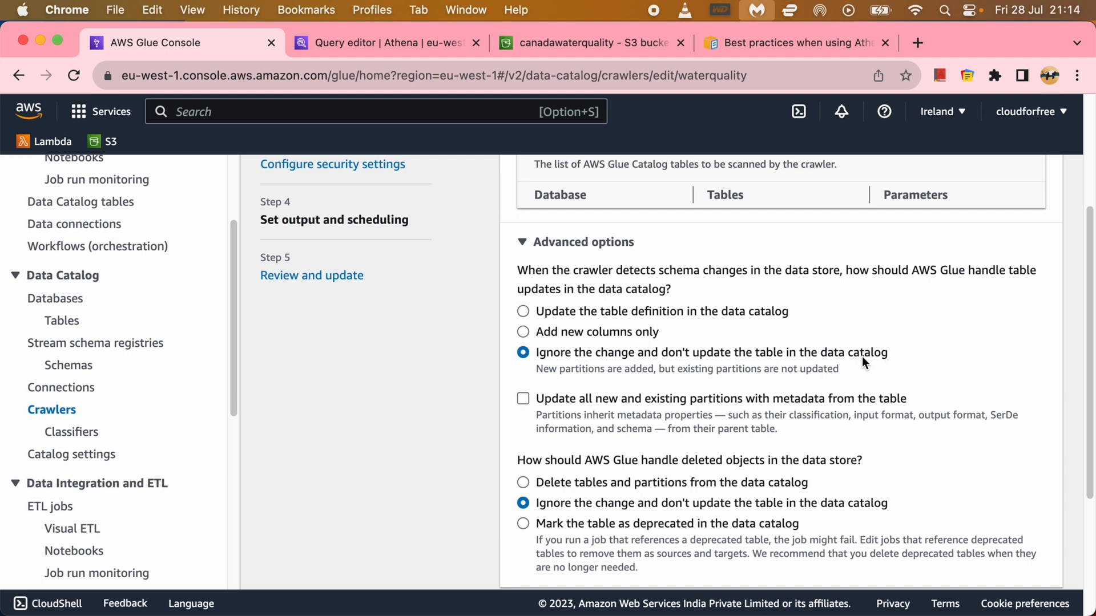
left_click(524, 331)
scroll(705, 372, "down", 4)
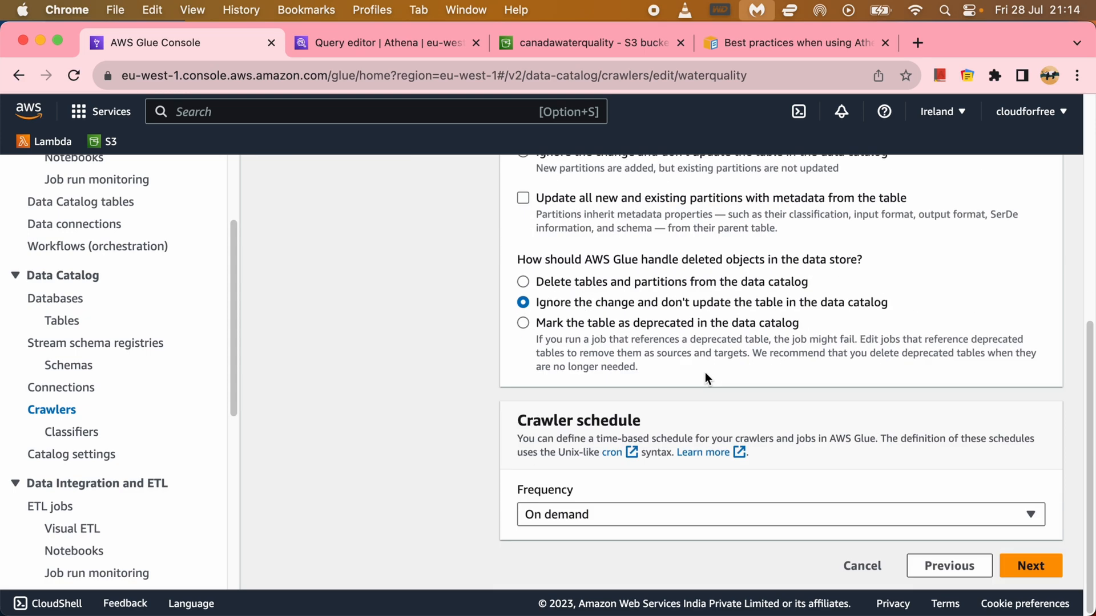
Proceed to the crawler review, save the updated waterquality crawler and return to the crawlers list
scroll(704, 372, "up", 4)
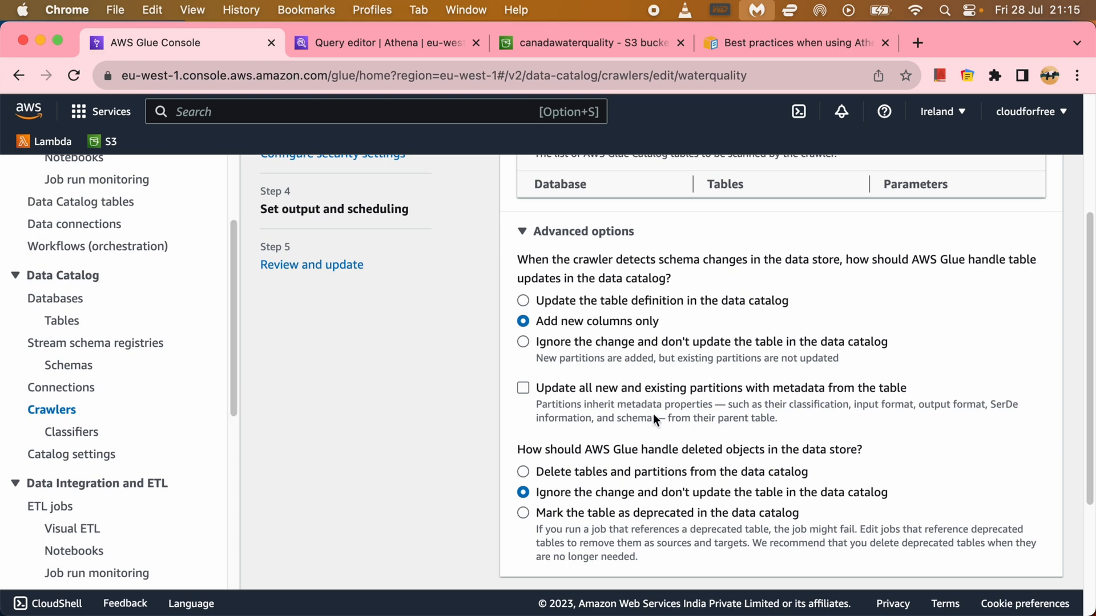
scroll(656, 412, "up", 4)
scroll(658, 417, "down", 8)
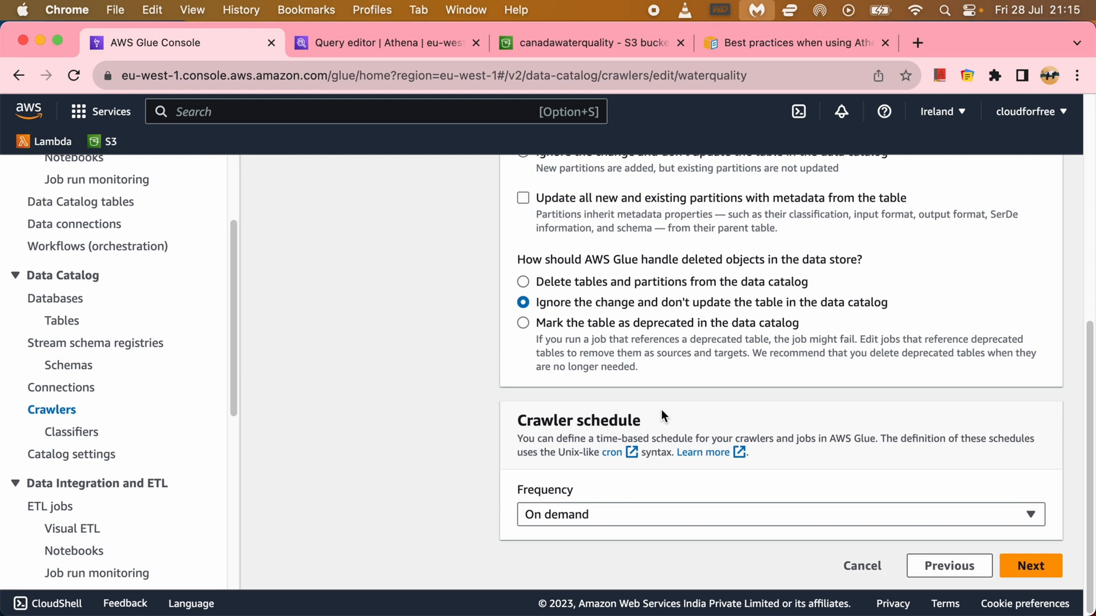
left_click(1031, 566)
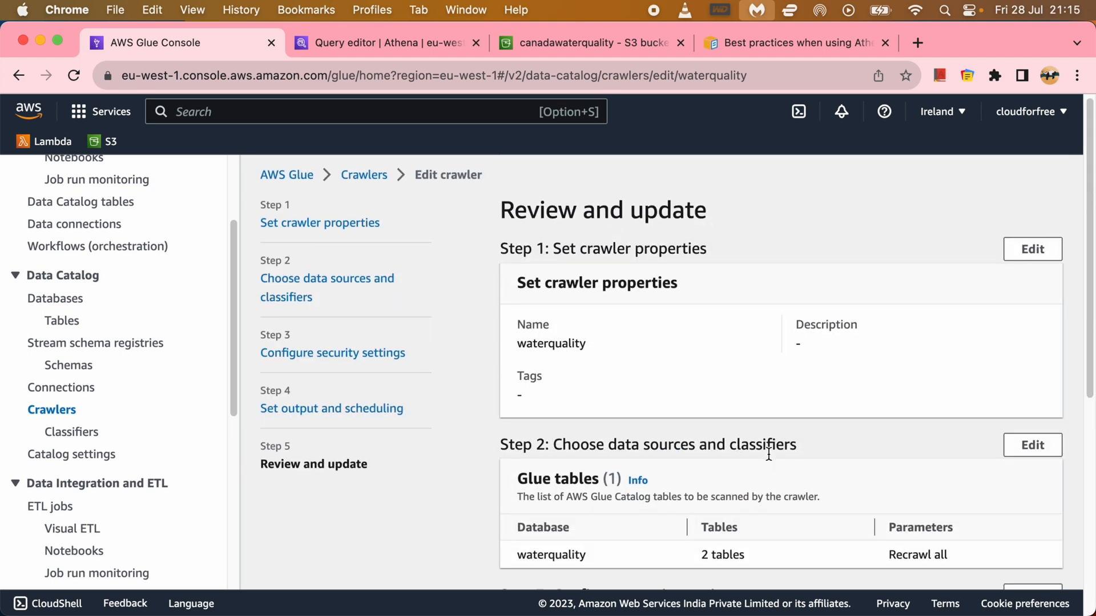
scroll(769, 454, "down", 3)
scroll(769, 454, "down", 4)
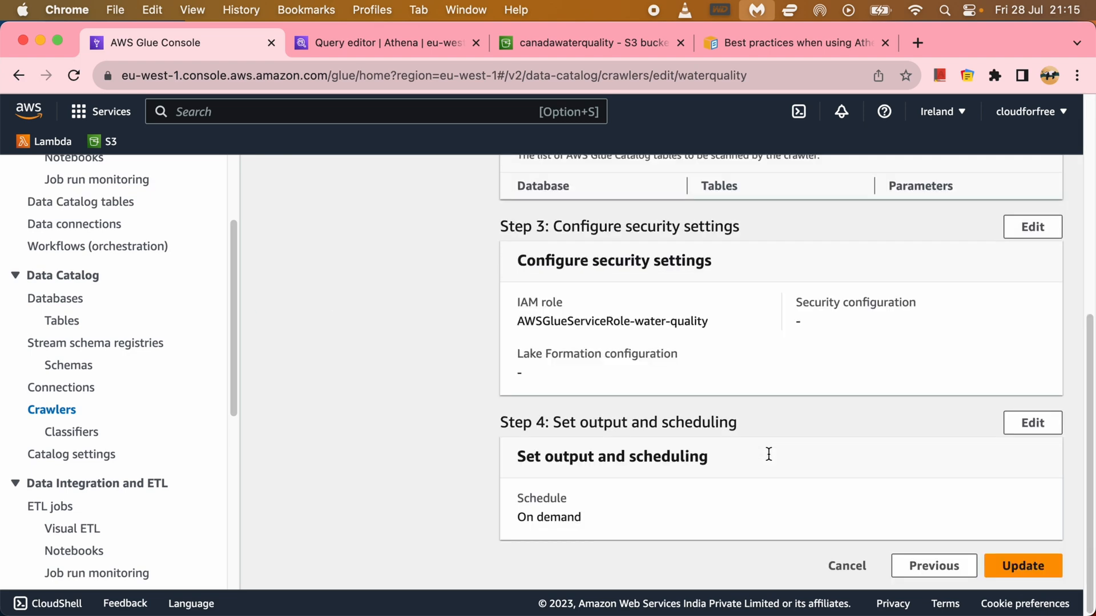
left_click(1015, 564)
scroll(663, 385, "down", 15)
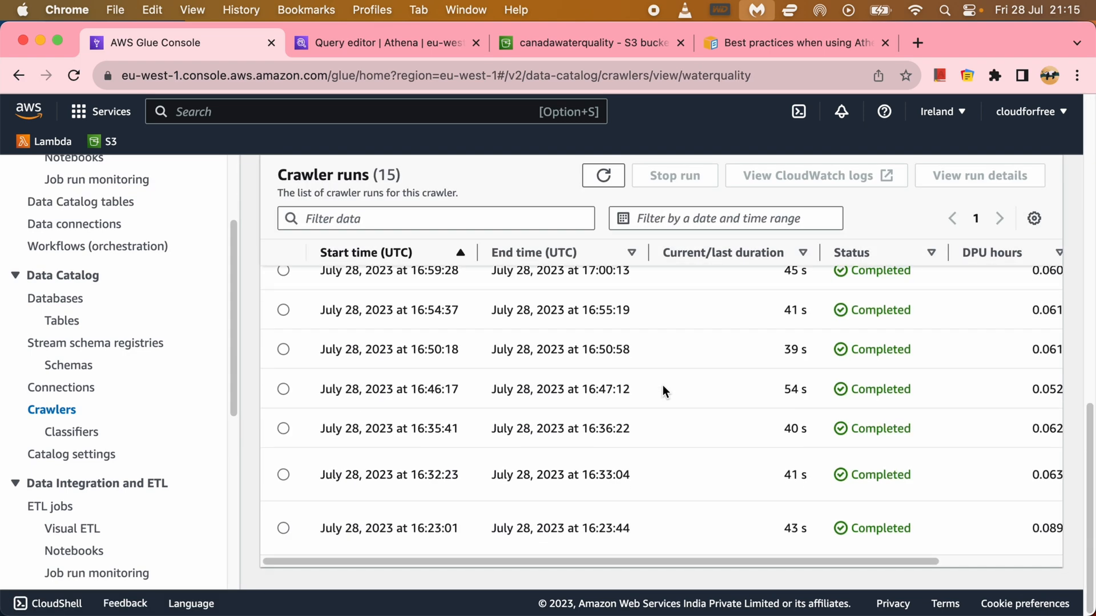
scroll(663, 385, "up", 8)
scroll(662, 385, "up", 6)
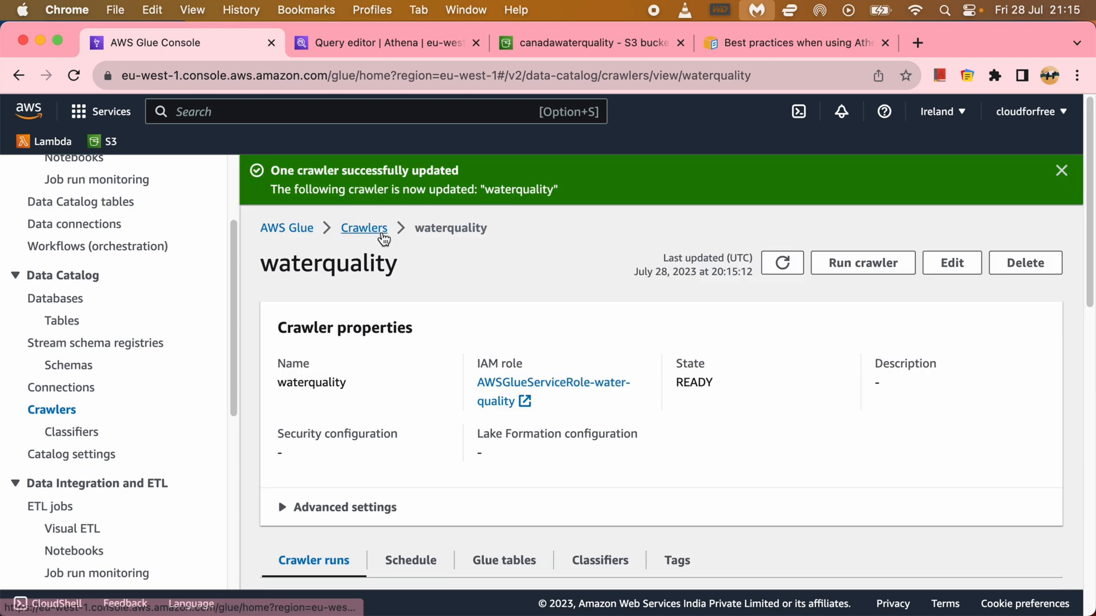
left_click(364, 227)
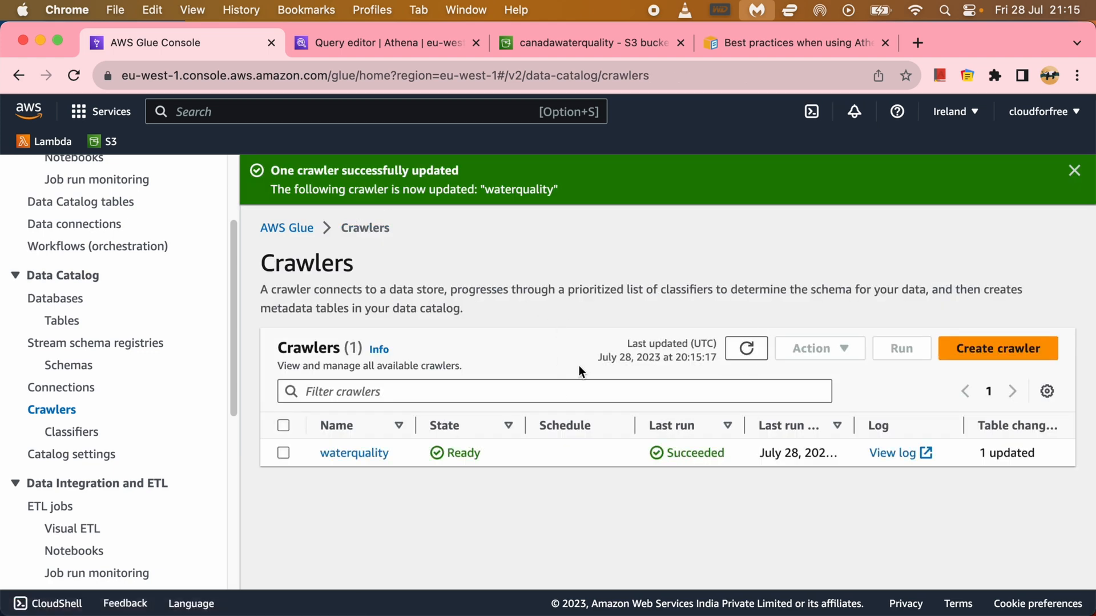
Switch to the Athena query editor, rerun the SELECT query on waterquality.table2 with limit 10 and check the returned rows
left_click(395, 43)
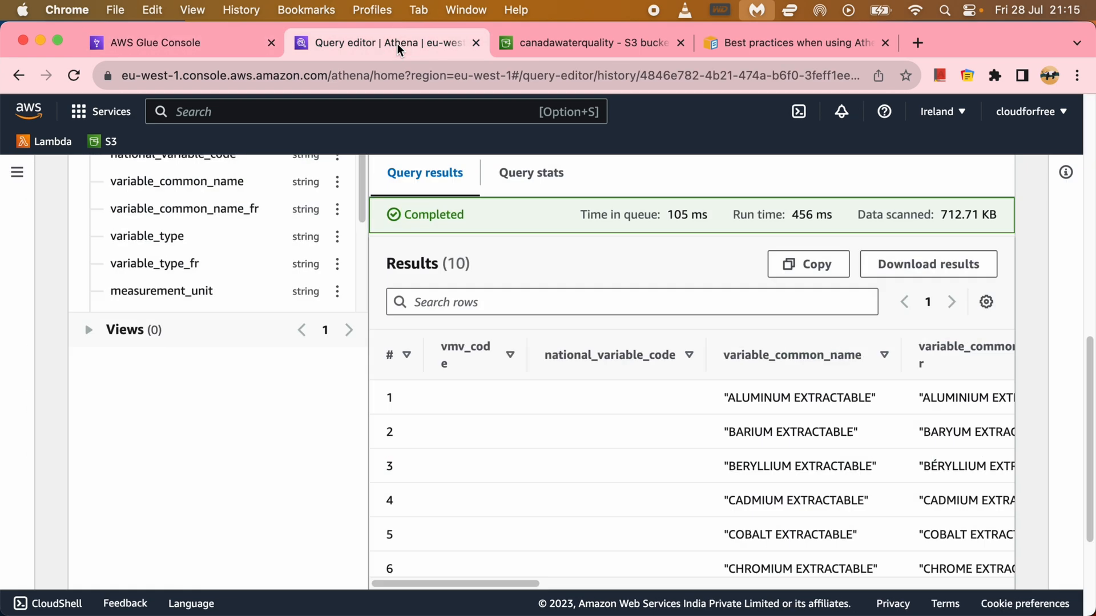
scroll(575, 357, "up", 10)
scroll(580, 400, "up", 3)
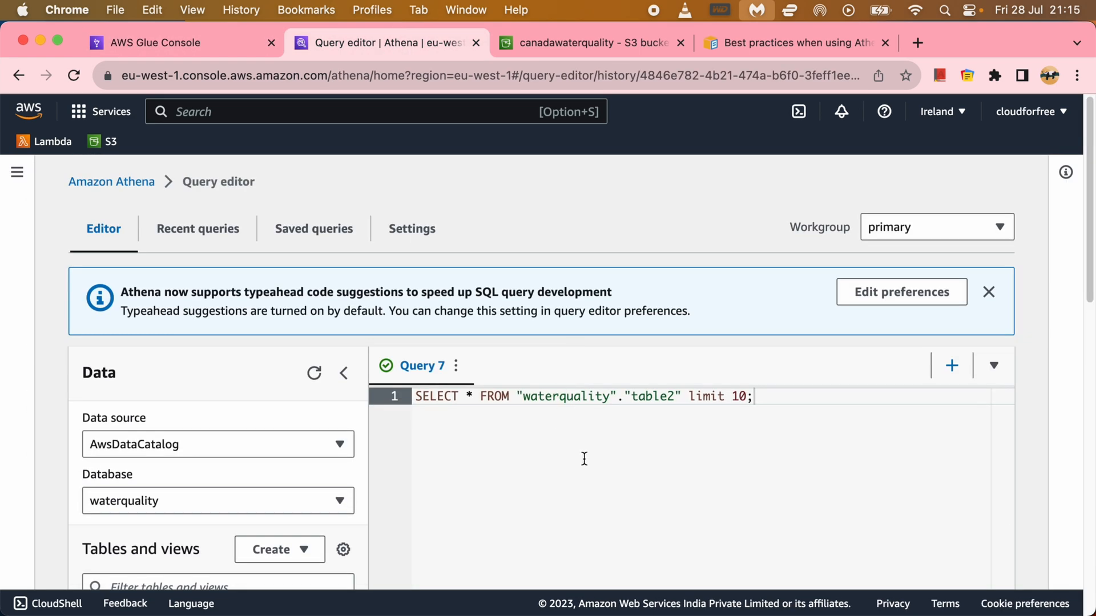
scroll(588, 417, "down", 5)
left_click(443, 551)
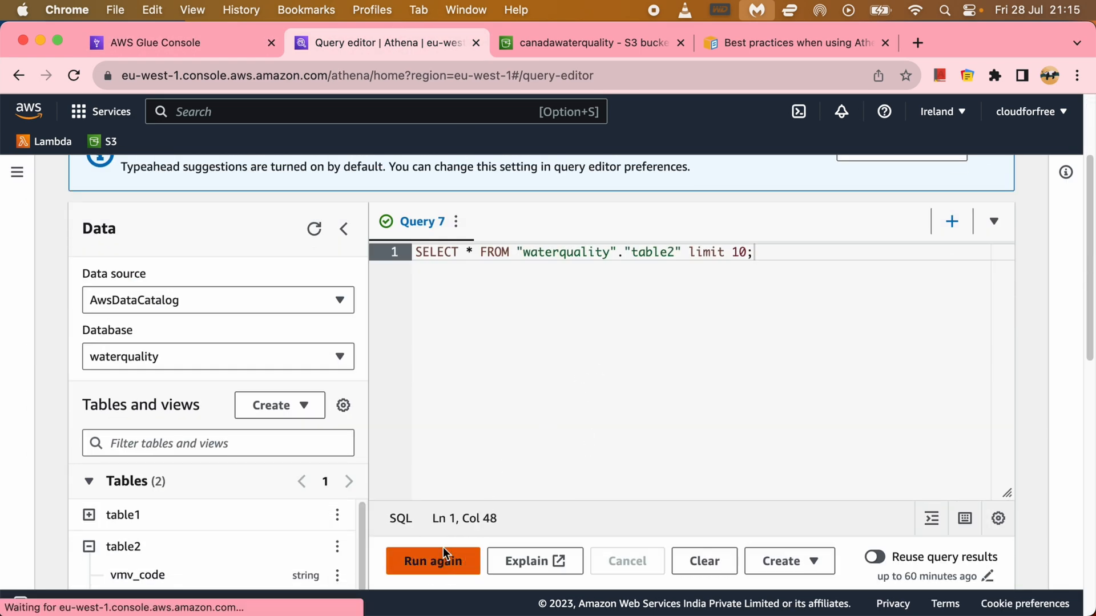
scroll(602, 439, "down", 7)
scroll(603, 444, "down", 2)
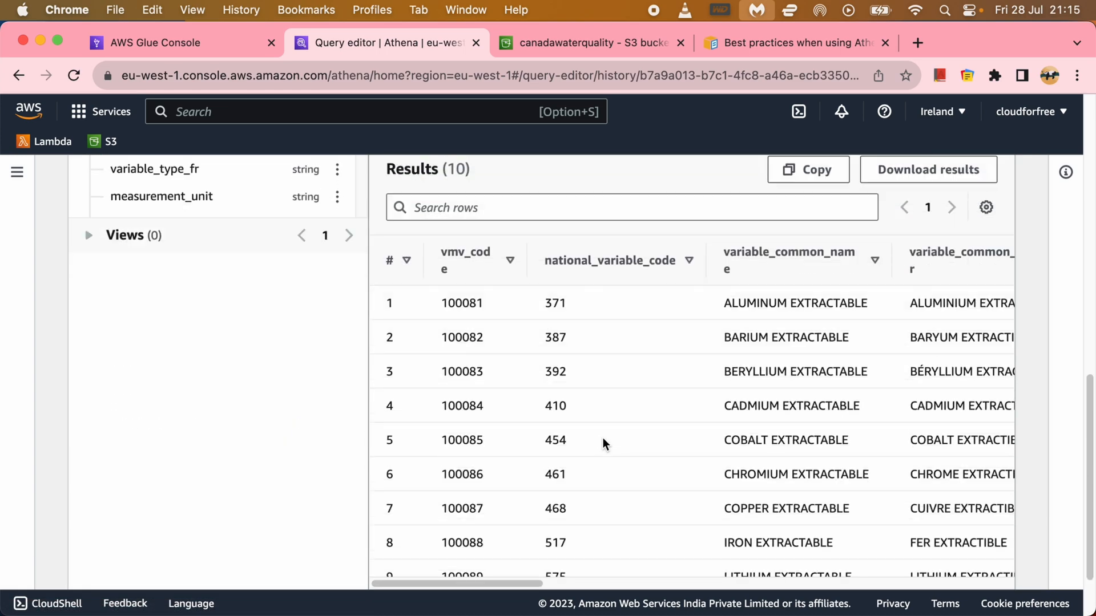
scroll(603, 437, "up", 3)
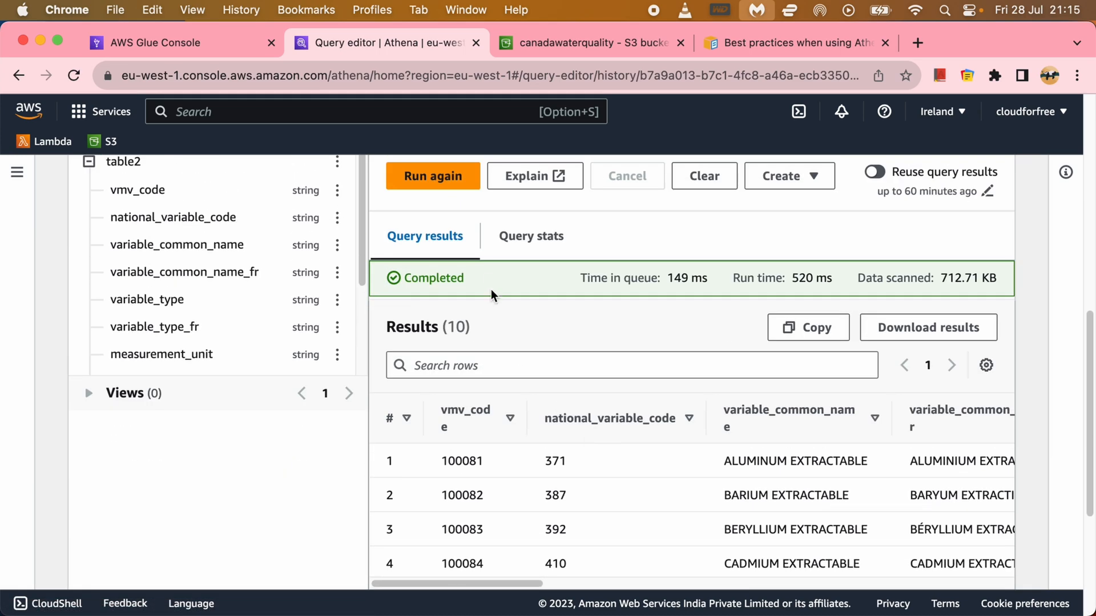
scroll(504, 337, "up", 8)
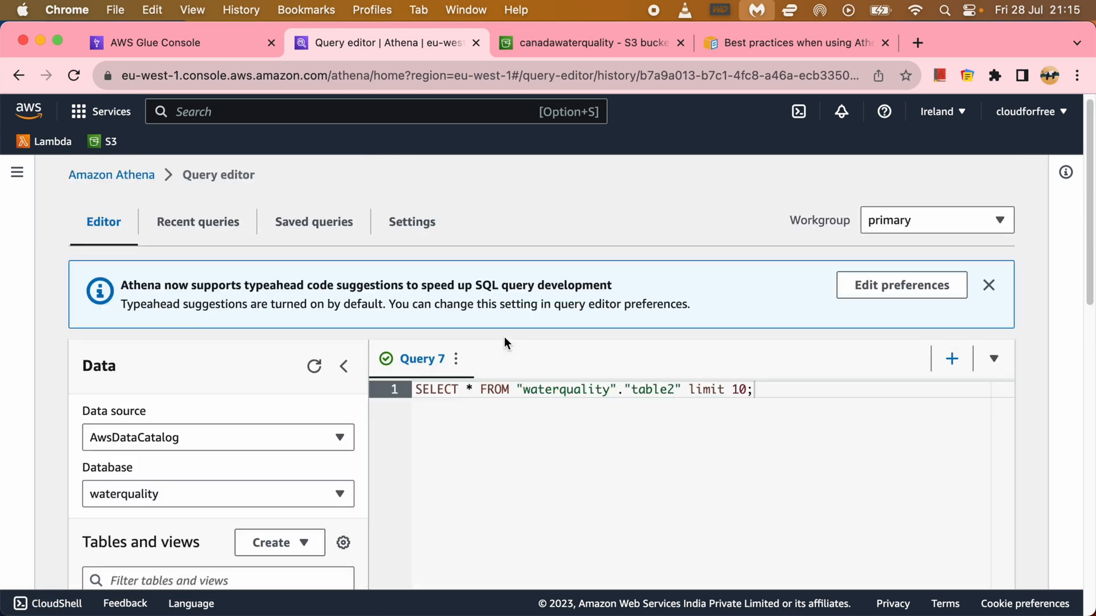
scroll(507, 478, "down", 8)
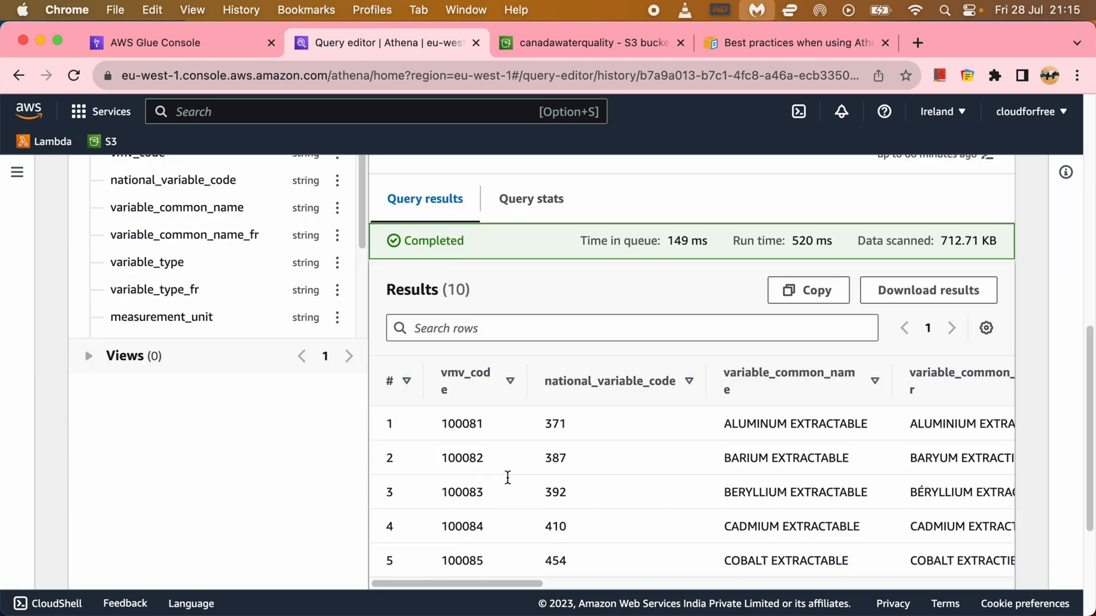
scroll(507, 478, "down", 3)
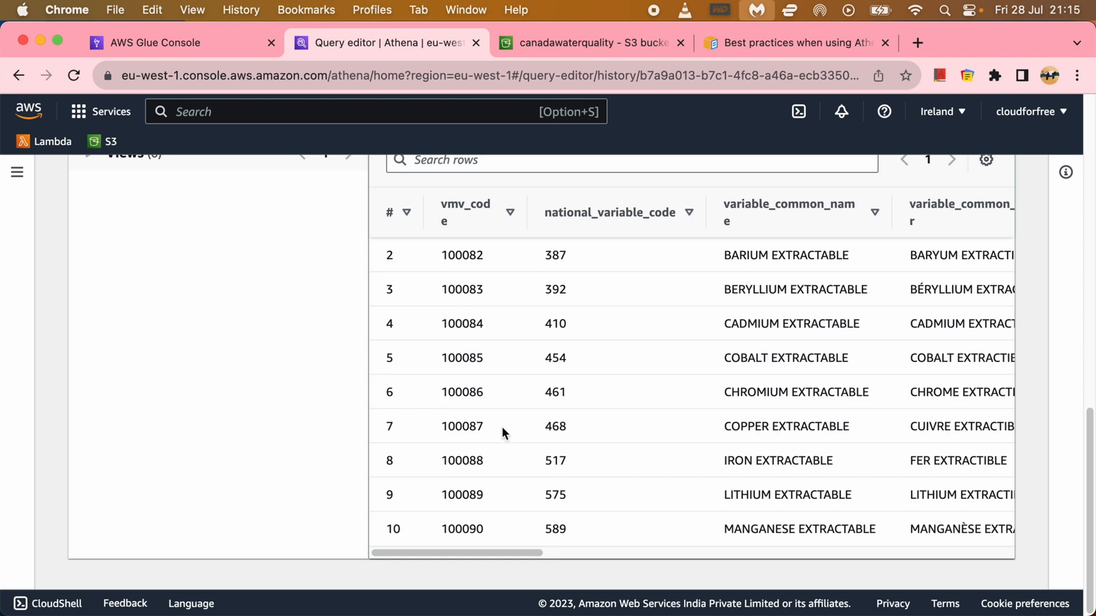
Generate the DDL for table2 and examine its row format SerDe, serde properties and areColumnsQuoted table property
scroll(502, 428, "up", 6)
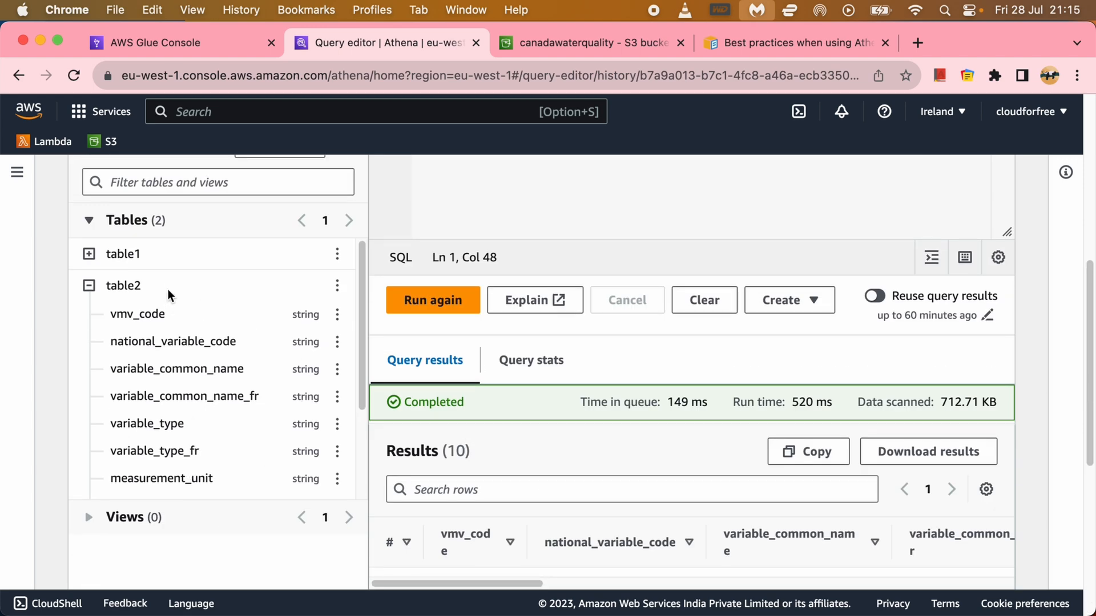
left_click(337, 286)
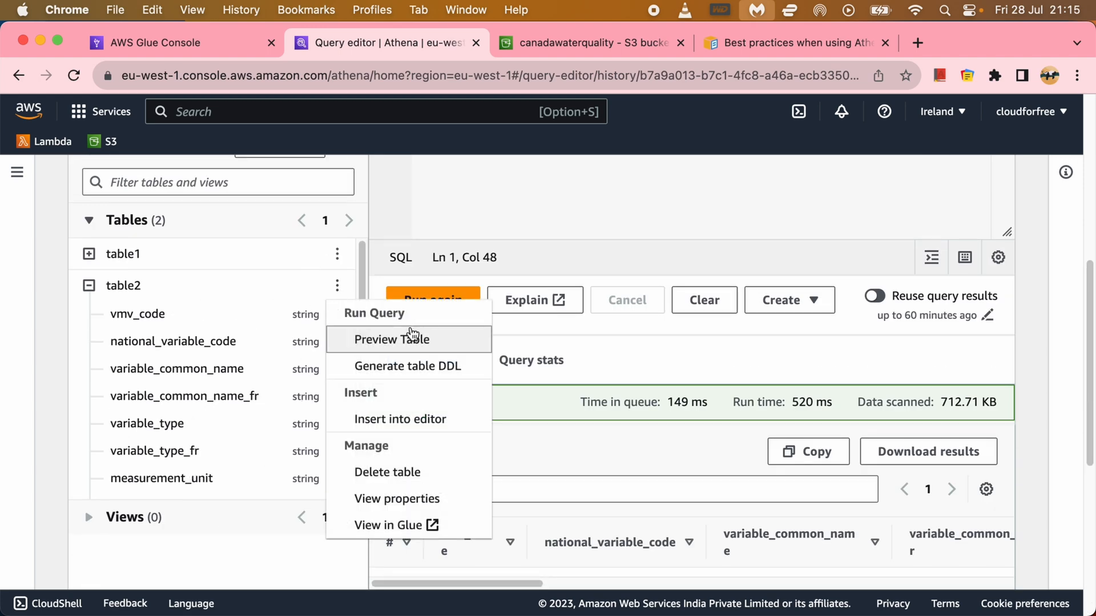
left_click(402, 369)
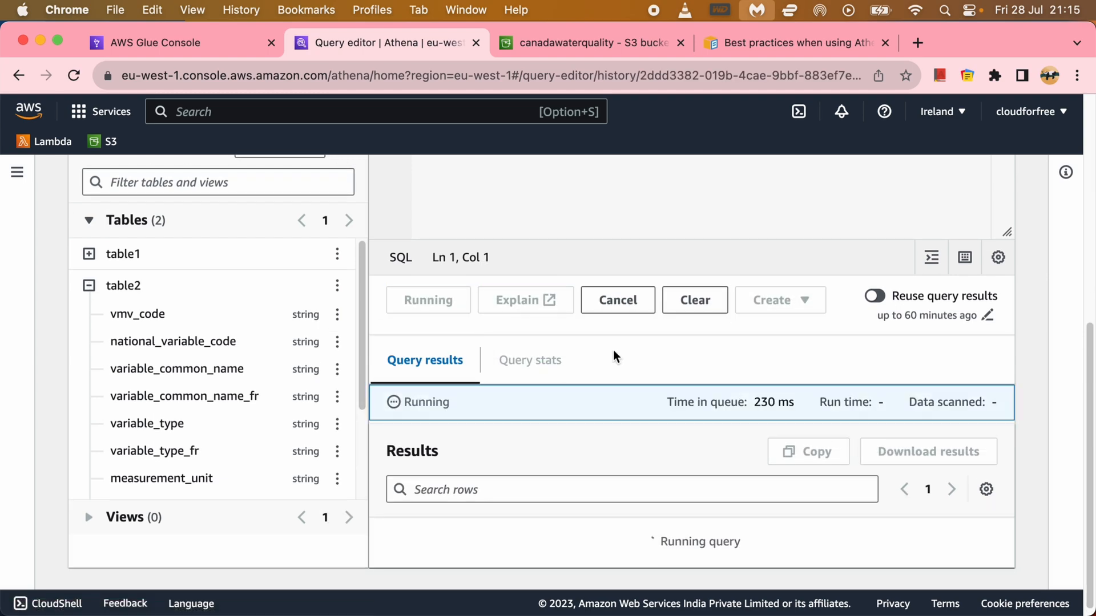
scroll(613, 351, "down", 5)
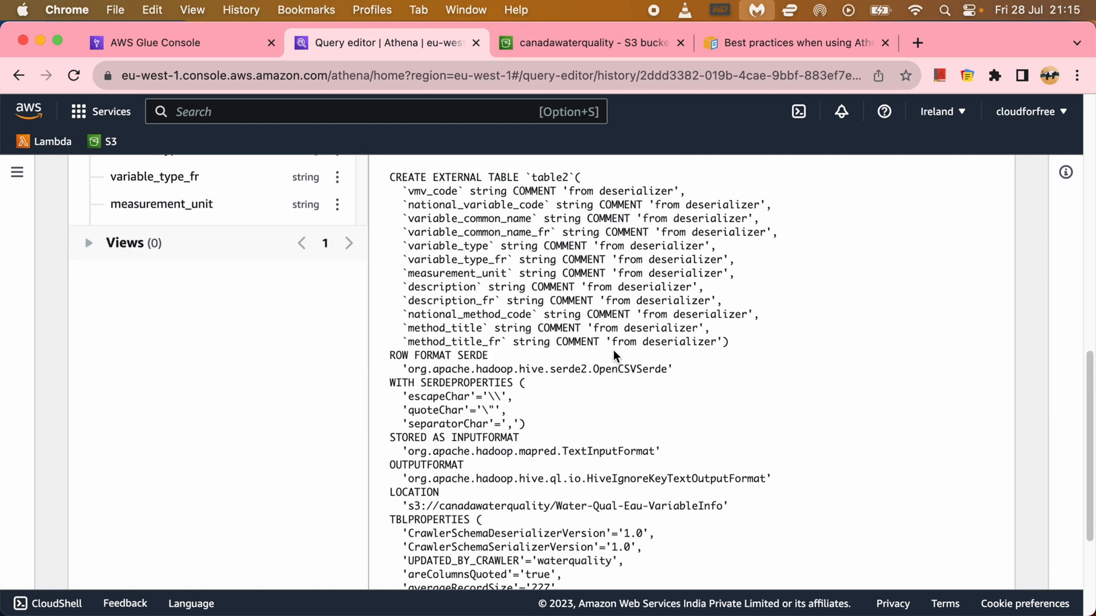
left_click_drag(679, 371, 389, 353)
scroll(613, 423, "down", 2)
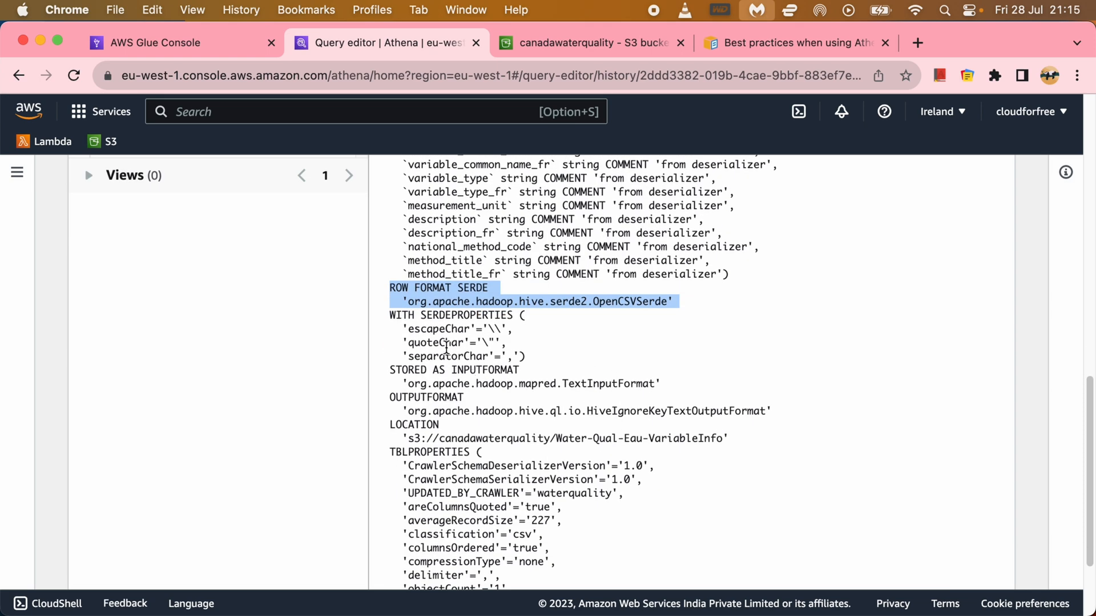
left_click_drag(391, 316, 532, 356)
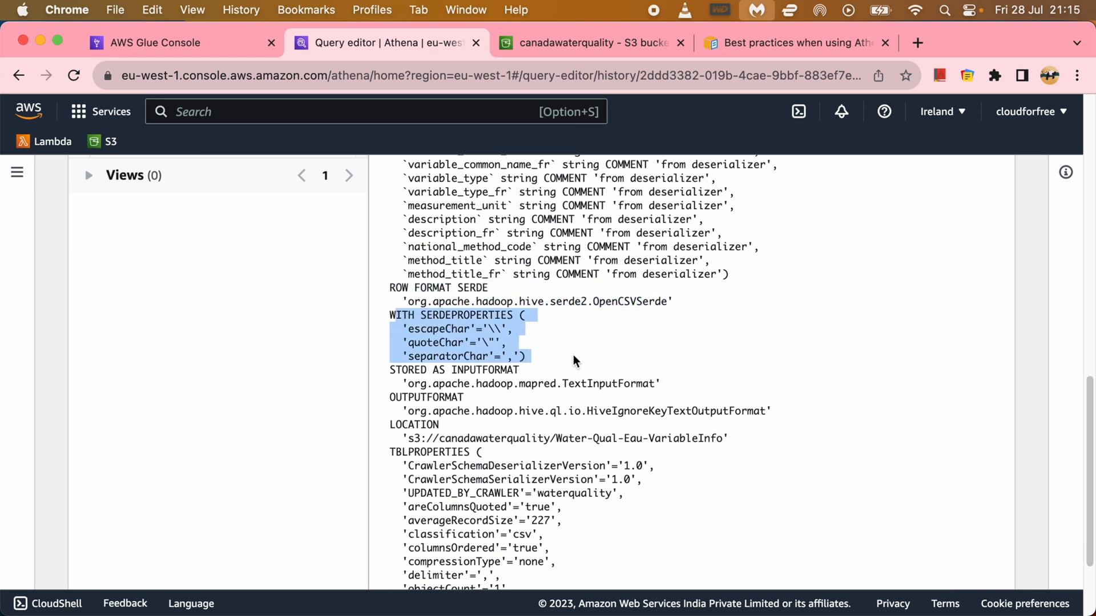
scroll(694, 411, "down", 1)
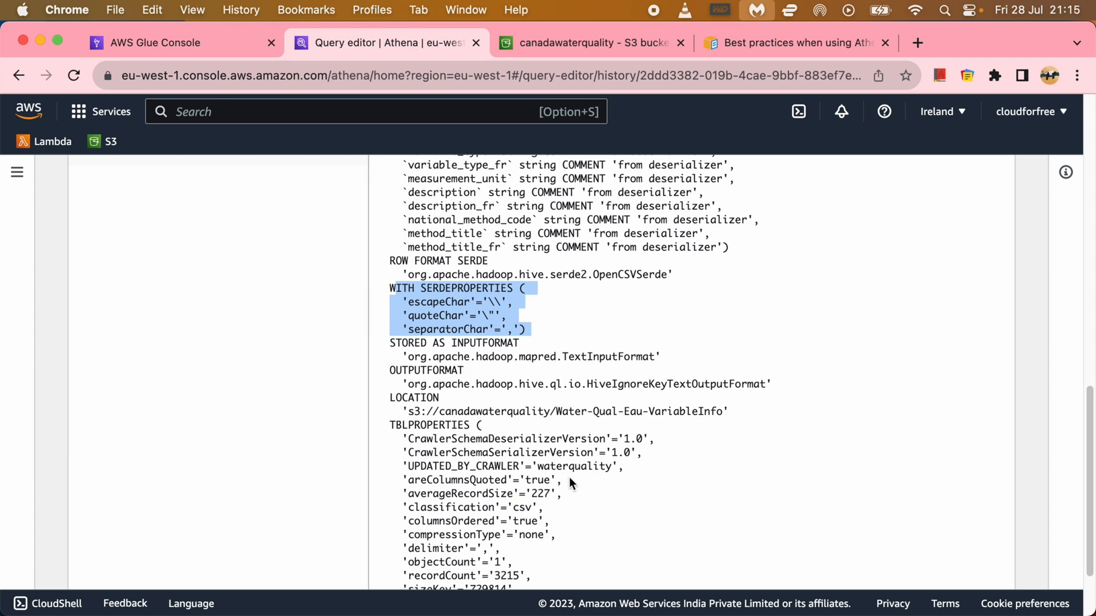
left_click_drag(573, 480, 395, 484)
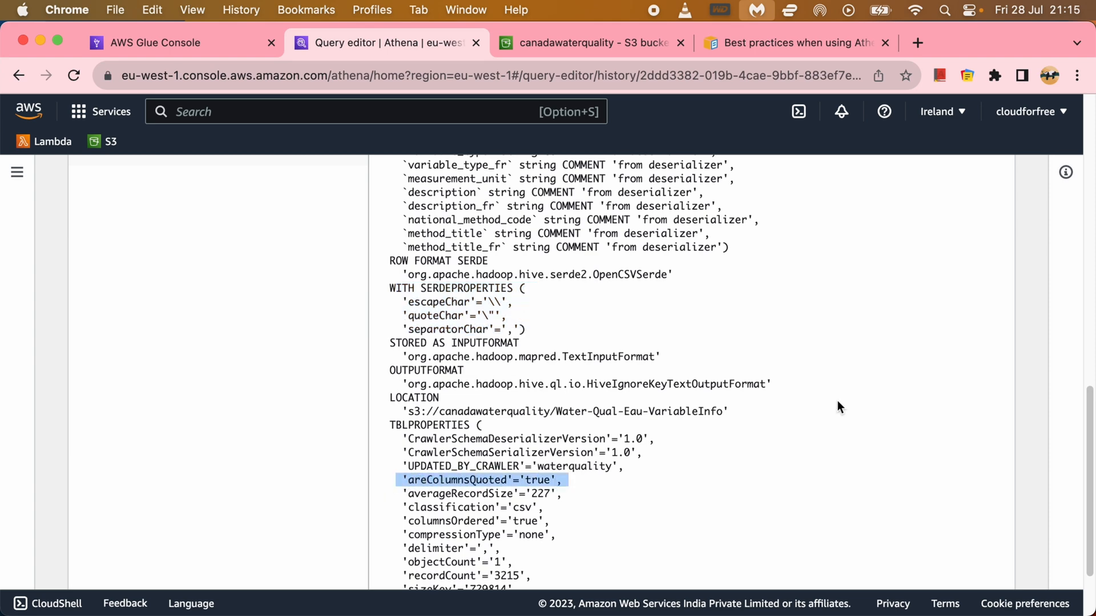
scroll(838, 401, "up", 15)
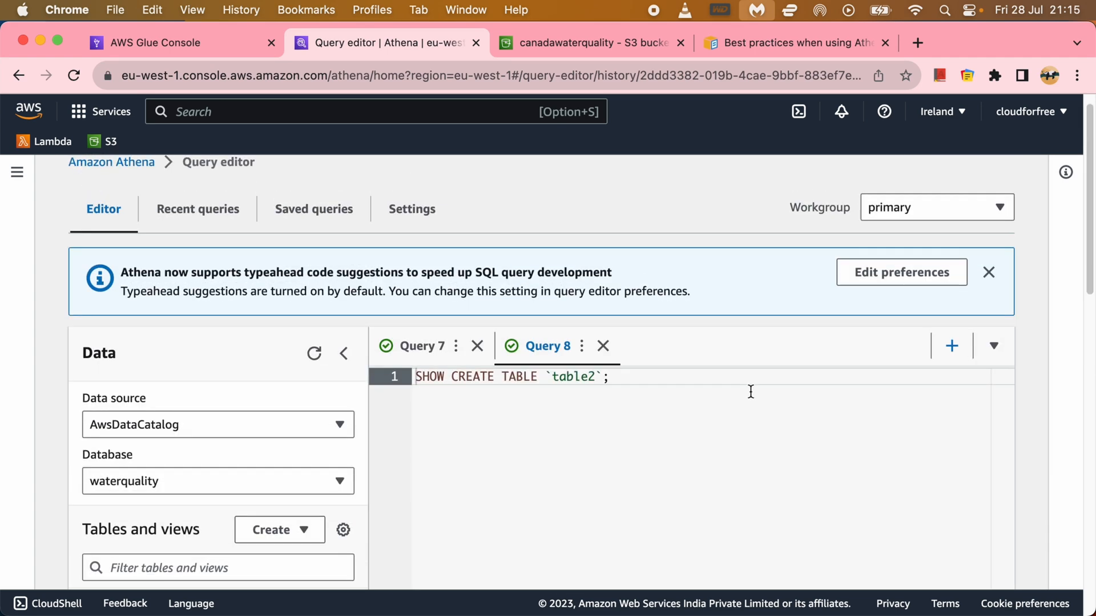
Examine the generated DDL of table2 and the data types of its columns, such as vmv_code and national_variable_code
scroll(660, 431, "down", 15)
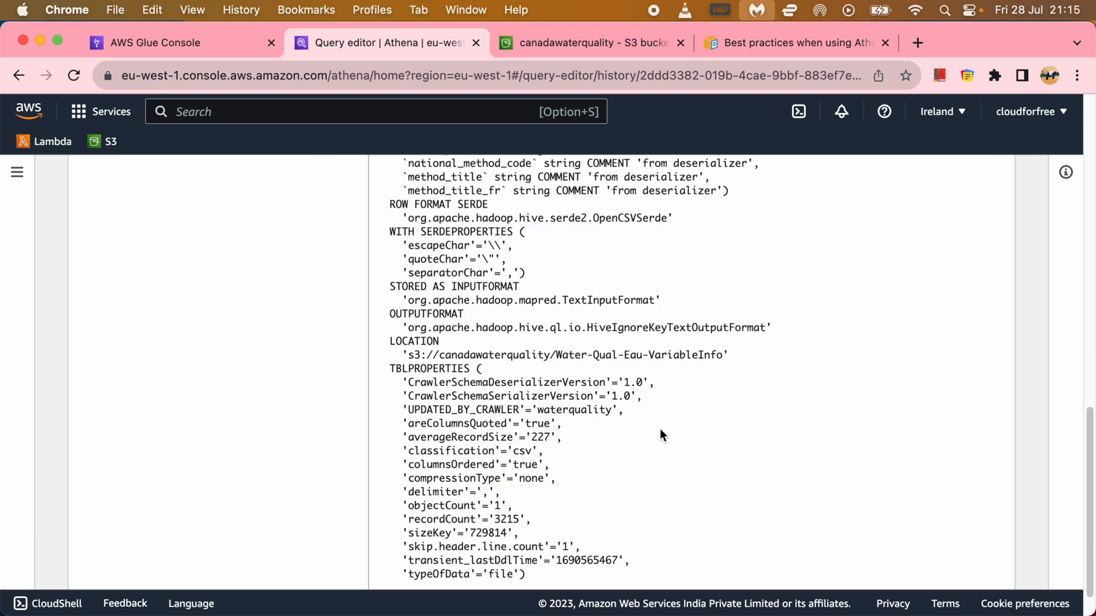
scroll(660, 430, "up", 15)
scroll(660, 429, "down", 6)
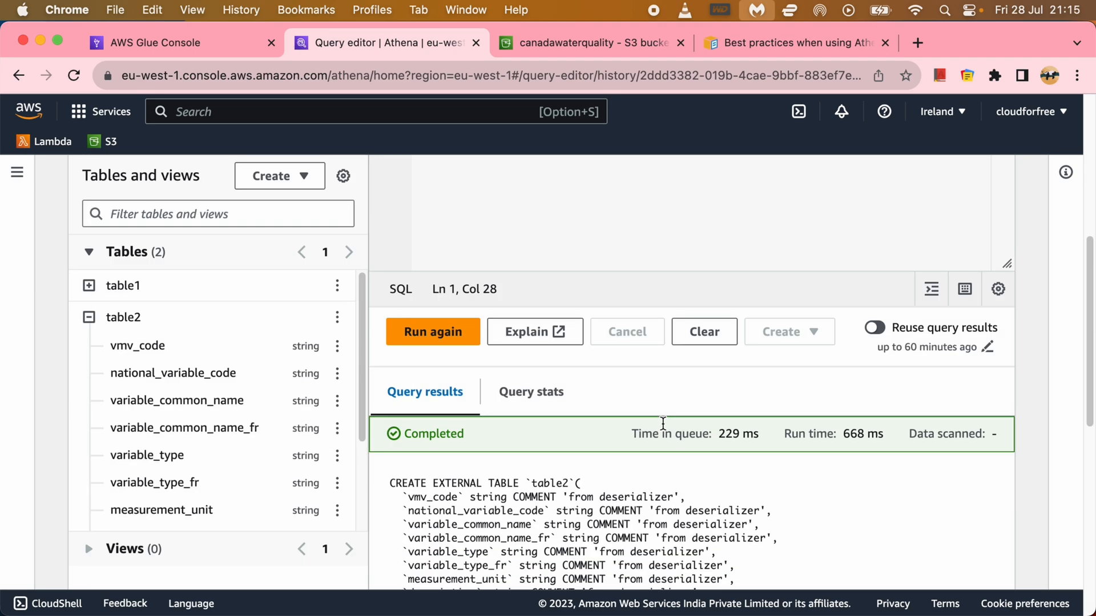
double_click(299, 346)
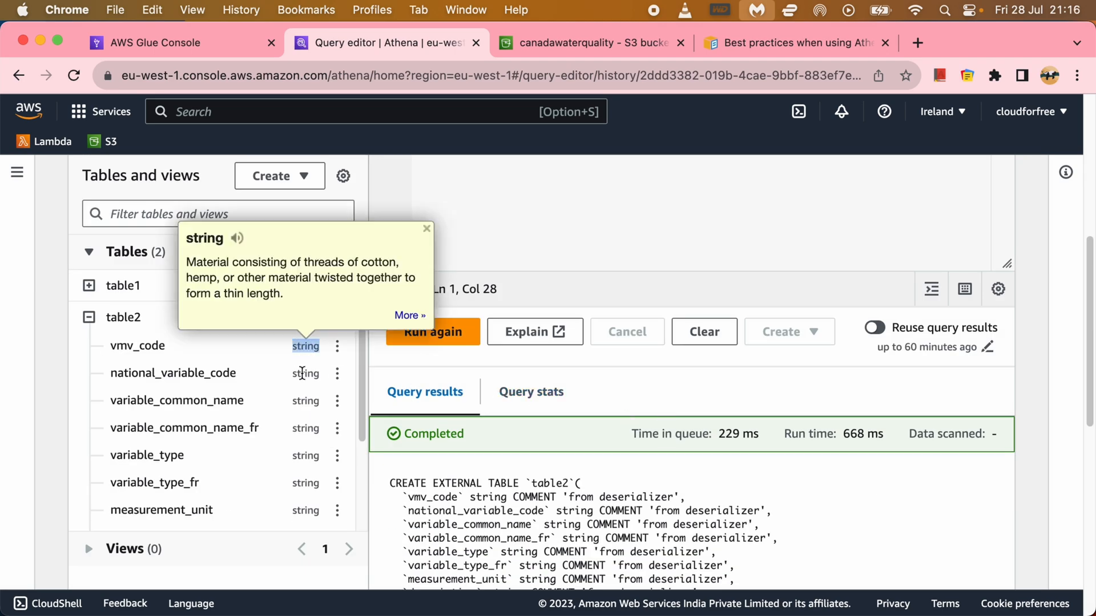
double_click(305, 373)
scroll(514, 246, "up", 2)
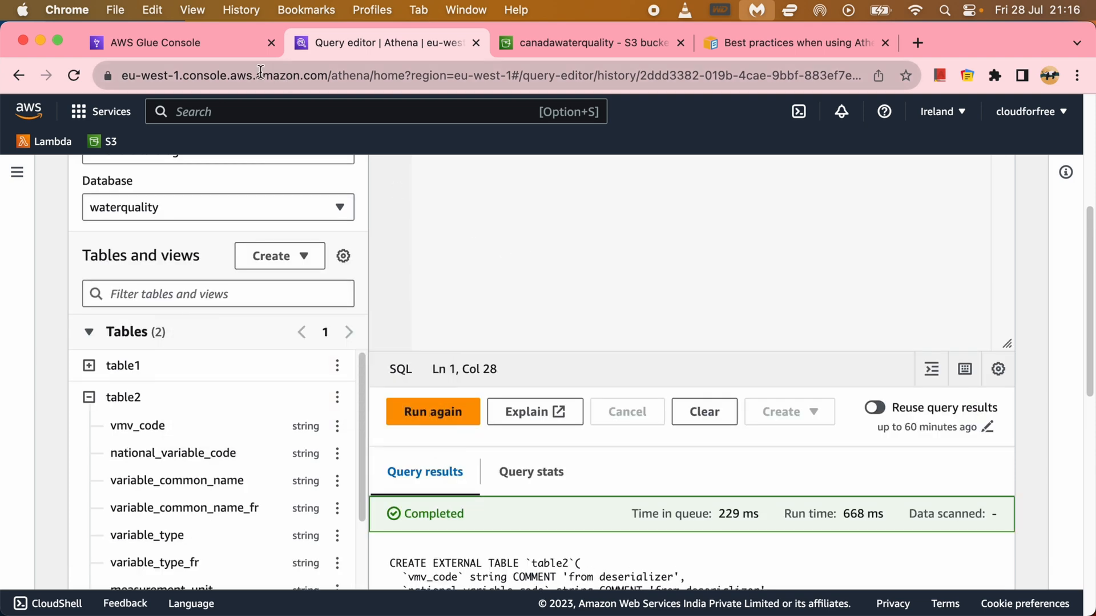
Switch to the AWS Glue console, open table2 from the Data Catalog tables and start editing its schema
left_click(241, 54)
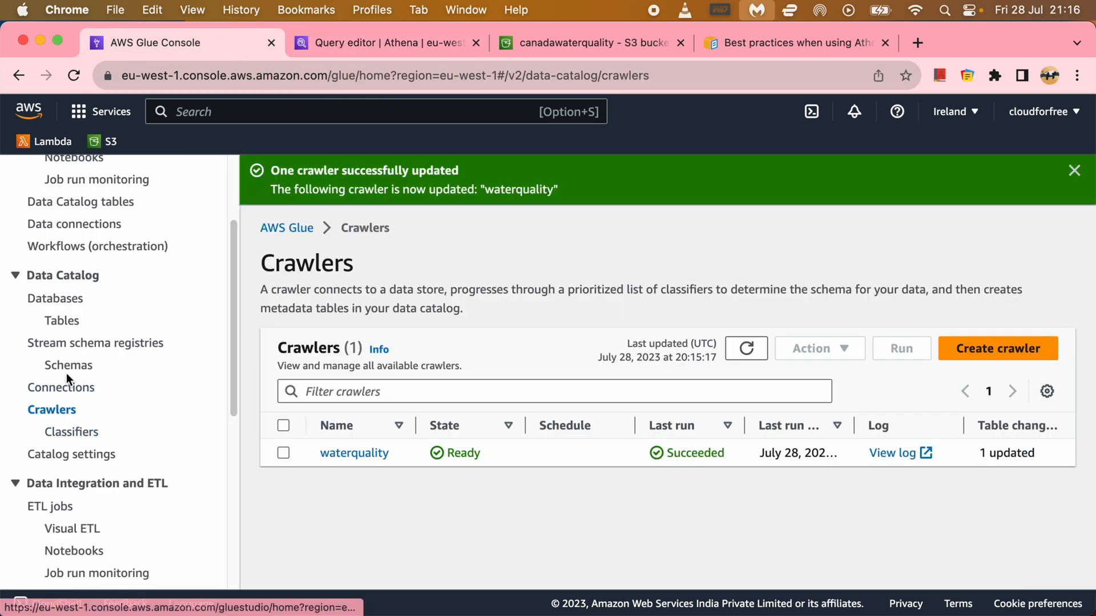
left_click(65, 321)
left_click(330, 494)
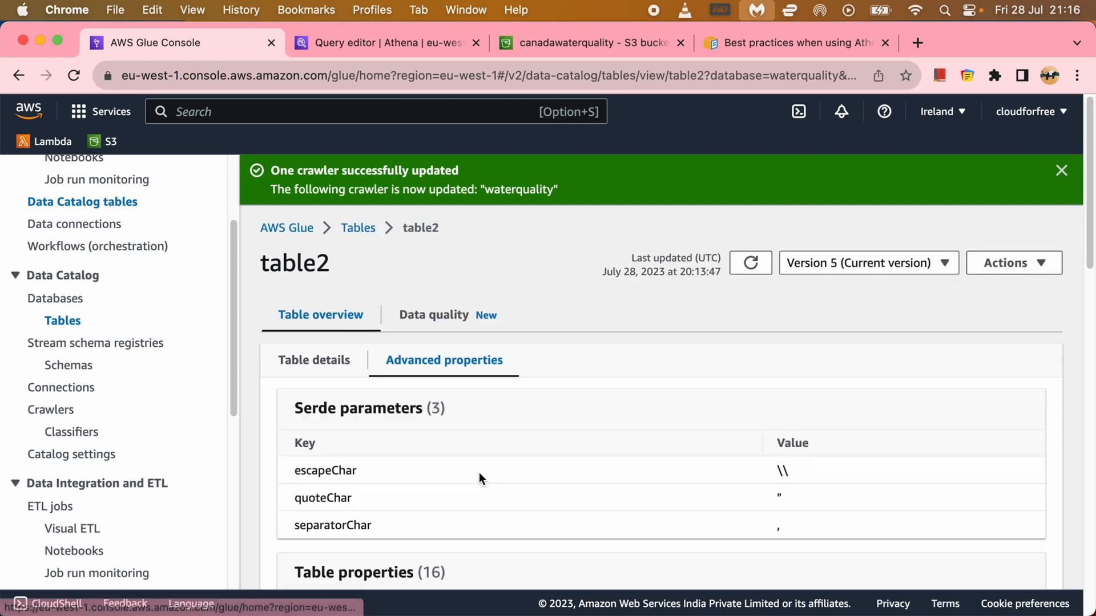
scroll(480, 471, "down", 5)
scroll(488, 469, "down", 1)
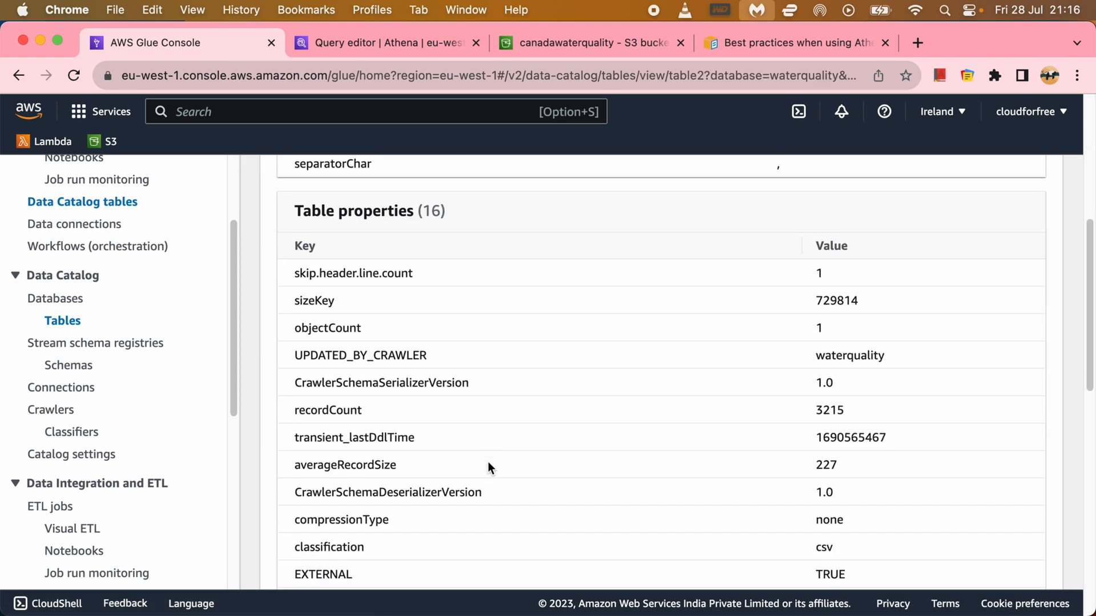
scroll(489, 464, "down", 7)
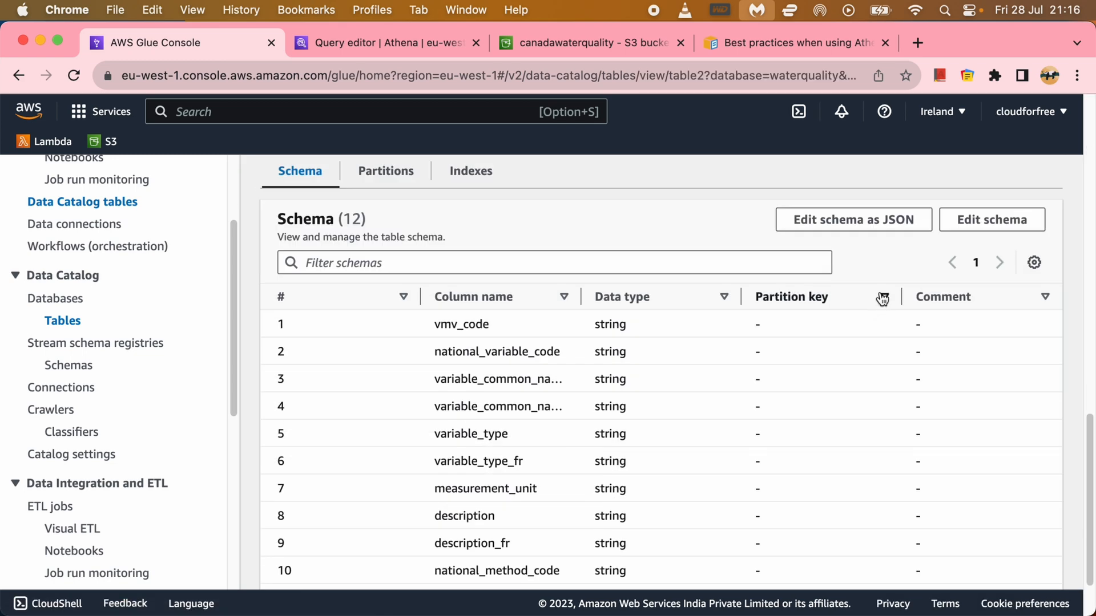
left_click(994, 221)
scroll(674, 386, "down", 3)
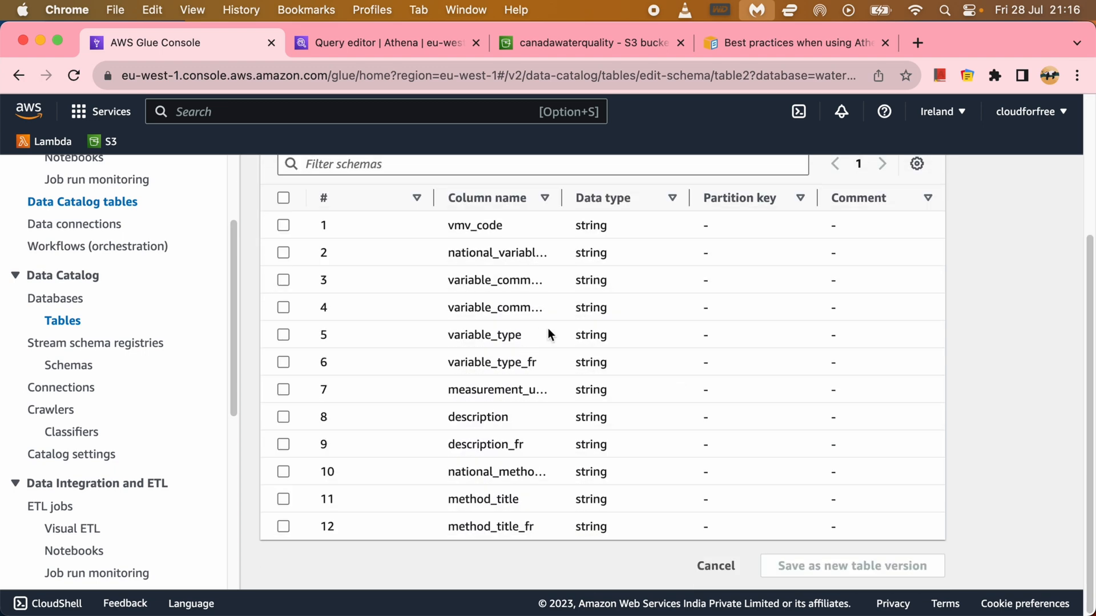
Set the vmv_code column's data type to bigint and save the schema as a new table version
left_click(279, 226)
scroll(537, 319, "up", 3)
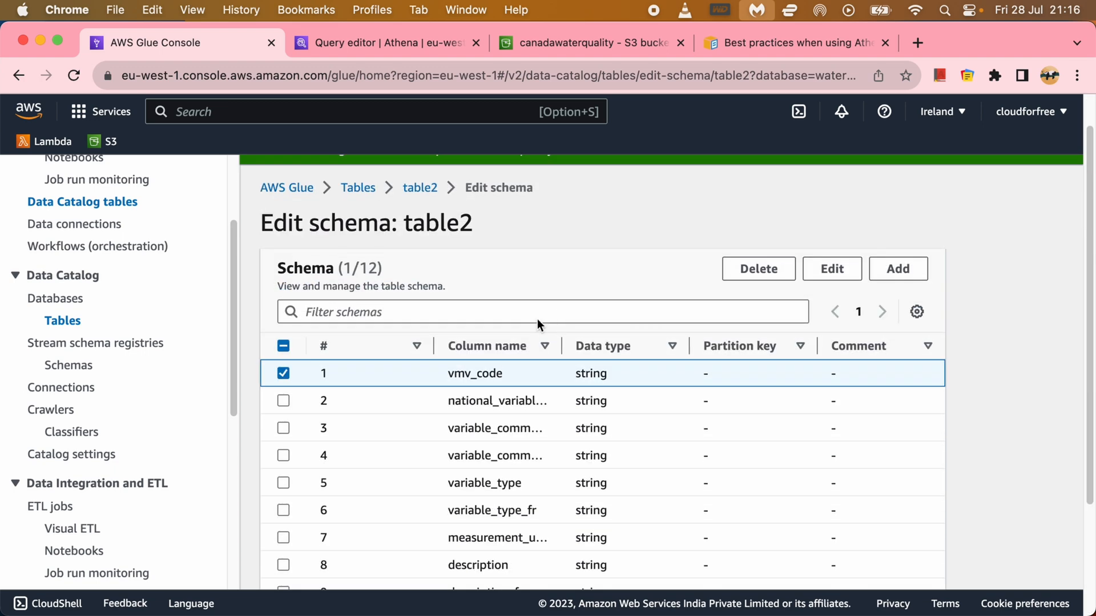
left_click(821, 270)
left_click(822, 271)
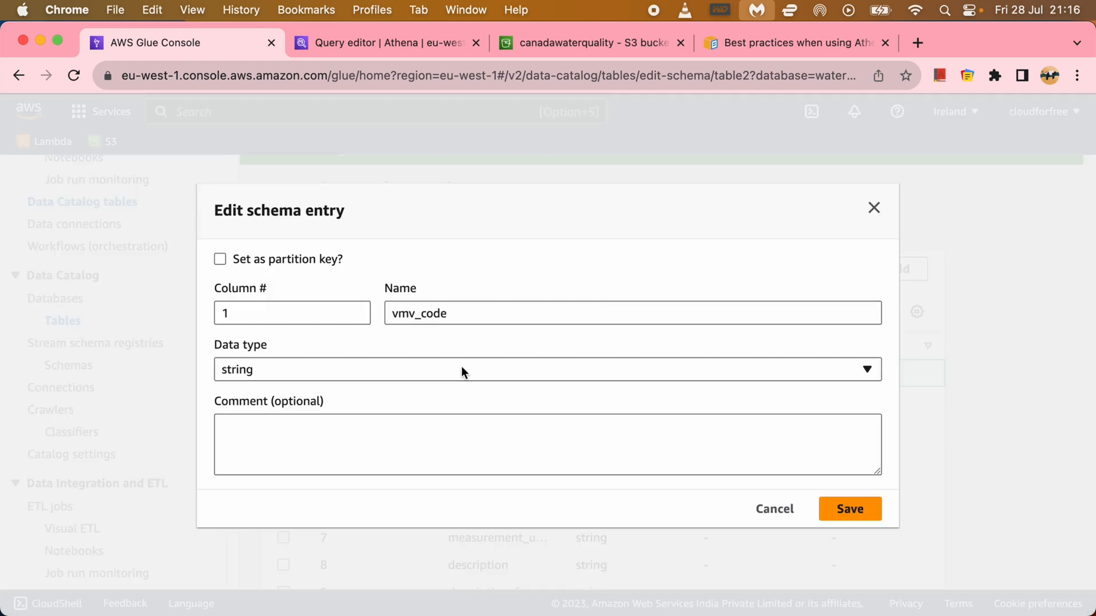
left_click(372, 373)
scroll(269, 286, "down", 4)
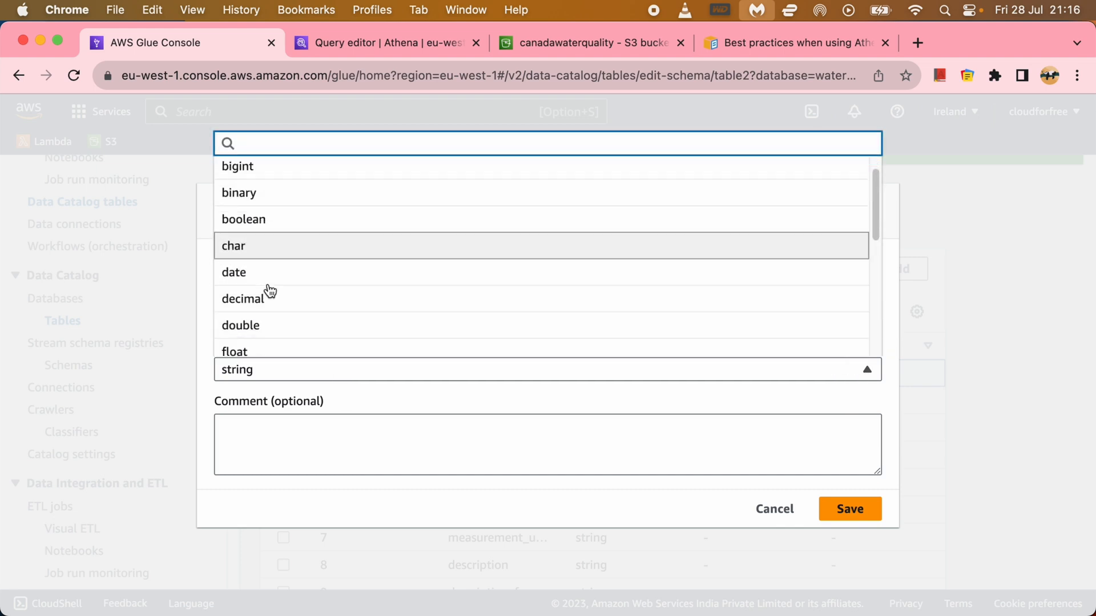
scroll(269, 290, "up", 2)
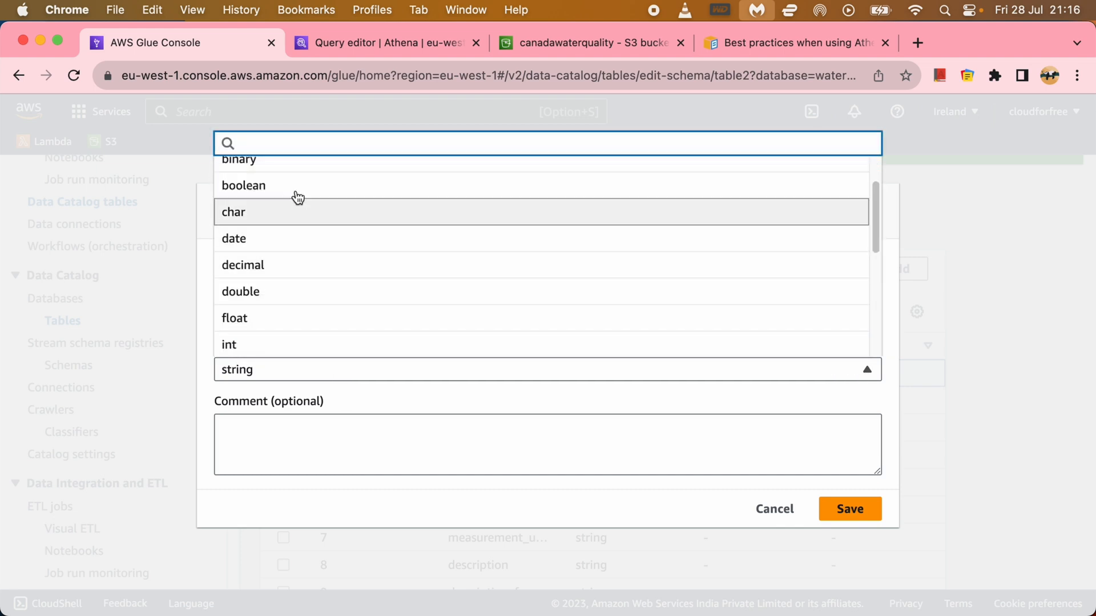
scroll(291, 214, "up", 2)
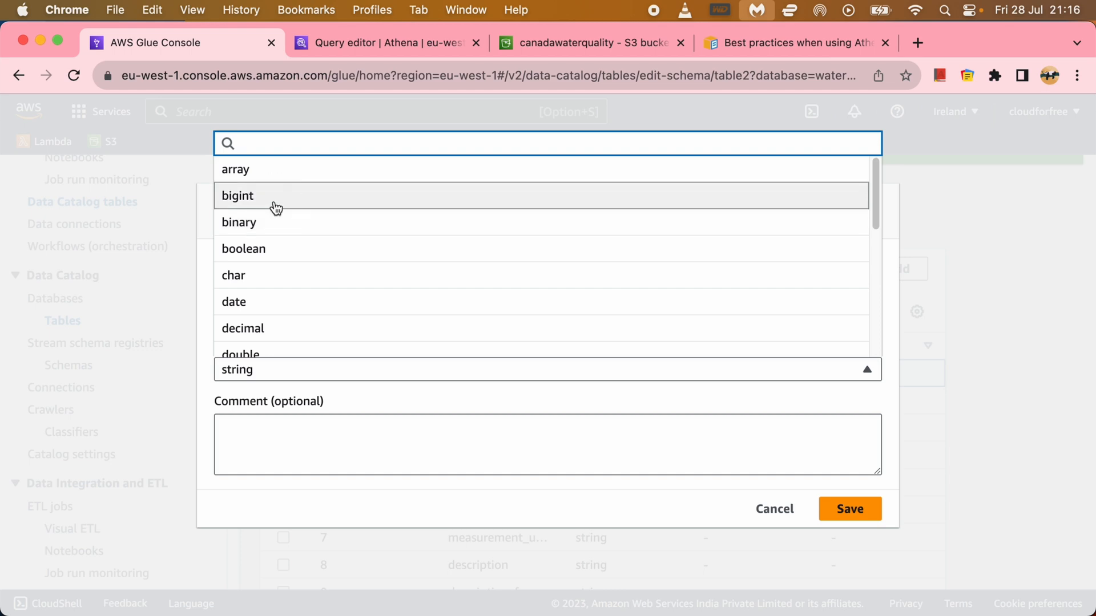
left_click(276, 206)
left_click(839, 517)
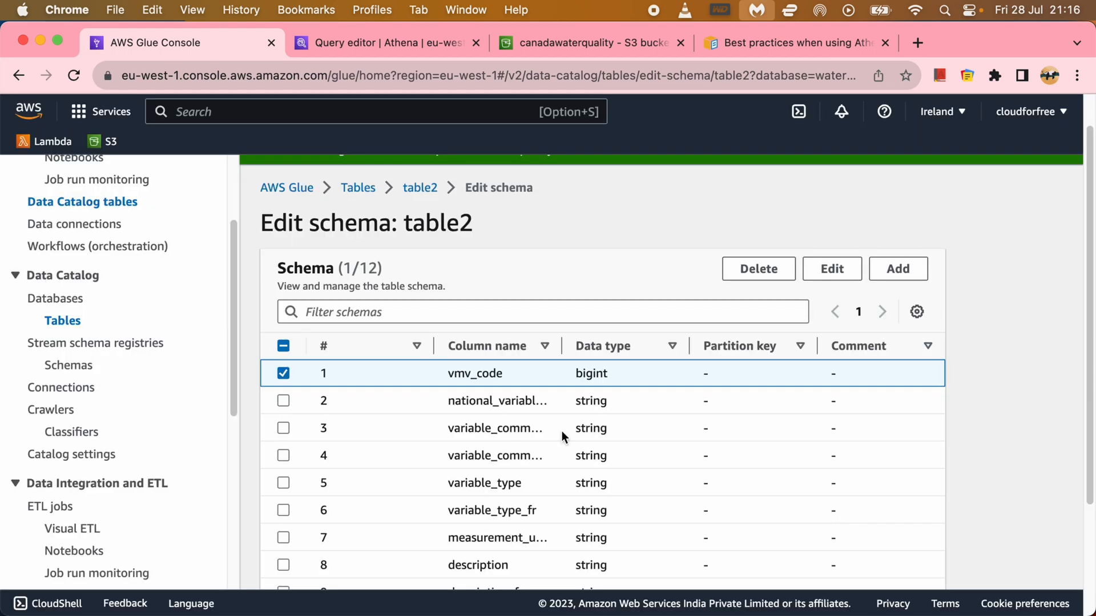
scroll(562, 430, "down", 3)
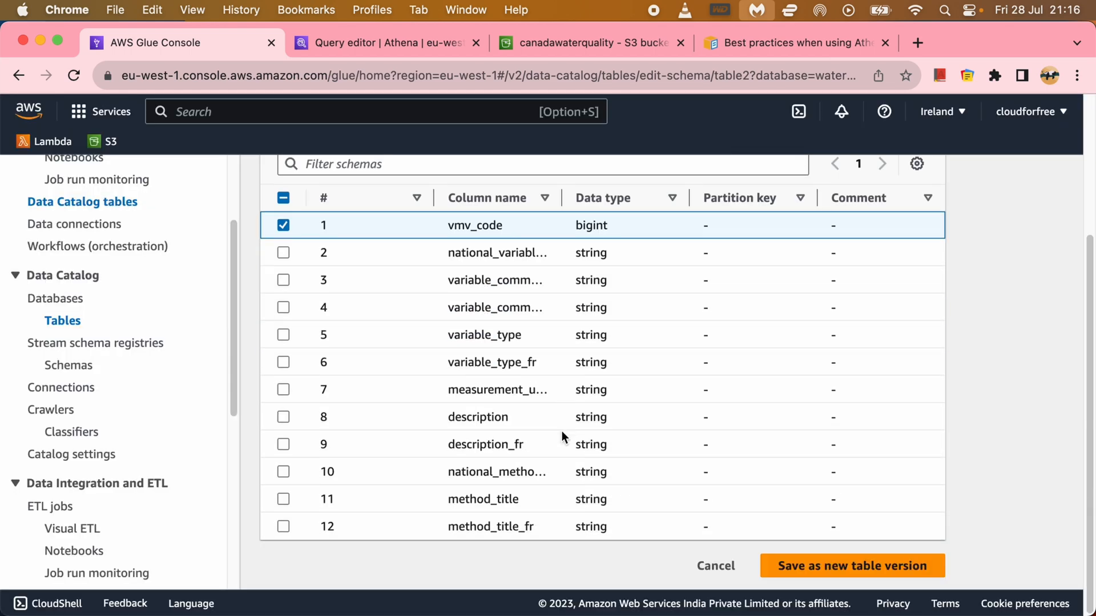
left_click(790, 578)
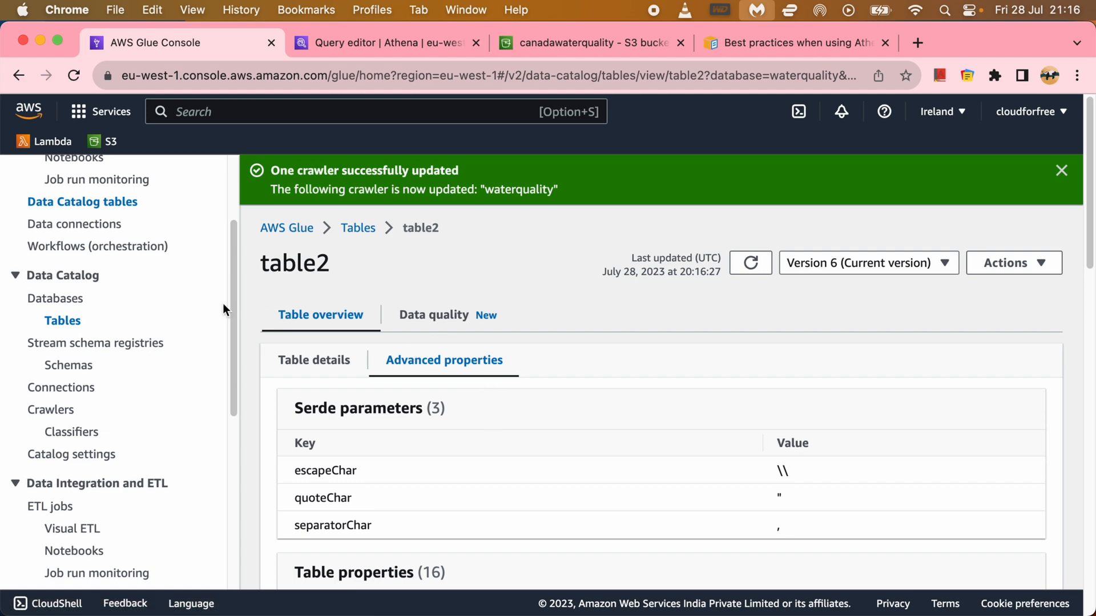
Switch to the Athena query editor and rerun the SHOW CREATE TABLE statement for table2
scroll(545, 457, "down", 10)
left_click(388, 43)
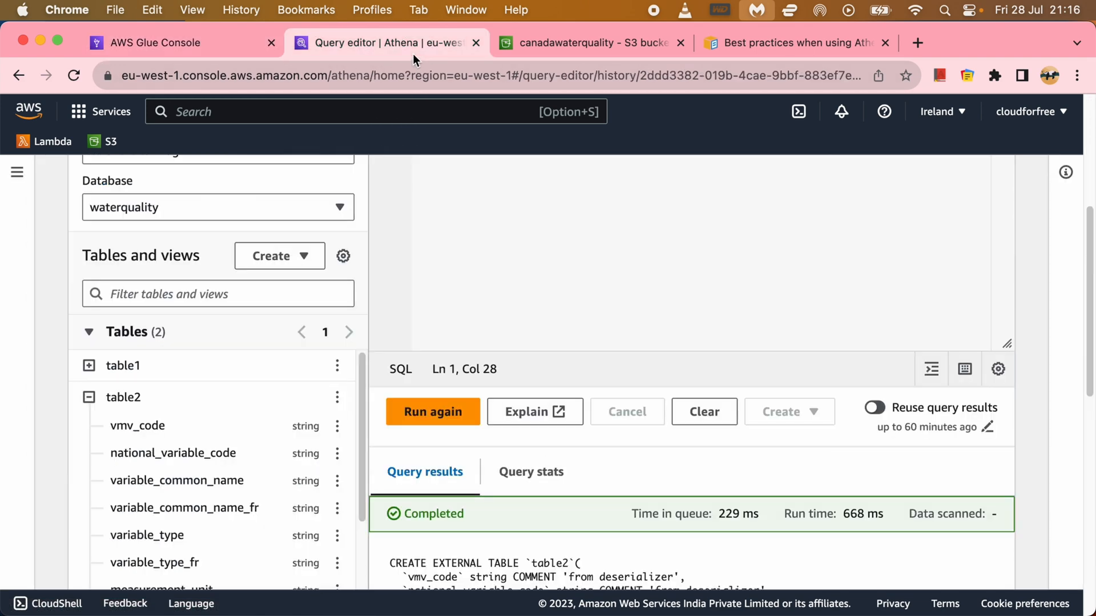
scroll(575, 303, "up", 2)
scroll(576, 303, "down", 2)
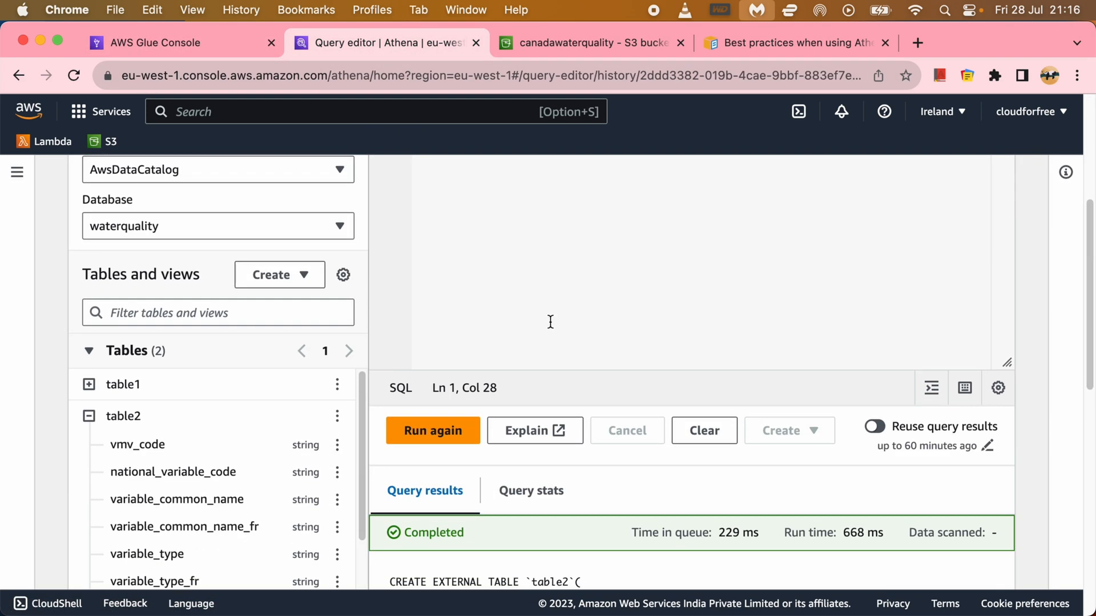
left_click(451, 430)
scroll(627, 371, "down", 3)
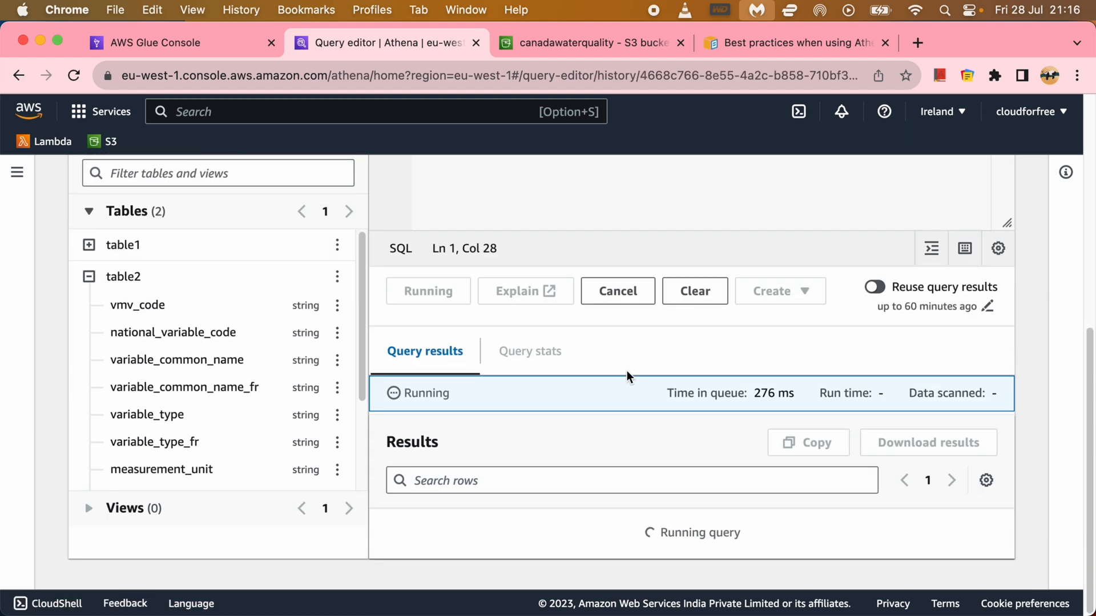
Rerun the SELECT query on table2 in Query 7 and check the returned rows
scroll(627, 371, "up", 8)
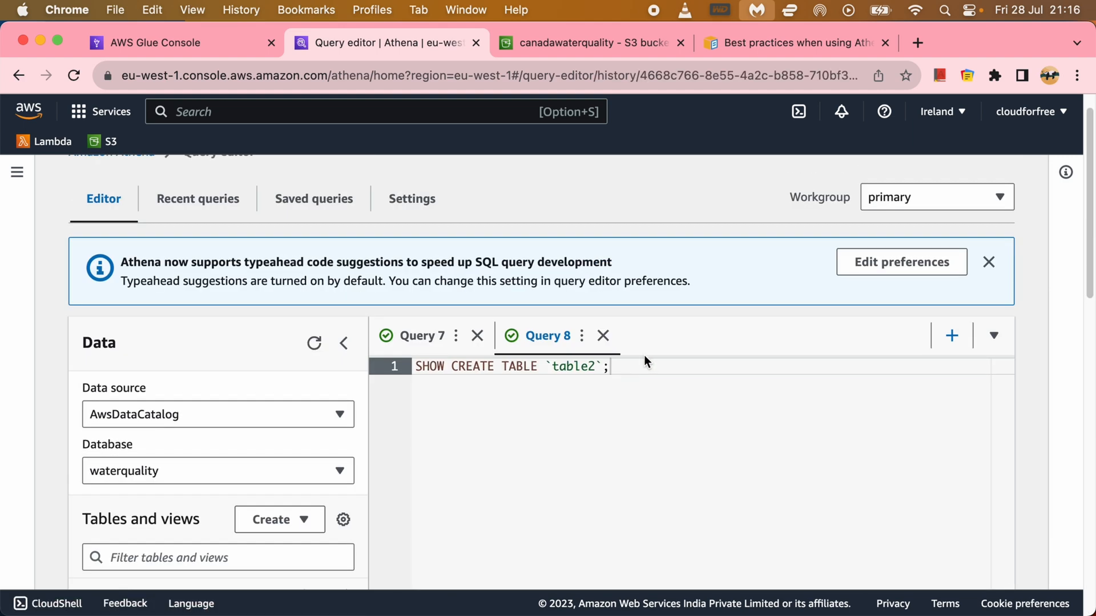
left_click(428, 343)
scroll(589, 416, "down", 6)
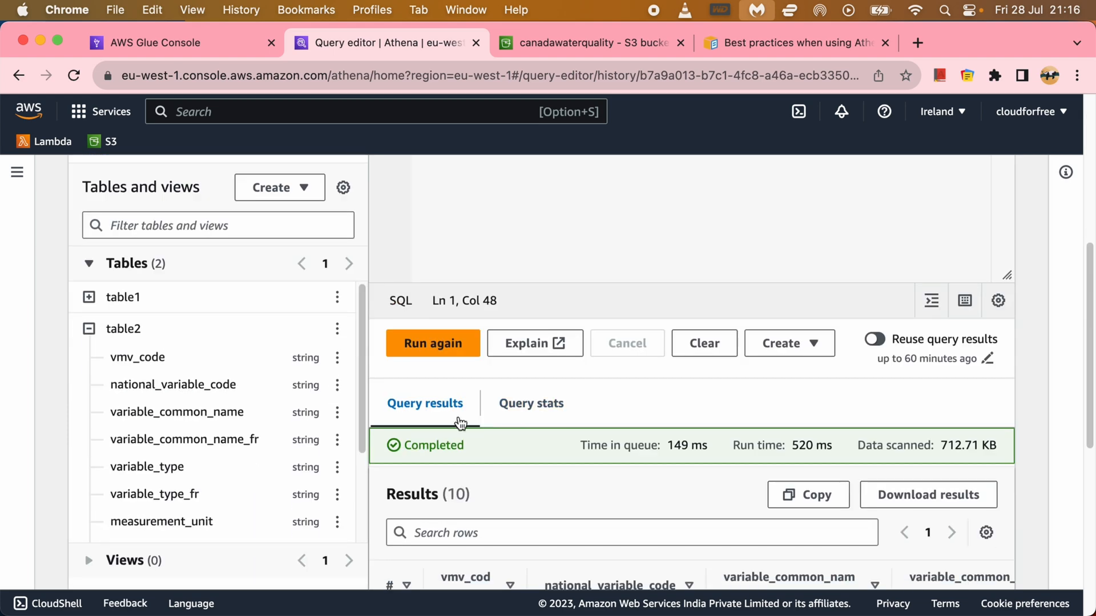
left_click(445, 344)
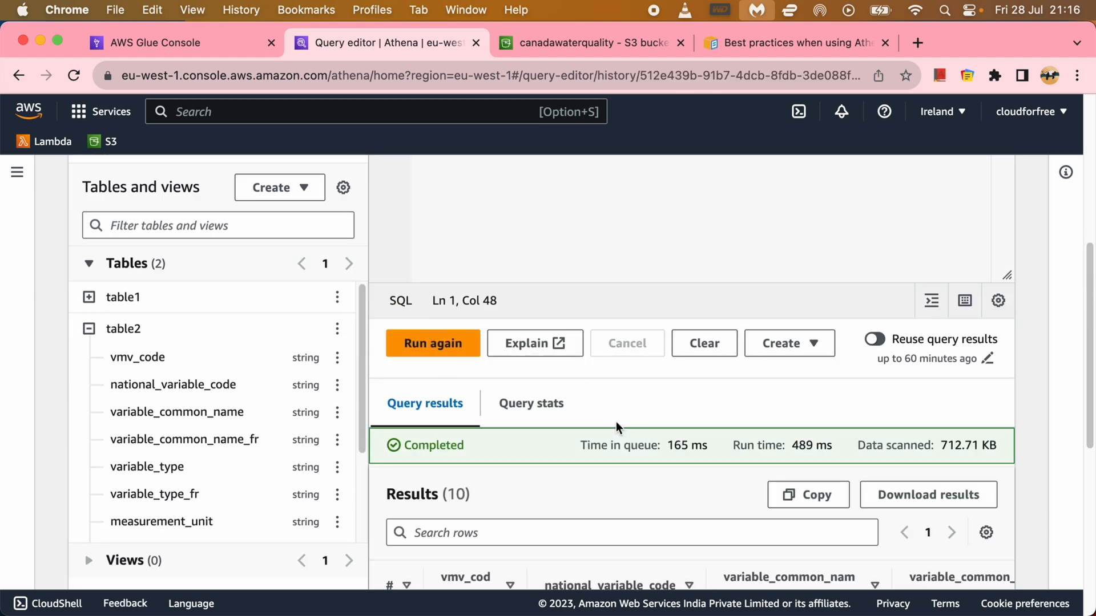
scroll(616, 427, "down", 5)
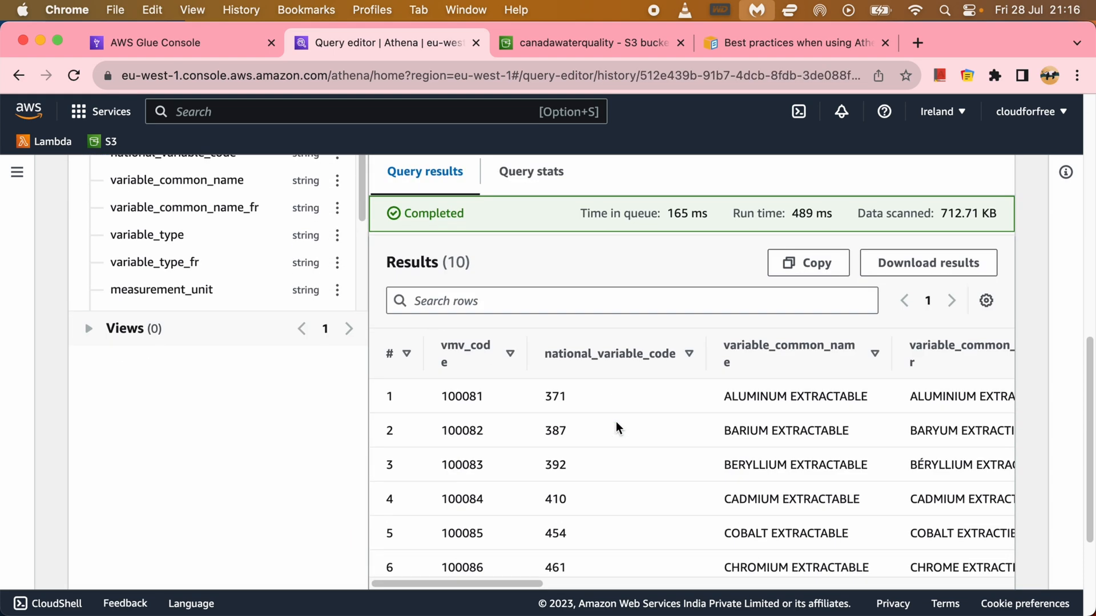
Return to table2 in the AWS Glue console, review its table properties and column types, and reopen its schema for editing
left_click(213, 49)
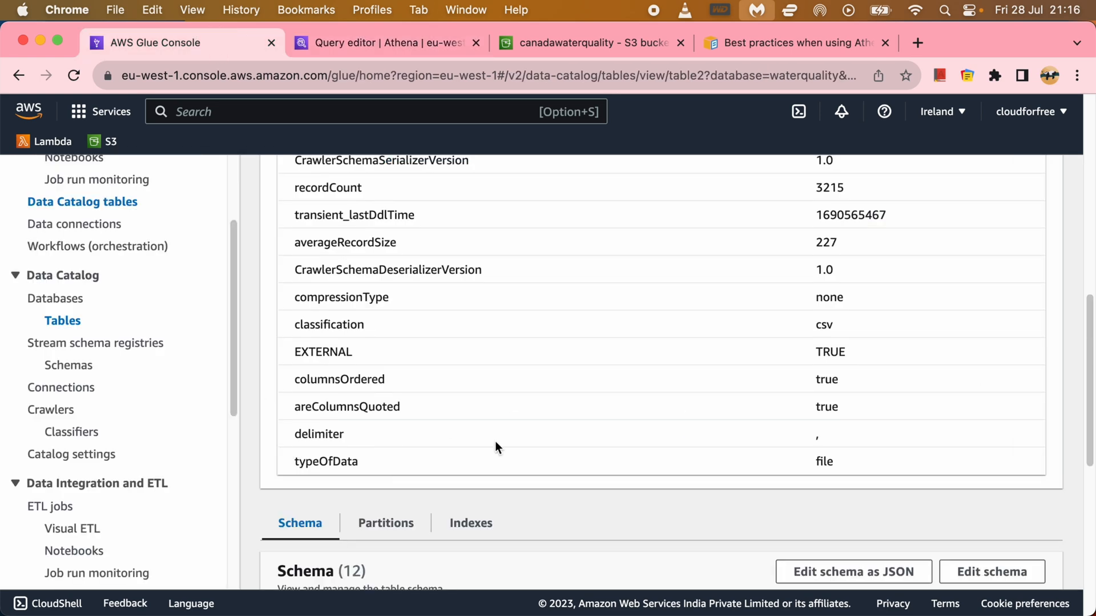
scroll(513, 434, "up", 8)
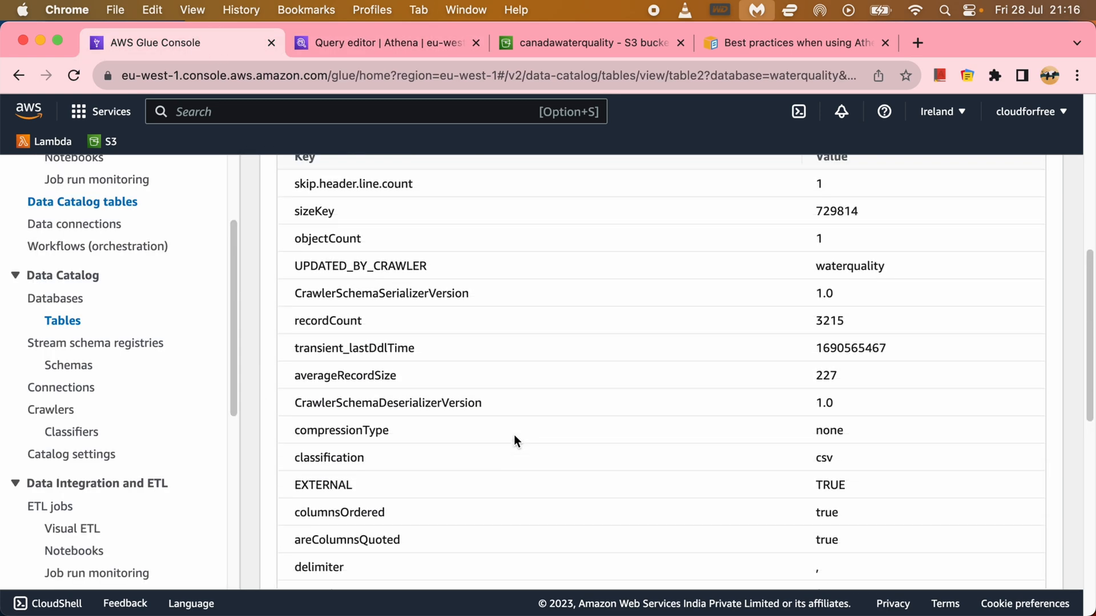
scroll(513, 436, "down", 6)
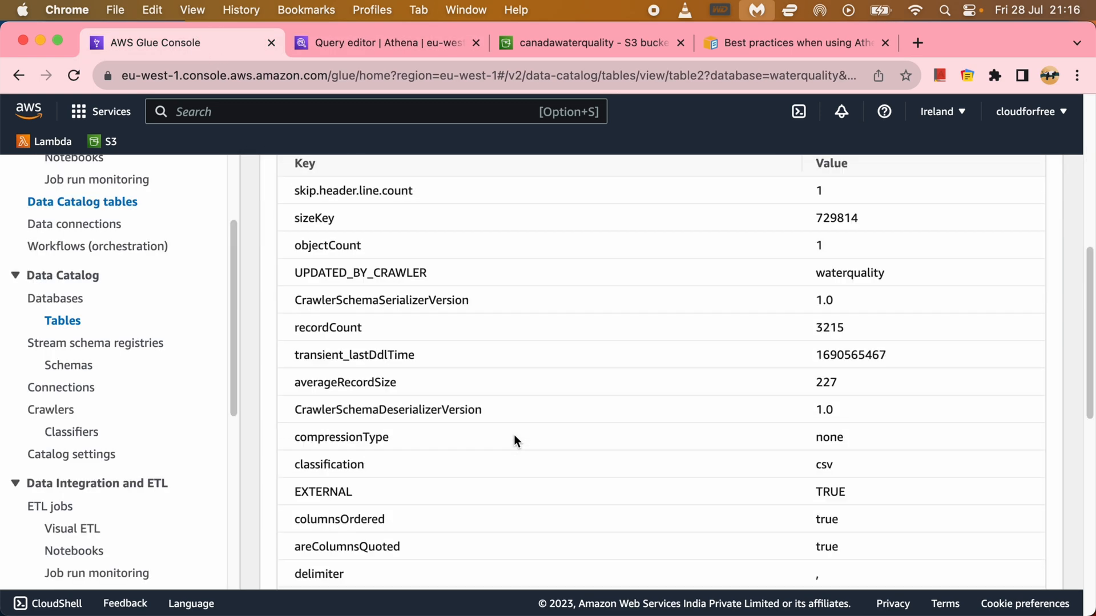
scroll(420, 465, "down", 11)
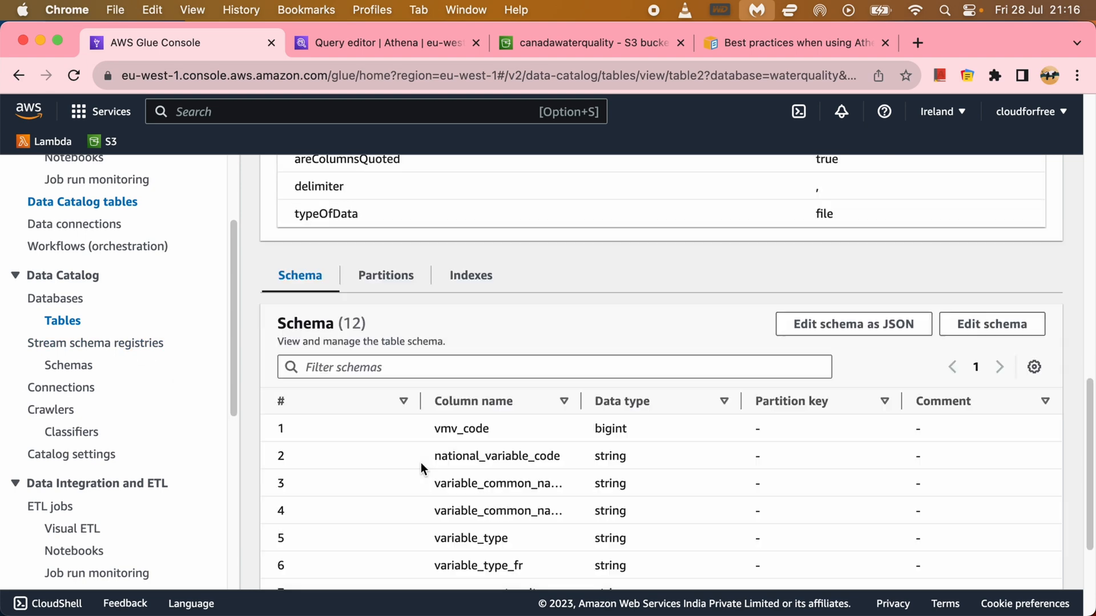
scroll(692, 409, "up", 1)
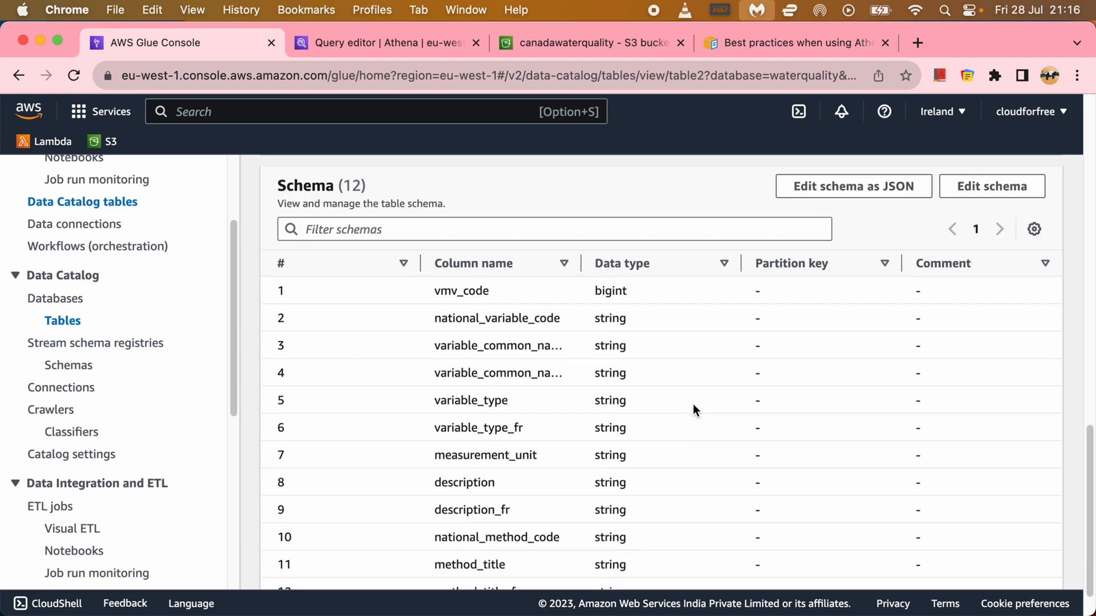
left_click(980, 195)
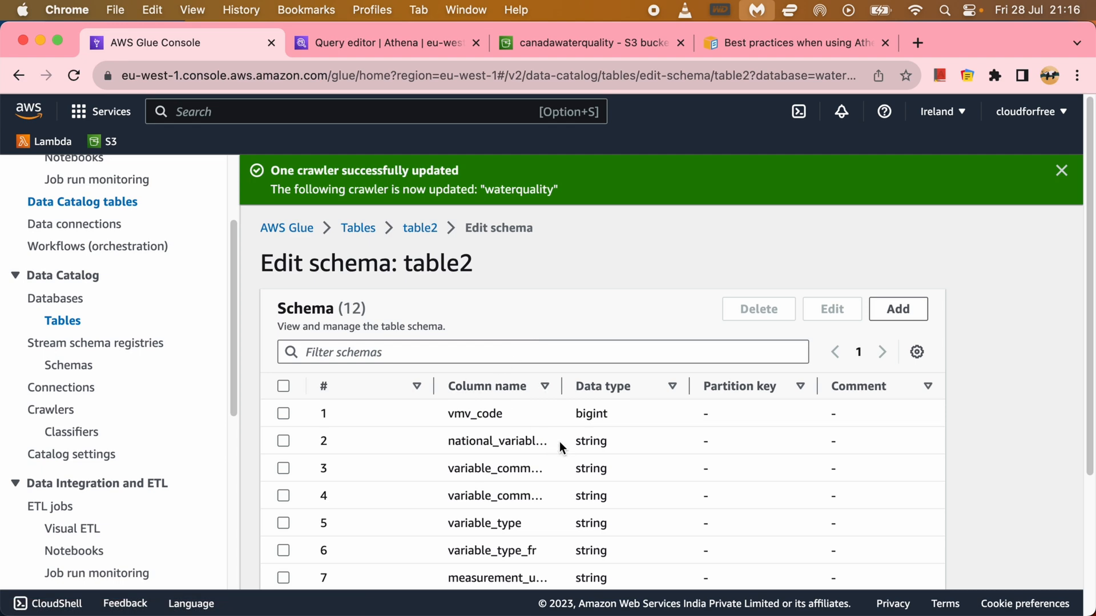
Set the national_variable_code column's data type to bigint
left_click(283, 440)
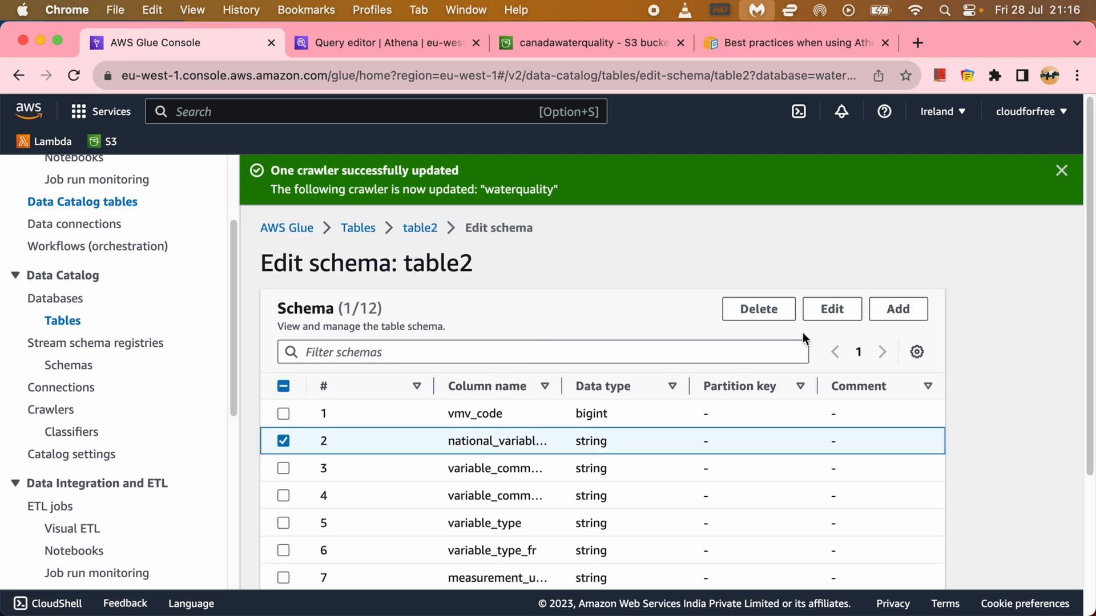
left_click(832, 309)
left_click(536, 370)
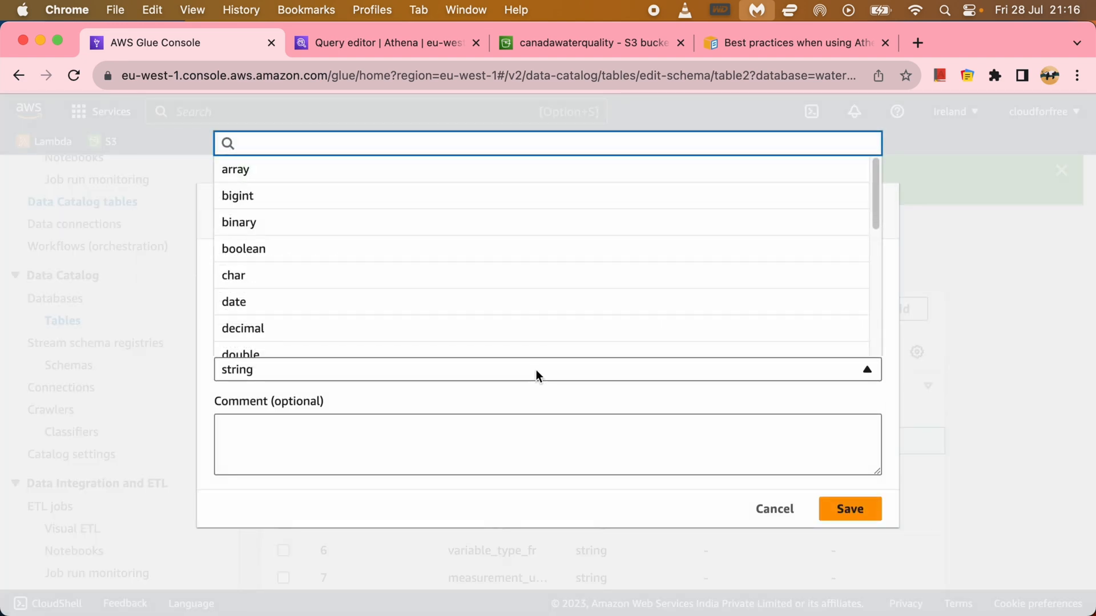
left_click(269, 197)
left_click(850, 508)
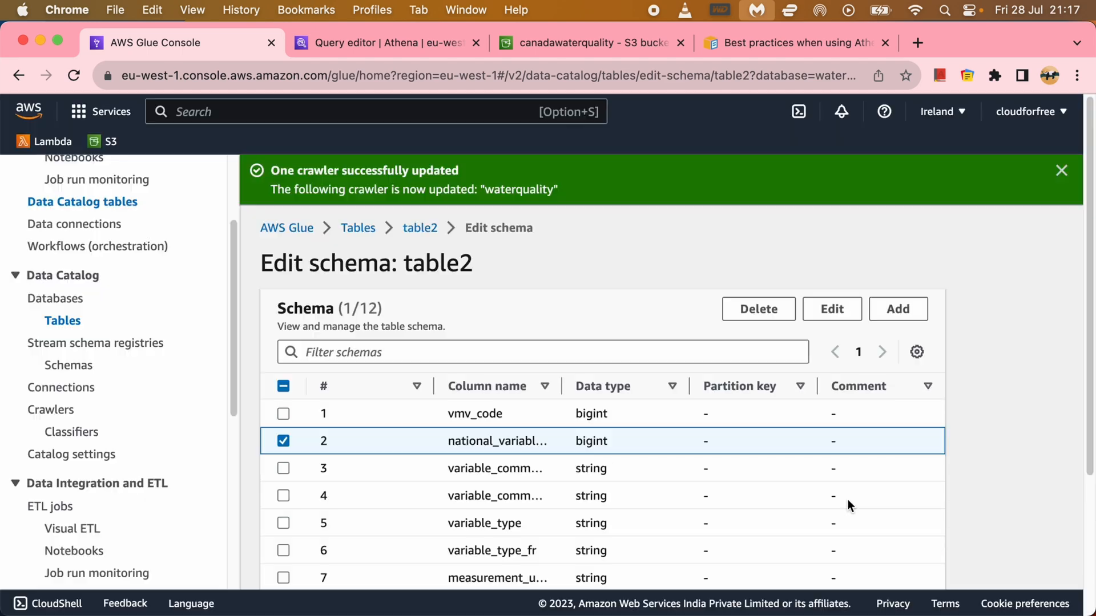
Set the national_method_code column's data type to bigint in place of editing national_variable_code
scroll(592, 451, "down", 3)
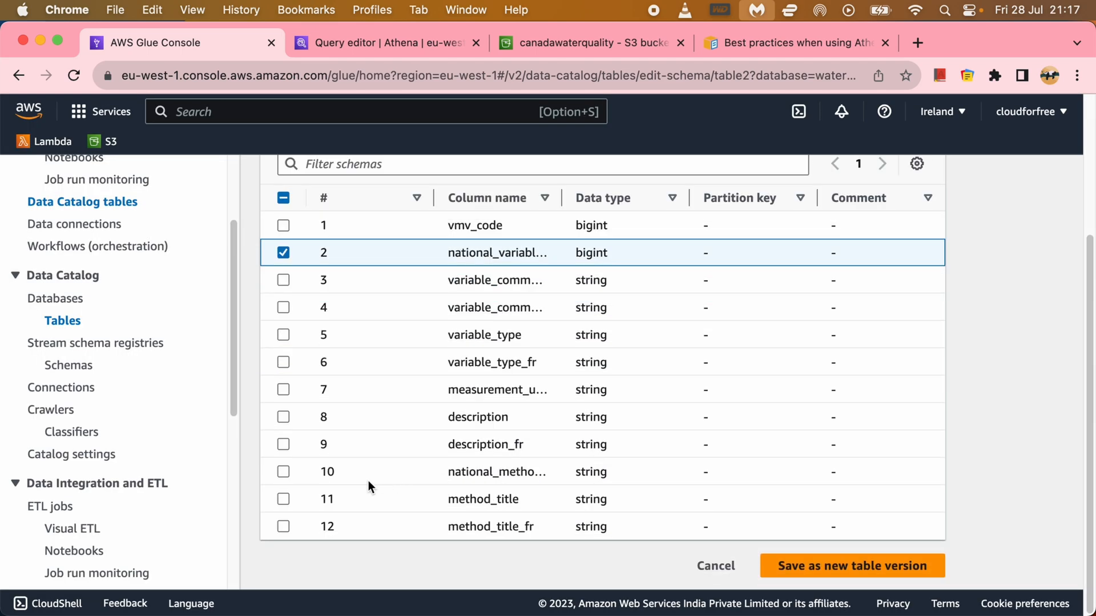
left_click(284, 472)
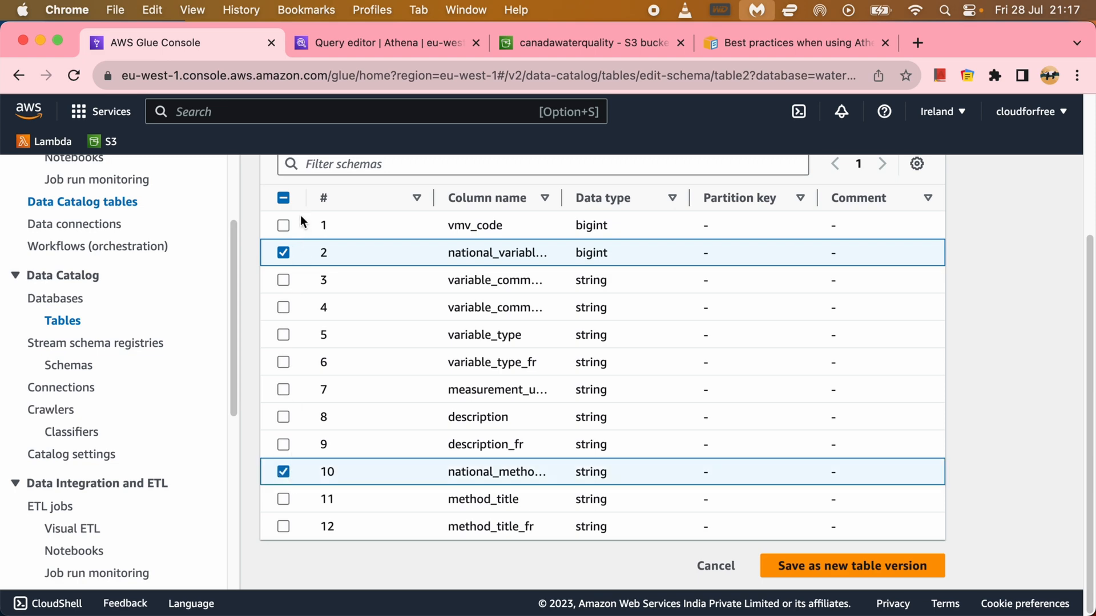
left_click(283, 252)
scroll(680, 442, "up", 3)
left_click(832, 283)
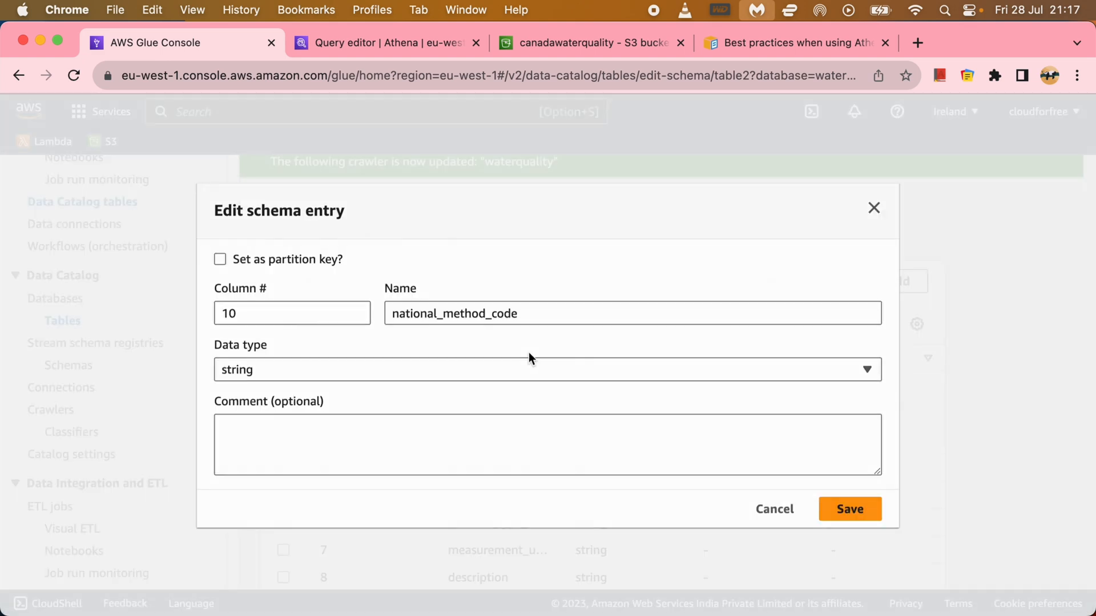
left_click(396, 369)
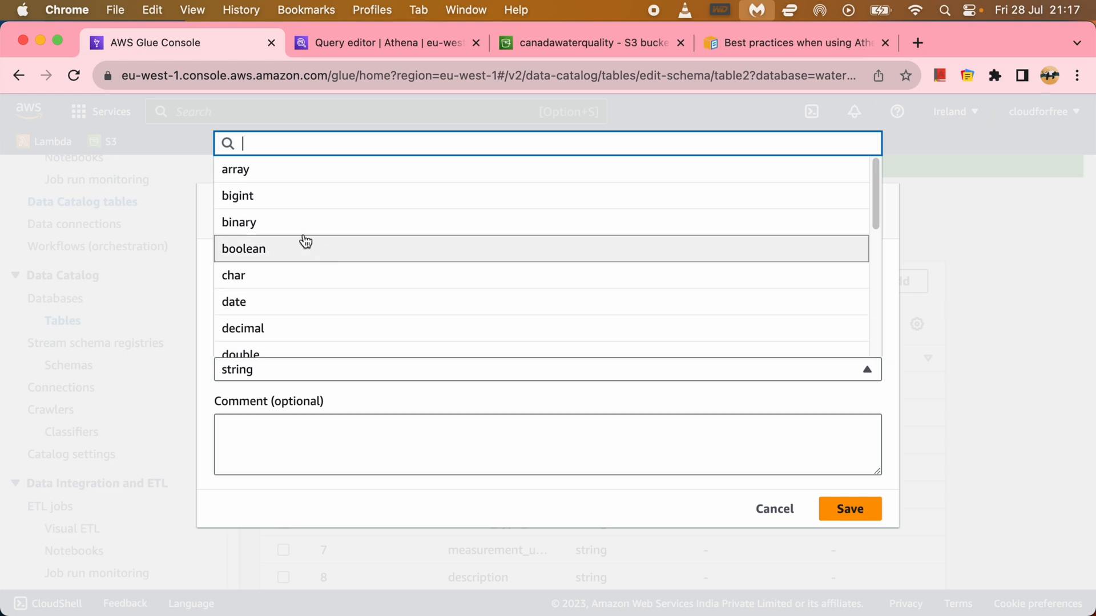
left_click(281, 210)
left_click(849, 511)
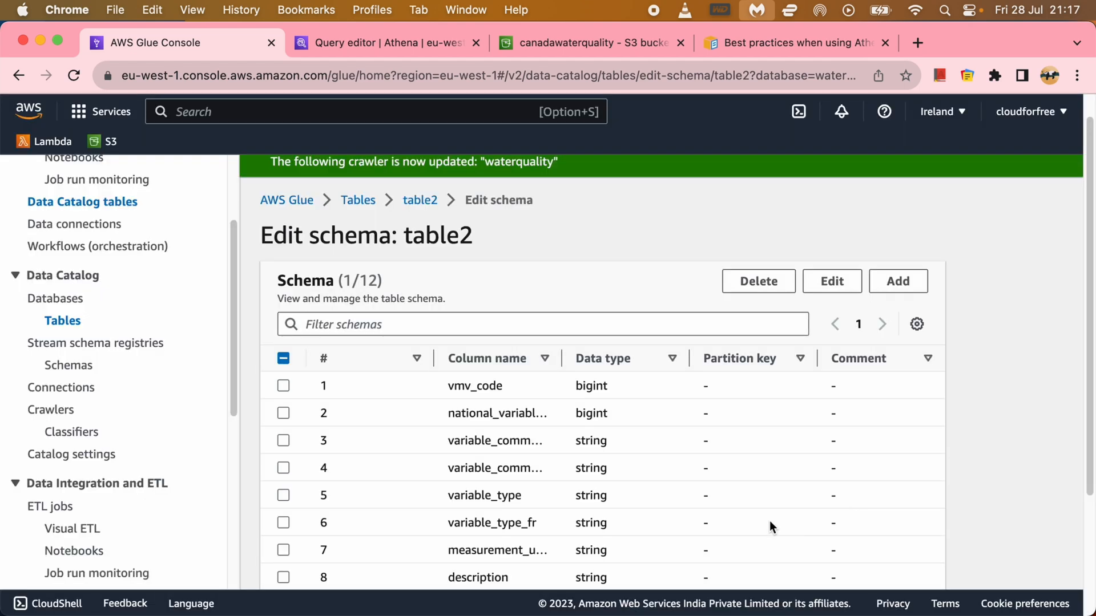
Save the edited table2 schema as a new table version and refresh the table's details
scroll(769, 520, "down", 3)
left_click(830, 564)
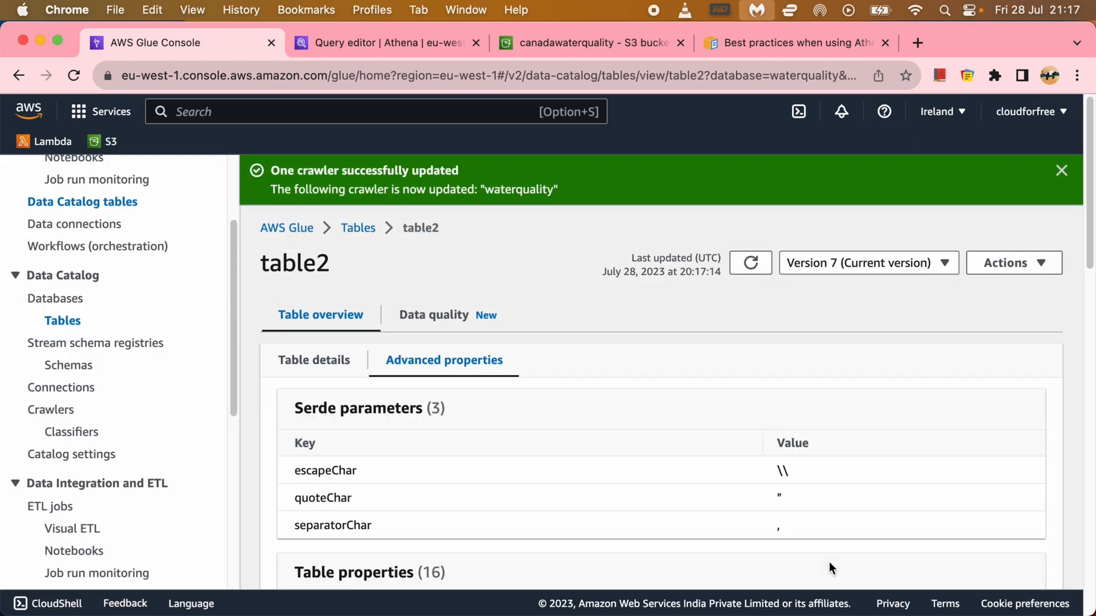
left_click(750, 263)
Switch to the Athena query editor and rerun the SELECT query on table2
left_click(420, 52)
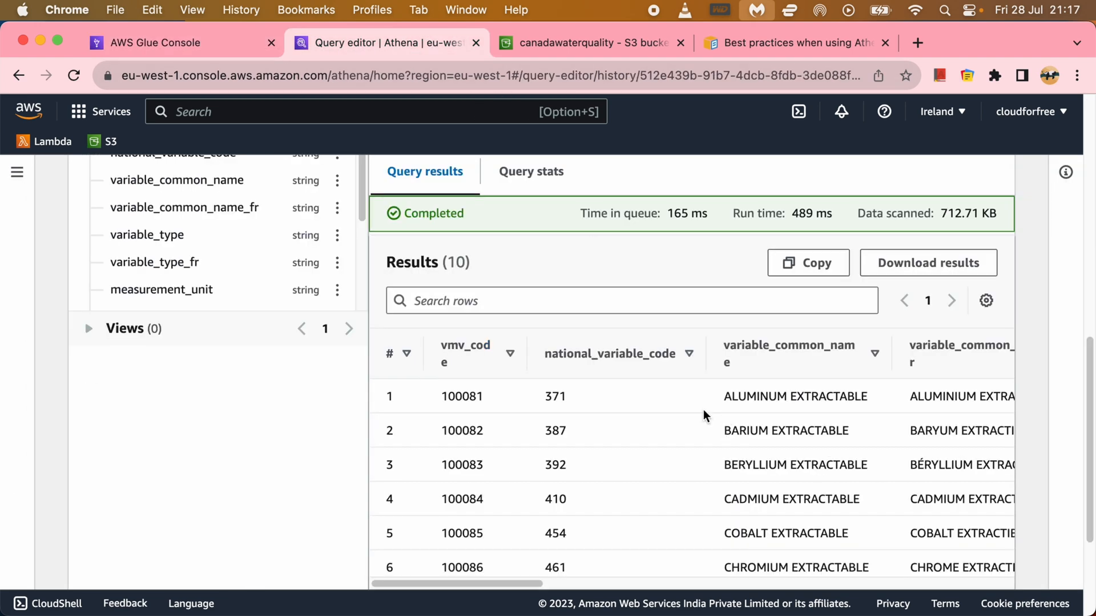
scroll(703, 410, "down", 3)
scroll(704, 416, "up", 6)
left_click(454, 290)
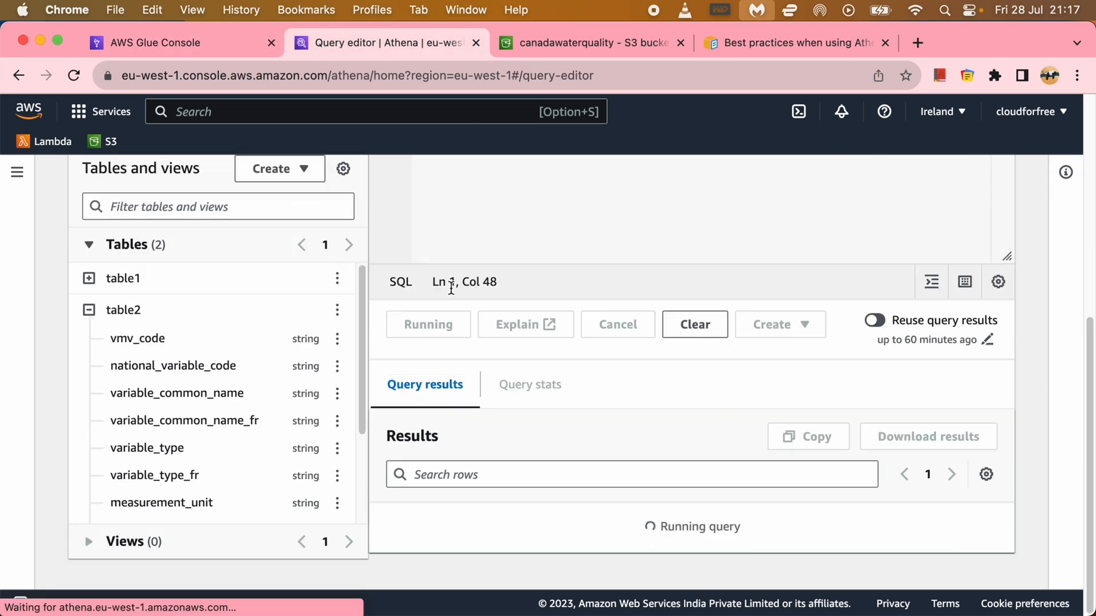
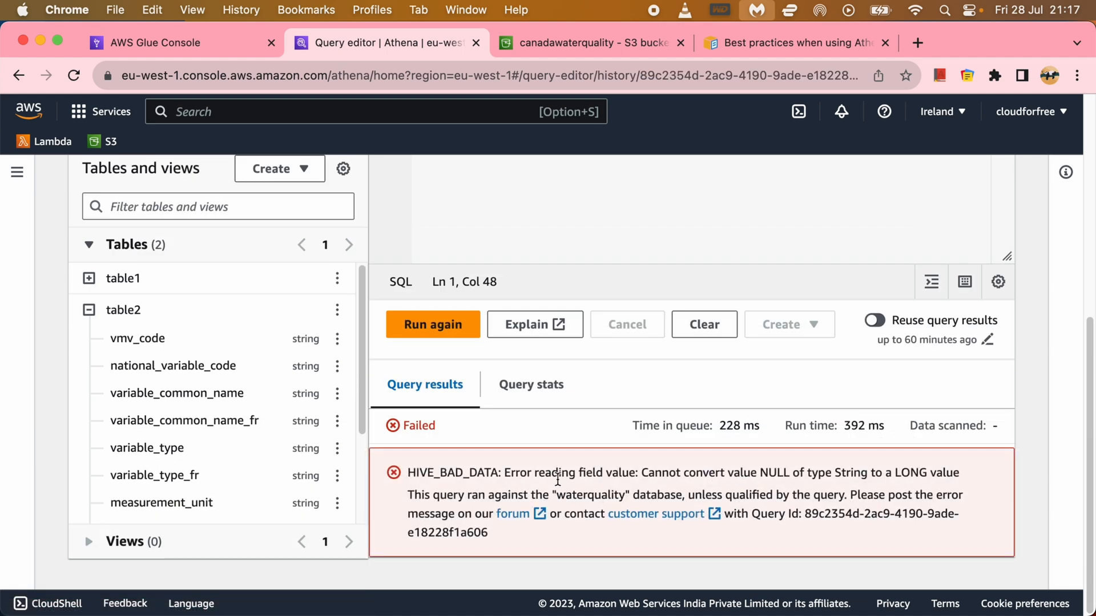
Read the query's error message to find which value and data type conversion it concerns
left_click_drag(551, 475, 778, 472)
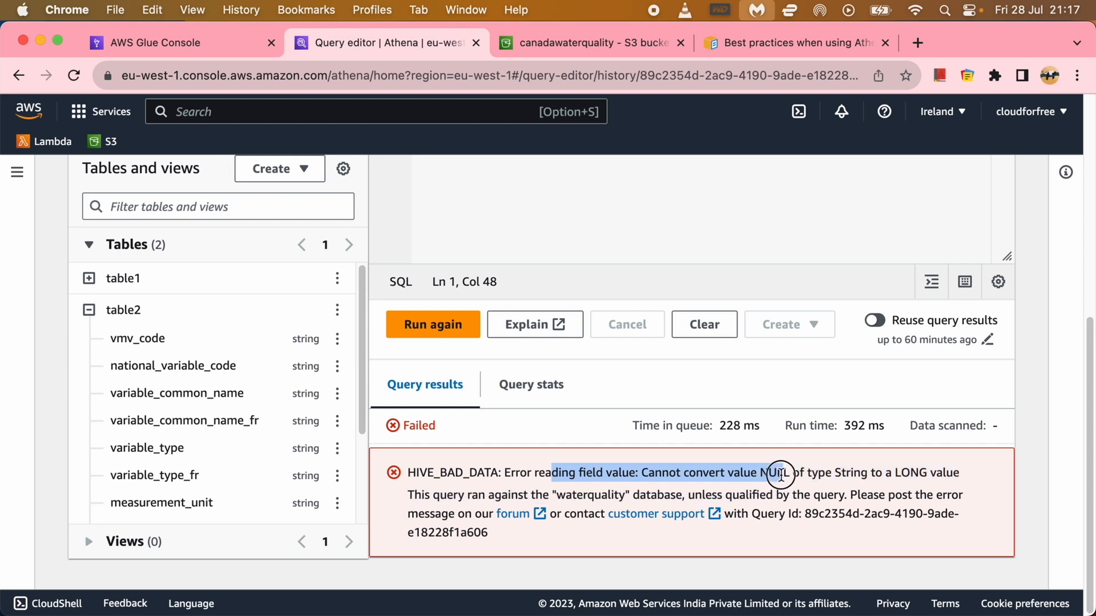
left_click(782, 474)
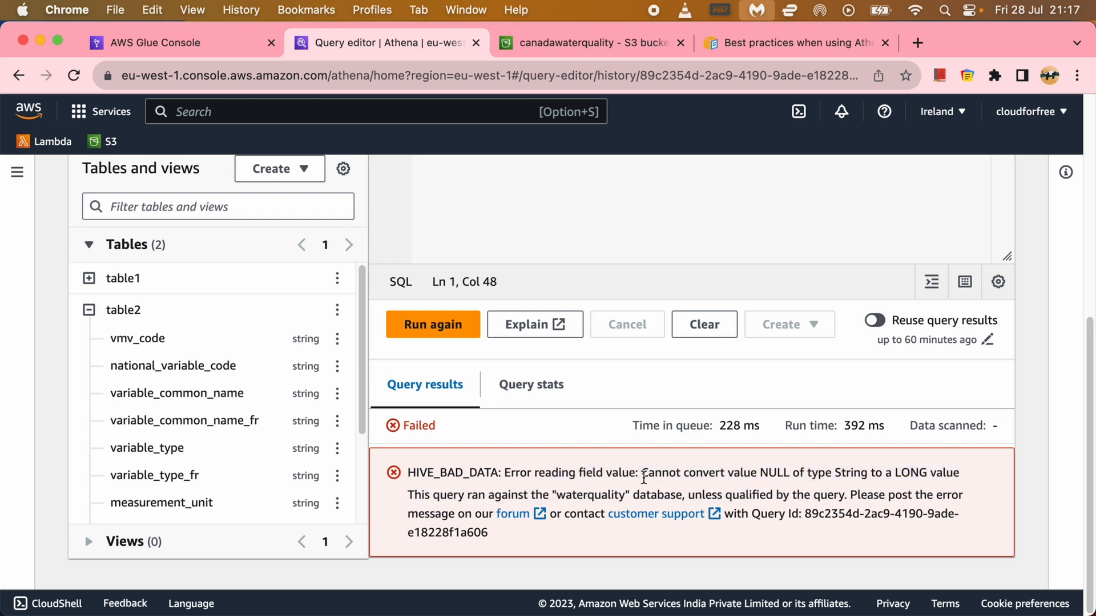
left_click_drag(644, 477, 794, 475)
left_click(827, 476)
left_click(771, 474)
left_click(443, 502)
left_click_drag(434, 476, 838, 485)
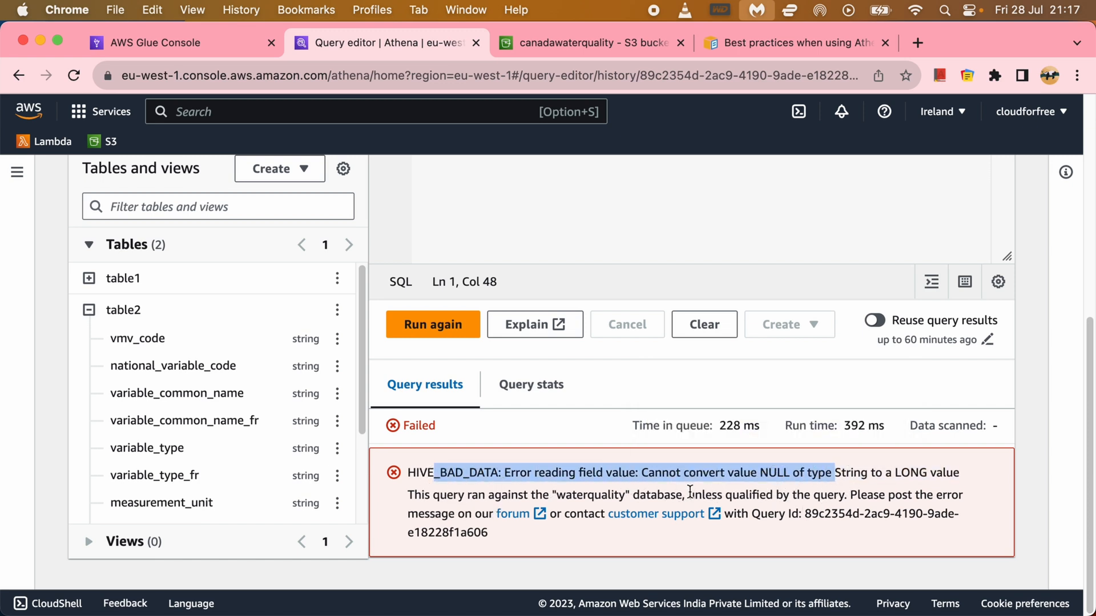
Switch to Sublime Text and examine the code values in the rows of Water-Qual-Eau-VariableInfo.csv
key("super+Tab")
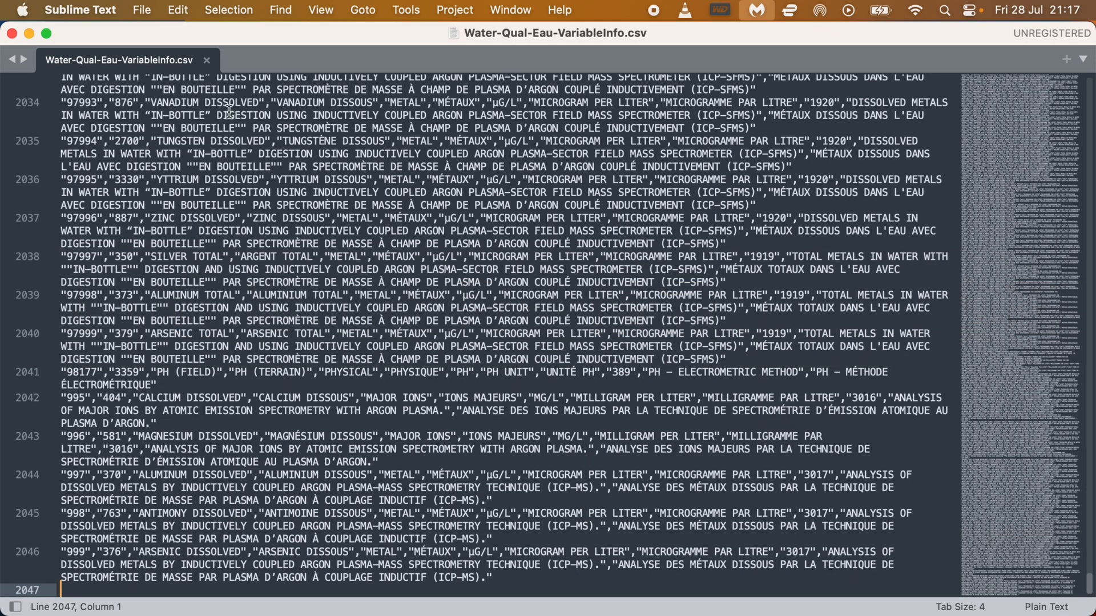
double_click(291, 261)
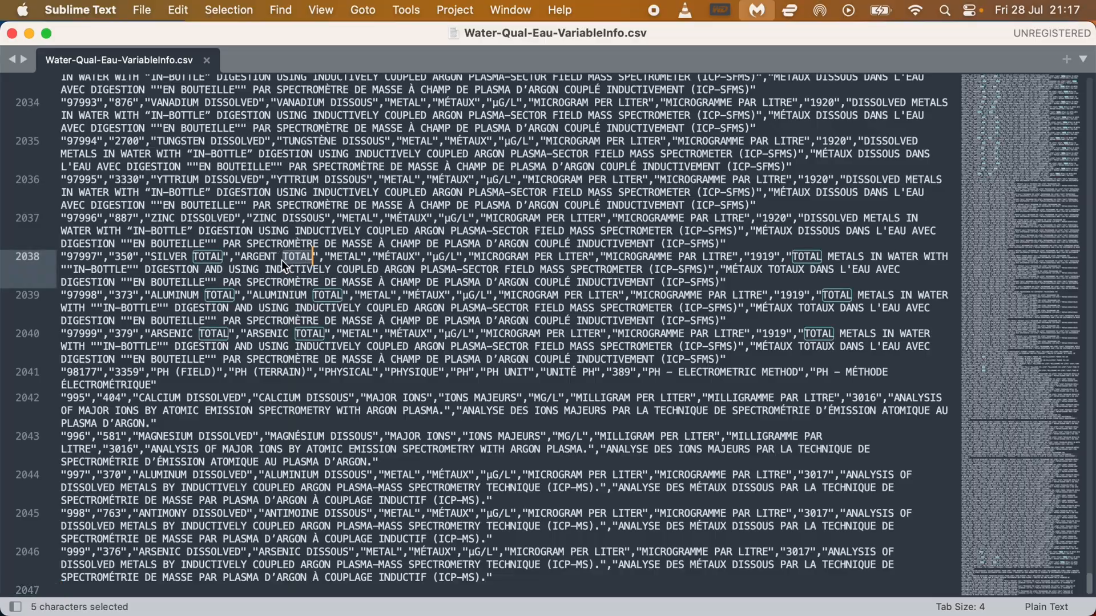
double_click(269, 255)
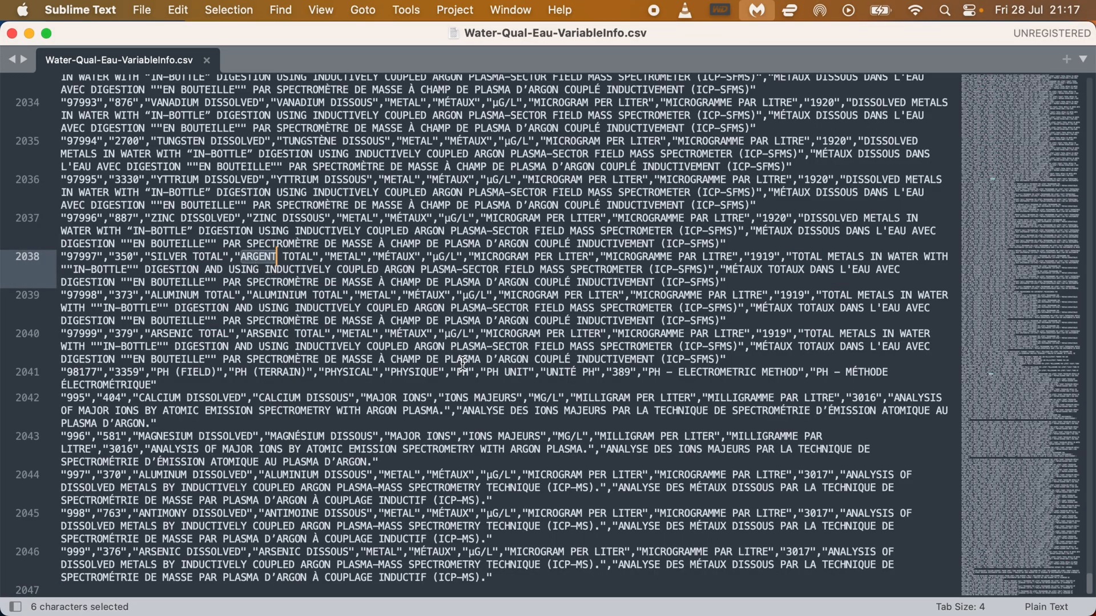
scroll(463, 363, "up", 6)
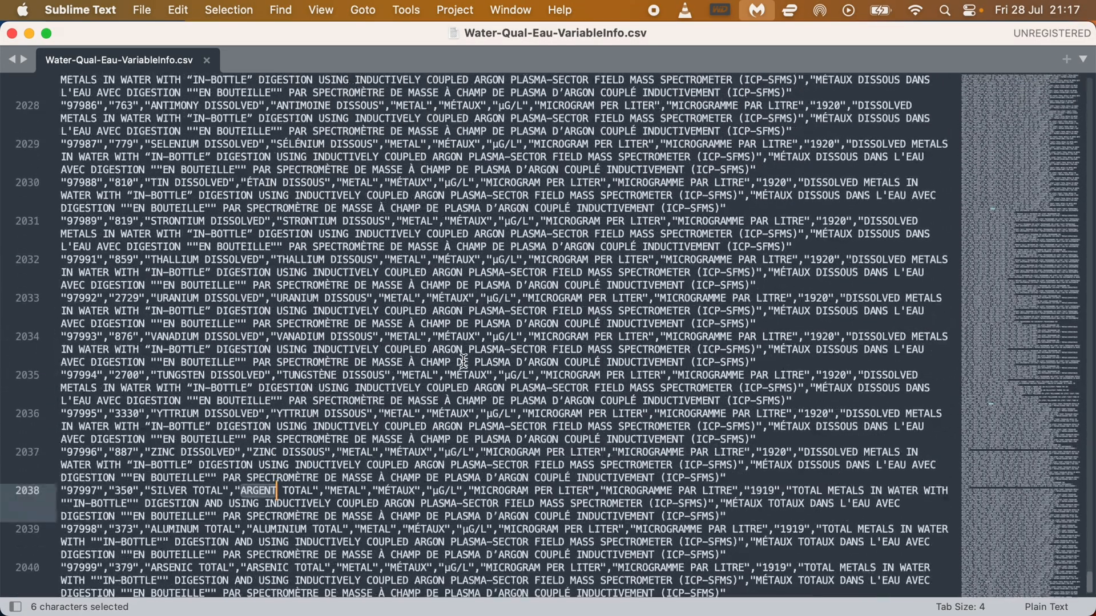
scroll(463, 362, "up", 20)
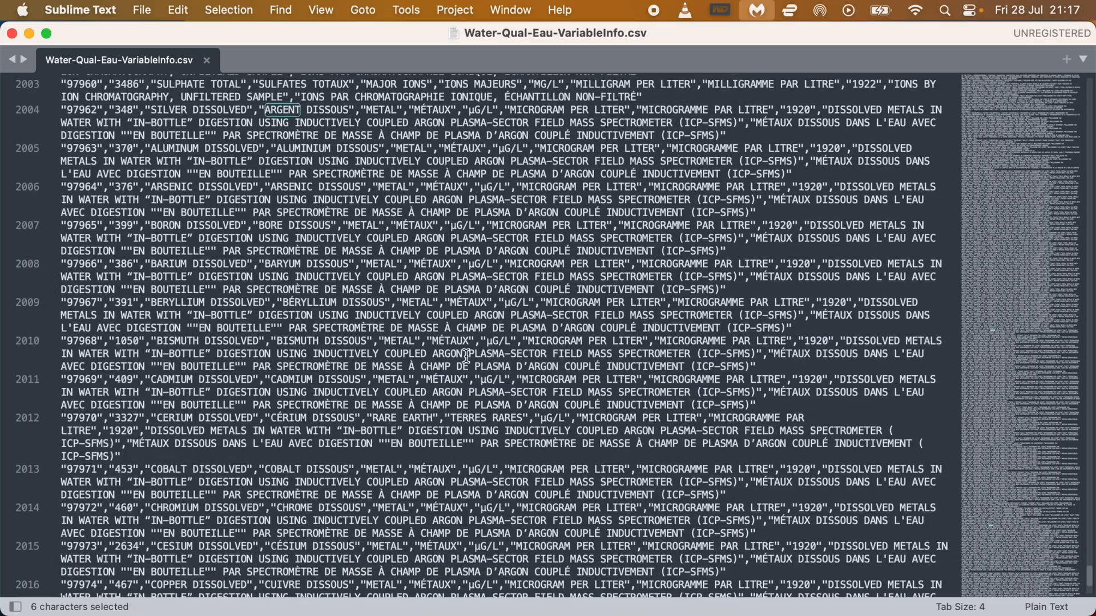
scroll(466, 356, "up", 15)
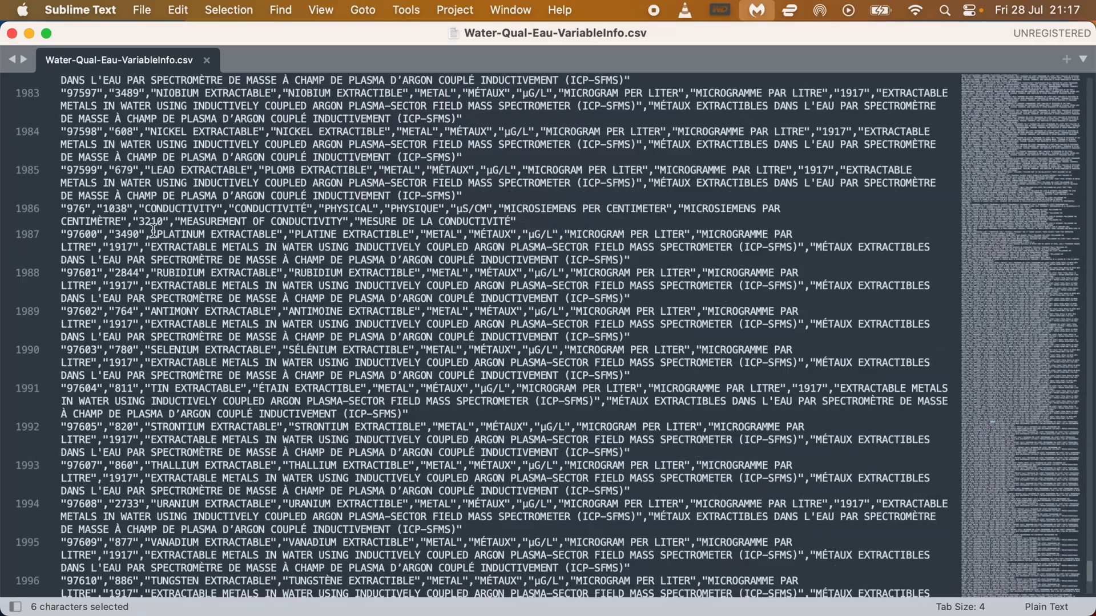
double_click(122, 170)
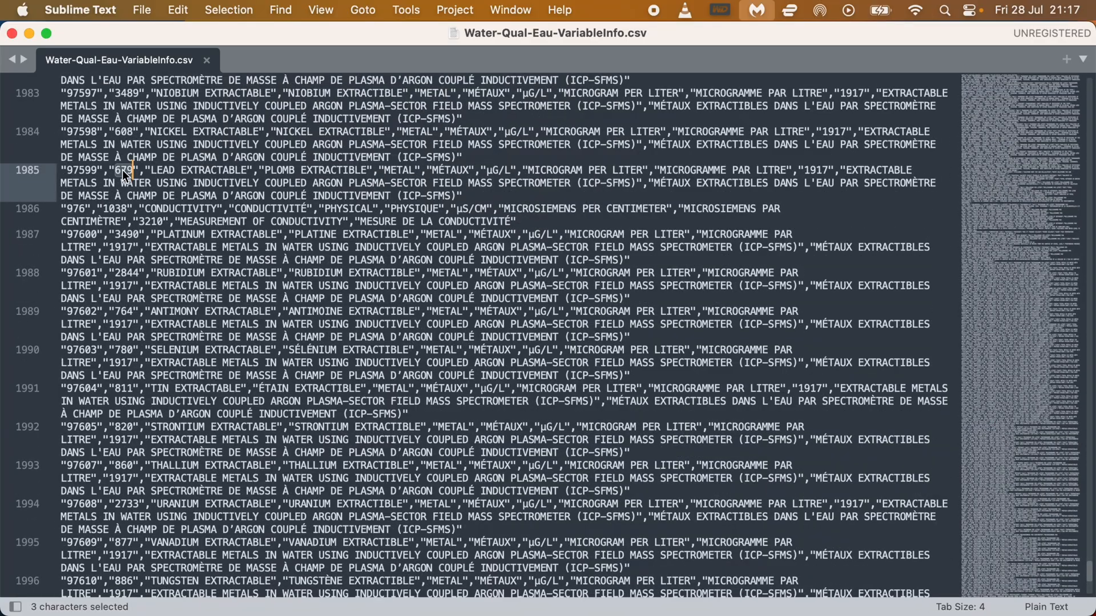
double_click(126, 273)
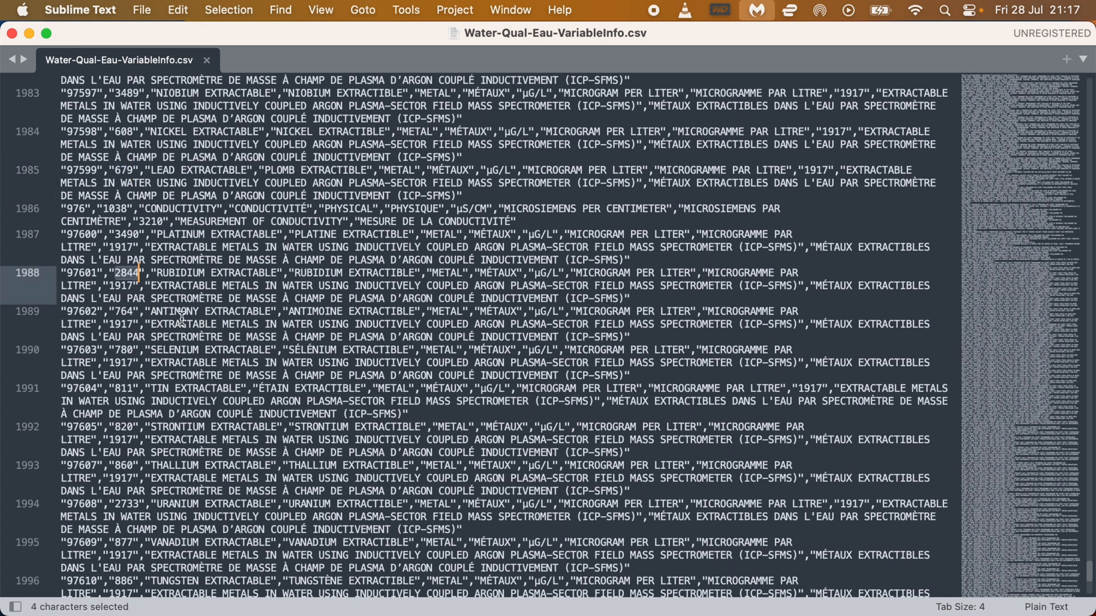
double_click(127, 286)
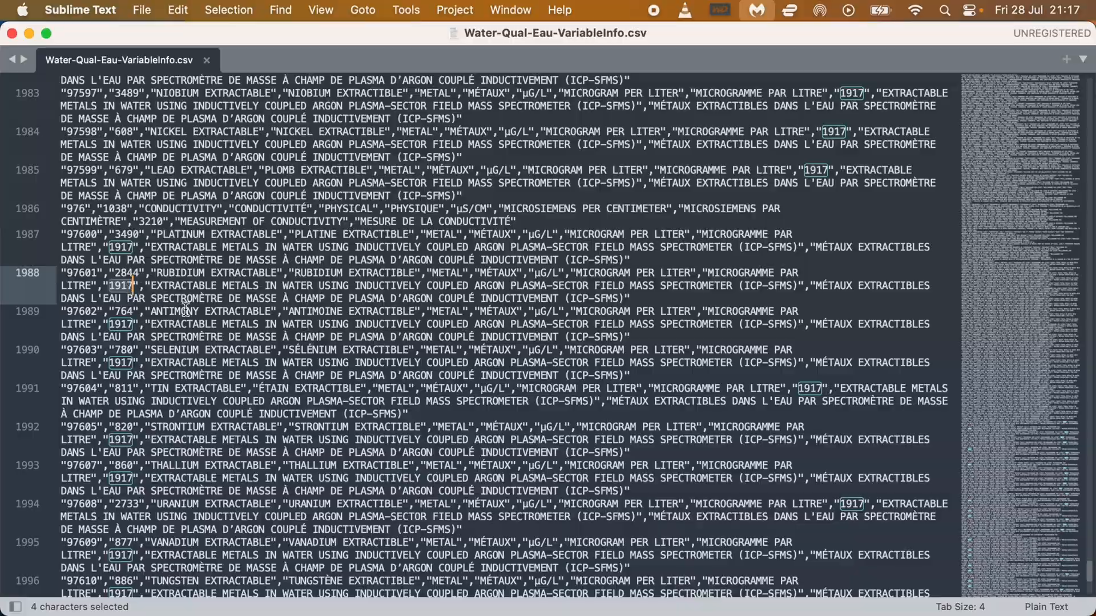
Scan the final rows of the CSV file for code values that are not numeric
scroll(185, 309, "down", 15)
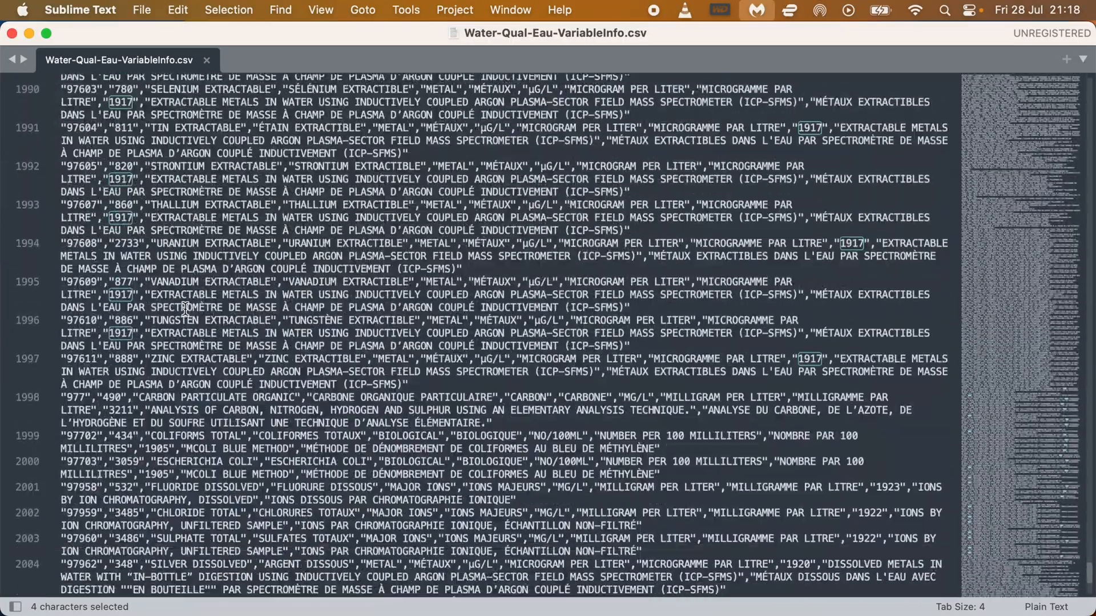
scroll(185, 309, "down", 6)
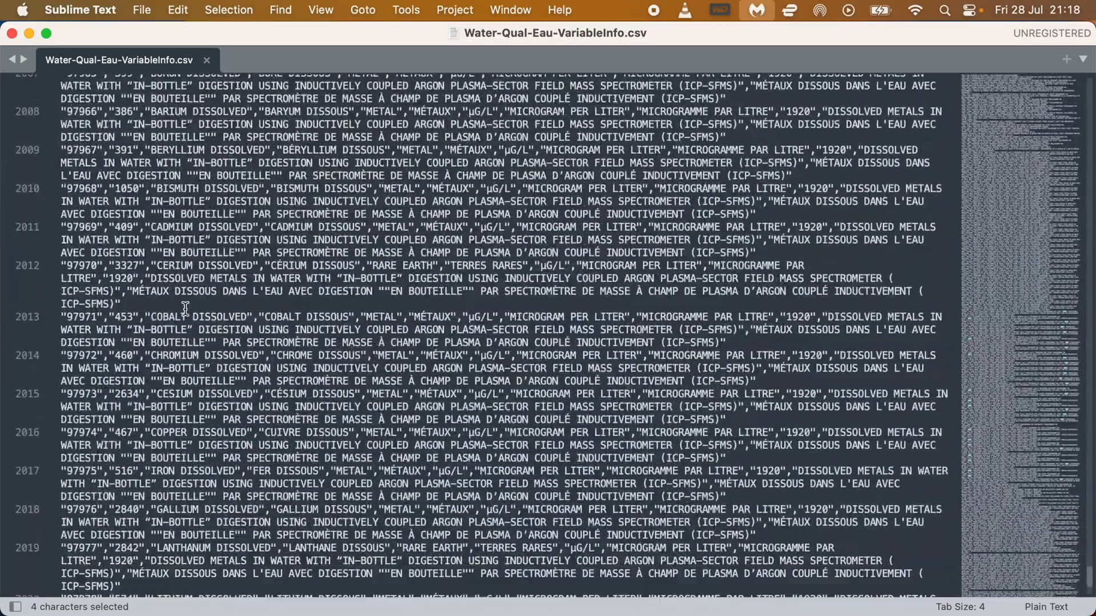
scroll(186, 309, "down", 3)
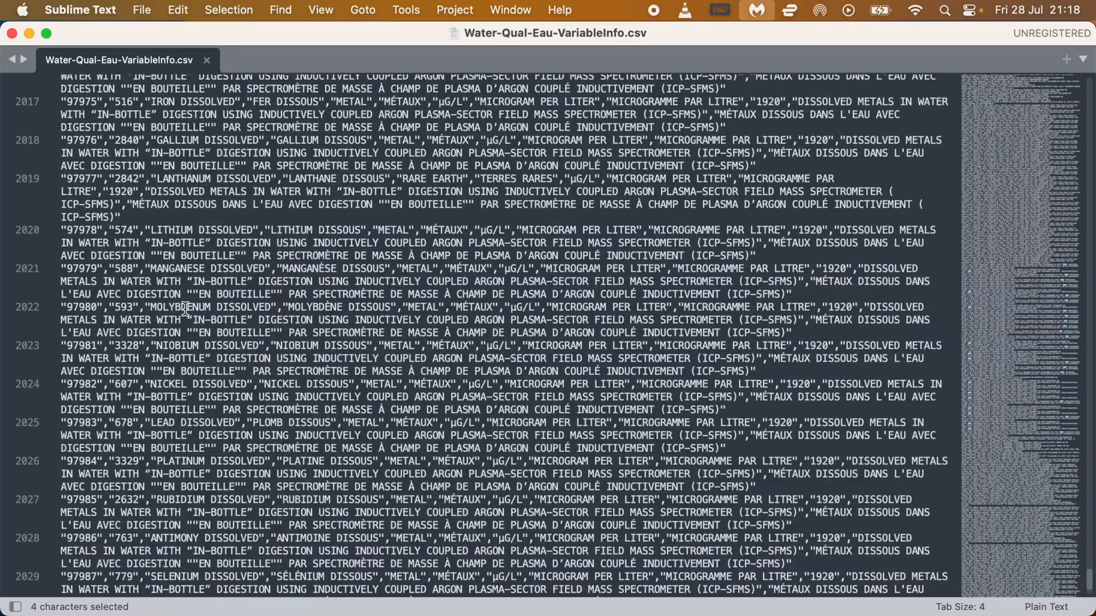
scroll(186, 308, "down", 10)
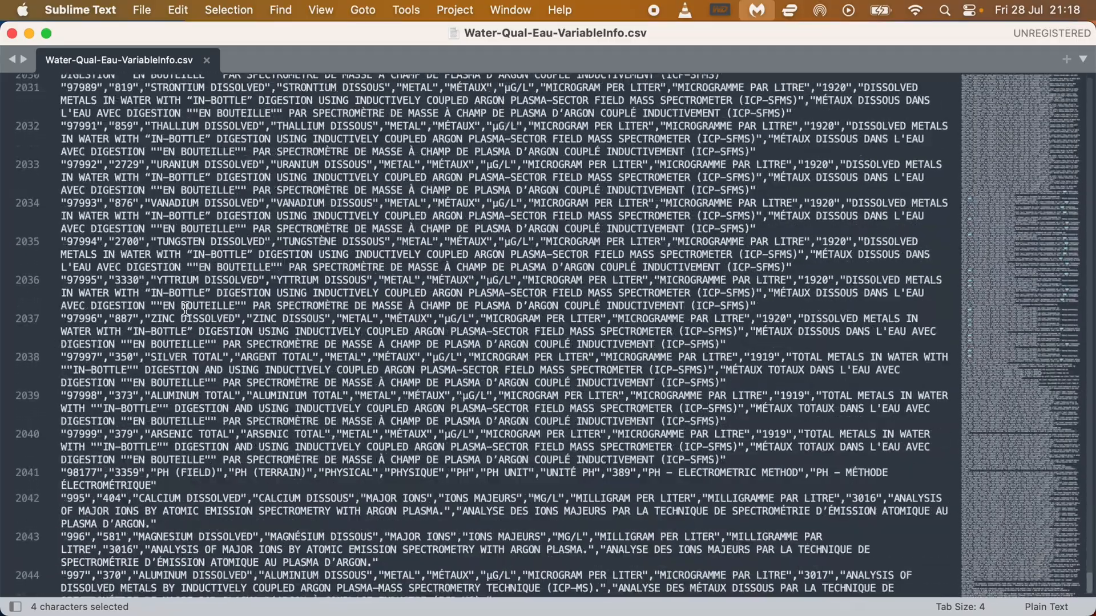
scroll(186, 309, "down", 3)
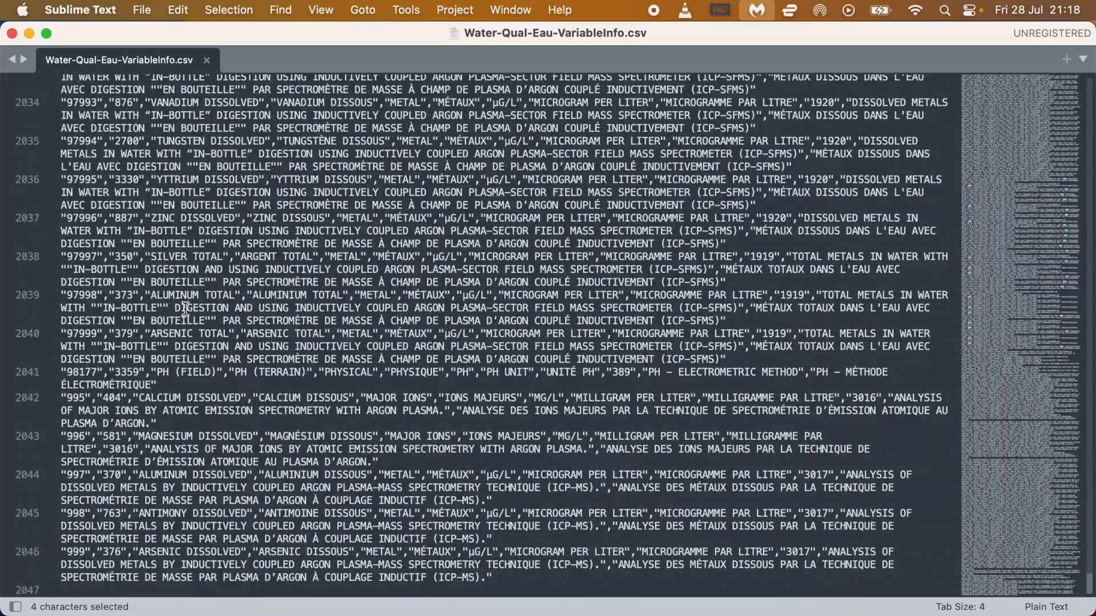
scroll(185, 308, "up", 20)
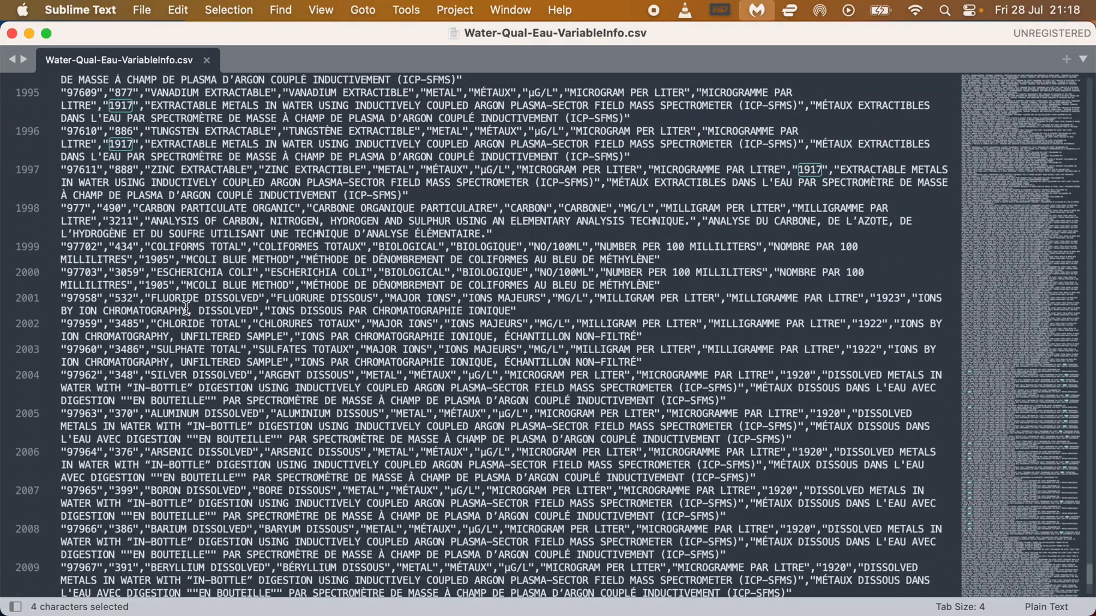
scroll(184, 399, "up", 20)
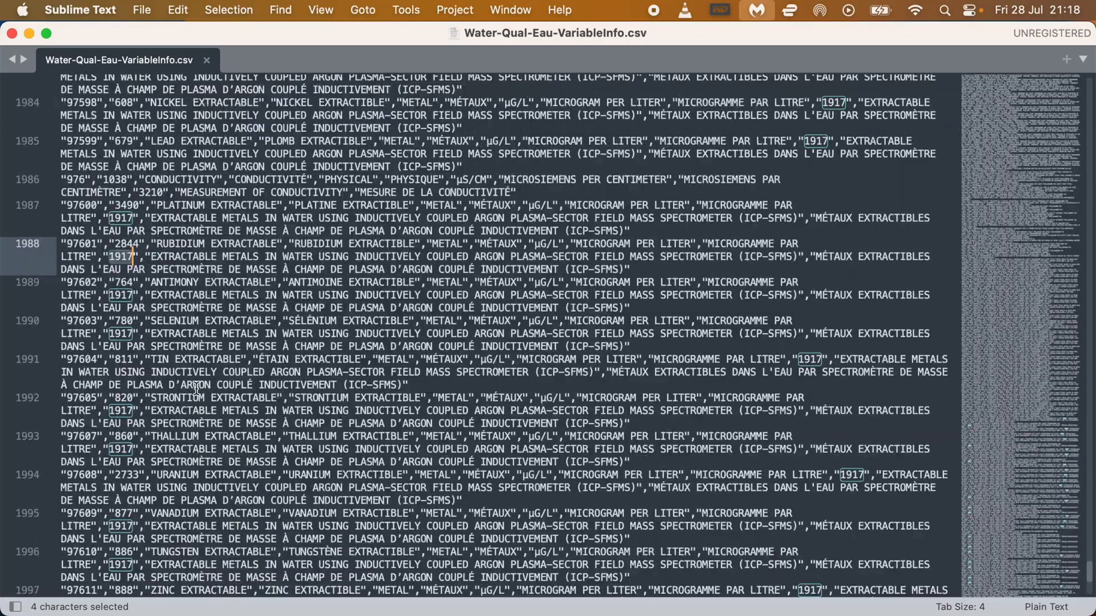
scroll(197, 388, "up", 10)
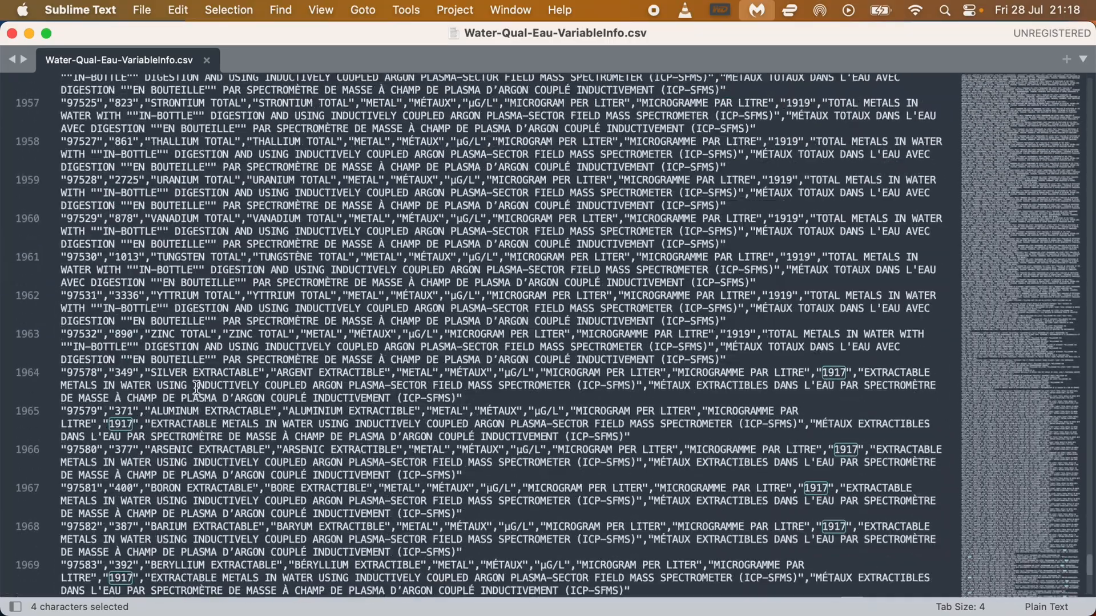
Switch from Sublime Text to the AWS Glue Console in Chrome and open table2's schema for editing
key("super+Tab")
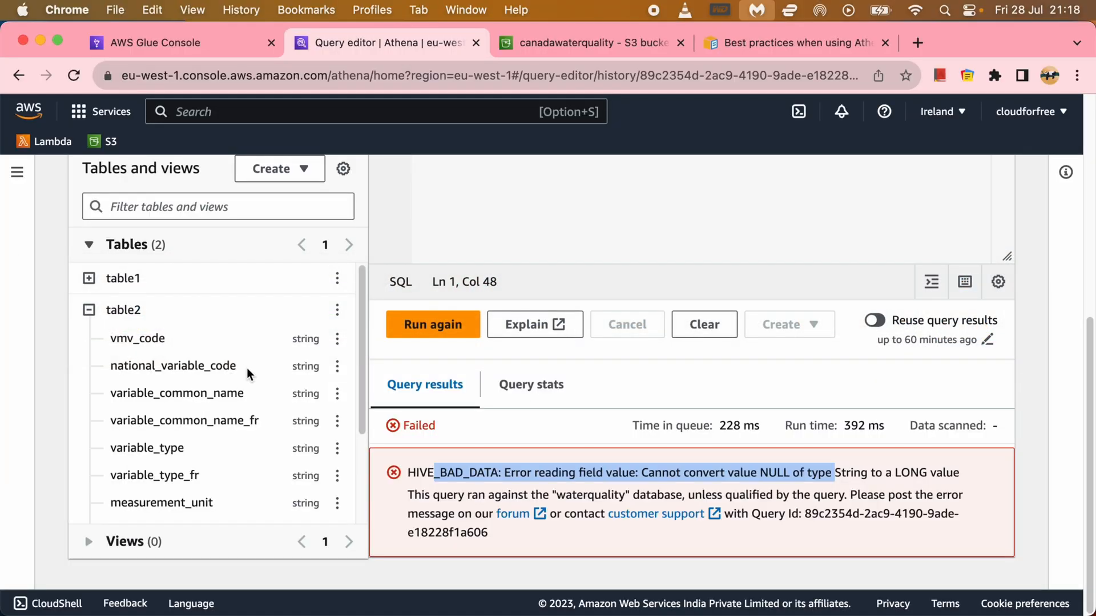
left_click(167, 43)
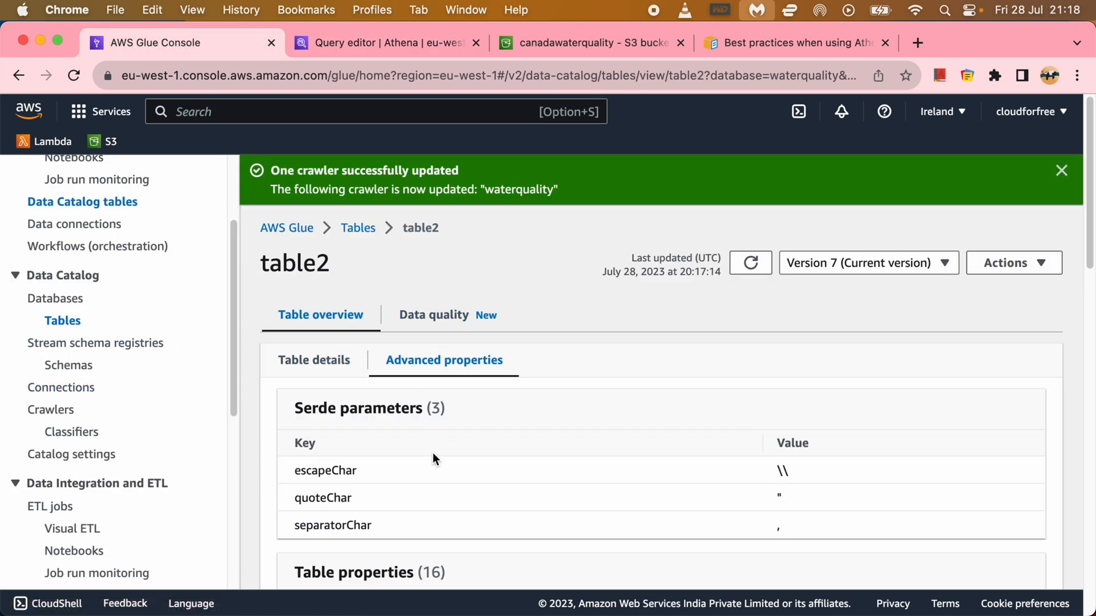
scroll(433, 459, "down", 15)
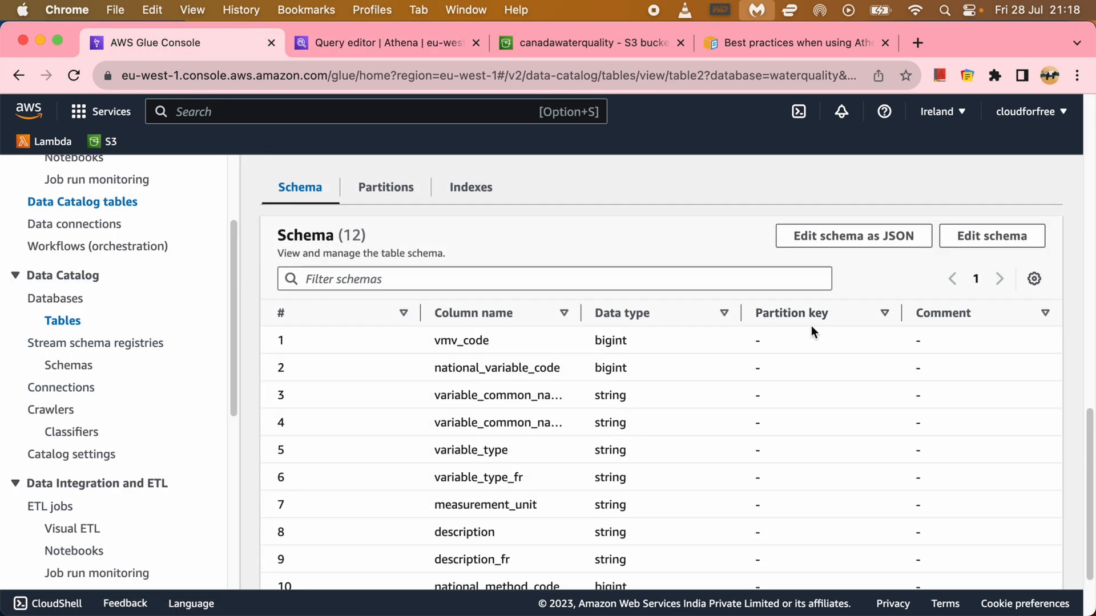
left_click(981, 245)
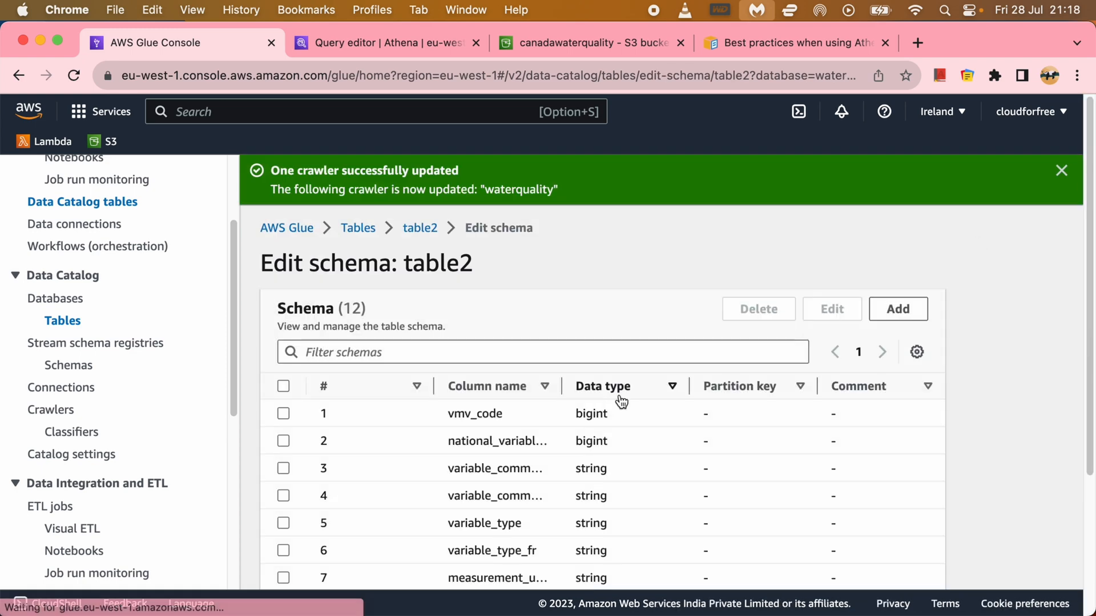
Change the data type of column 10, national_method_code, to string and save the schema as a new table version
scroll(612, 399, "down", 5)
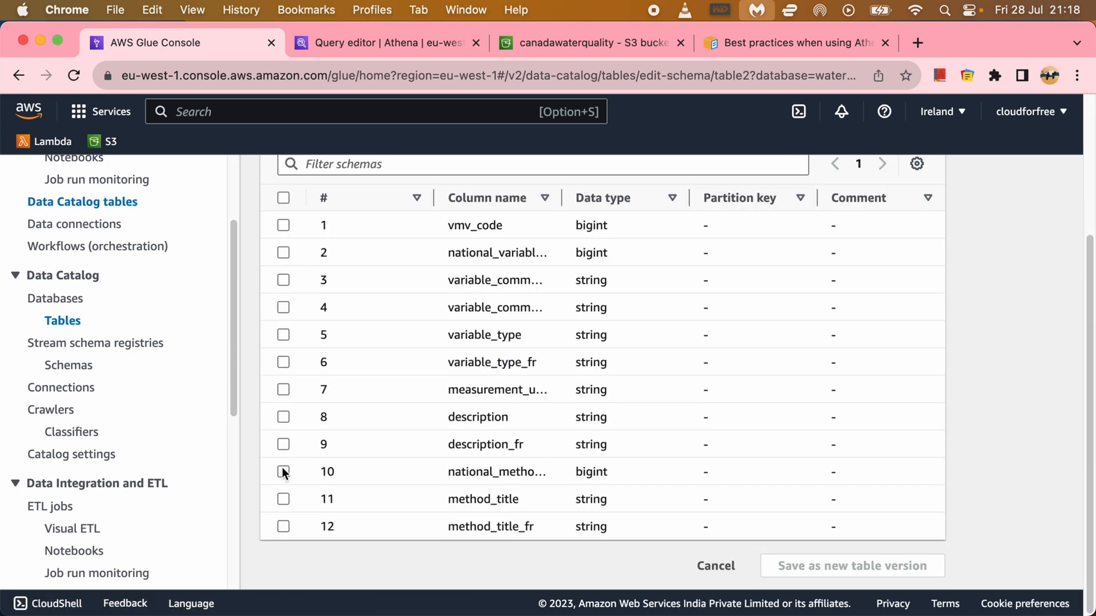
left_click(284, 472)
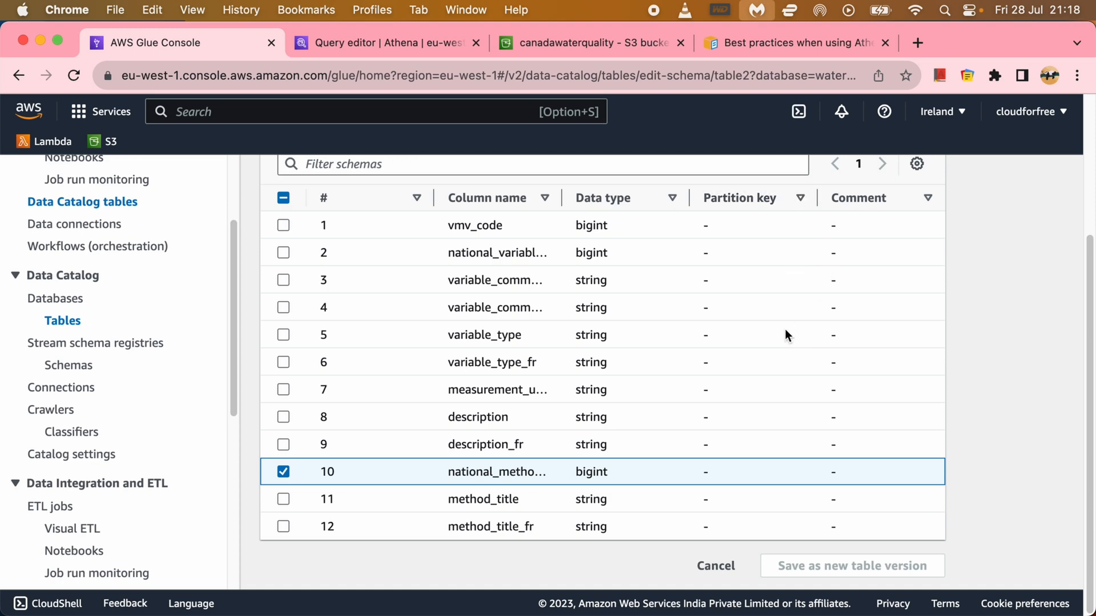
scroll(785, 336, "up", 5)
left_click(831, 309)
left_click(487, 368)
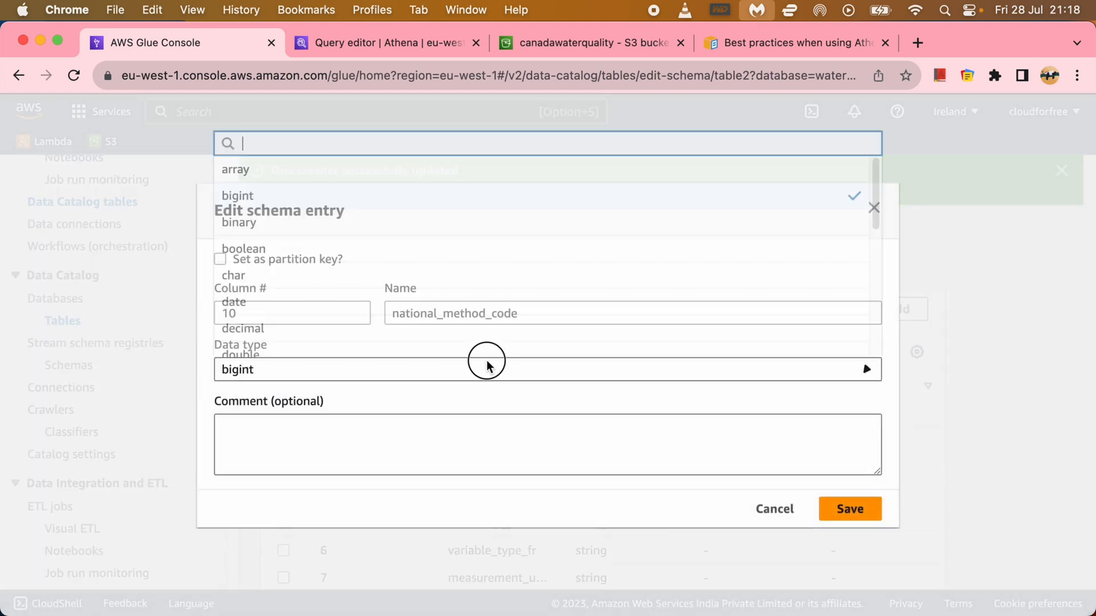
scroll(416, 338, "down", 5)
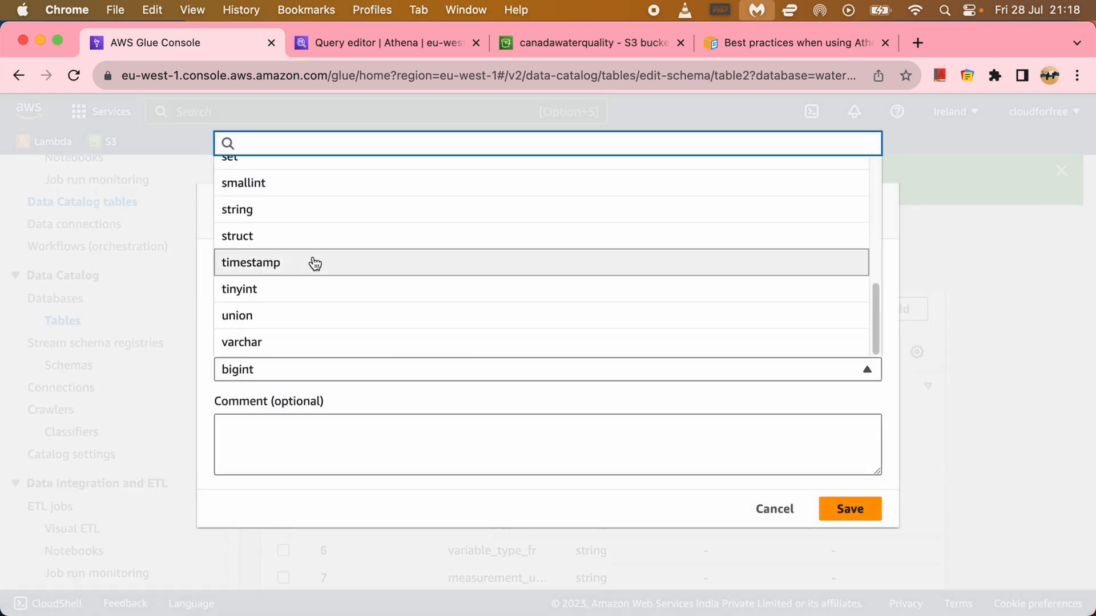
left_click(315, 212)
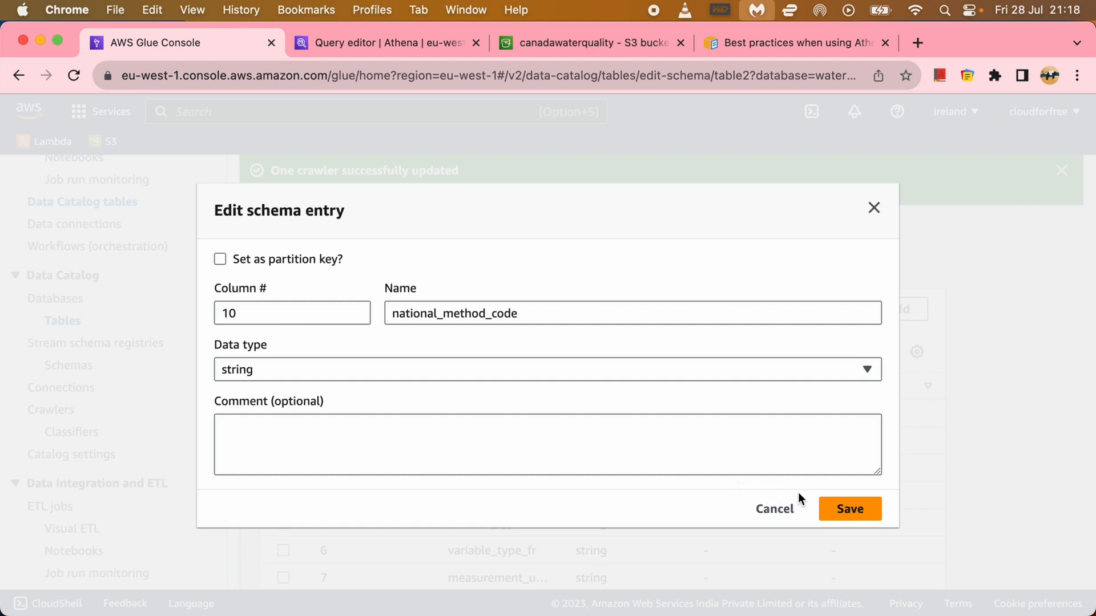
left_click(846, 518)
scroll(693, 497, "down", 4)
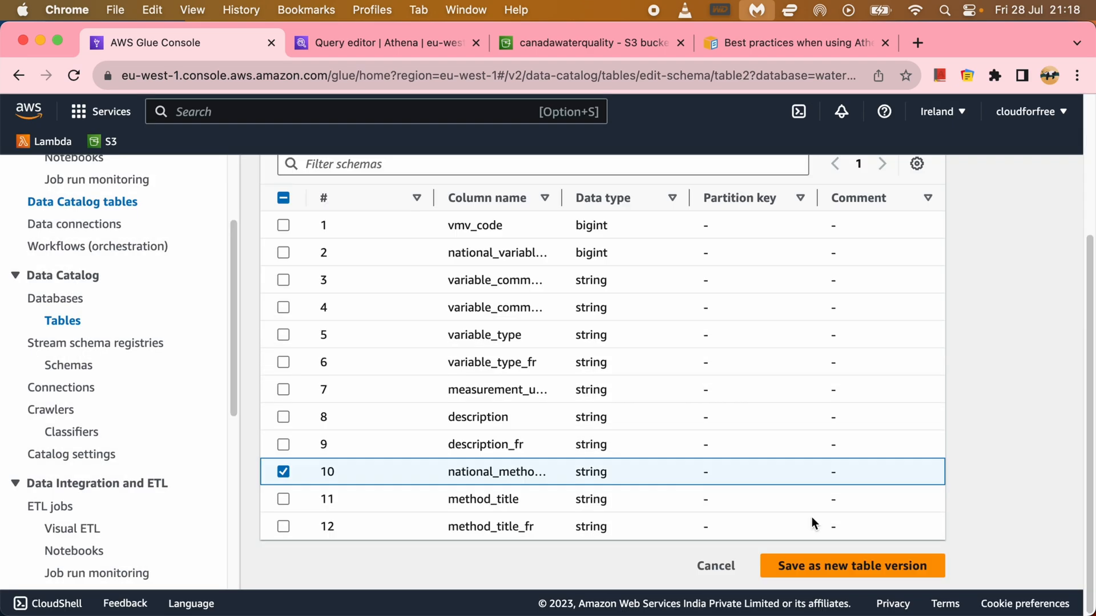
left_click(847, 565)
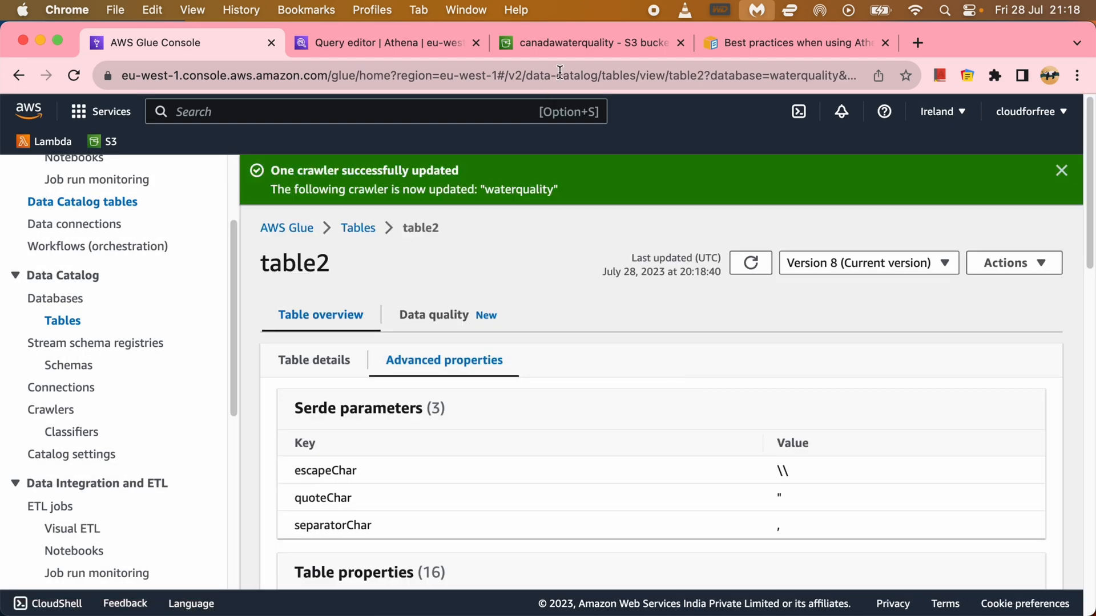
Switch to the Athena query editor and run the table2 SELECT query again
left_click(392, 42)
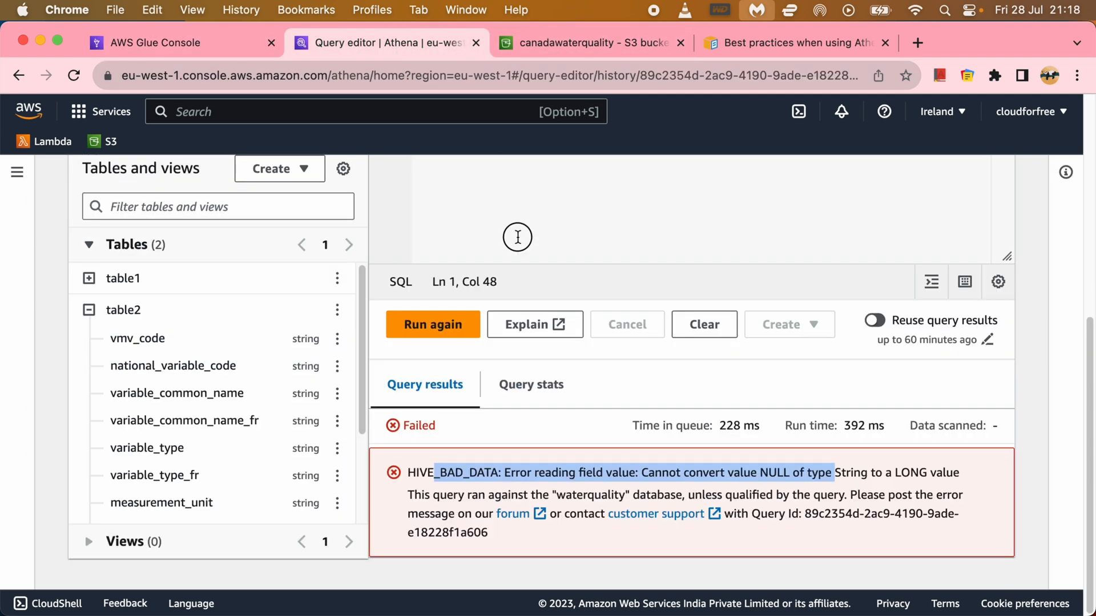
scroll(516, 234, "up", 3)
left_click(434, 409)
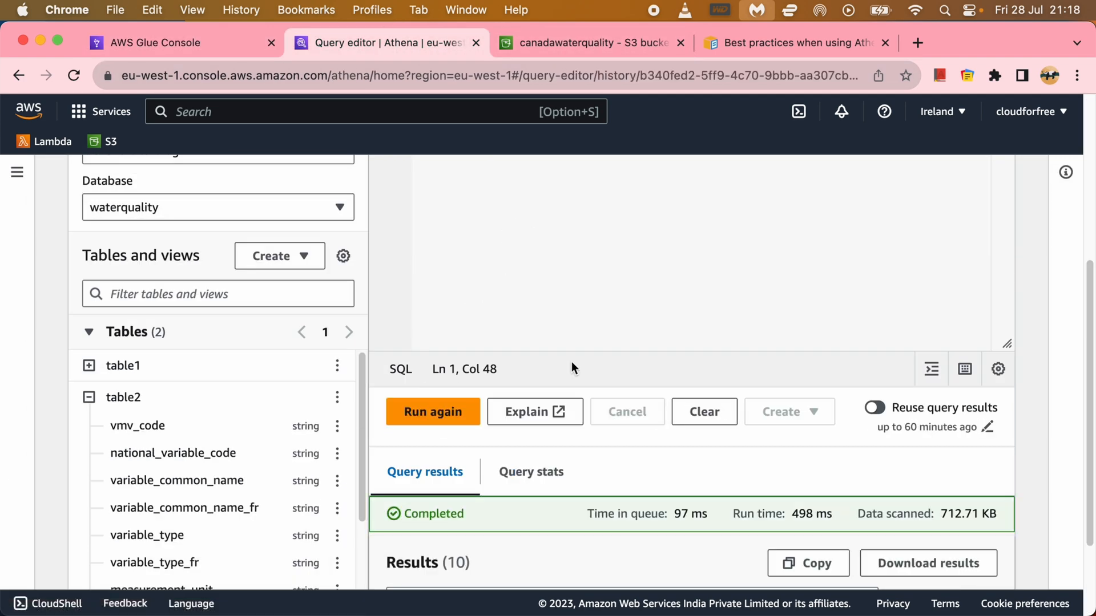
Examine the query results across all columns, including the national_method_code values, and review the SELECT statement
scroll(570, 368, "down", 7)
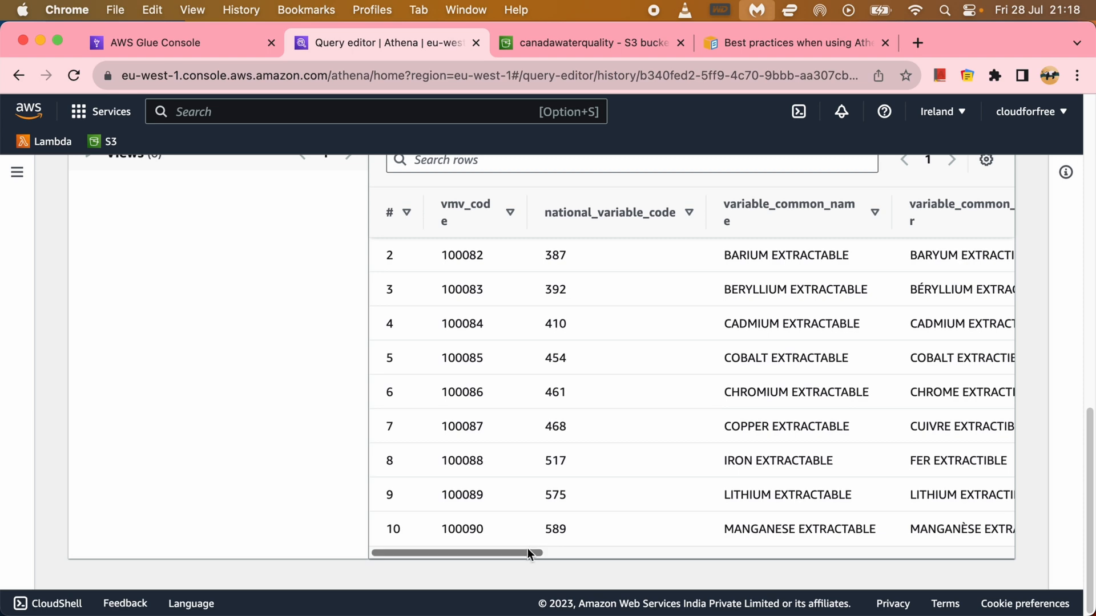
left_click_drag(529, 552, 852, 553)
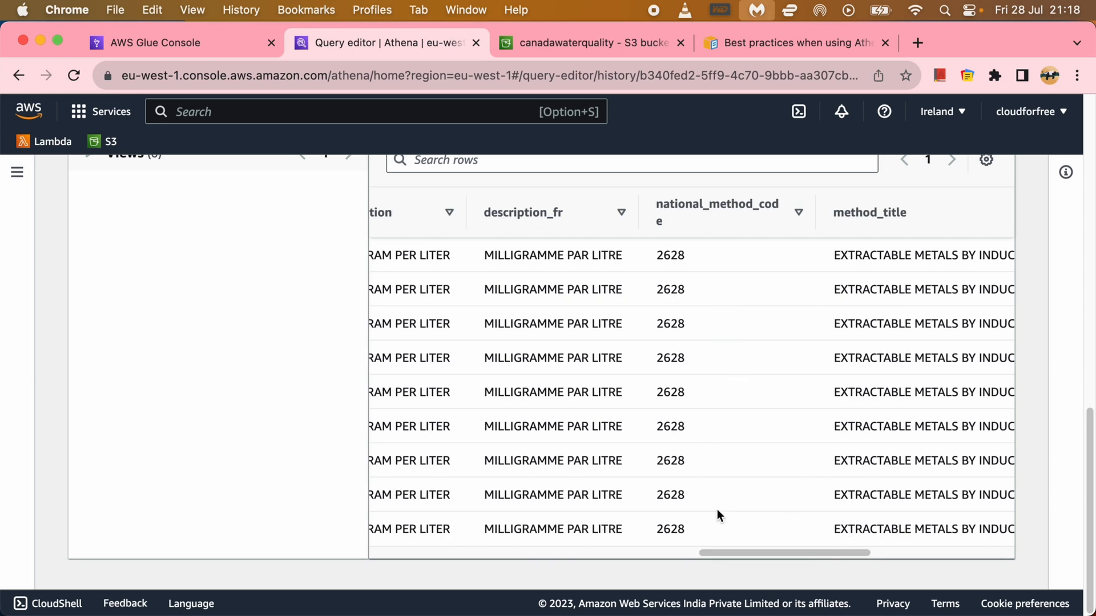
scroll(717, 510, "up", 2)
scroll(718, 509, "down", 1)
left_click_drag(717, 549, 384, 521)
scroll(647, 358, "up", 10)
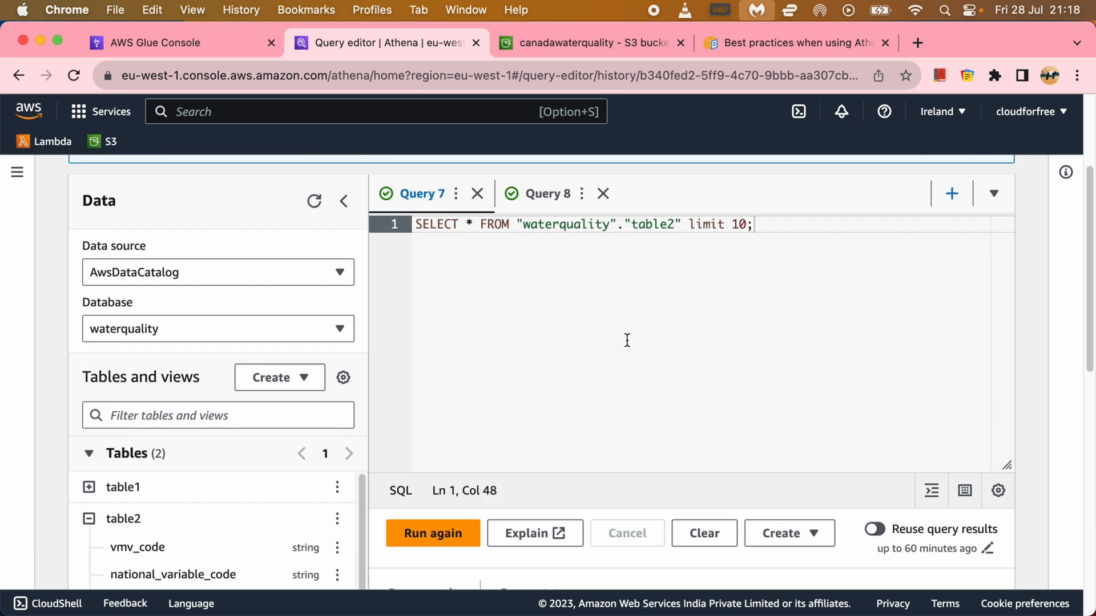
Compare the vmv_code, national_variable_code and variable_common_name values in the first result rows
scroll(626, 340, "down", 6)
scroll(750, 363, "down", 2)
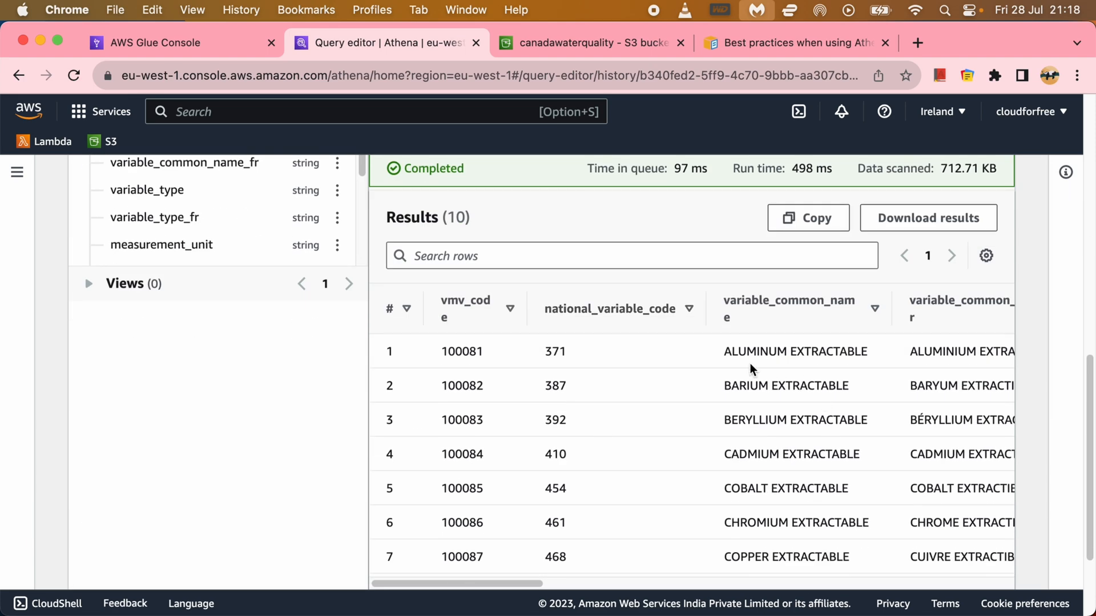
left_click_drag(722, 351, 866, 350)
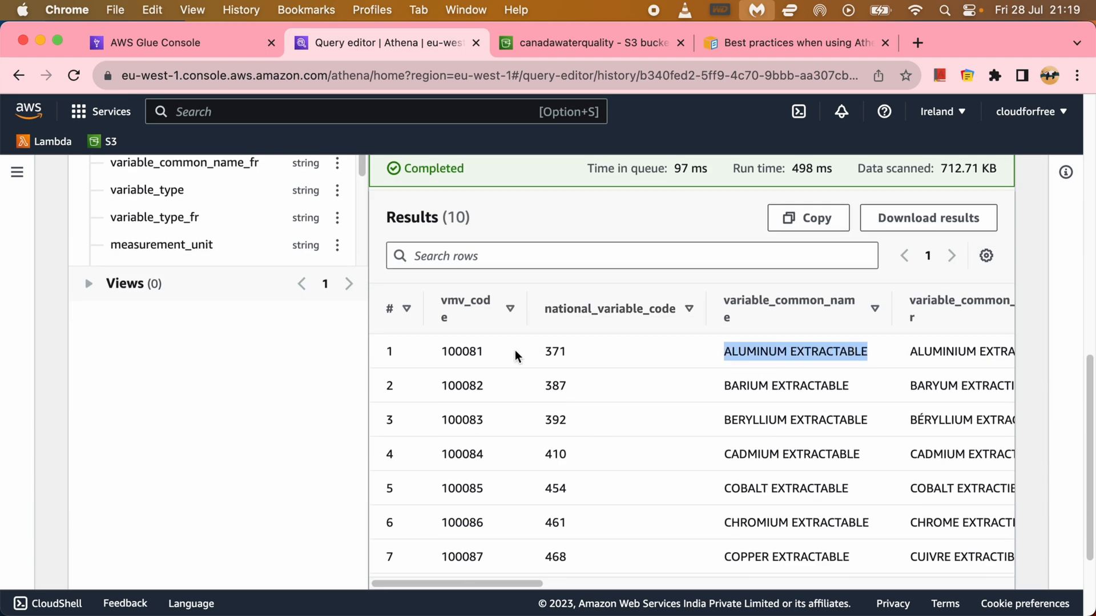
left_click_drag(445, 351, 585, 358)
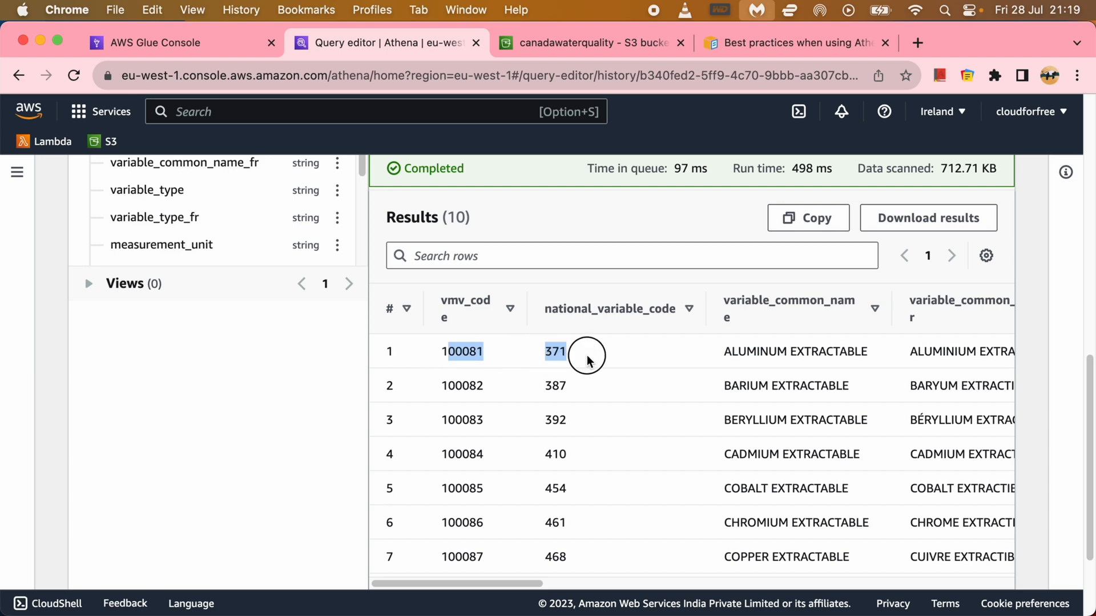
left_click_drag(446, 386, 587, 384)
left_click(655, 399)
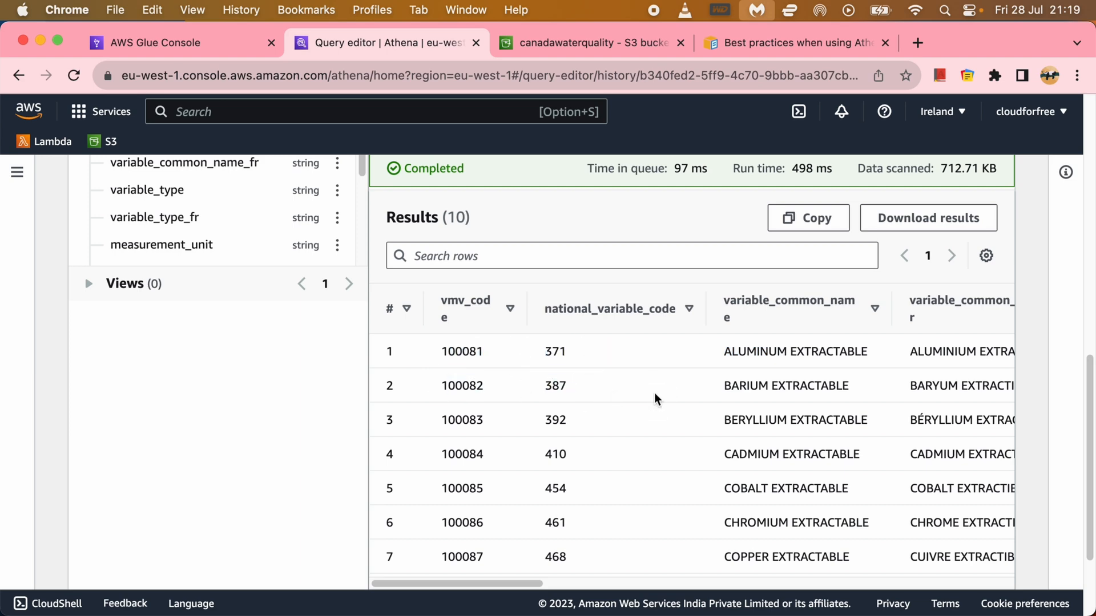
scroll(653, 399, "up", 6)
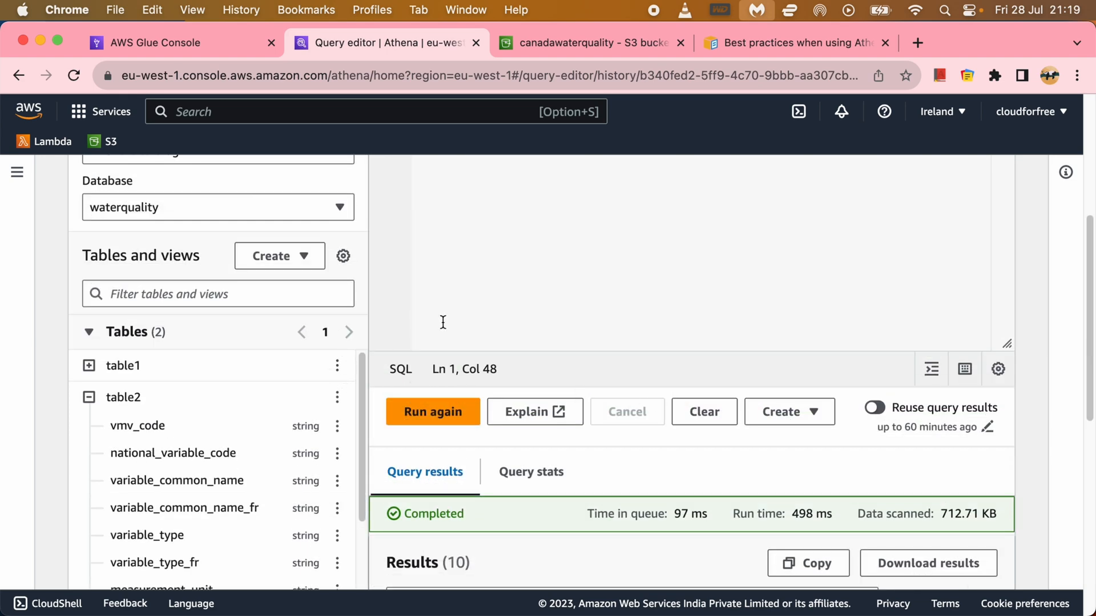
Run the waterquality crawler in AWS Glue and refresh the crawlers list for its state
left_click(214, 42)
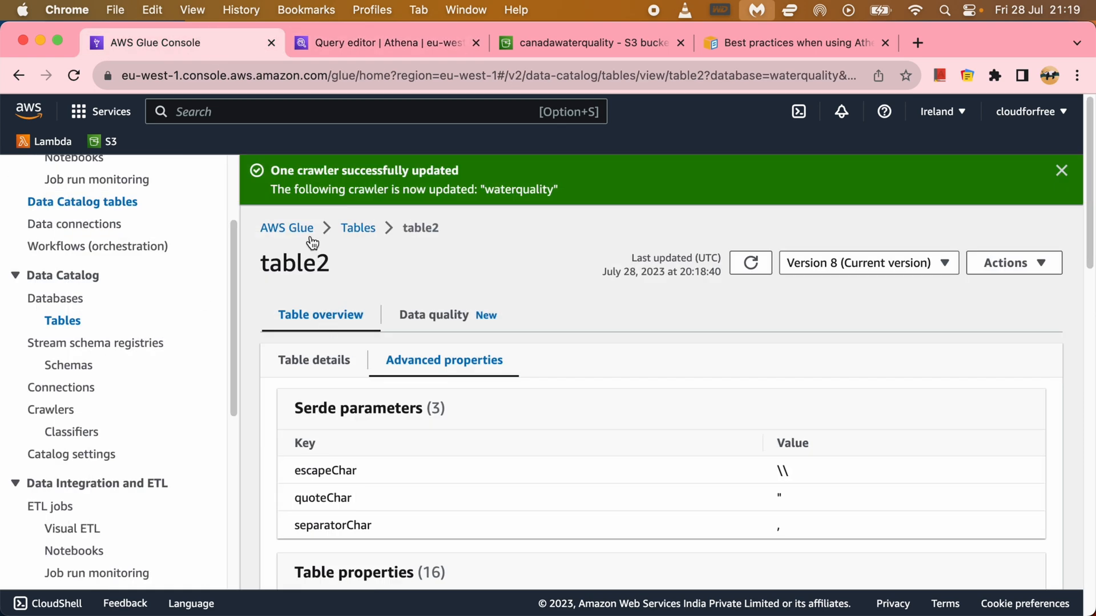
left_click(73, 411)
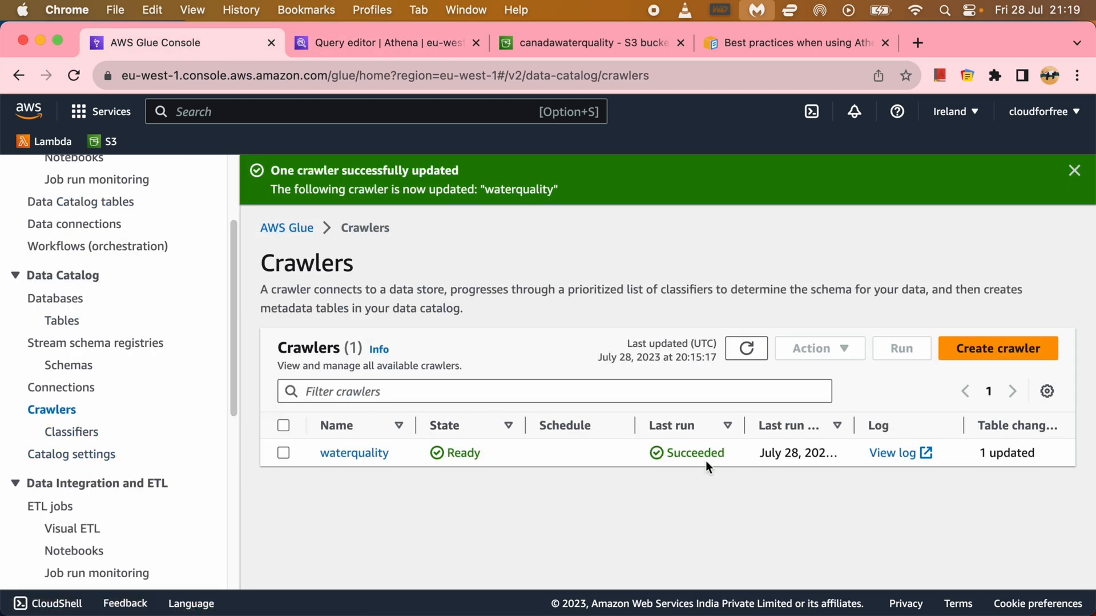
left_click(283, 453)
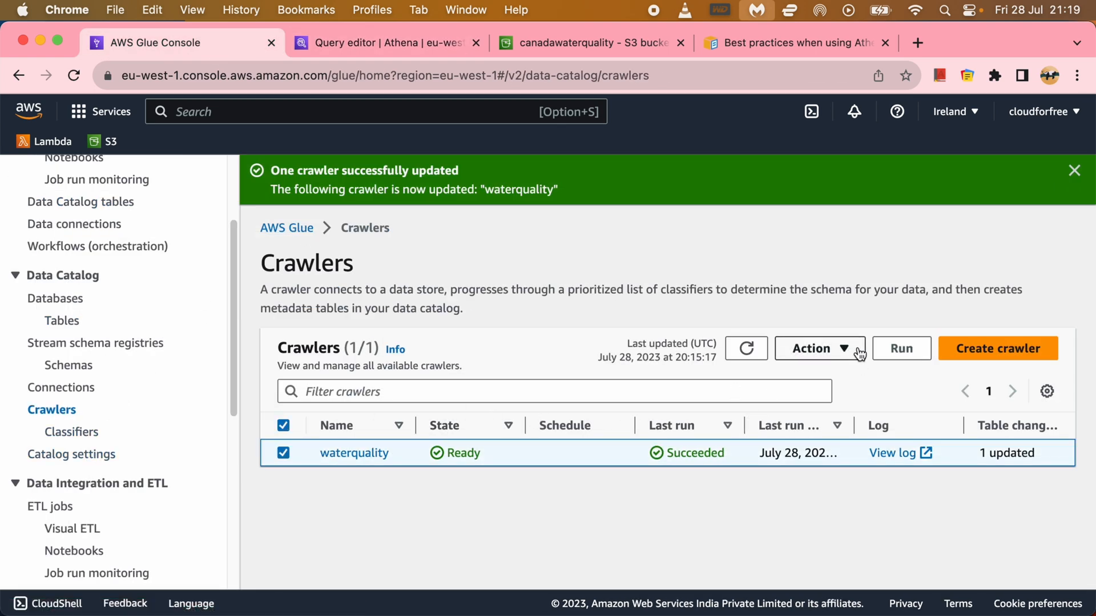
left_click(903, 349)
left_click(748, 349)
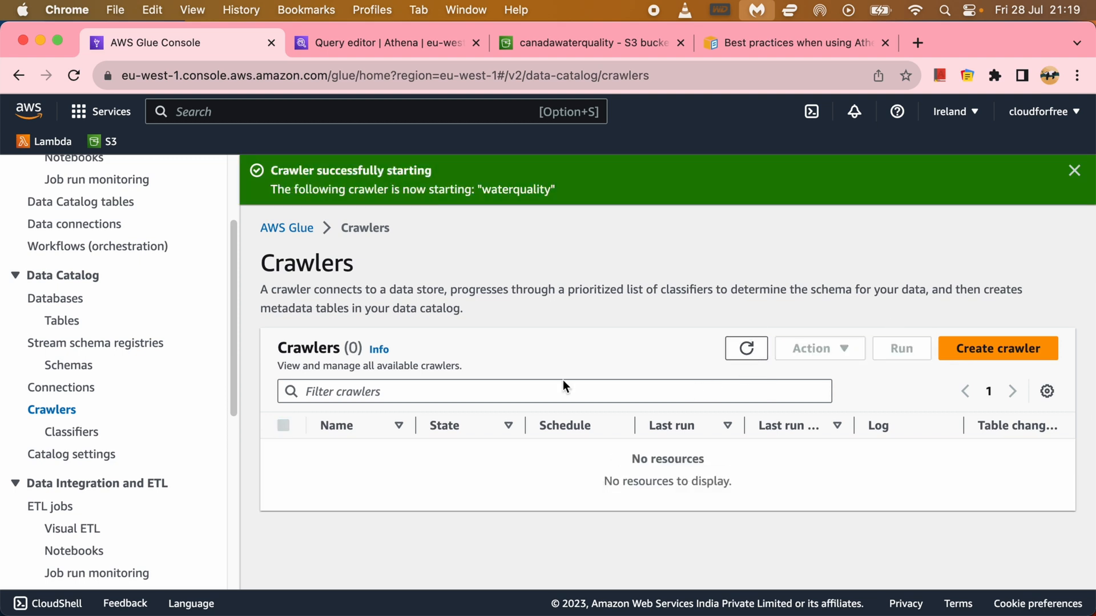
left_click(747, 351)
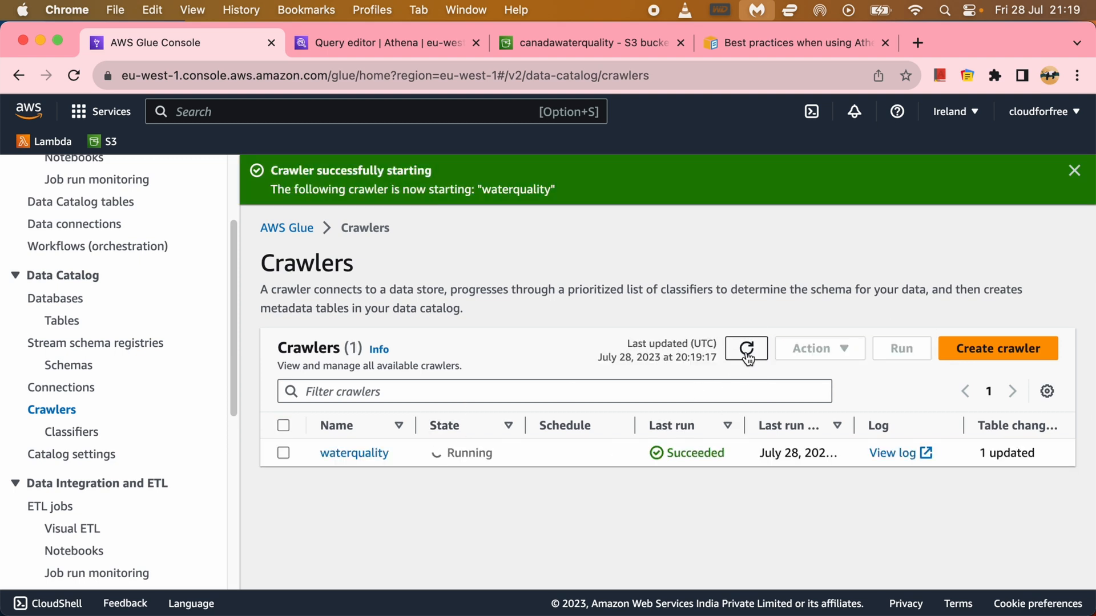
Open the waterquality crawler's details and refresh its list of crawler runs
left_click(363, 455)
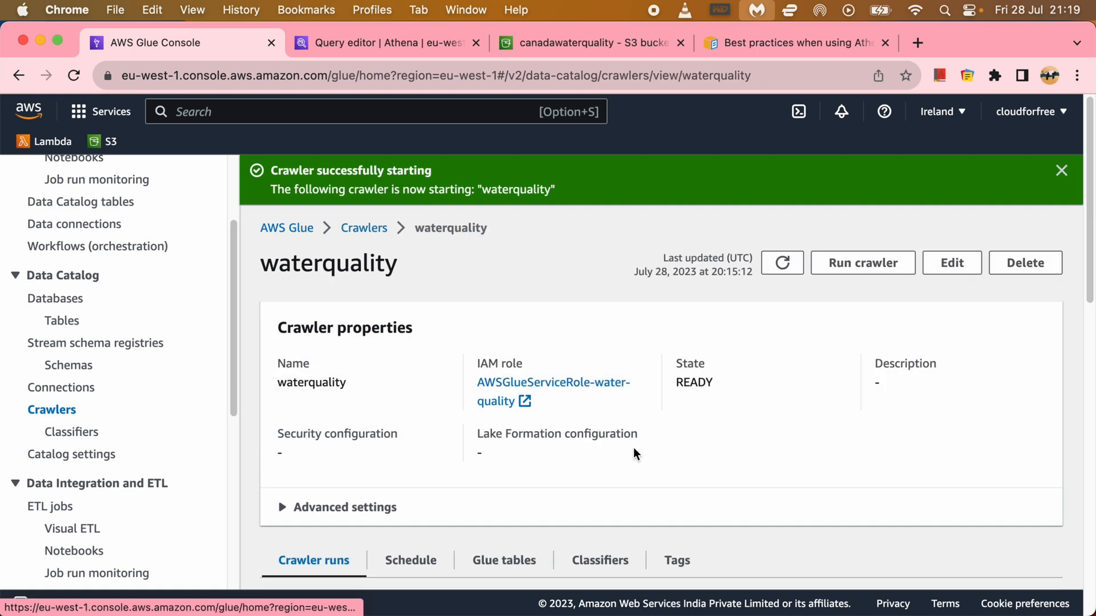
scroll(740, 524, "down", 5)
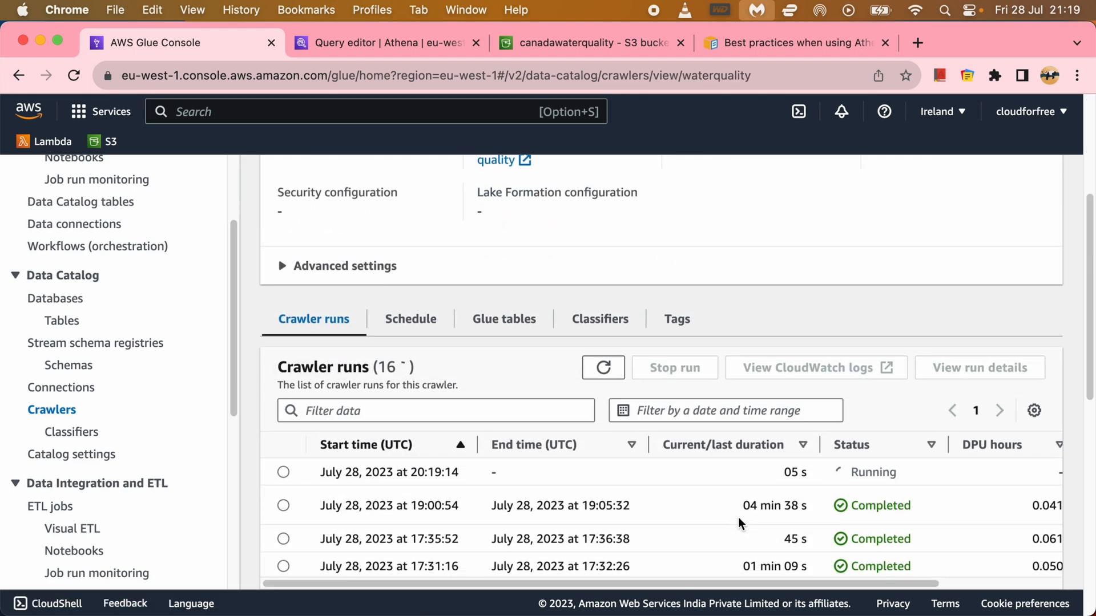
left_click(603, 364)
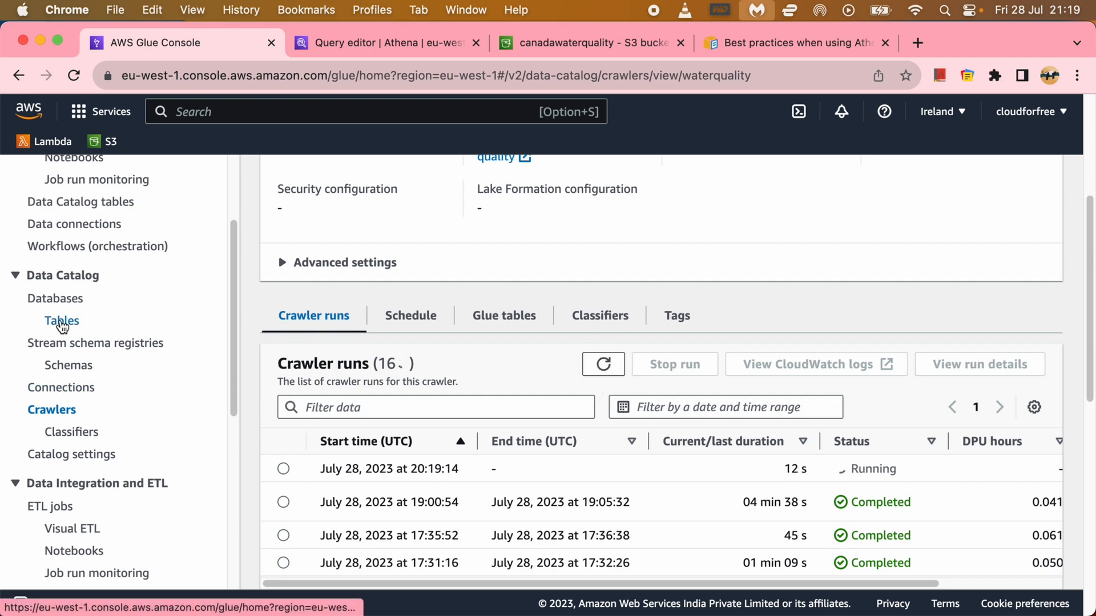
Open the Glue tables list, then review the table2 query in the Athena query editor
left_click(63, 323)
left_click(406, 50)
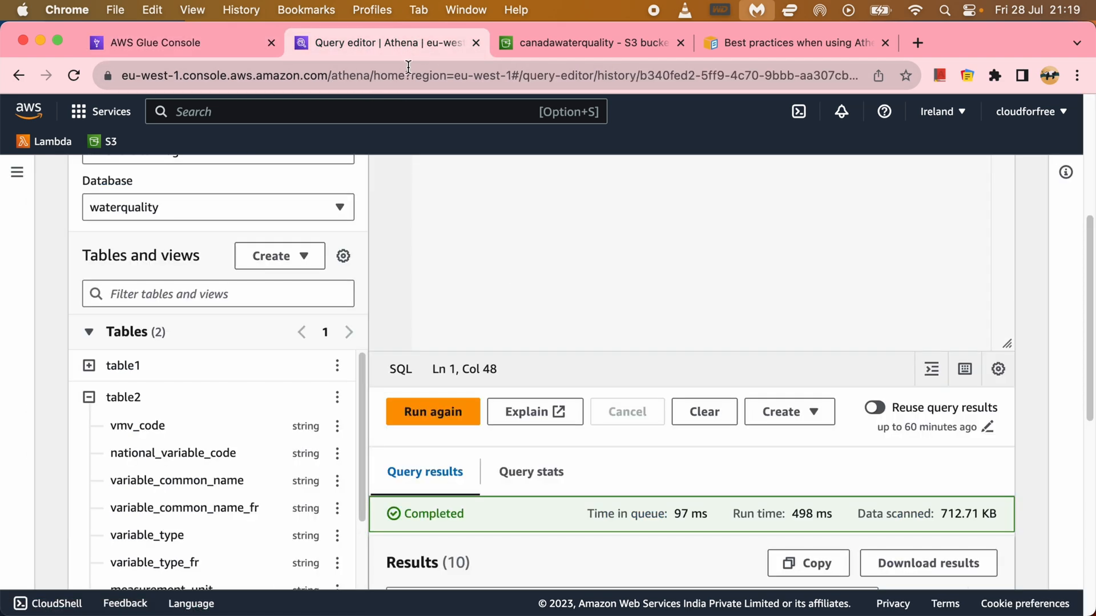
scroll(524, 348, "up", 3)
scroll(525, 347, "down", 1)
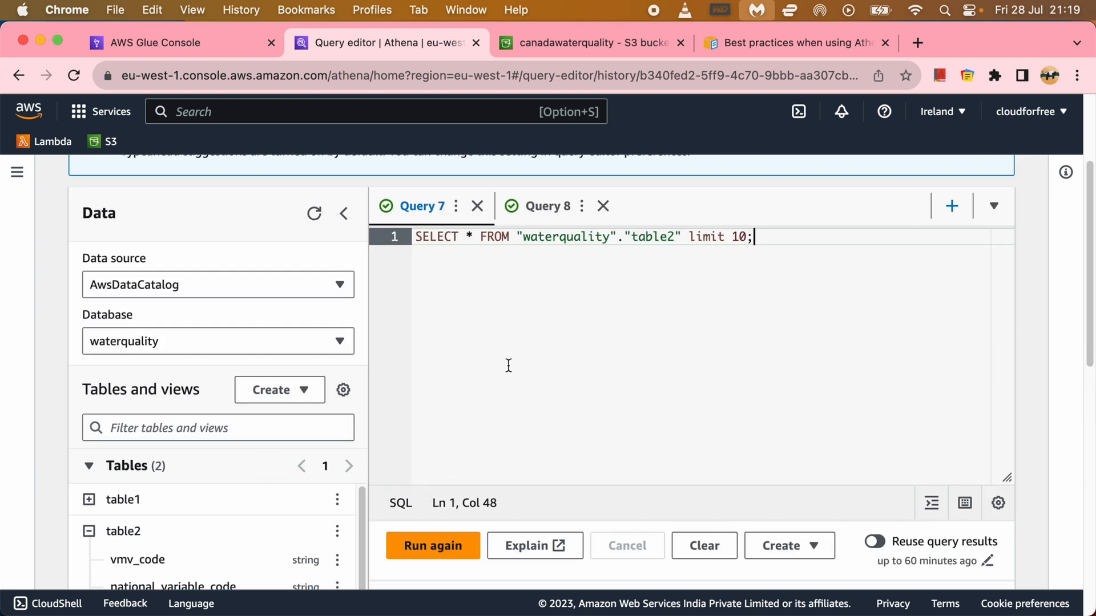
Return to the Glue crawlers list, refresh it and check the waterquality crawler's current run status
left_click(242, 50)
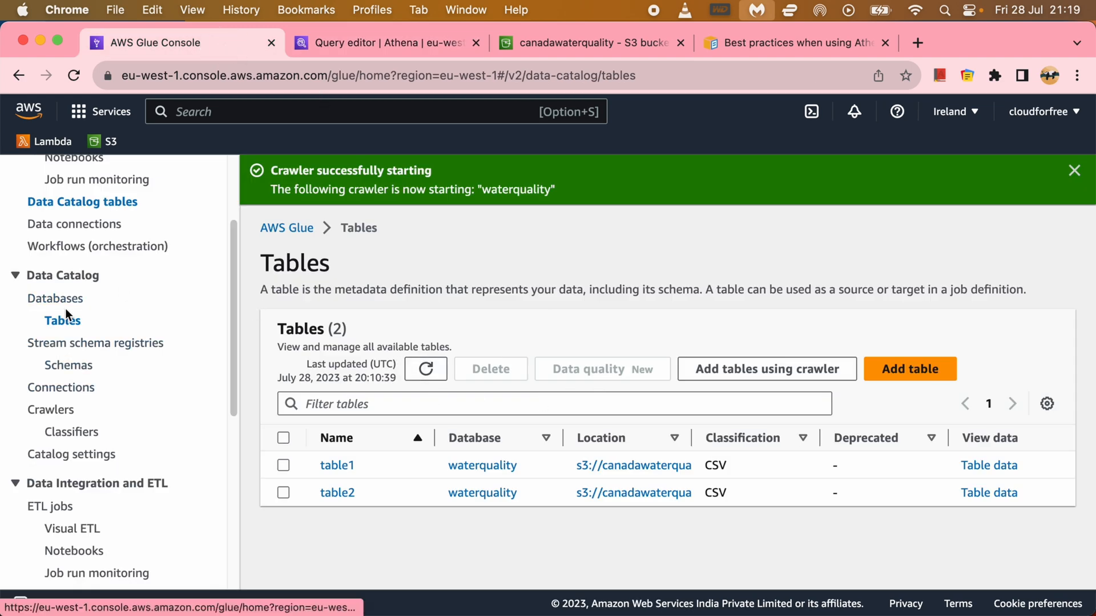
left_click(63, 410)
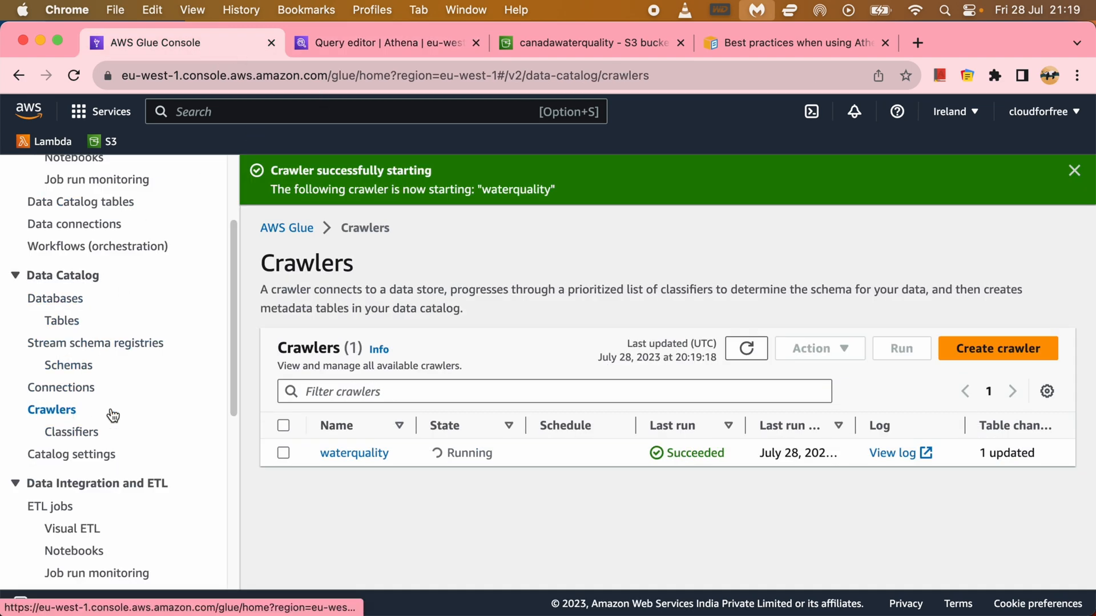
left_click(746, 348)
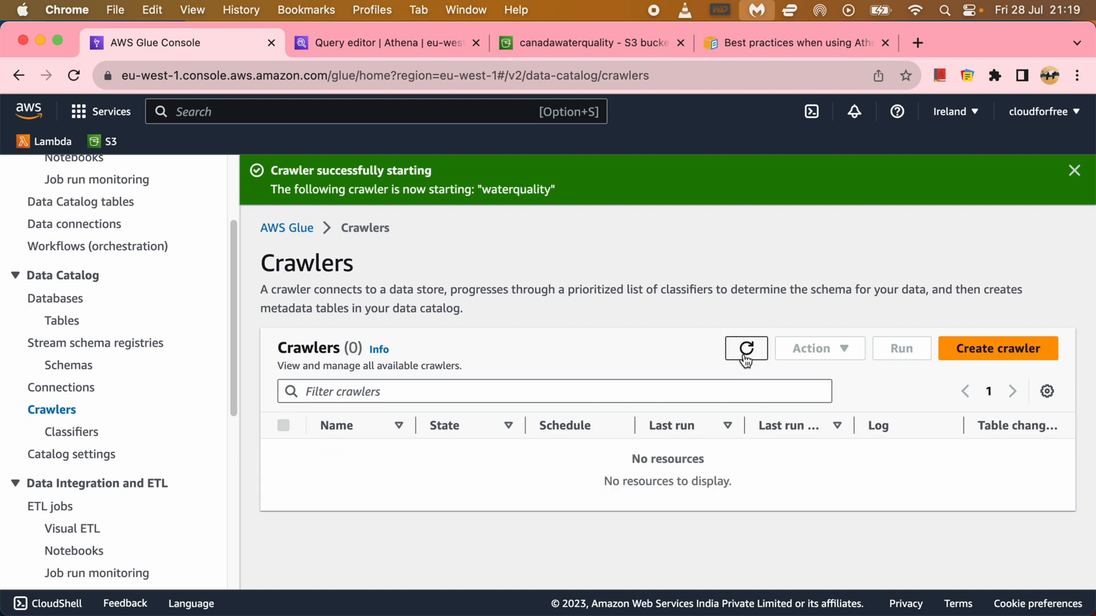
left_click(356, 457)
scroll(704, 453, "down", 5)
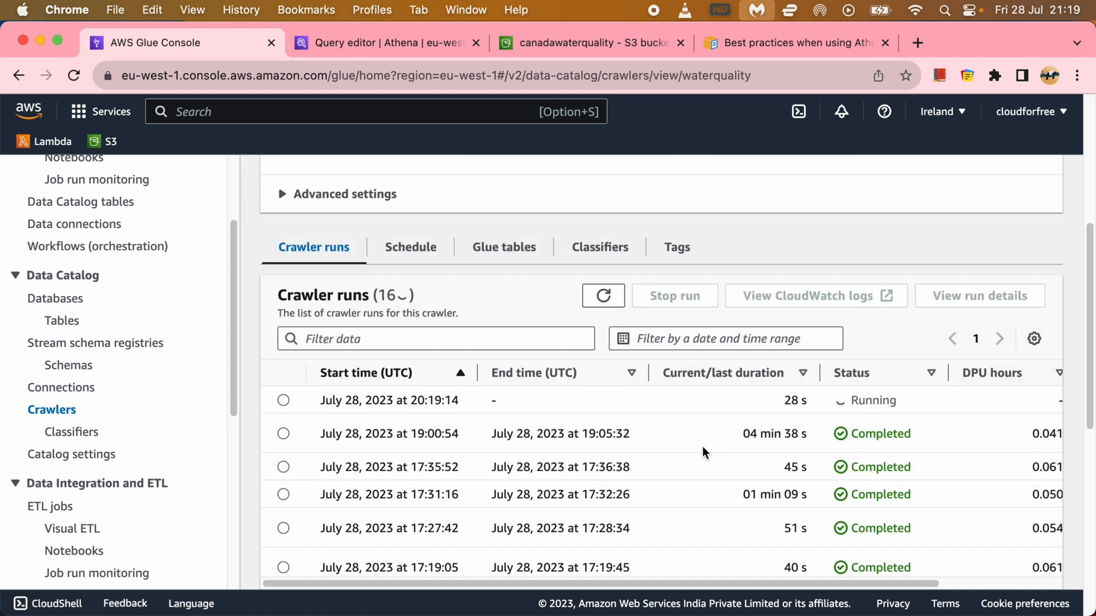
Refresh the waterquality crawler's run list and check the current run's status
left_click(603, 296)
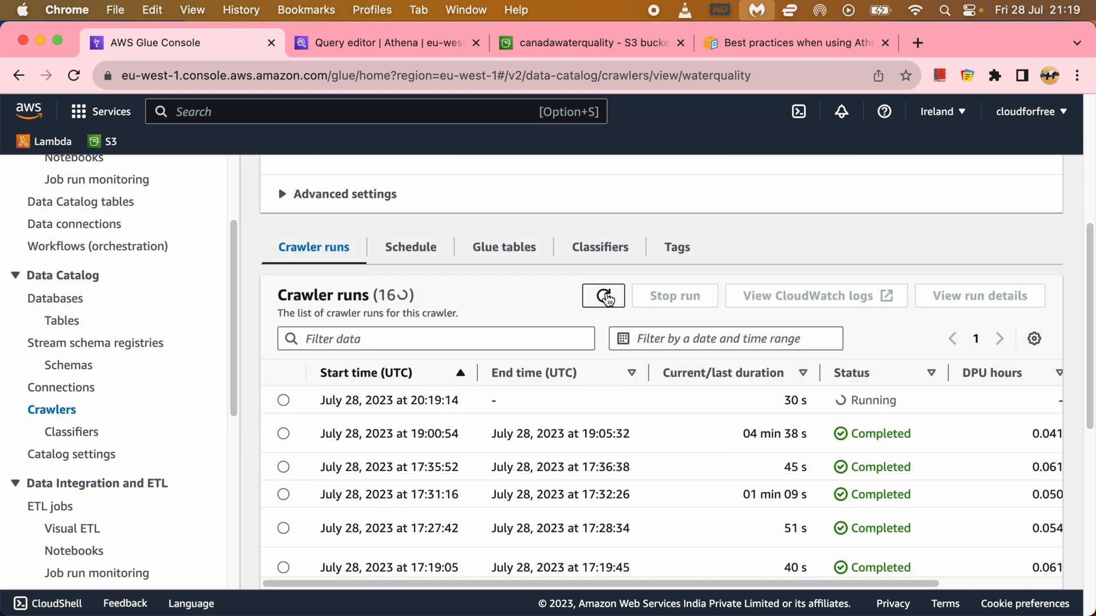
left_click(604, 296)
scroll(735, 360, "down", 1)
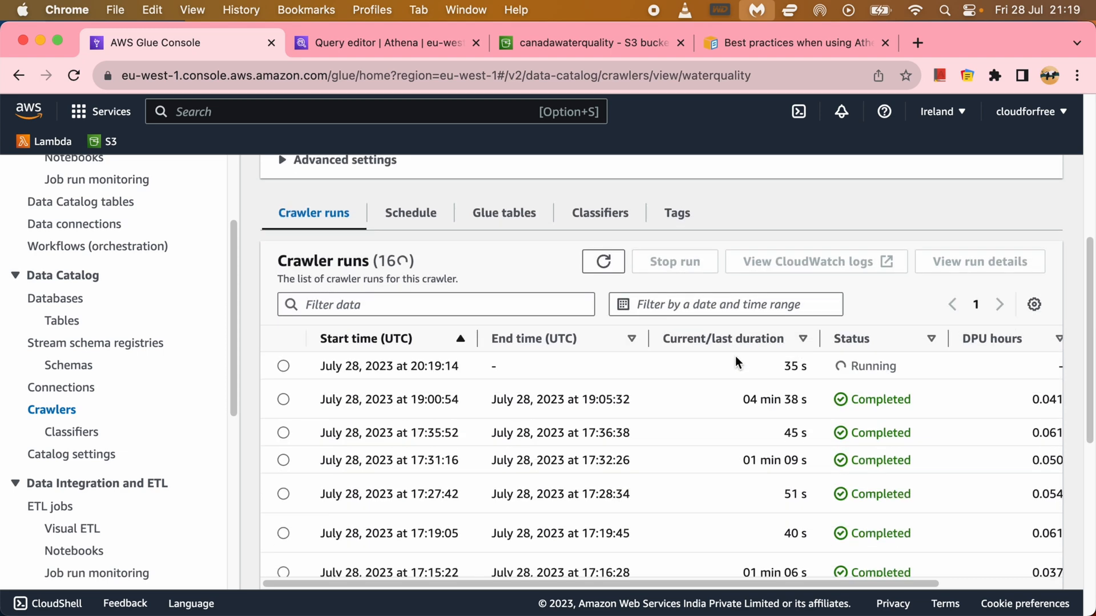
scroll(737, 361, "up", 2)
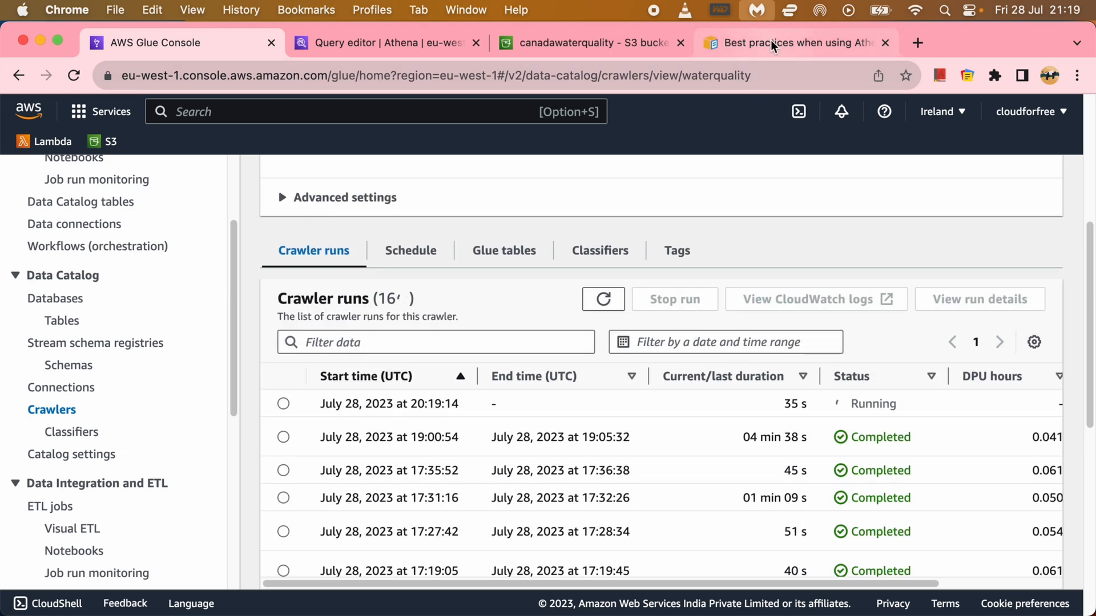
scroll(667, 389, "up", 5)
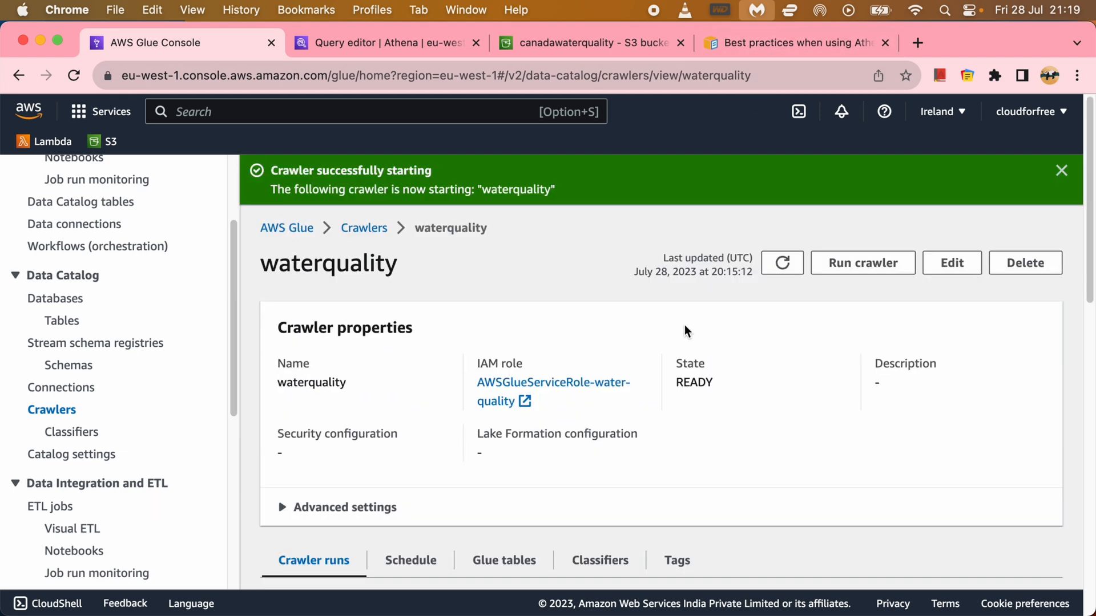
Open the Athena guide on Glue best practices and examine its section on CSV data enclosed in quotes
left_click(766, 46)
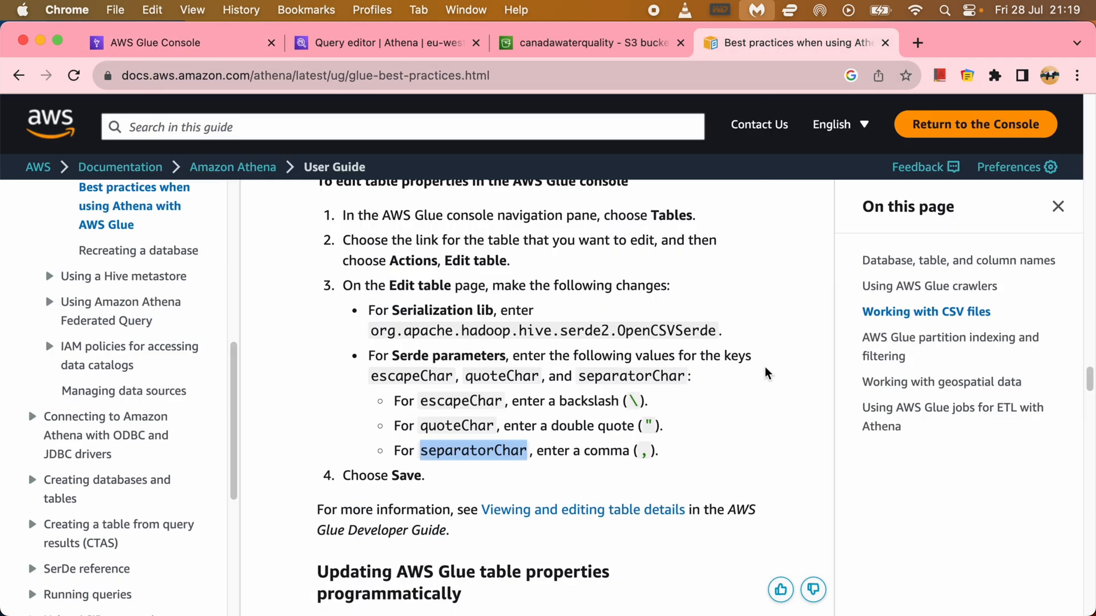
scroll(766, 374, "up", 5)
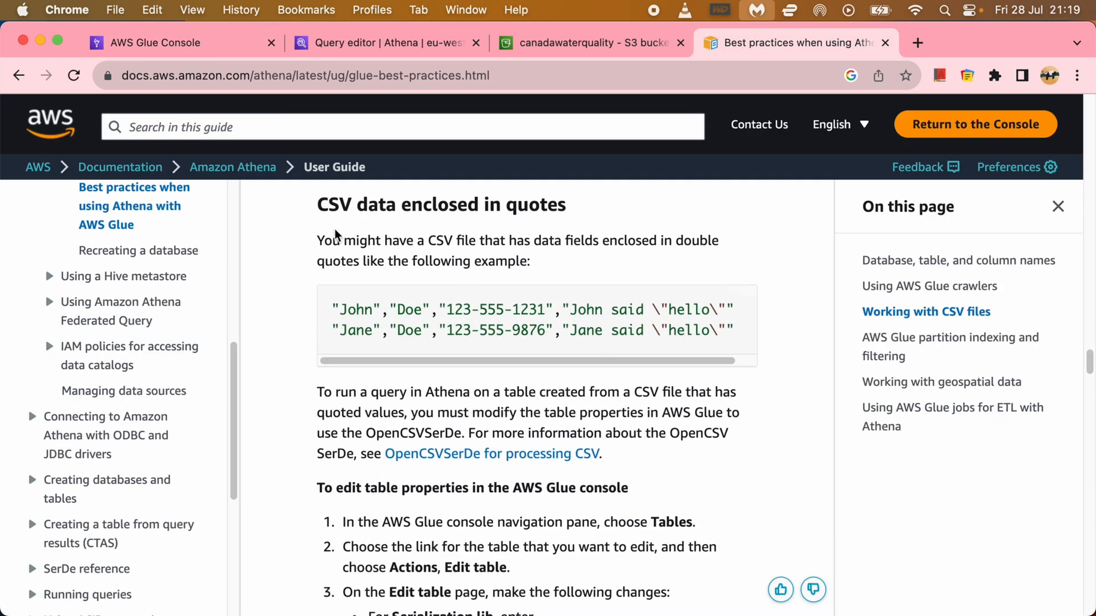
left_click_drag(318, 207, 758, 345)
left_click(687, 436)
left_click_drag(233, 422, 239, 234)
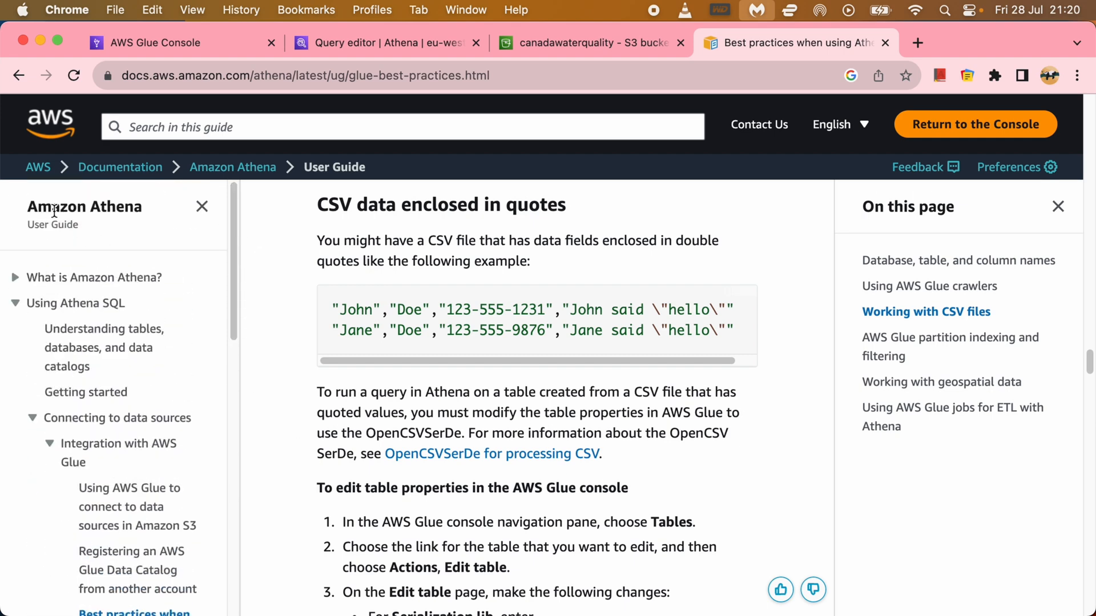
left_click_drag(30, 224, 101, 224)
left_click(535, 310)
Skim the rest of the best practices guide, from editing table properties and CSV headers to working with geospatial data
scroll(655, 394, "up", 5)
scroll(654, 394, "down", 10)
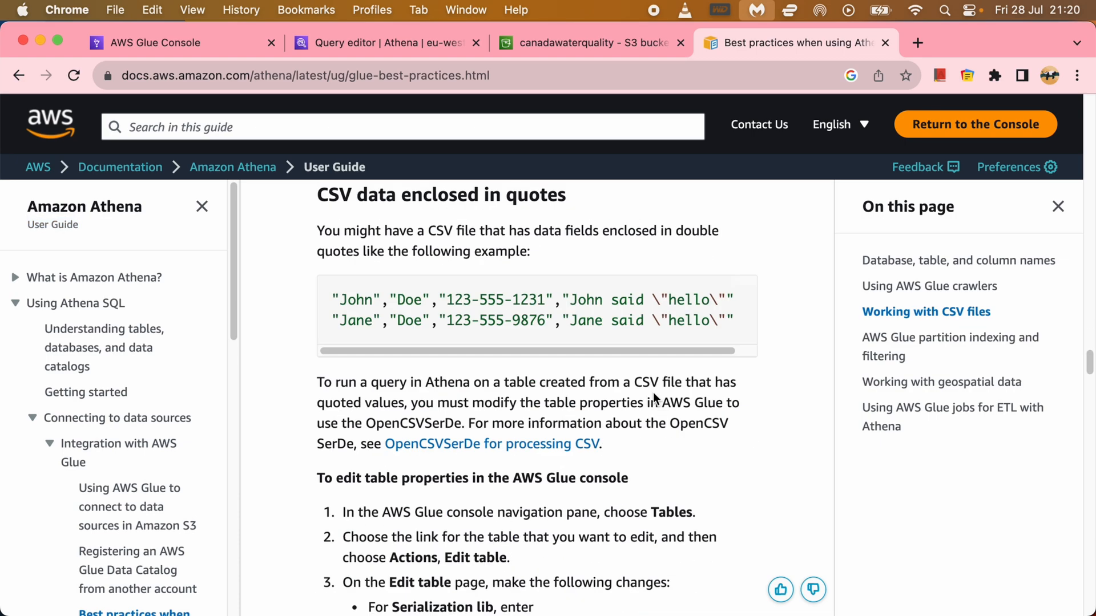
scroll(654, 394, "down", 15)
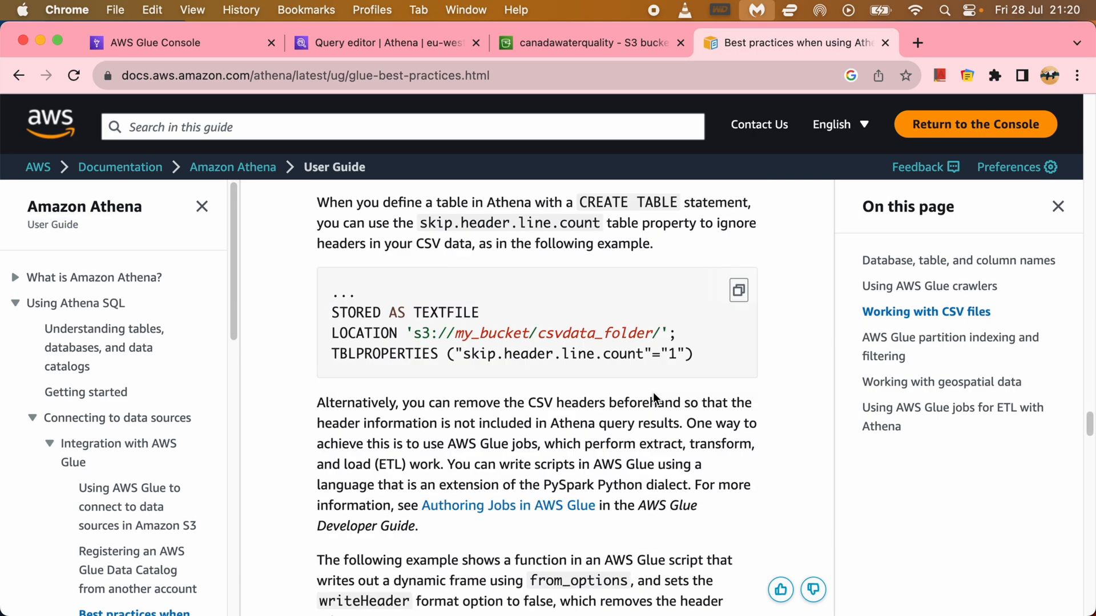
scroll(653, 392, "down", 20)
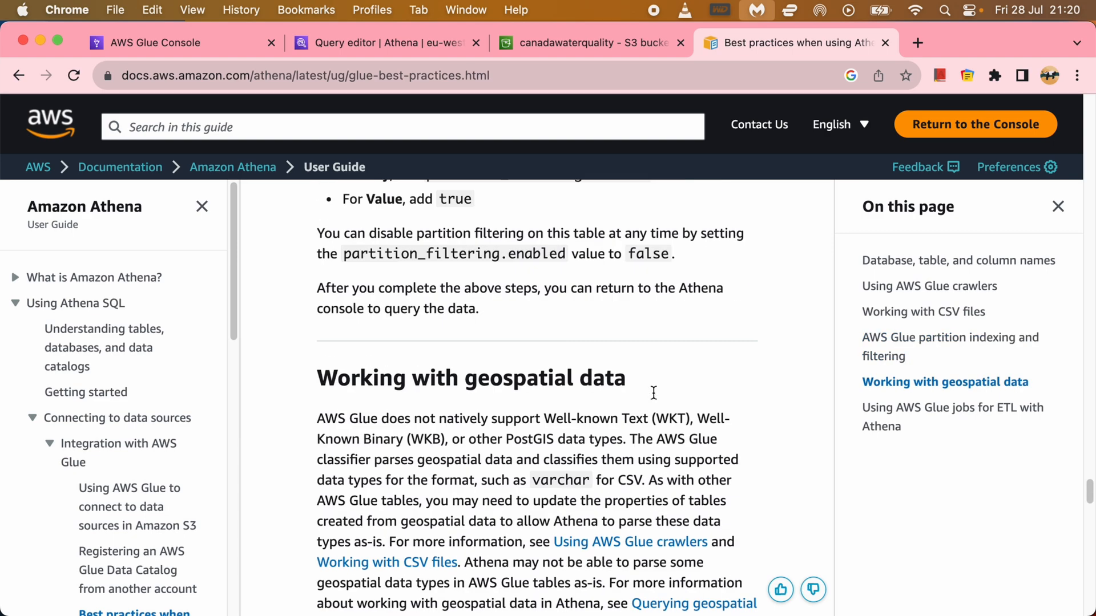
left_click_drag(234, 308, 236, 347)
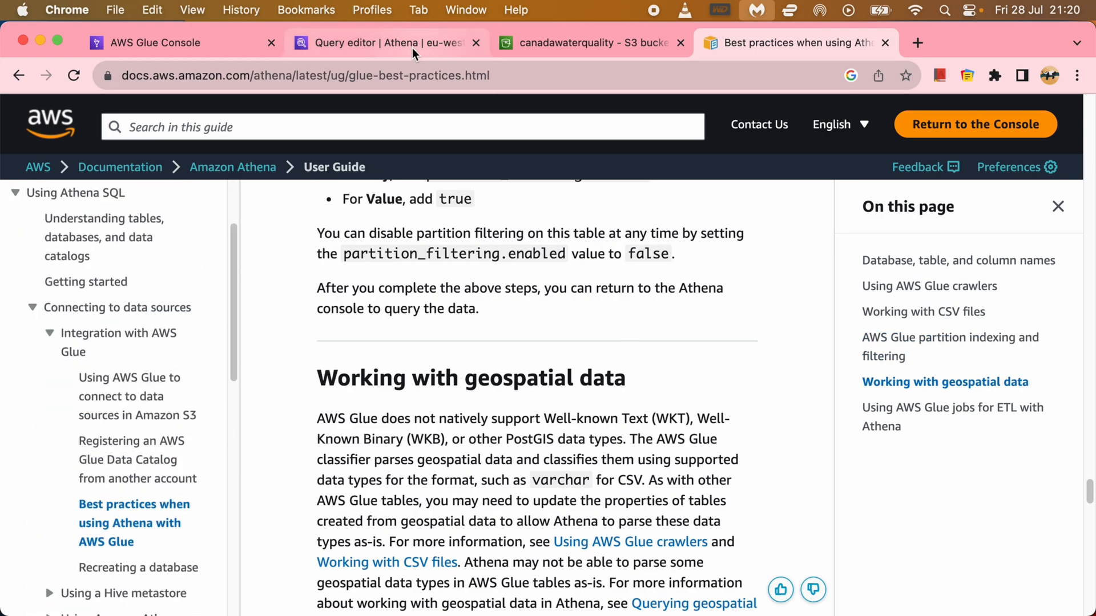
Return to the waterquality crawler's details in the Glue console and refresh its crawler runs
left_click(165, 44)
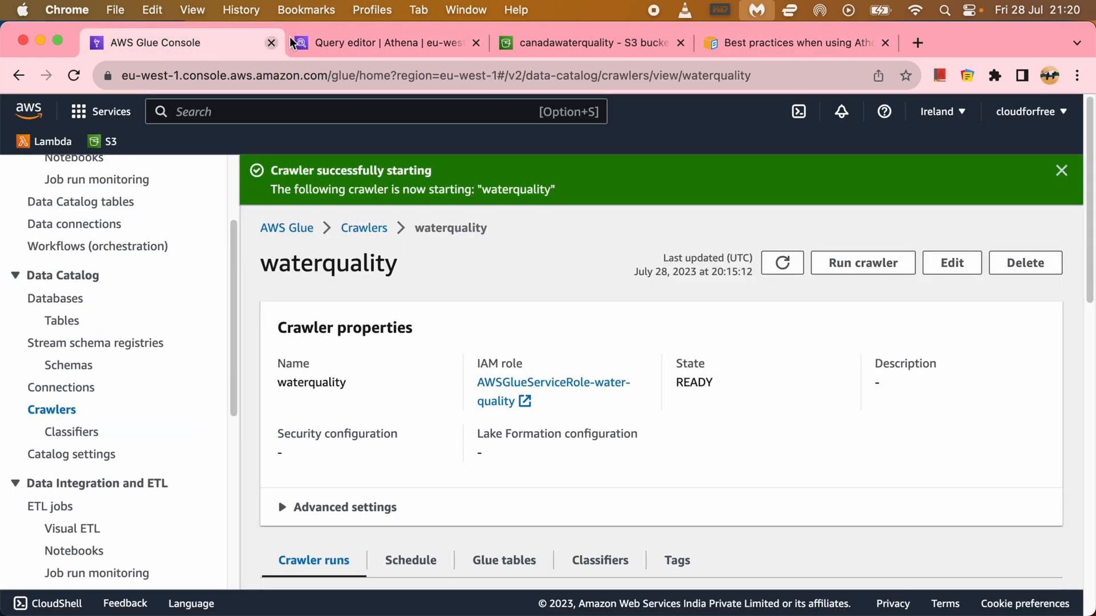
scroll(474, 355, "down", 3)
scroll(474, 356, "down", 5)
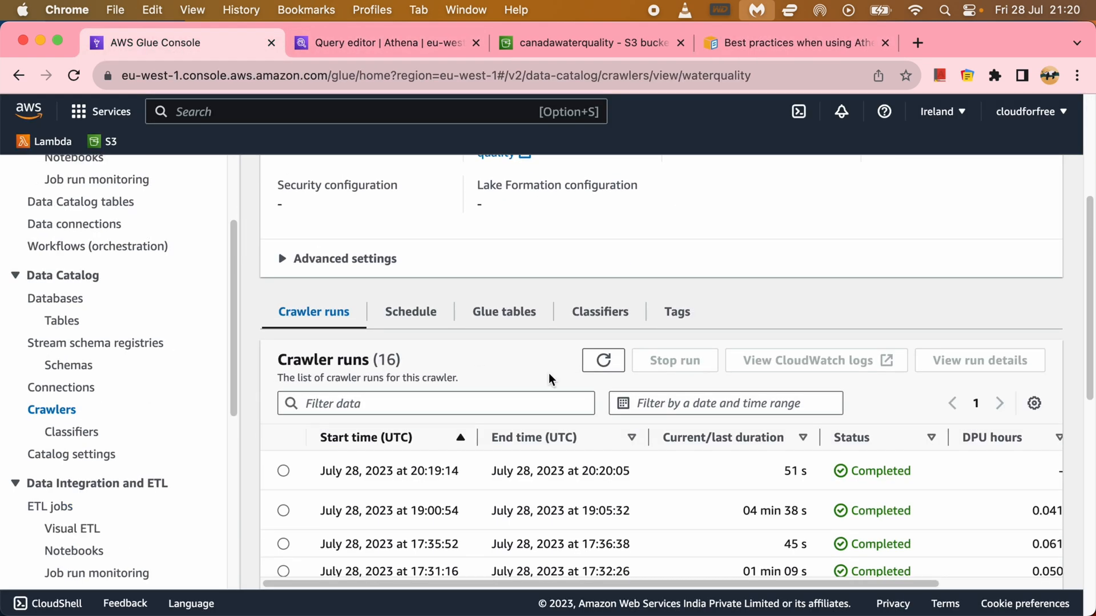
left_click(606, 363)
Rerun the table2 query limited to 10 rows in the Athena query editor and review its results
left_click(391, 36)
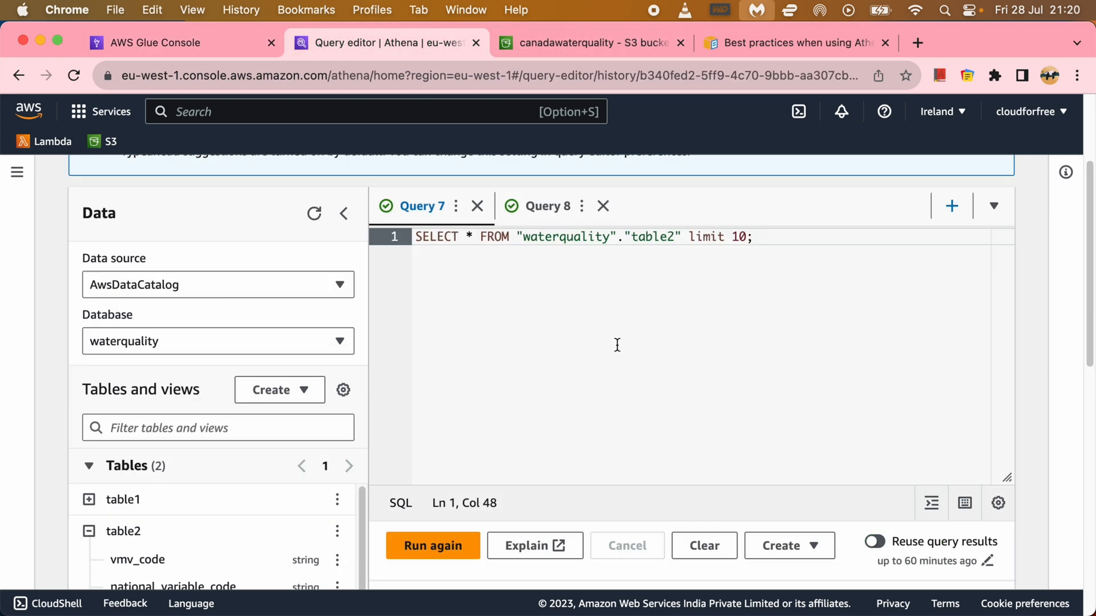
scroll(617, 344, "down", 3)
left_click(464, 446)
scroll(607, 345, "down", 3)
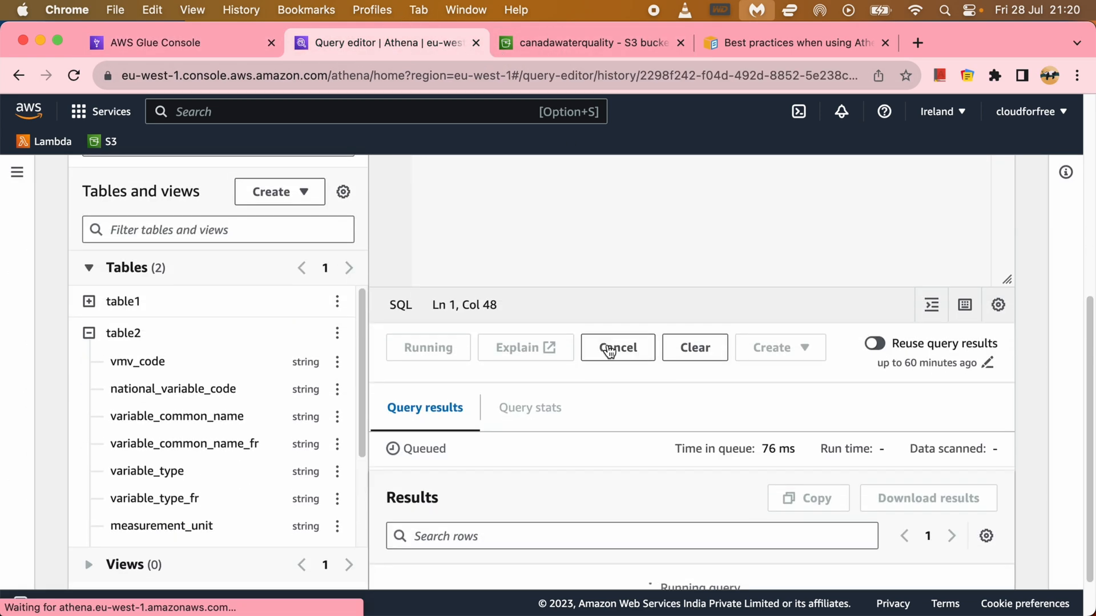
scroll(608, 349, "down", 5)
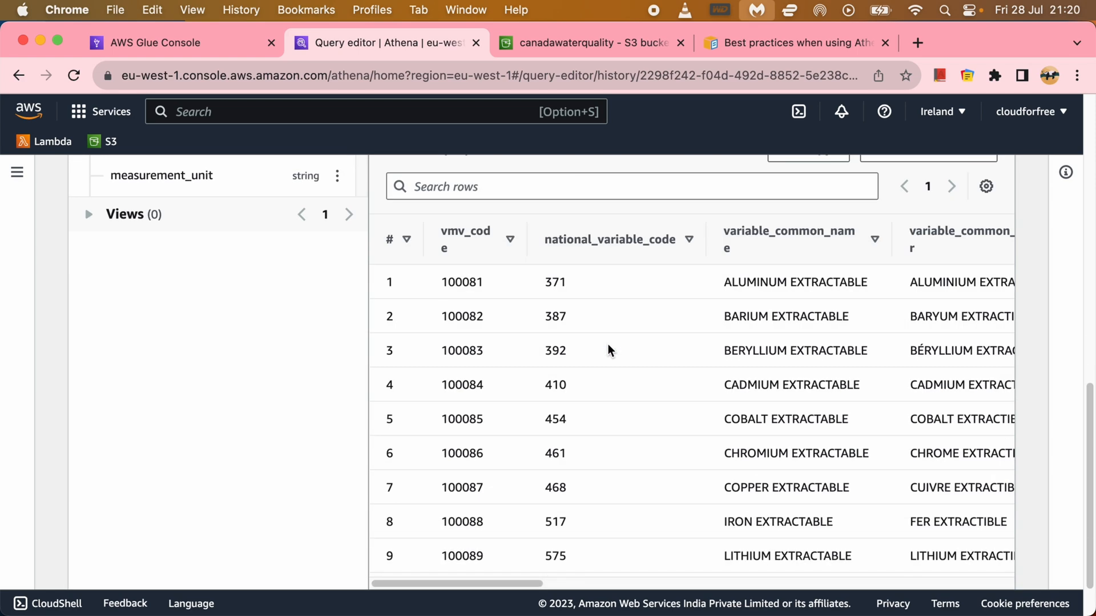
scroll(608, 344, "down", 2)
scroll(608, 344, "up", 10)
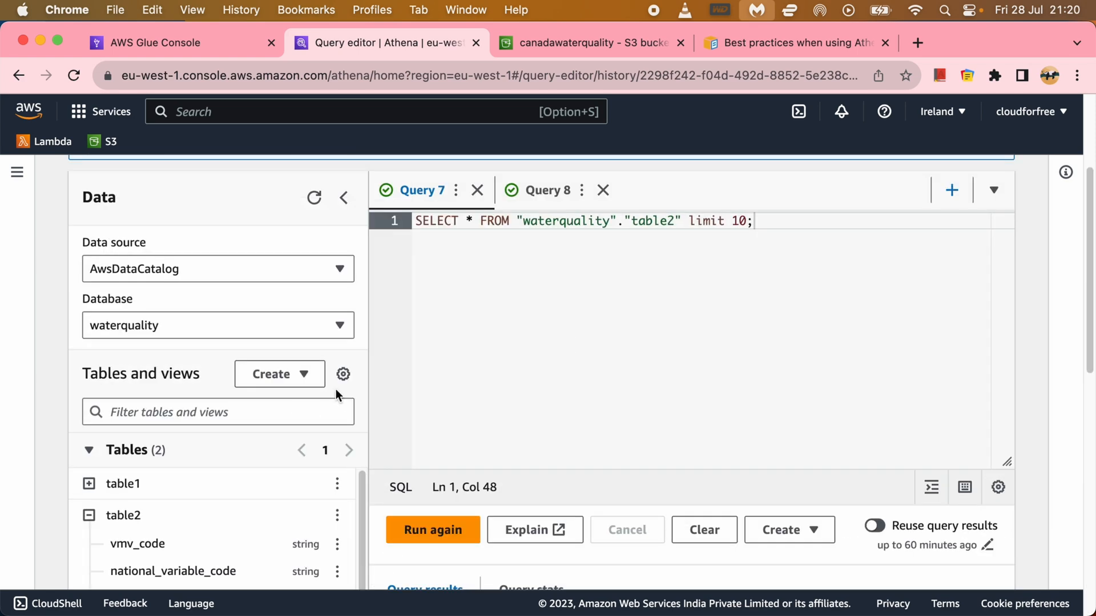
Preview table1 of the waterquality database with a 10-row query, then review the results and the query text
left_click(337, 485)
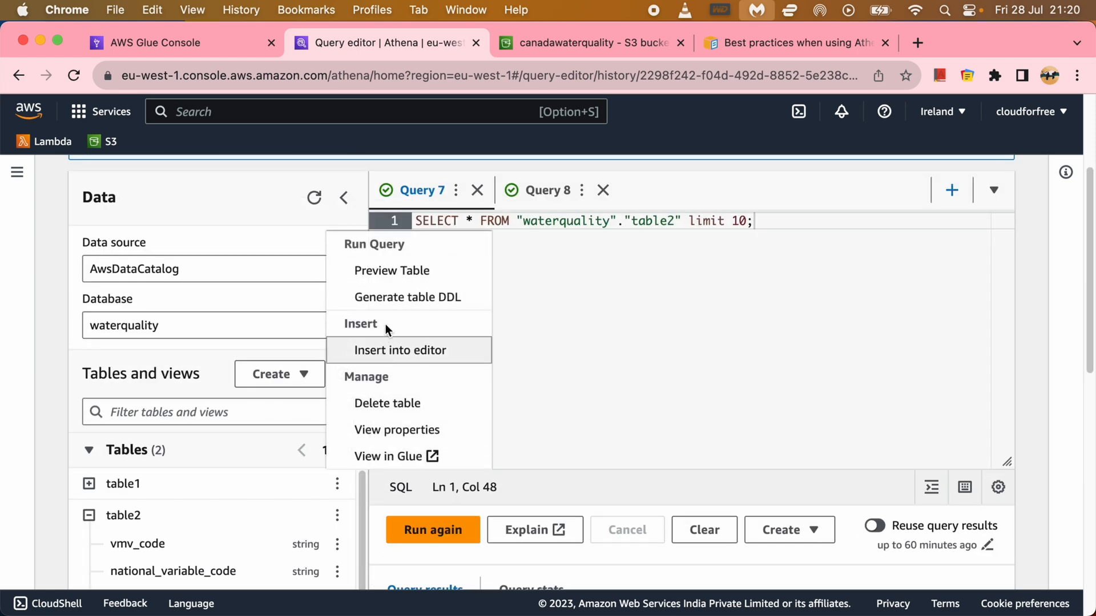
left_click(427, 282)
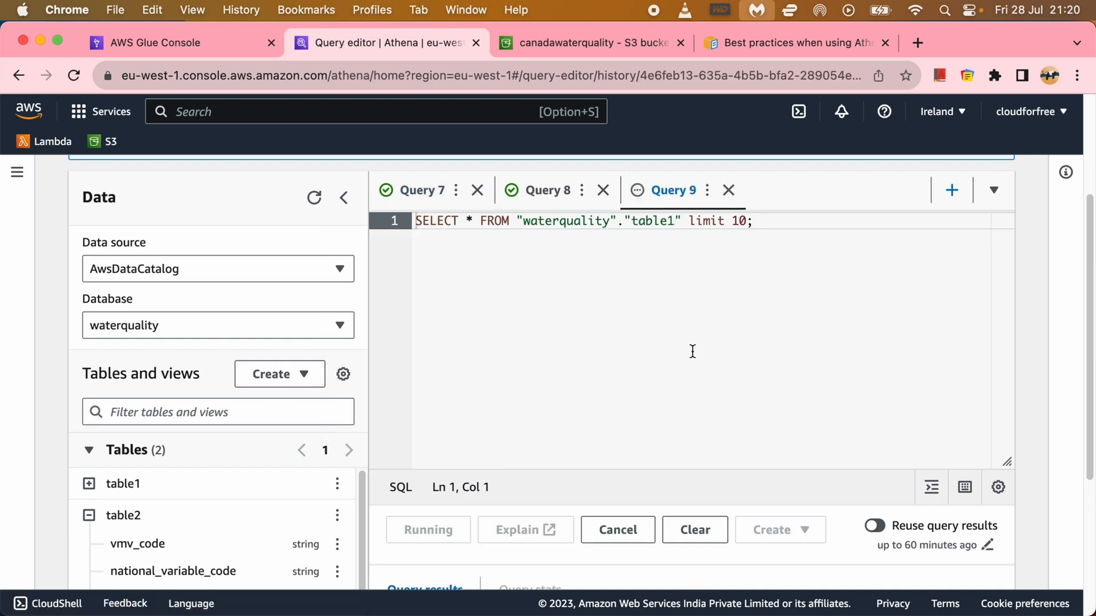
scroll(692, 351, "down", 3)
scroll(692, 351, "down", 3)
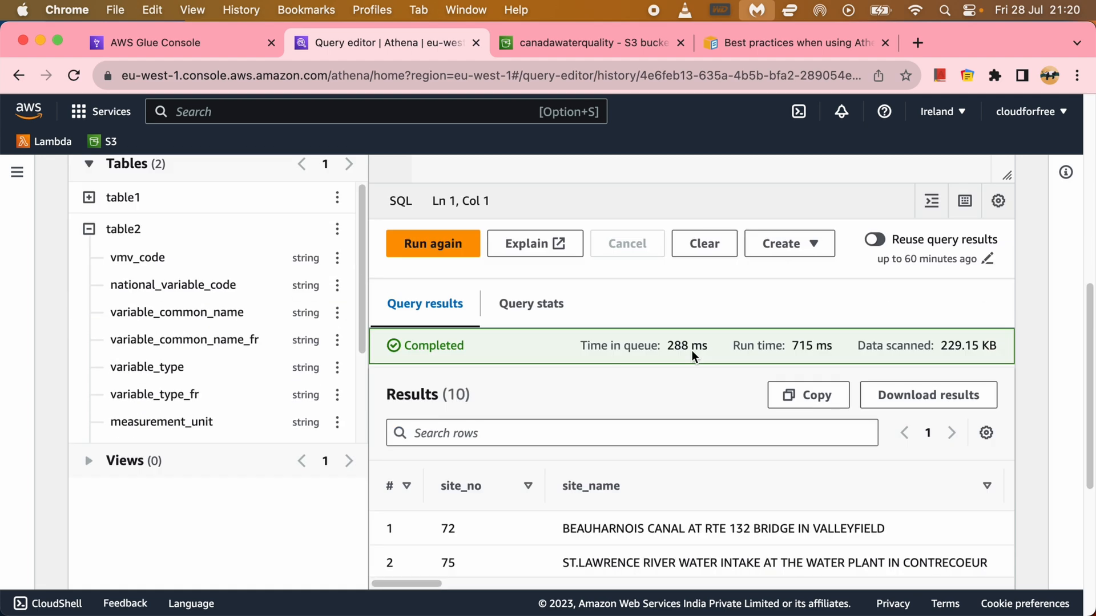
scroll(692, 351, "down", 4)
scroll(692, 350, "up", 10)
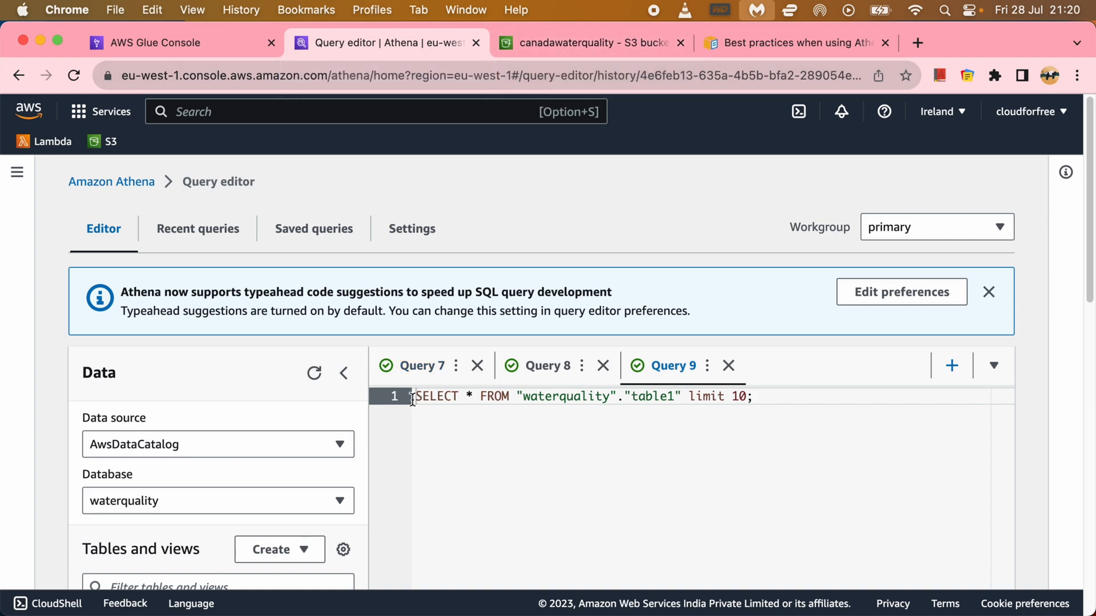
left_click_drag(413, 398, 700, 409)
Return to the Glue crawlers list and refresh it to check the waterquality crawler's state and table changes
left_click(157, 46)
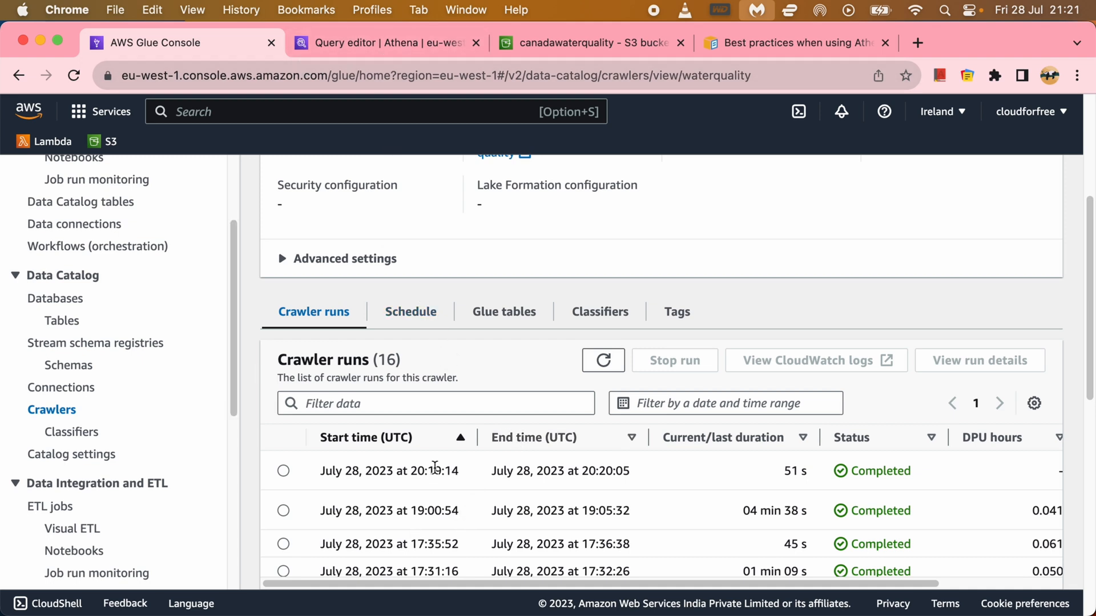
left_click(52, 410)
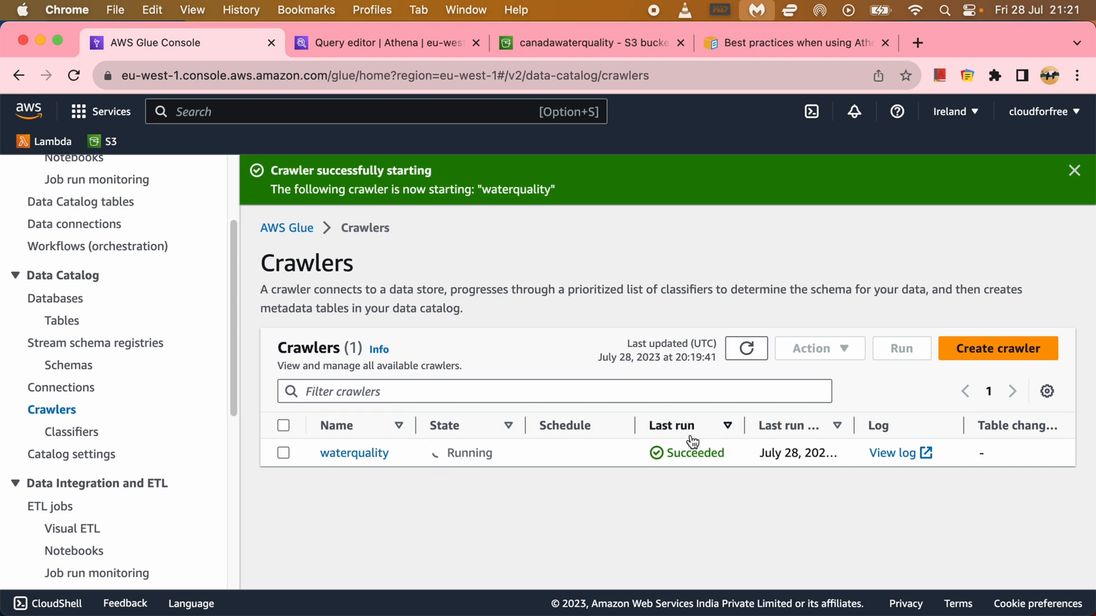
left_click(747, 349)
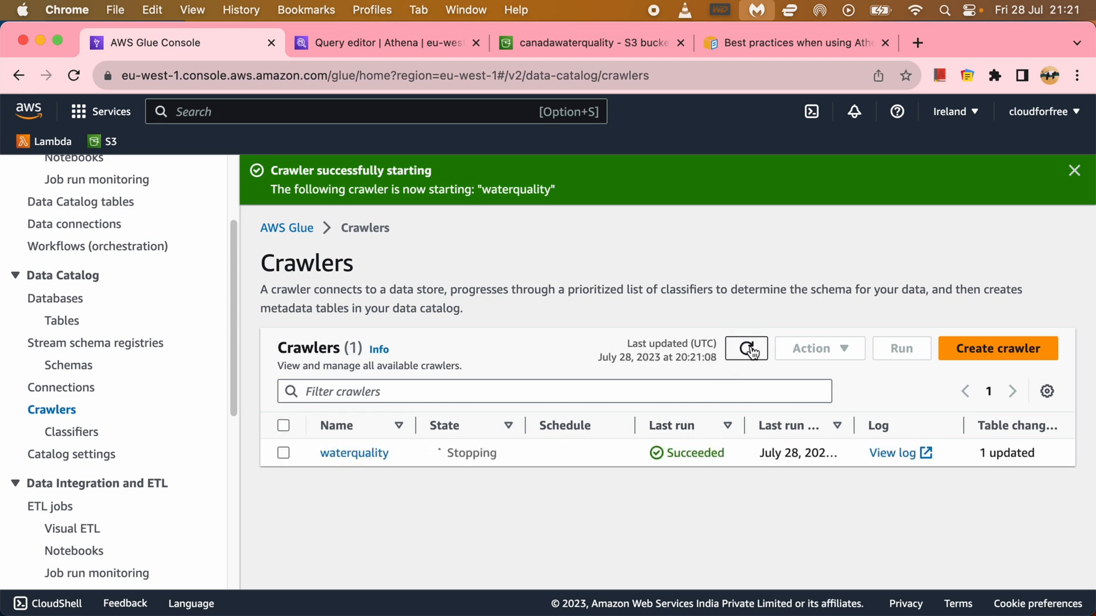